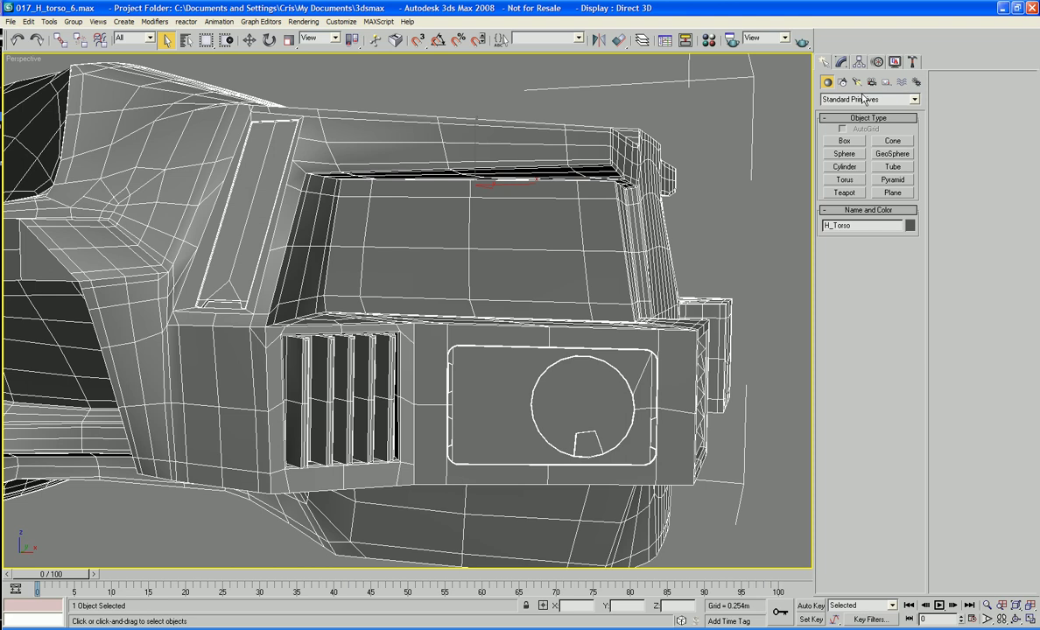
Select the four large polygons on the back wall of the torso's side recess
key("3")
key("4")
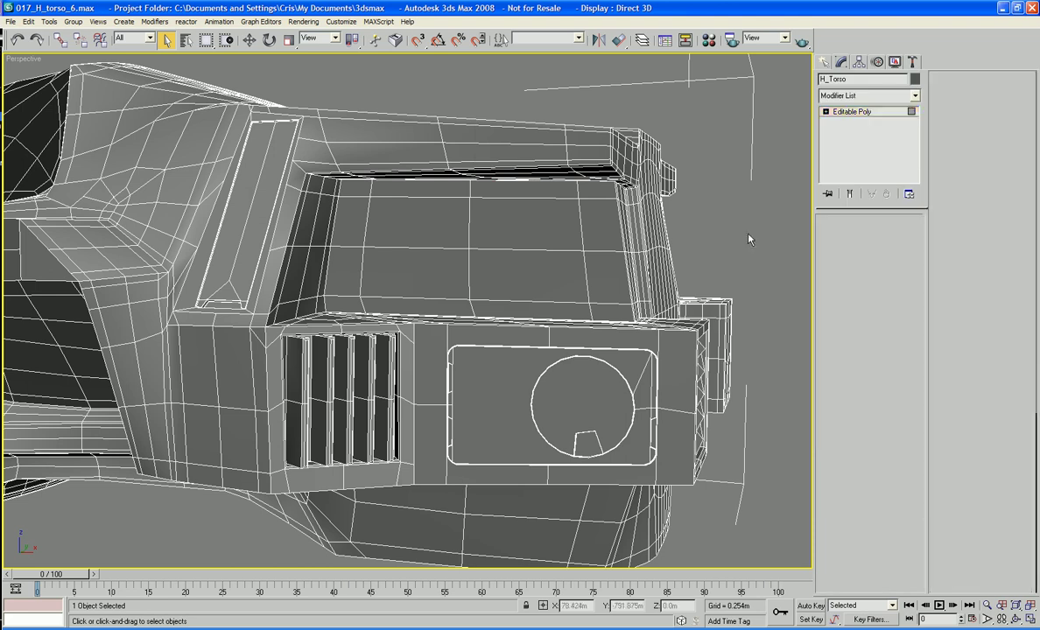
left_click(412, 221, "ctrl")
left_click(503, 218, "ctrl")
left_click(516, 280, "ctrl")
left_click(441, 278, "ctrl")
Grow the polygon selection four times to cover the walls, ceiling and floor of the side recess
middle_click_drag(512, 281, 476, 312, "alt")
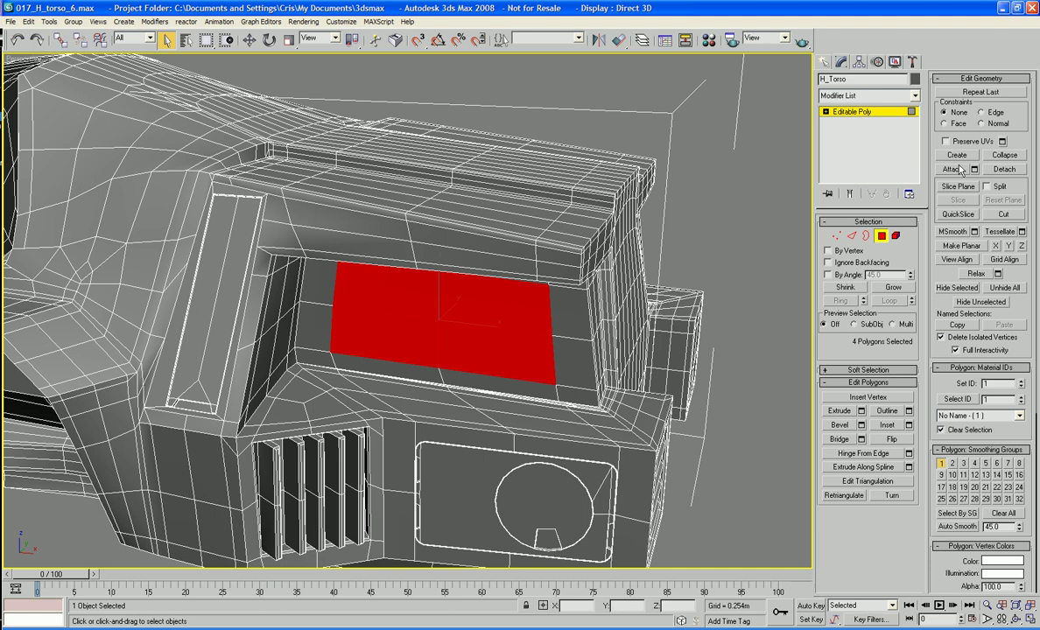
left_click(895, 289)
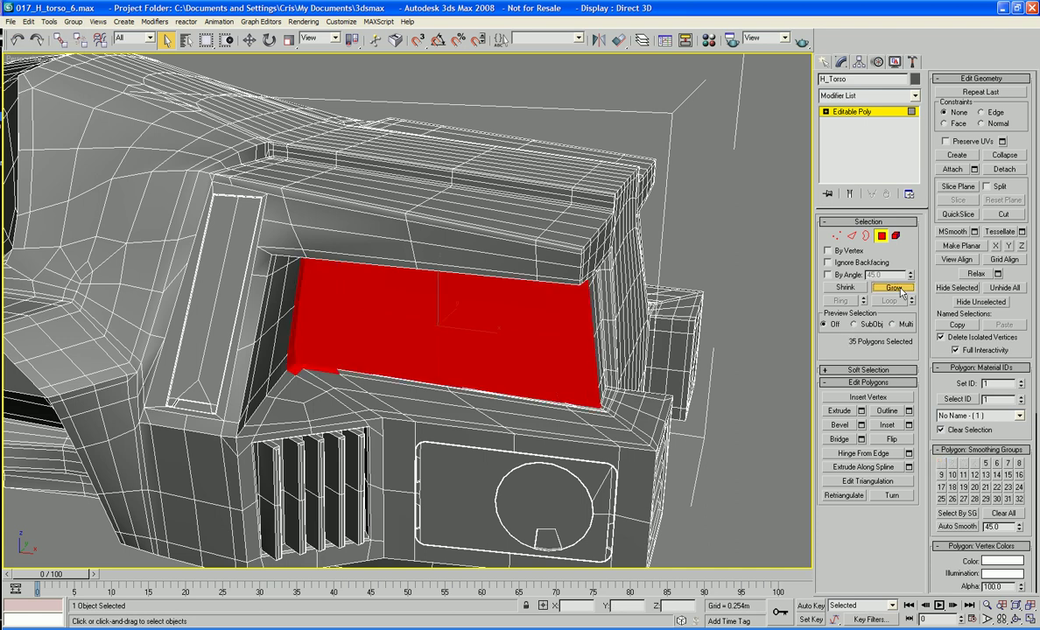
left_click(894, 289)
left_click(895, 289)
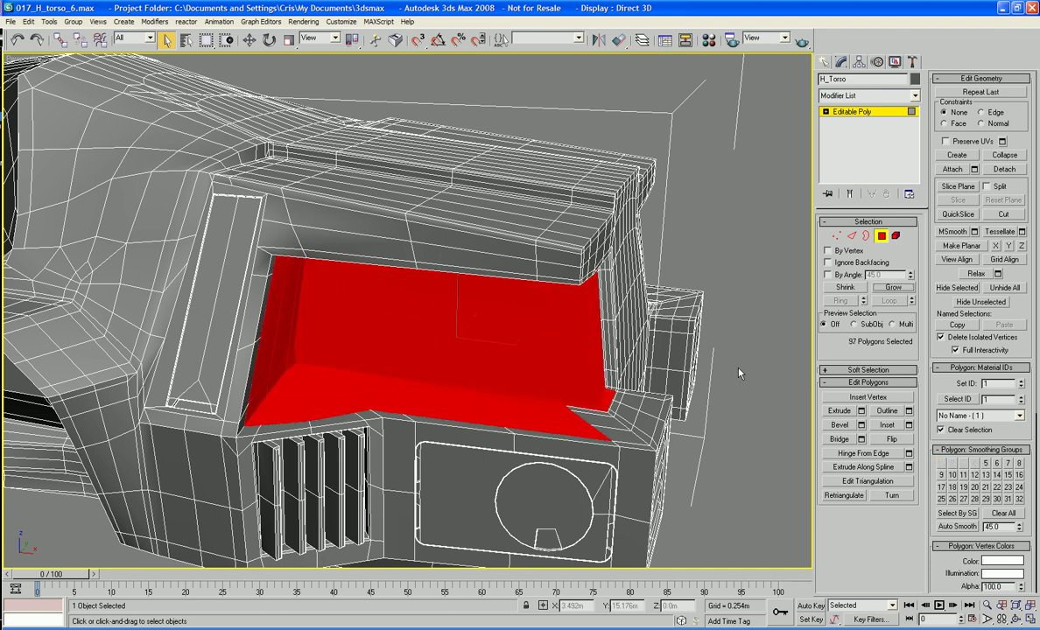
left_click(879, 291)
middle_click_drag(596, 297, 578, 335, "alt")
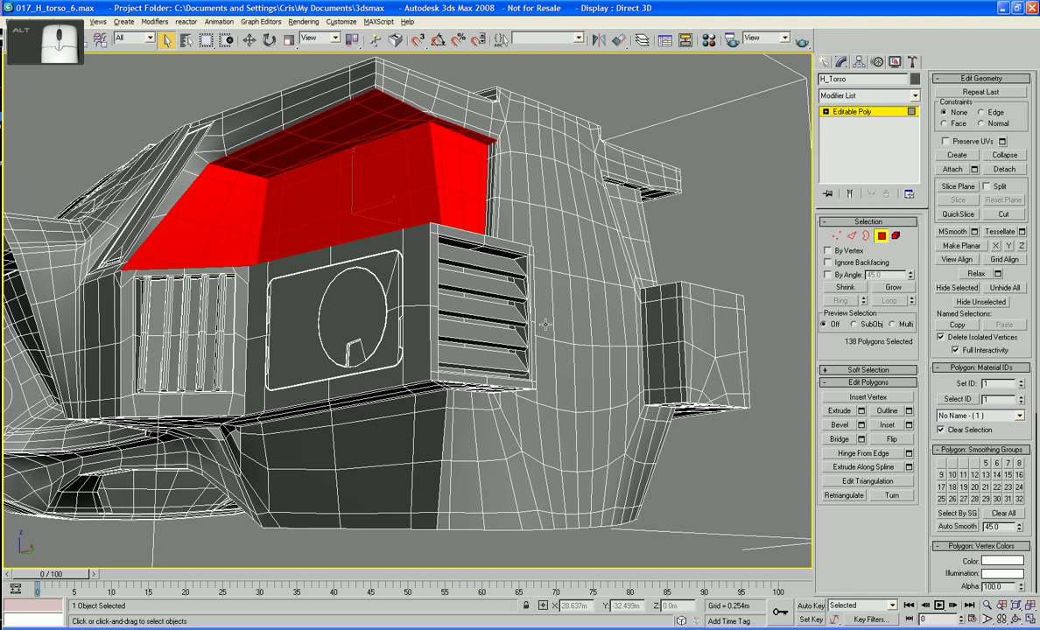
Add the lowest row of polygons in the narrow strip at the recess's rear edge to the selection
middle_click_drag(493, 270, 486, 332, "alt")
scroll(521, 331, "up", 3)
left_click(517, 433, "ctrl")
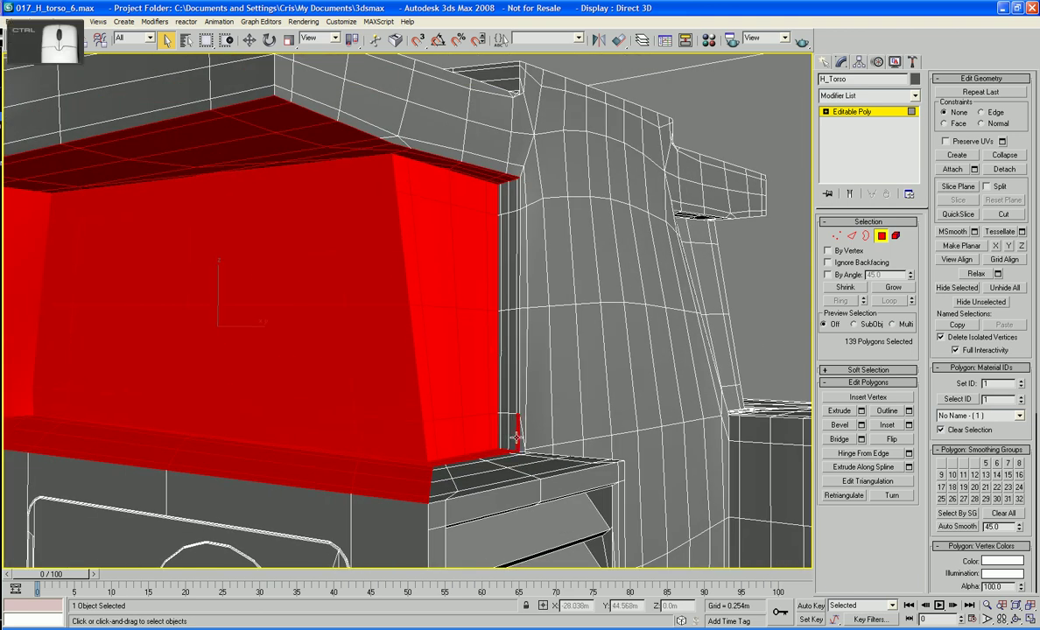
left_click(509, 435, "ctrl")
left_click(502, 431, "ctrl")
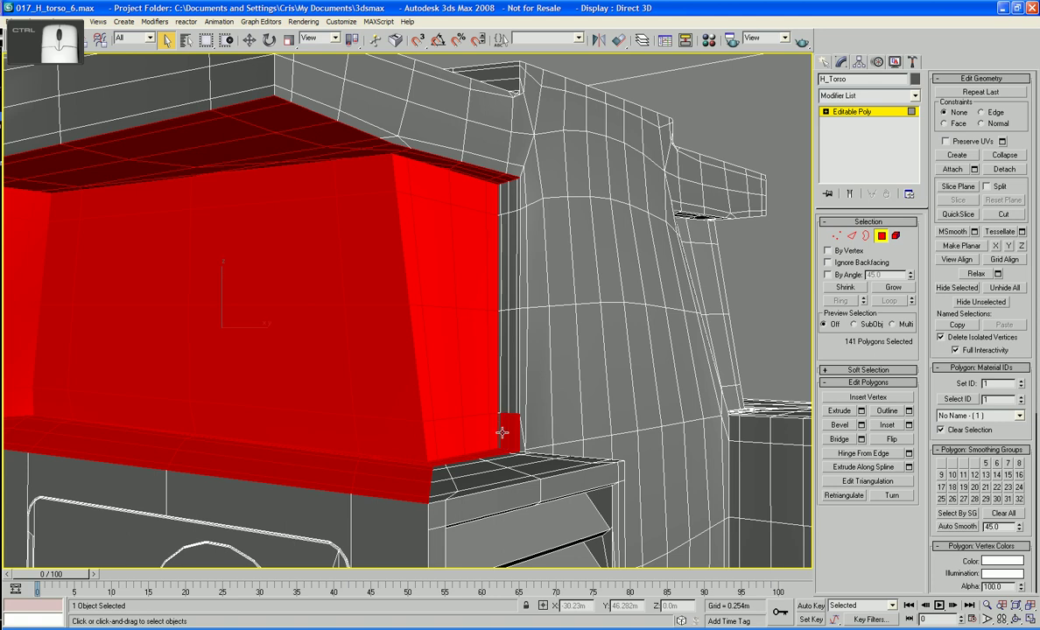
left_click(496, 430, "ctrl")
left_click(494, 427, "ctrl")
left_click(498, 429, "ctrl")
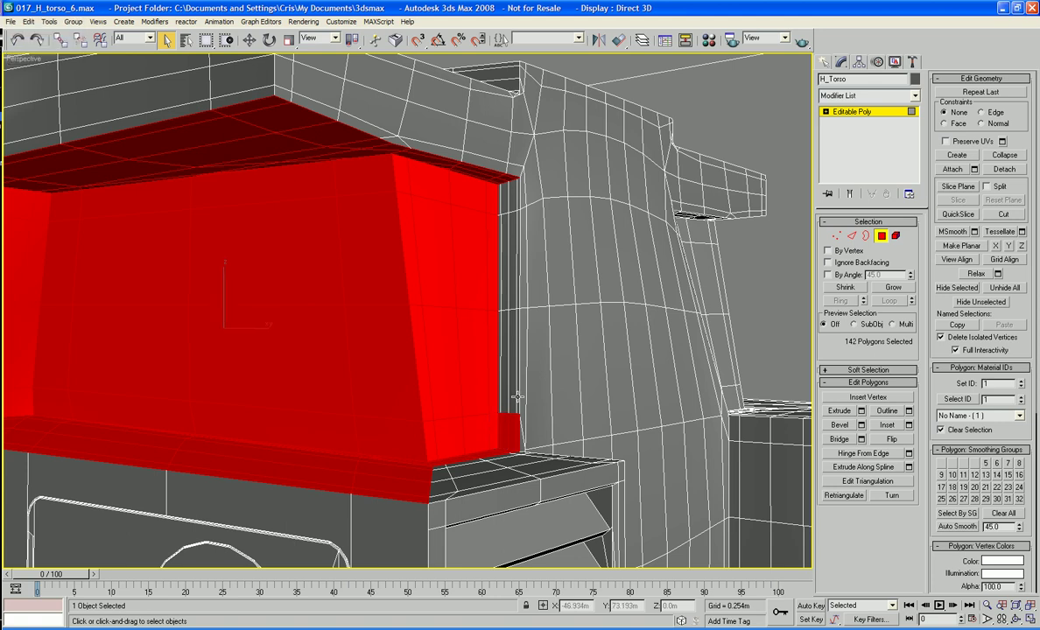
Add the two middle rows of polygons in the recess's narrow rear strip to the selection
left_click(512, 391, "ctrl")
left_click(507, 387, "ctrl")
left_click(505, 385, "ctrl")
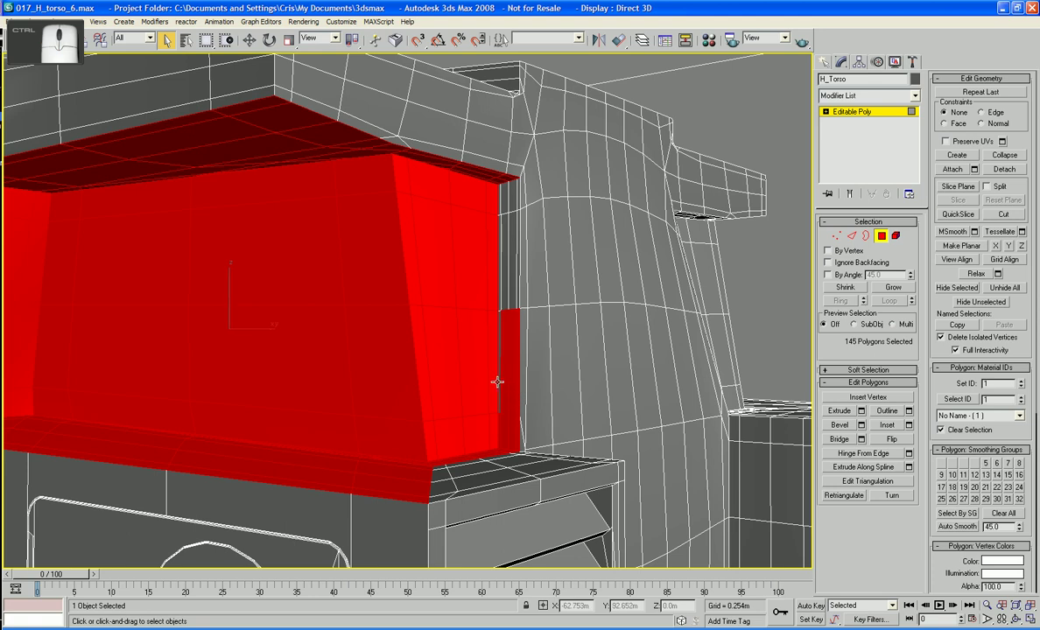
left_click(499, 383, "ctrl")
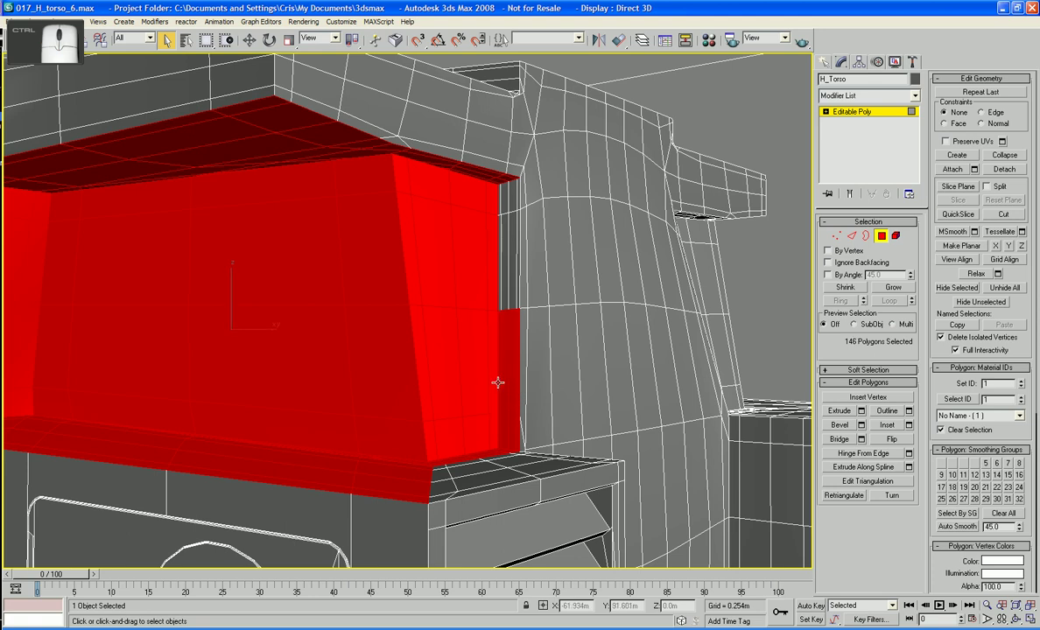
left_click(504, 306, "ctrl")
left_click(508, 300, "ctrl")
left_click(513, 294, "ctrl")
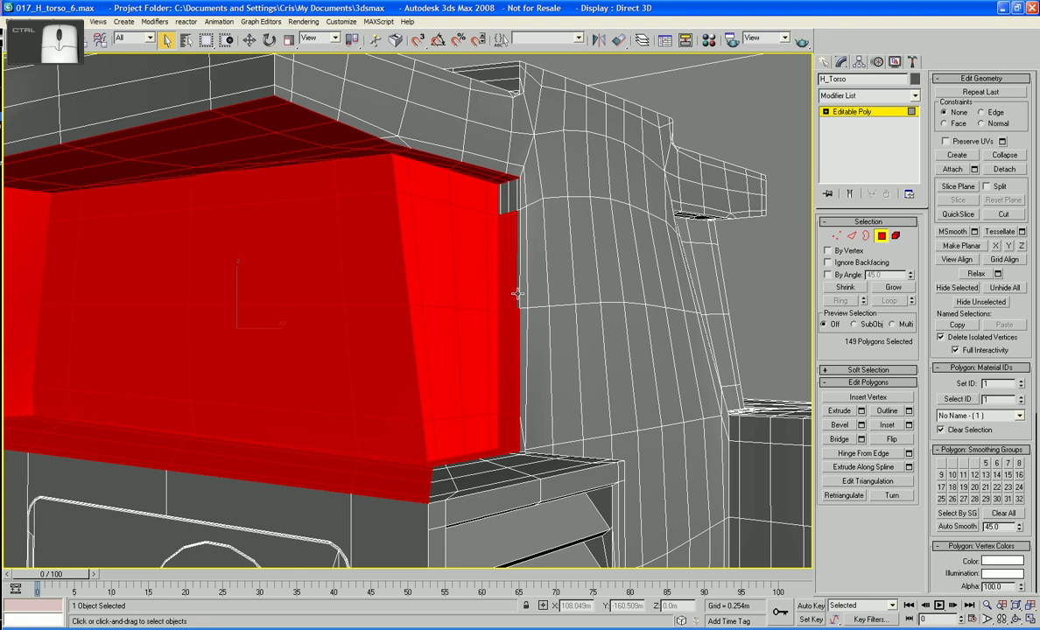
left_click(519, 293, "ctrl")
Add the topmost polygons of the narrow rear strip, just under the recess ceiling, to the selection
left_click(482, 185, "ctrl")
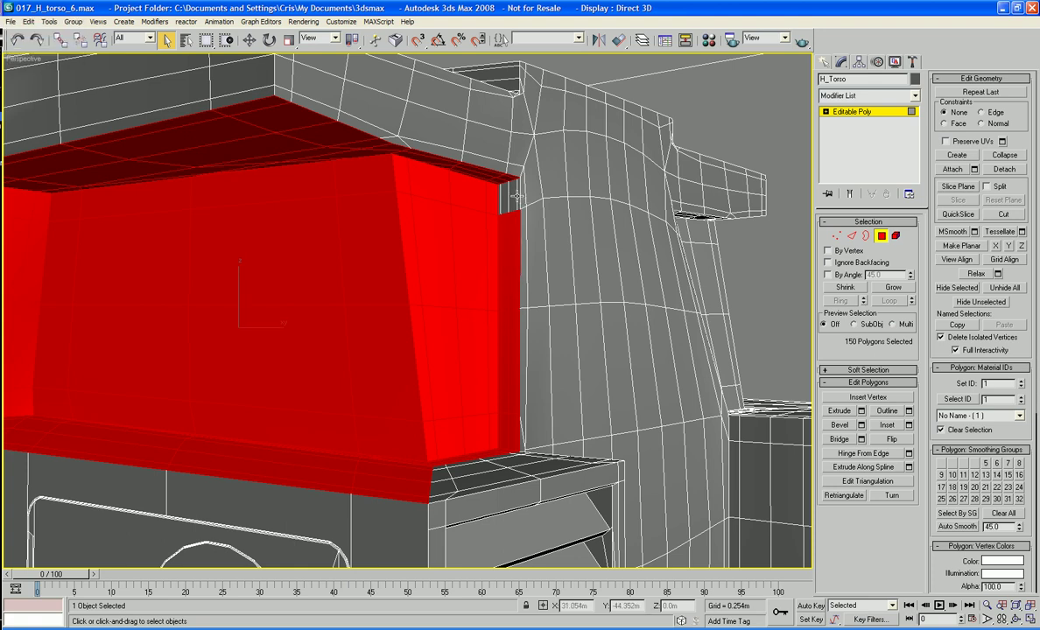
left_click(509, 194, "ctrl")
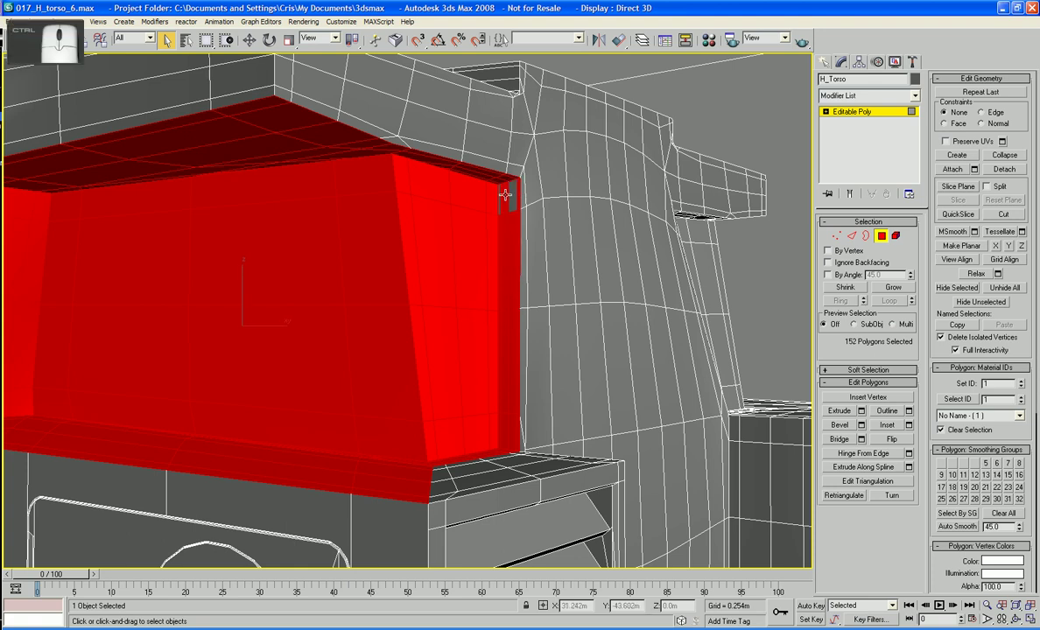
left_click(511, 194, "ctrl")
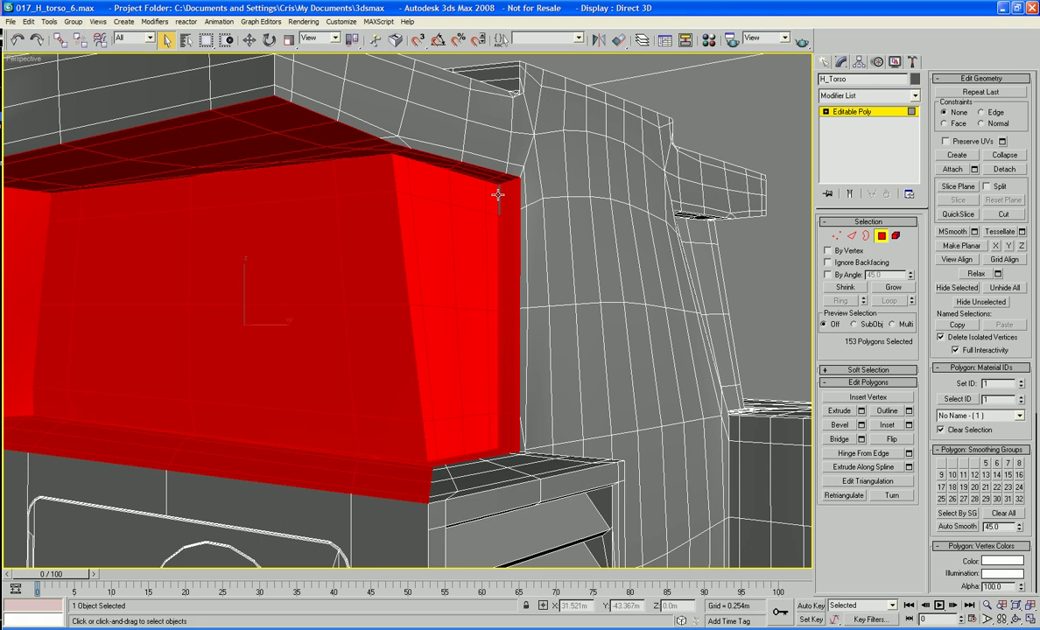
left_click(498, 195, "ctrl")
scroll(499, 197, "down", 5)
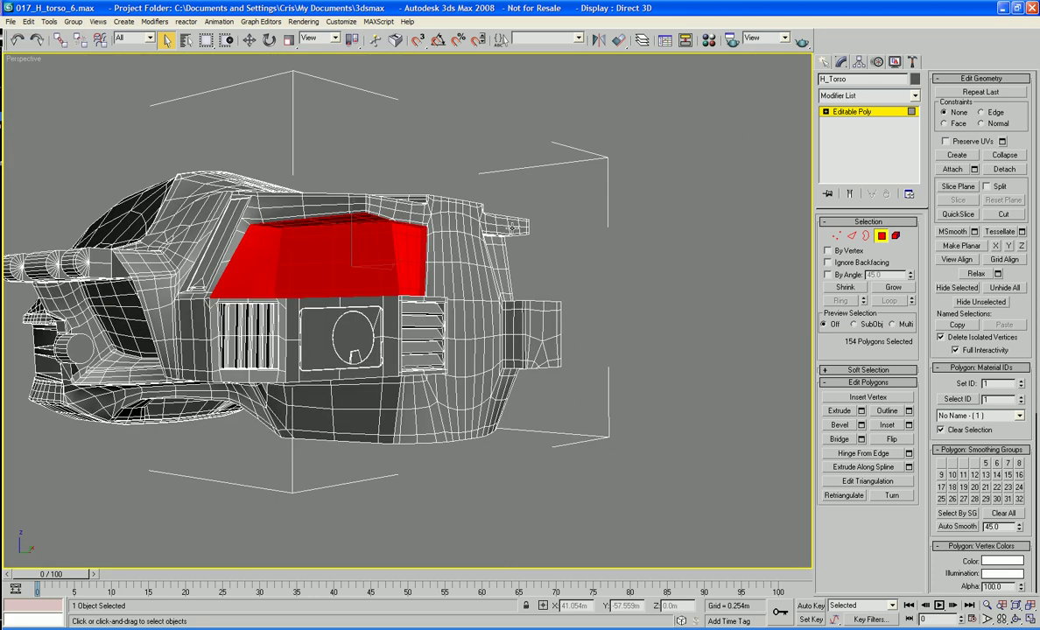
Extend the selection over the outer corner polygons of the ledge above the rear louvred vent
middle_click_drag(512, 228, 469, 233, "alt")
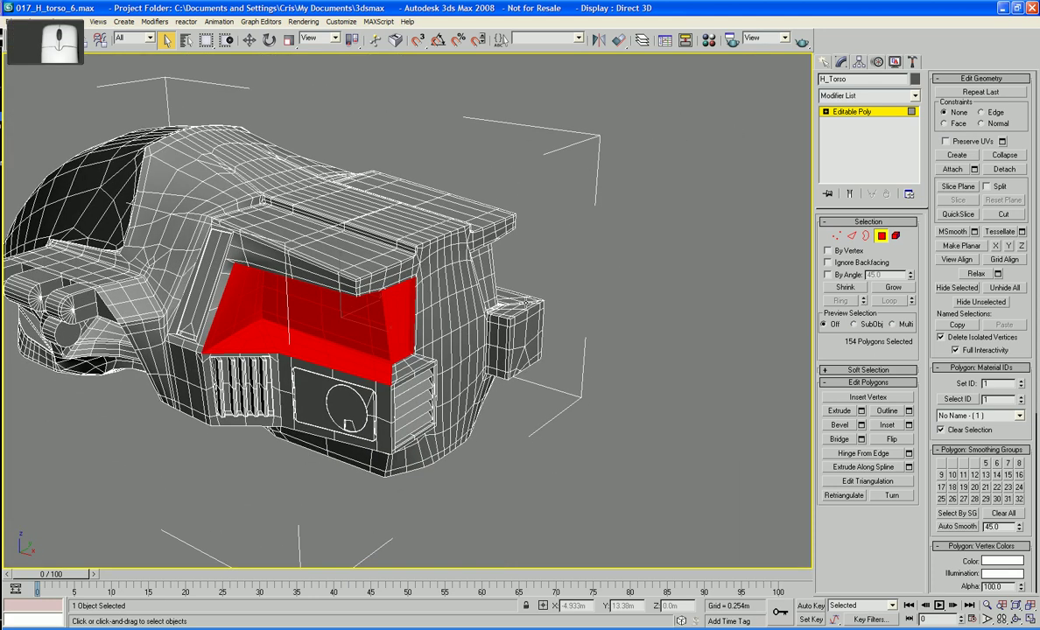
scroll(492, 310, "up", 5)
middle_click_drag(492, 310, 480, 227, "alt")
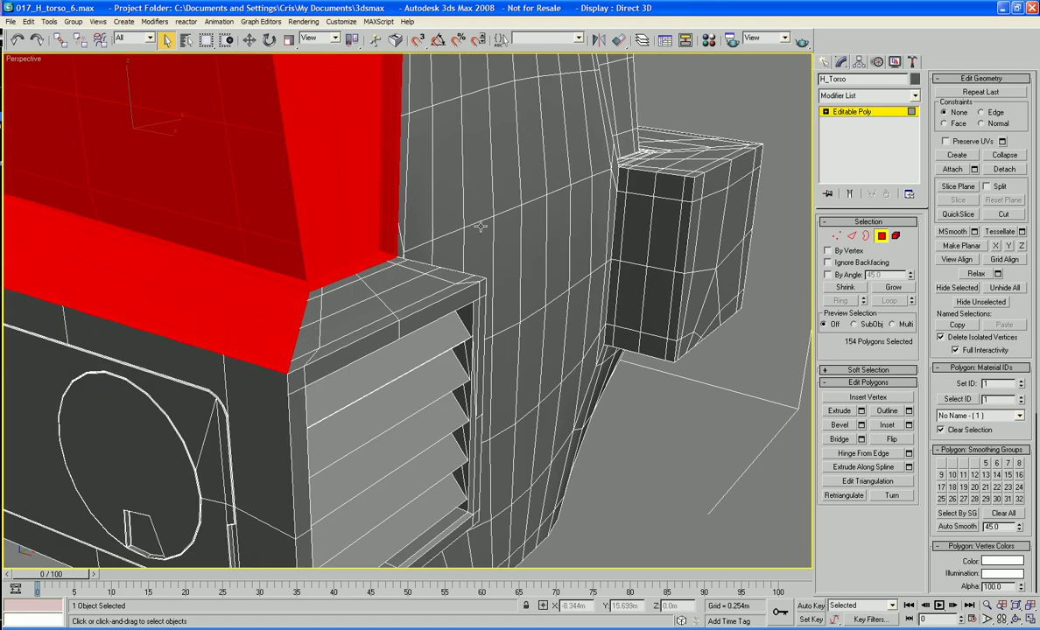
left_click(313, 297, "ctrl")
left_click(317, 334, "ctrl")
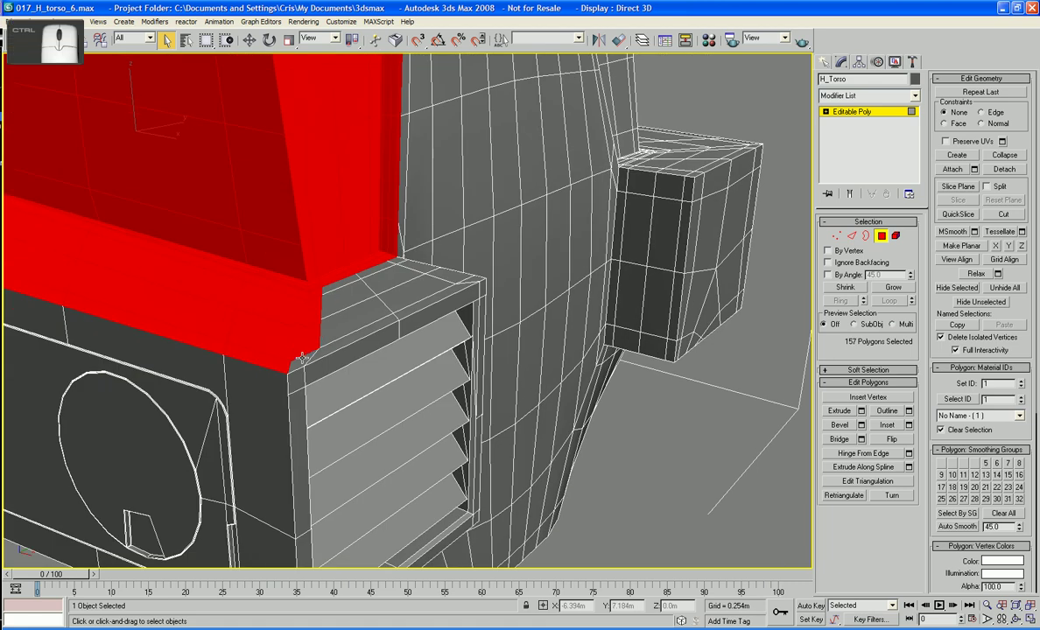
left_click(302, 353, "ctrl")
left_click(308, 324, "ctrl")
left_click(315, 302, "ctrl")
left_click(331, 289, "ctrl")
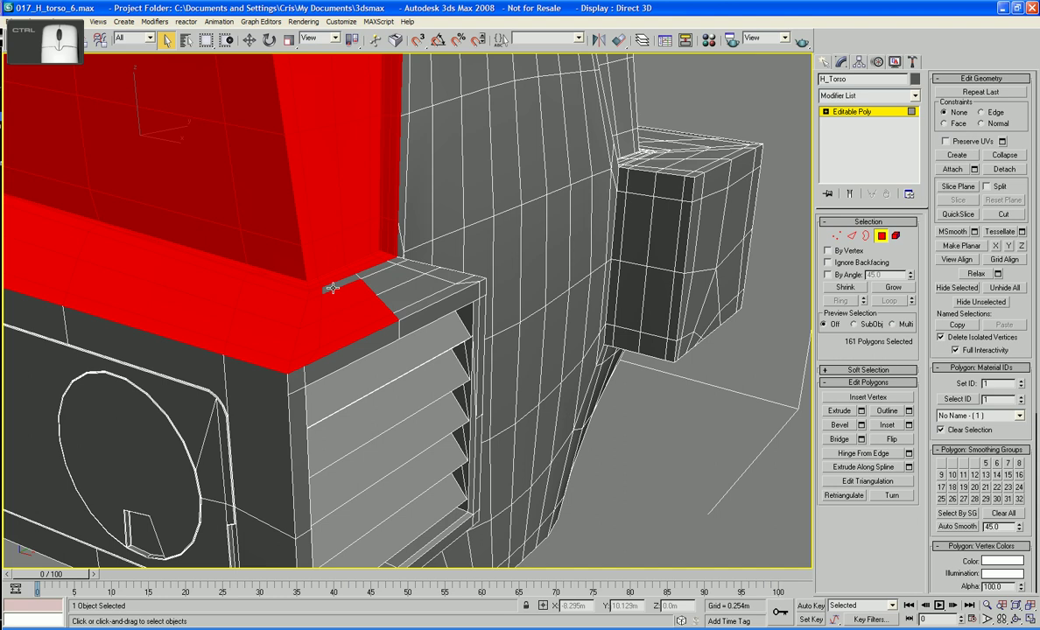
Add the remaining ledge polygons above the rear vent, back to the torso wall, to the selection
left_click(343, 283, "ctrl")
left_click(373, 272, "ctrl")
left_click(390, 279, "ctrl")
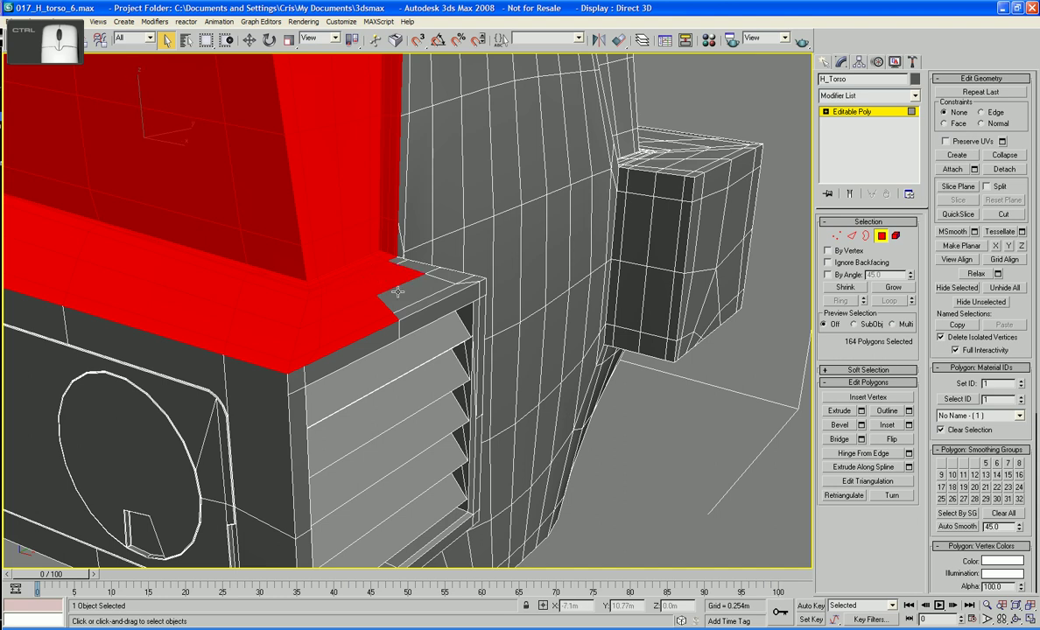
left_click(413, 298, "ctrl")
left_click(418, 305, "ctrl")
left_click(431, 261, "ctrl")
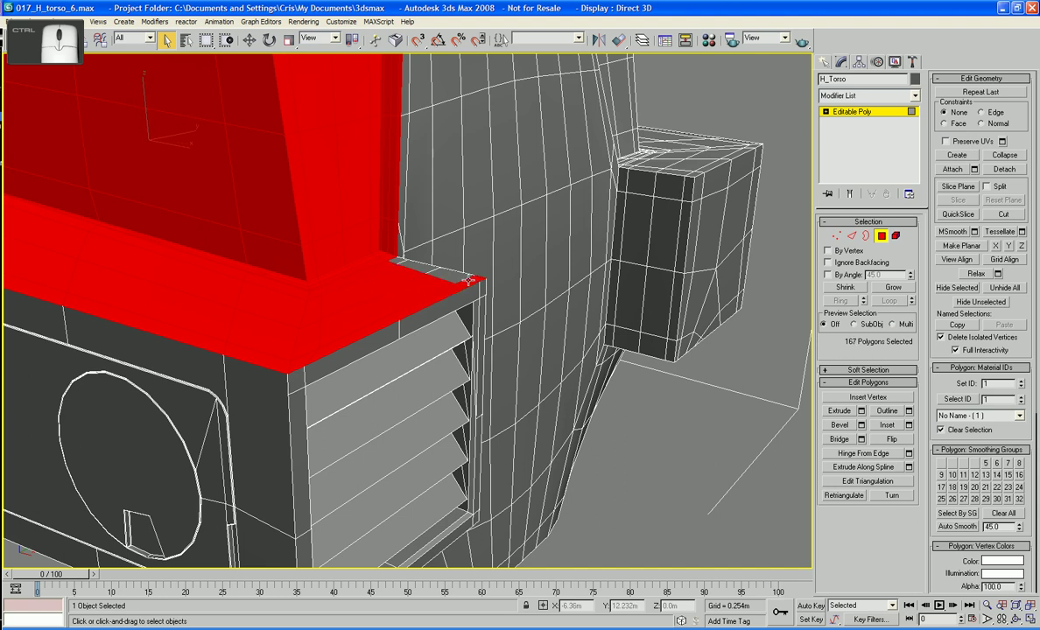
left_click(424, 258, "ctrl")
left_click(418, 267, "ctrl")
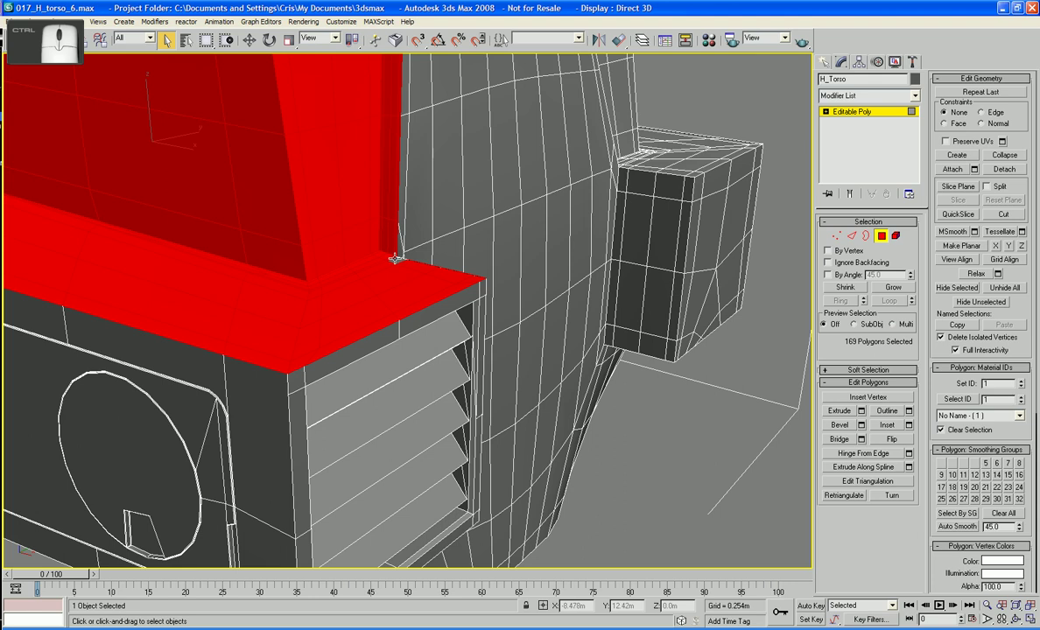
left_click(396, 258, "ctrl")
Detach the selected recess polygons as a separate object named SIDE_COMPARTMENT_01
scroll(396, 256, "down", 6)
middle_click_drag(395, 256, 470, 386, "alt")
scroll(444, 271, "up", 3)
middle_click_drag(470, 385, 477, 418, "alt")
middle_click_drag(477, 418, 481, 445)
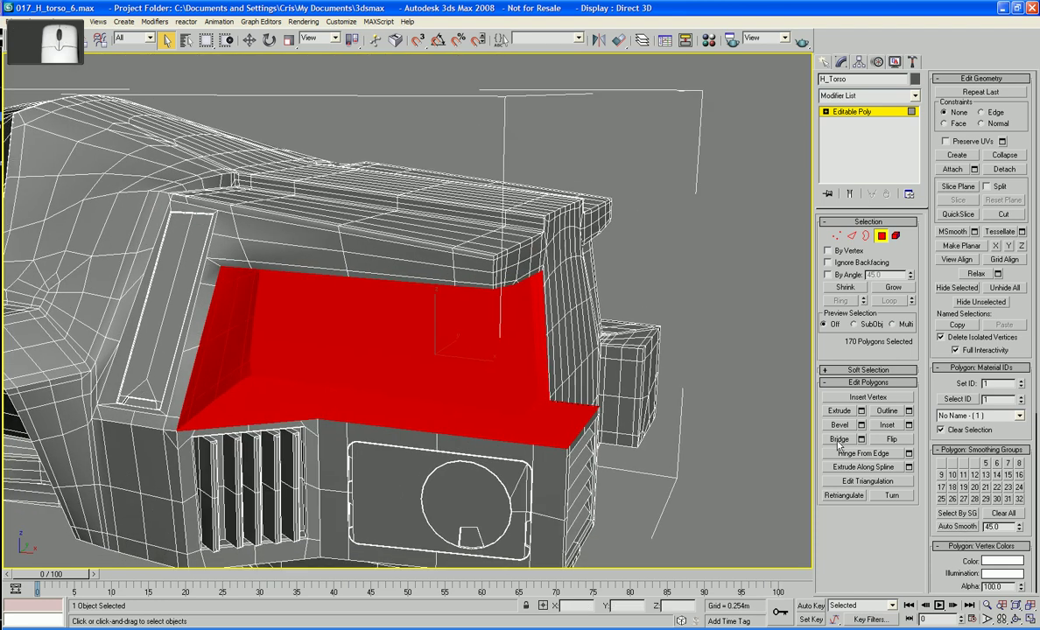
left_click(1003, 169)
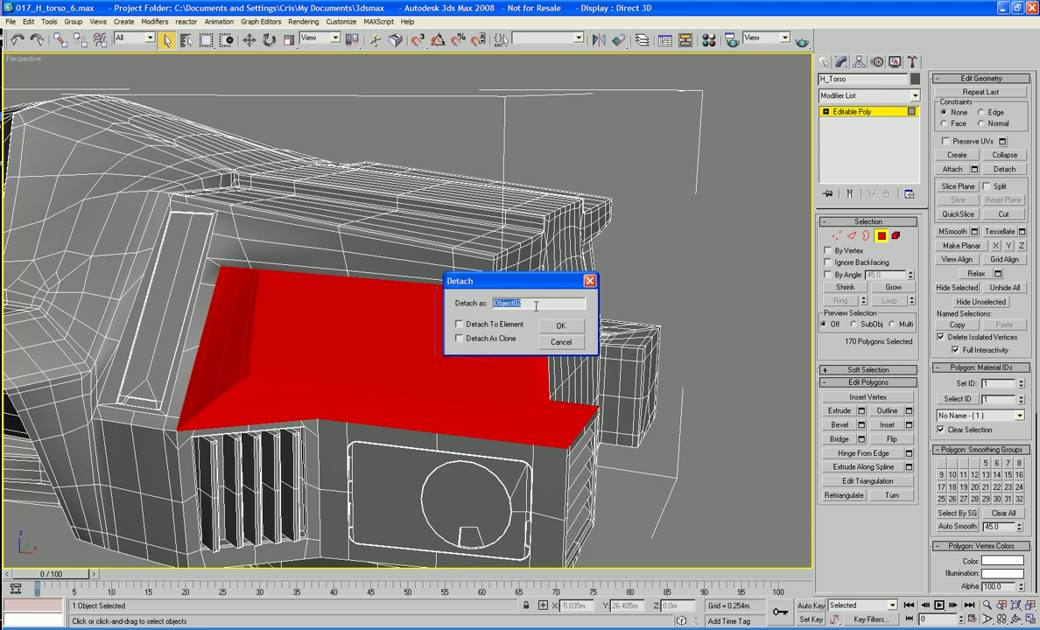
type("SIDE")
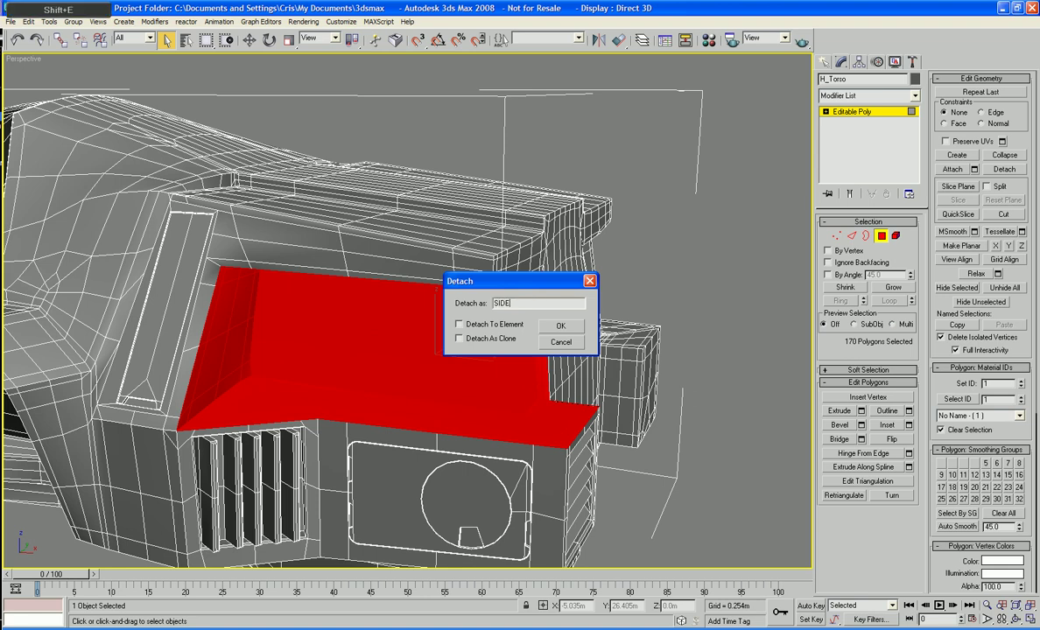
type("_CP")
key("BackSpace")
type("OMPARTMENT_01")
key("Return")
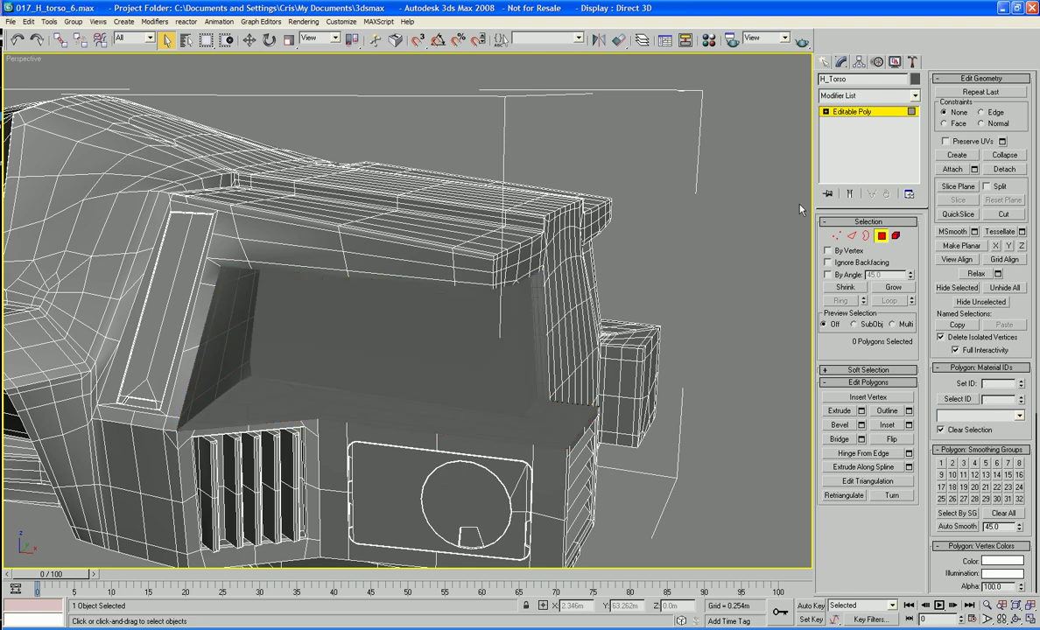
Leave polygon editing, hide the H_Torso object and select the detached side compartment
left_click(882, 238)
left_click(705, 191)
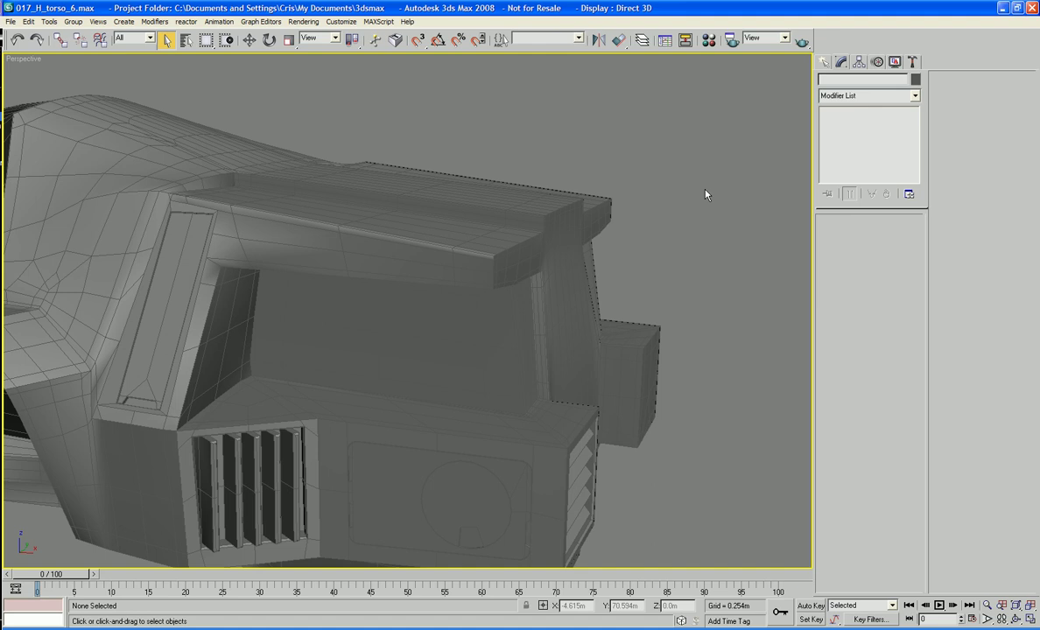
left_click(425, 210)
right_click(424, 212)
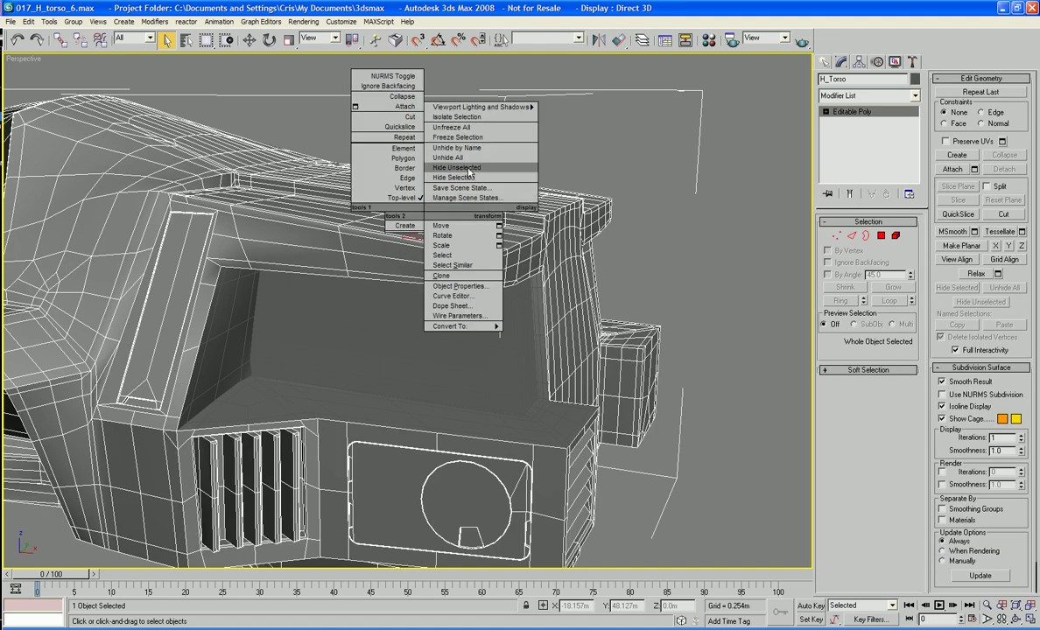
left_click(470, 178)
left_click(473, 332)
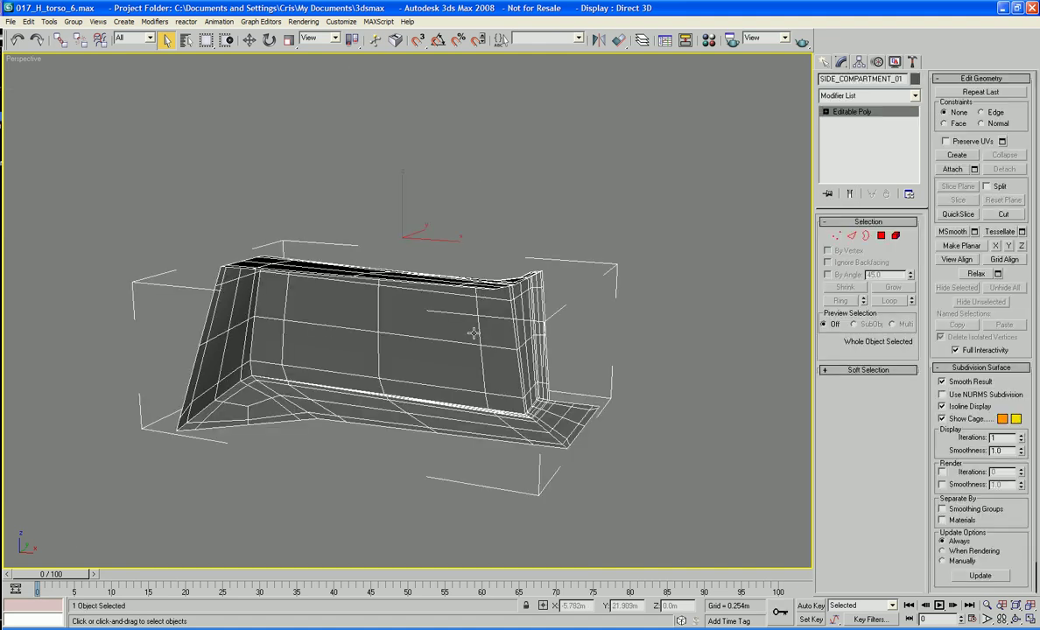
Hide the small grille object that remains visible beside the side compartment
middle_click_drag(473, 333, 438, 351, "alt")
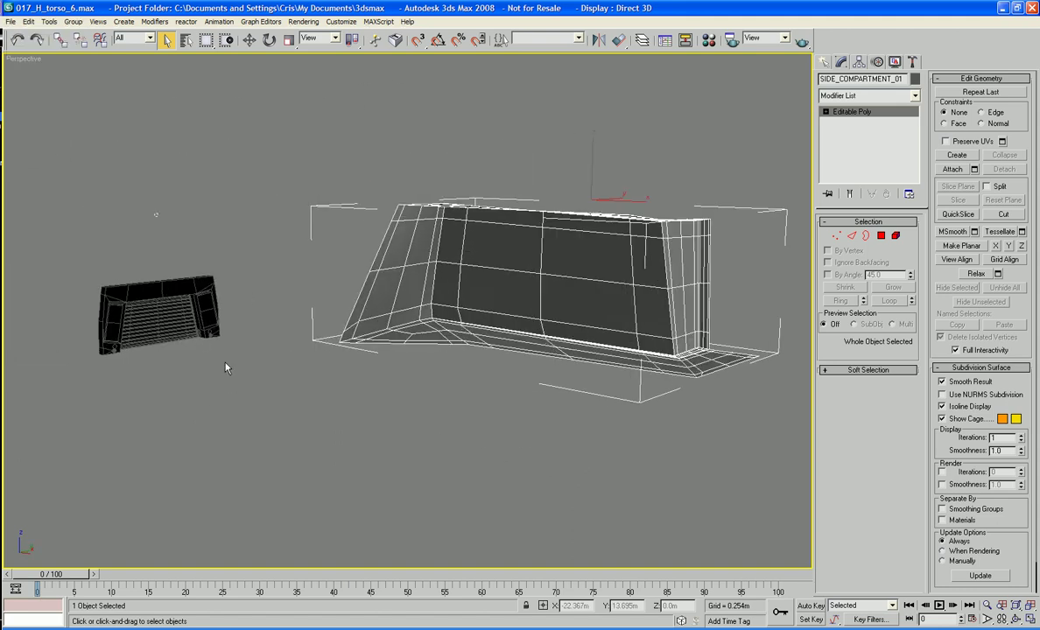
left_click(186, 303)
right_click(186, 299)
left_click(214, 264)
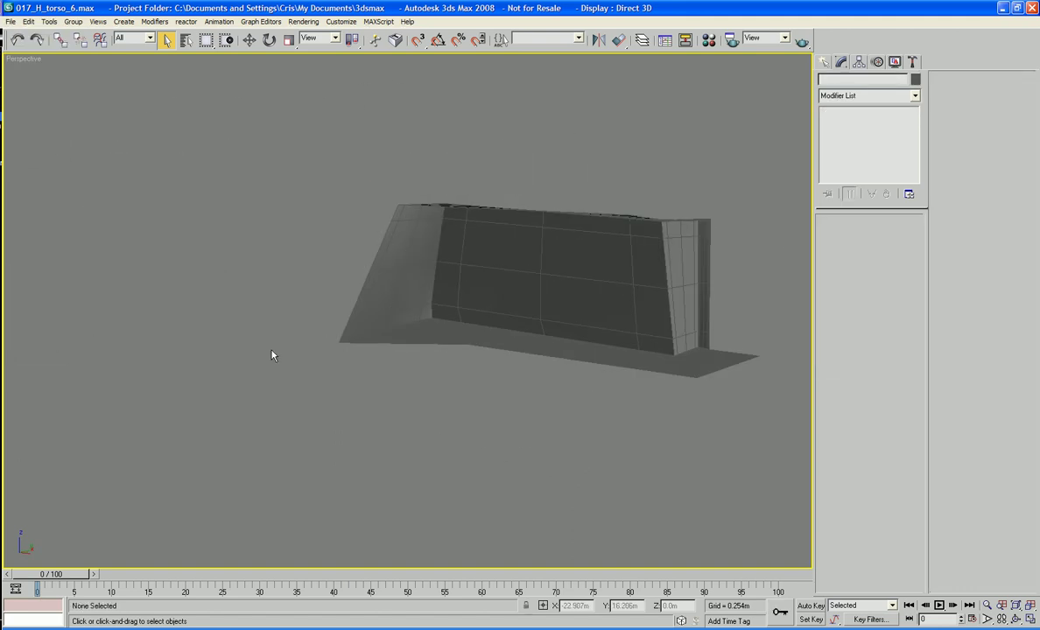
Select the side compartment and, at polygon level, delete two thin polygons along the long dark wall's lower edge
left_click(459, 294)
middle_click_drag(460, 295, 468, 270, "alt")
scroll(467, 270, "up", 10)
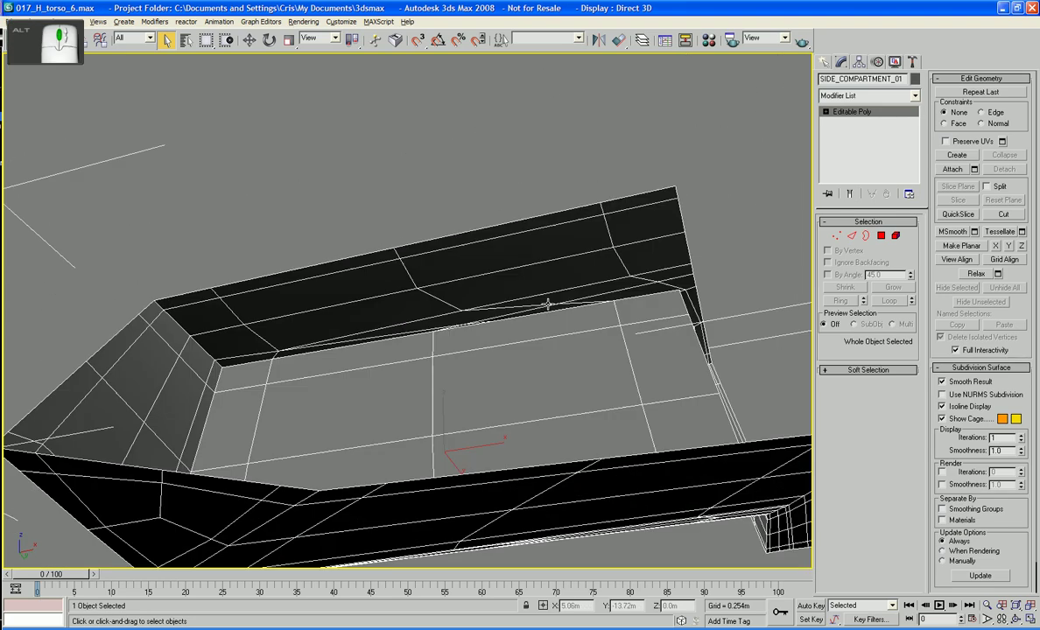
middle_click_drag(548, 304, 718, 267, "alt")
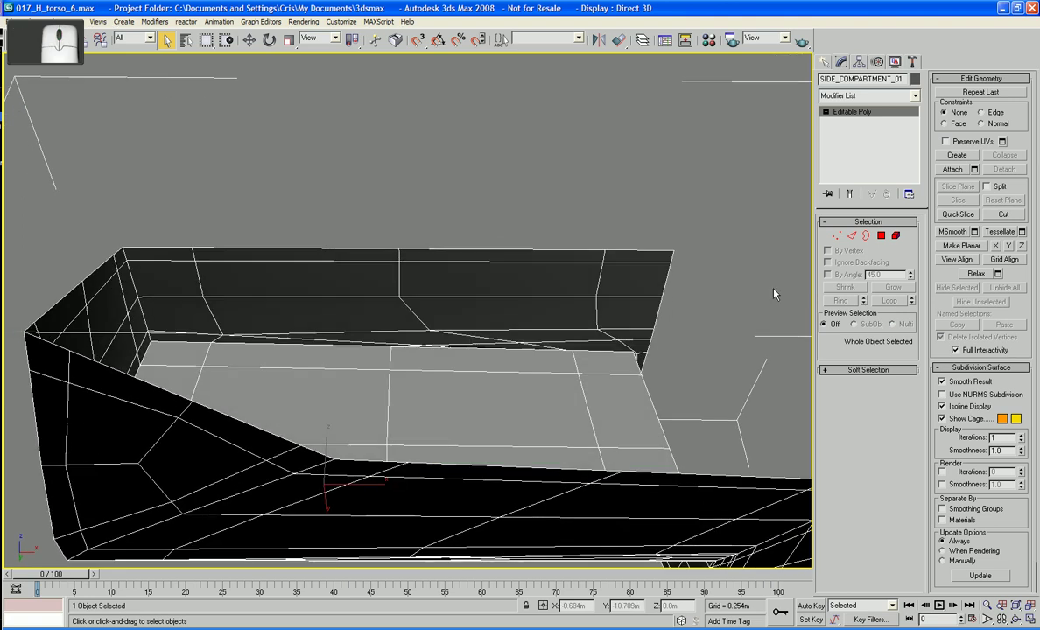
left_click(881, 237)
left_click(490, 348)
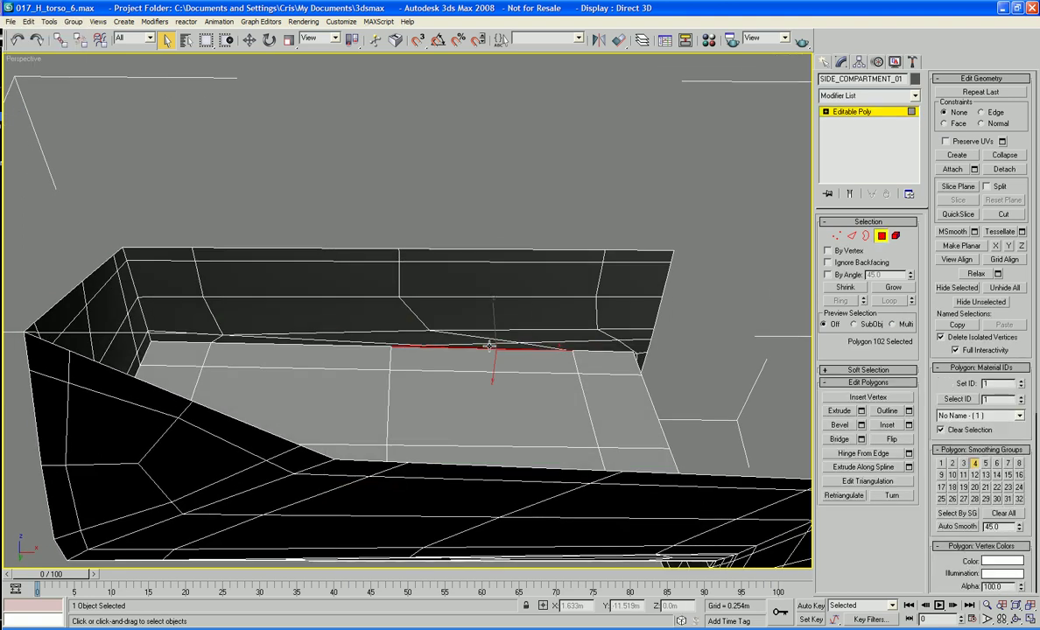
key("Delete")
left_click(457, 342)
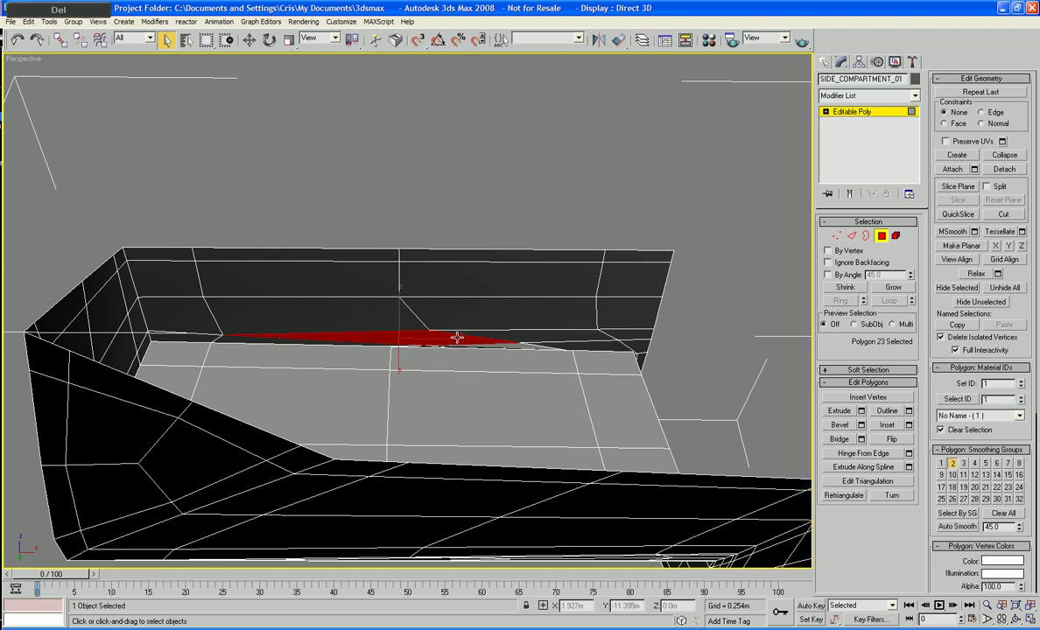
key("Delete")
Delete the large middle polygons of the long wall below its rim, plus the sliver along its lower edge
left_click(492, 313)
key("Delete")
left_click(491, 289)
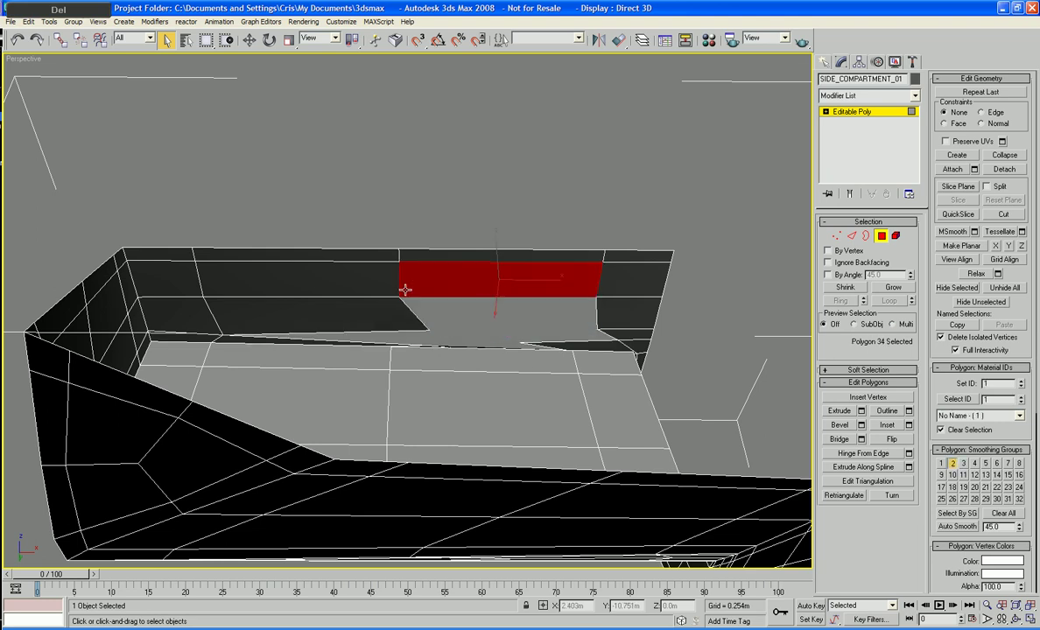
key("Delete")
left_click(343, 285)
key("Delete")
left_click(344, 316)
key("Delete")
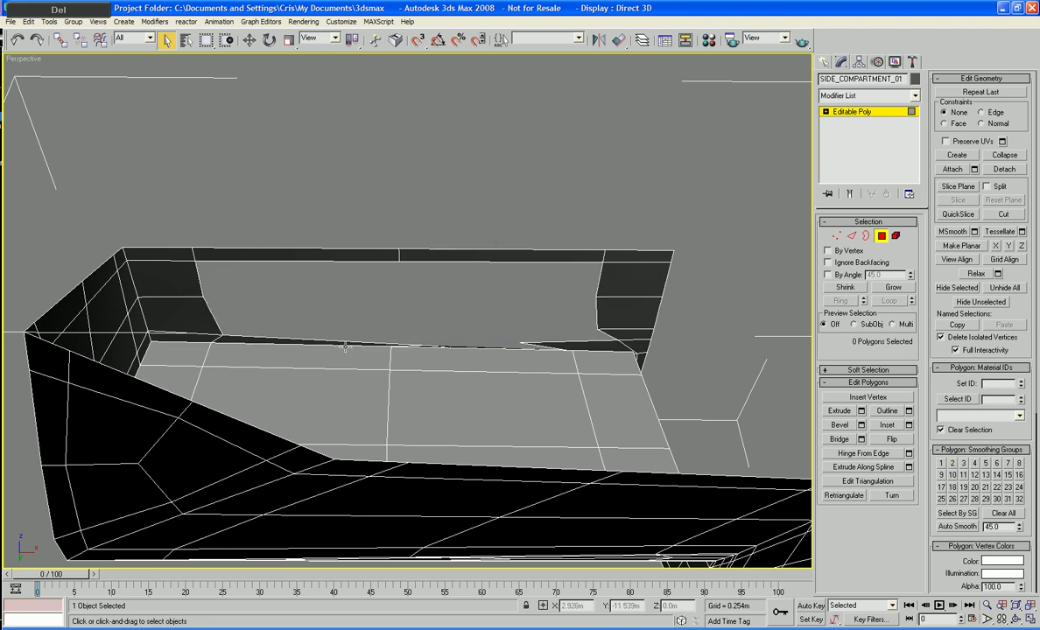
left_click(344, 345)
key("Delete")
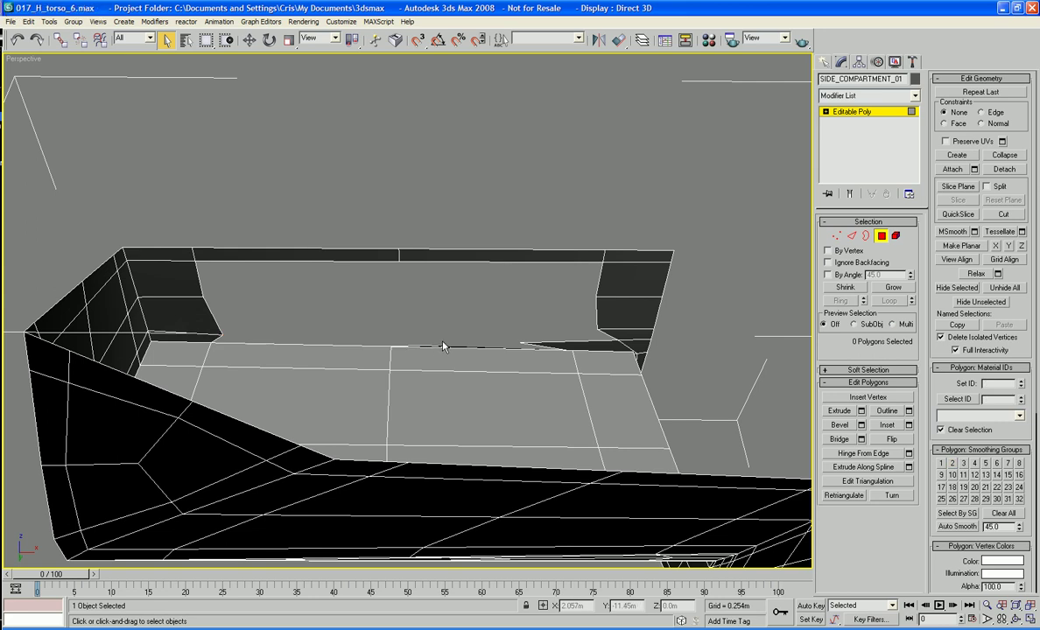
Delete the two narrow polygons bridging the end of the long wall and the adjacent upright section
middle_click_drag(485, 308, 479, 385, "alt")
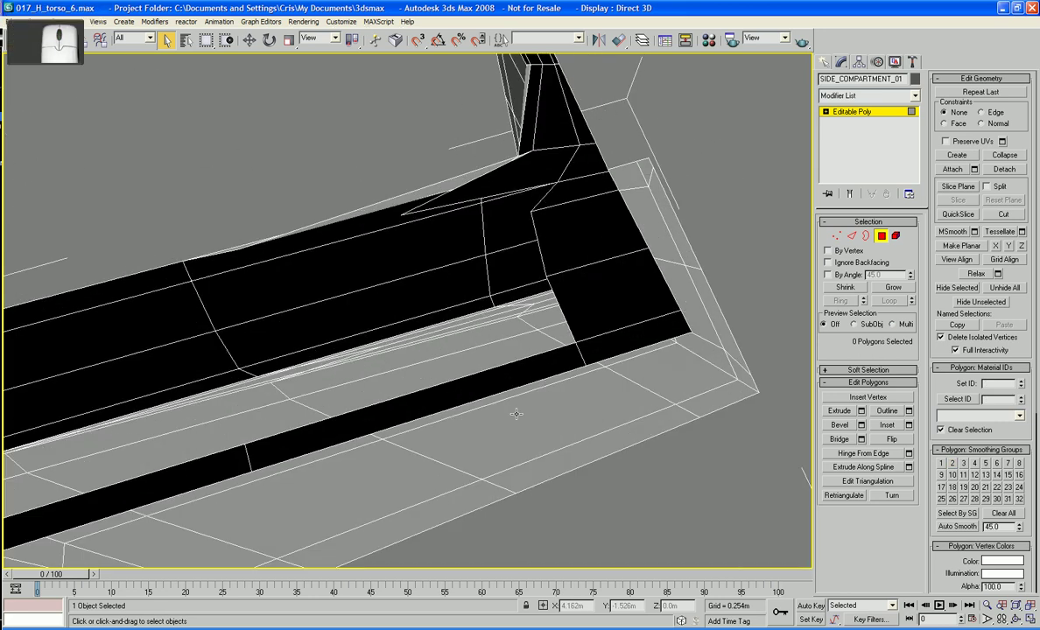
left_click(501, 169)
key("Delete")
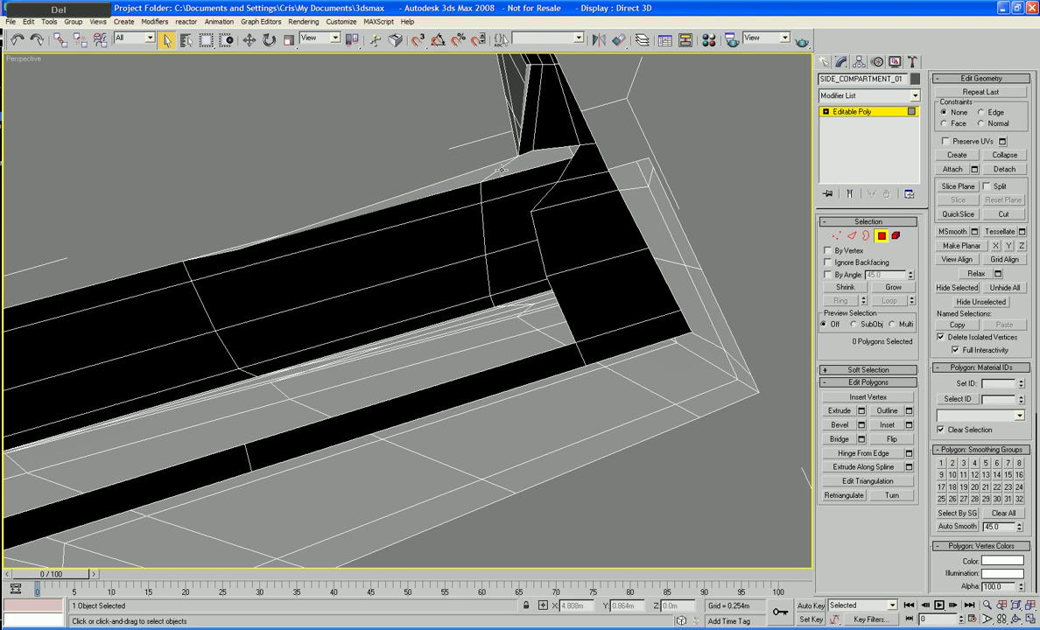
left_click(467, 158)
key("Delete")
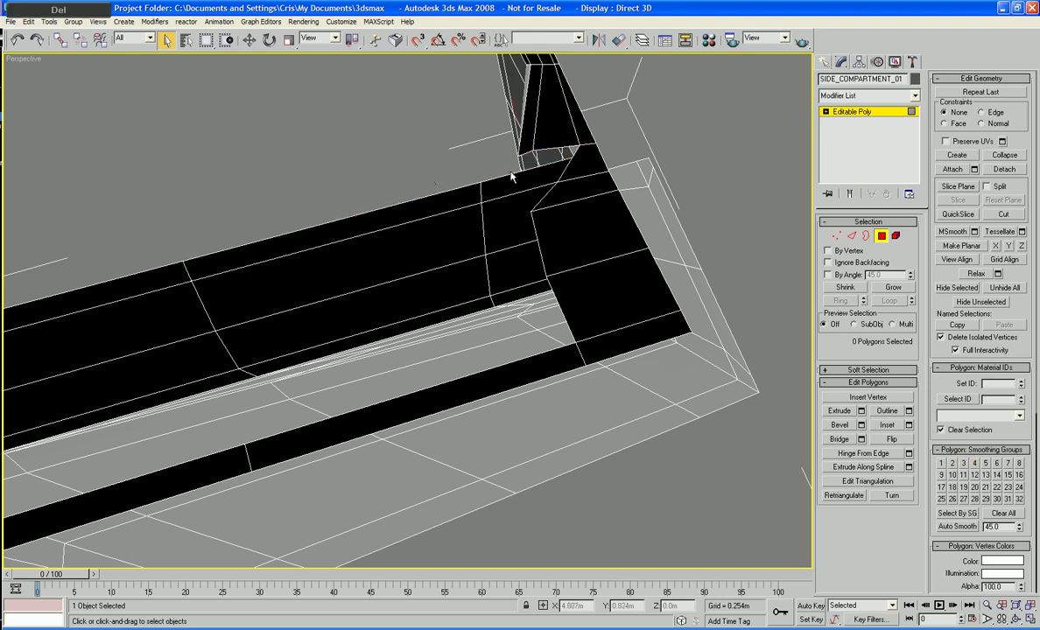
Delete the narrow strip of polygons along the inner panel's upper edge, up to and including its far corner
middle_click_drag(429, 178, 345, 96, "alt")
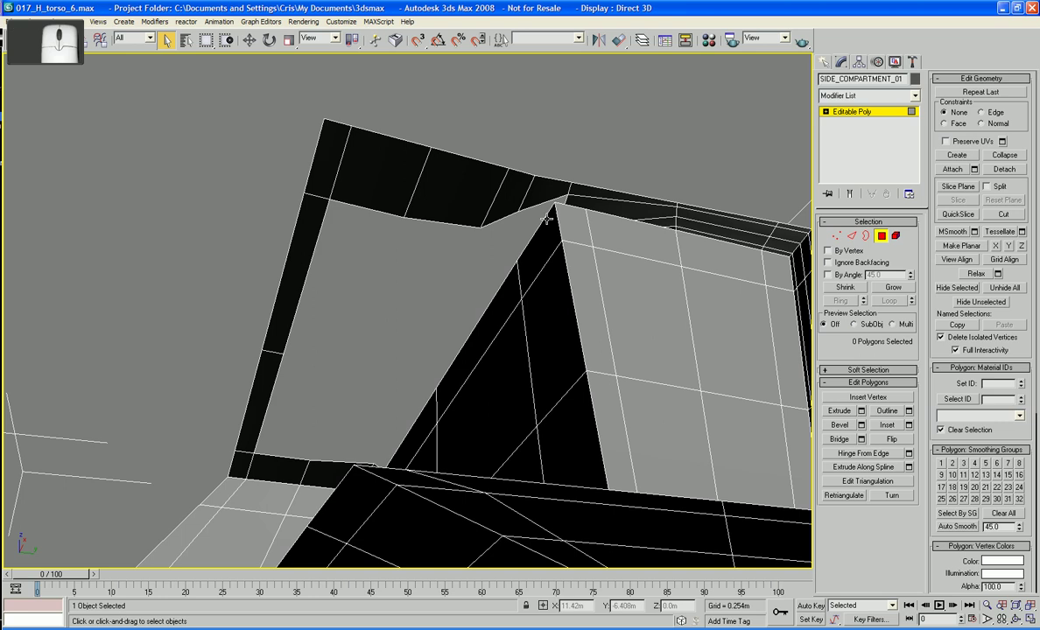
middle_click_drag(508, 203, 445, 235, "alt")
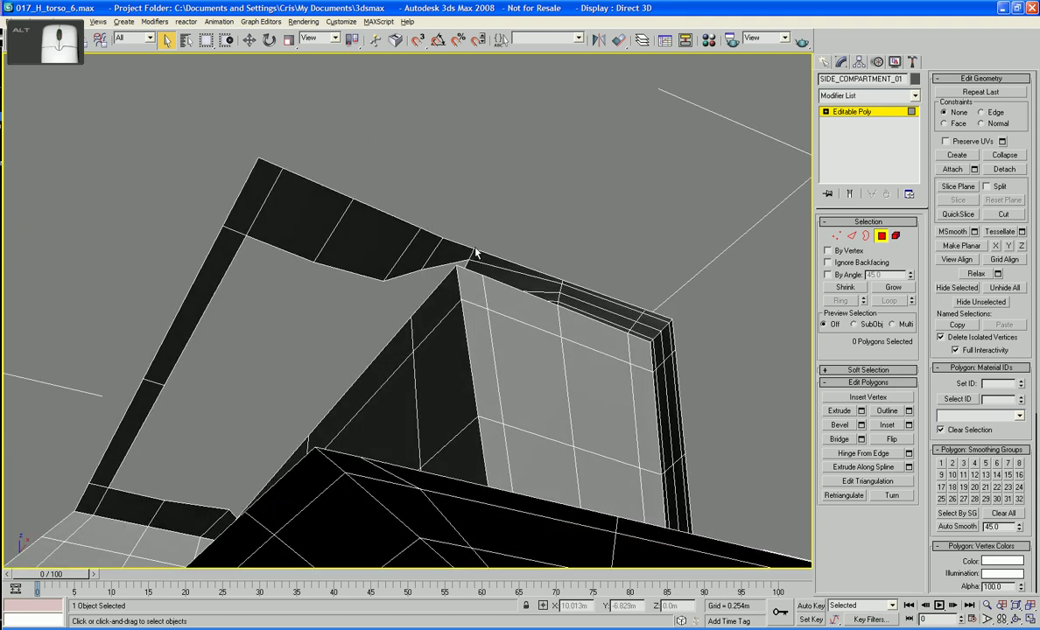
left_click(485, 268)
key("Delete")
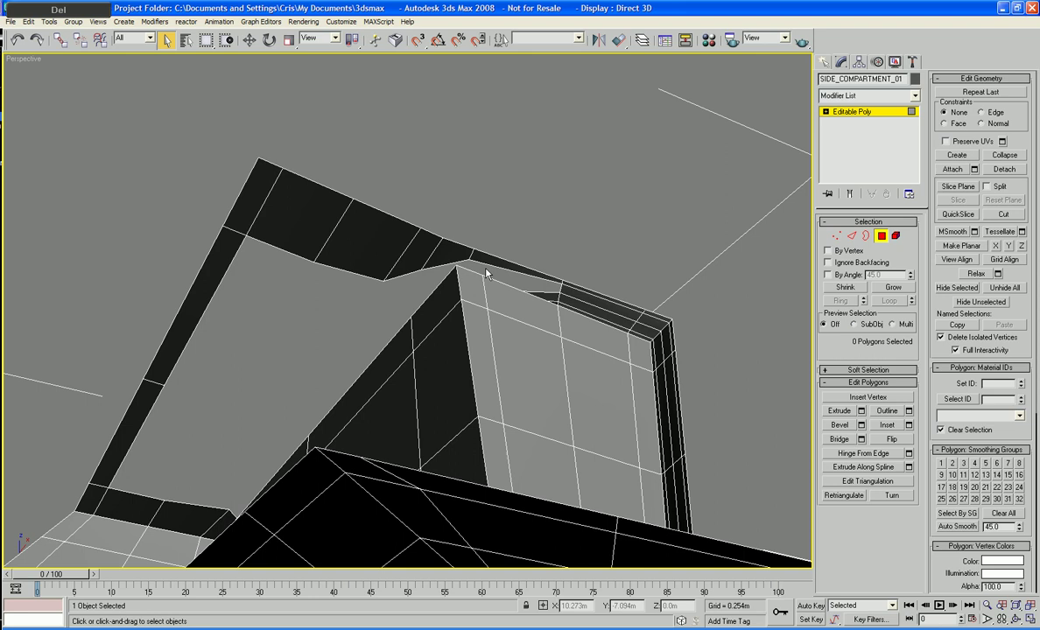
left_click(551, 302)
key("Delete")
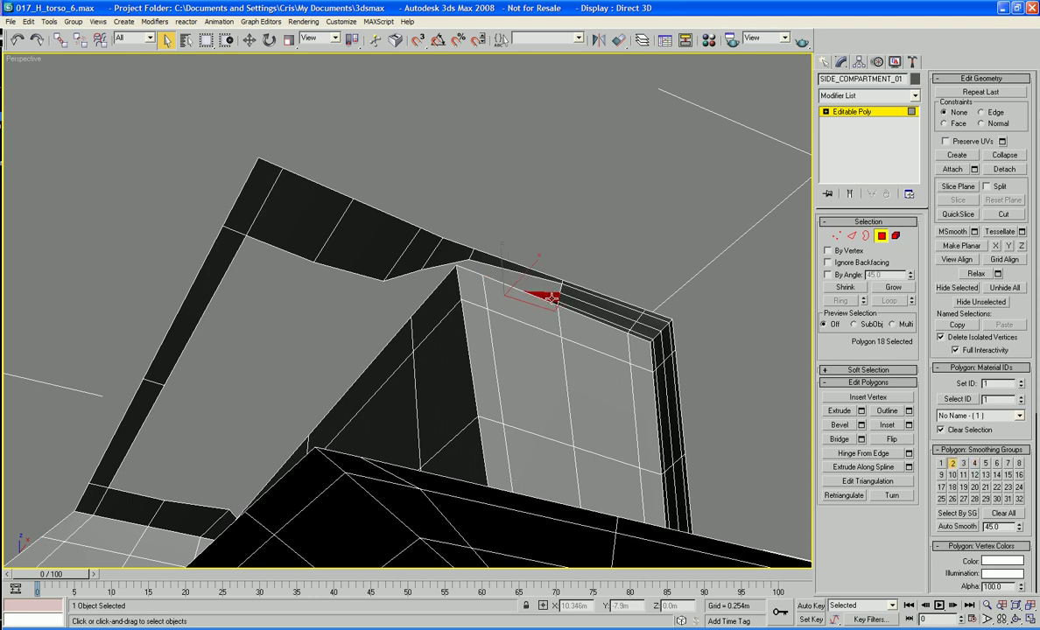
left_click(554, 302)
key("Delete")
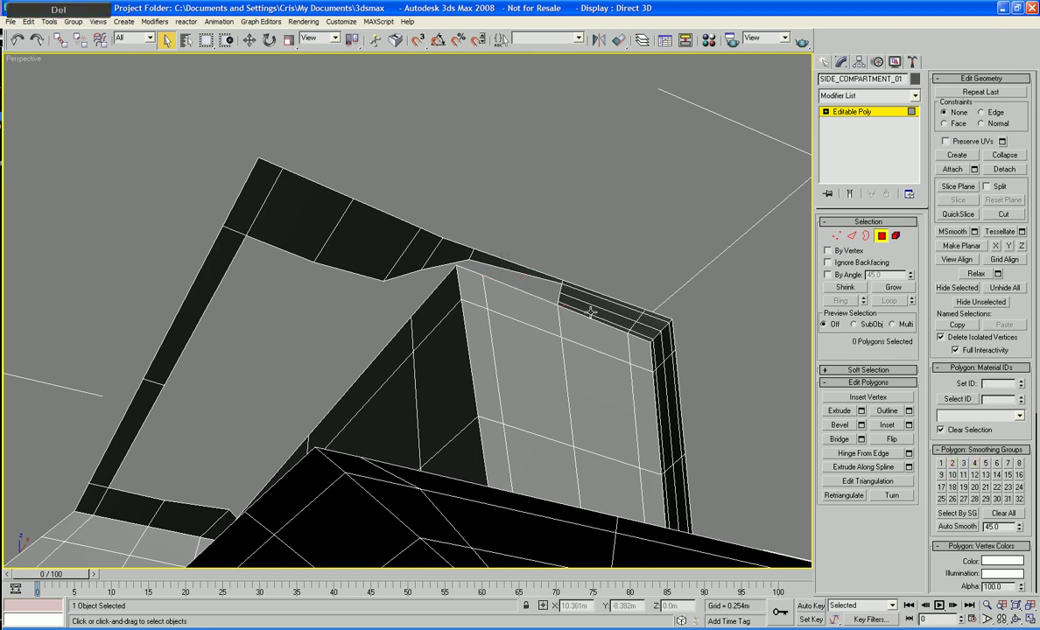
left_click(579, 307)
key("Delete")
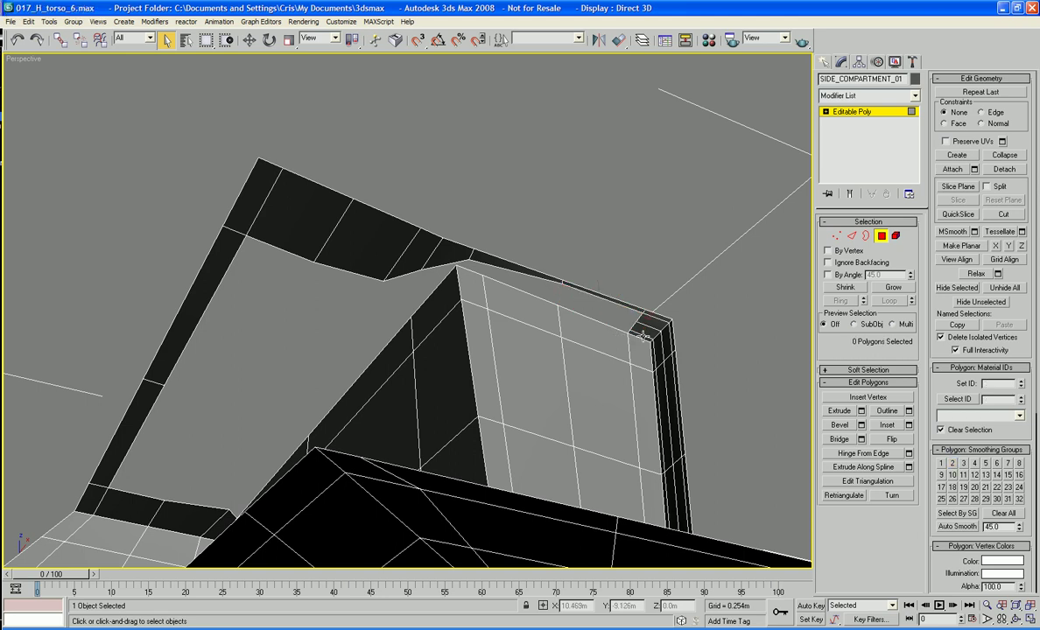
key("Delete")
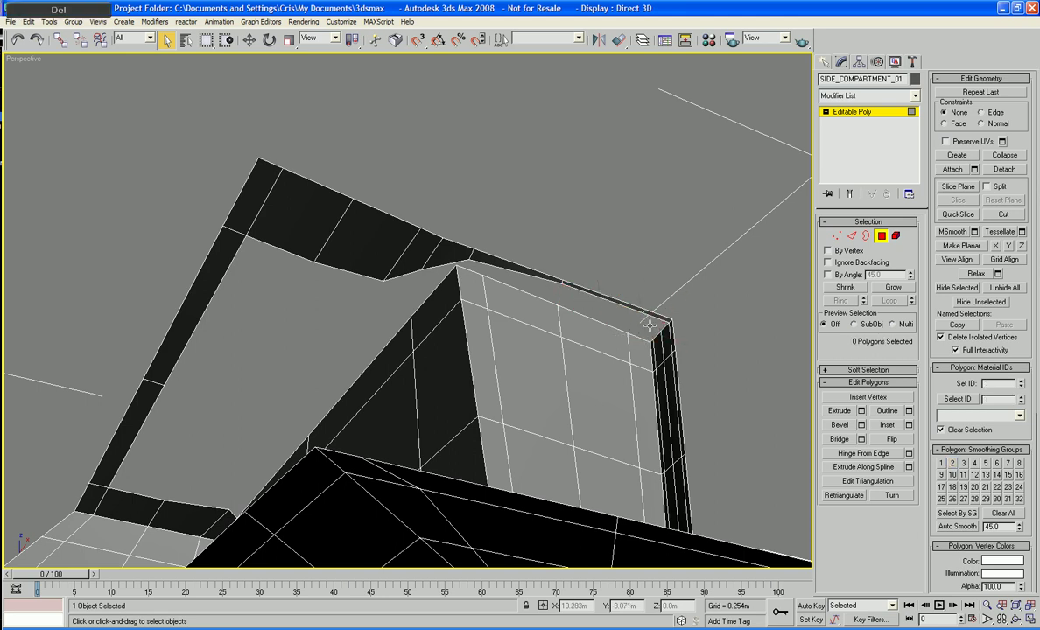
Delete the lowest polygons of the narrow vertical strip at the end of the inner panel
middle_click_drag(663, 340, 594, 333, "alt")
middle_click_drag(478, 322, 439, 364, "alt")
left_click(452, 412)
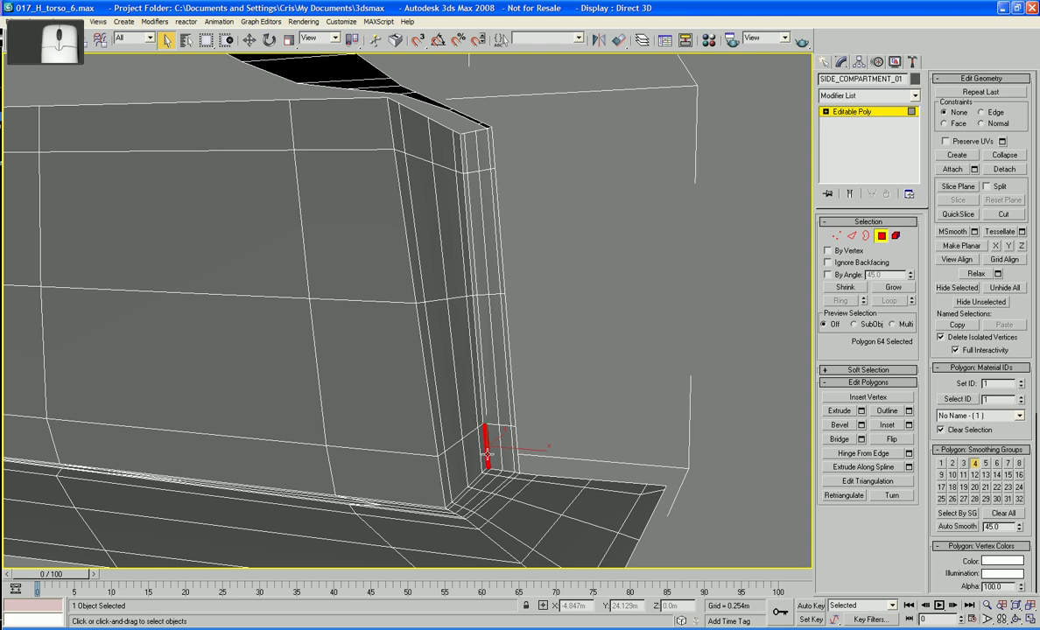
key("Delete")
left_click(492, 452)
key("Delete")
left_click(504, 446)
key("Delete")
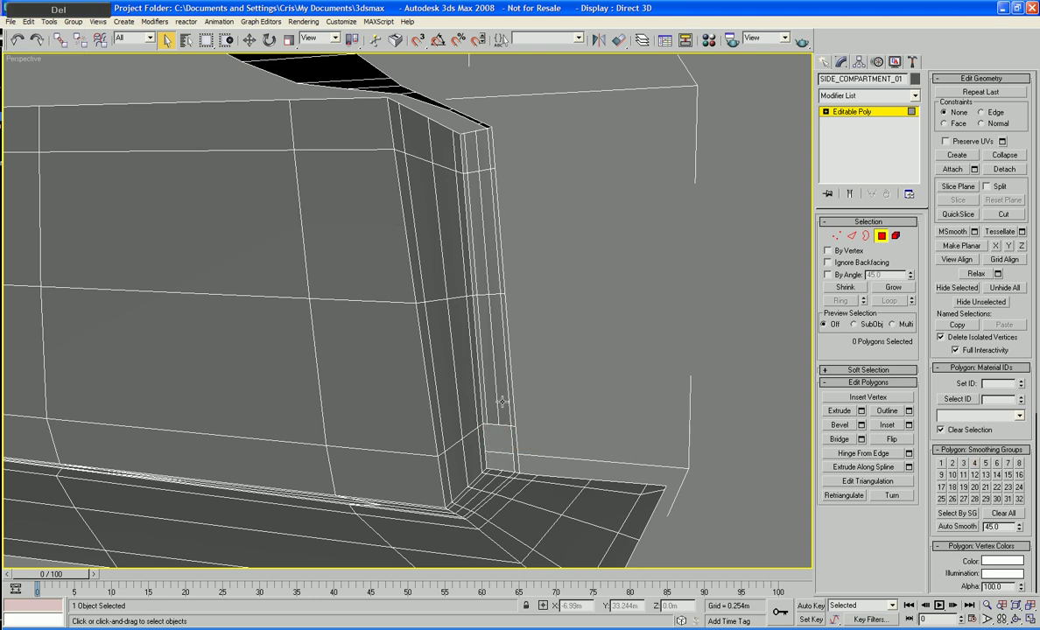
Delete the vertical strip's polygons in the section between the lower and middle horizontal edge loops
left_click(498, 393)
key("Delete")
left_click(483, 350)
key("Delete")
left_click(475, 278)
key("Delete")
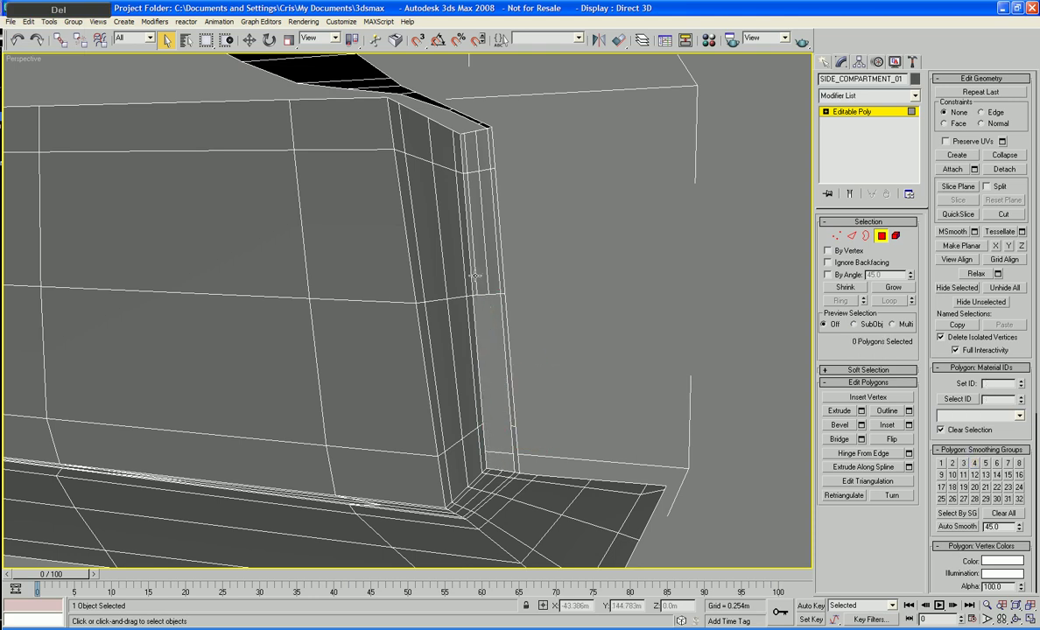
Delete the rest of the vertical strip, from the middle edge loop up to the panel's upper corner
left_click(474, 272)
key("Delete")
left_click(483, 262)
key("Delete")
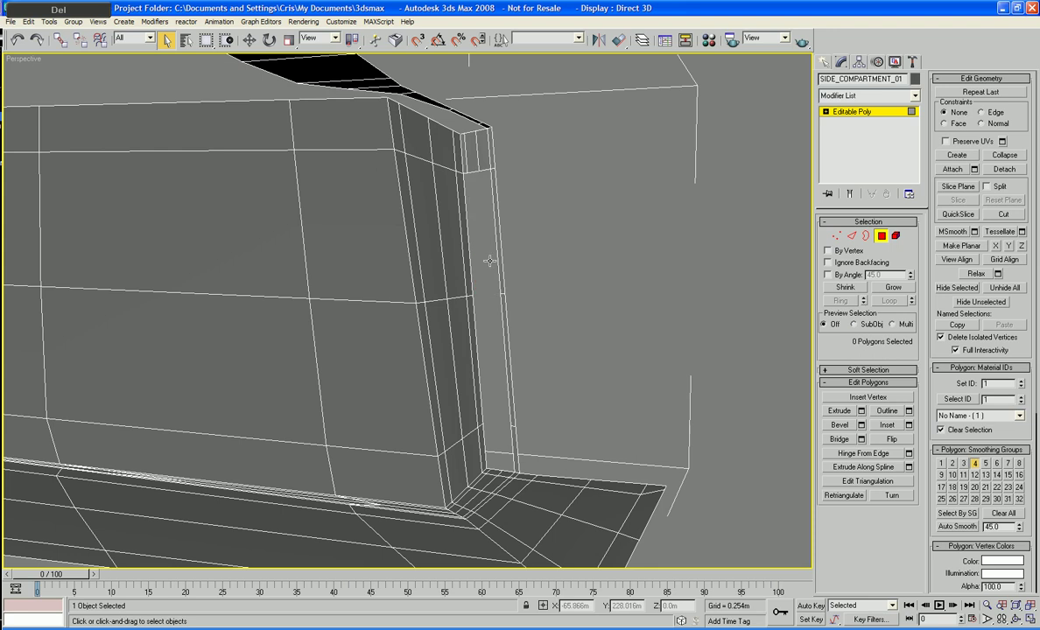
left_click(471, 156)
key("Delete")
left_click(464, 159)
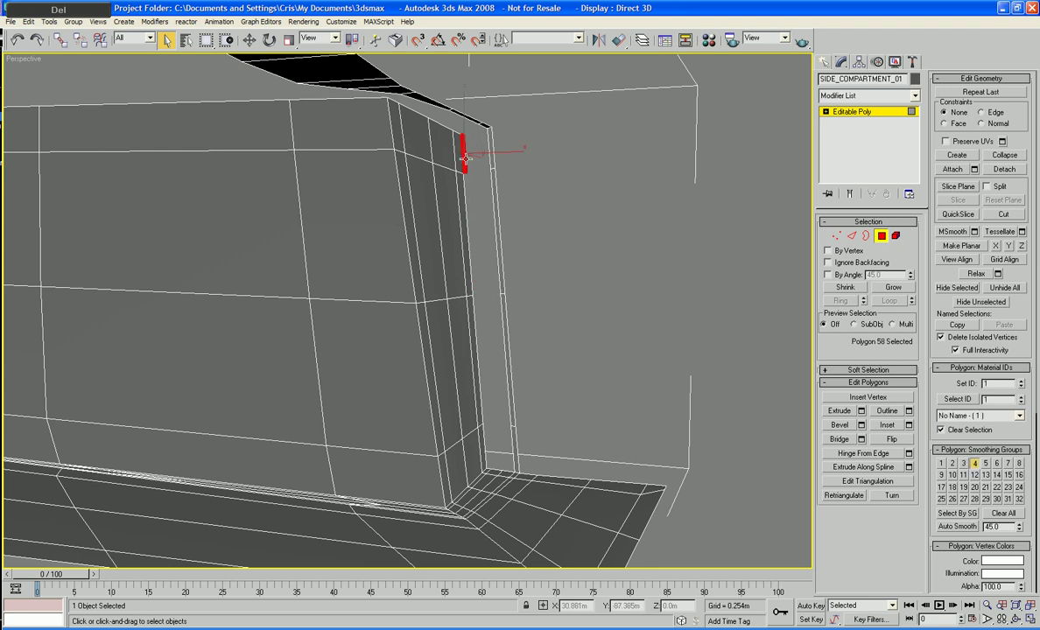
key("Delete")
Delete the small ledge polygons at the foot of the cleared vertical strip
scroll(529, 204, "up", 2)
middle_click_drag(501, 190, 543, 269, "alt")
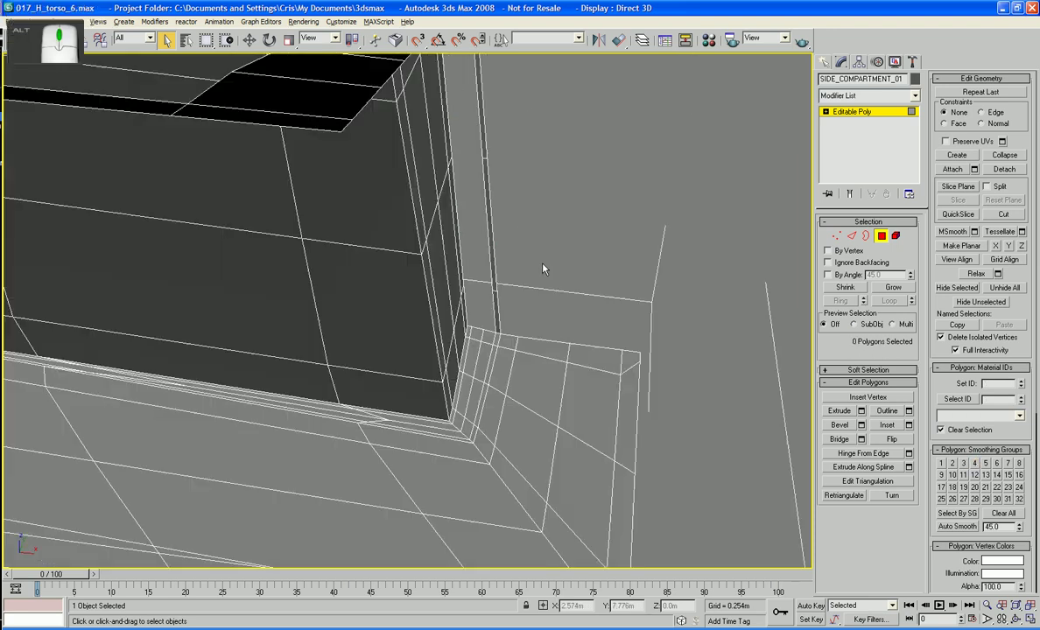
middle_click_drag(575, 316, 576, 283, "alt")
scroll(539, 309, "up", 2)
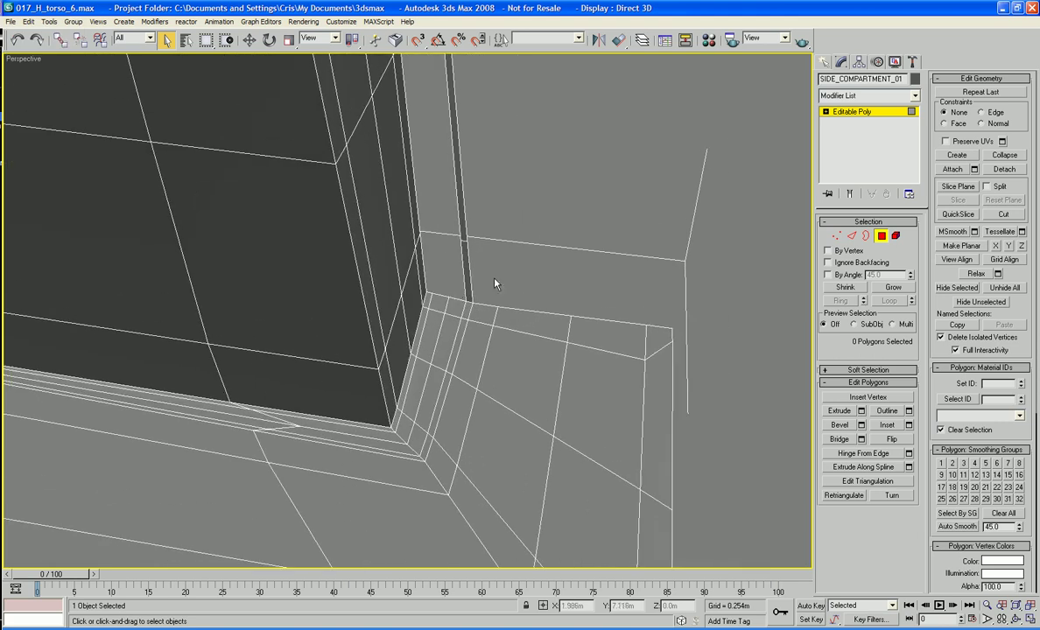
left_click(456, 306)
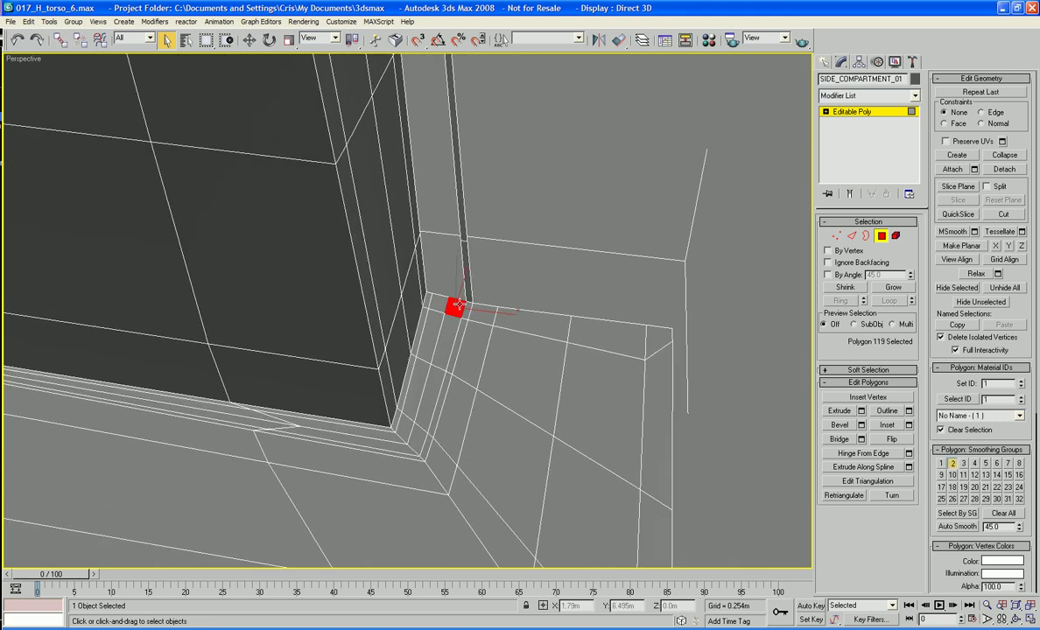
key("Delete")
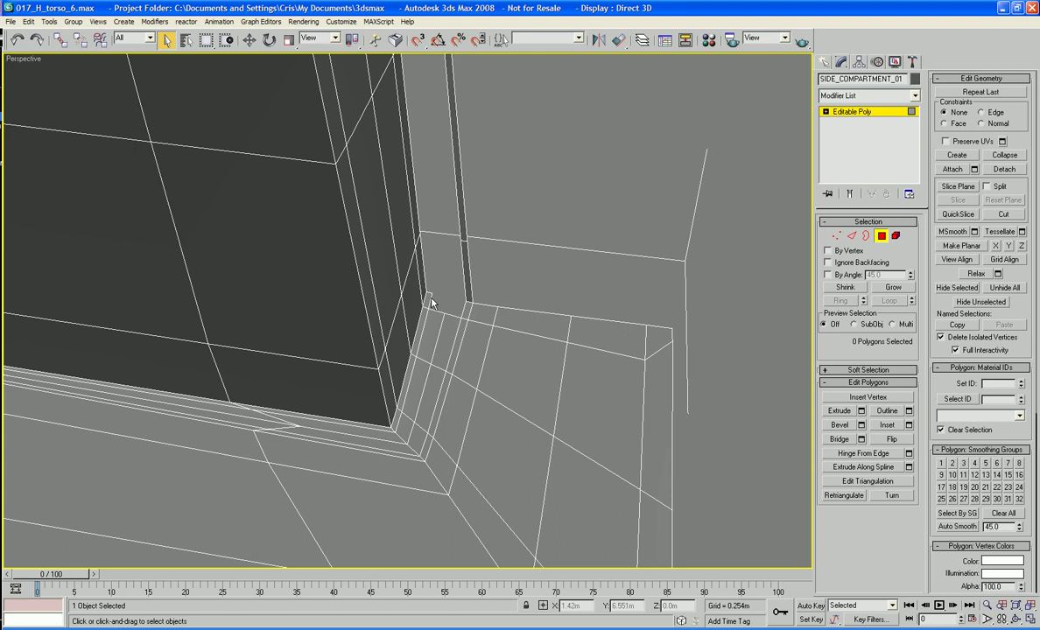
left_click(429, 298)
key("Delete")
Delete the inner ledge polygons along the panel's short side, down to its bottom corner
left_click(420, 340)
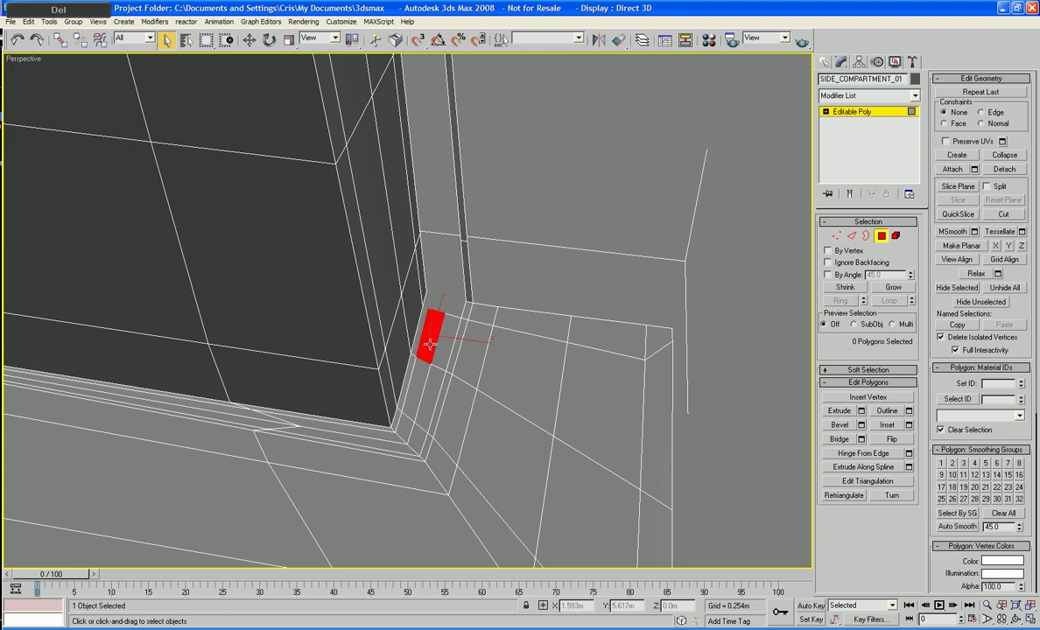
key("Delete")
left_click(432, 401)
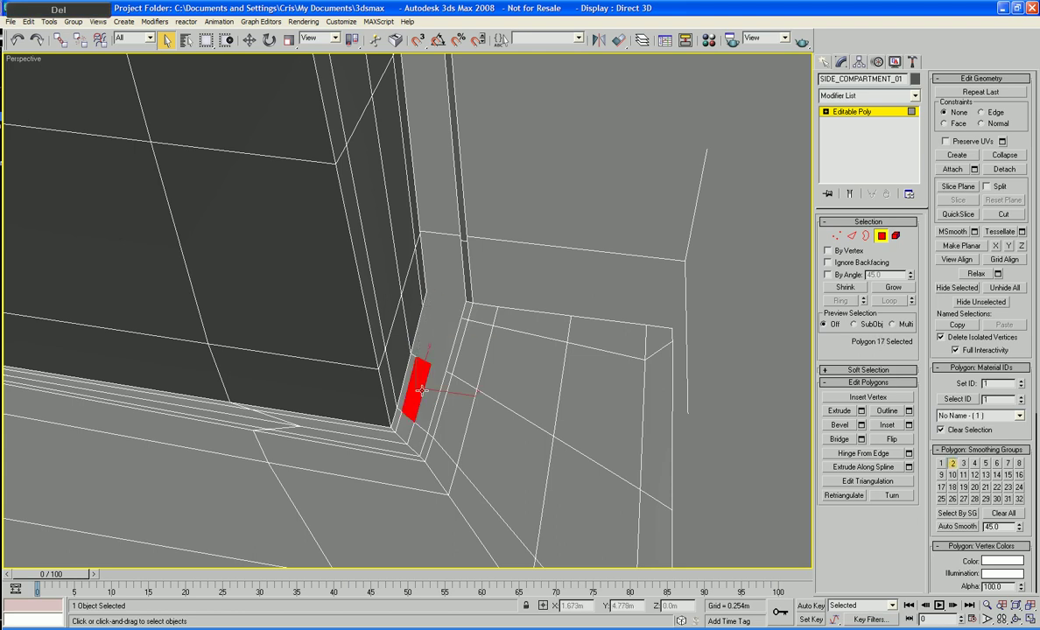
key("Delete")
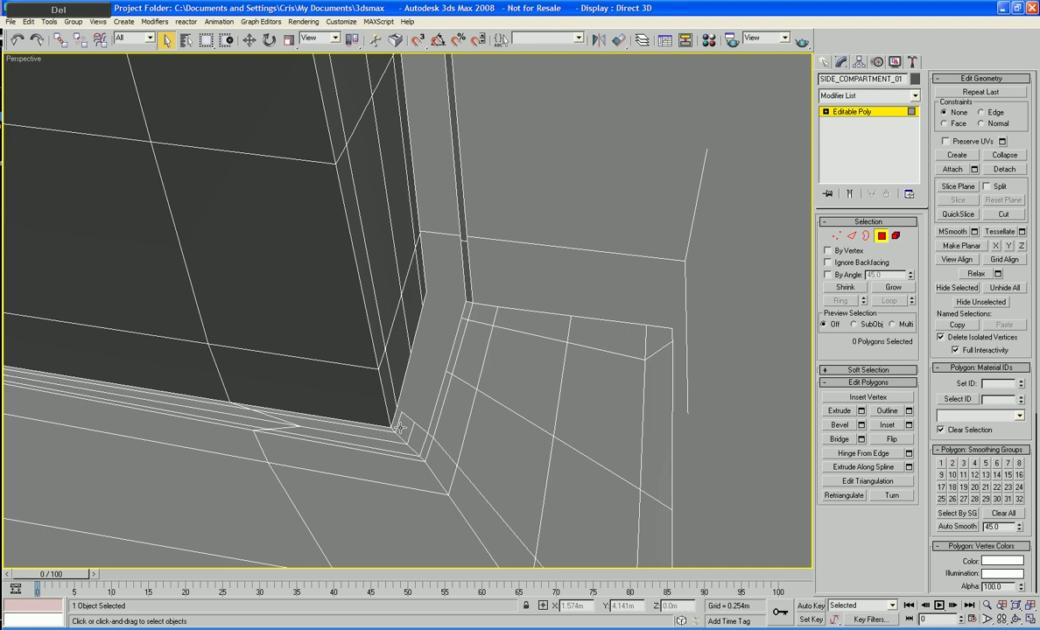
left_click(398, 426)
left_click(396, 419)
key("Delete")
Delete the thin ledge polygons along the panel's long lower edge nearest the bottom corner
left_click(373, 444)
key("Delete")
left_click(371, 431)
key("Delete")
left_click(370, 427)
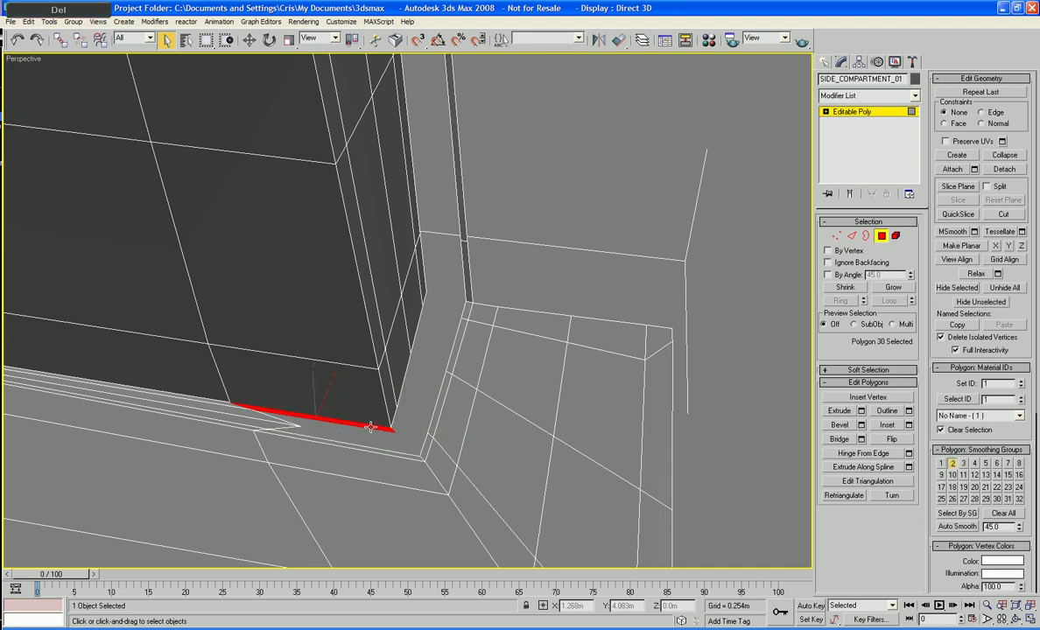
key("Delete")
Delete the next thin ledge polygons along the panel's long lower edge, working from the bottom corner toward the middle
middle_click_drag(370, 428, 480, 422)
left_click(362, 418)
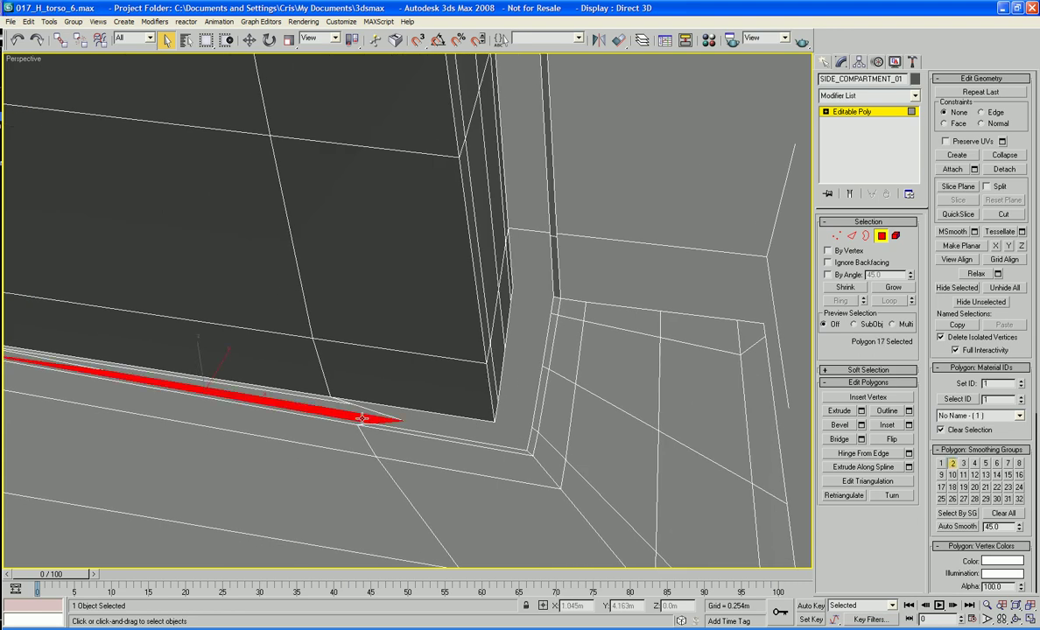
key("Delete")
left_click(311, 399)
key("Delete")
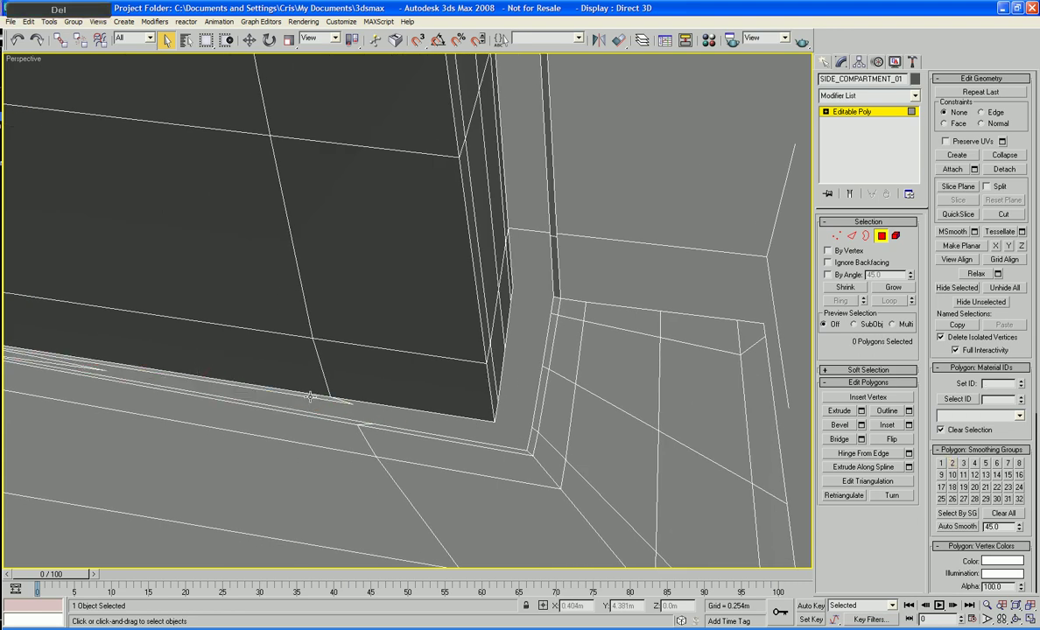
left_click(311, 398)
middle_click_drag(311, 397, 569, 406)
key("Delete")
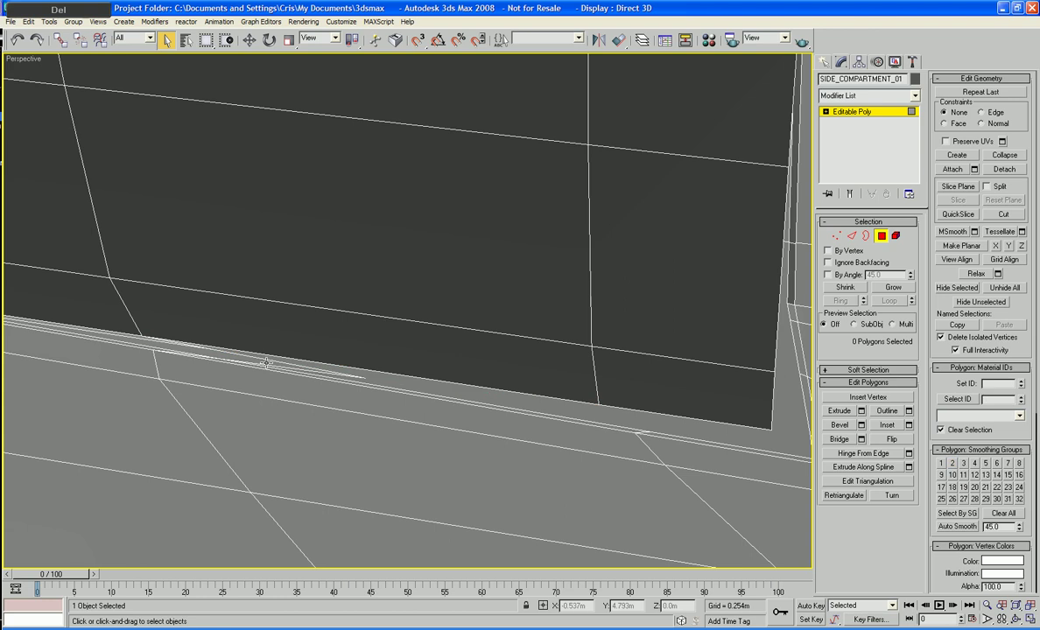
Delete the narrow ledge polygons at the far end of the panel's long lower edge, back toward its middle
middle_click_drag(266, 362, 220, 364, "alt")
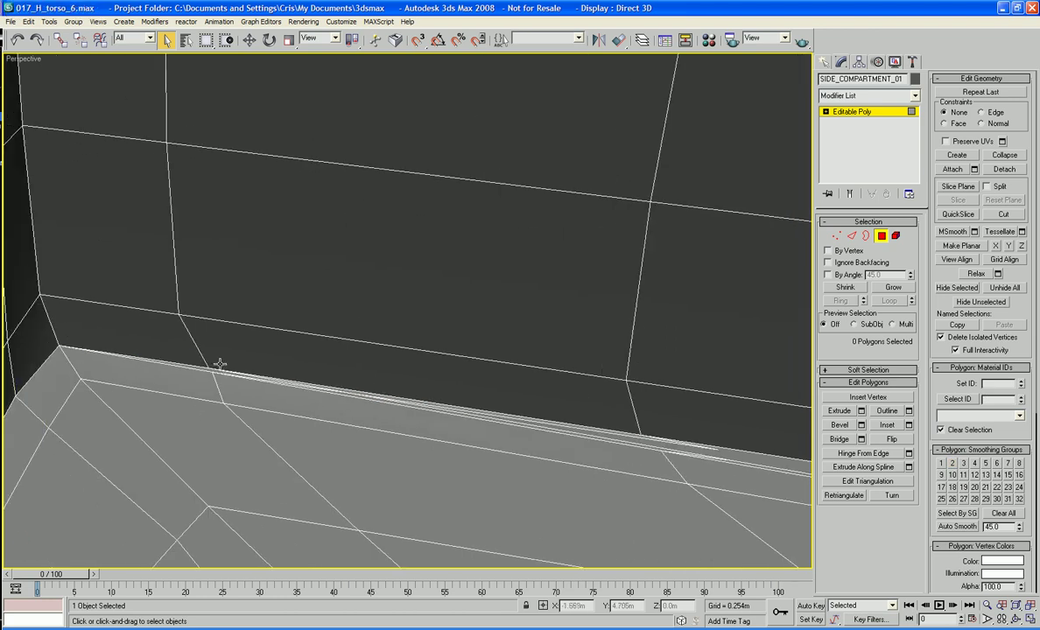
left_click(226, 374)
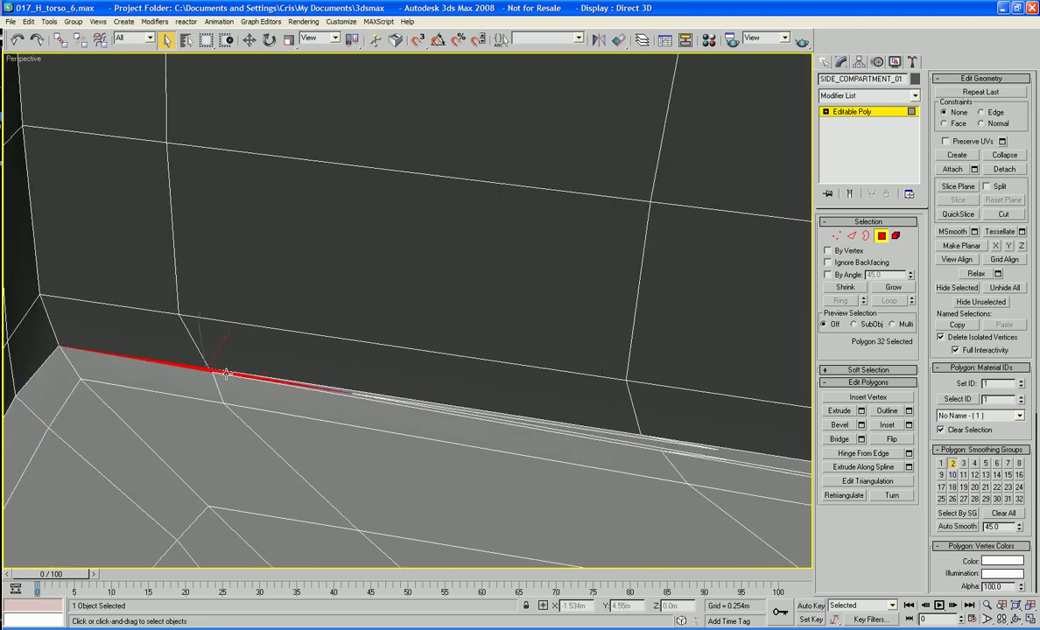
key("Delete")
middle_click_drag(225, 374, 159, 308, "alt")
left_click(159, 309)
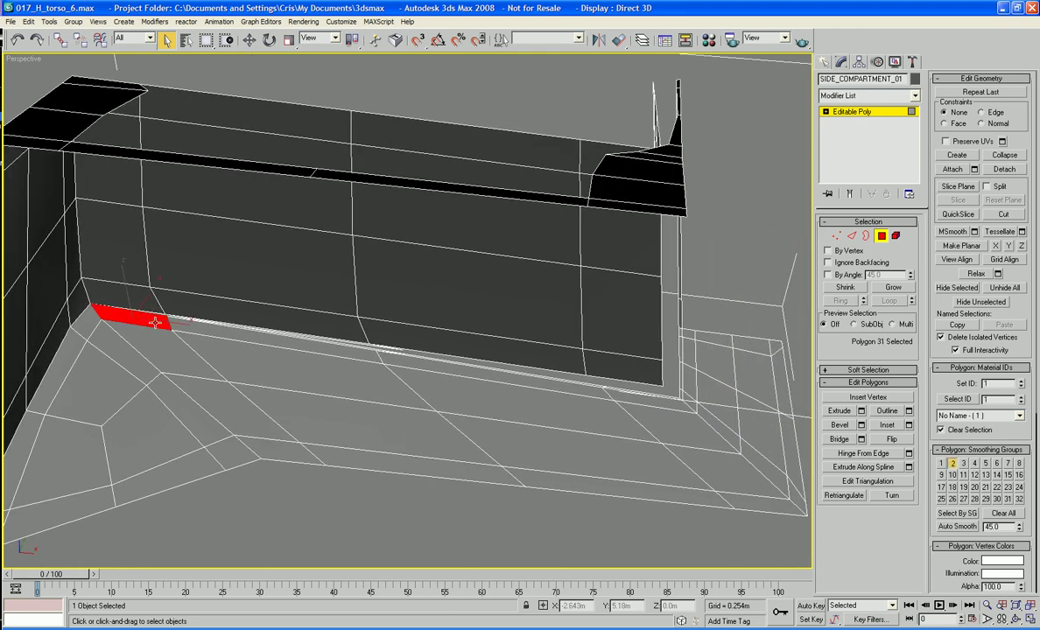
key("Delete")
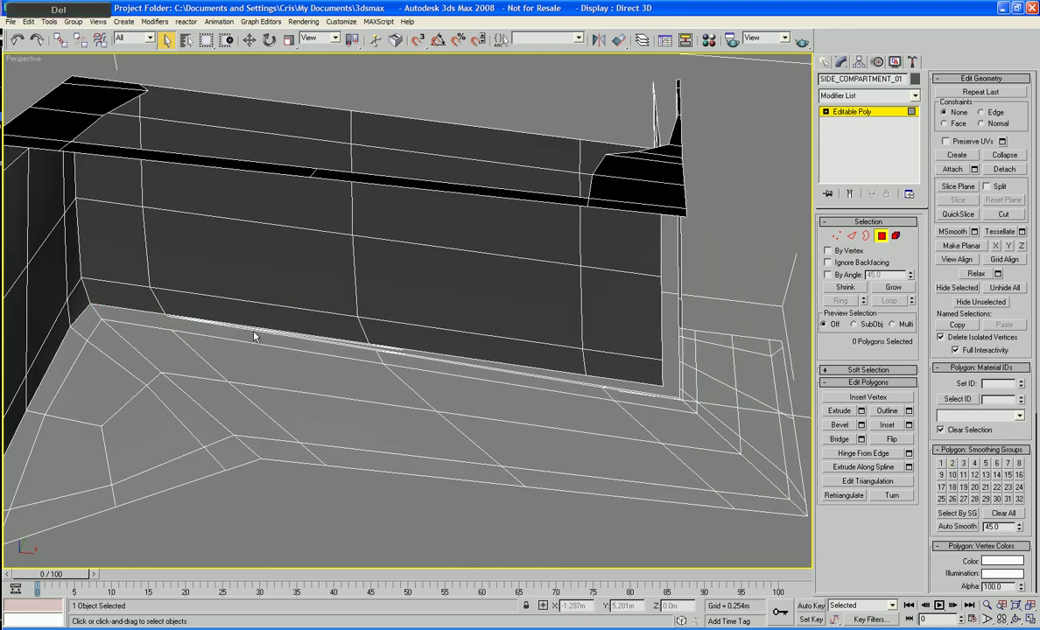
left_click(260, 330)
key("Delete")
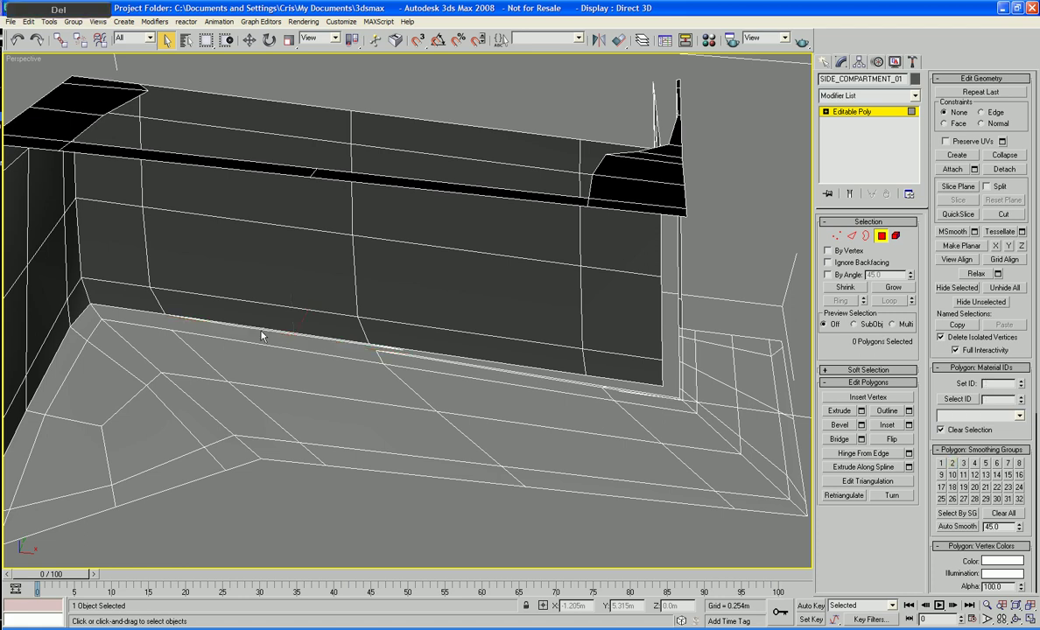
left_click(279, 322)
key("Delete")
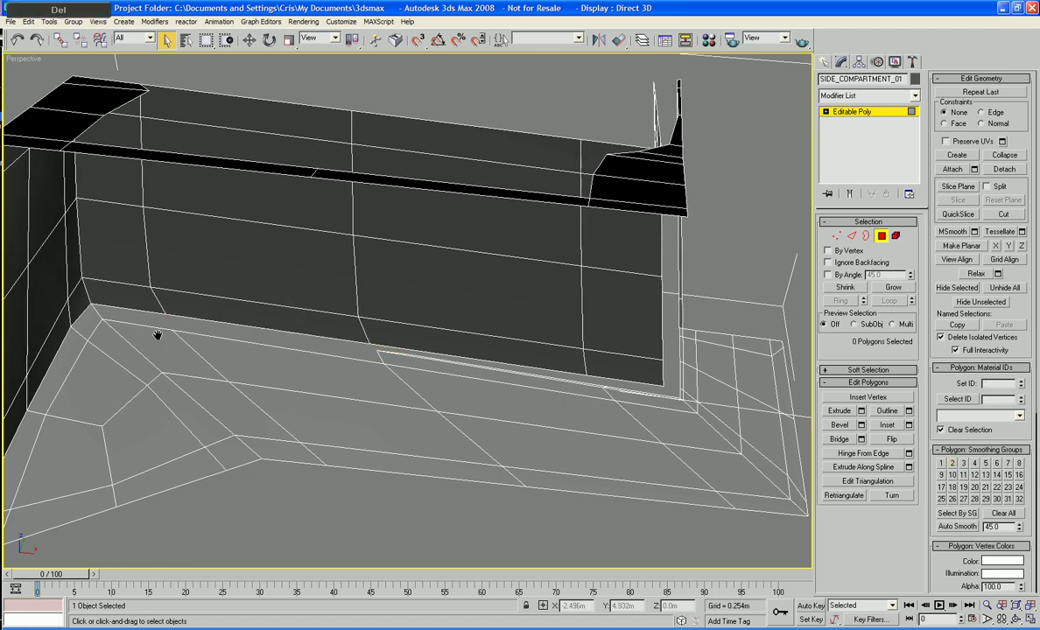
Delete the leftover sliver polygons between the middle of the long lower edge and the bottom corner
scroll(293, 313, "up", 5)
mouse_move(341, 338)
middle_mouse_down()
mouse_move(327, 367)
mouse_move(357, 345)
middle_mouse_up()
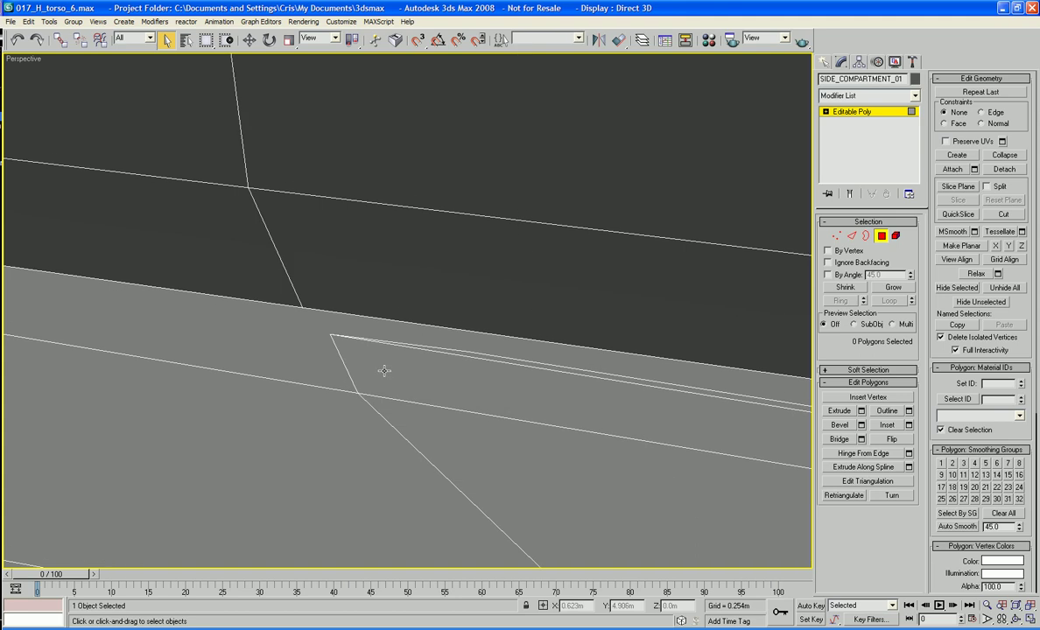
left_click(458, 351)
middle_click_drag(492, 372, 405, 403)
scroll(404, 403, "down", 5)
key("Delete")
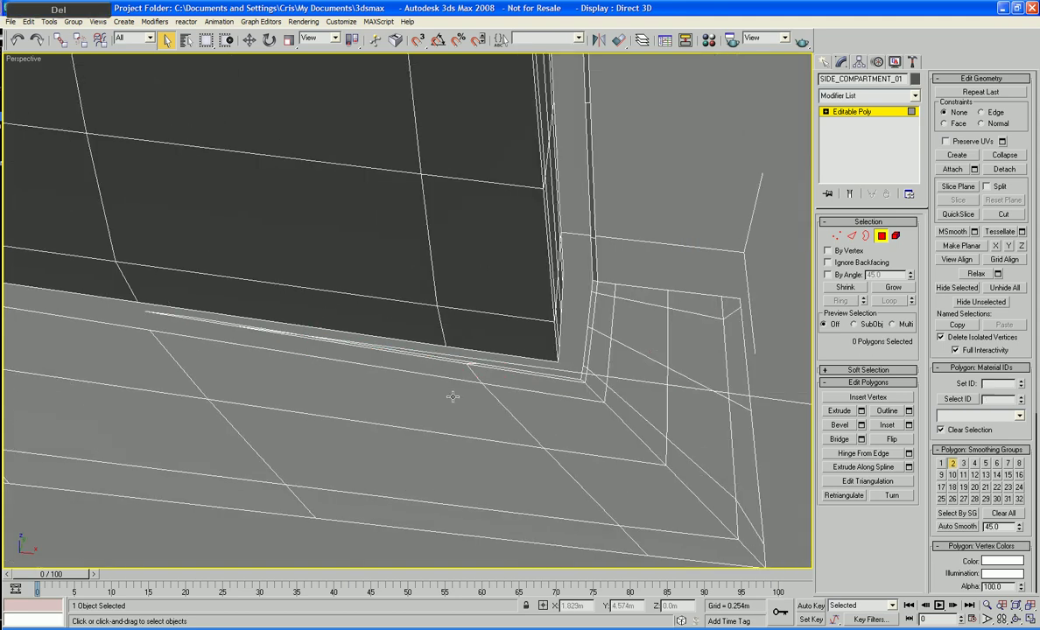
left_click(404, 353)
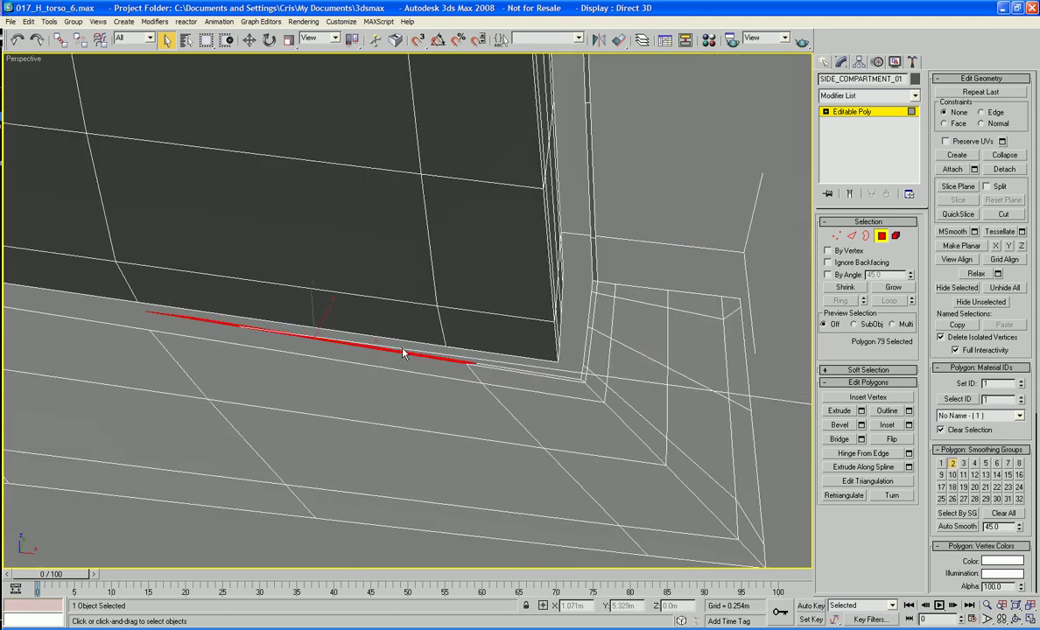
key("Delete")
Delete the remaining ledge slivers and the small corner polygon at the panel's bottom corner
middle_click_drag(370, 322, 404, 379, "alt")
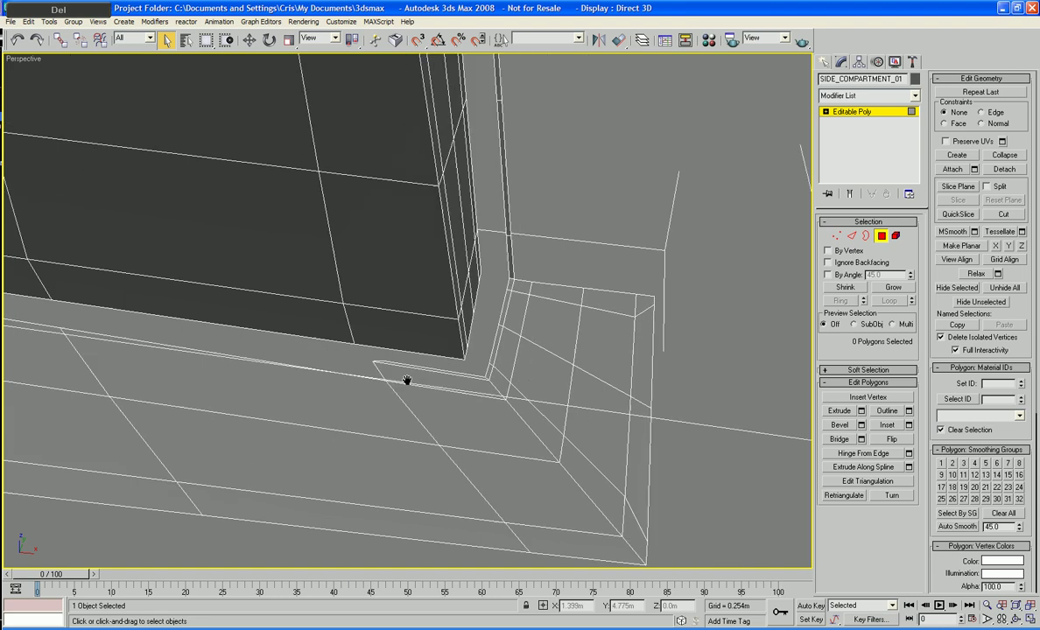
left_click(409, 383)
key("Delete")
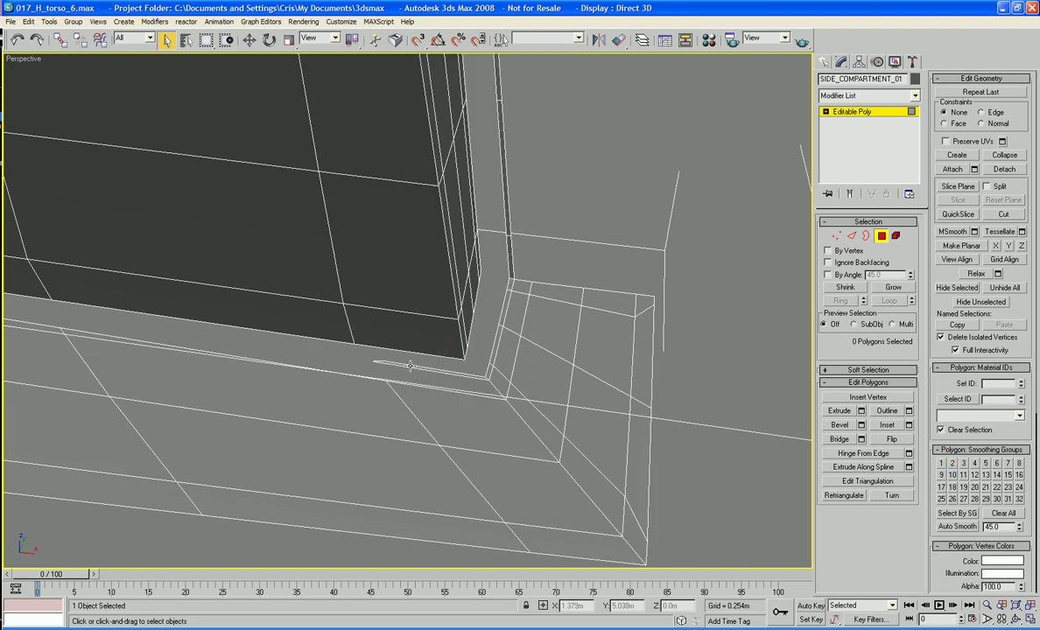
left_click(408, 364)
key("Delete")
middle_click_drag(440, 361, 364, 361, "alt")
left_click(408, 379)
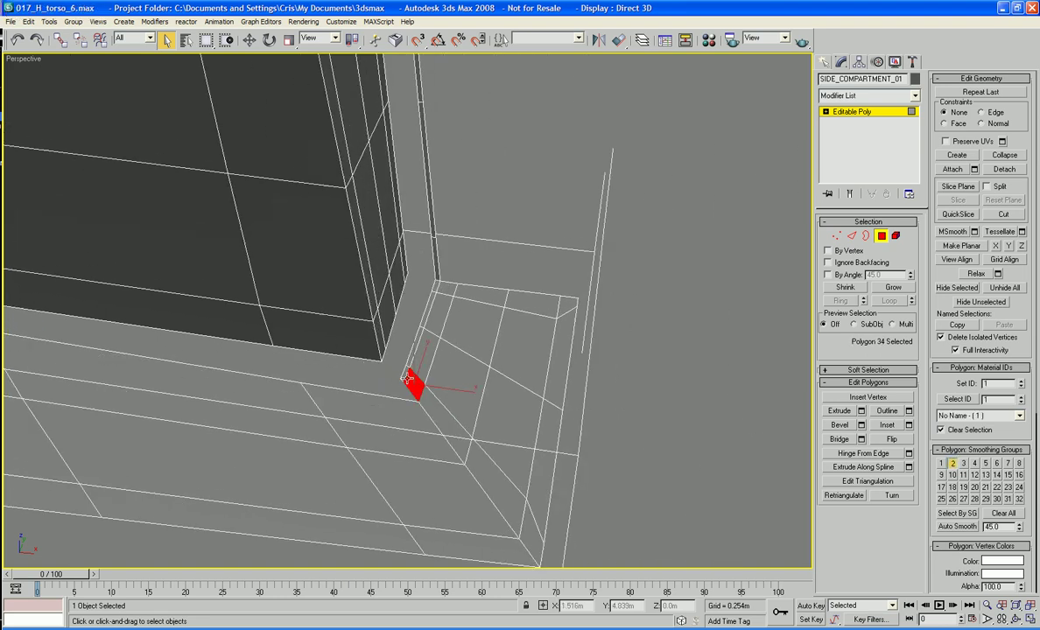
key("Delete")
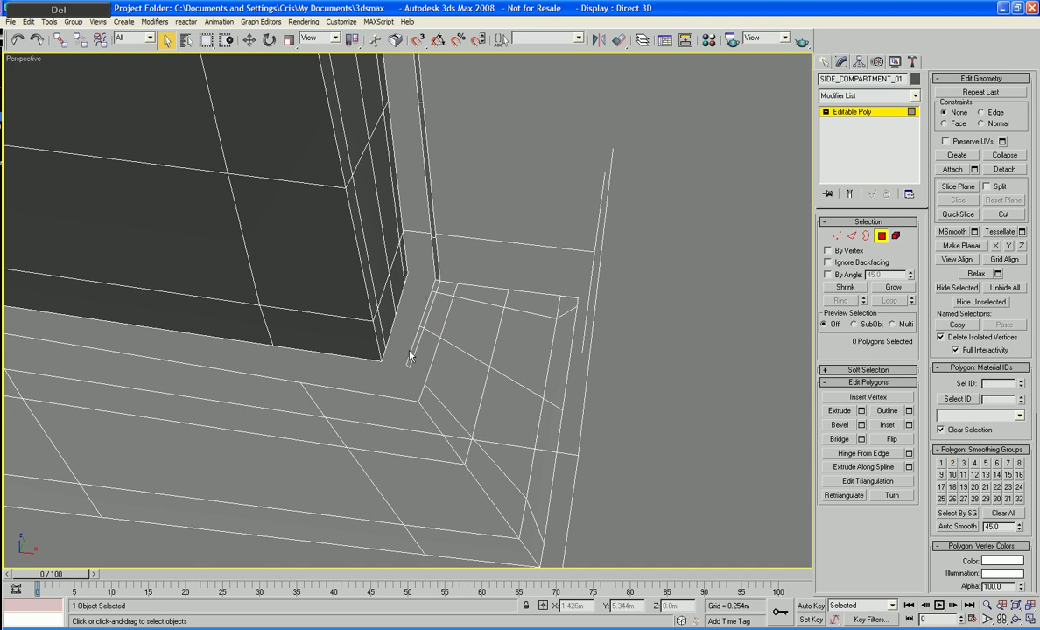
Delete the small ledge polygons running up the short side from the cleared bottom corner
left_click(410, 354)
key("Delete")
middle_click_drag(431, 313, 410, 337, "alt")
left_click(429, 350)
key("Delete")
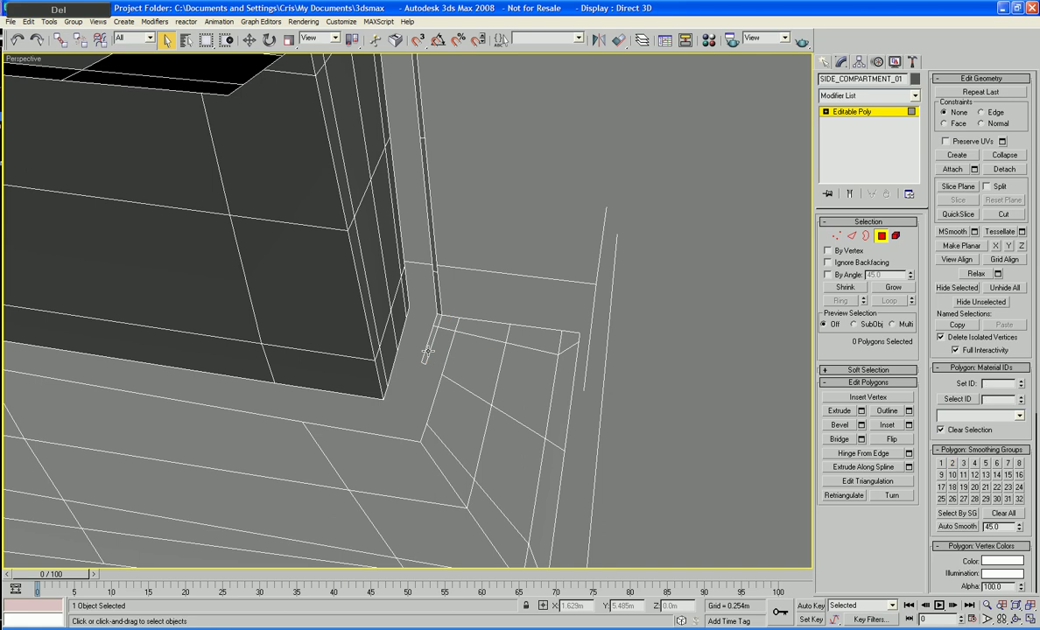
Delete the dark ceiling polygons at the compartment's opposite upper corner, inside the thin outer rim strip
scroll(401, 391, "up", 2)
scroll(405, 389, "up", 3)
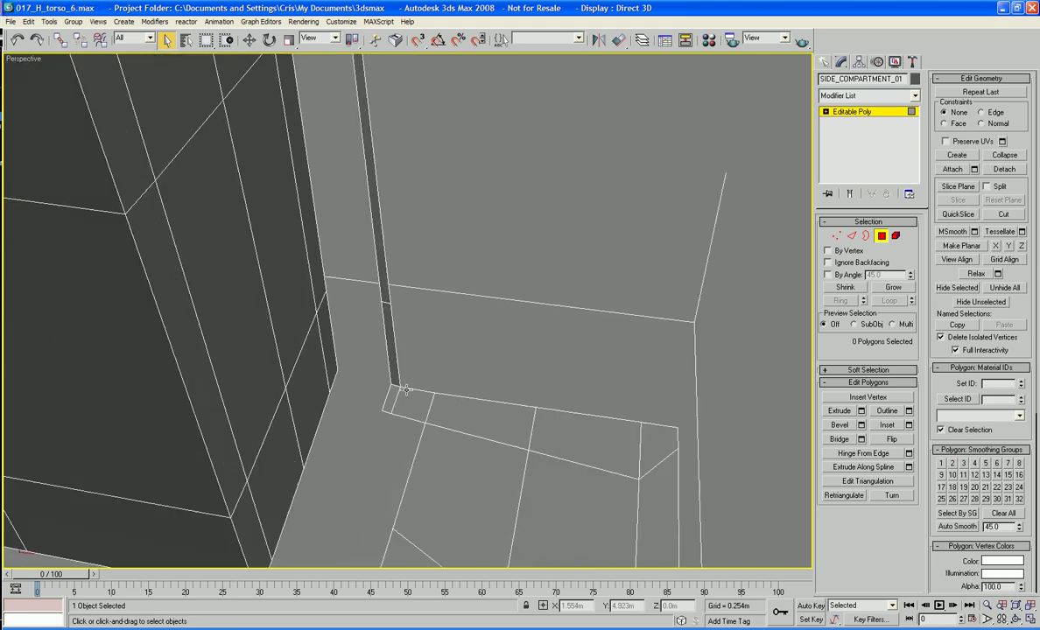
middle_click_drag(405, 390, 293, 369)
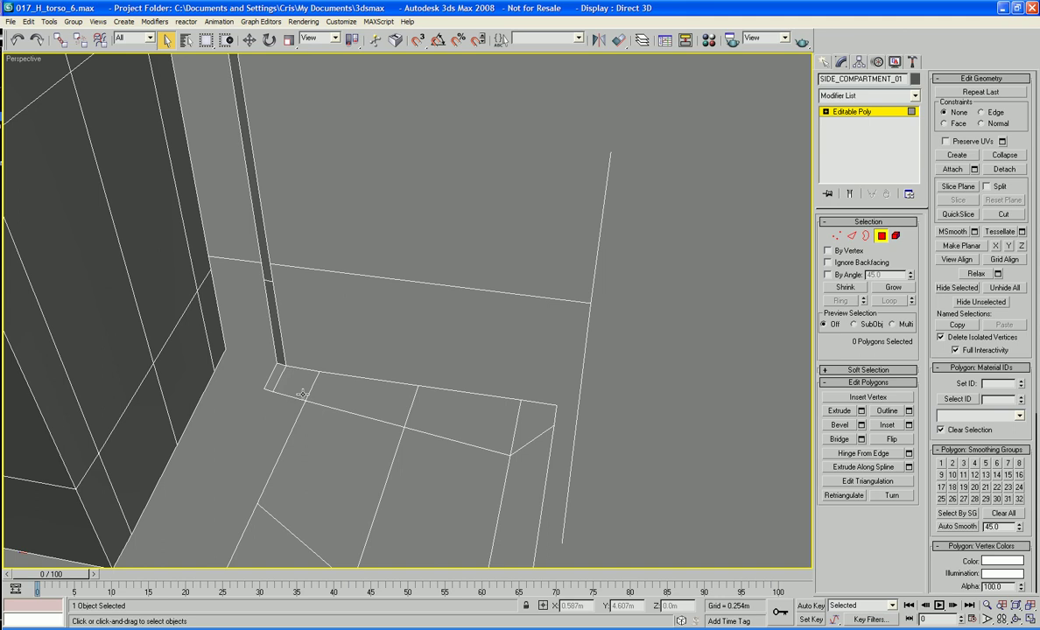
mouse_move(302, 394)
middle_mouse_down("alt")
mouse_move(339, 370)
mouse_move(303, 375)
middle_mouse_up("alt")
middle_click_drag(109, 366, 497, 447)
scroll(342, 395, "up", 3)
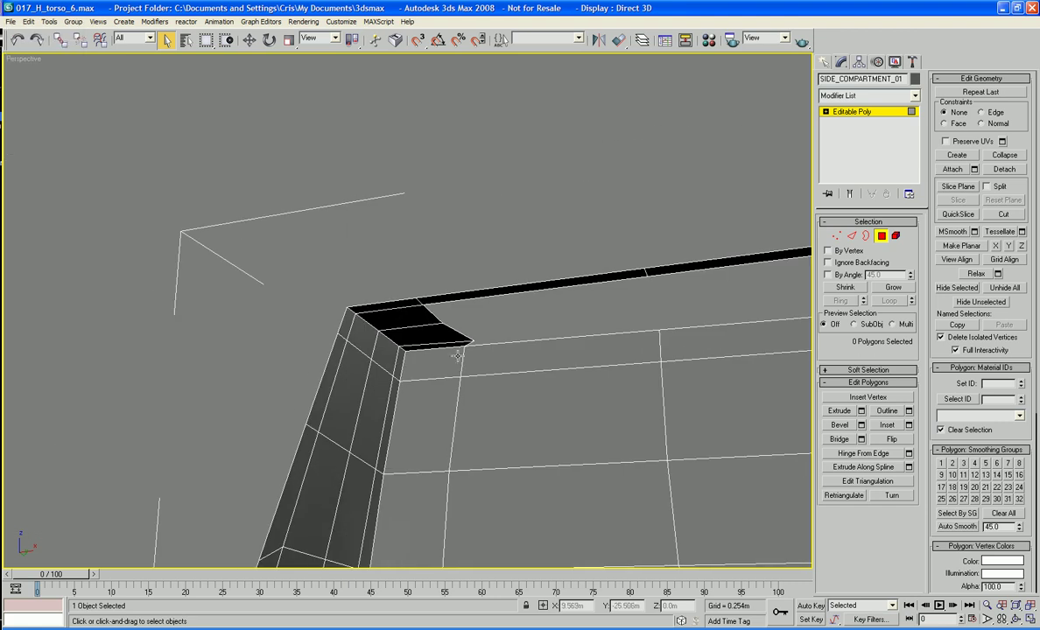
left_click(433, 332)
key("Delete")
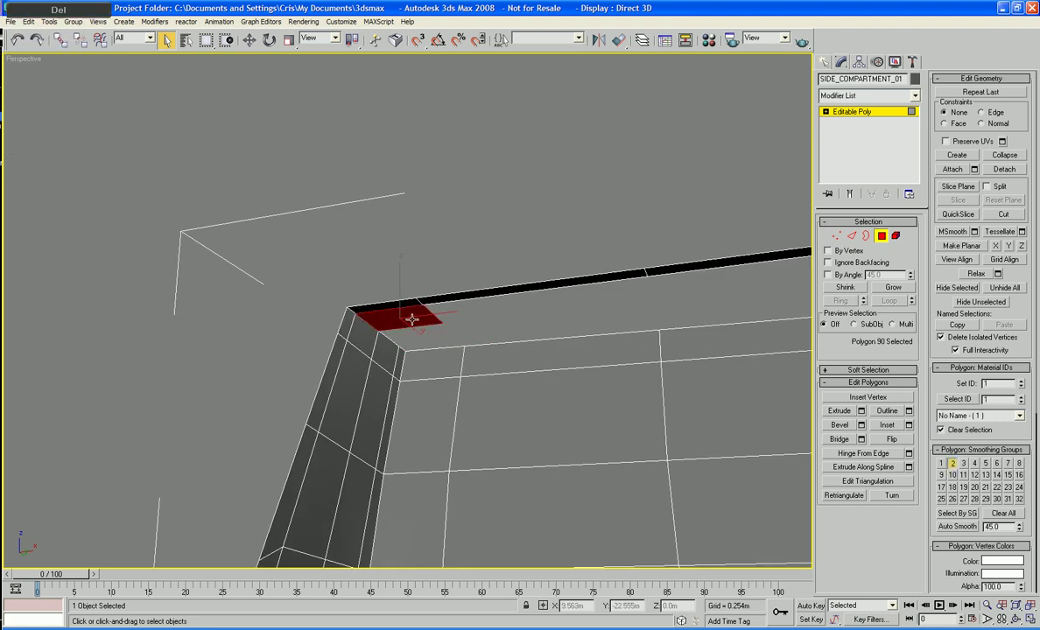
Delete the upper polygons of the adjoining end wall between its outer rim strip and the long panel
left_click(377, 413)
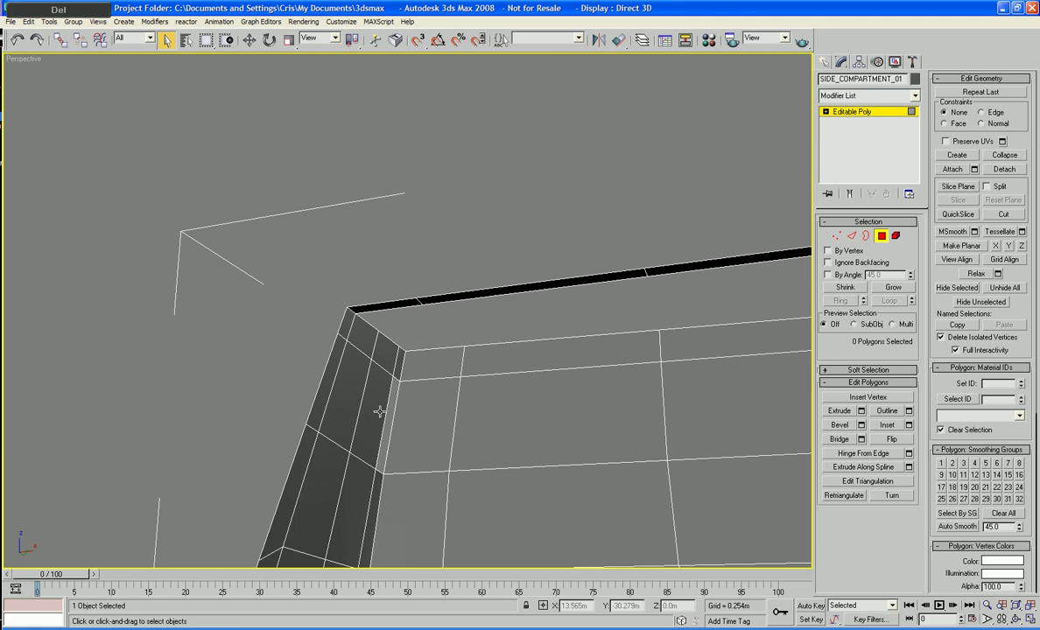
key("Delete")
left_click(357, 344)
key("Delete")
left_click(359, 331)
key("Delete")
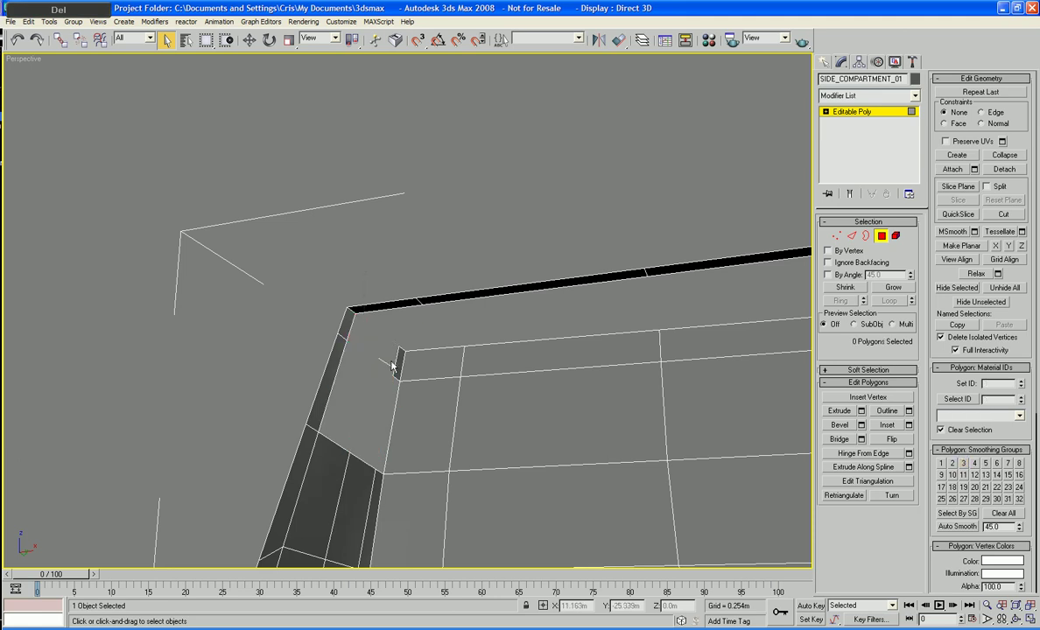
middle_click_drag(396, 363, 447, 391, "alt")
left_click(446, 359)
key("Delete")
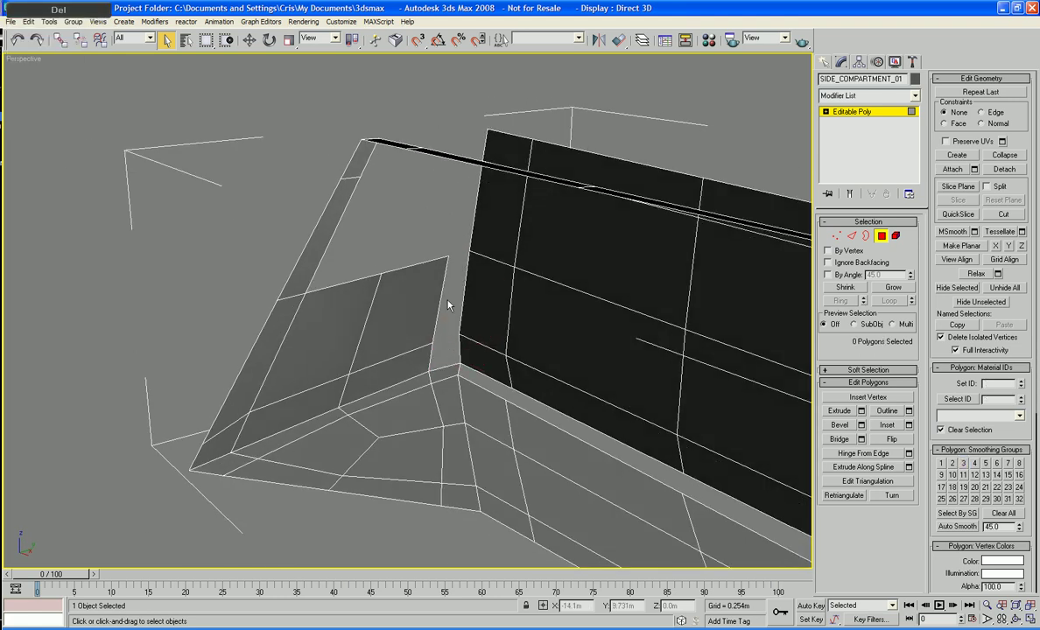
Delete the lower polygons of the end wall inside its narrow outer rim strip
left_click(394, 329)
key("Delete")
left_click(375, 352)
key("Delete")
left_click(325, 364)
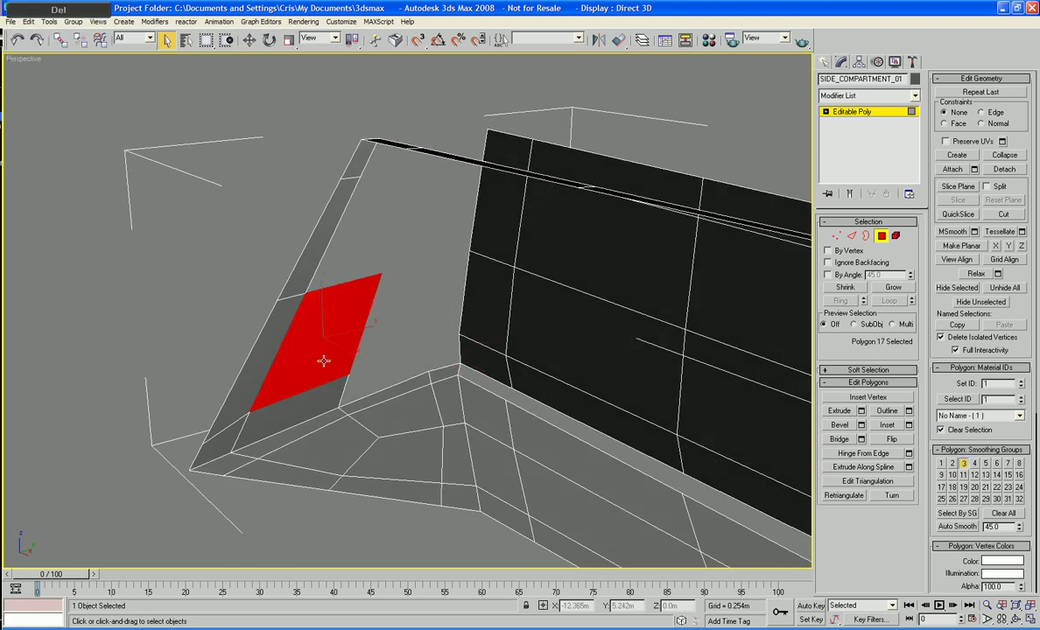
key("Delete")
left_click(326, 409)
key("Delete")
Delete the thin floor-edge polygons along the foot of the removed end wall, up to the panel corner
left_click(337, 410)
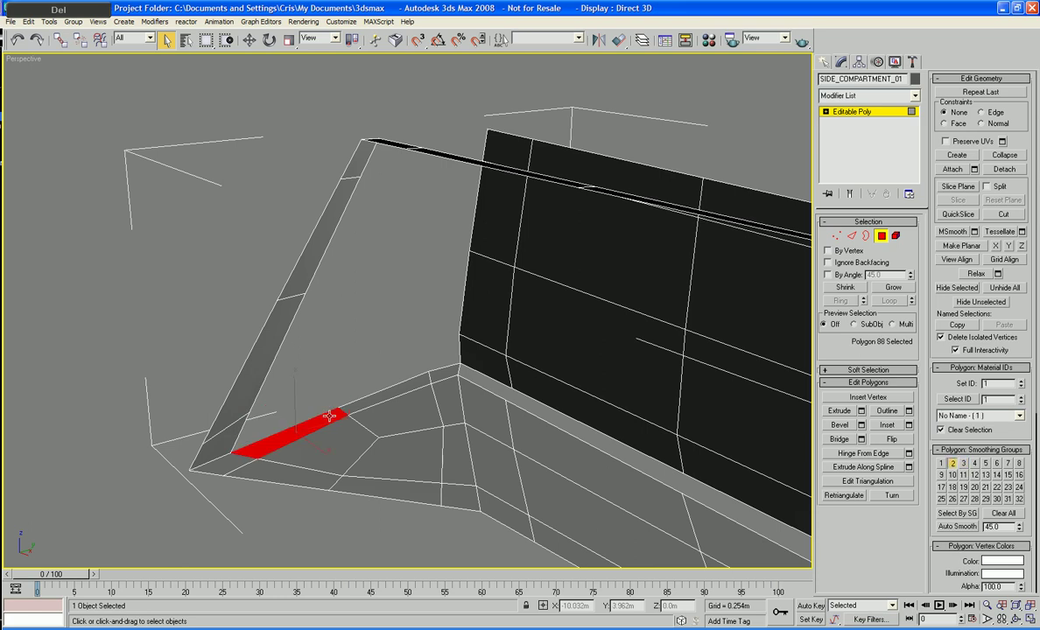
key("Delete")
left_click(350, 409)
key("Delete")
left_click(435, 381)
key("Delete")
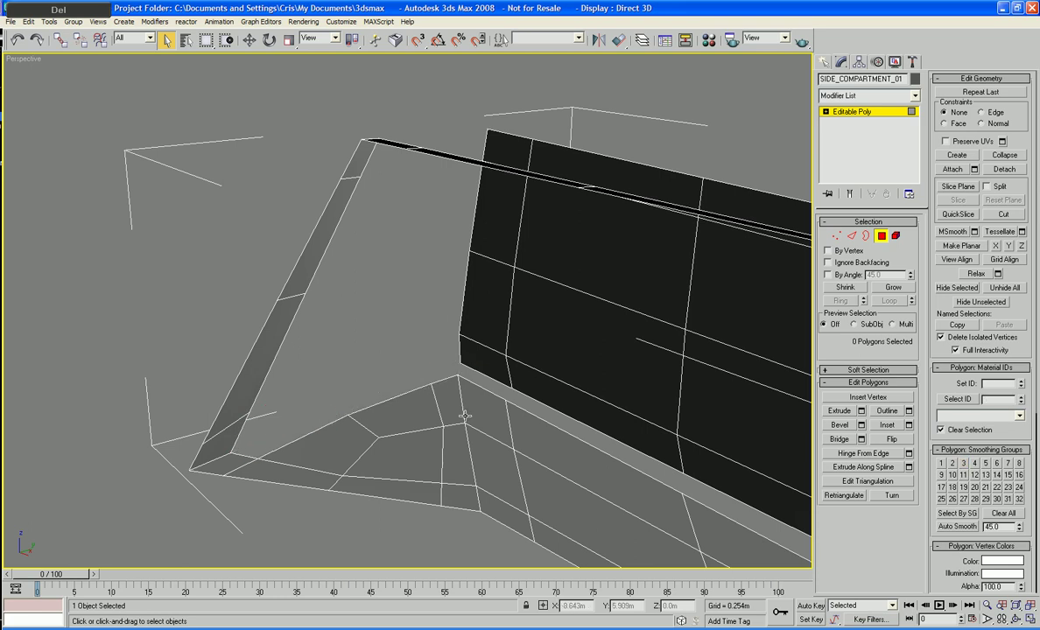
Delete the inner floor polygons at the compartment's tapered end, inside the outer rim strip
scroll(345, 438, "down", 6)
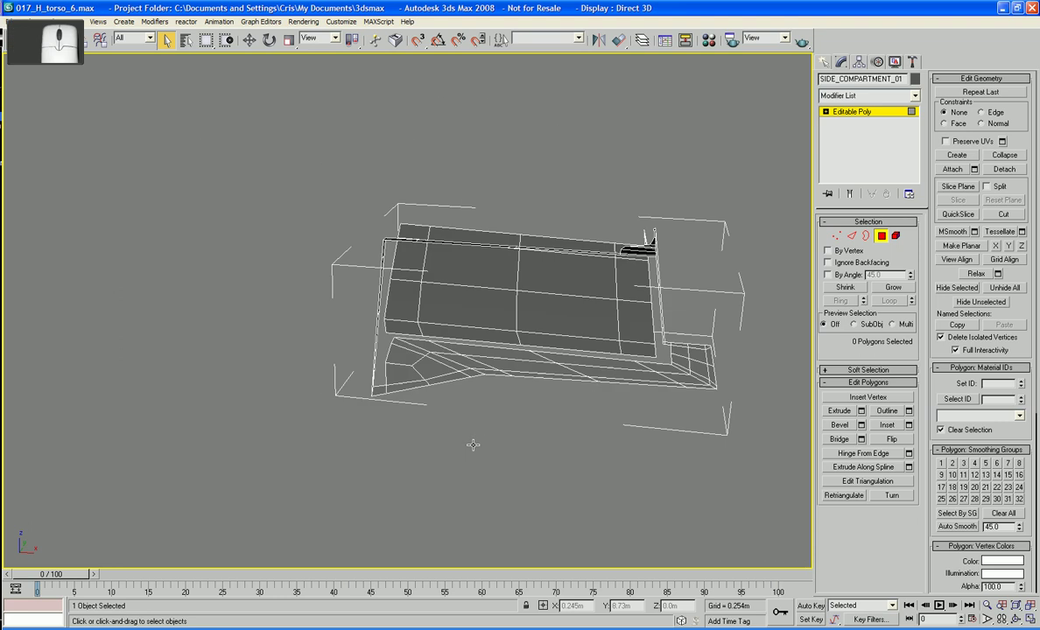
middle_click_drag(487, 446, 487, 463, "alt")
scroll(480, 464, "up", 2)
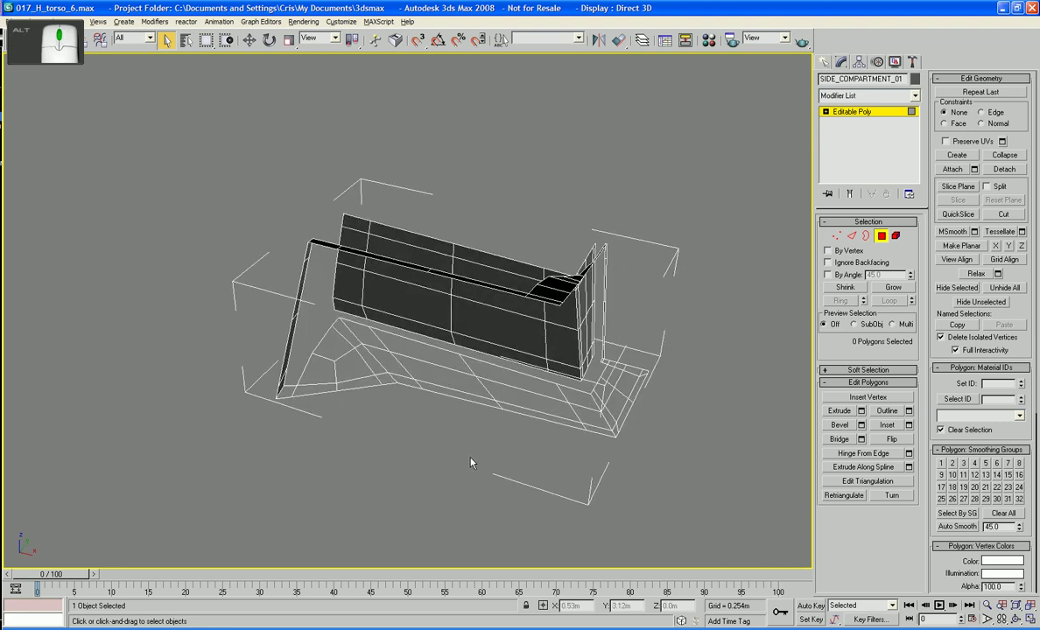
scroll(455, 453, "up", 4)
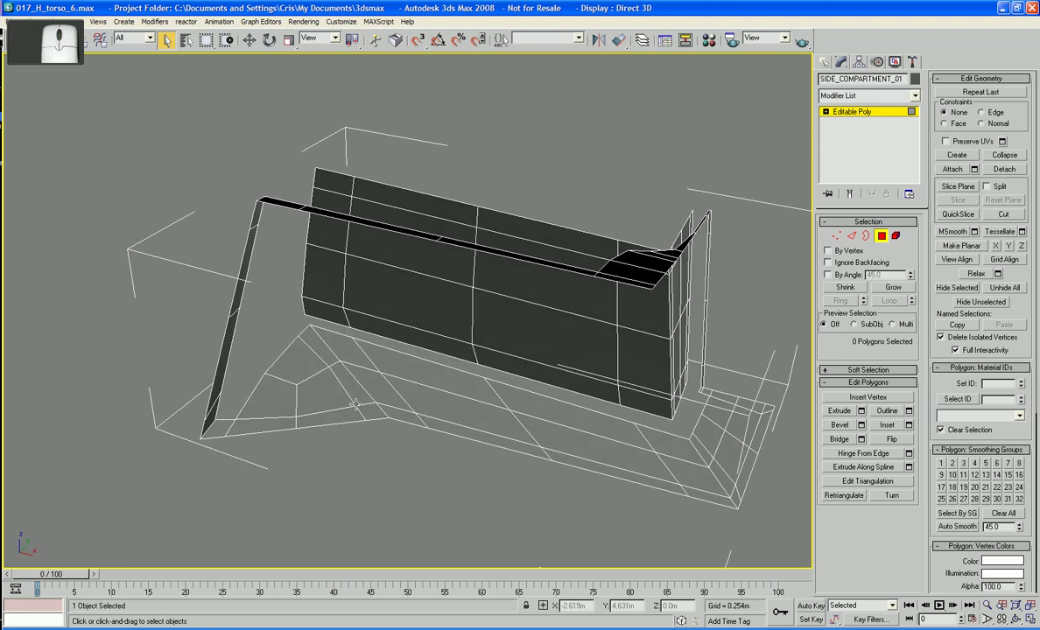
left_click(278, 396)
key("Delete")
left_click(316, 385)
key("Delete")
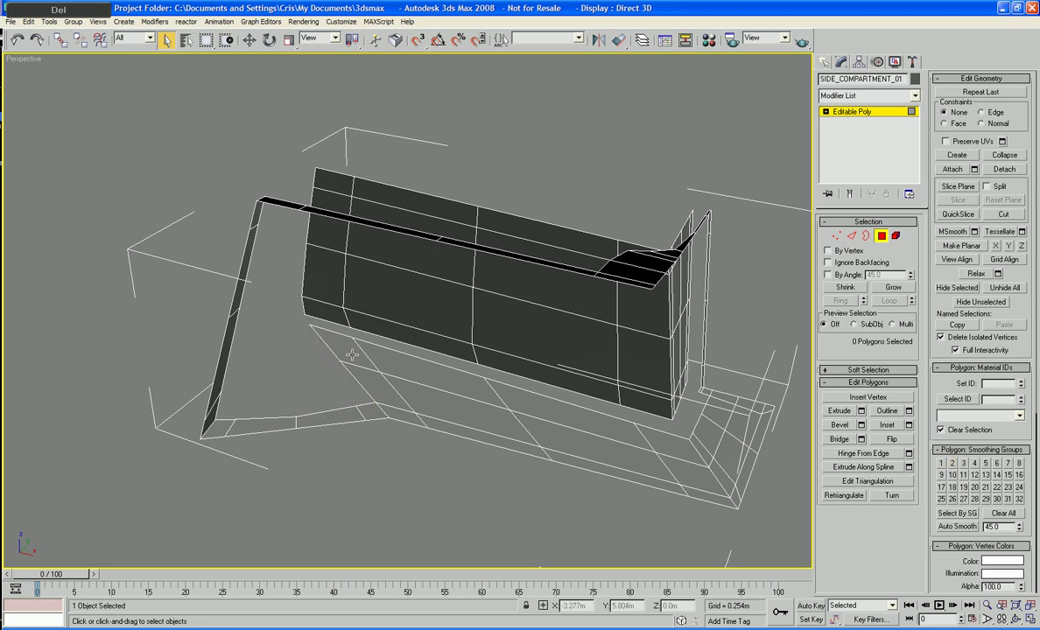
Delete the inner floor polygons along the long side of the compartment, from the tapered end to the opposite corner
left_click(401, 378)
key("Delete")
left_click(430, 394)
key("Delete")
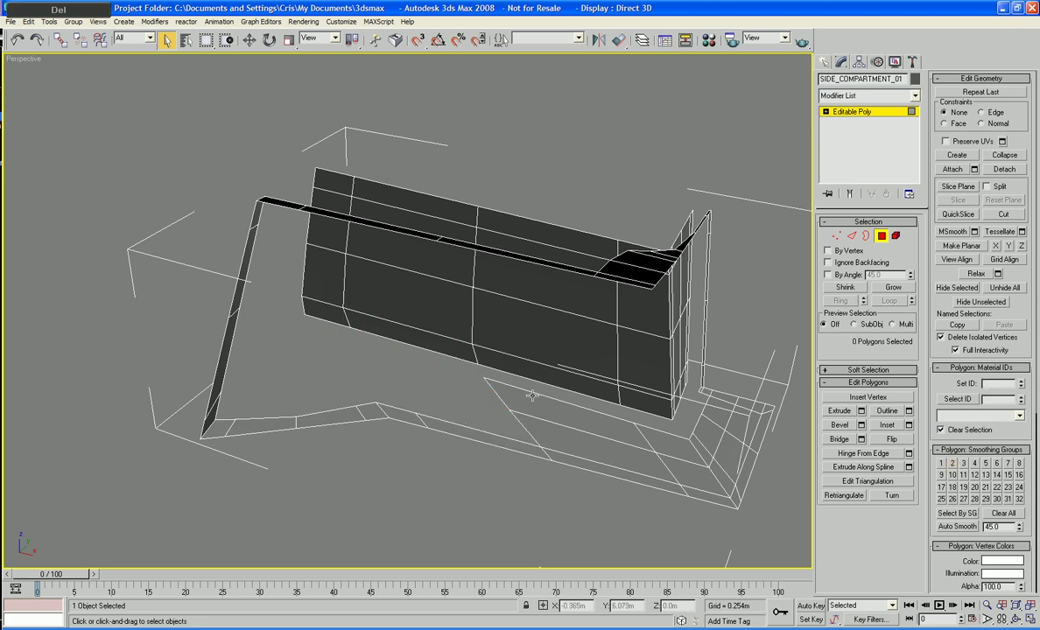
left_click(549, 405)
key("Delete")
left_click(576, 442)
key("Delete")
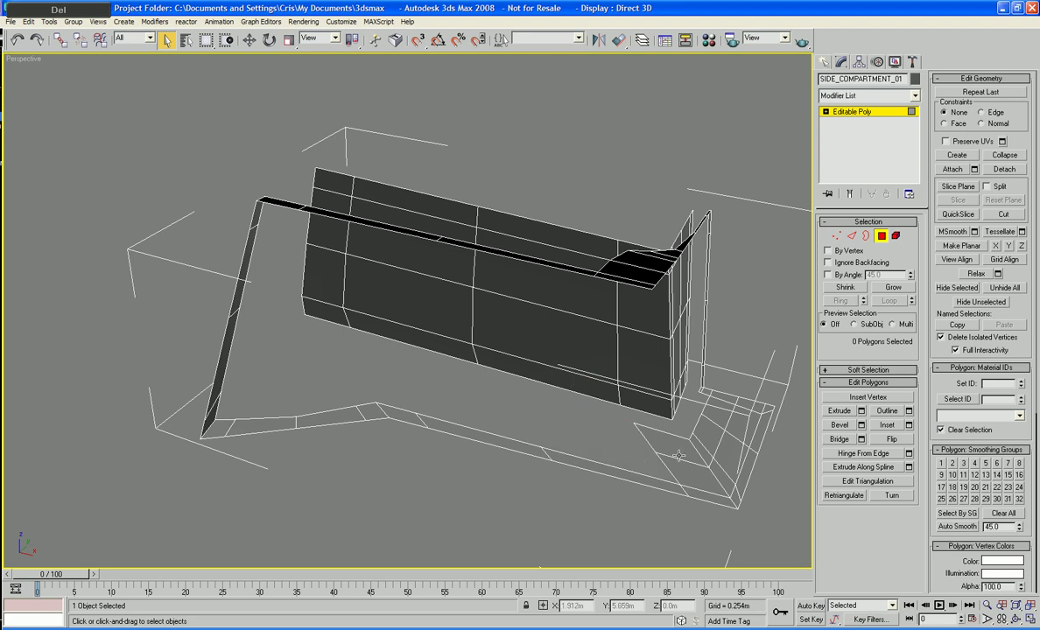
left_click(629, 422)
key("Delete")
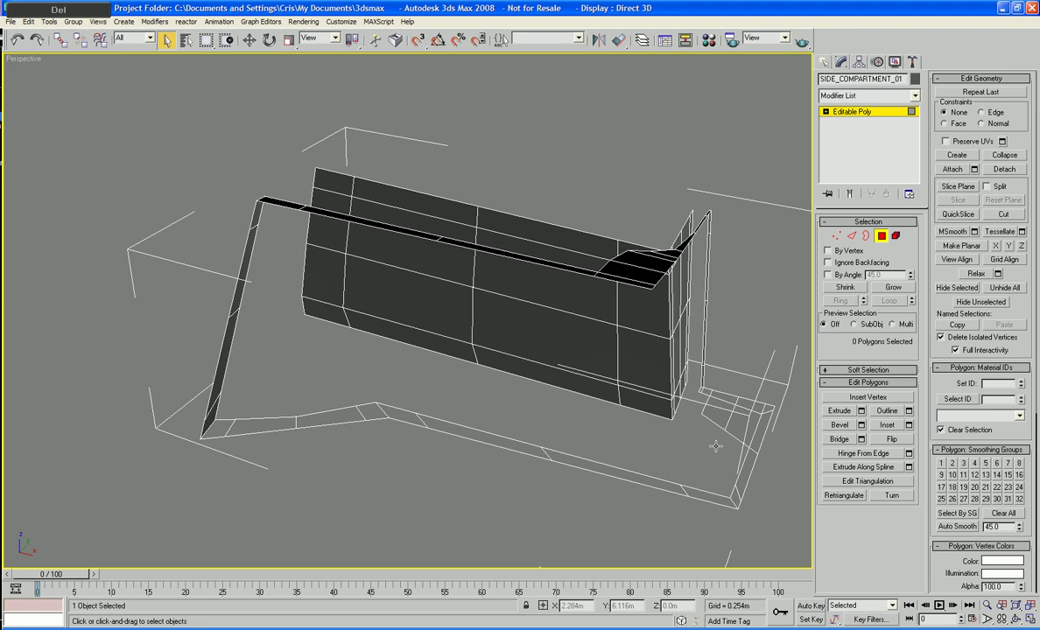
Target-weld the surplus inner-edge vertices of the floor rim's short end strip into that strip's two inner corner vertices
middle_click_drag(722, 423, 515, 340, "alt")
scroll(649, 375, "up", 5)
scroll(595, 411, "up", 3)
left_click(836, 236)
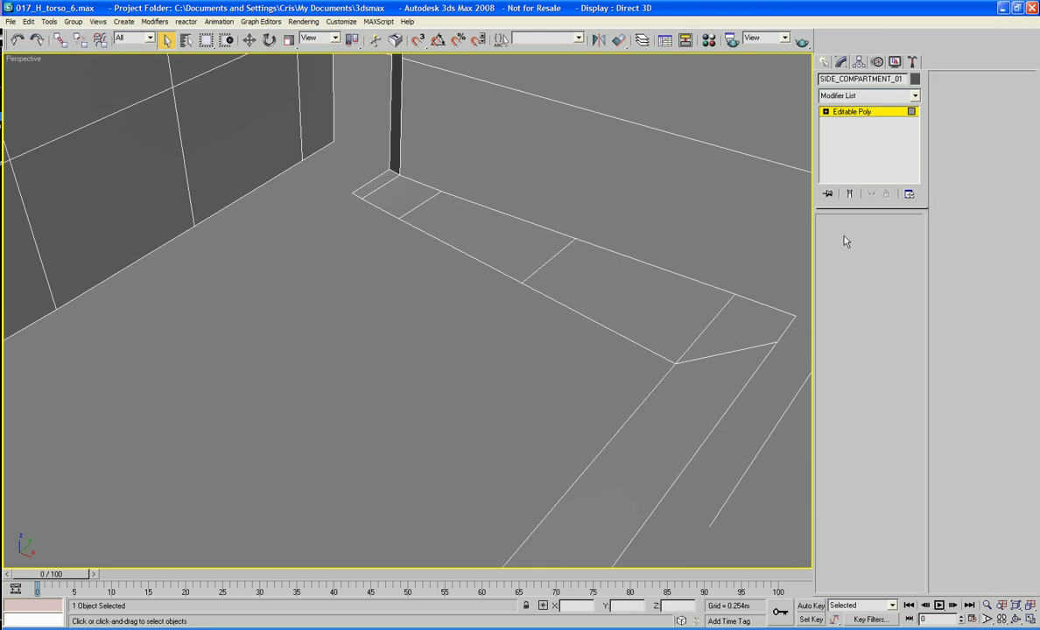
left_click(891, 425)
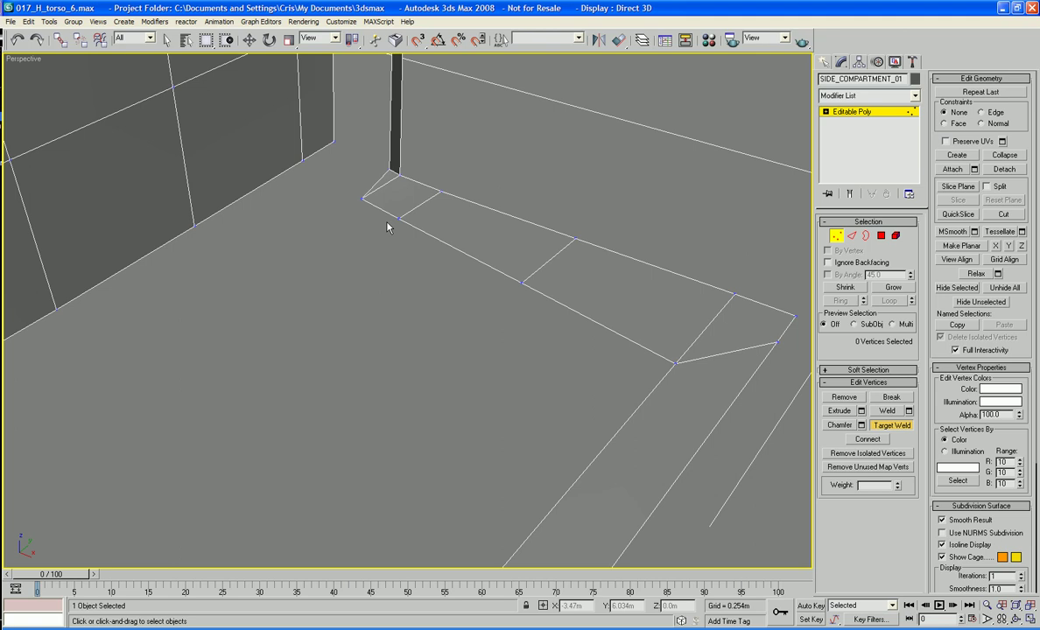
left_click(364, 201)
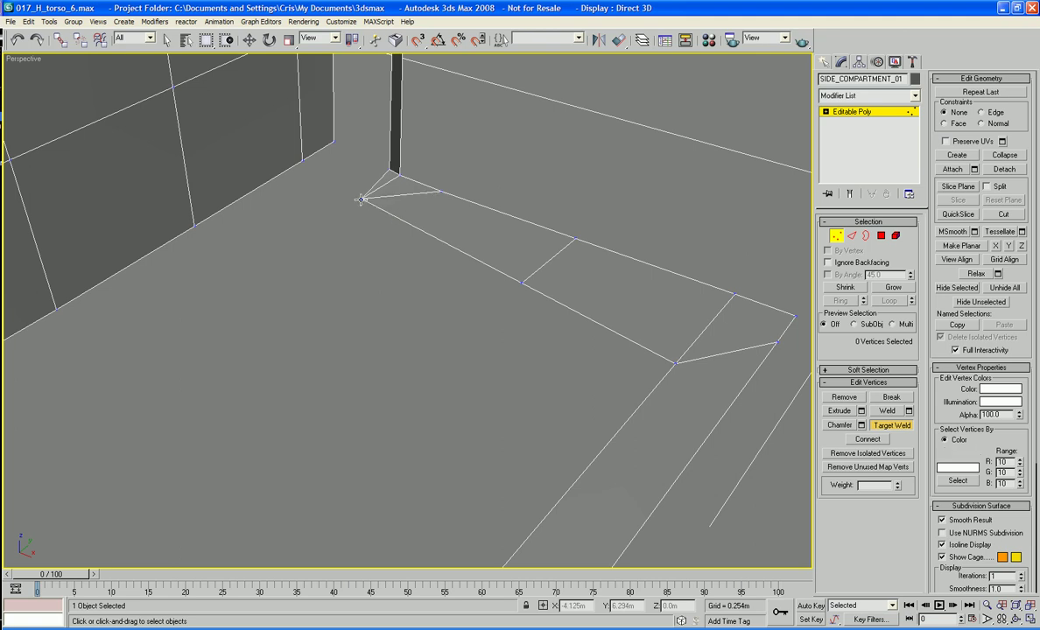
left_click(523, 282)
left_click(676, 362)
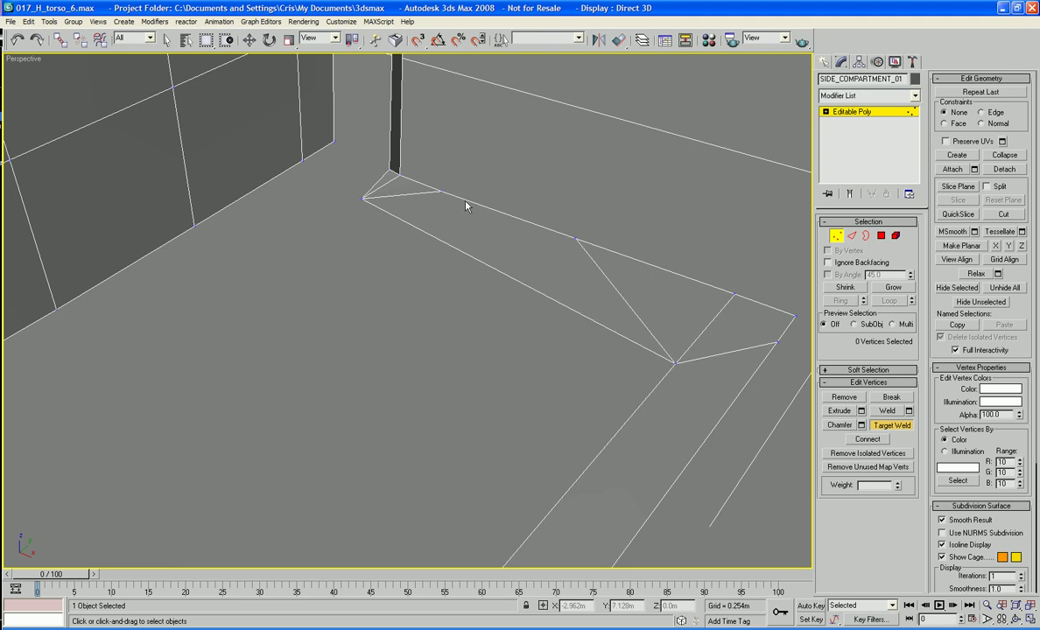
Select the three inner vertices at the outer end of the upper rim strip and move them slightly inward along X
middle_click_drag(466, 205, 539, 523, "alt")
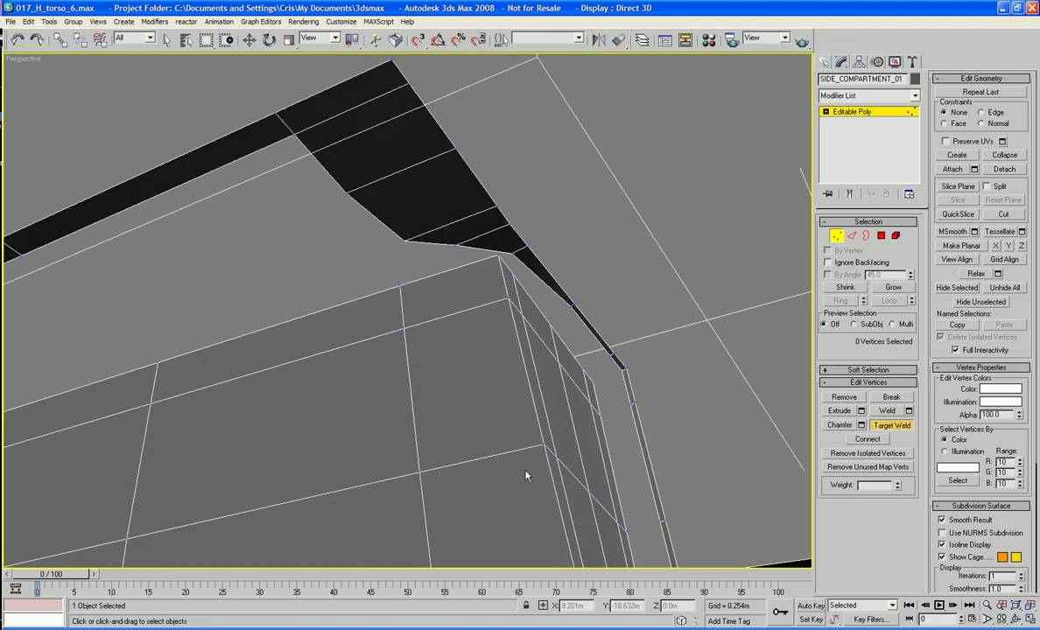
middle_click_drag(526, 476, 536, 448, "alt")
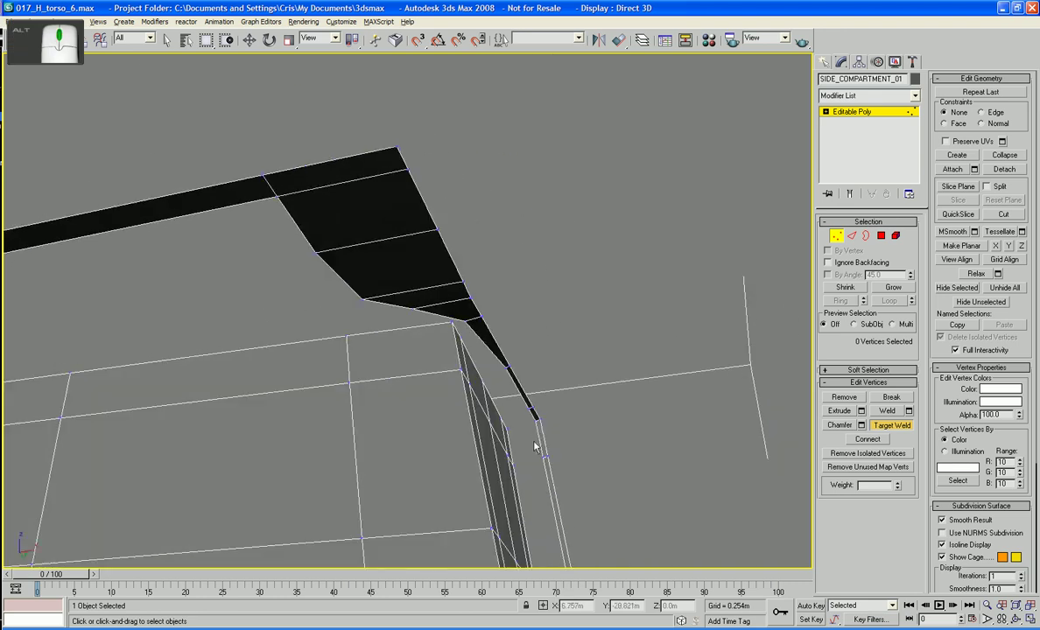
right_click(538, 424)
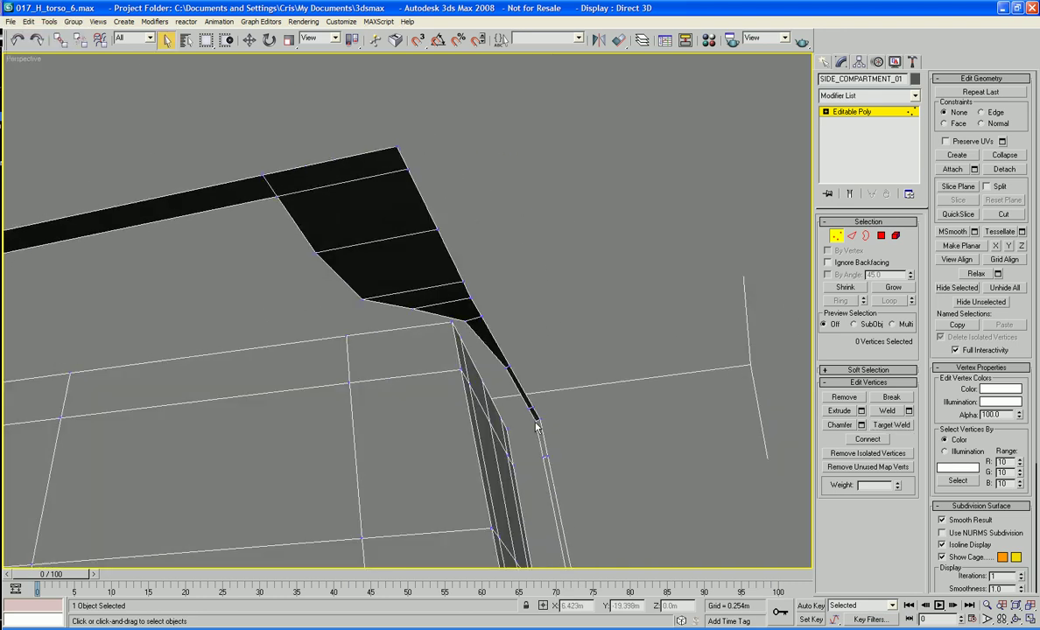
left_click(536, 422)
left_click(528, 409, "ctrl")
key("w")
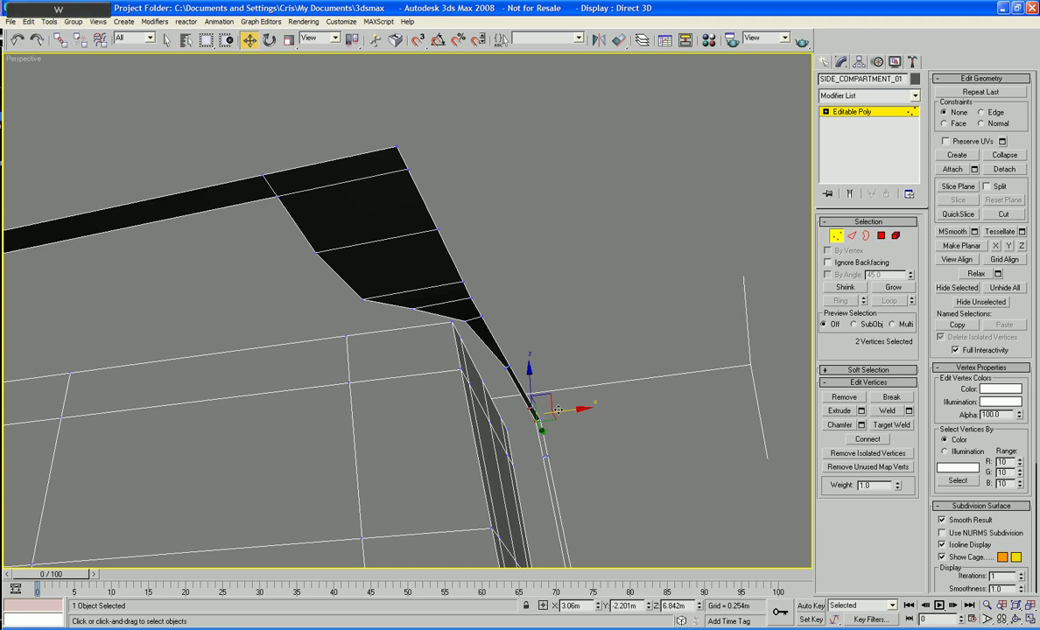
mouse_move(560, 411)
middle_mouse_down("alt")
mouse_move(575, 445)
mouse_move(565, 422)
middle_mouse_up("alt")
left_click(519, 402, "ctrl")
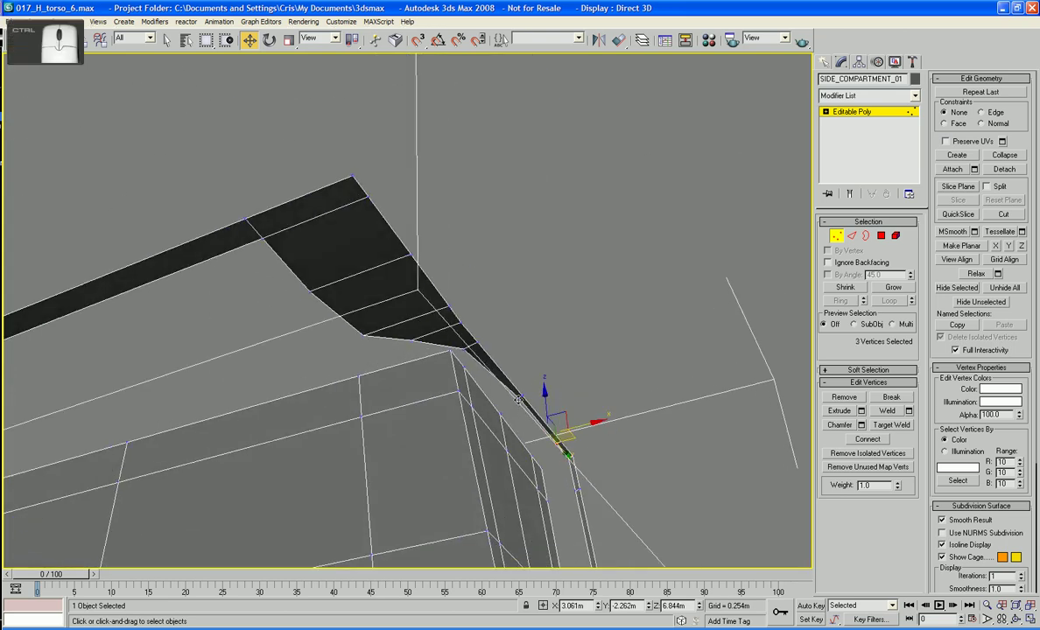
left_click_drag(578, 425, 570, 422)
Target-weld the upper end strip's inner vertices onto the matching top vertices of the inner panel's end wall, up to the wall's corner
mouse_move(571, 422)
middle_mouse_down("alt")
mouse_move(557, 480)
mouse_move(575, 444)
middle_mouse_up("alt")
scroll(574, 443, "up", 5)
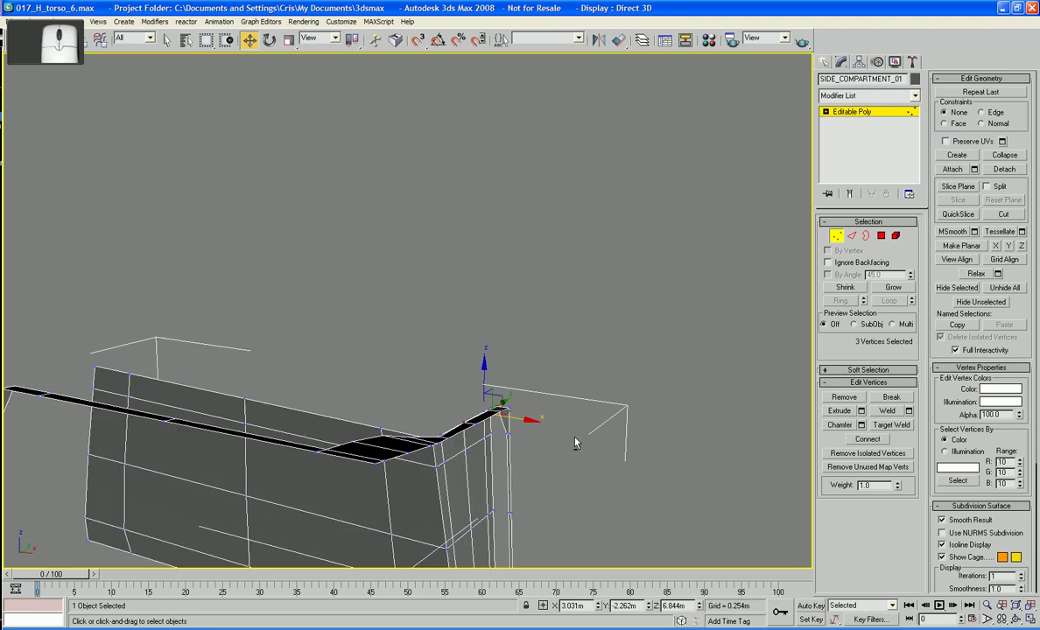
middle_click_drag(549, 332, 443, 349, "alt")
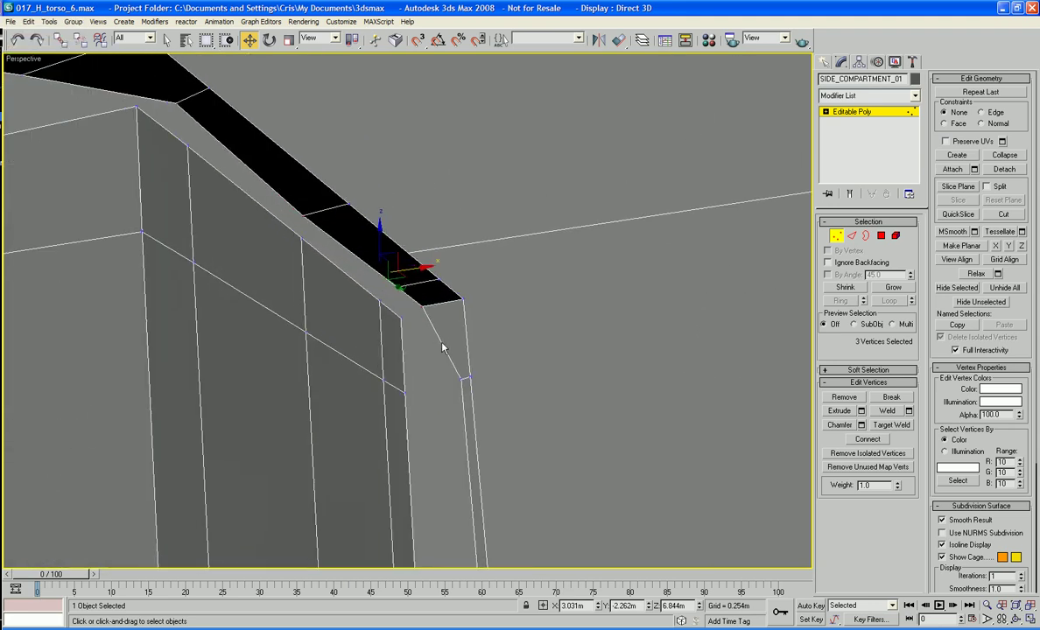
left_click(900, 426)
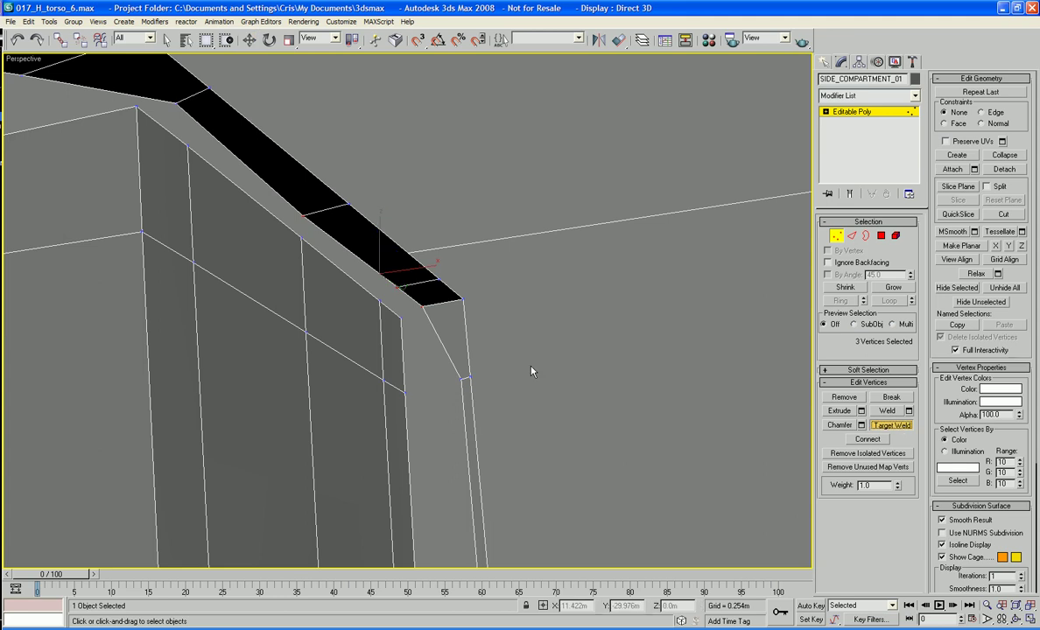
left_click(401, 315)
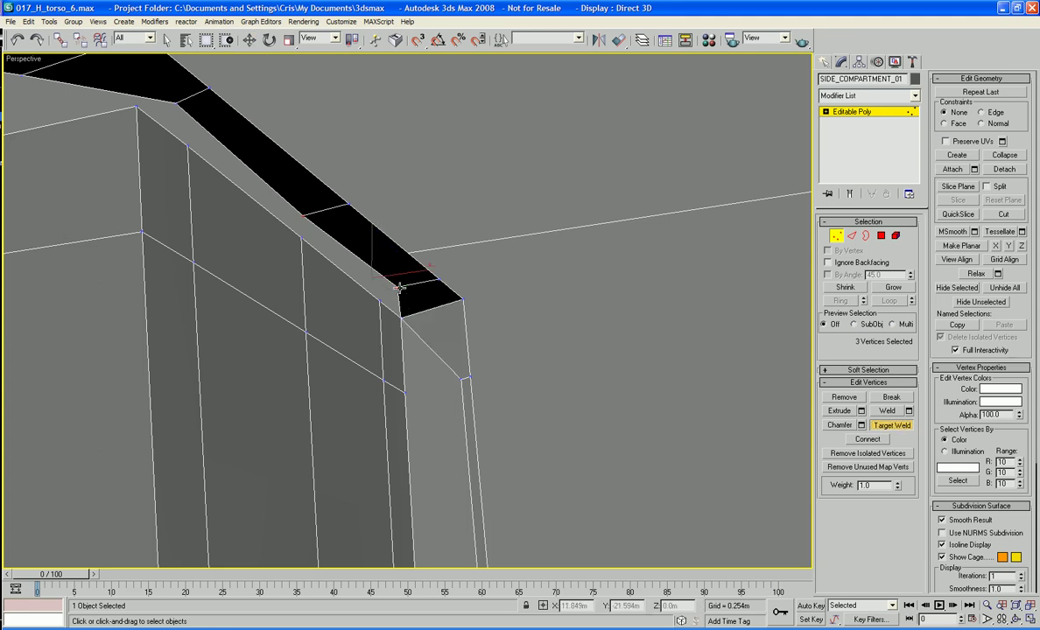
left_click(398, 300)
left_click(379, 302)
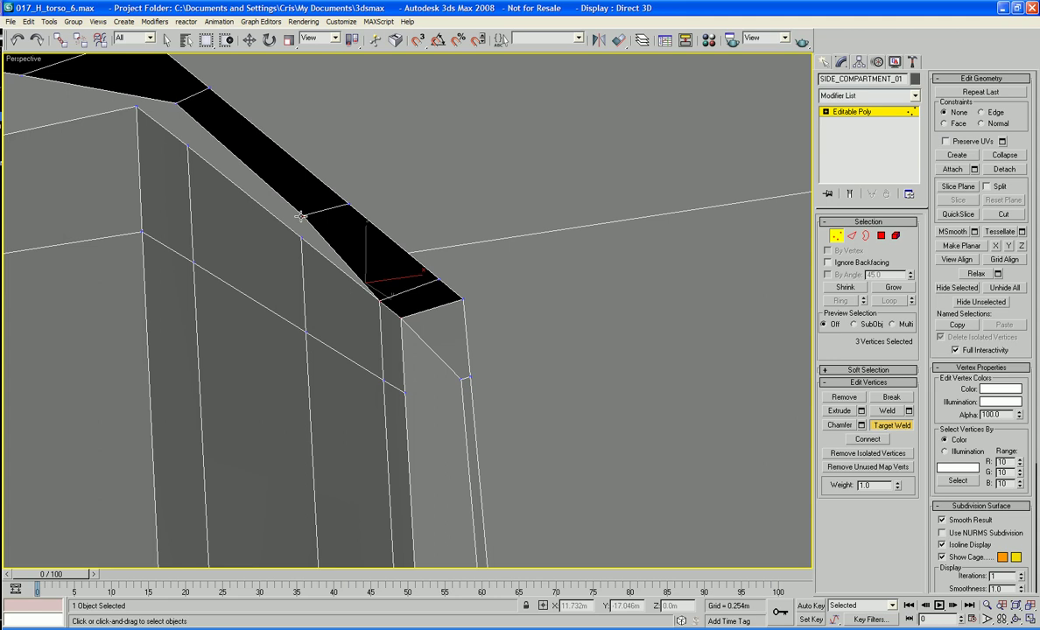
middle_click_drag(249, 193, 372, 208)
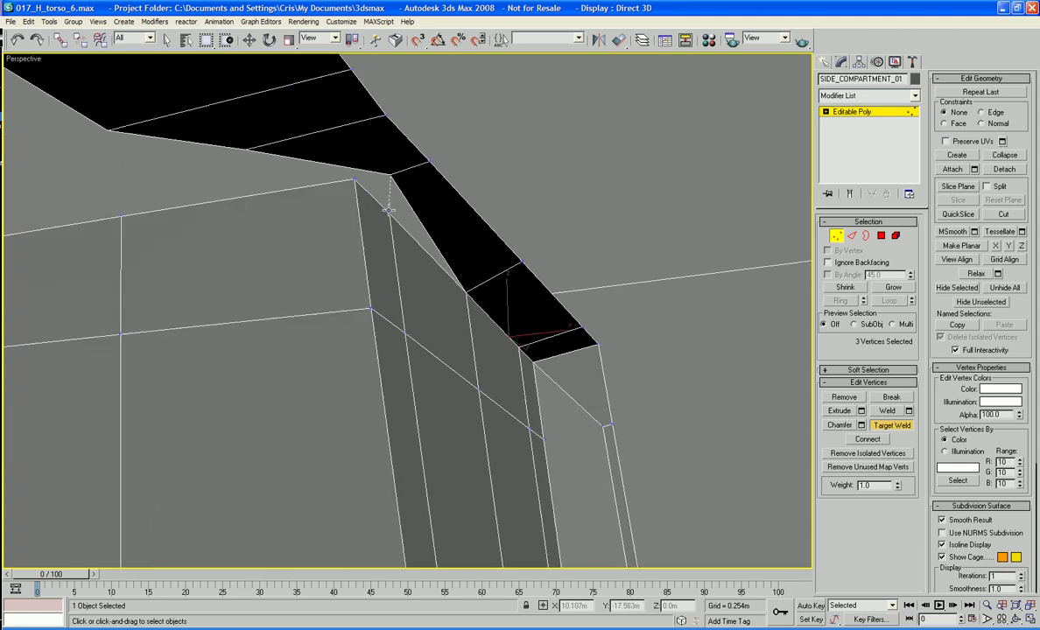
left_click(388, 210)
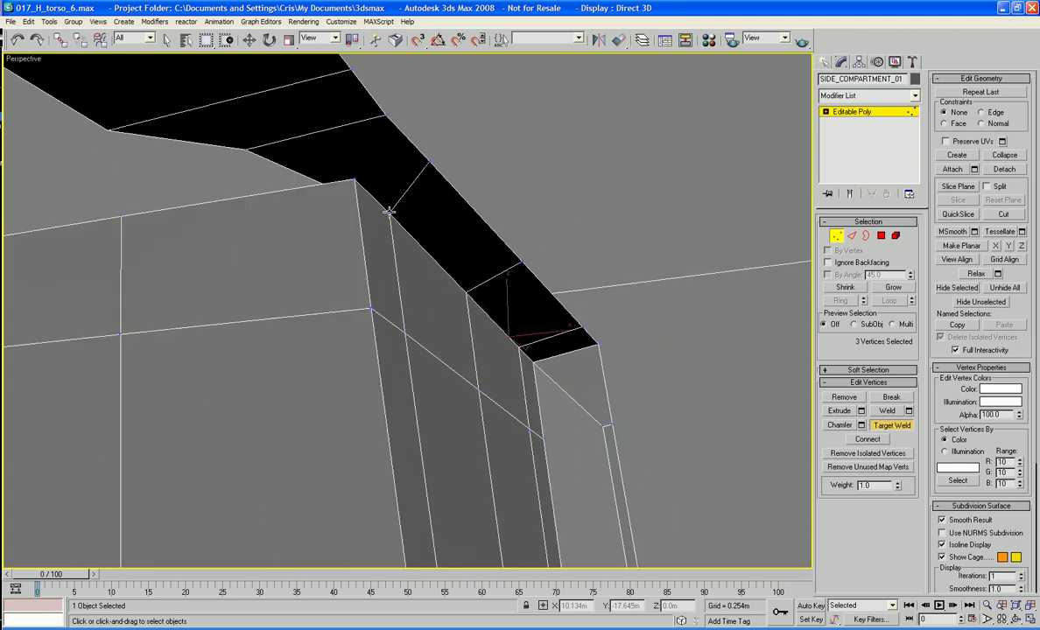
left_click(248, 150)
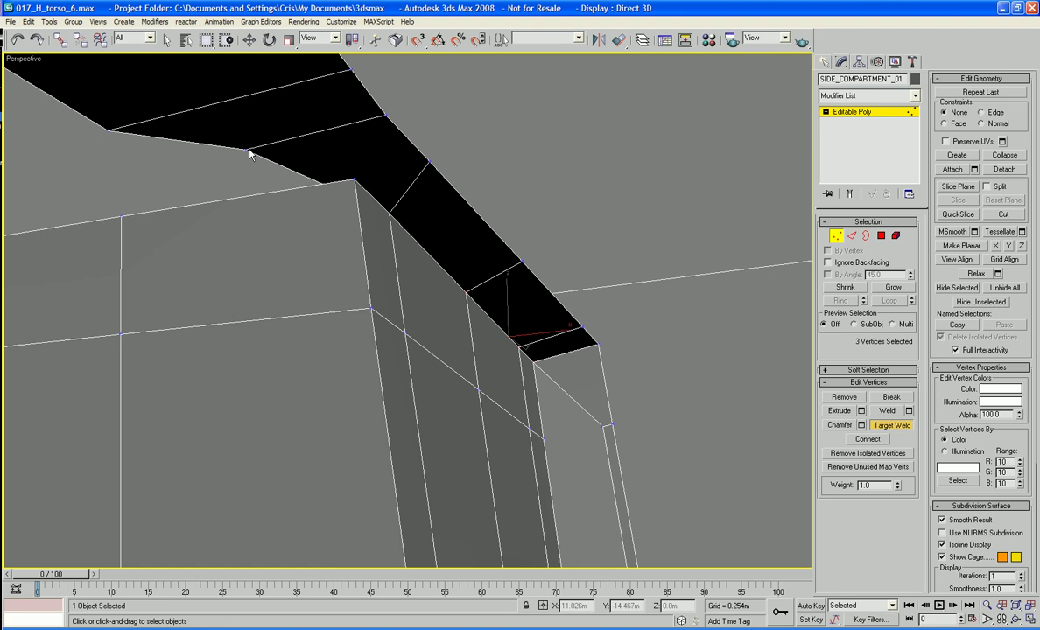
left_click(355, 181)
Target-weld the vertical rim strip's inner vertices to the adjacent end-wall edge vertices, from the top down to the floor corner
middle_click_drag(355, 179, 413, 331, "alt")
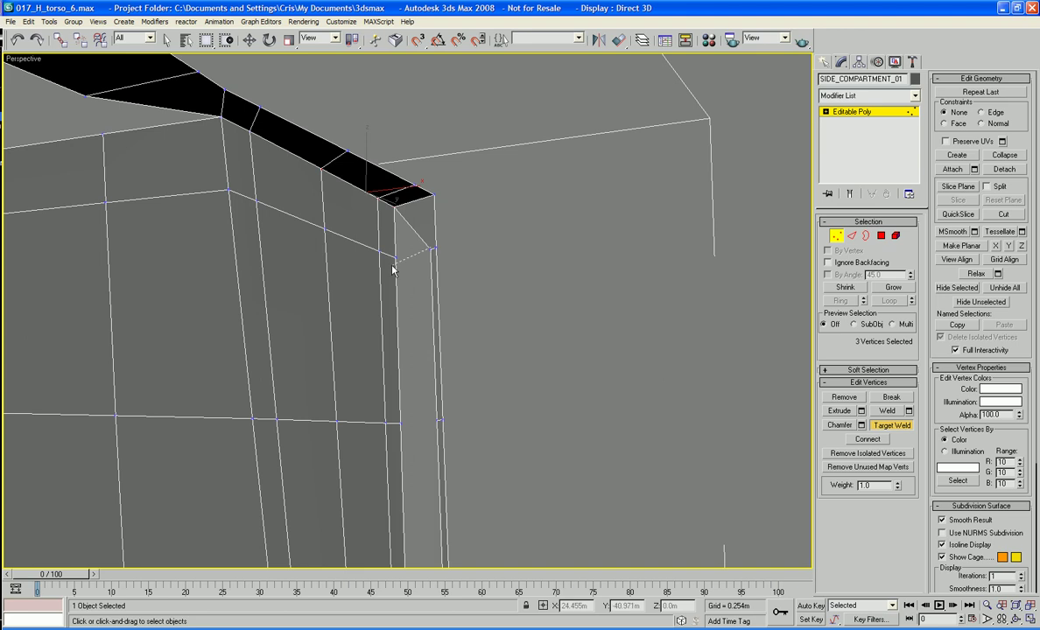
middle_click_drag(393, 271, 464, 301, "alt")
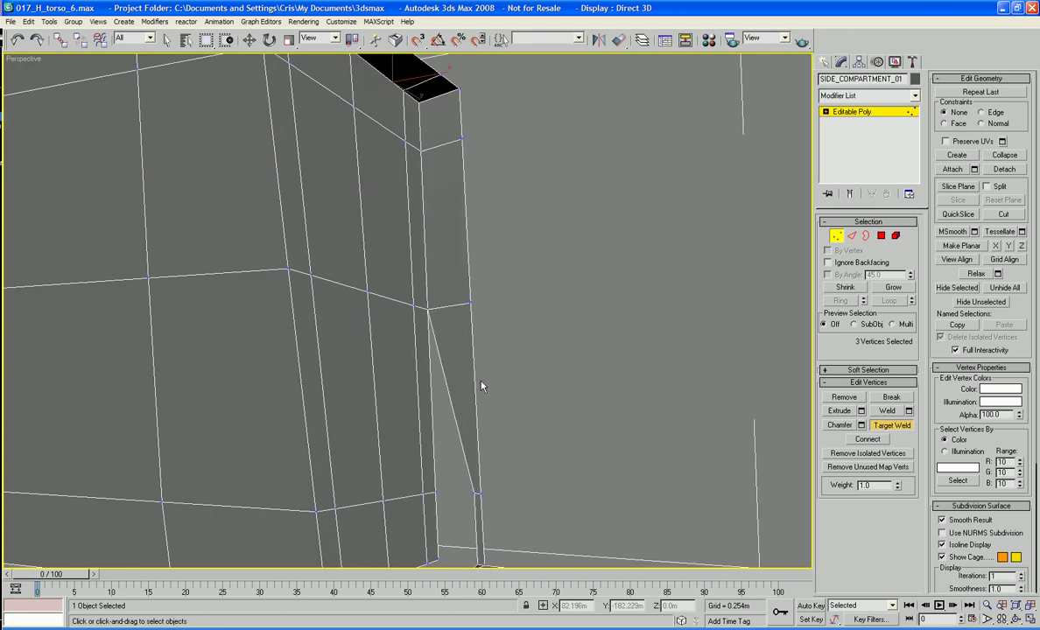
middle_click_drag(477, 385, 489, 298, "alt")
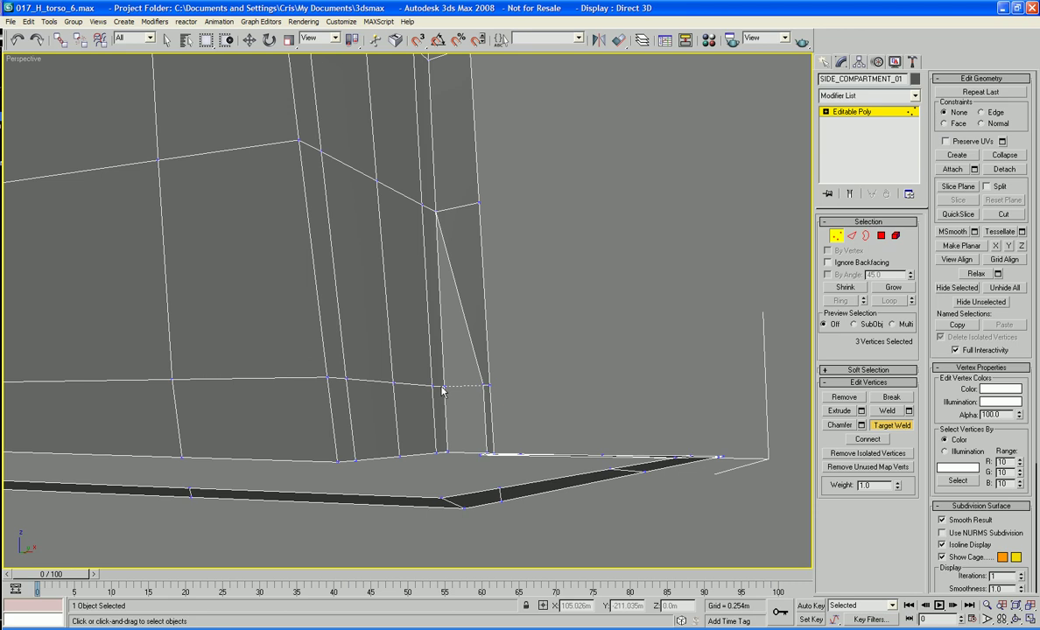
middle_click_drag(443, 387, 450, 419, "alt")
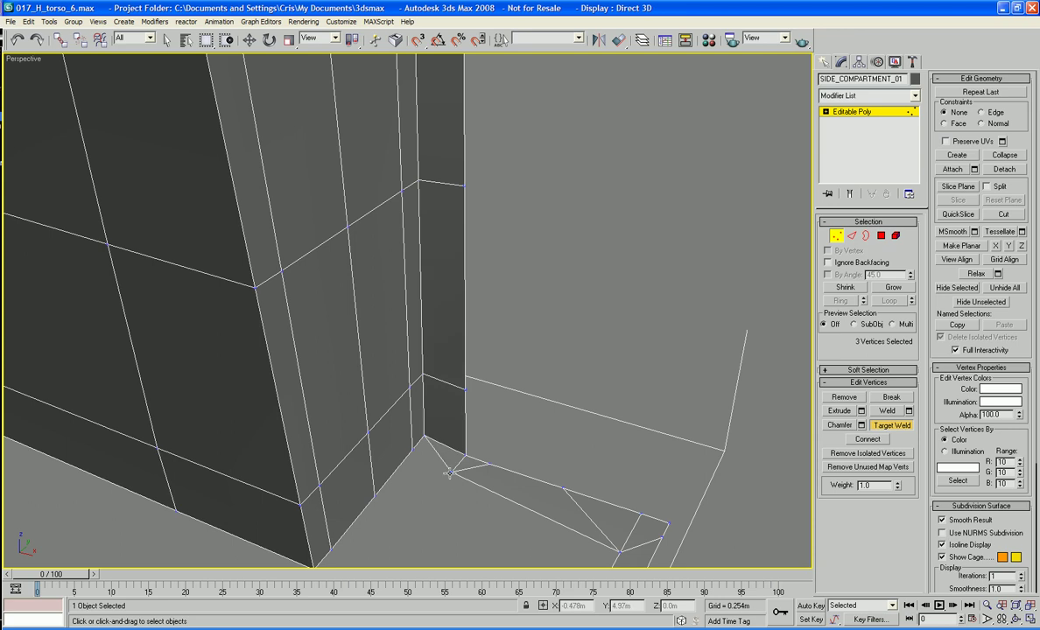
Target-weld the wide upper ledge's inner corner vertex to the panel's top edge, and the next ledge vertex to the rim's inner corner
scroll(413, 451, "down", 8)
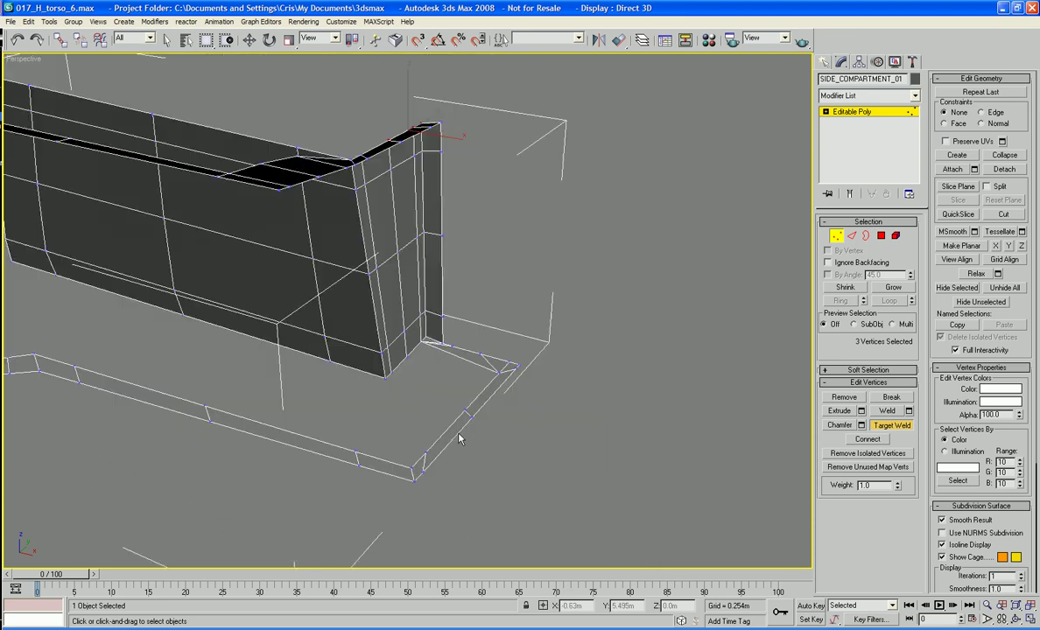
middle_click_drag(460, 436, 587, 358)
scroll(487, 402, "up", 6)
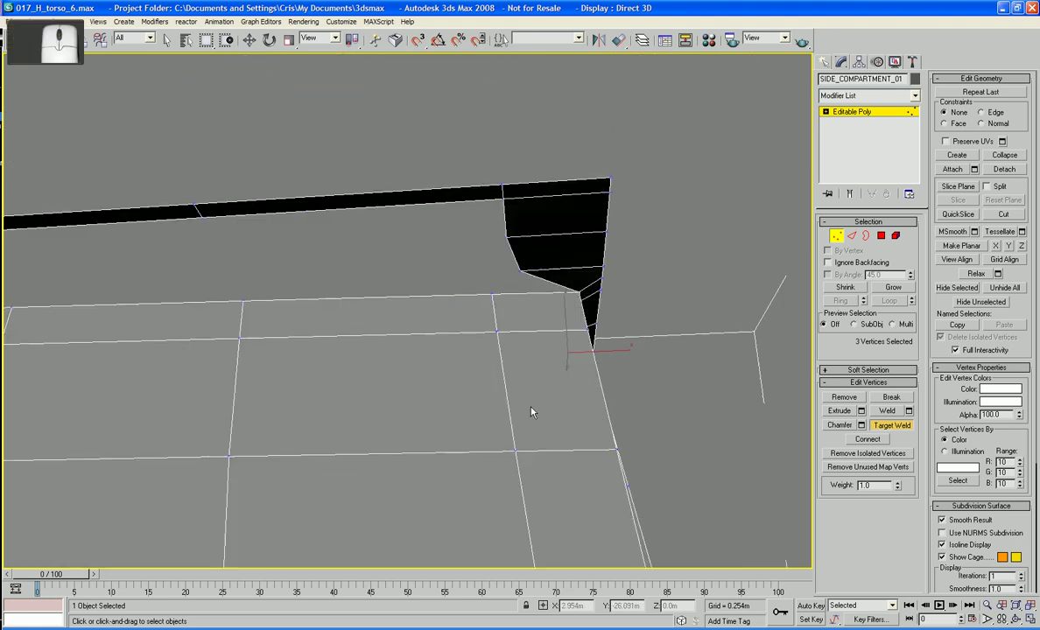
left_click(524, 320)
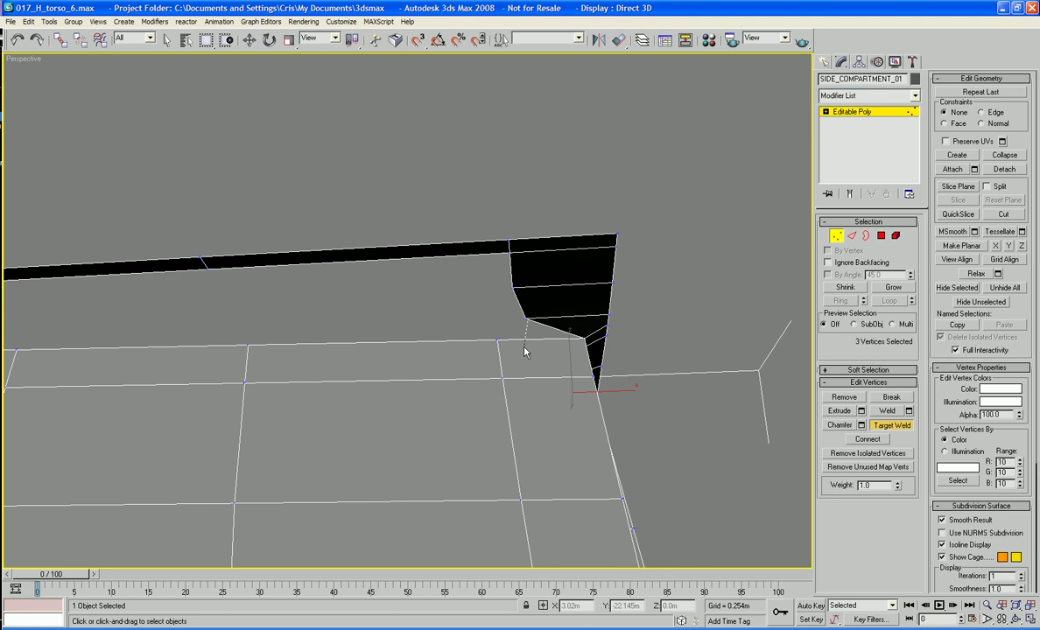
left_click(497, 339)
middle_click_drag(496, 339, 499, 449)
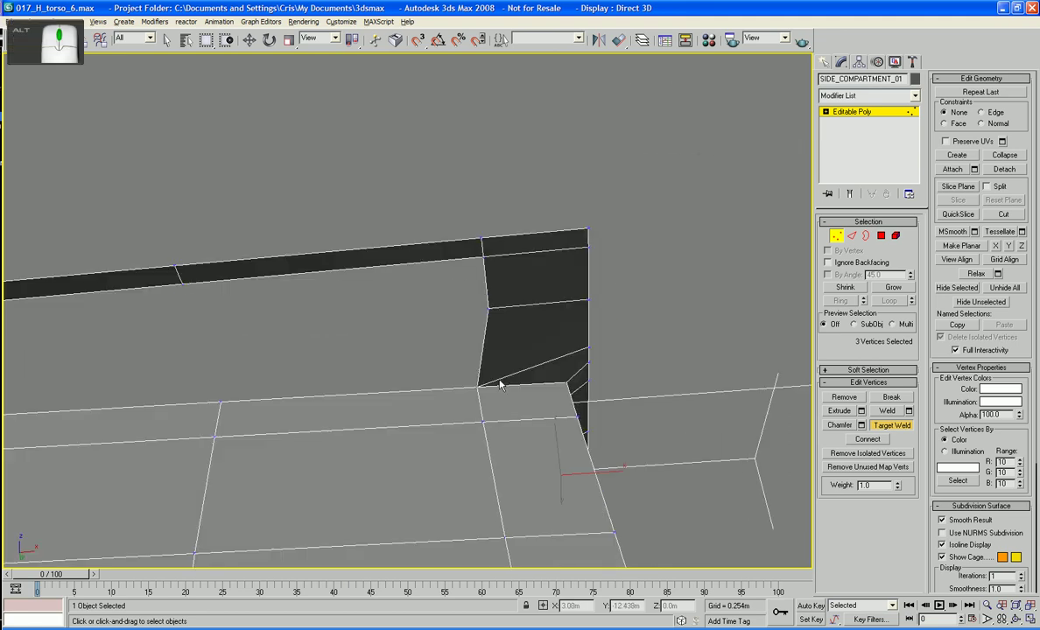
left_click(484, 265)
middle_click_drag(485, 267, 475, 288, "alt")
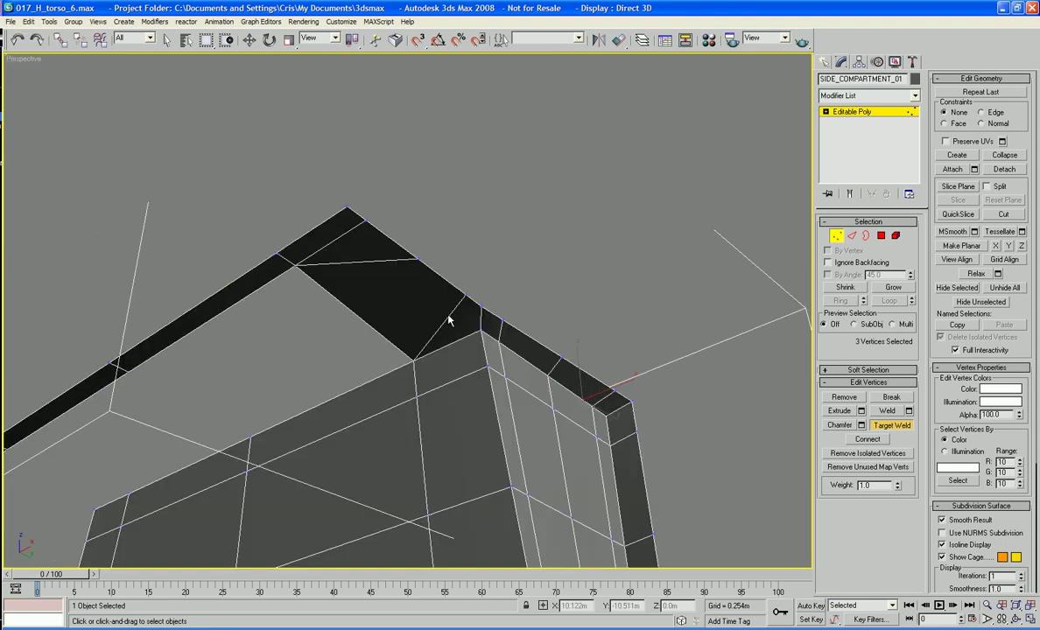
Bridge the upper rim's inner edge to the panel's top edge across the two long segments beside the welded ledge
middle_click_drag(447, 357, 763, 215, "alt")
key("2")
key("w")
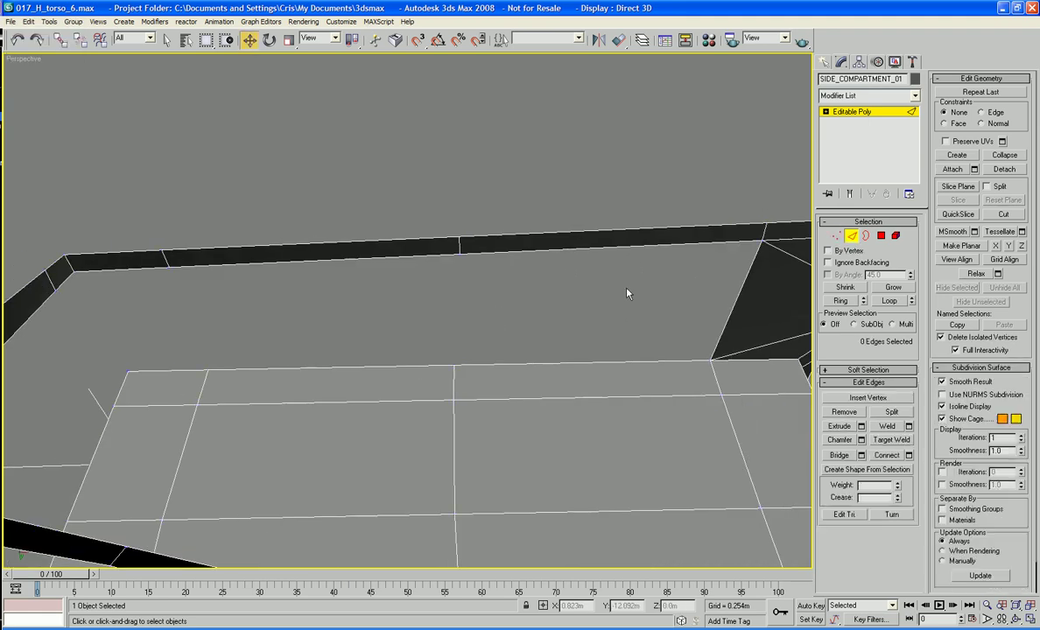
left_click(618, 254)
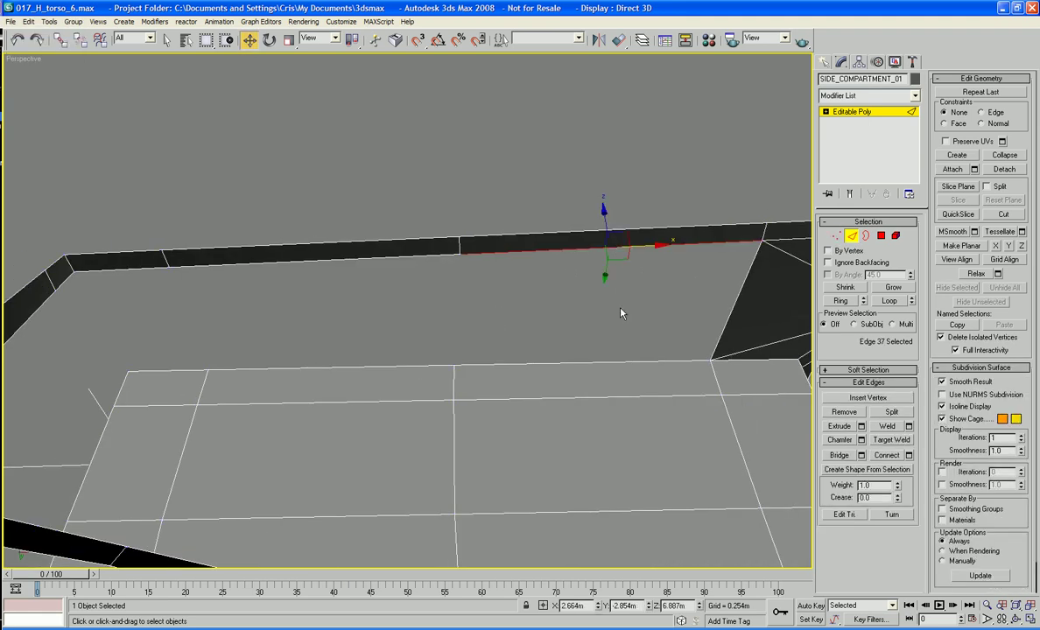
left_click(625, 362, "ctrl")
left_click(838, 455)
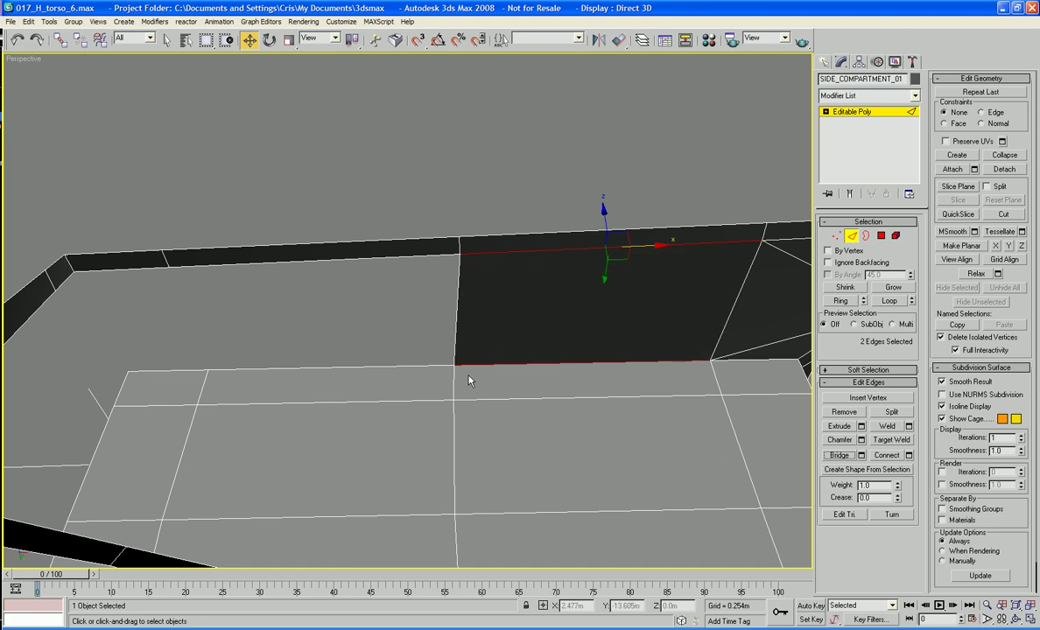
left_click(378, 259)
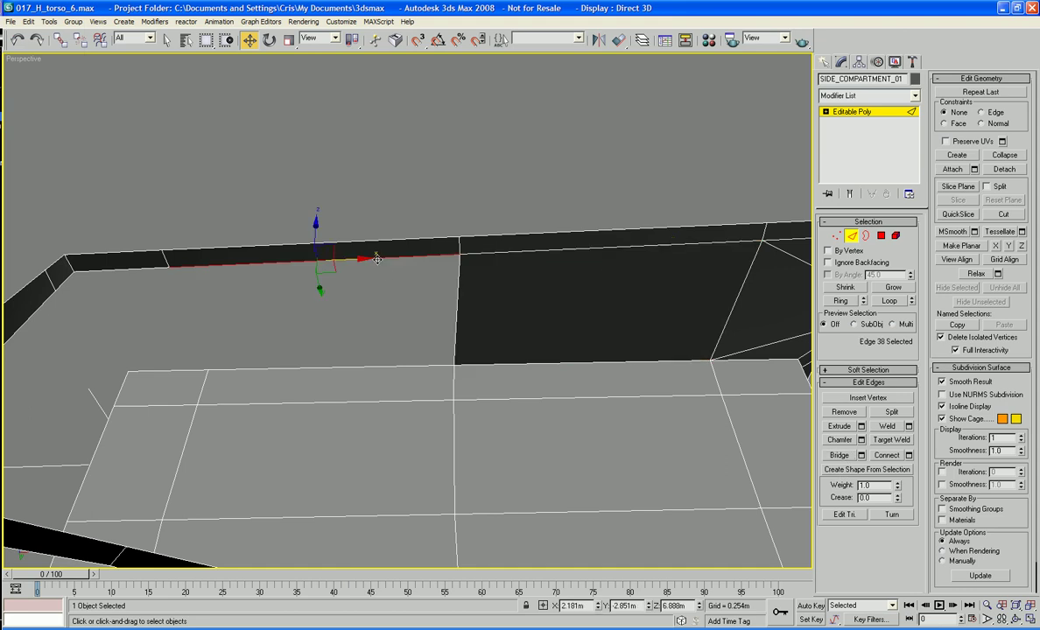
left_click(399, 367, "ctrl")
left_click(841, 455)
Bridge the remaining short segment between the upper rim and the panel's top edge at the tapered end
middle_click_drag(561, 438, 634, 458, "alt")
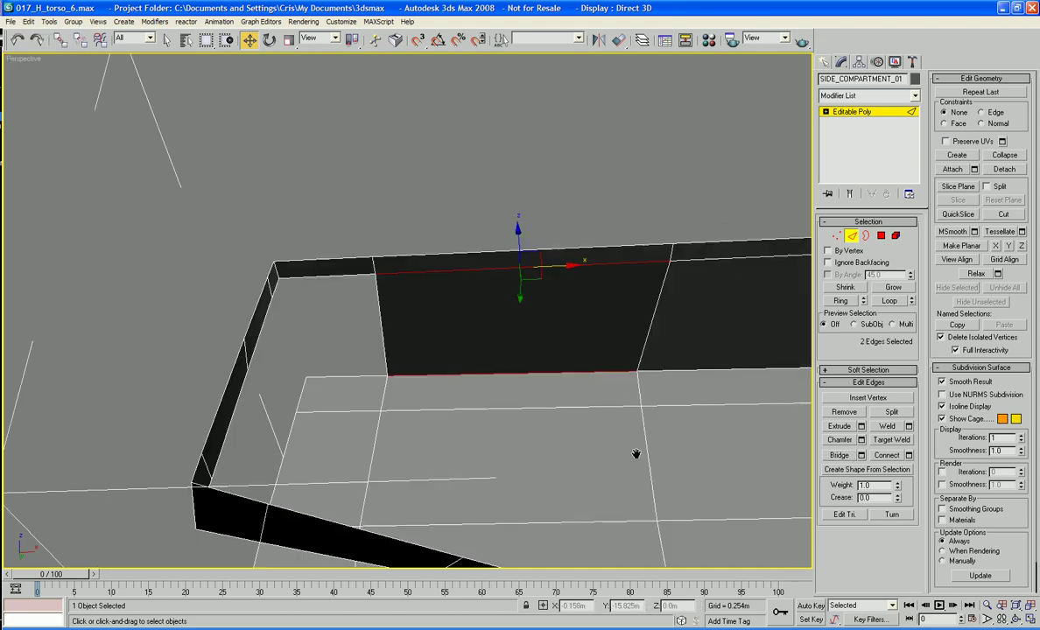
left_click(351, 374)
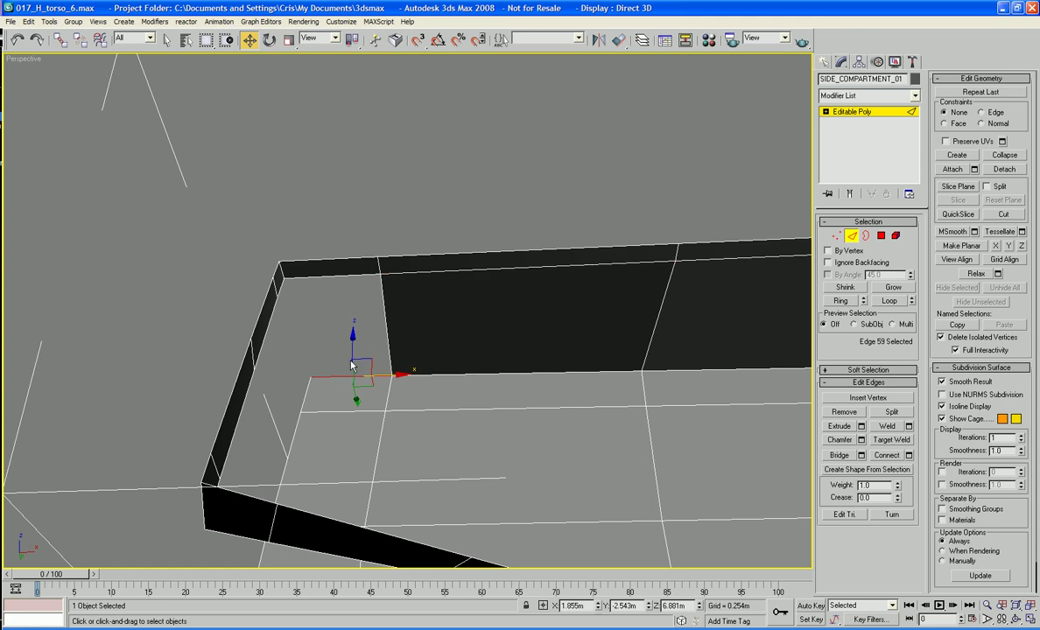
left_click(342, 278, "ctrl")
Bridge the two upper segments of the slanted rim strip's inner edge to the panel's end edge at the tapered end
middle_click_drag(771, 429, 484, 434, "alt")
middle_click_drag(490, 447, 427, 373, "alt")
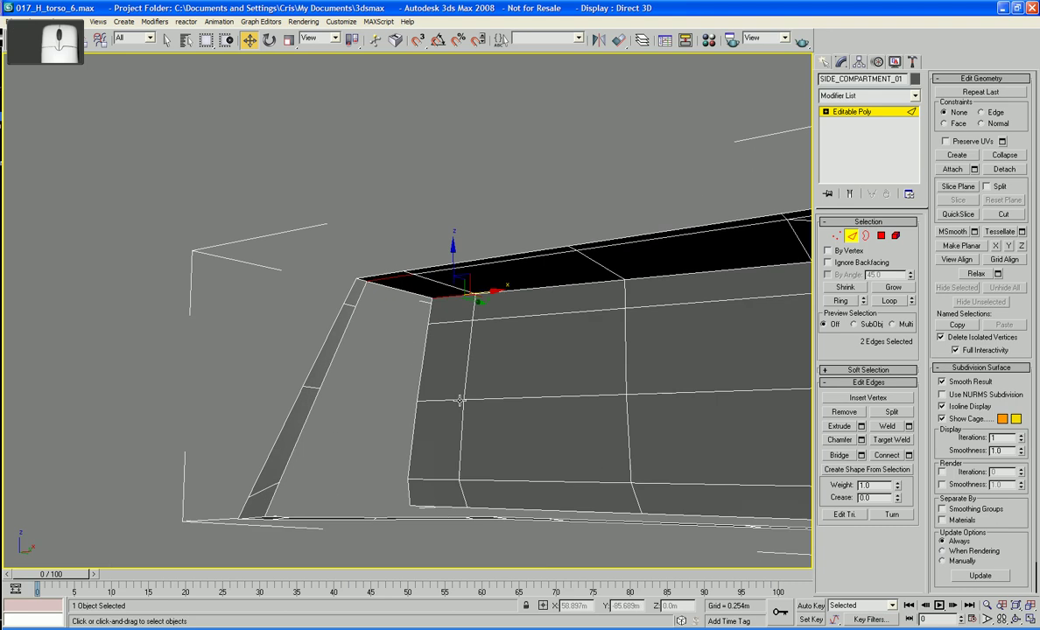
scroll(379, 330, "up", 3)
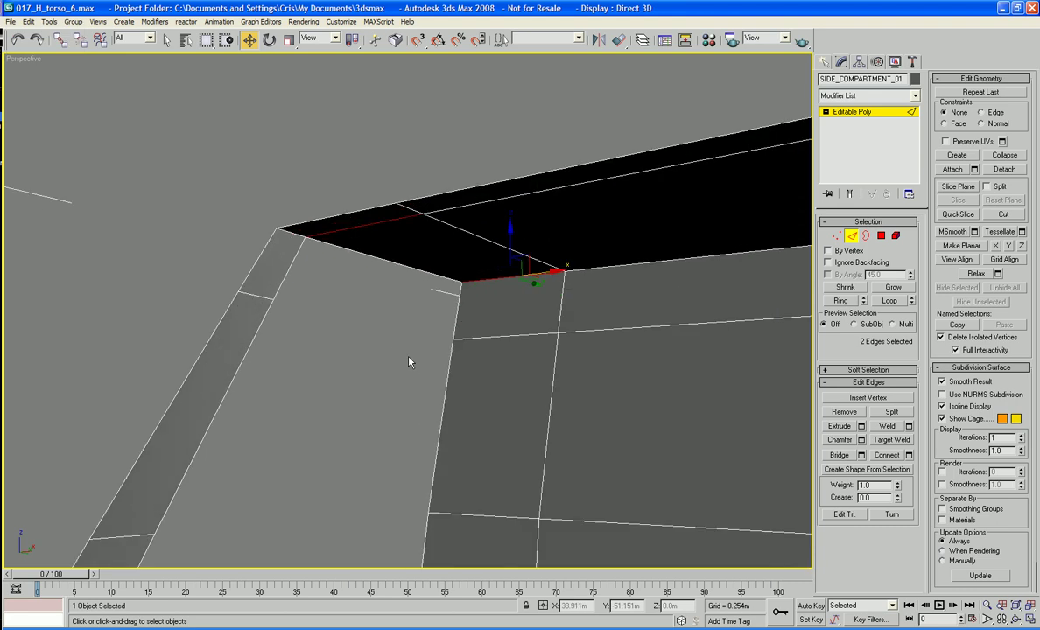
left_click(290, 266)
left_click(454, 312, "ctrl")
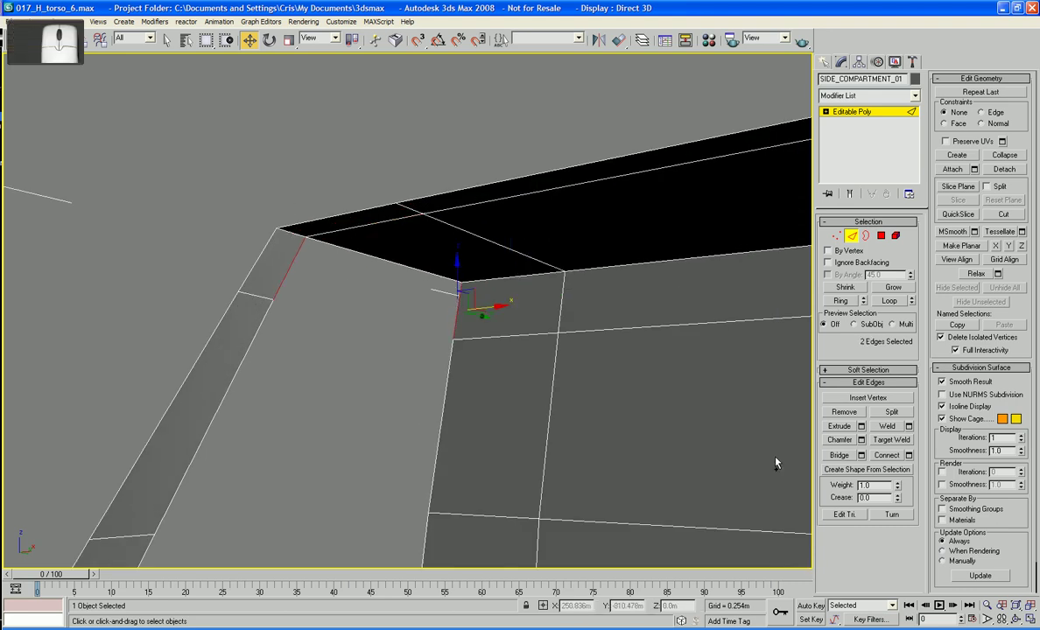
left_click(838, 455)
middle_click_drag(430, 456, 535, 339)
left_click(539, 339)
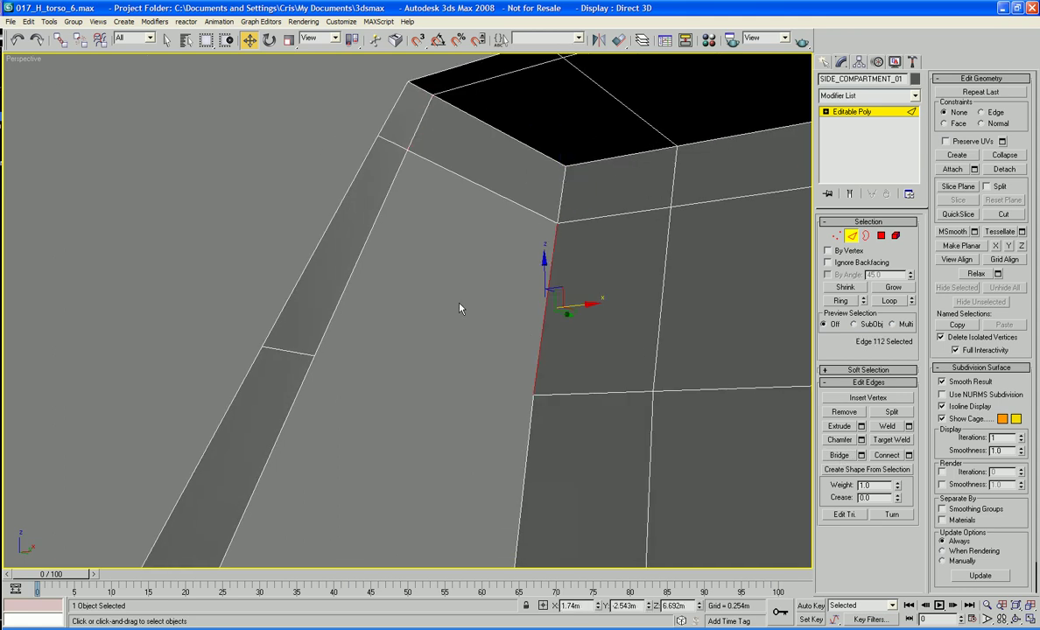
left_click(347, 282, "ctrl")
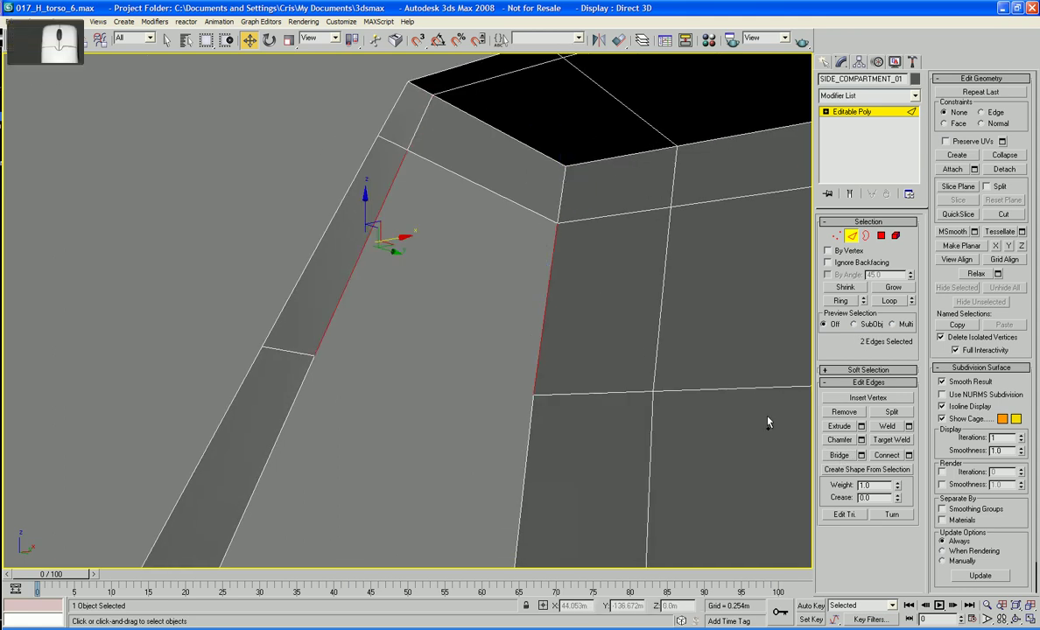
left_click(840, 455)
Bridge the two lower segments of the slanted rim strip to the panel's end edge, down to the floor corner
middle_click_drag(568, 435, 594, 309)
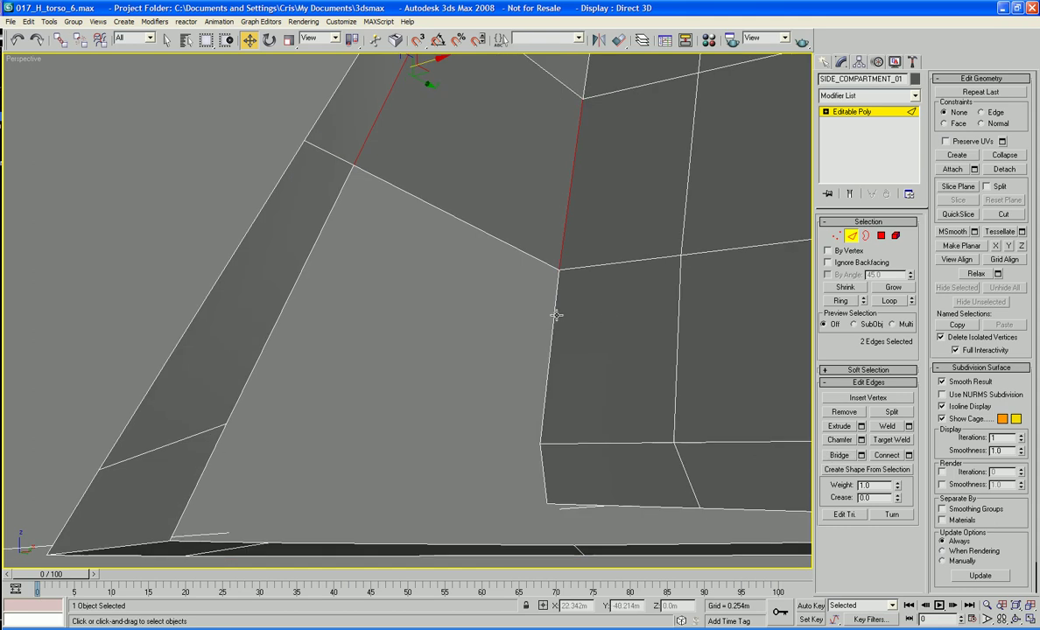
left_click(554, 306)
scroll(382, 313, "up", 5)
scroll(351, 324, "down", 6)
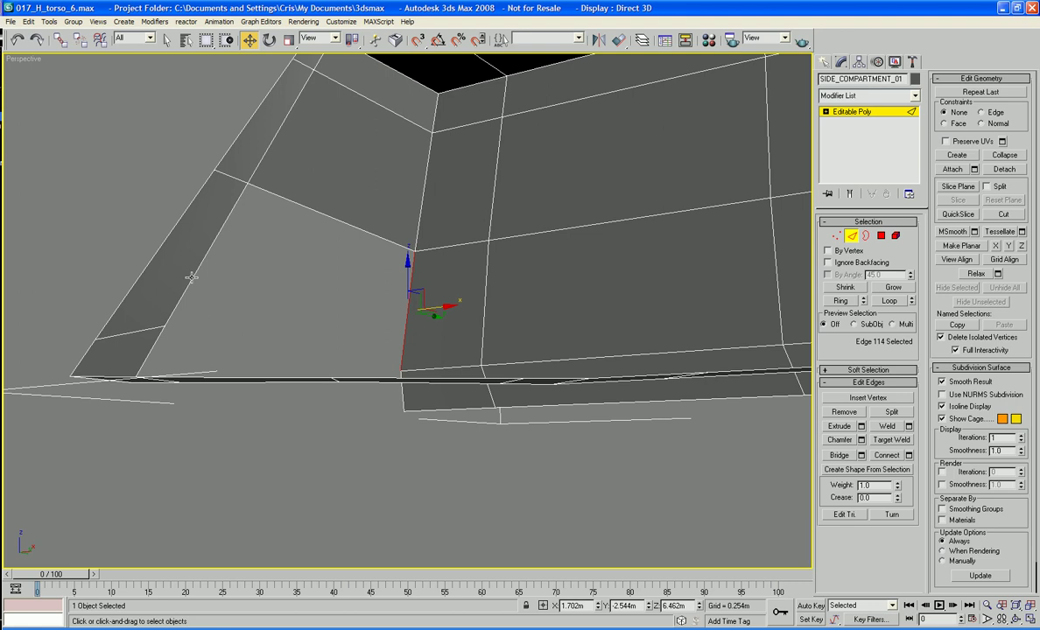
left_click(192, 280, "ctrl")
middle_click_drag(631, 403, 263, 483, "alt")
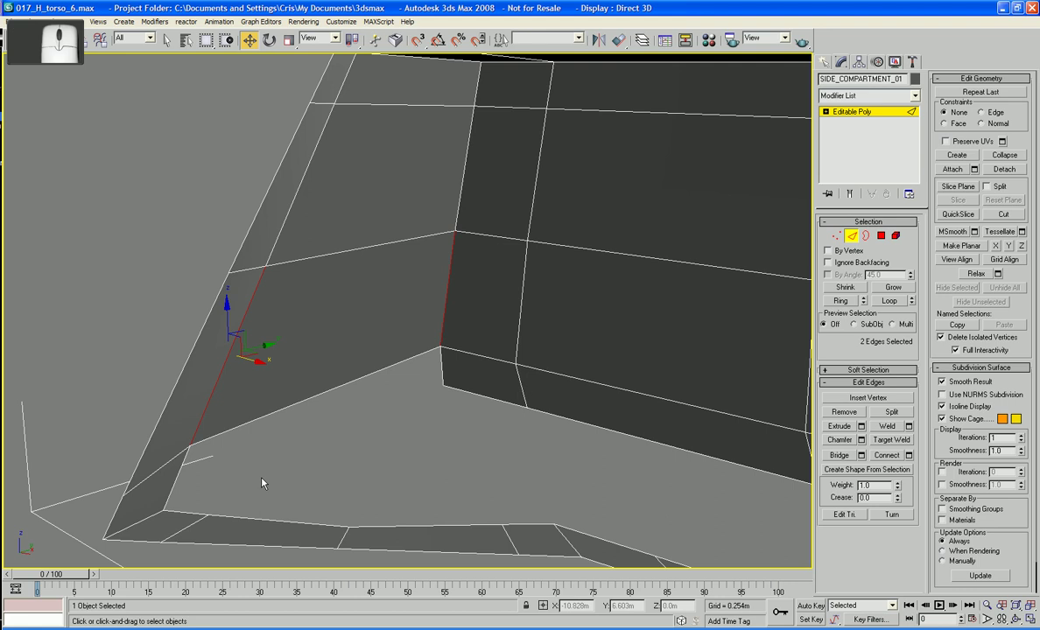
left_click(171, 468)
left_click(440, 375, "ctrl")
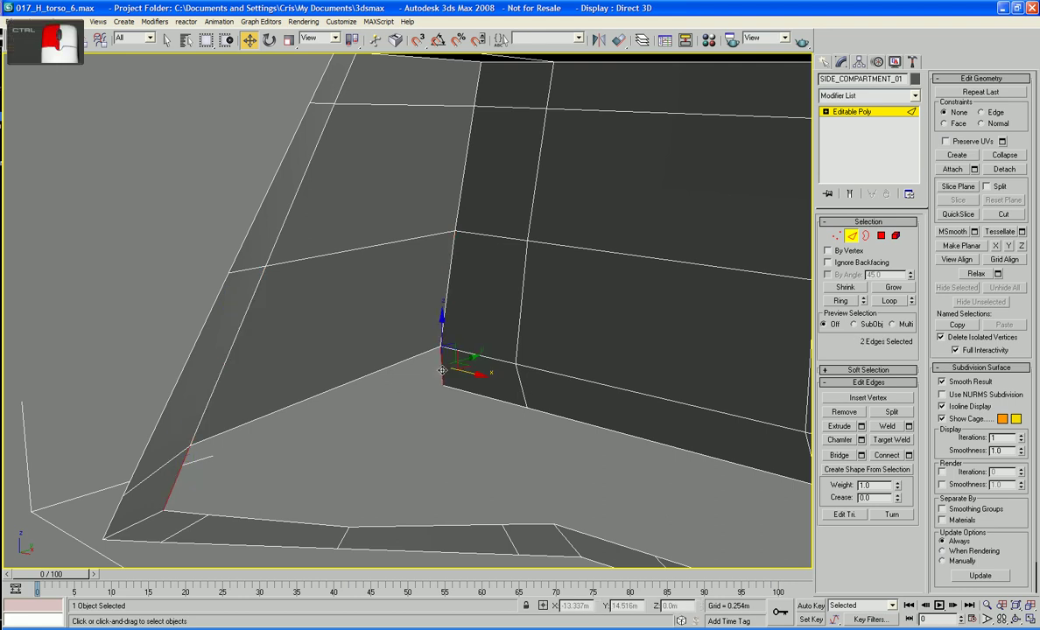
scroll(662, 385, "down", 4)
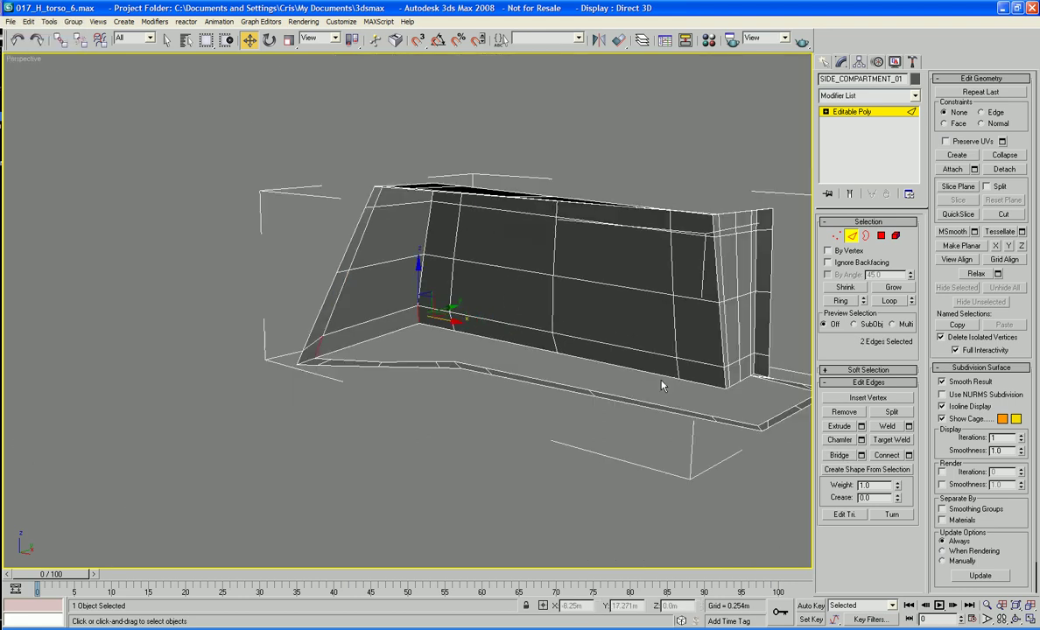
Bridge the three inner floor-rim edges at the short end to the matching bottom edges of the stepped wall
middle_click_drag(662, 385, 486, 372, "alt")
left_click(524, 397)
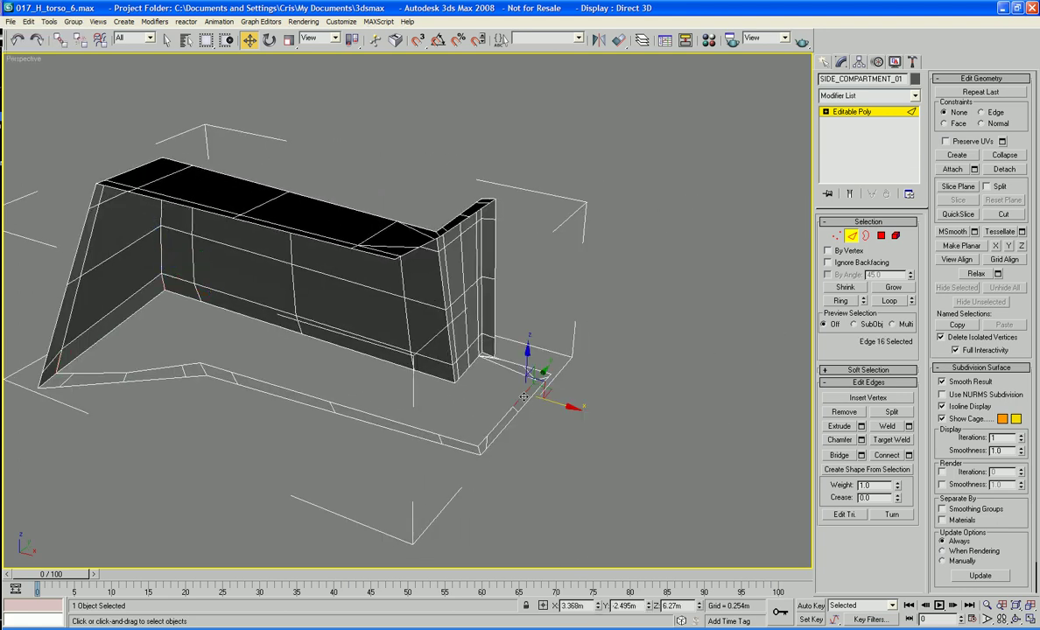
left_click(474, 362, "ctrl")
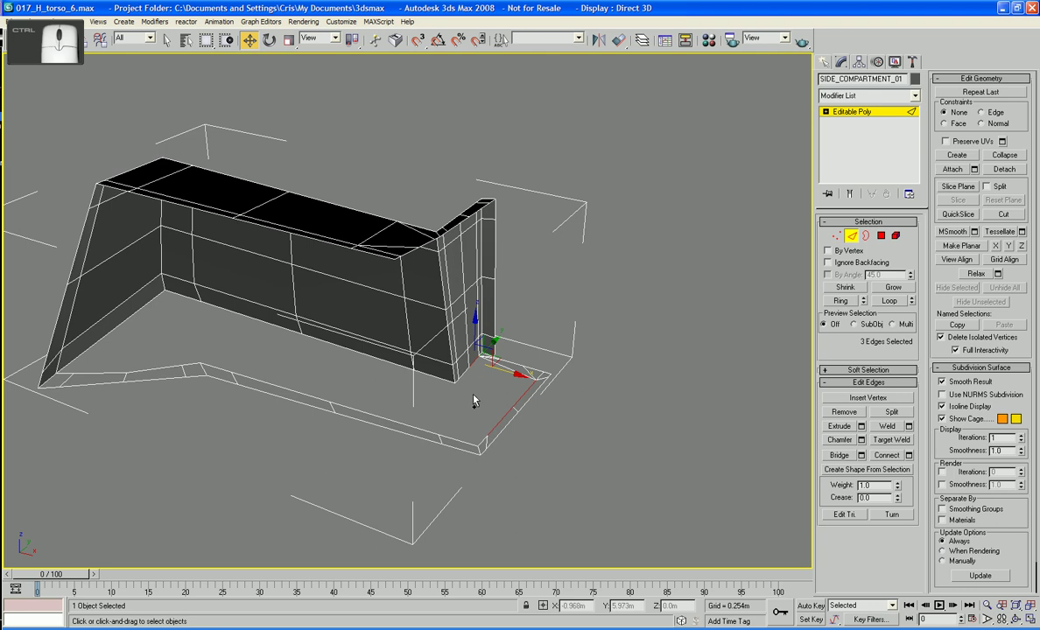
left_click(475, 419, "ctrl")
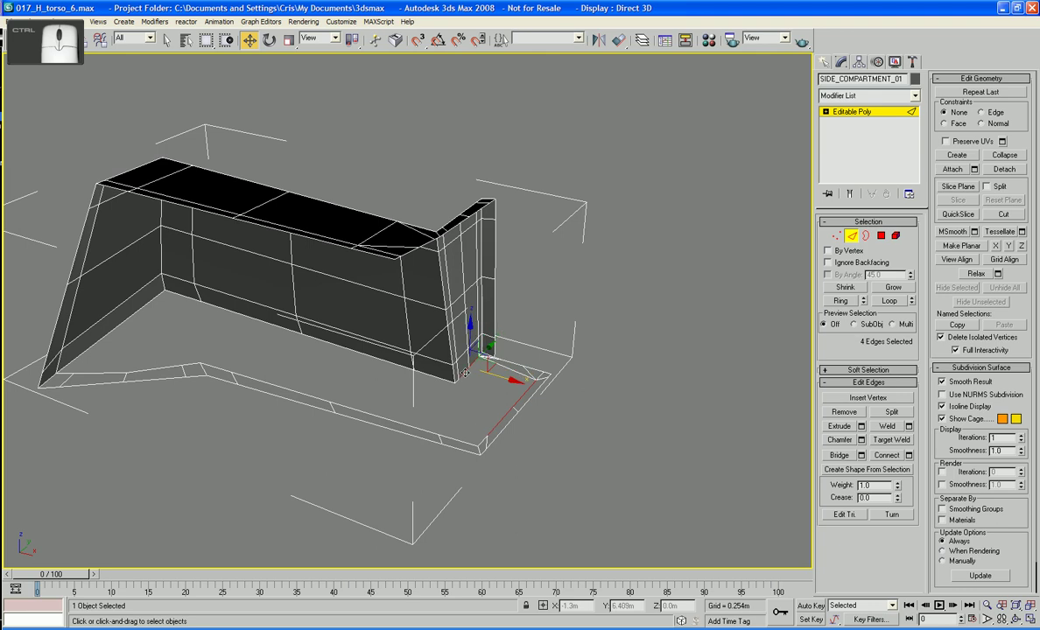
left_click(481, 439, "ctrl")
left_click(428, 362, "ctrl")
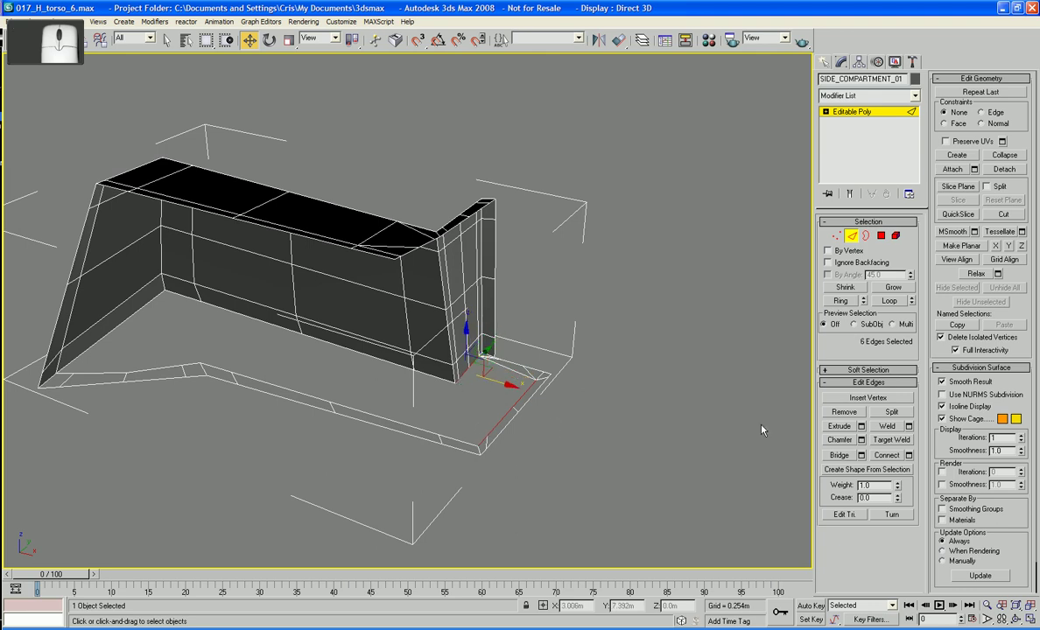
left_click(838, 454)
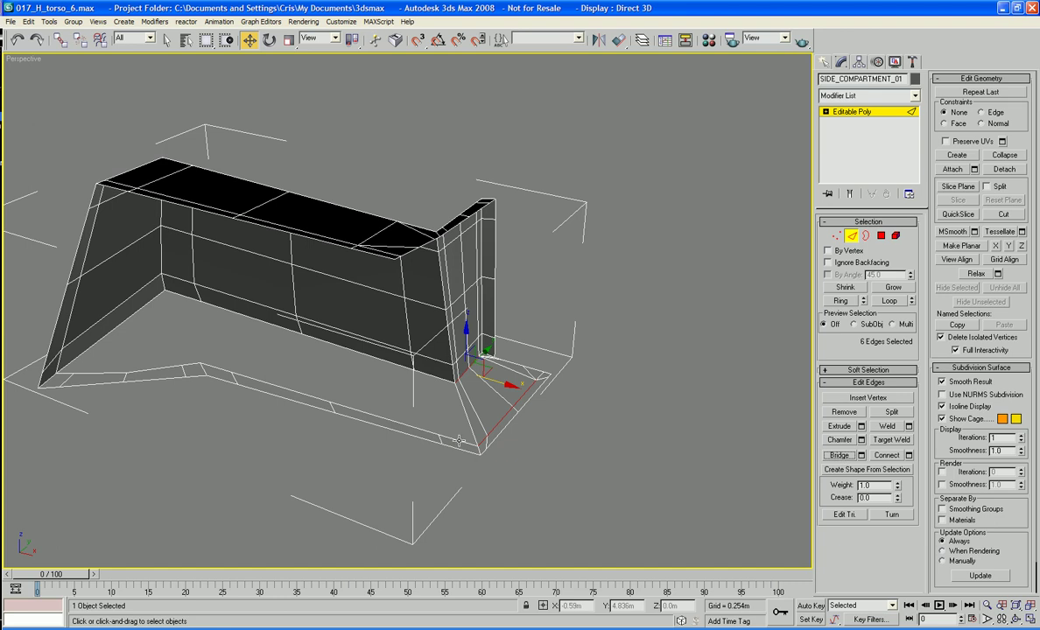
Bridge three consecutive inner edges of the long floor rim to the panel's bottom edges, starting from the stepped corner
left_click(452, 397)
left_click(433, 378, "ctrl")
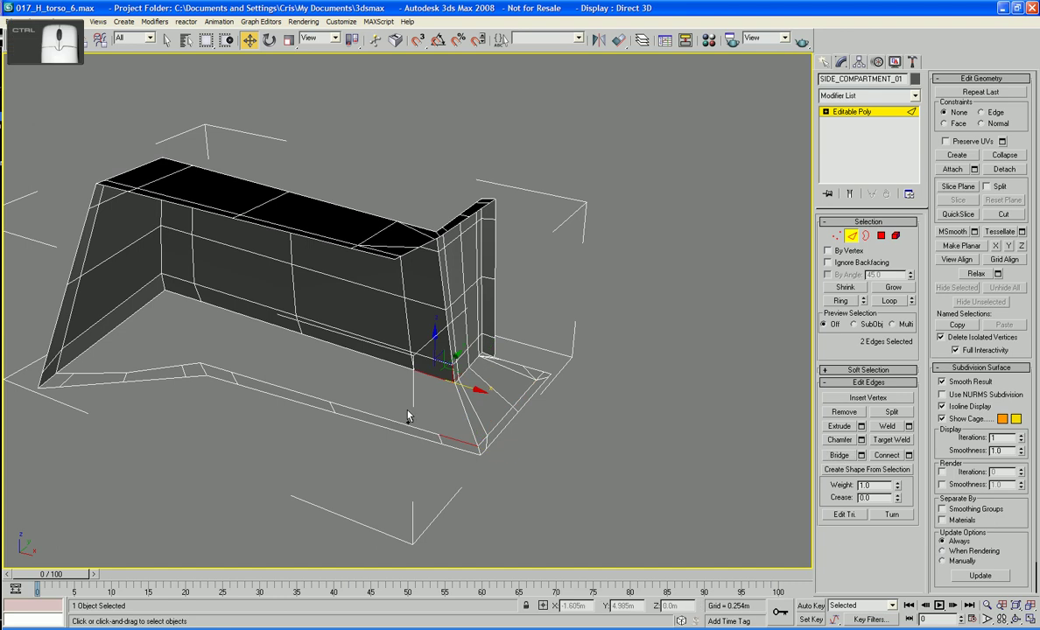
left_click(404, 425, "ctrl")
left_click(369, 359, "ctrl")
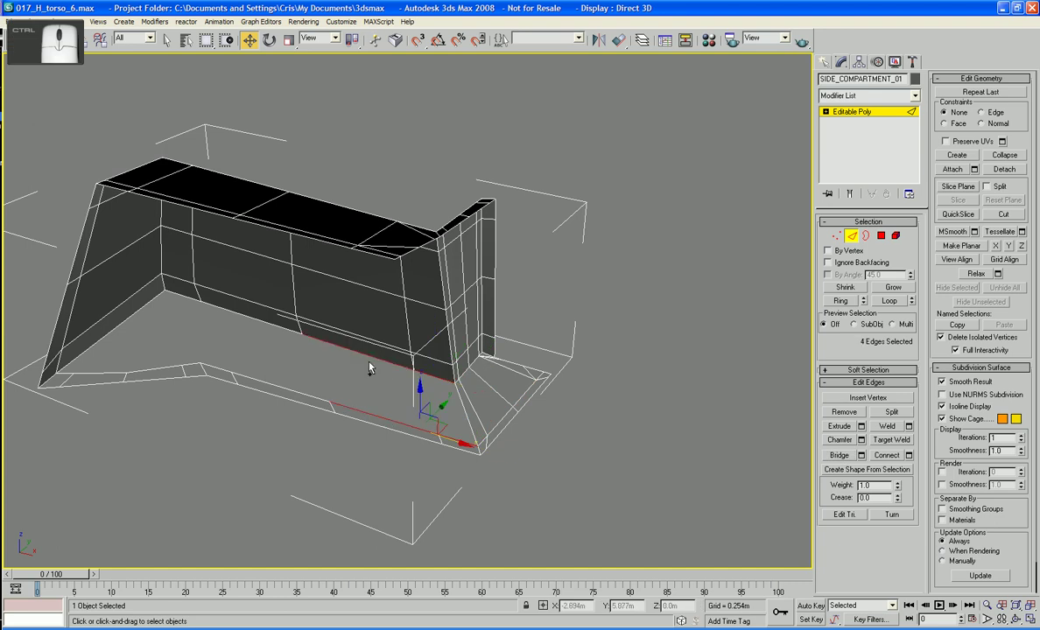
left_click(273, 385, "ctrl")
left_click(240, 311, "ctrl")
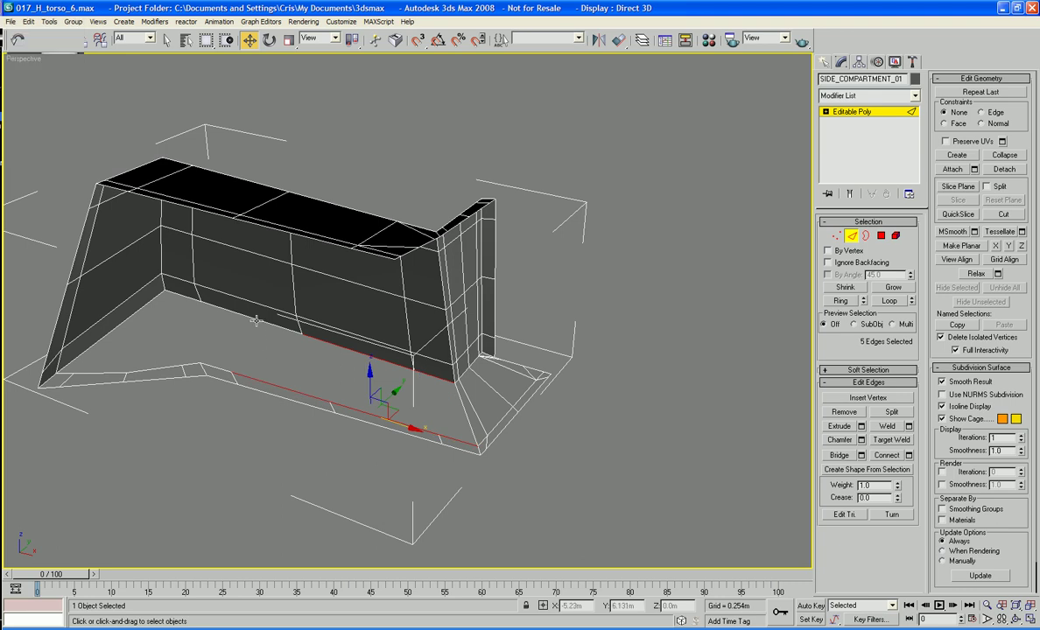
left_click(850, 457)
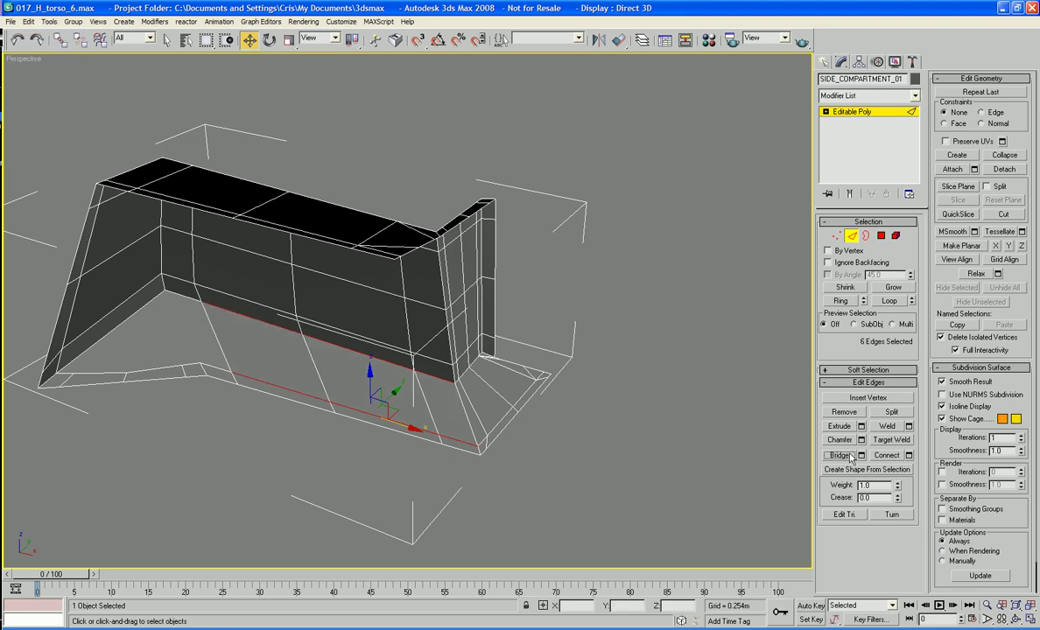
Target-weld the floor rim's surplus inner vertices to the bend vertex and to the tapered-end corner vertex
middle_click_drag(496, 479, 358, 480, "alt")
scroll(258, 481, "up", 5)
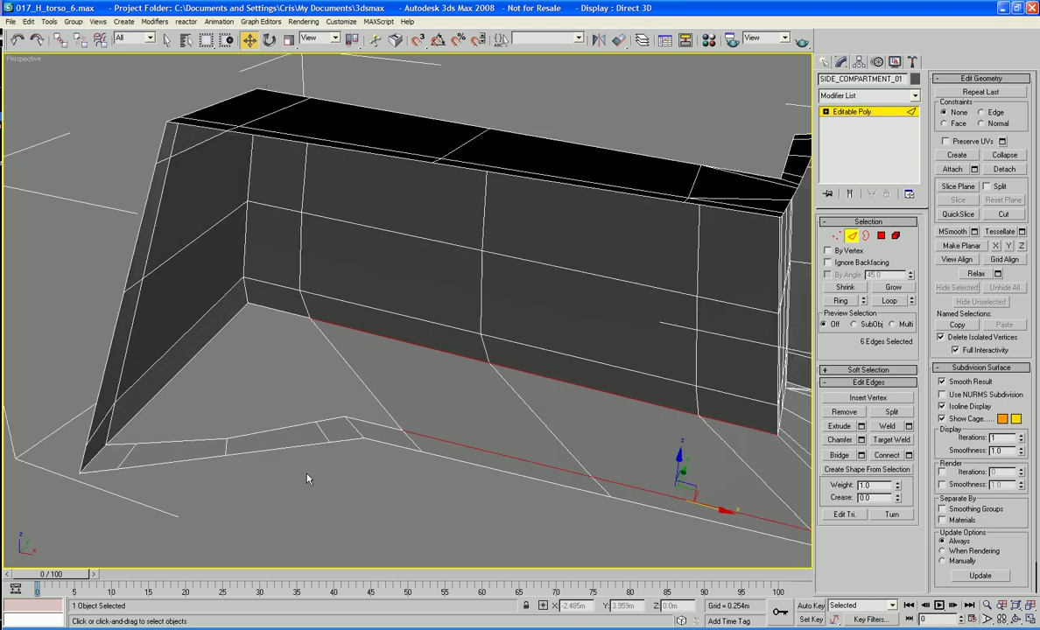
left_click(837, 236)
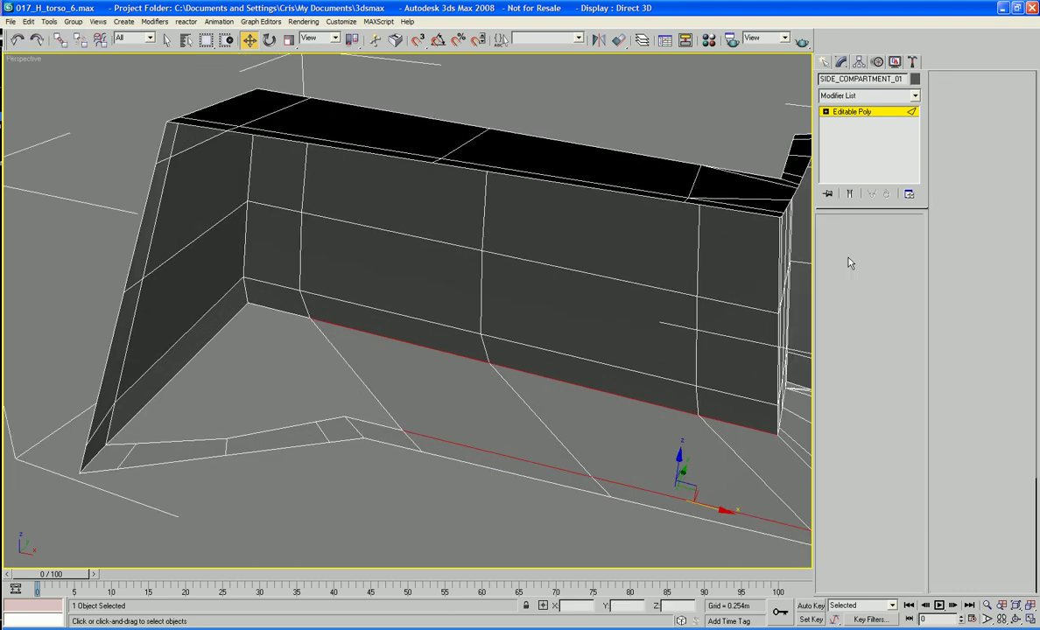
left_click(908, 425)
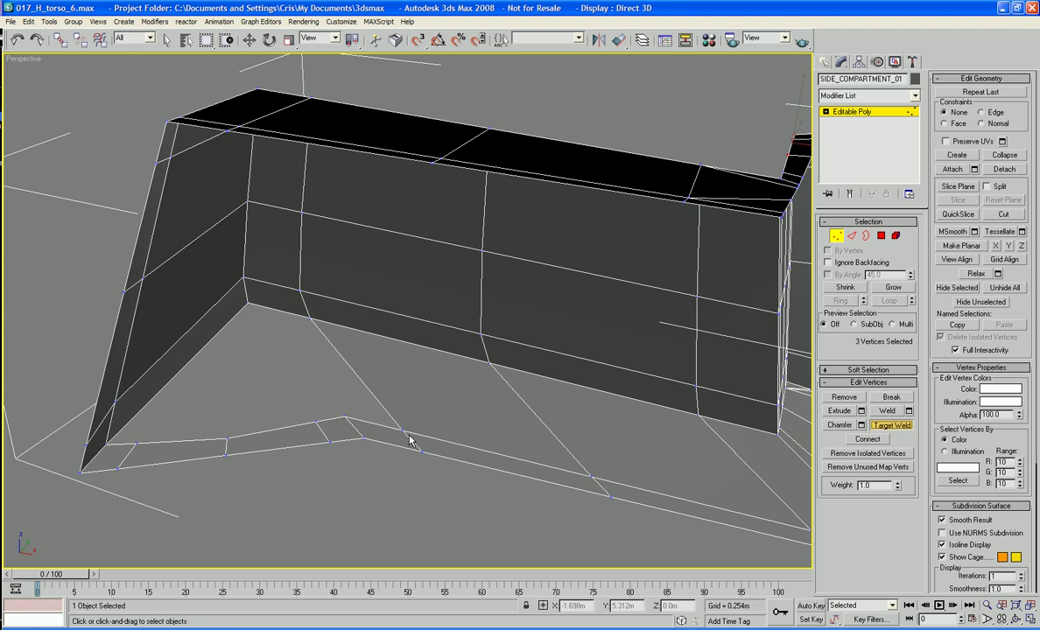
left_click(348, 418)
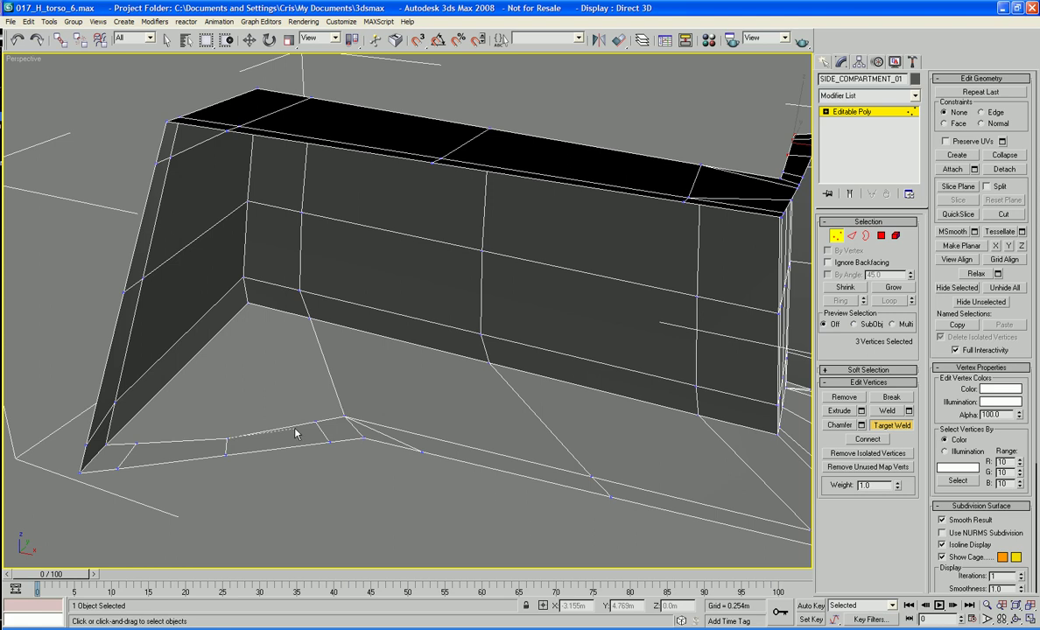
left_click(313, 423)
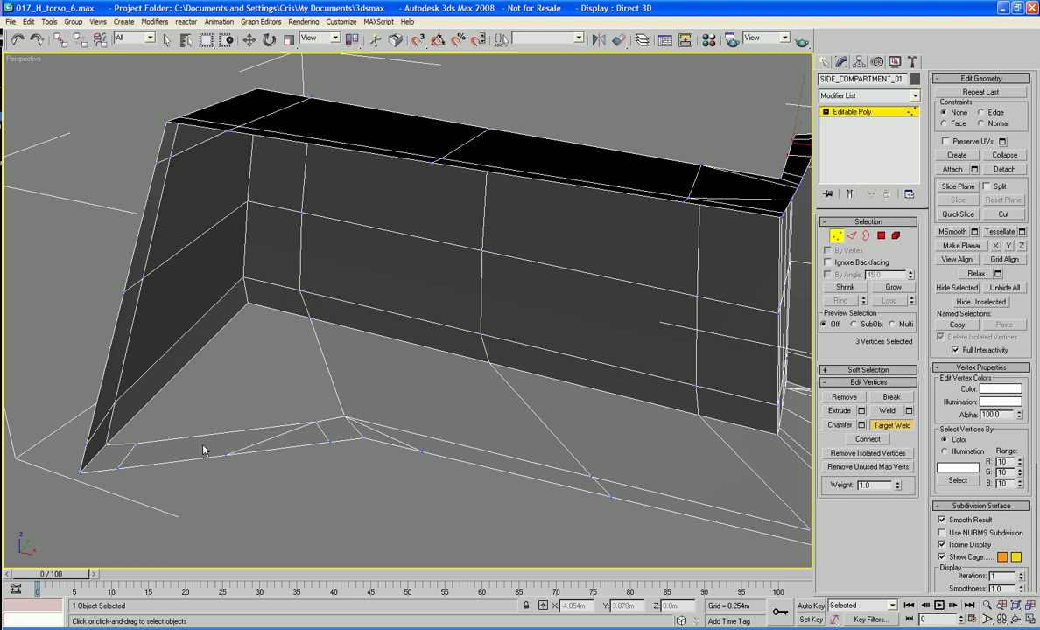
left_click(346, 418)
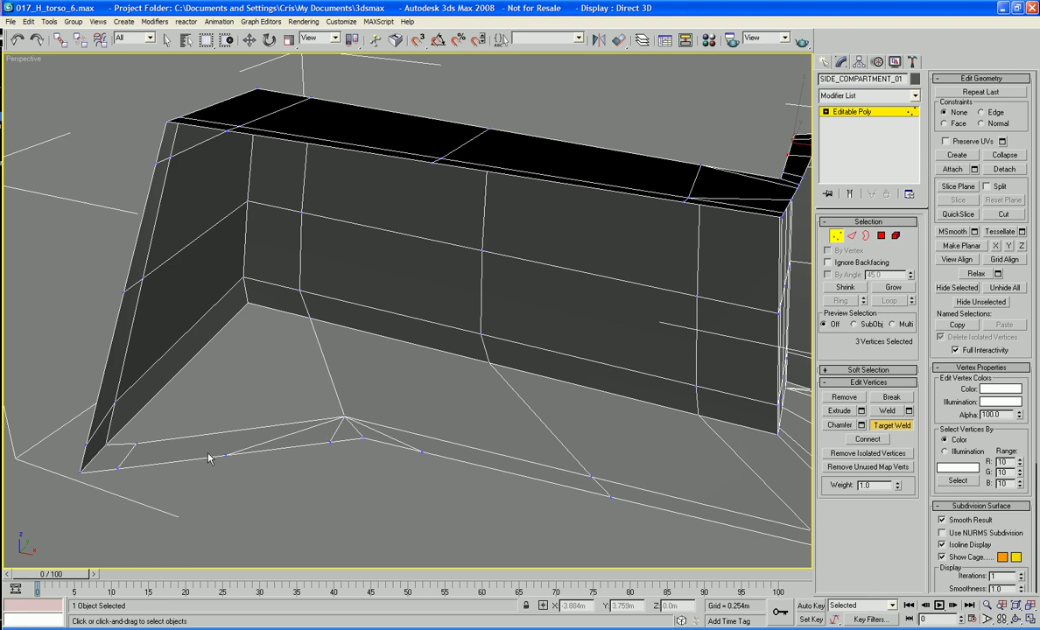
left_click(105, 444)
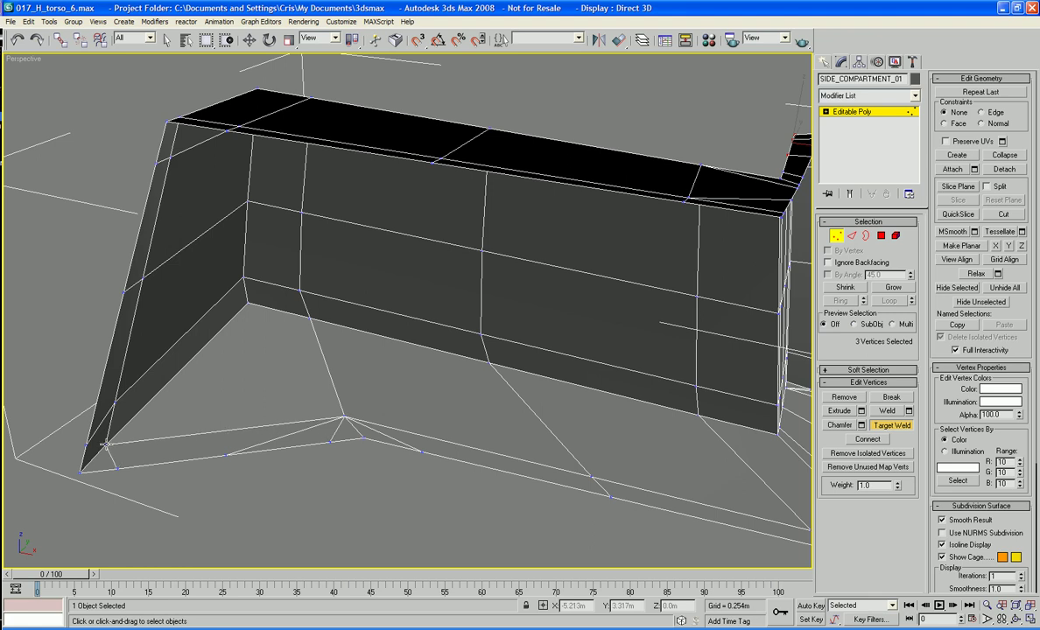
Bridge the floor rim's remaining inner edge at the tapered end to the panel's last open bottom edge
key("2")
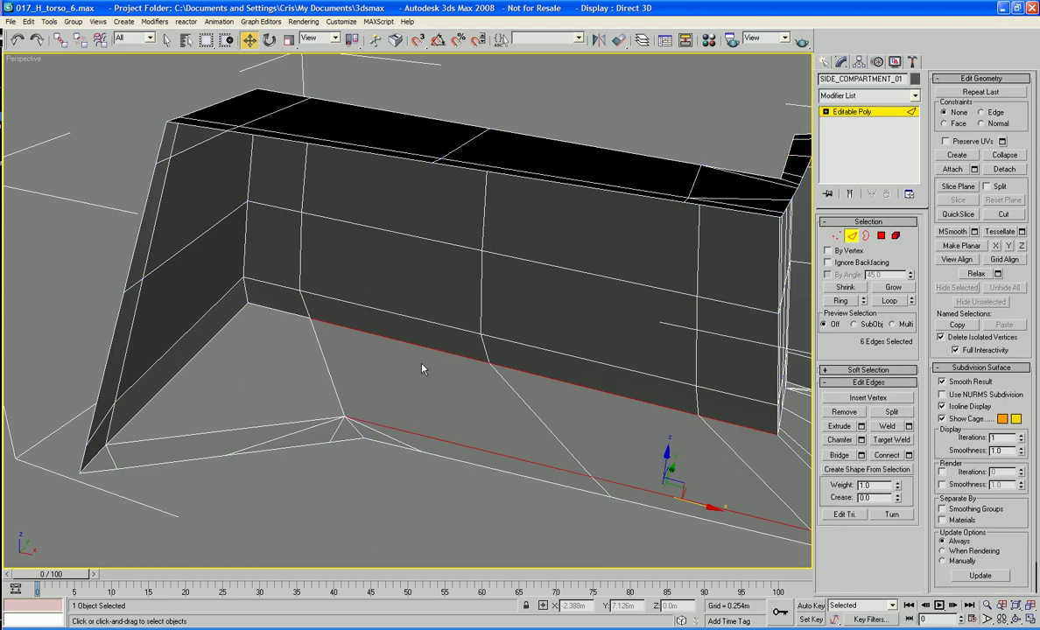
left_click(282, 424)
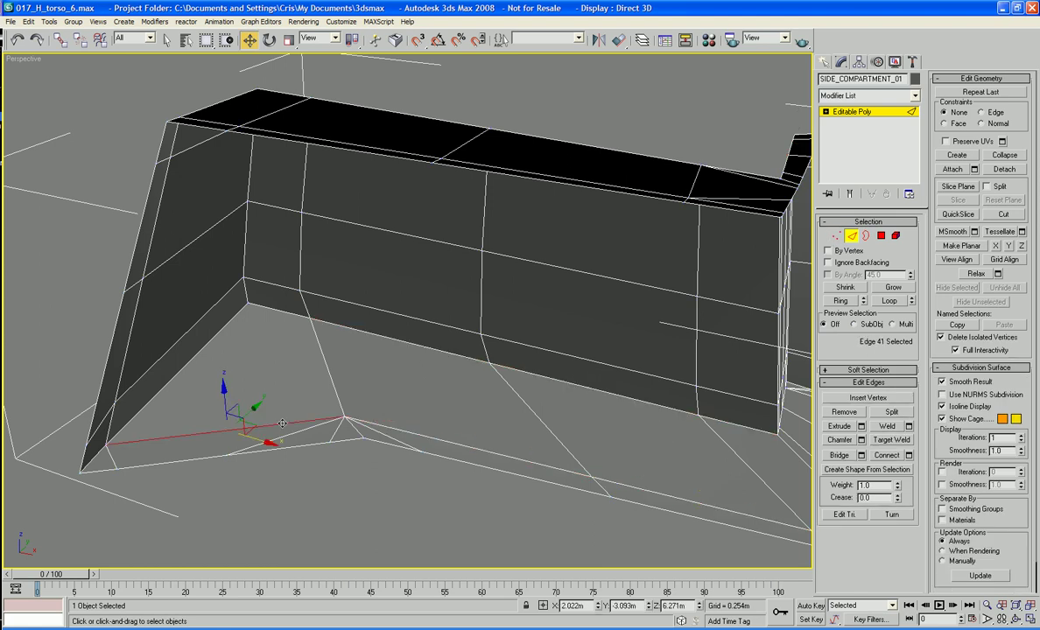
left_click(279, 311, "ctrl")
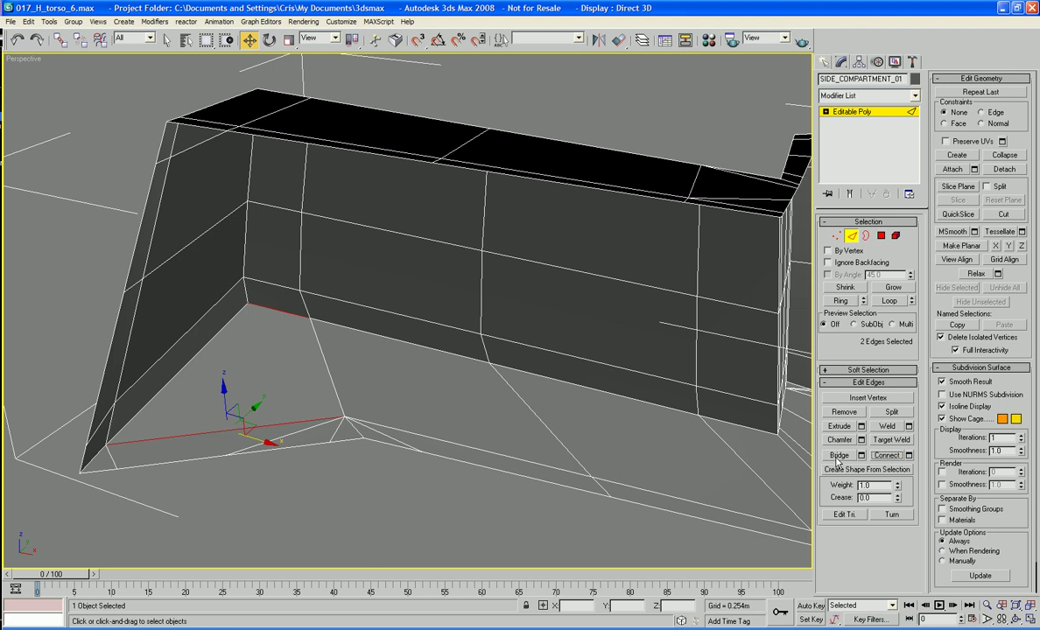
key("ctrl+z")
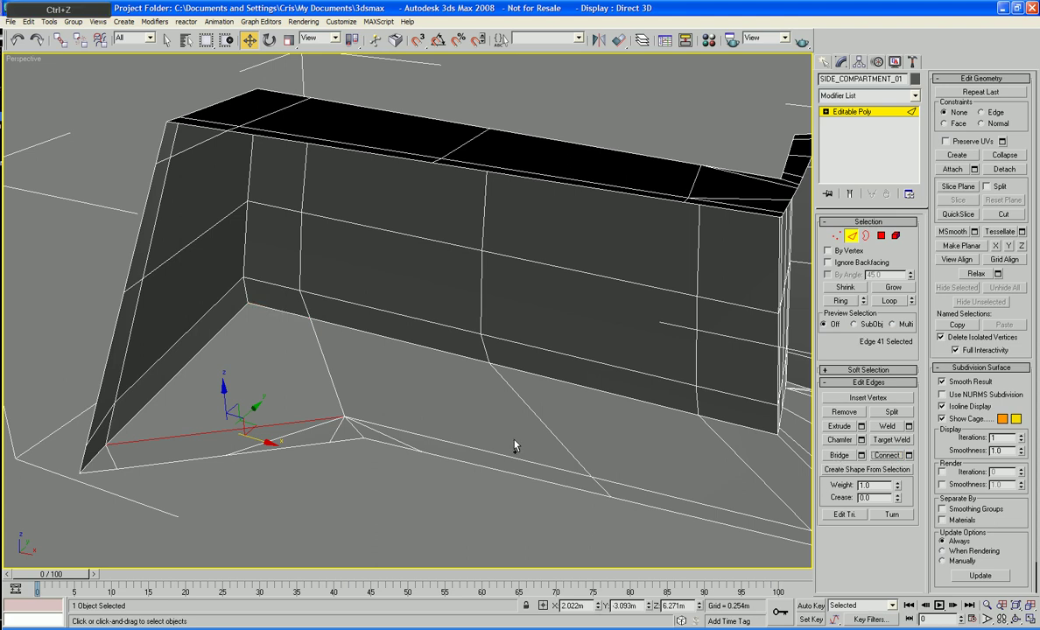
left_click(282, 311, "ctrl")
left_click(839, 455)
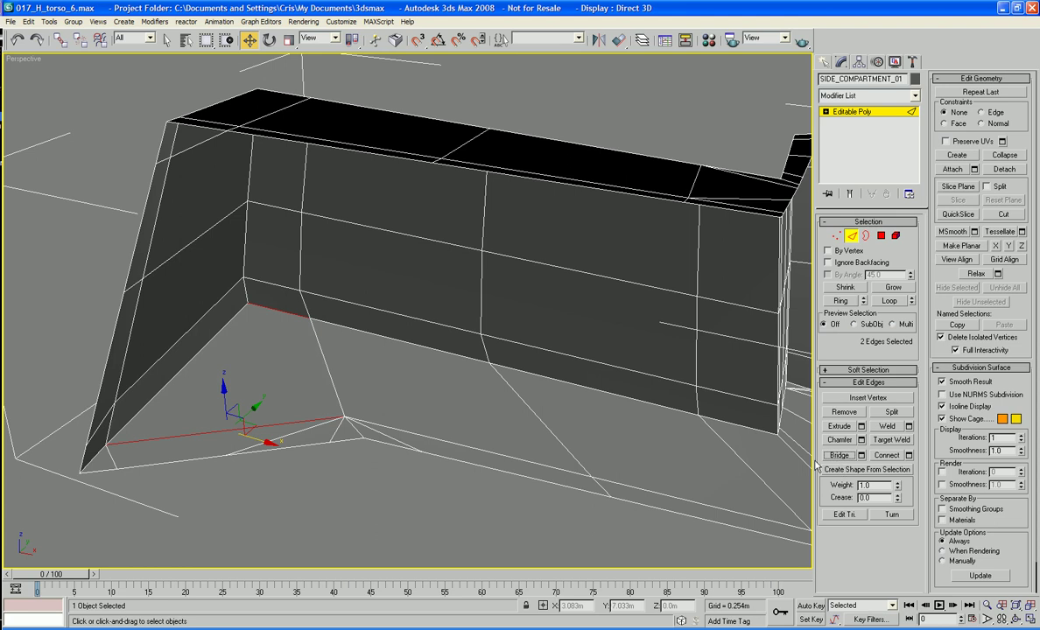
left_click(403, 520)
Move the inner panel's four vertical edges nearest the stepped corner about 0.12 m along X toward that corner
scroll(402, 520, "down", 4)
middle_click_drag(418, 502, 450, 470, "alt")
scroll(422, 471, "up", 1)
key("z")
scroll(337, 493, "up", 4)
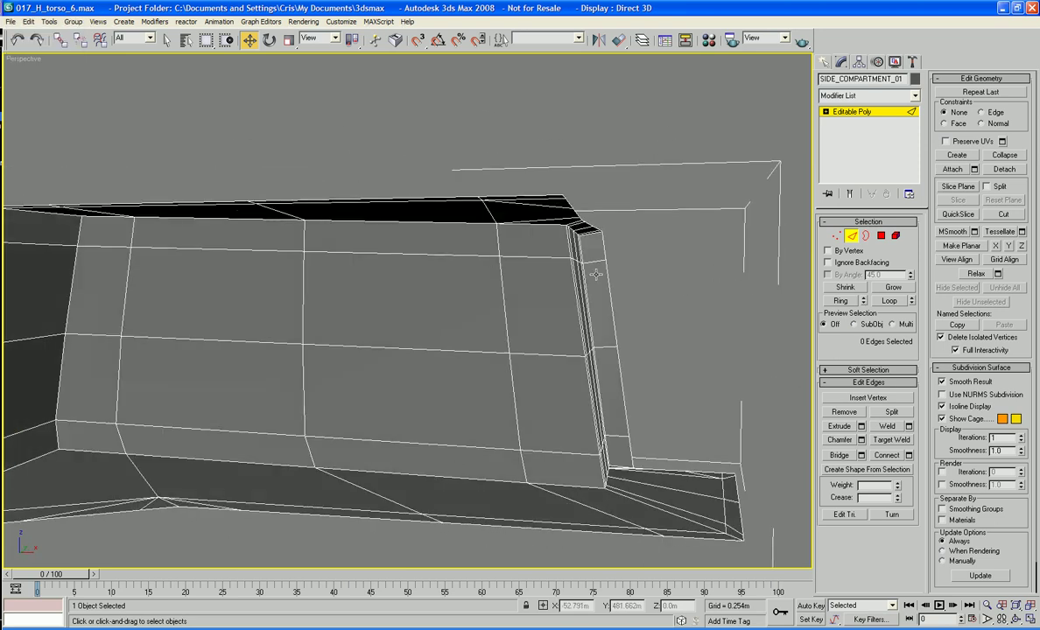
left_click(506, 268)
left_click(501, 303, "ctrl")
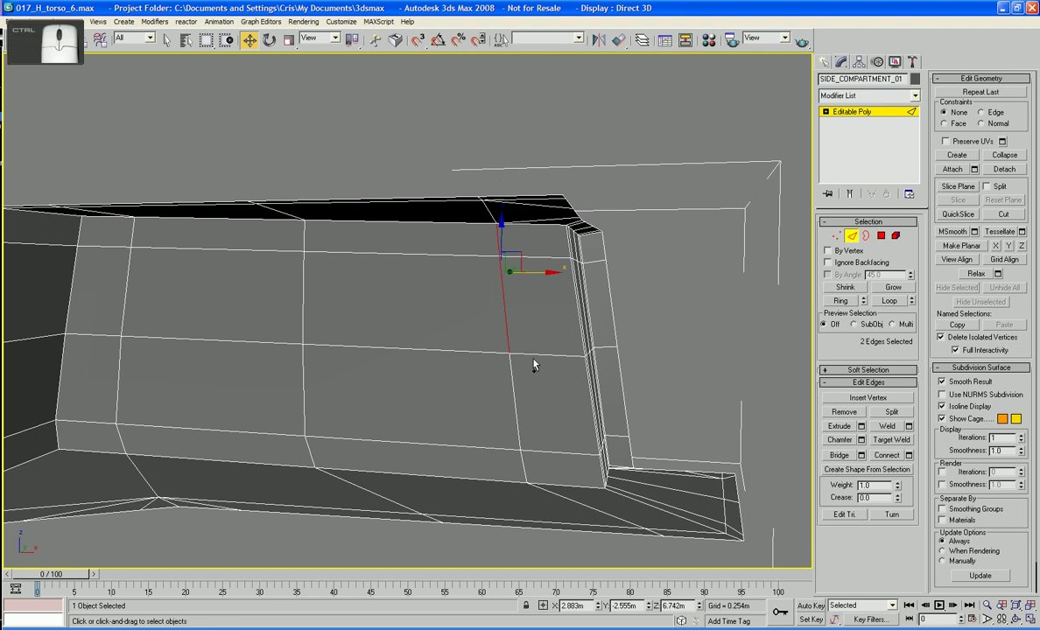
left_click(515, 406, "ctrl")
left_click(523, 468, "ctrl")
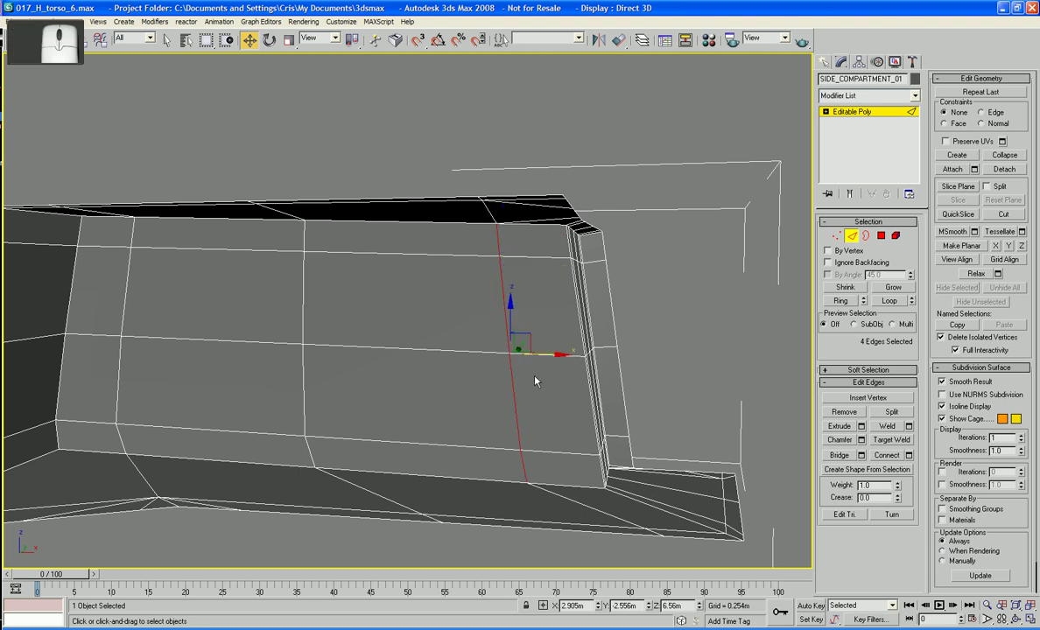
left_click_drag(548, 354, 602, 356)
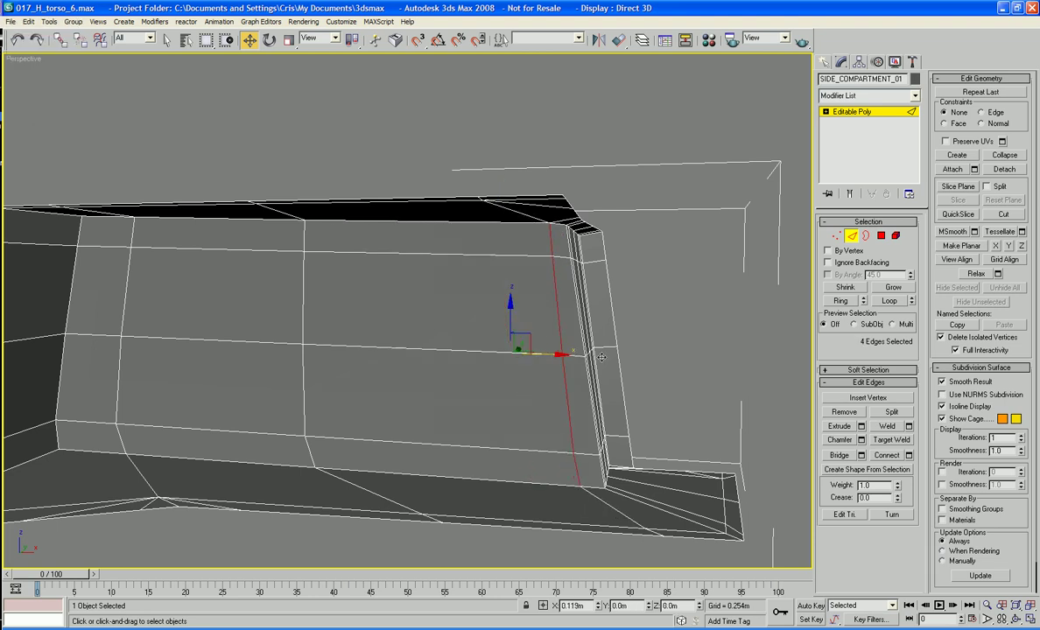
Extrude the inner back panel's 12 polygons as one group with a height of 0 m
middle_click_drag(602, 356, 567, 351, "alt")
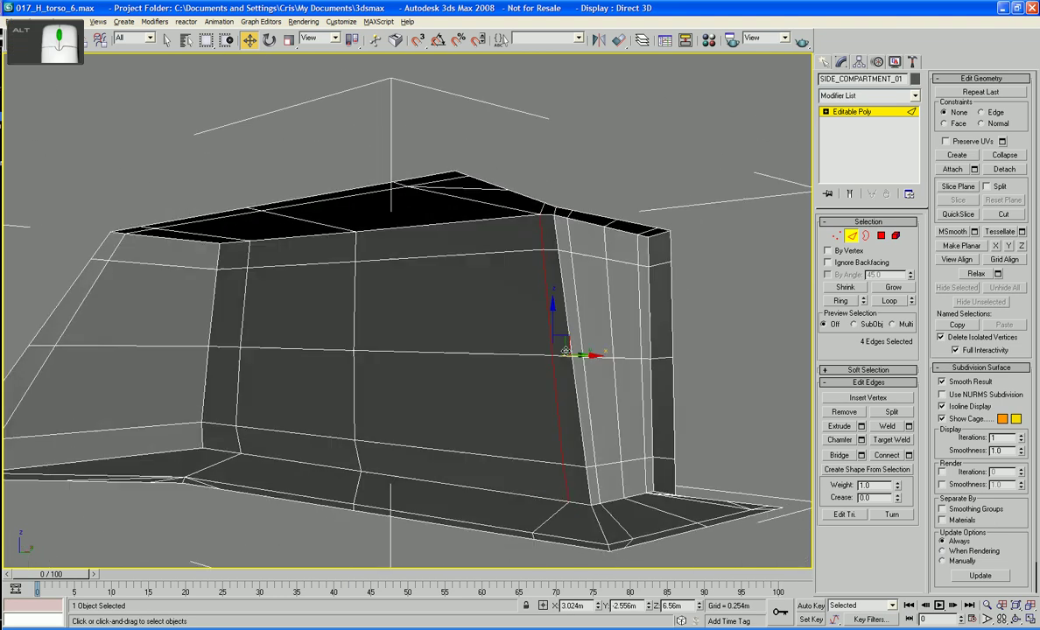
left_click(881, 235)
left_click(231, 259)
left_click(225, 308, "ctrl")
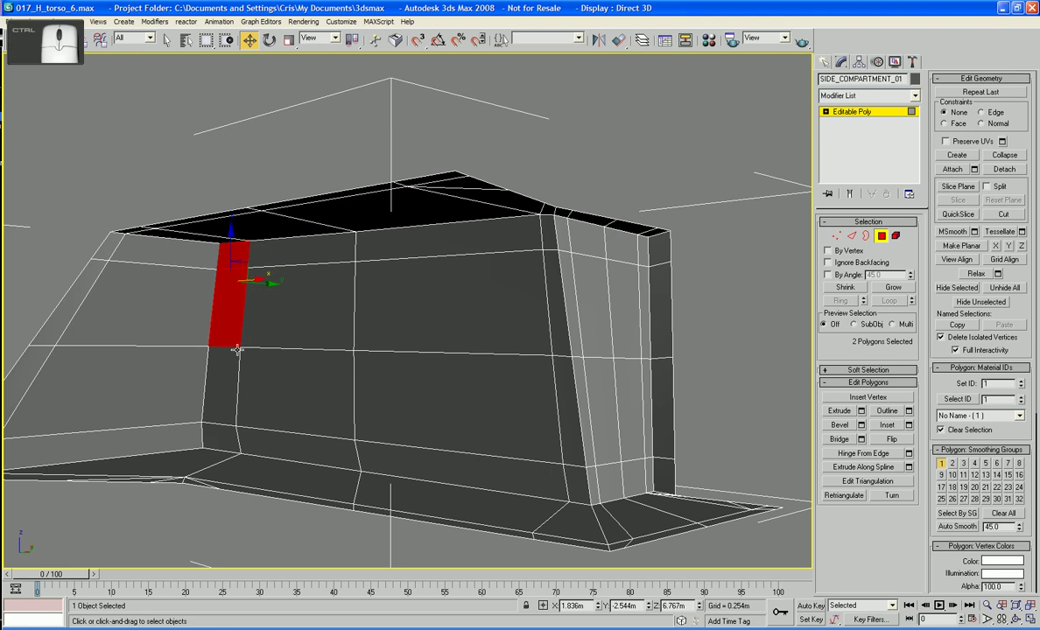
left_click(224, 377, "ctrl")
left_click(316, 426, "ctrl")
left_click(316, 445, "ctrl")
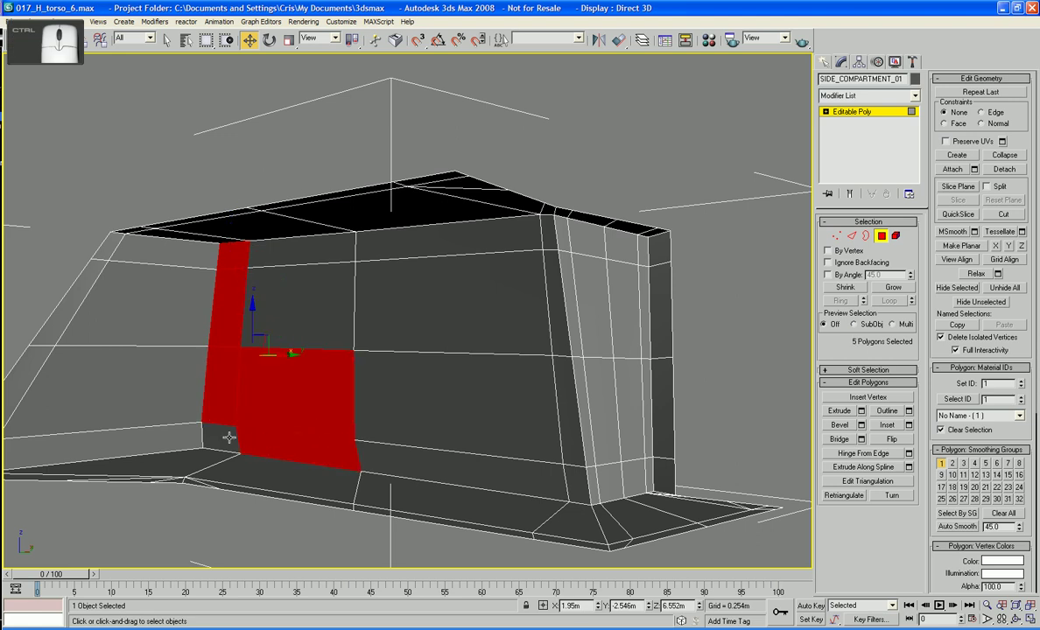
left_click(219, 434, "ctrl")
left_click(447, 442, "ctrl")
left_click(464, 377, "ctrl")
left_click(433, 294, "ctrl")
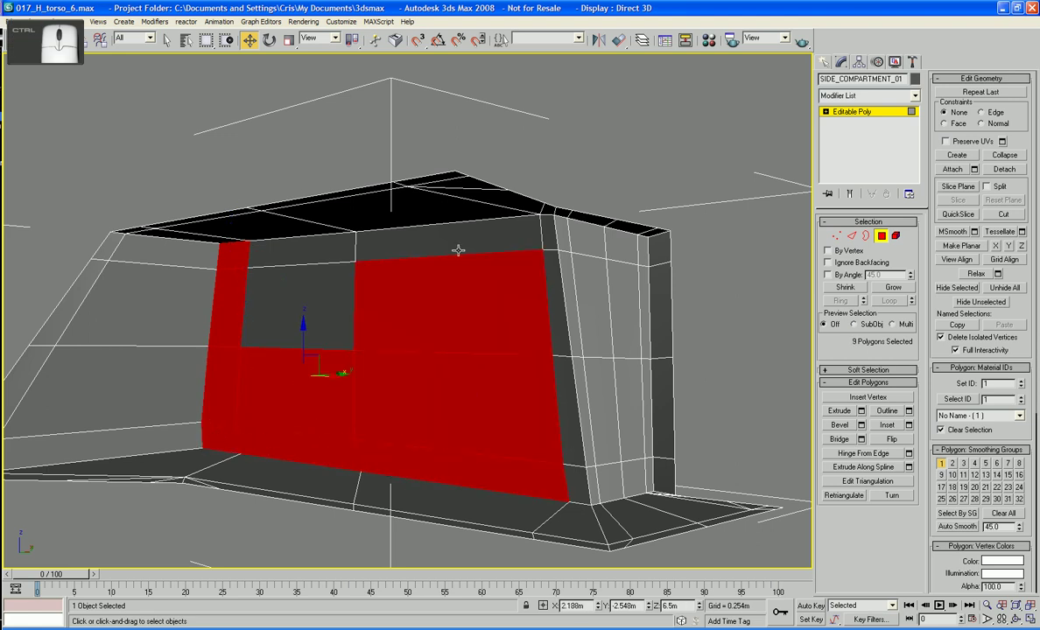
left_click(434, 224, "ctrl")
left_click(273, 238, "ctrl")
left_click(293, 289, "ctrl")
middle_click_drag(355, 304, 630, 337, "alt")
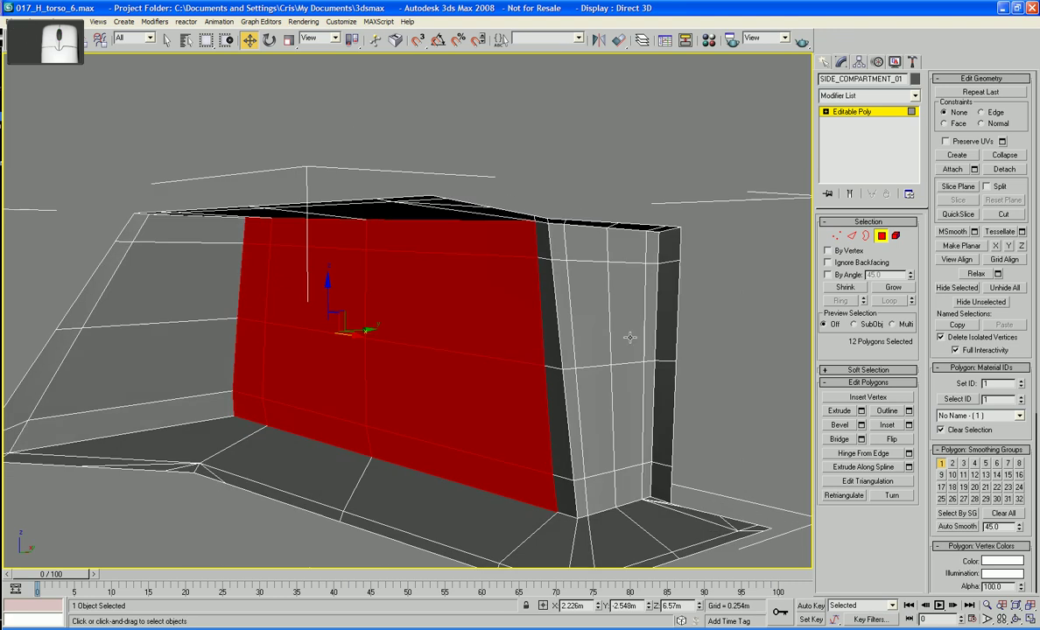
key("shift+e")
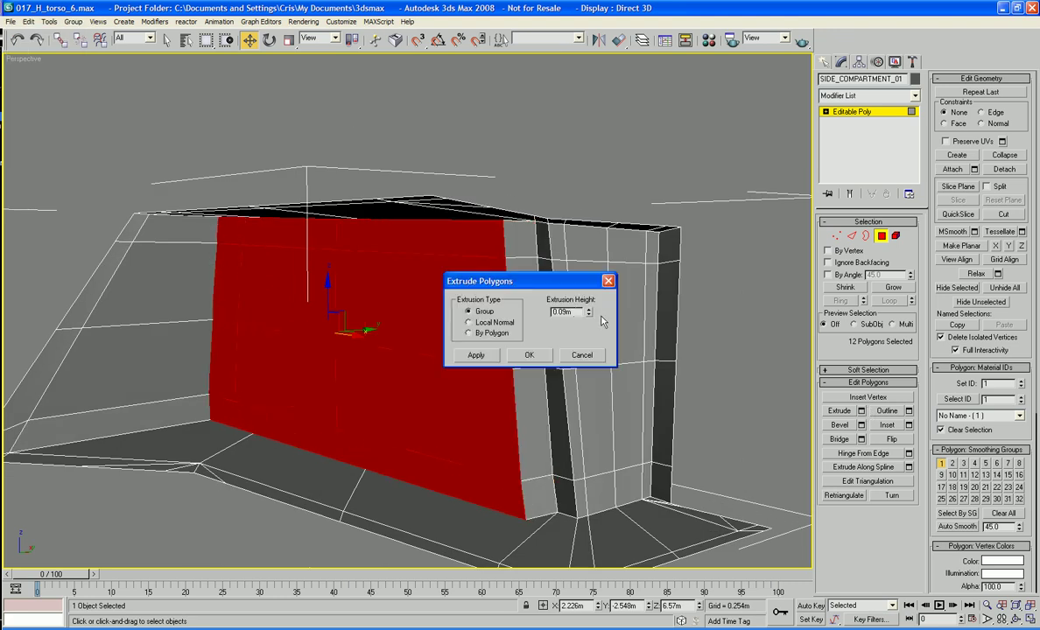
type("0")
key("Tab")
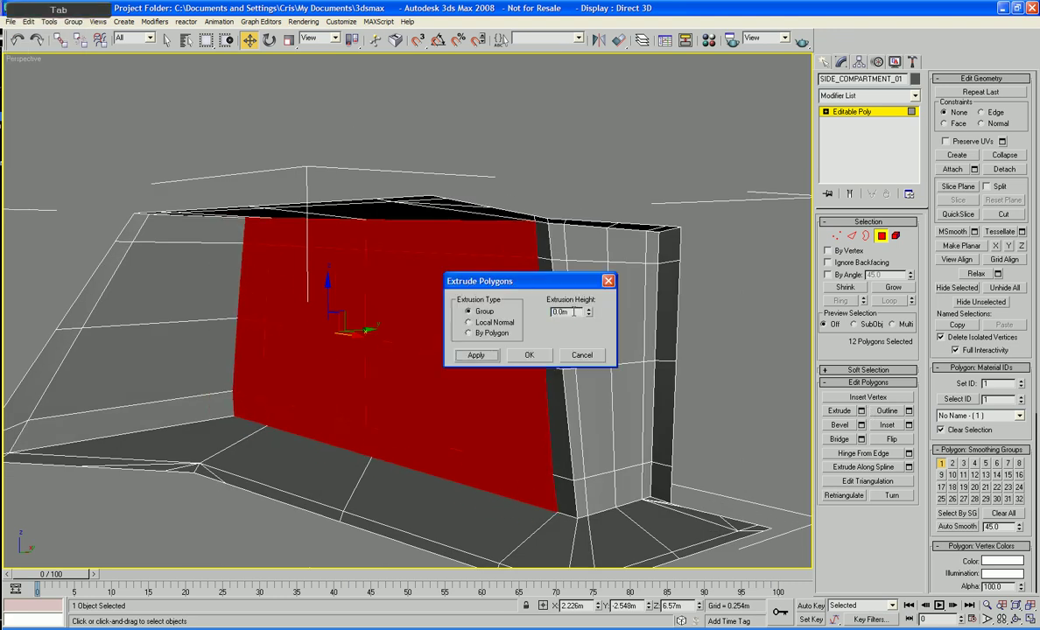
left_click(528, 355)
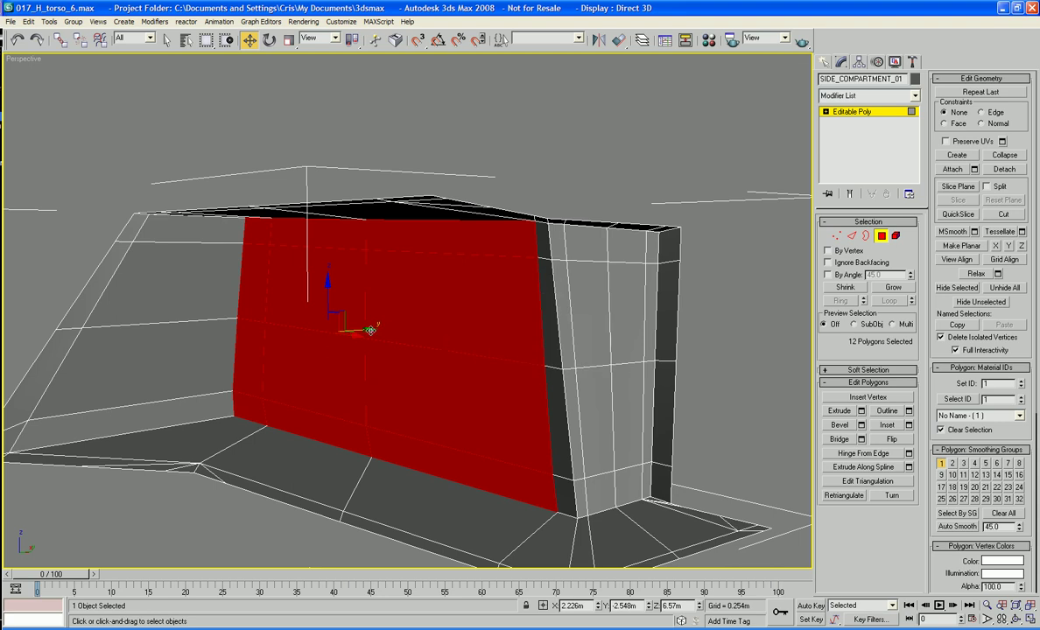
Move the extruded back-panel polygons deeper into the compartment along Y, flatten them by scaling along Y, and deselect the object
mouse_move(368, 330)
left_mouse_down()
mouse_move(444, 331)
mouse_move(354, 328)
left_mouse_up()
left_click(289, 39)
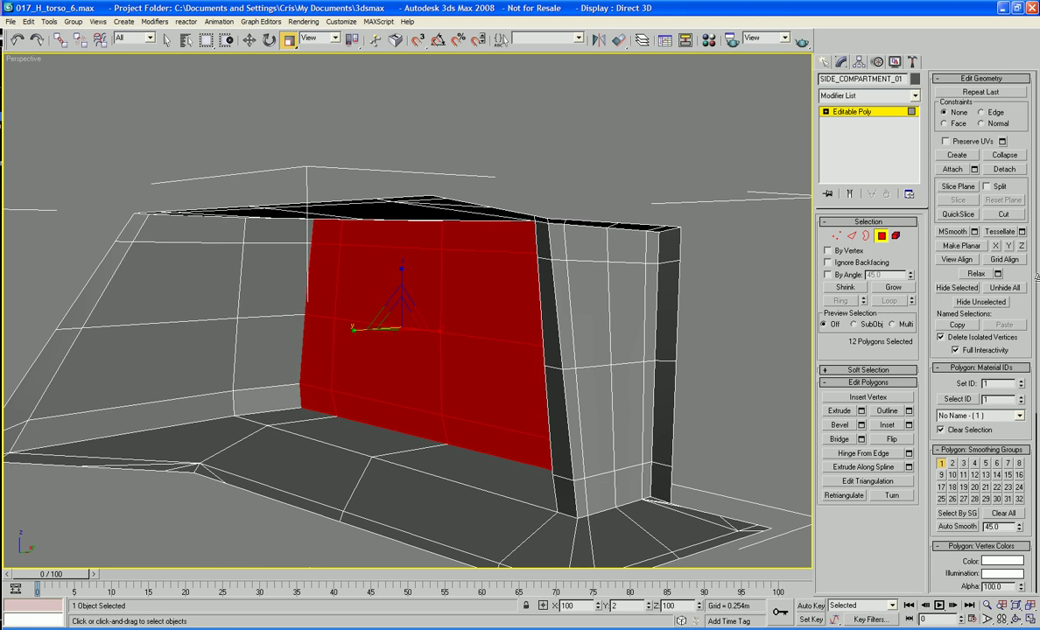
left_click_drag(1038, 263, 1037, 262)
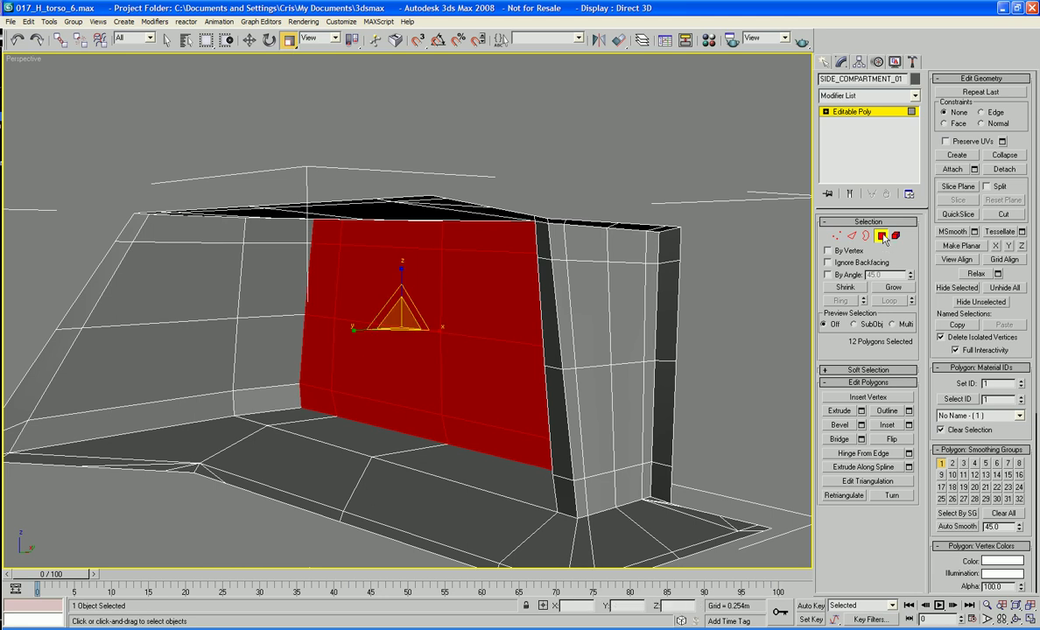
left_click(713, 128)
key("z")
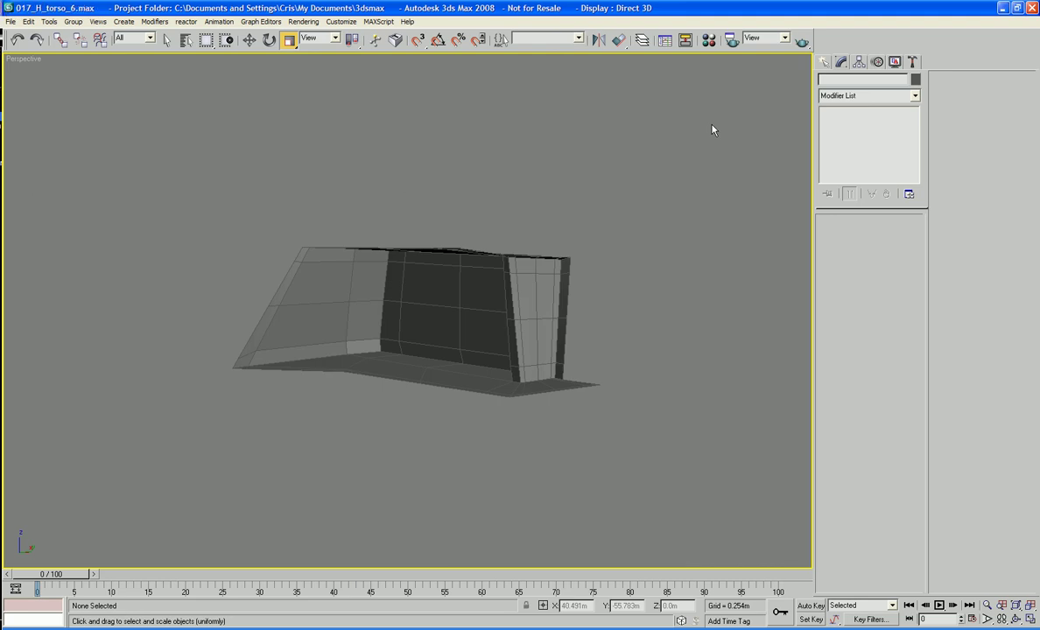
Create a thin box with AutoGrid on the compartment's back wall, about 0.463 m long, 0.631 m wide and 0.01 m high
middle_click_drag(702, 214, 758, 225, "alt")
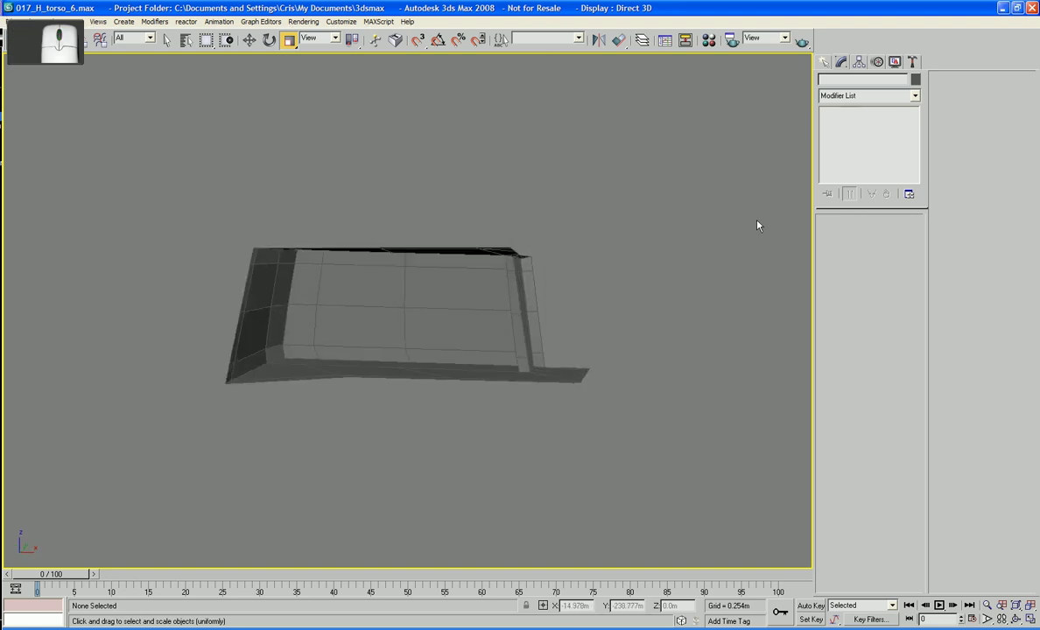
scroll(693, 229, "up", 3)
middle_click_drag(610, 239, 429, 272, "alt")
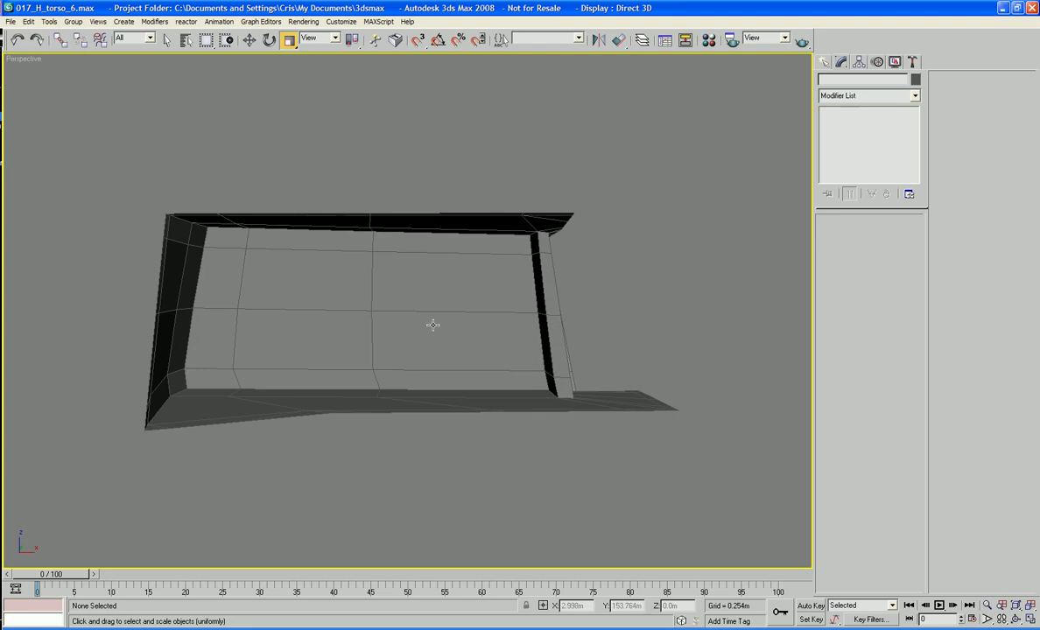
middle_click_drag(432, 325, 418, 333)
scroll(419, 333, "up", 3)
scroll(452, 309, "down", 1)
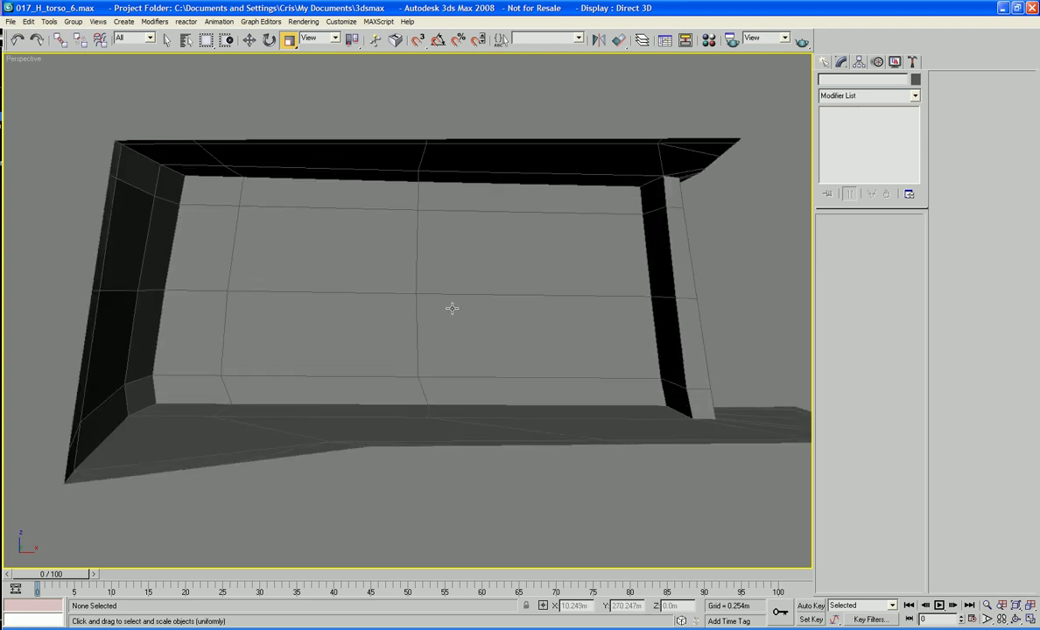
left_click(824, 62)
left_click(844, 141)
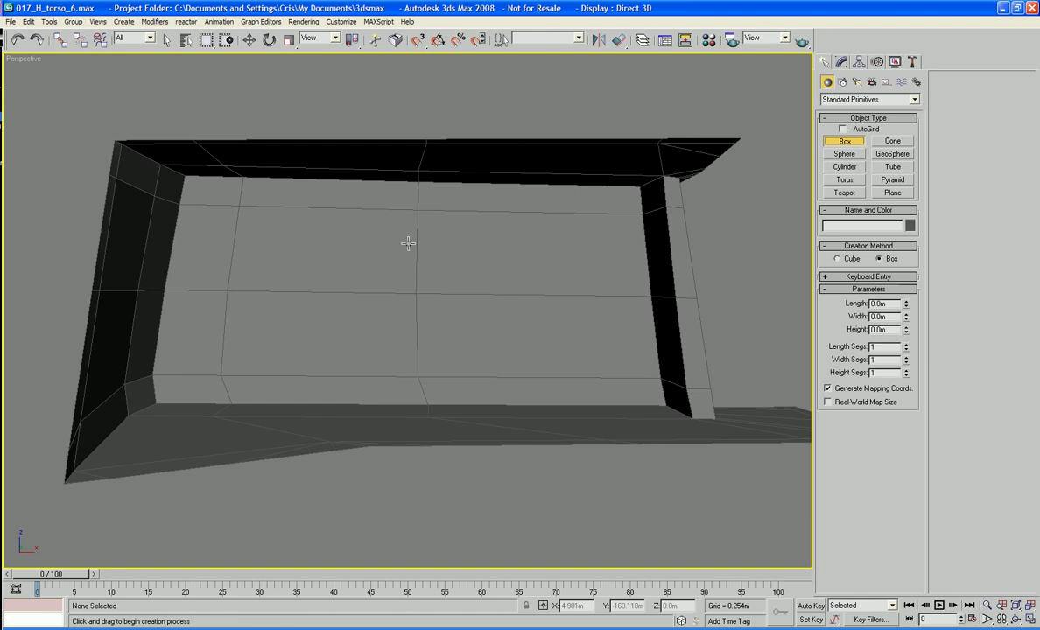
left_click_drag(408, 229, 244, 384)
right_click(244, 384)
left_click(842, 129)
left_click_drag(412, 218, 176, 395)
left_click(176, 395)
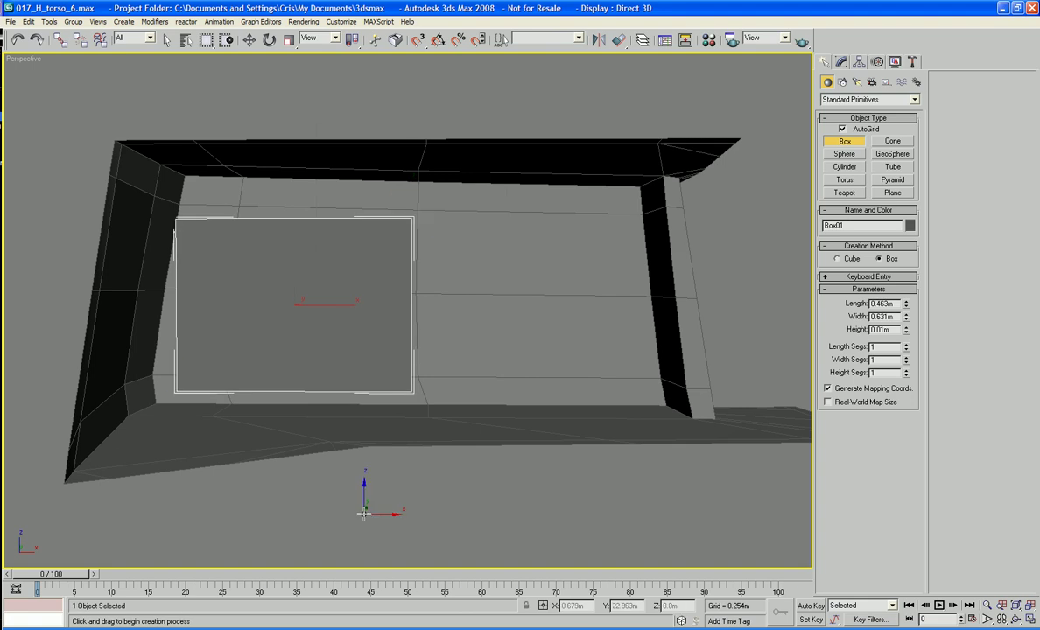
key("r")
Create an AutoGrid cylinder projecting from the thin box's front face, about 0.186 m in radius and 0.283 m high
middle_click_drag(417, 374, 363, 372, "alt")
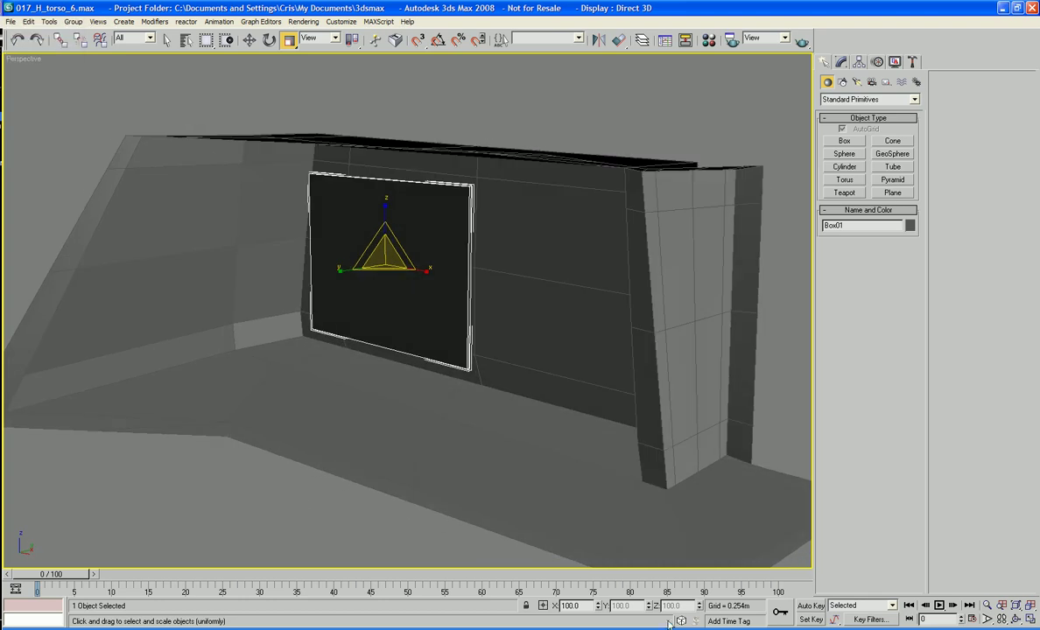
middle_click_drag(414, 379, 480, 402, "alt")
middle_click_drag(339, 447, 362, 412, "alt")
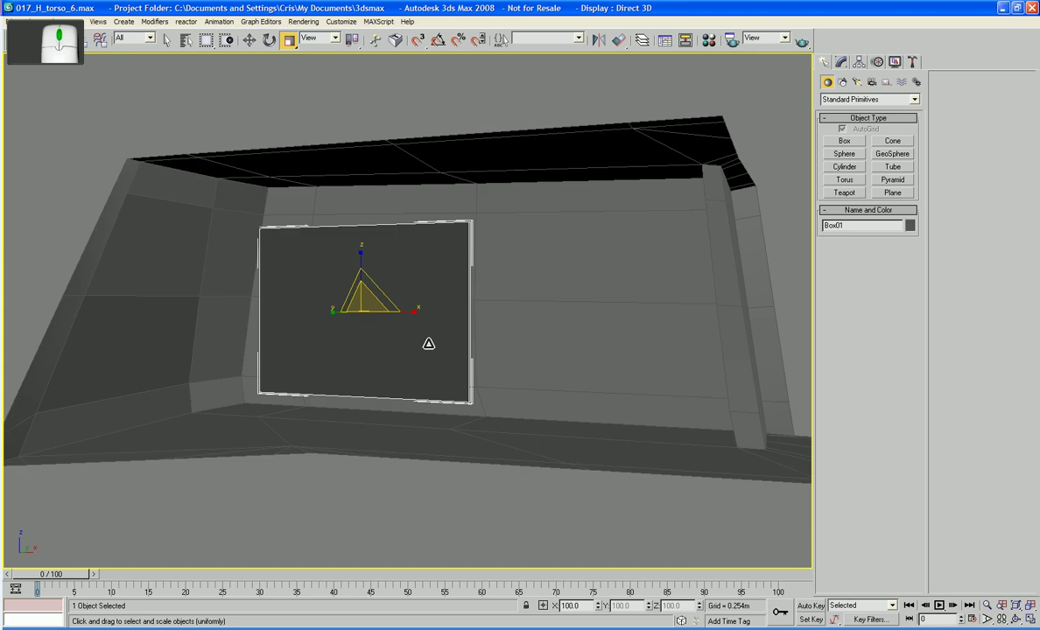
middle_click_drag(429, 345, 515, 303, "alt")
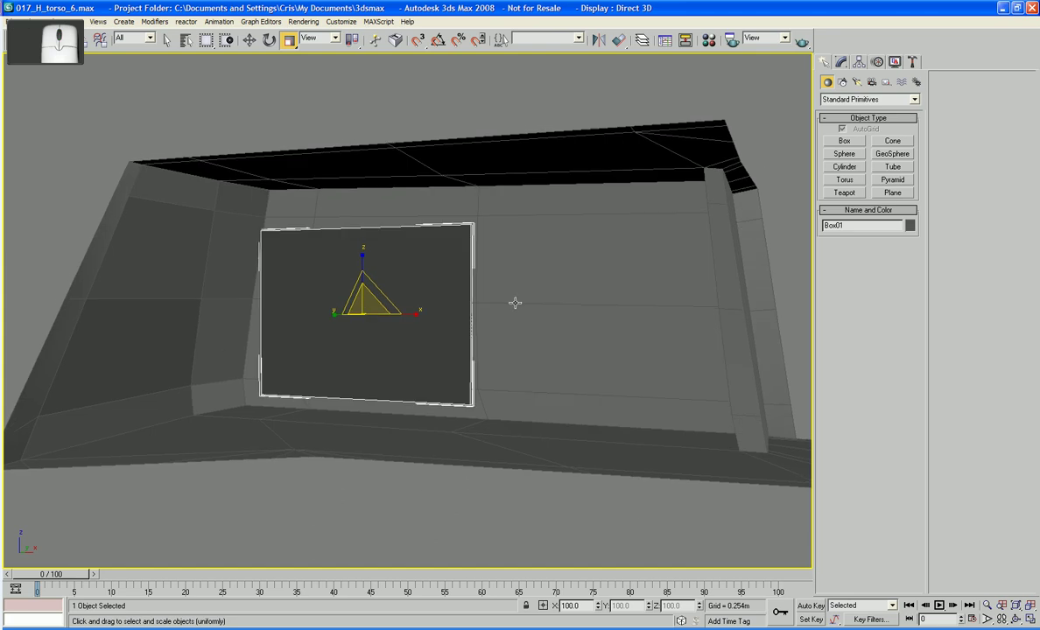
left_click(845, 155)
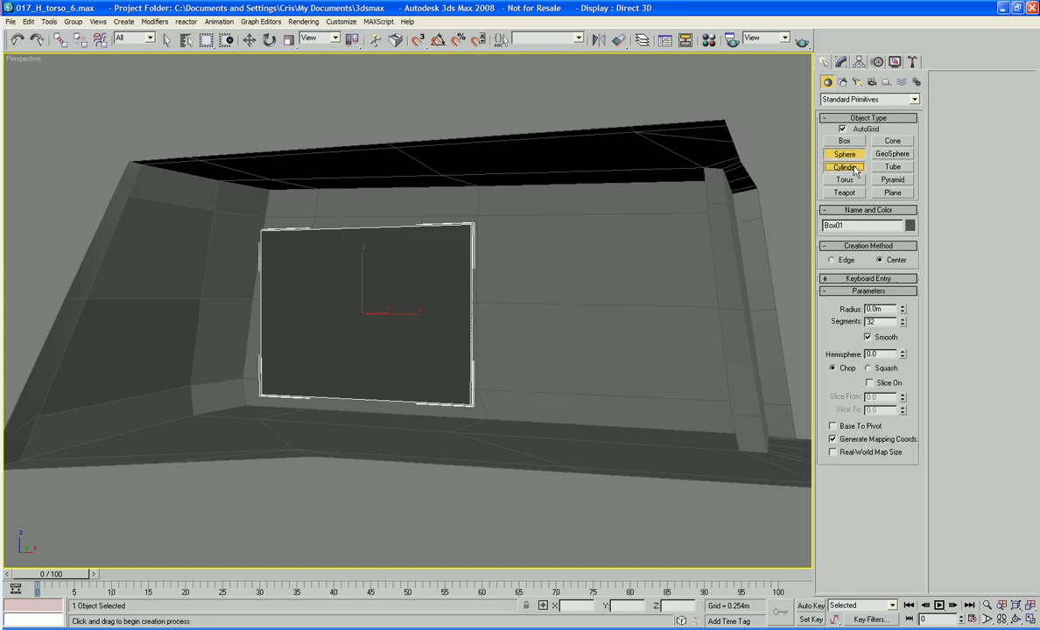
left_click(851, 167)
left_click_drag(391, 318, 406, 386)
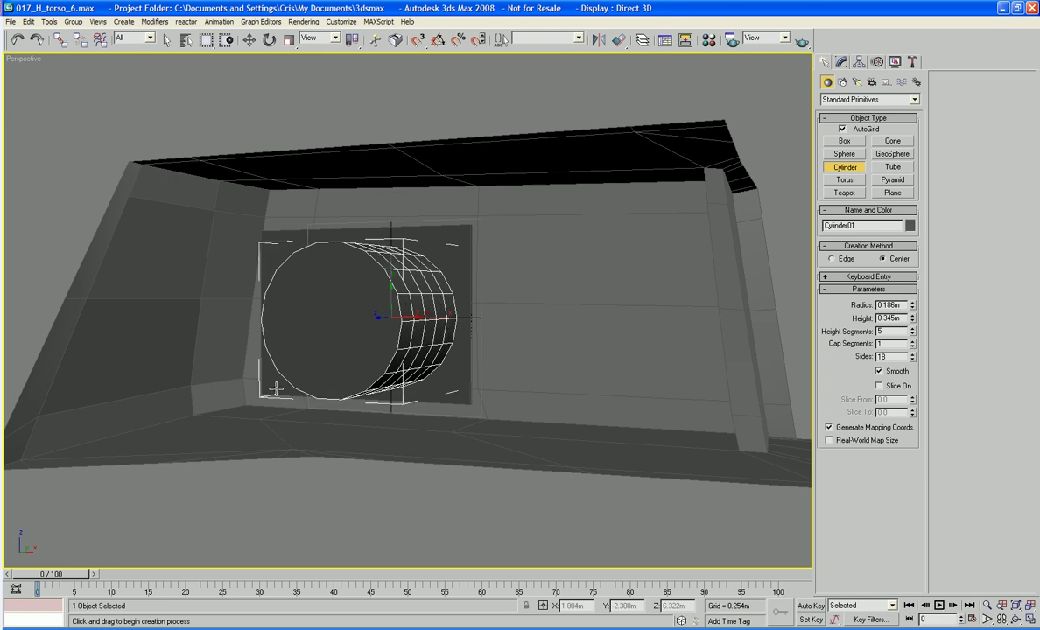
middle_click_drag(299, 388, 421, 449, "alt")
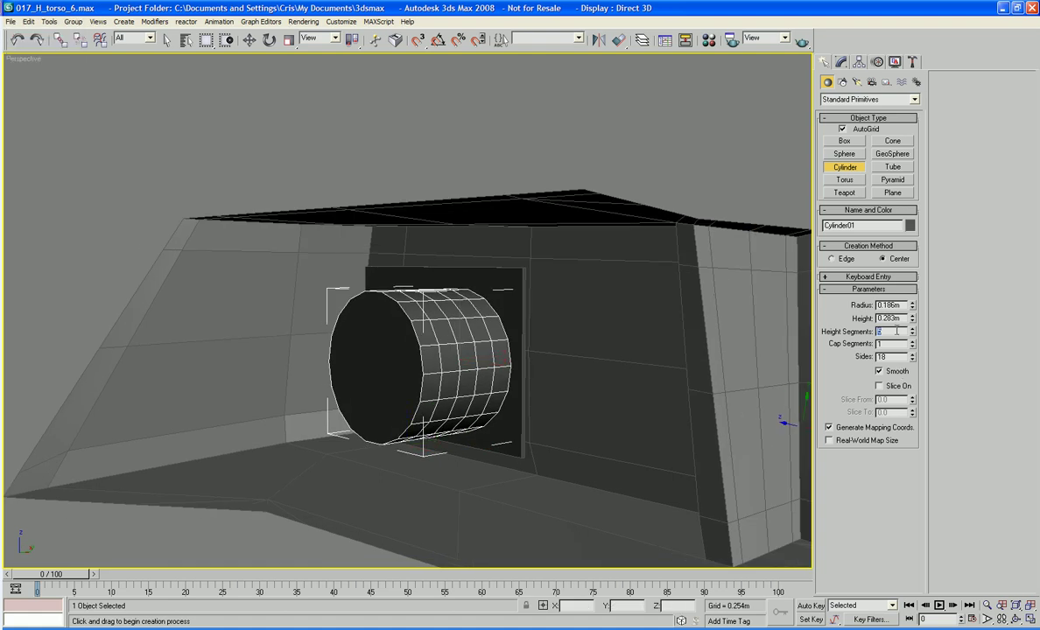
Set the cylinder to 1 height segment and 33 sides, and convert it to an Editable Poly
type("01")
key("Tab")
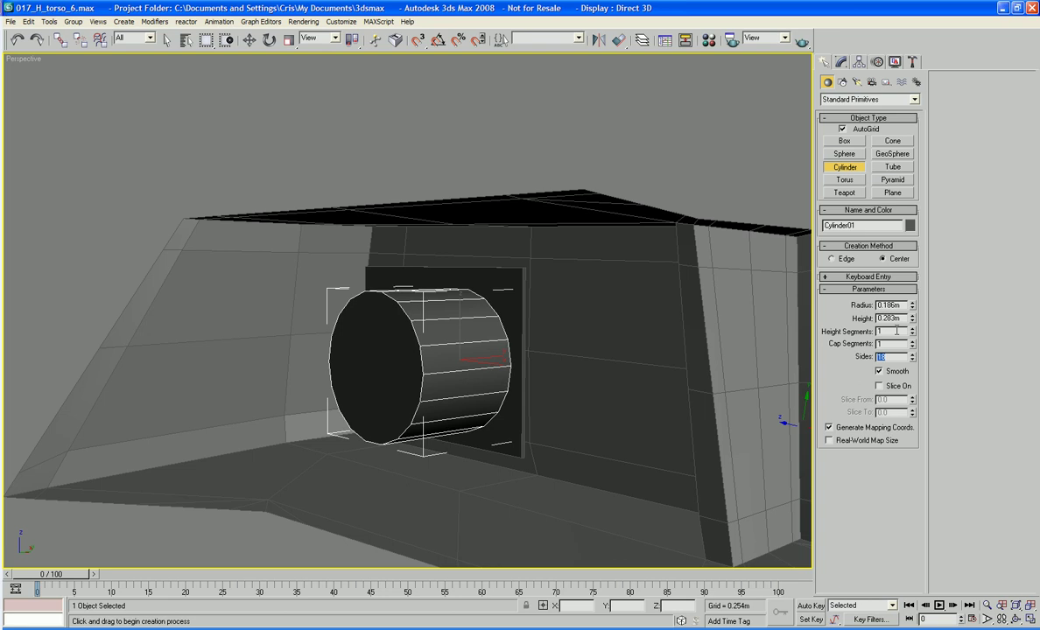
type("33")
key("Tab")
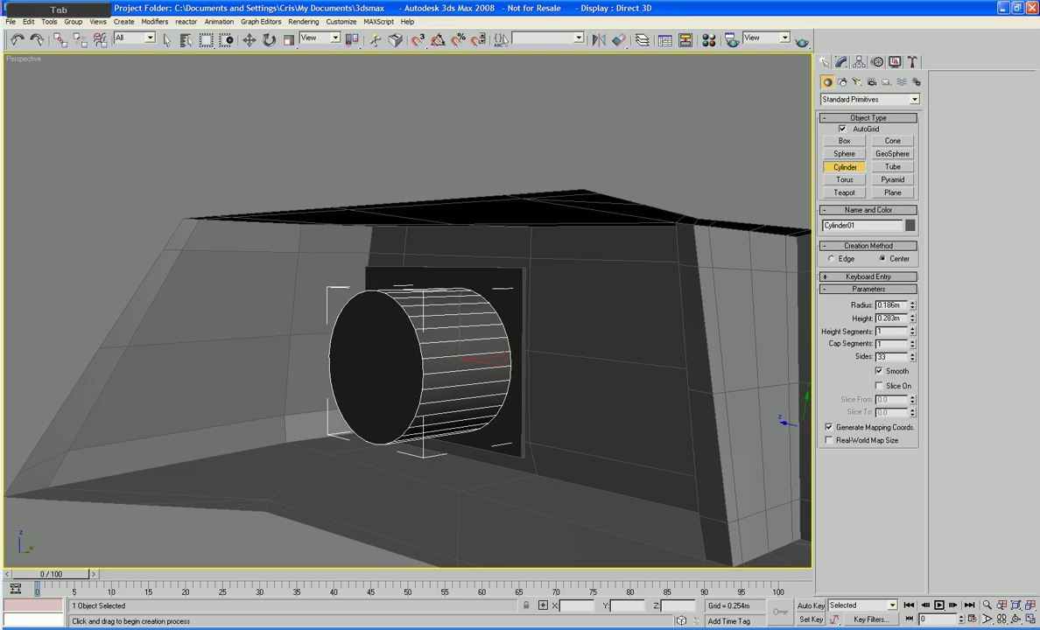
right_click(455, 393)
right_click(455, 393)
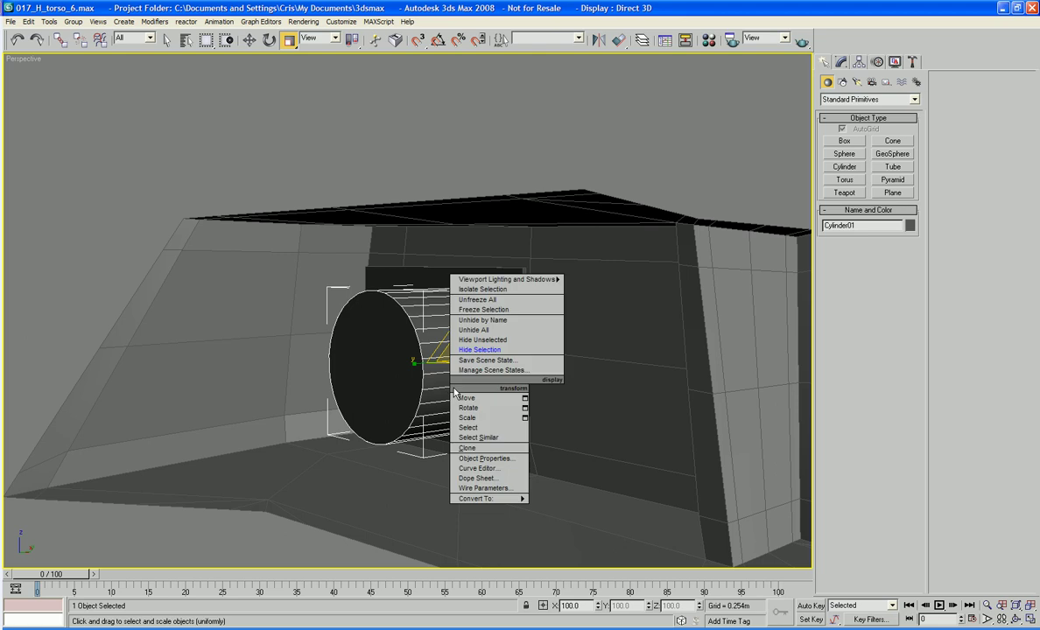
mouse_move(508, 498)
left_click(558, 506)
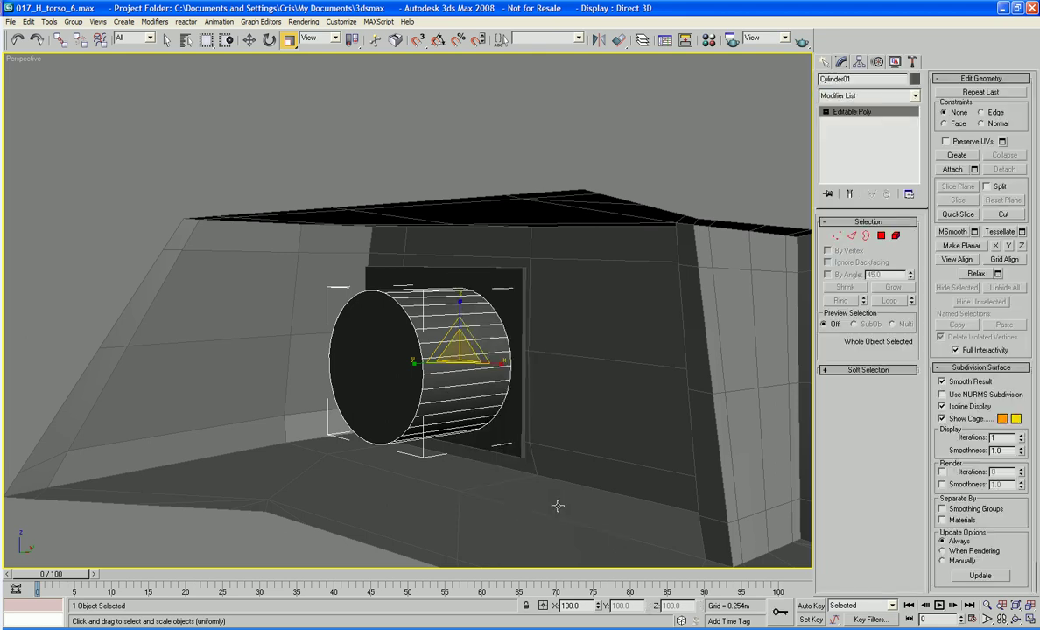
Inset the cylinder's front cap polygon to form a narrow ring, and bevel the inner disc slightly inward
middle_click_drag(426, 418, 486, 434, "alt")
scroll(486, 434, "up", 5)
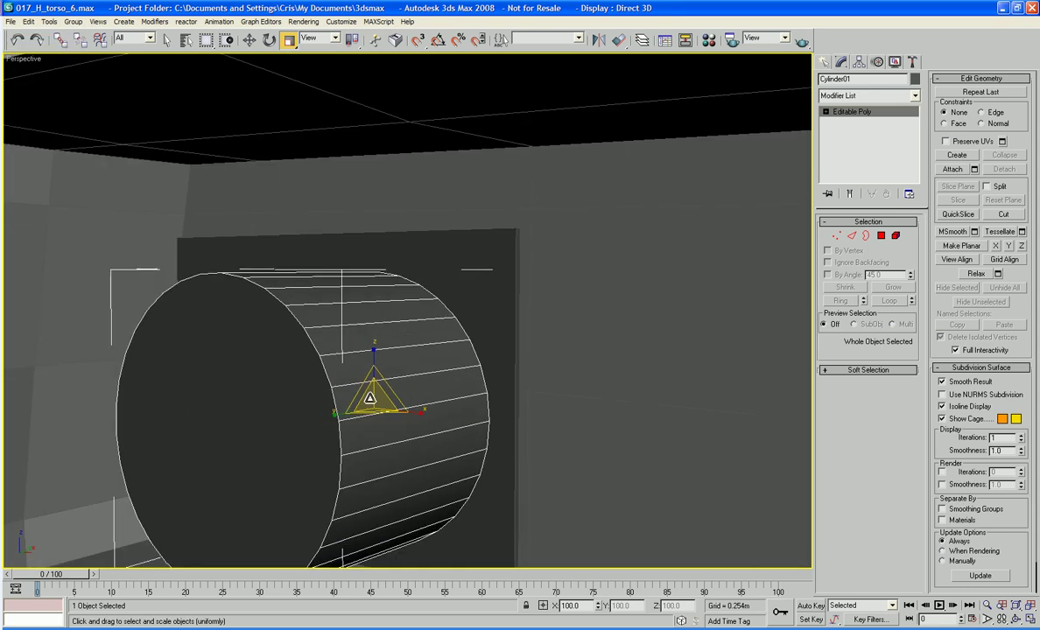
middle_click_drag(369, 399, 358, 345)
key("4")
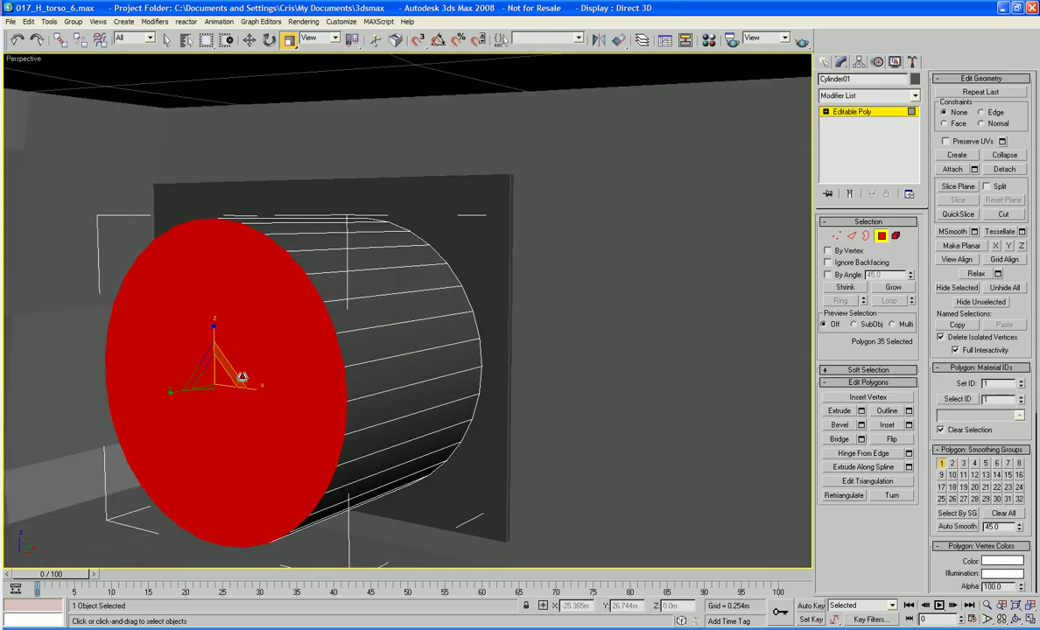
middle_click_drag(254, 373, 287, 317, "alt")
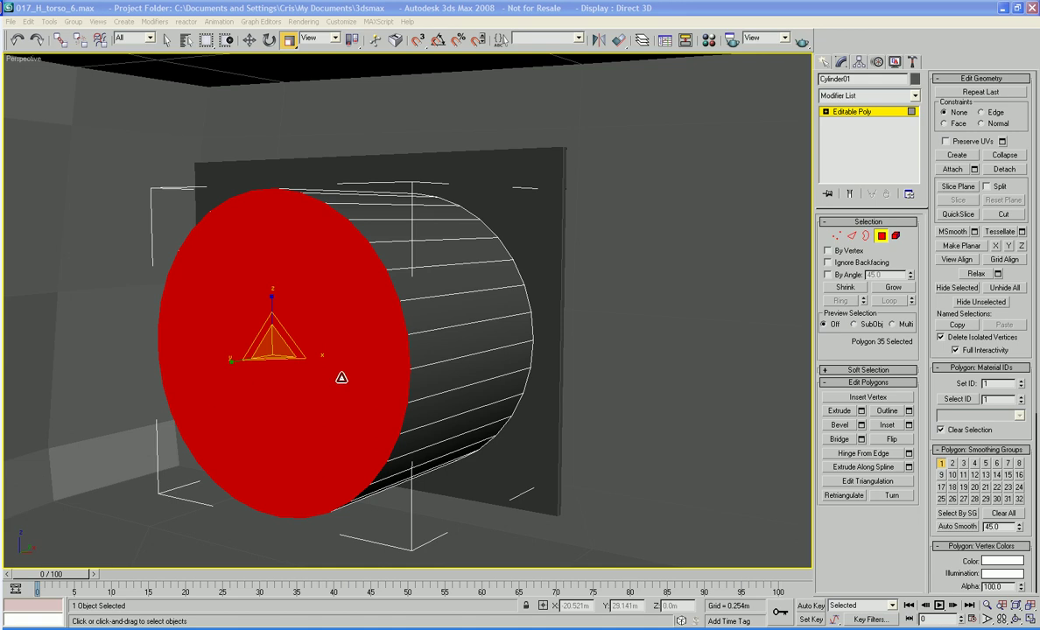
mouse_move(341, 377)
middle_mouse_down()
mouse_move(356, 378)
mouse_move(343, 386)
middle_mouse_up()
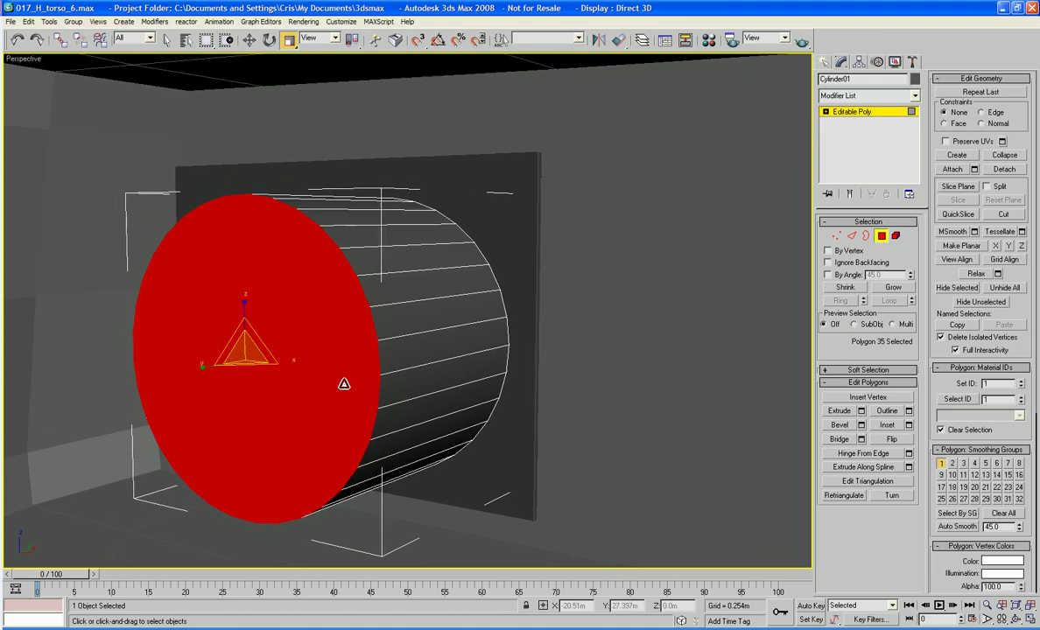
left_click(886, 426)
left_click_drag(308, 394, 330, 418)
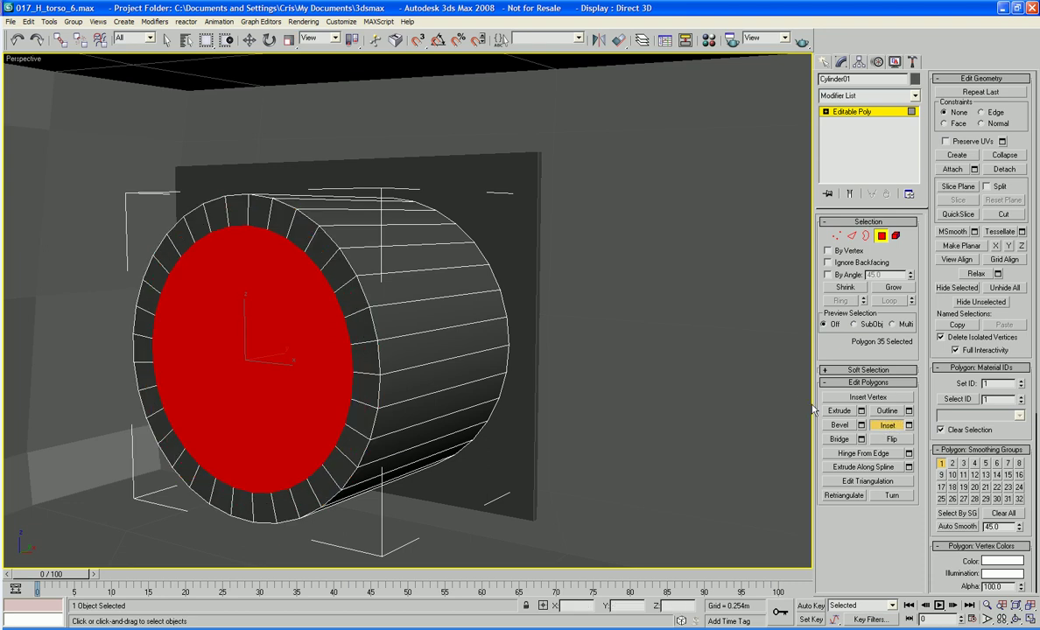
left_click(842, 426)
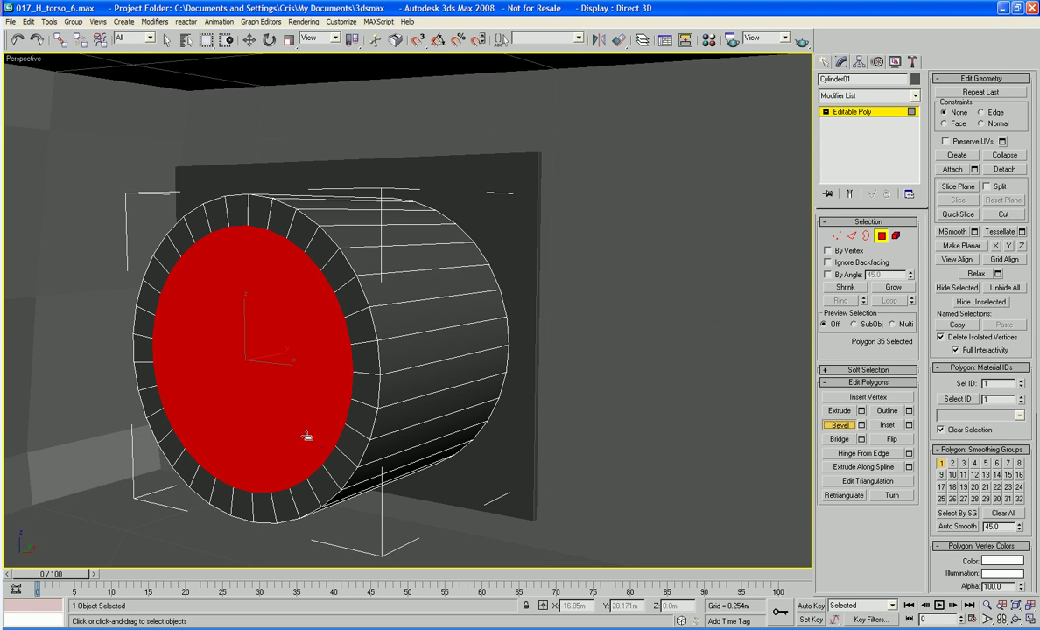
left_click_drag(283, 408, 314, 397)
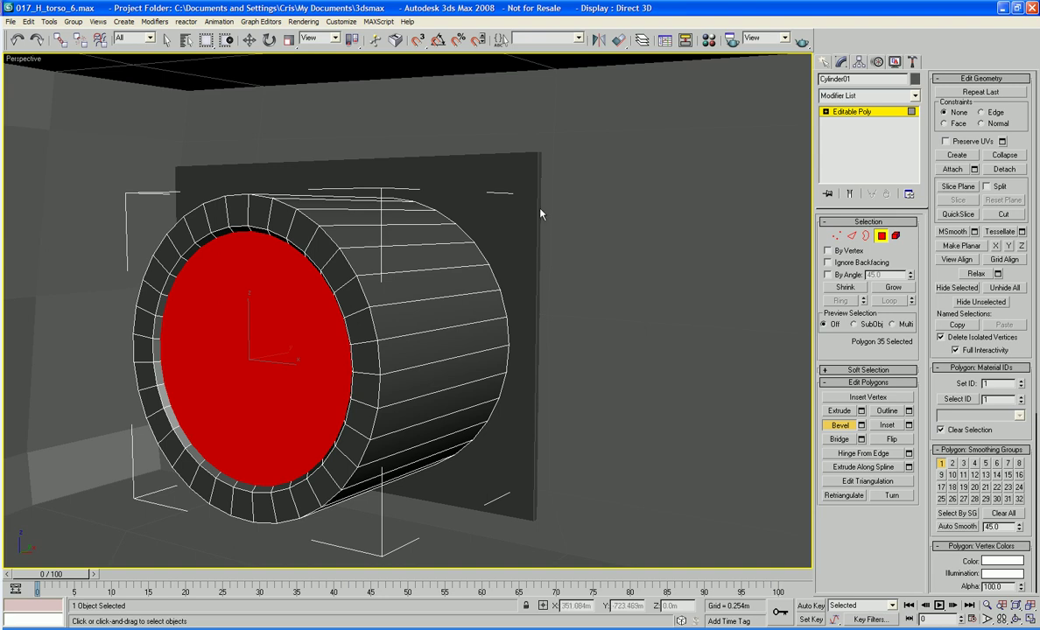
Select six adjacent polygons along the upper-right arc of the cylinder's front ring
middle_click_drag(262, 230, 360, 239, "alt")
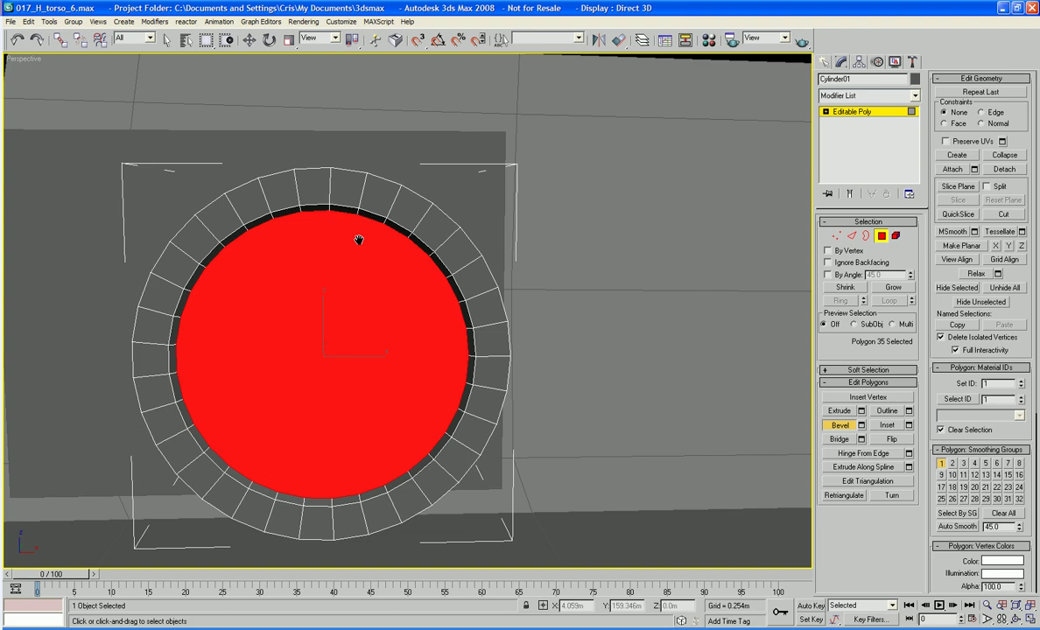
left_click(345, 185)
left_click(381, 193, "ctrl")
left_click(411, 209, "ctrl")
left_click(437, 230, "ctrl")
left_click(458, 253, "ctrl")
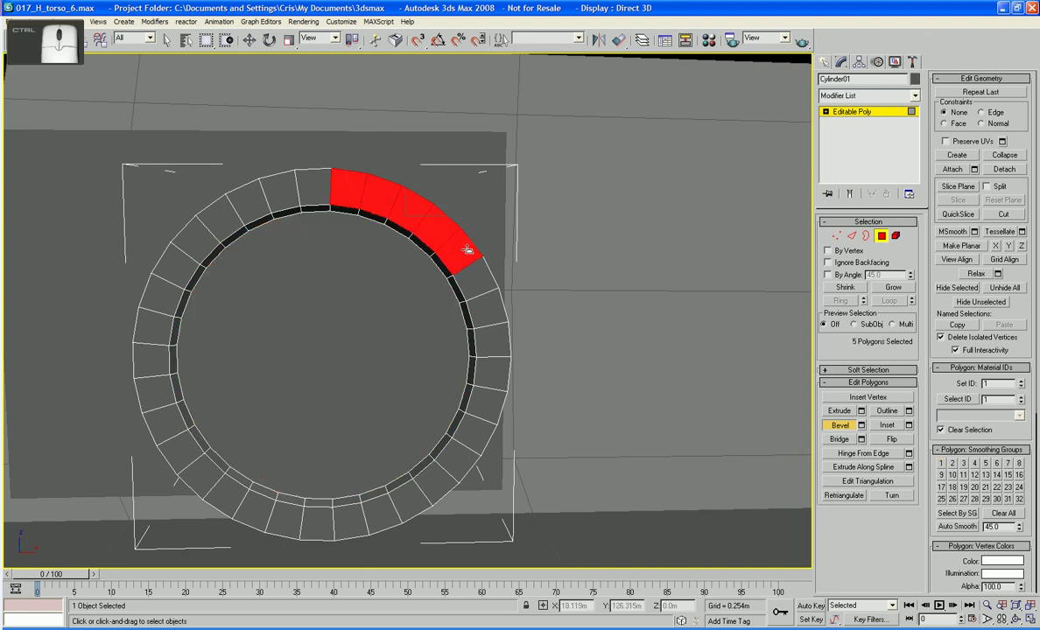
left_click(474, 282, "ctrl")
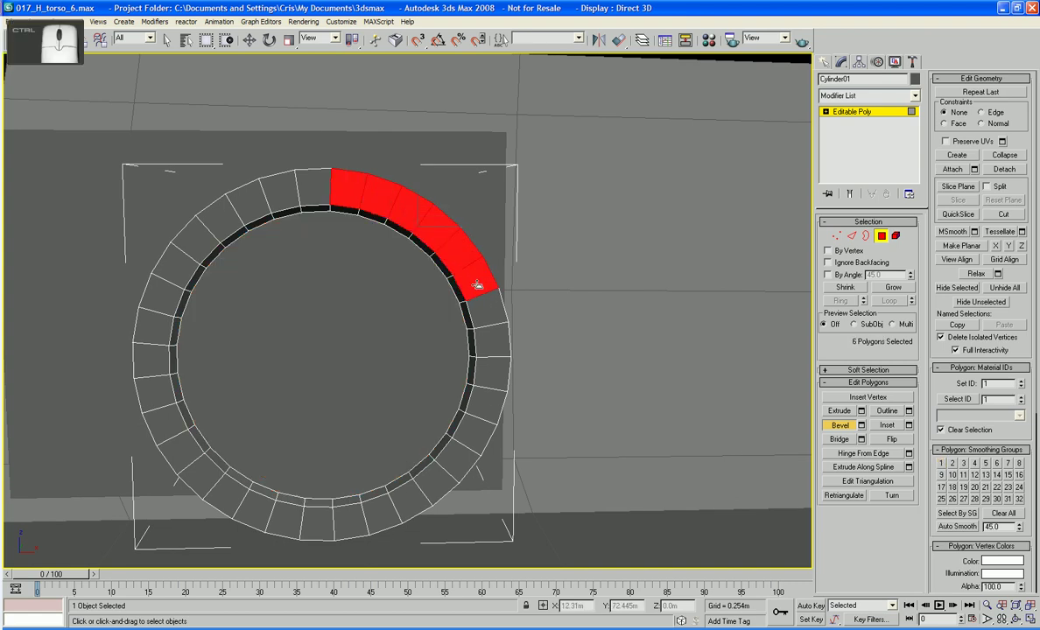
Add five adjacent polygons on the front ring's lower-right arc to the selection
left_click(473, 427, "ctrl")
left_click(449, 466, "ctrl")
left_click(428, 482, "ctrl")
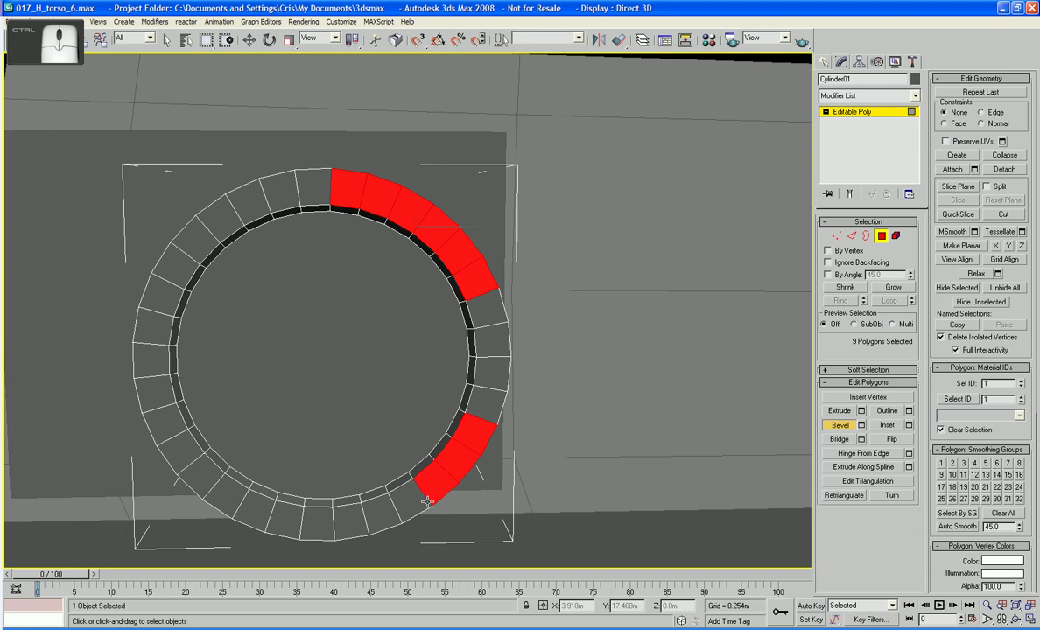
left_click(405, 496, "ctrl")
left_click(382, 501, "ctrl")
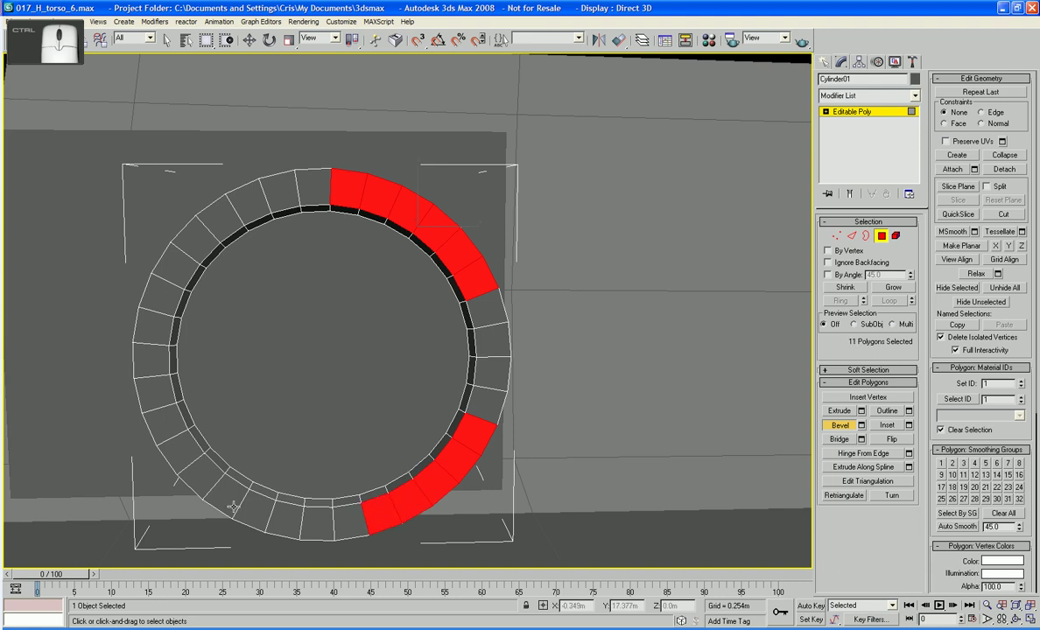
Add six adjacent polygons on the front ring's left and lower-left arc to the selection
left_click(200, 469, "ctrl")
left_click(182, 450, "ctrl")
left_click(167, 414, "ctrl")
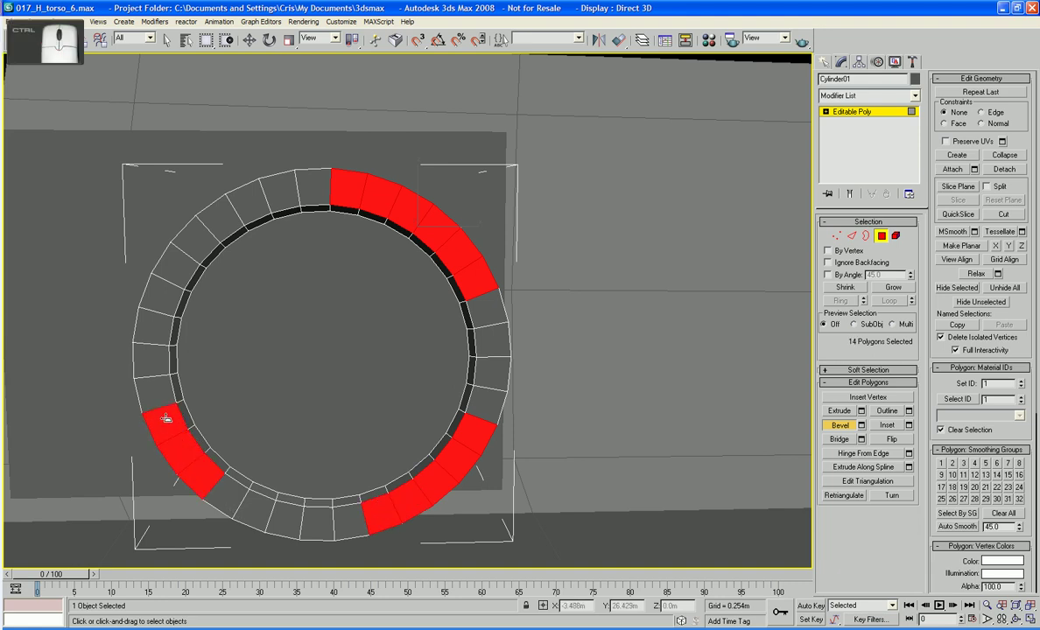
left_click(149, 375, "ctrl")
left_click(143, 344, "ctrl")
left_click(149, 333, "ctrl")
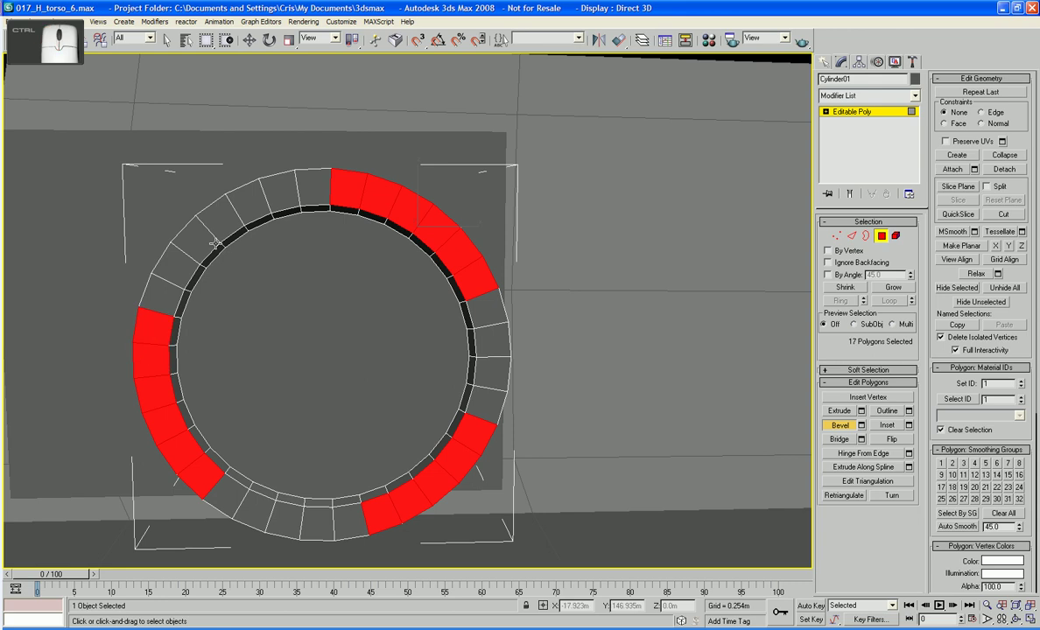
Extend the upper arc selection by one polygon leftward and shift the lower-right arc selection one polygon toward the ring's bottom
left_click(315, 195, "ctrl")
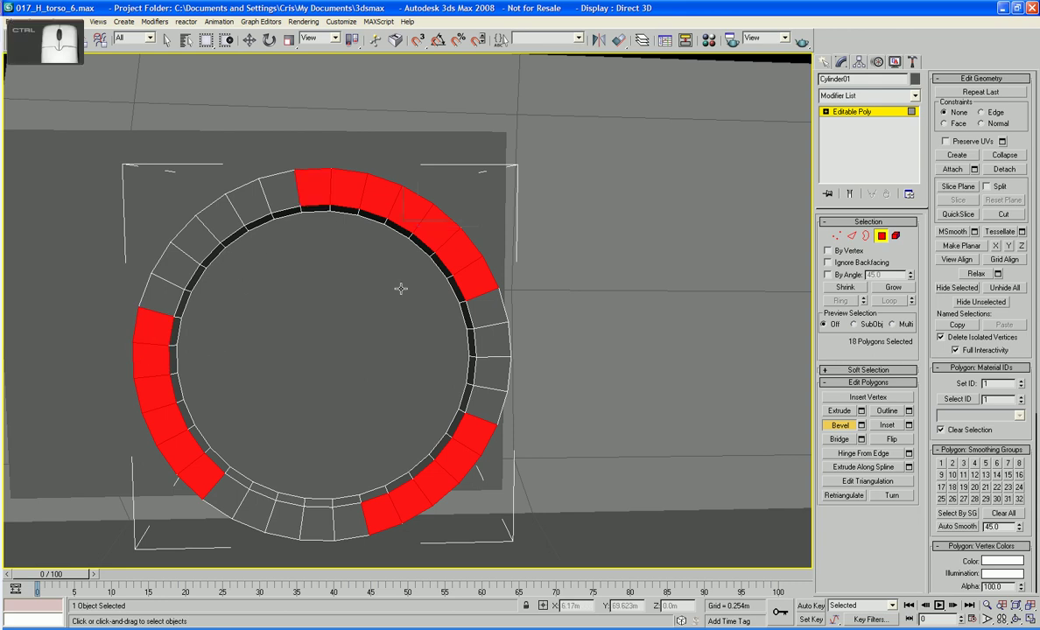
left_click(473, 429, "ctrl")
left_click(351, 525, "ctrl")
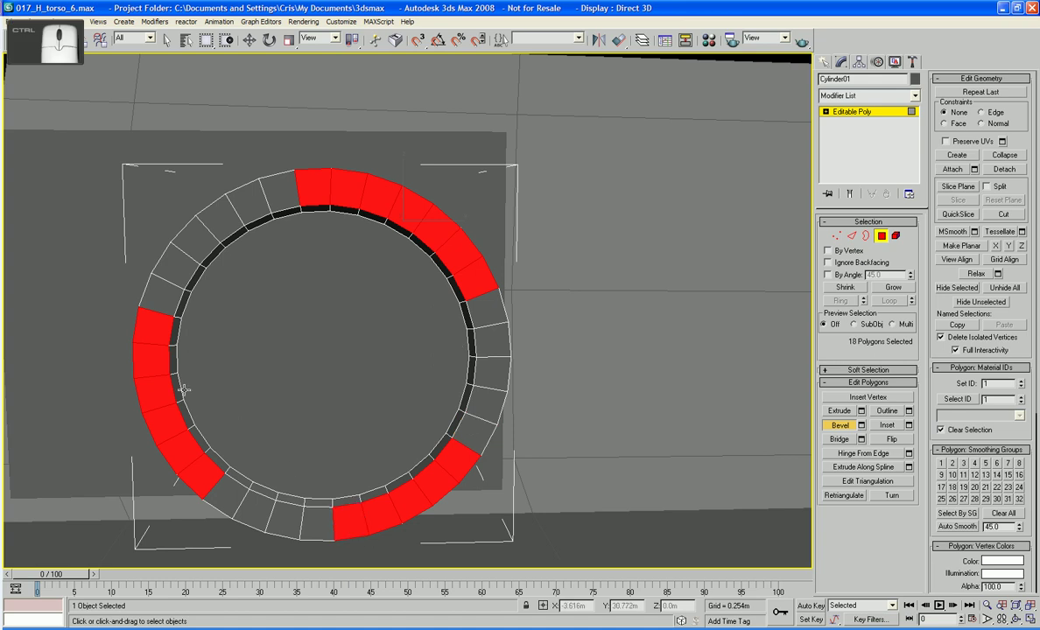
left_click(207, 476, "ctrl")
left_click(210, 482, "ctrl")
Extrude the three selected ring arcs slightly forward and bevel their front faces to a slightly smaller outline
middle_click_drag(208, 477, 312, 454, "alt")
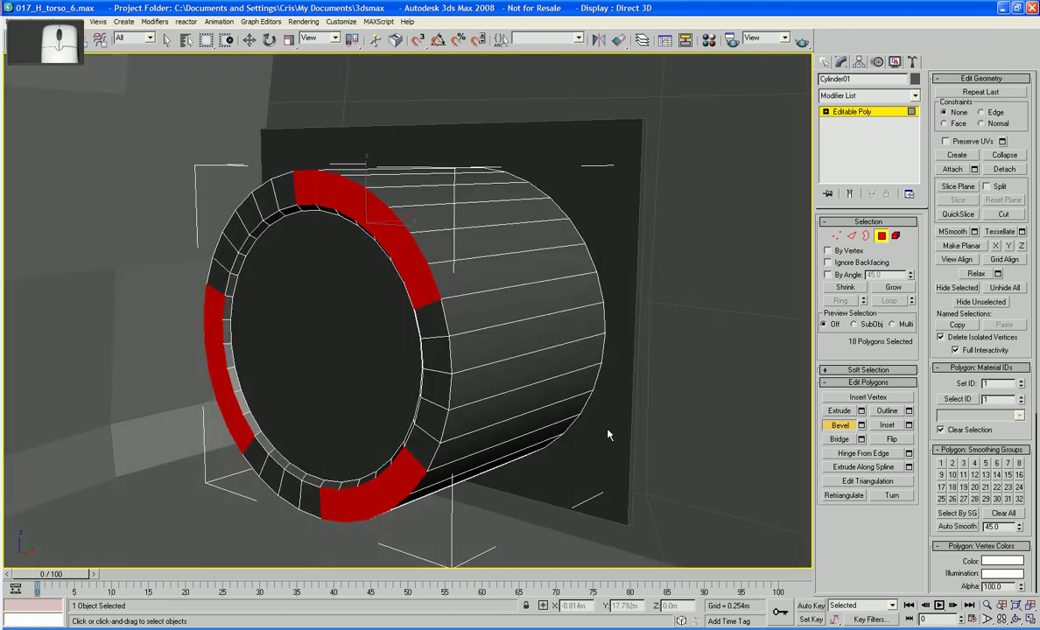
left_click(836, 411)
left_click_drag(421, 284, 420, 281)
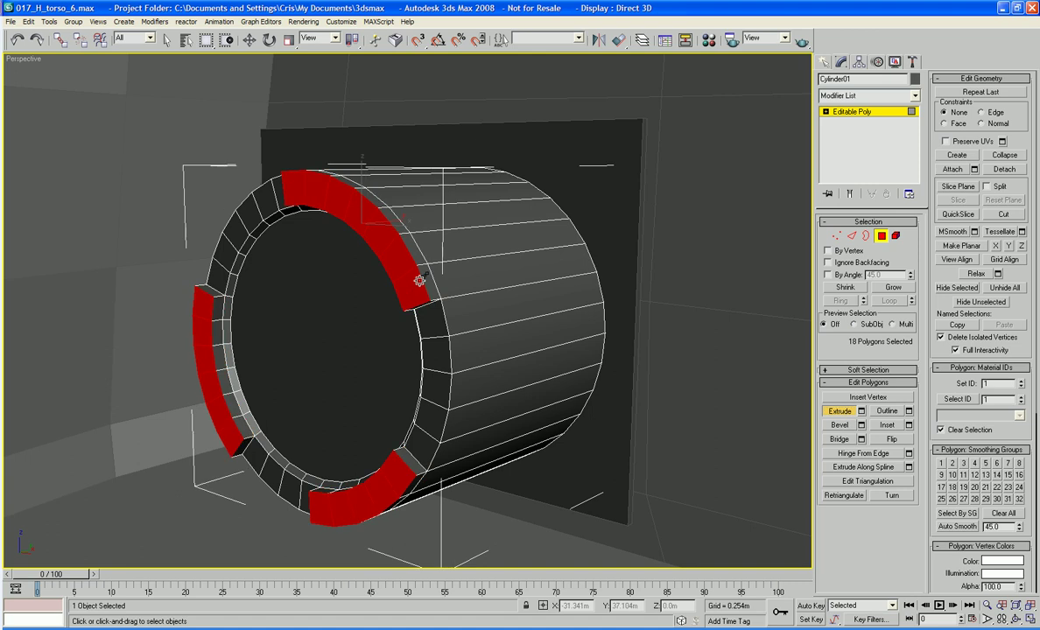
left_click(839, 424)
left_click_drag(405, 279, 404, 278)
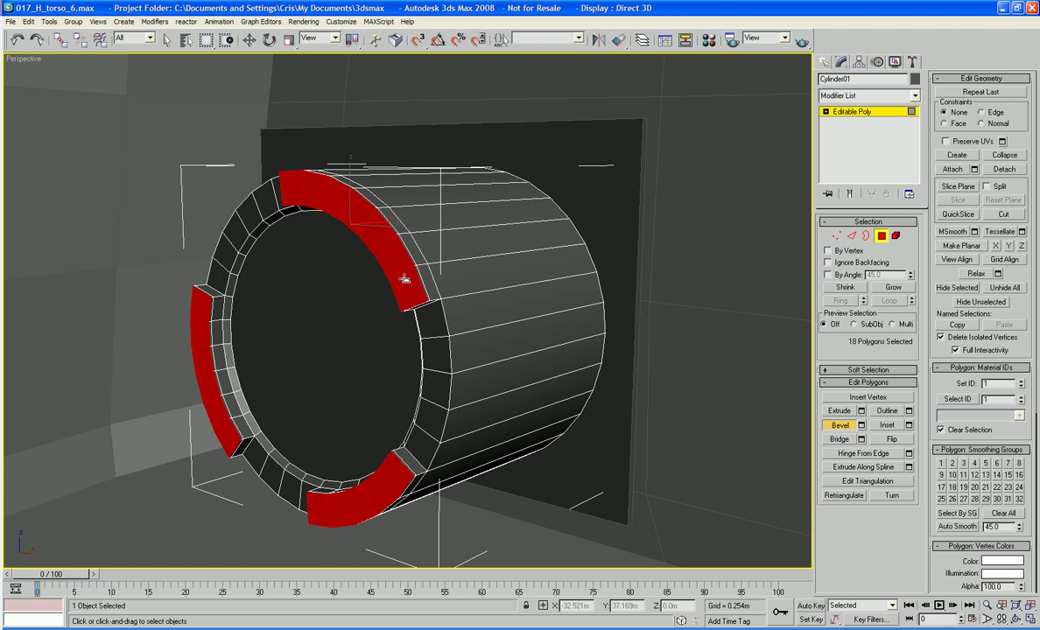
left_click(404, 278)
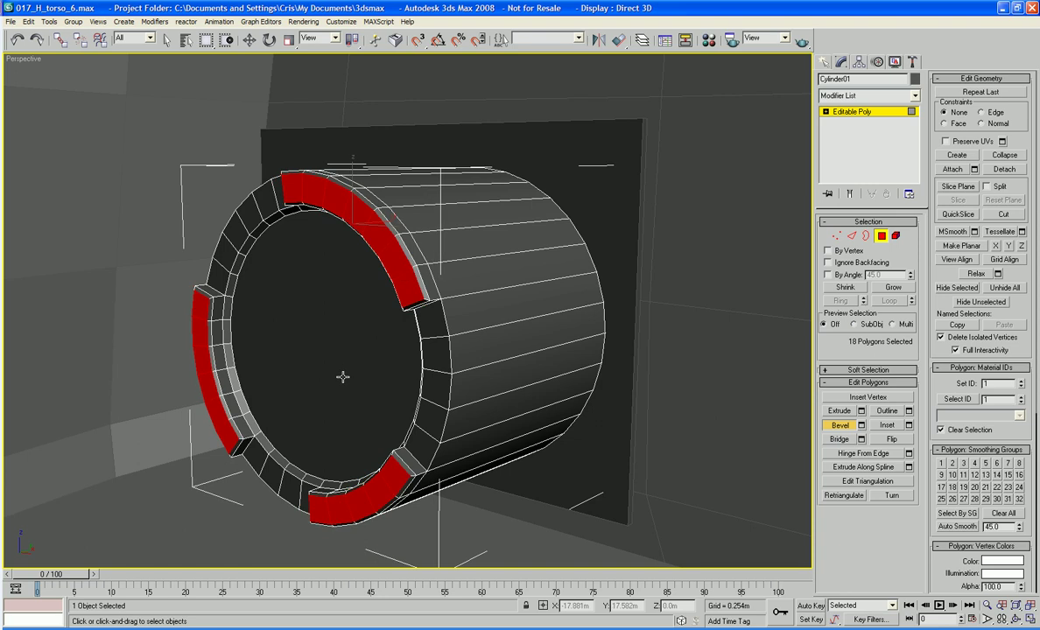
Select the inner disc of the front cap and bevel it deep into the cylinder to hollow it out
middle_click_drag(341, 377, 328, 351)
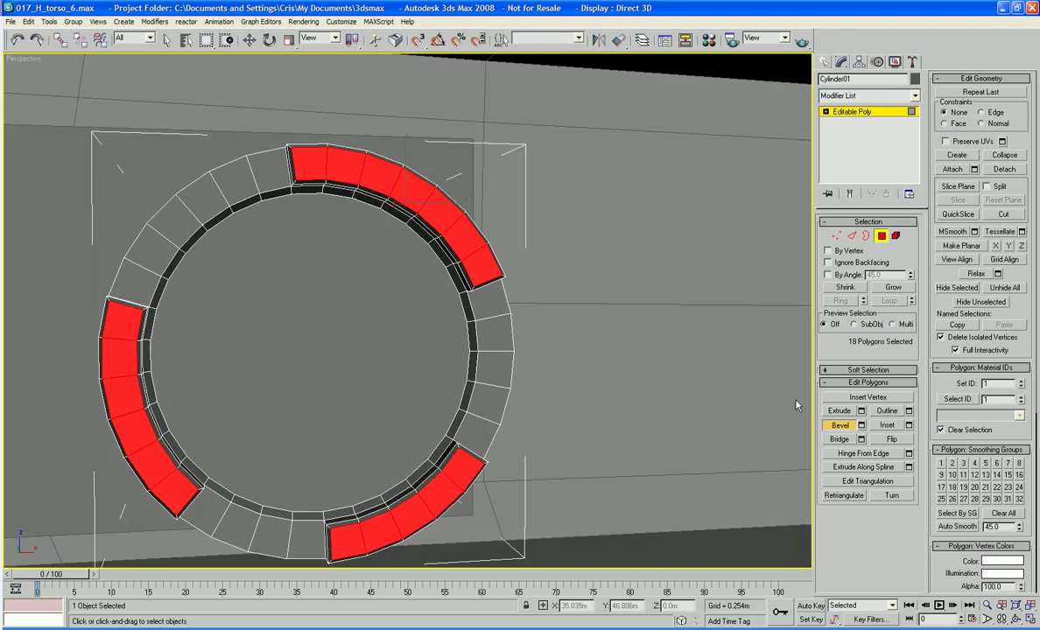
left_click(416, 402)
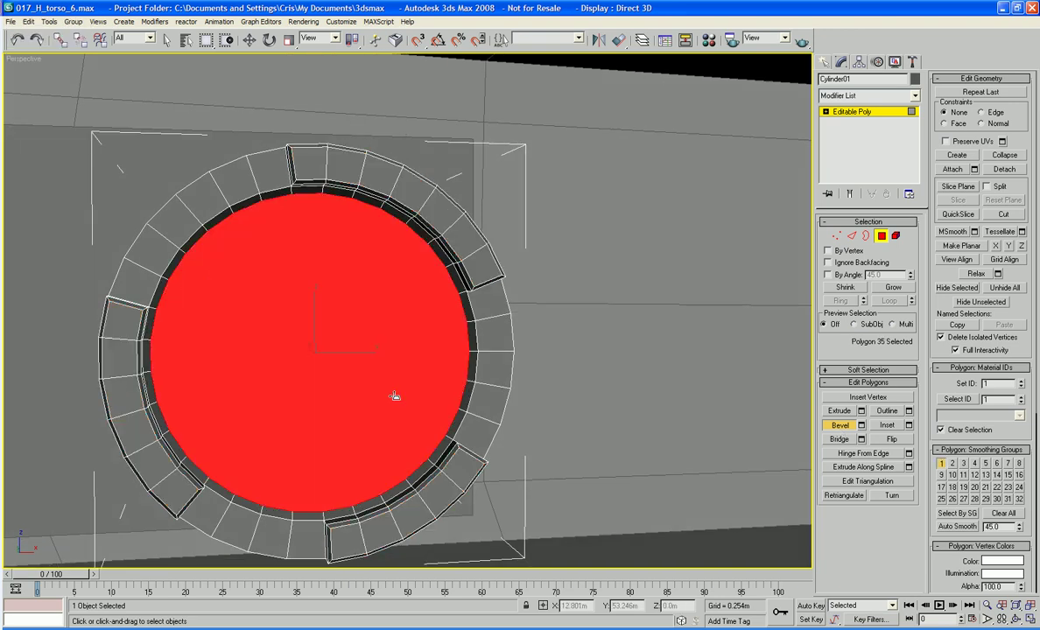
middle_click_drag(392, 395, 459, 385)
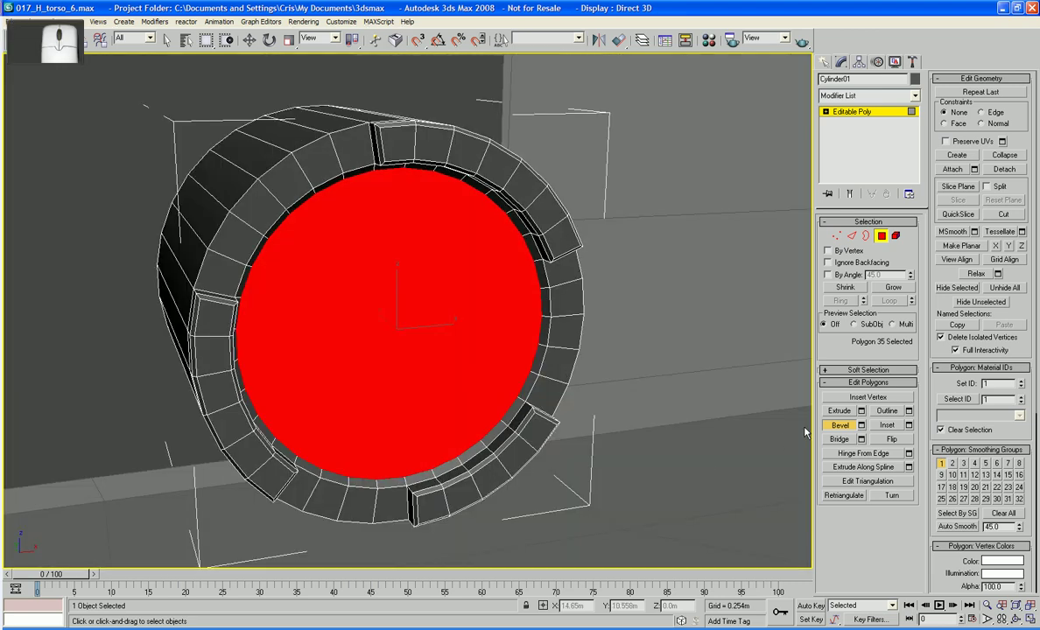
left_click(848, 427)
left_click_drag(375, 399, 406, 378)
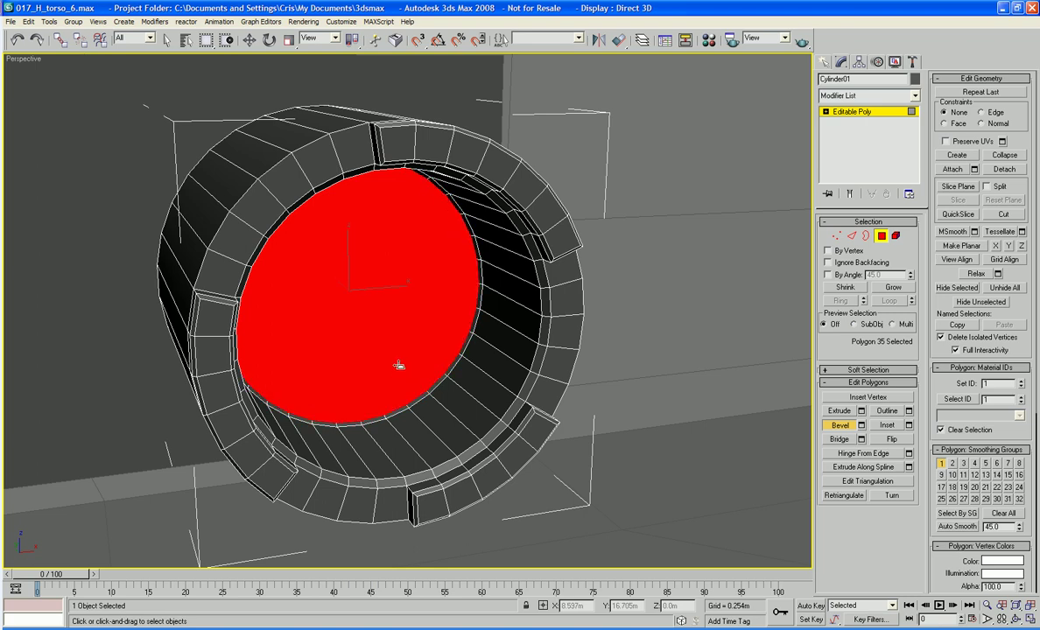
Bevel the recessed disc again to form a narrow inner rim, bringing it back toward the opening with a smaller outline
key("F2")
key("F2")
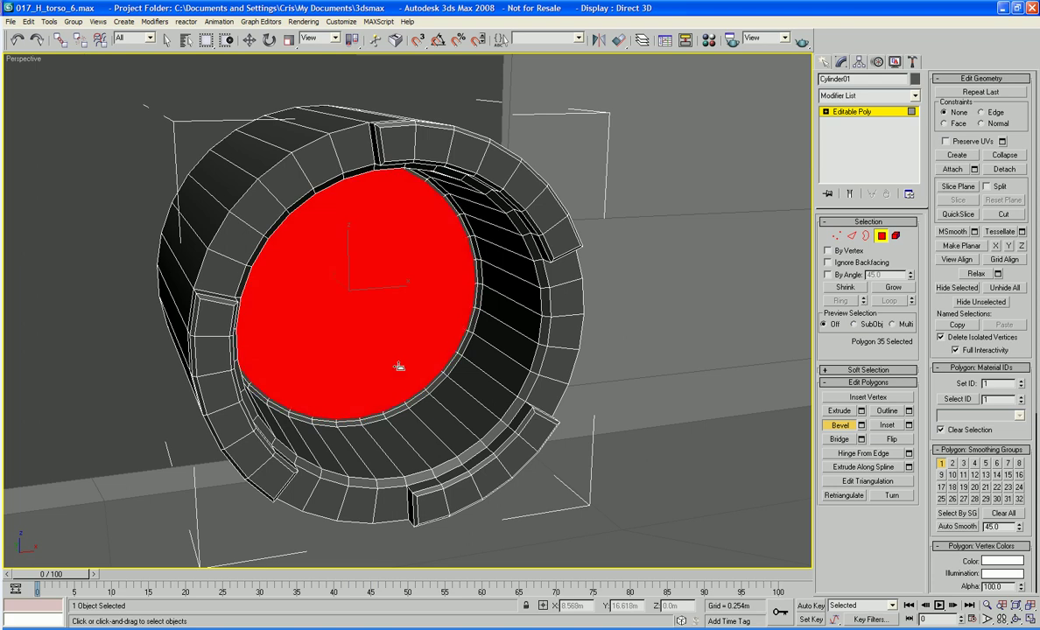
left_click_drag(398, 367, 364, 350)
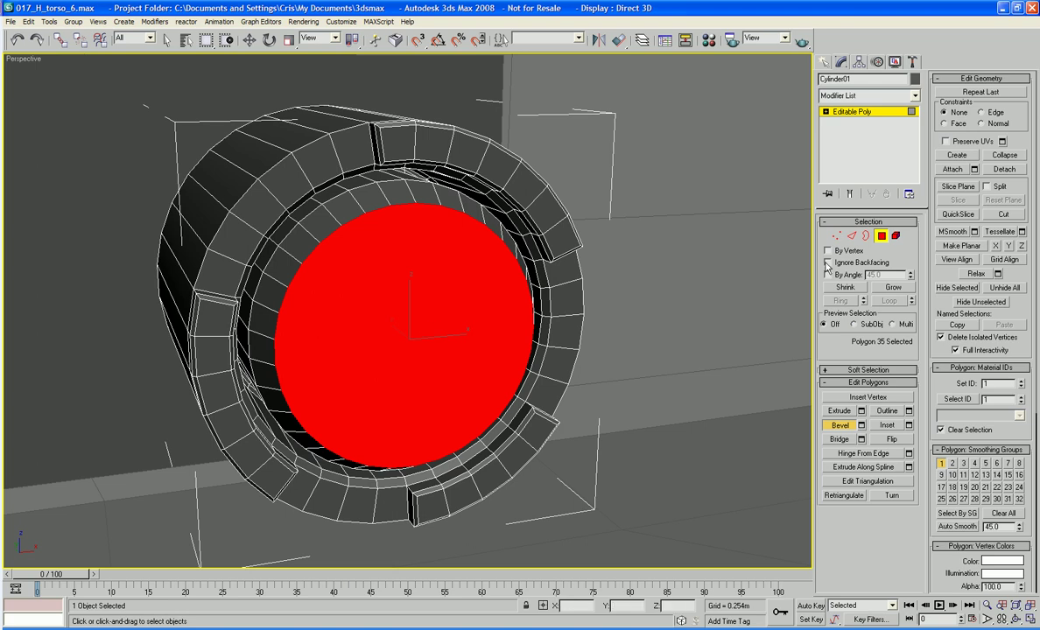
Select the edge loop around the inner disc's raised rim and chamfer it by 0.006 m
left_click(851, 236)
left_click(273, 221)
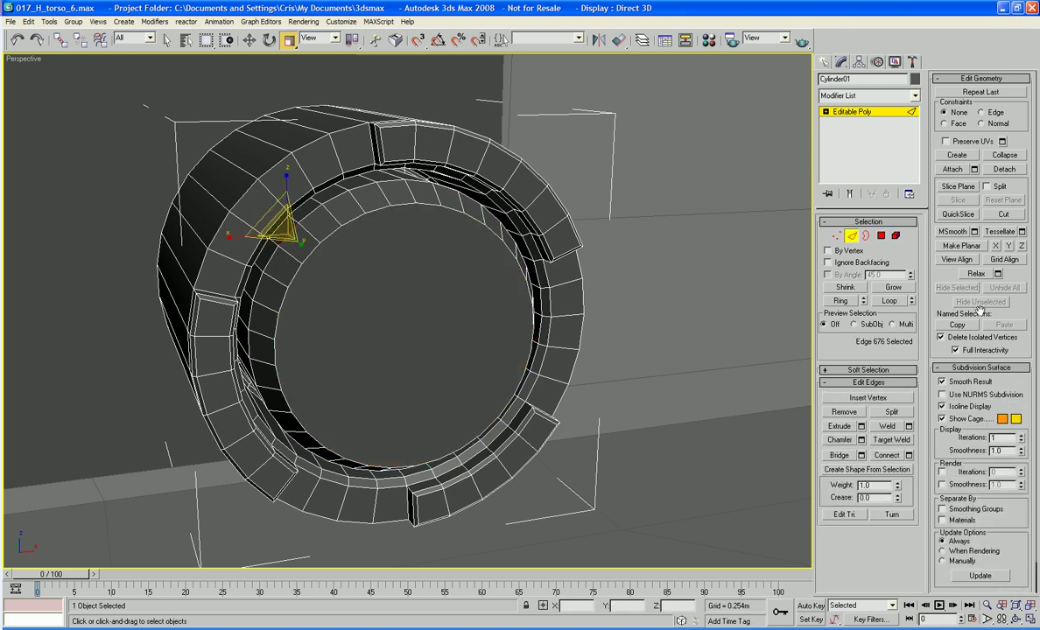
left_click(888, 300)
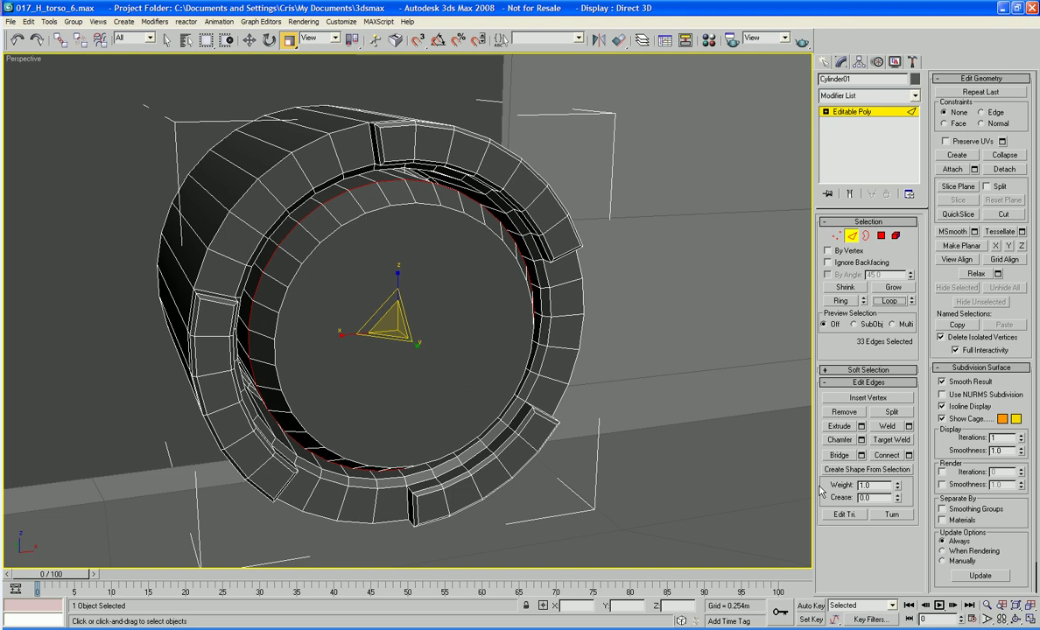
left_click(861, 440)
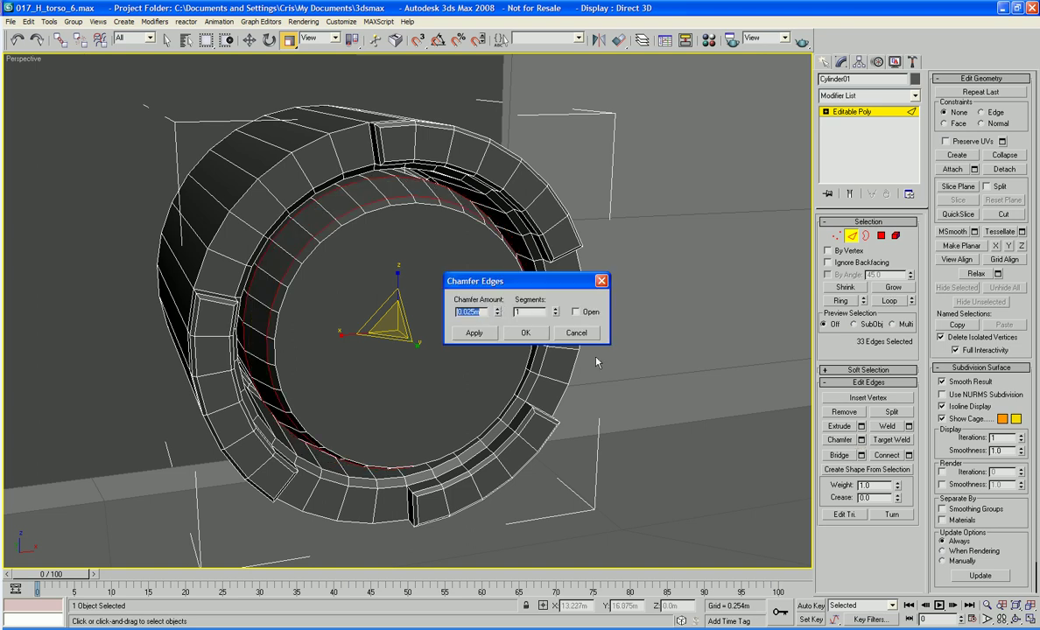
left_click_drag(498, 312, 501, 357)
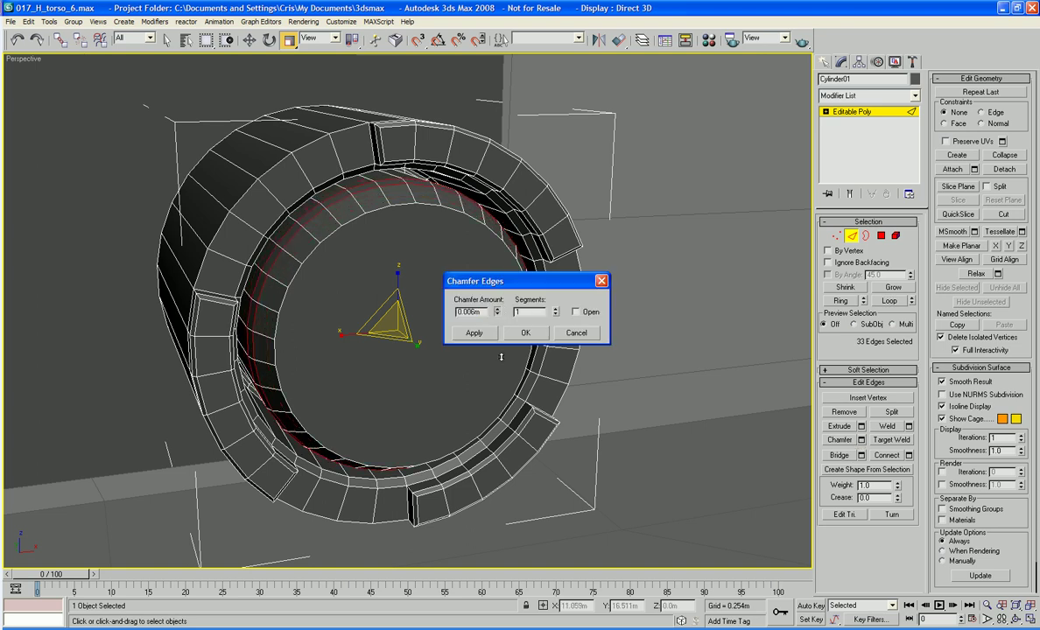
left_click(470, 331)
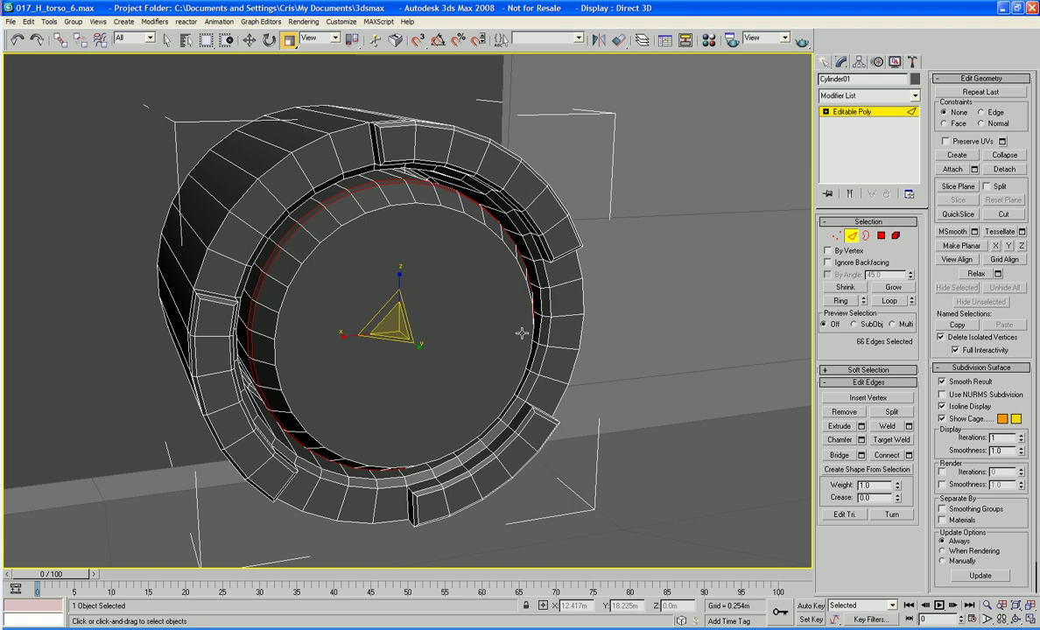
Convert the chamfered edges to a polygon selection, shrink it to the thin strip, and extrude it -0.003 m by Local Normal
left_click(881, 236, "ctrl")
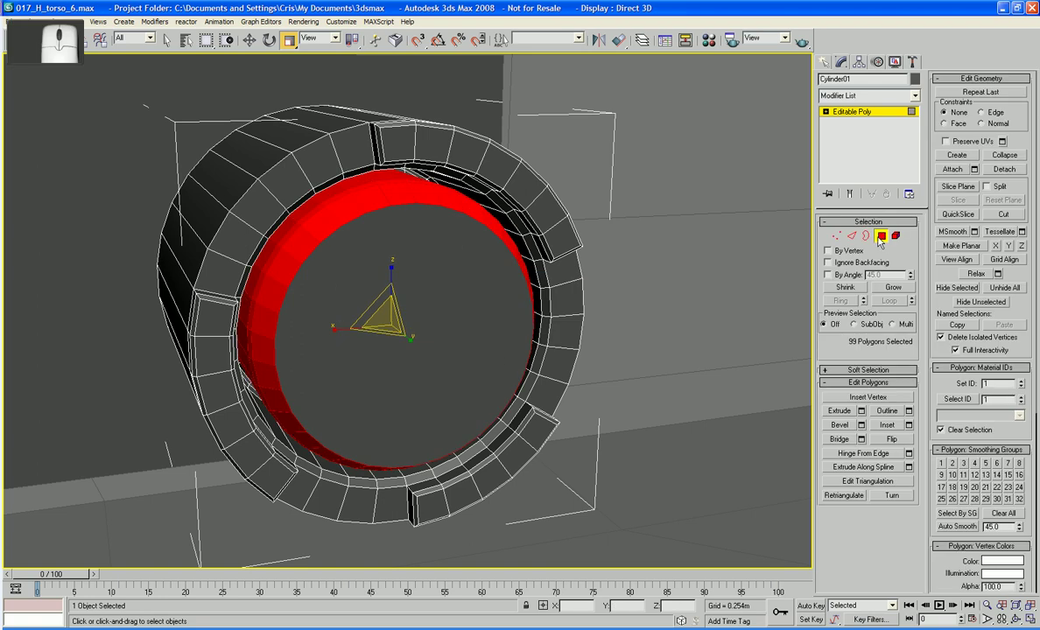
left_click(845, 287)
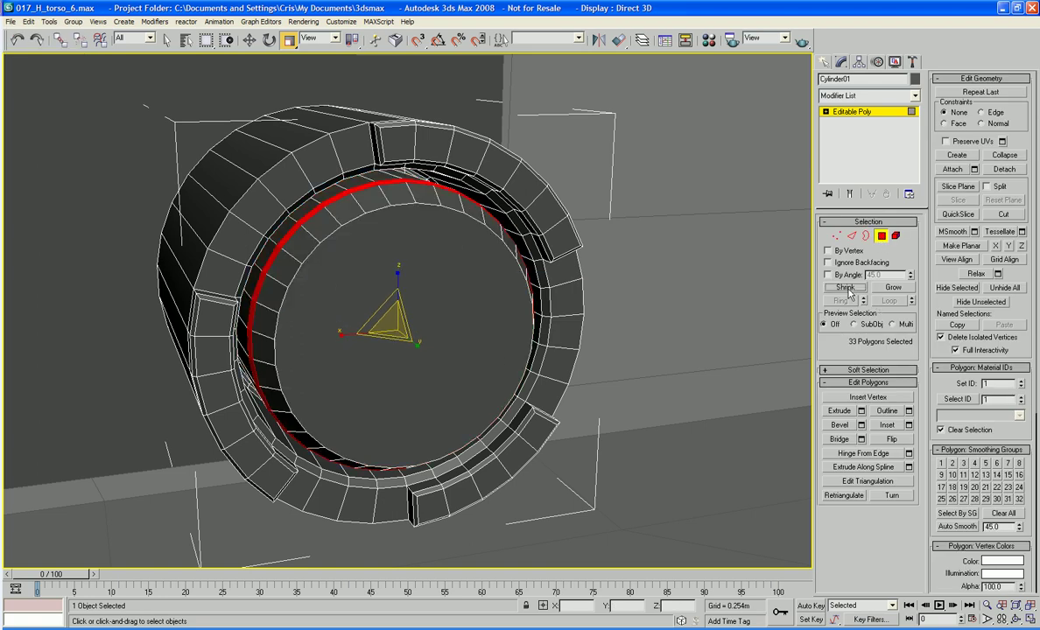
left_click(862, 413)
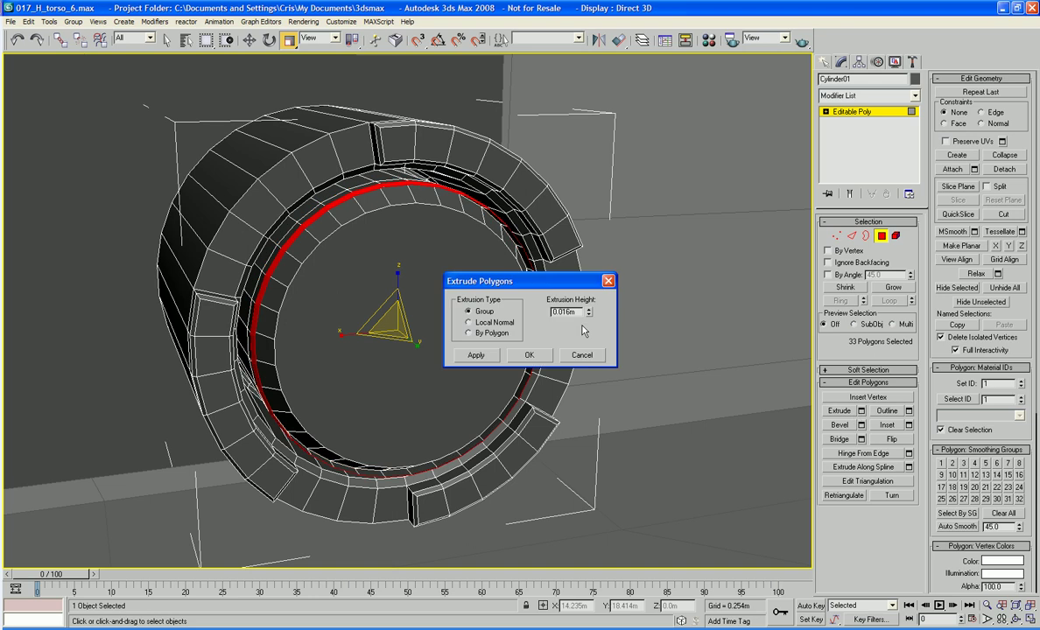
left_click(469, 332)
left_click(470, 322)
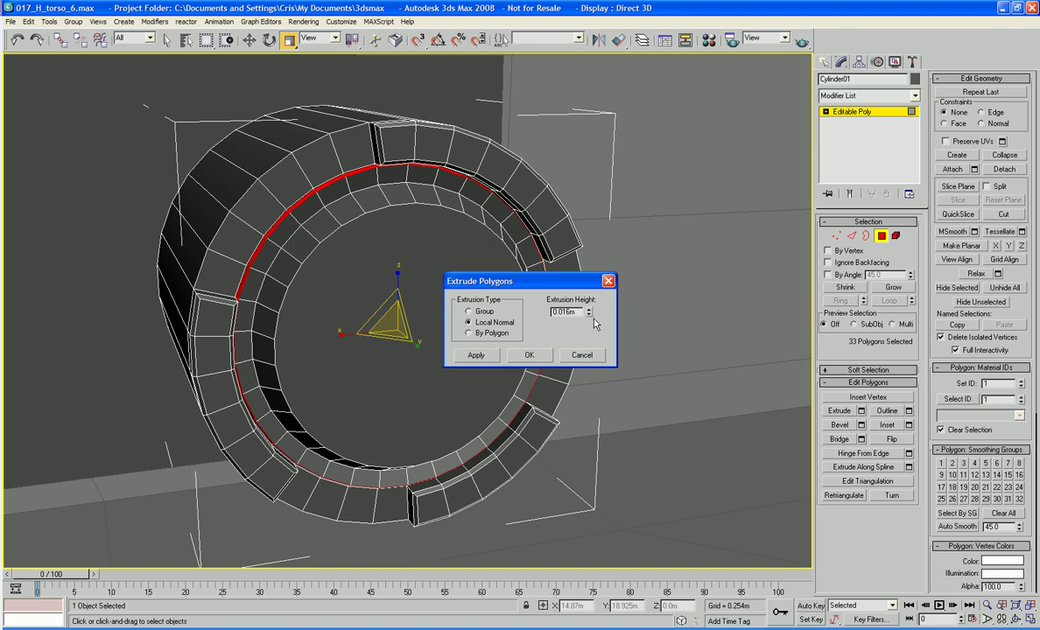
left_click_drag(589, 313, 587, 357)
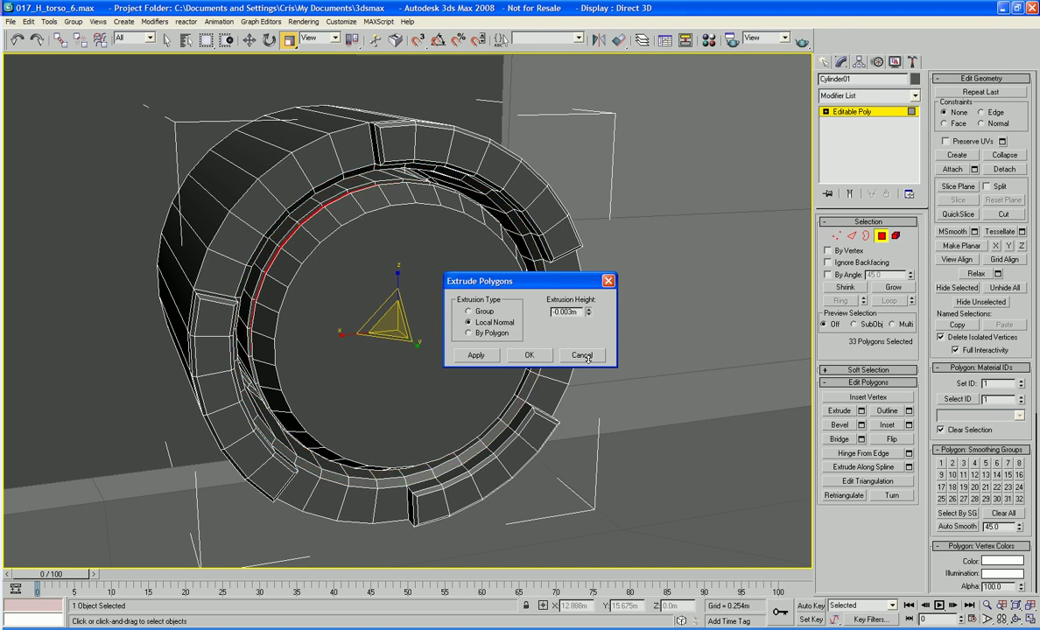
left_click(528, 355)
Cut a nearly horizontal edge across the full width of the cylinder's inner disc in the front view
mouse_move(416, 374)
middle_mouse_down()
mouse_move(420, 384)
mouse_move(405, 364)
middle_mouse_up()
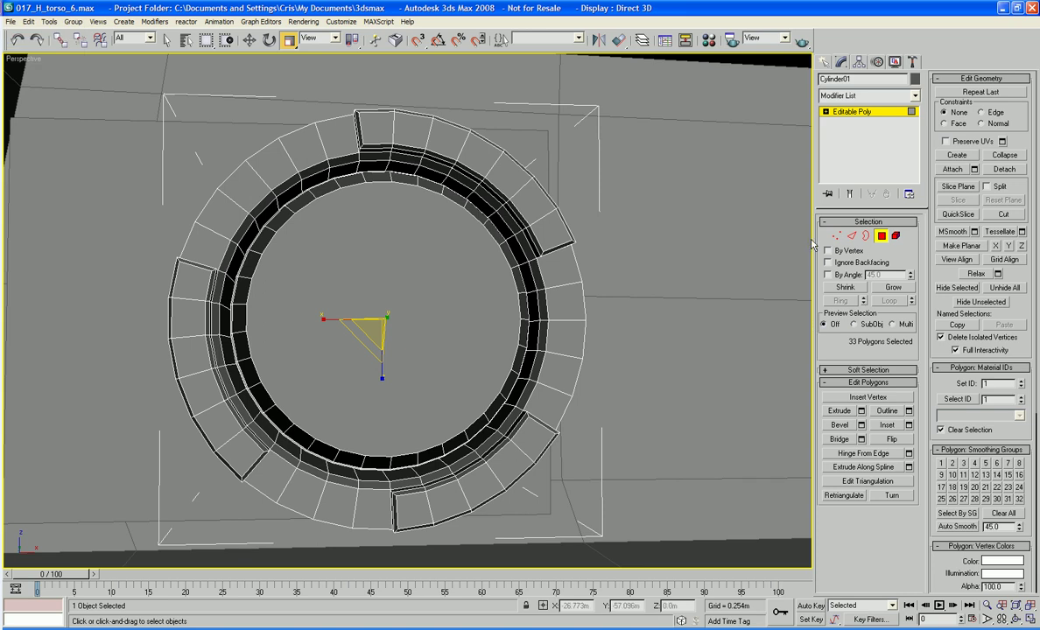
left_click(475, 312)
mouse_move(474, 313)
middle_mouse_down("alt")
mouse_move(491, 325)
mouse_move(473, 316)
middle_mouse_up("alt")
scroll(492, 324, "up", 3)
key("l")
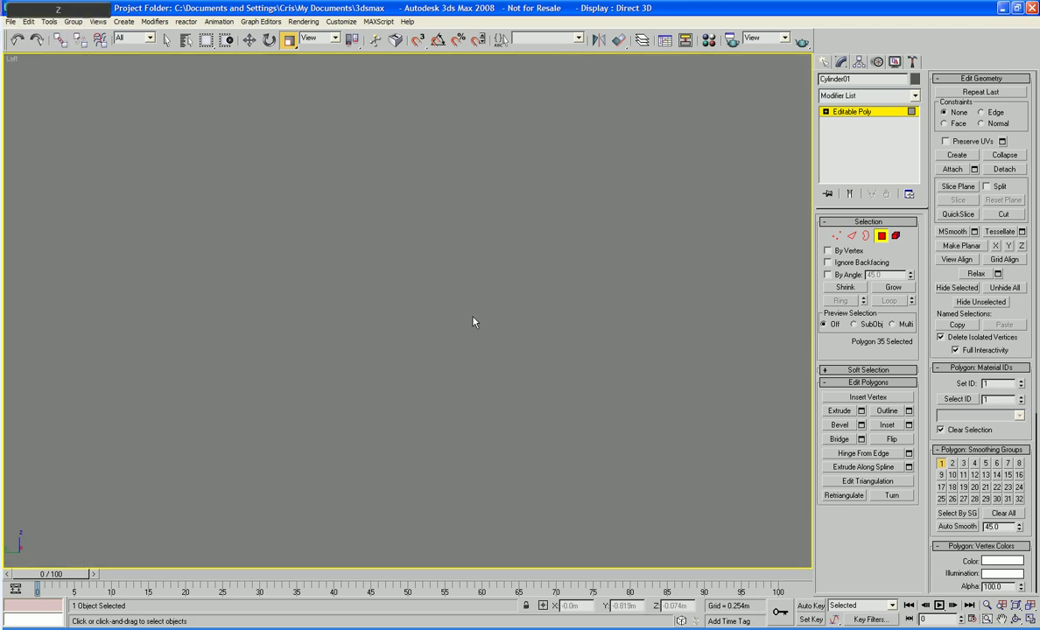
key("z")
key("f")
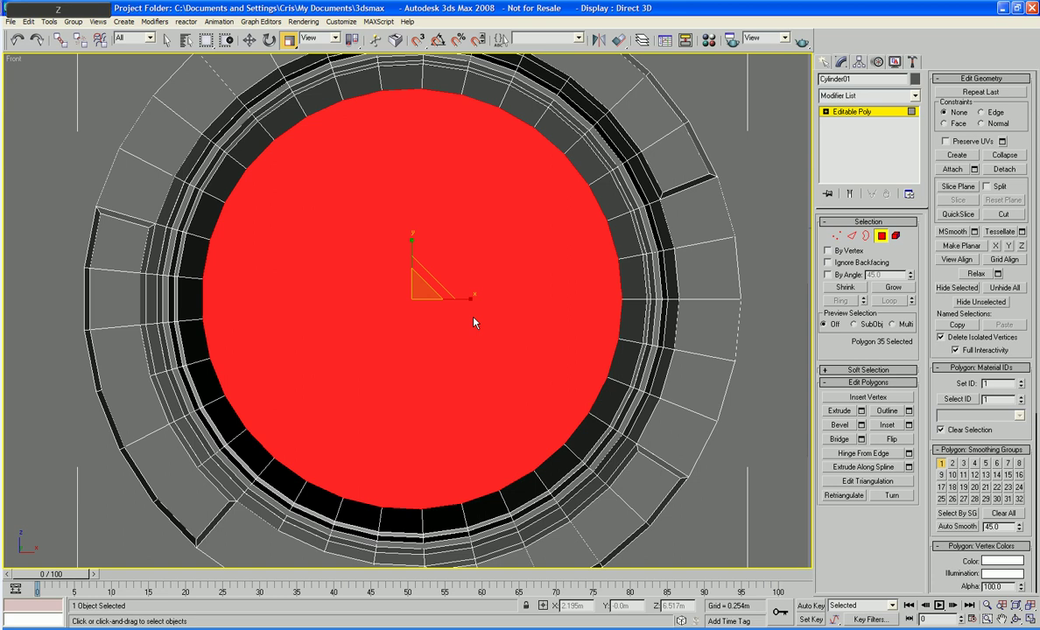
middle_click_drag(473, 322, 498, 251)
key("Delete")
left_click(1003, 213)
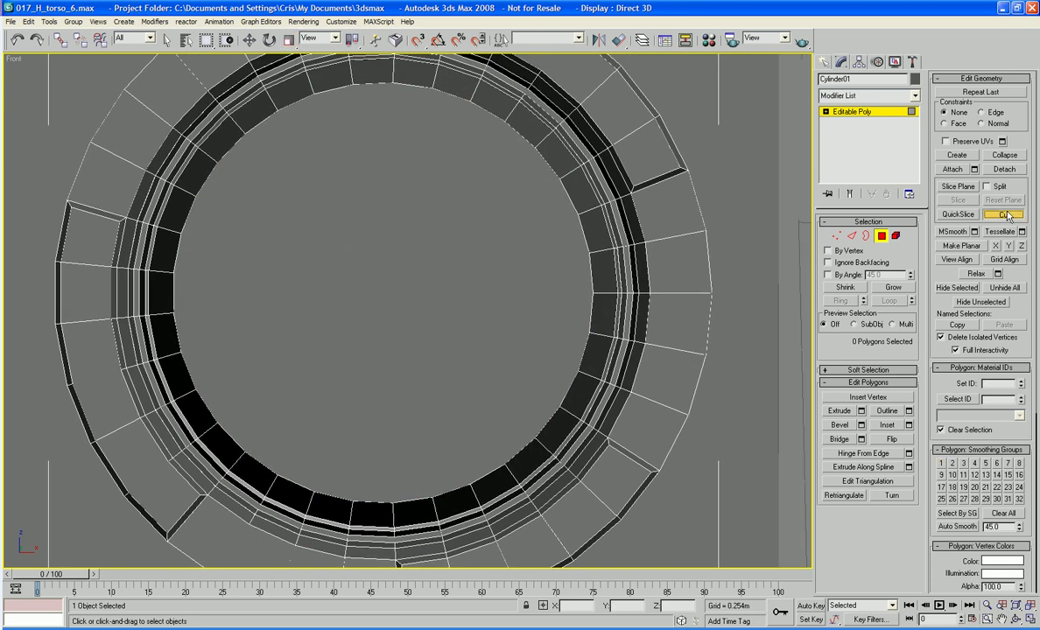
left_click(175, 311)
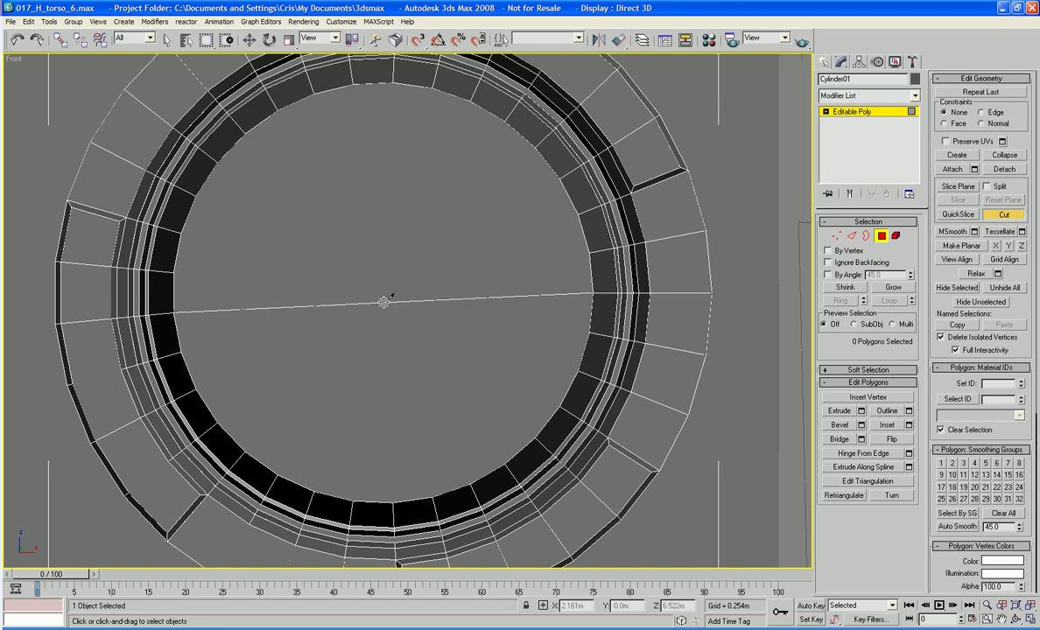
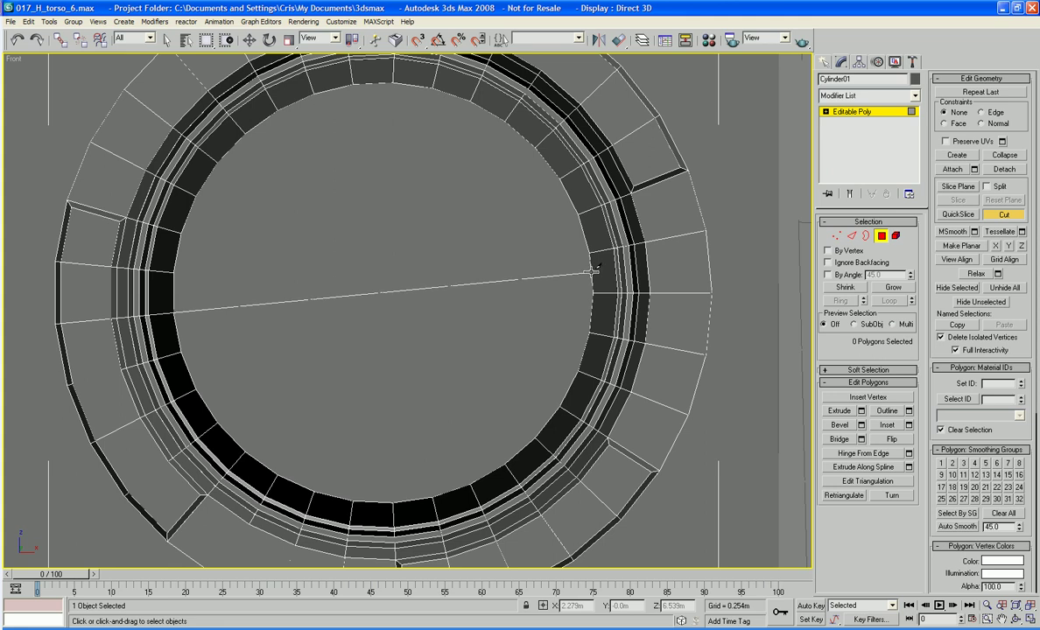
left_click(593, 272)
Cut a second edge across the inner disc, perpendicular to the first and through its centre, completing a cross
middle_click_drag(397, 393, 378, 334)
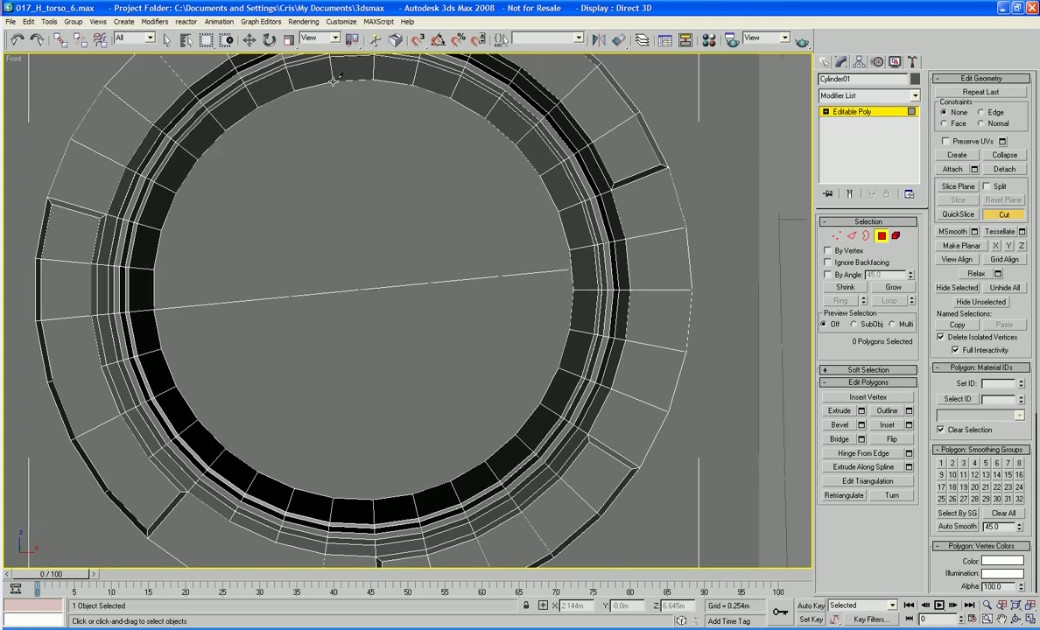
left_click(362, 290)
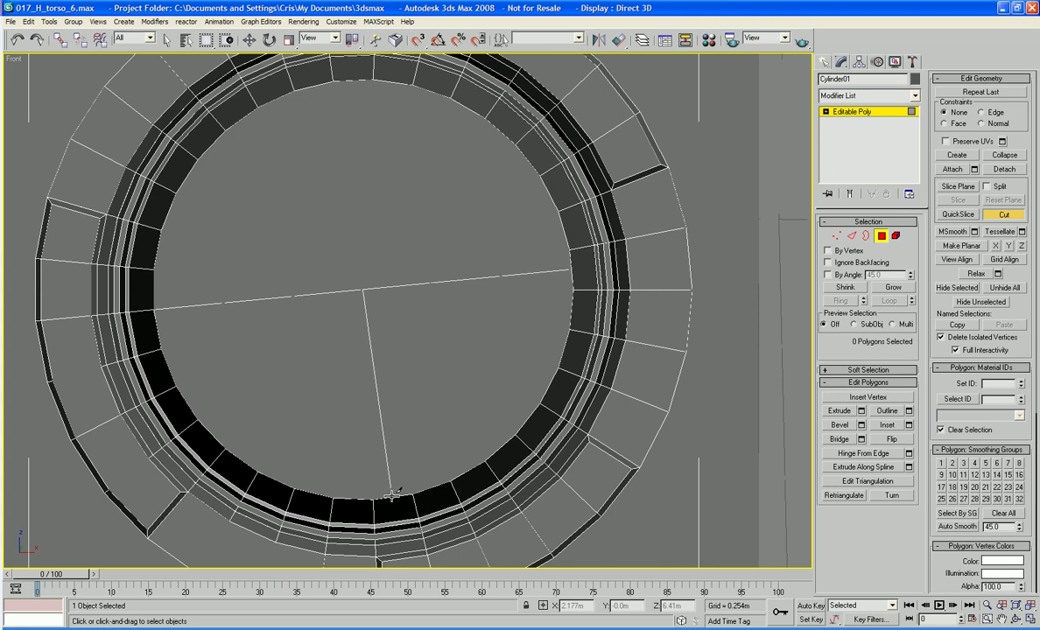
right_click(385, 332)
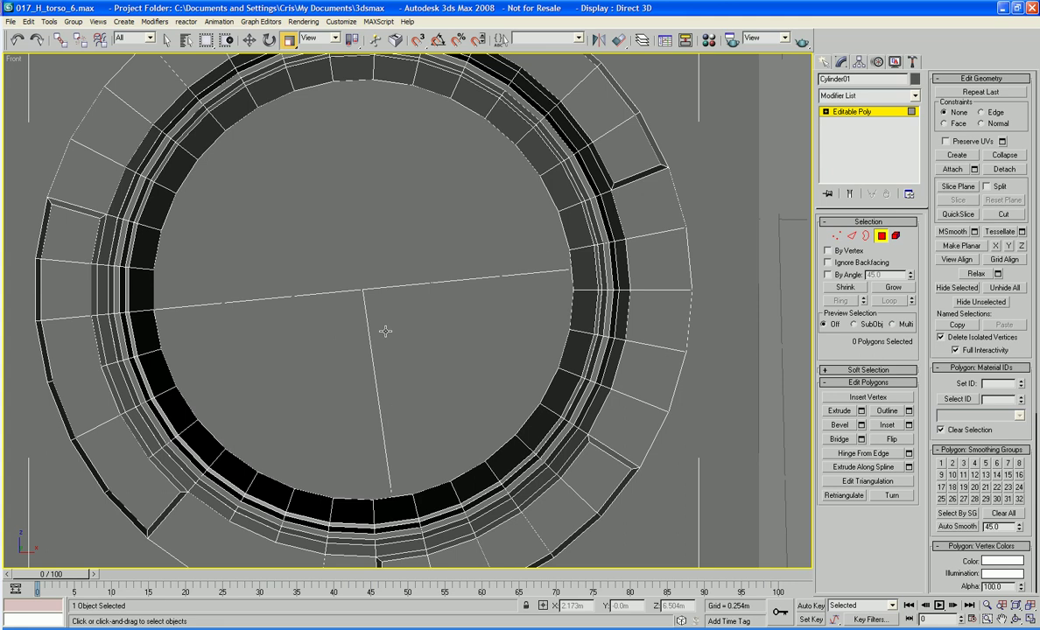
Select the ring of edges running through the cylinder segment in line with the right end of the horizontal cut
middle_click_drag(364, 296, 360, 367)
scroll(364, 353, "up", 5)
scroll(364, 356, "down", 8)
scroll(393, 357, "up", 8)
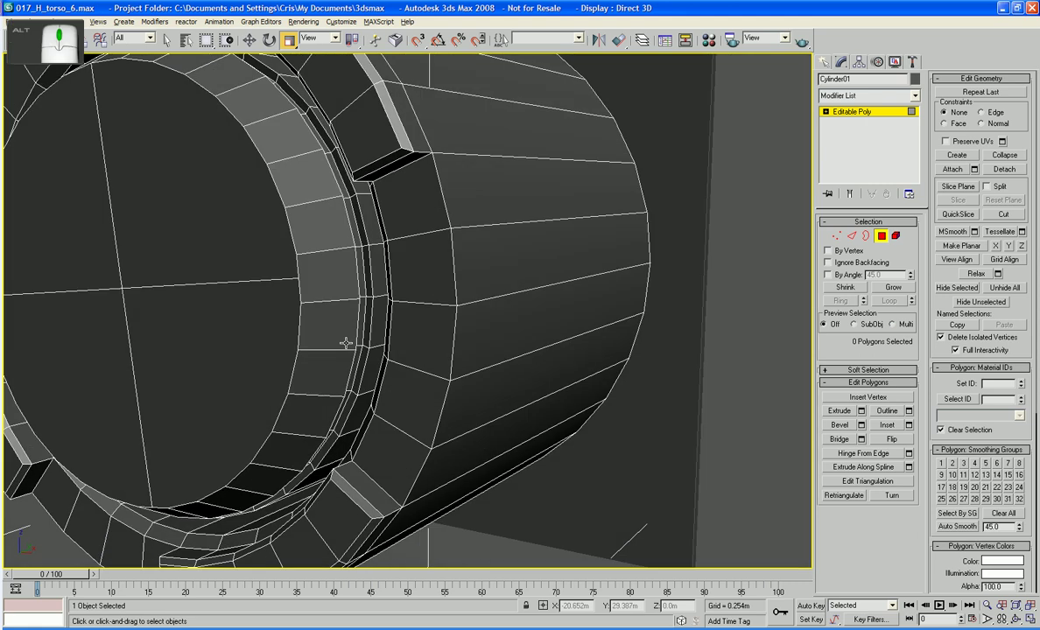
middle_click_drag(346, 344, 399, 265, "alt")
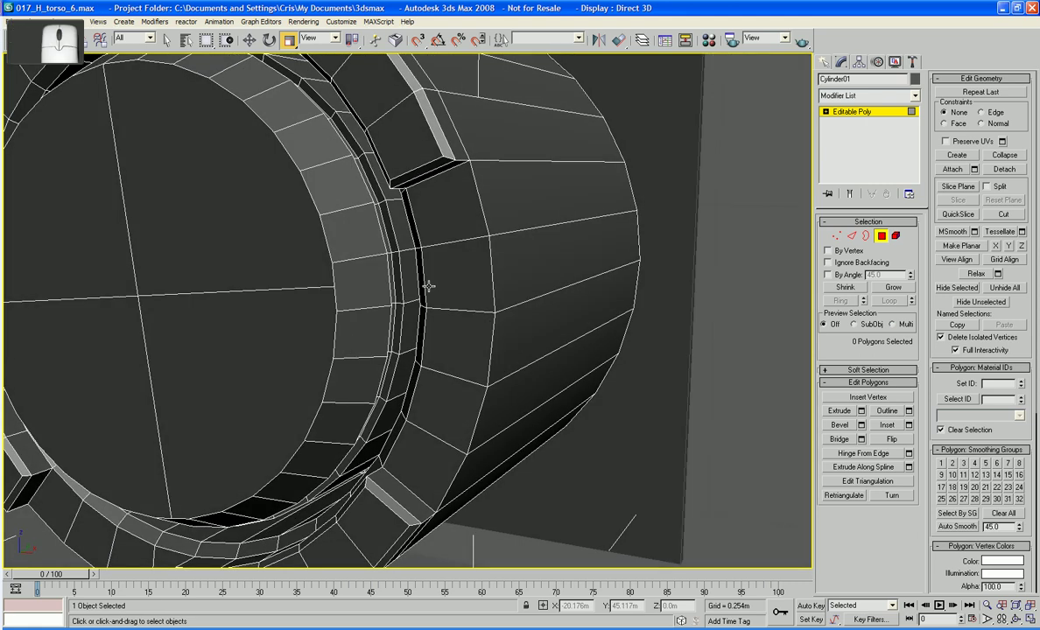
key("2")
double_click(391, 294)
left_click(390, 294)
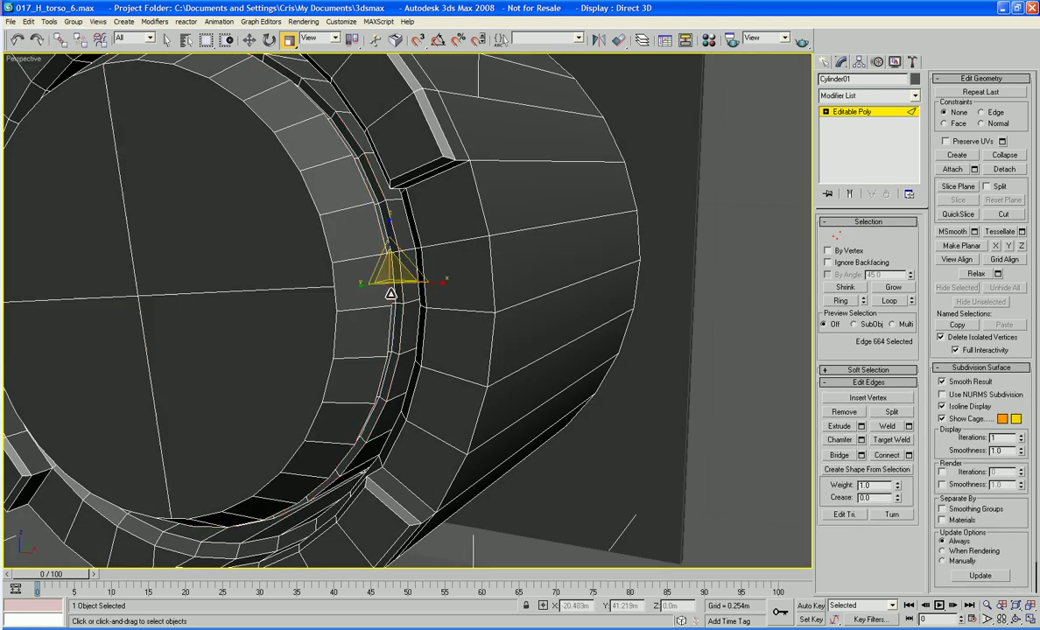
middle_click_drag(391, 293, 316, 287, "alt")
middle_click_drag(317, 278, 365, 304, "alt")
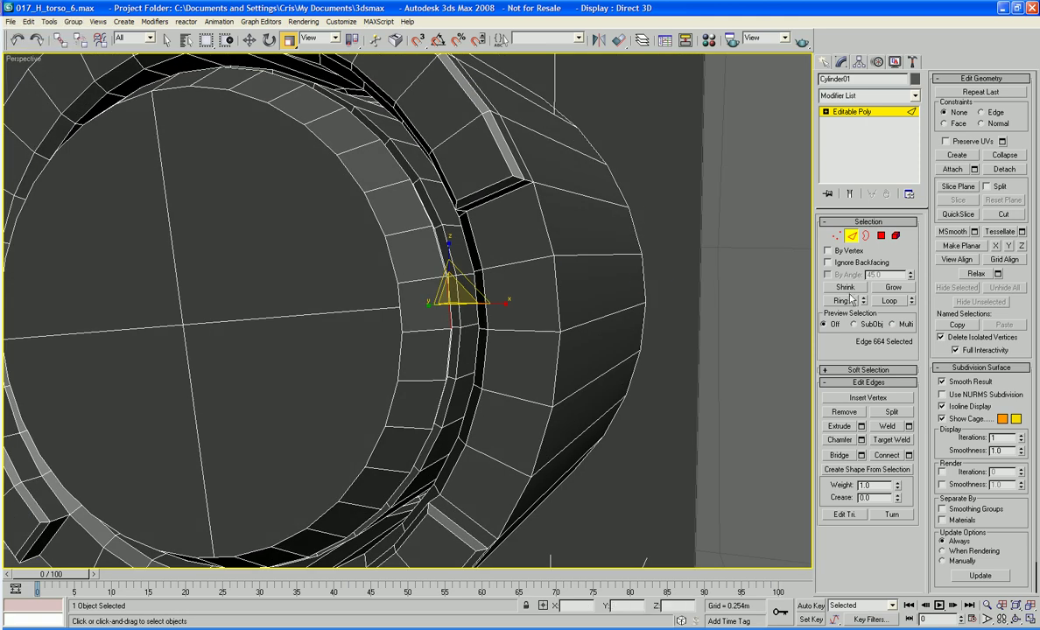
key("alt+r")
middle_click_drag(457, 308, 596, 307, "alt")
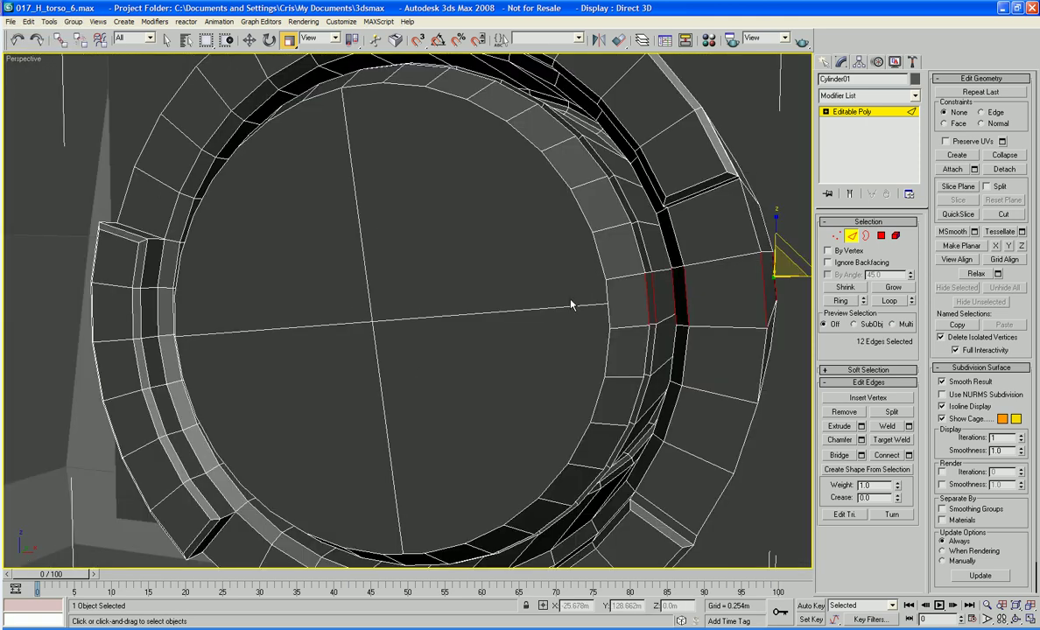
Add the edge ring at the lower end of the vertical cut to the selection and connect both rings with new edges
middle_click_drag(260, 408, 387, 398, "alt")
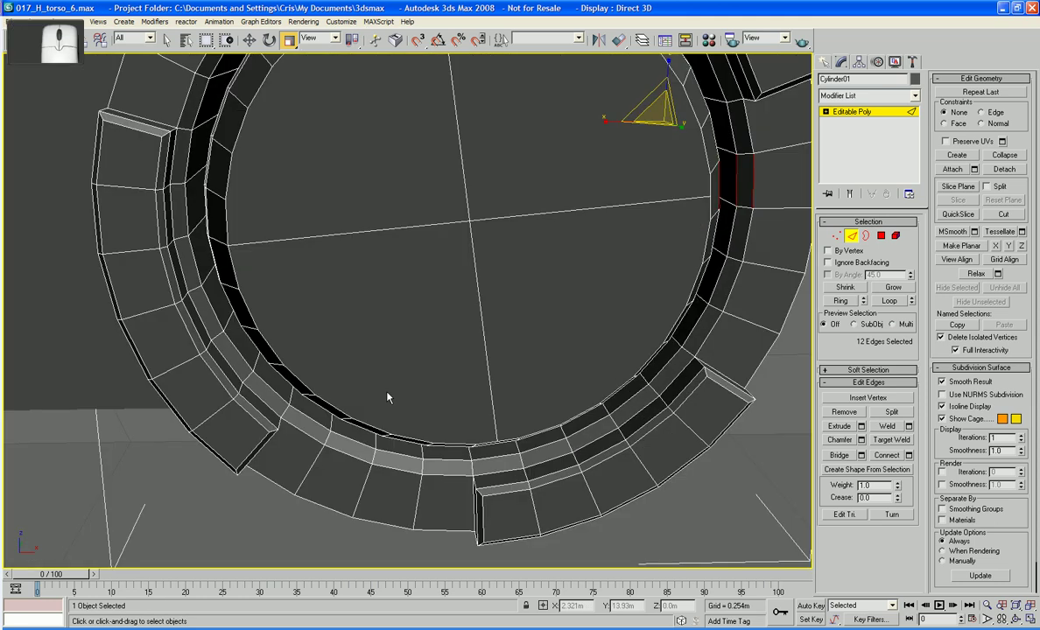
left_click(477, 455, "ctrl")
left_click(891, 301)
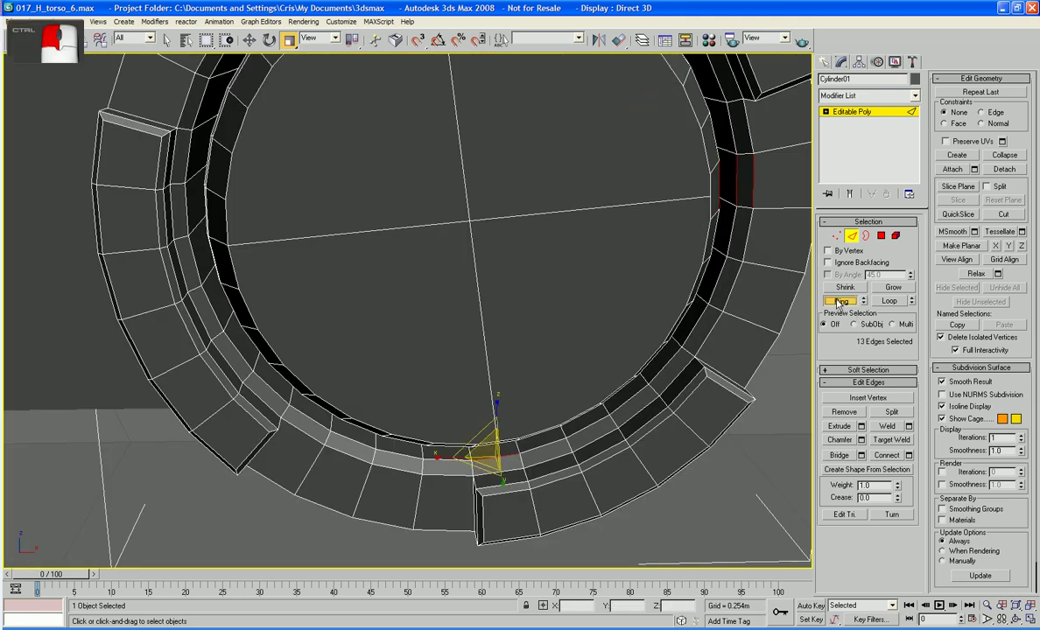
middle_click_drag(620, 312, 545, 364, "alt")
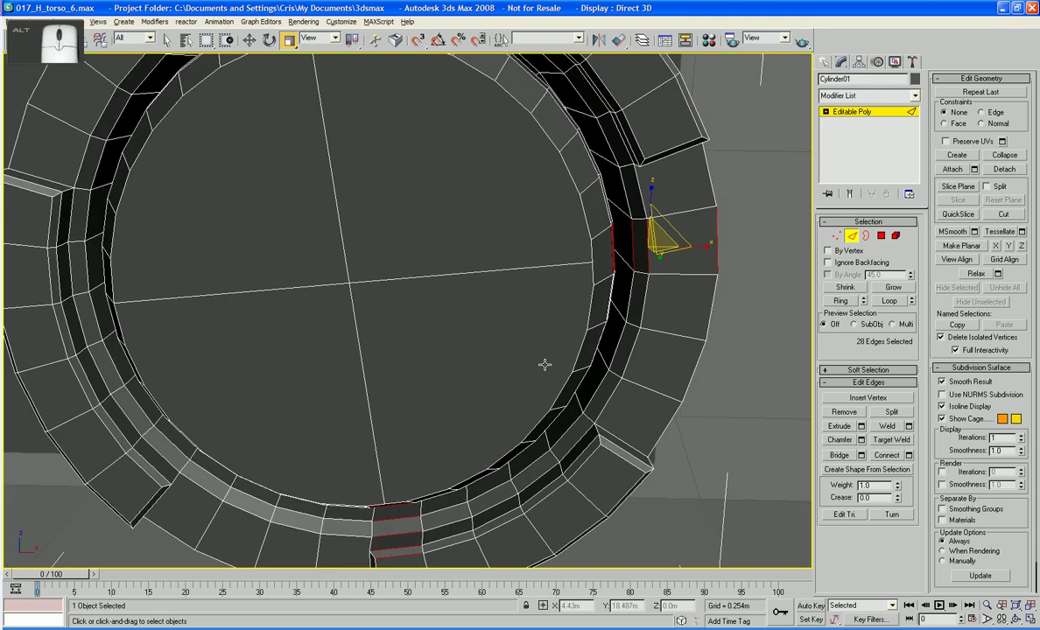
left_click(885, 457)
middle_click_drag(592, 456, 590, 410, "alt")
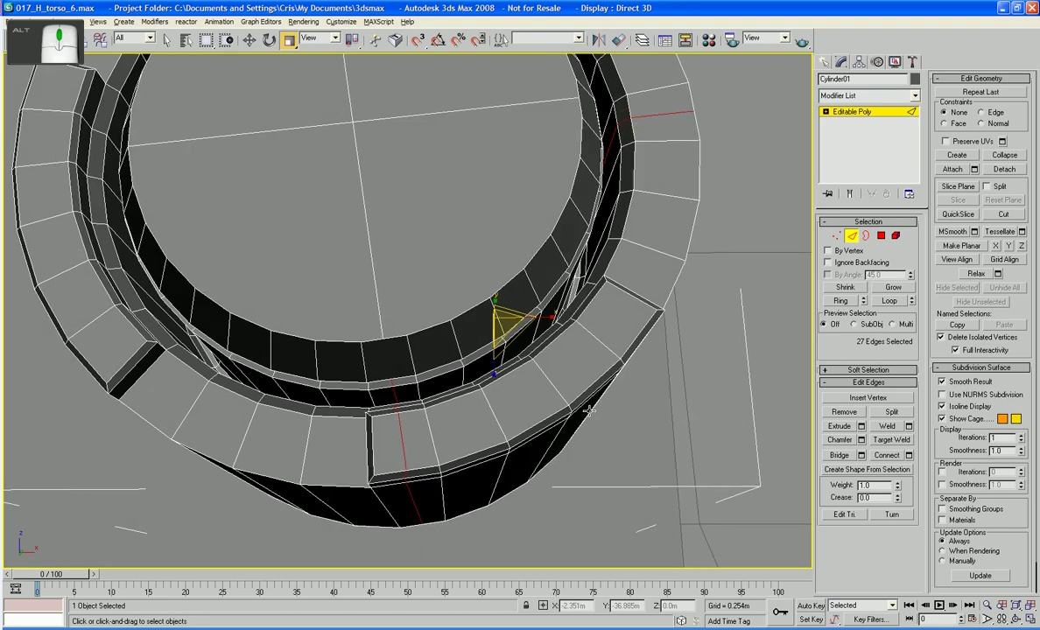
Cut edges across the inner rim to join the lower and right ends of the cross to the newly connected edges
left_click(1003, 216)
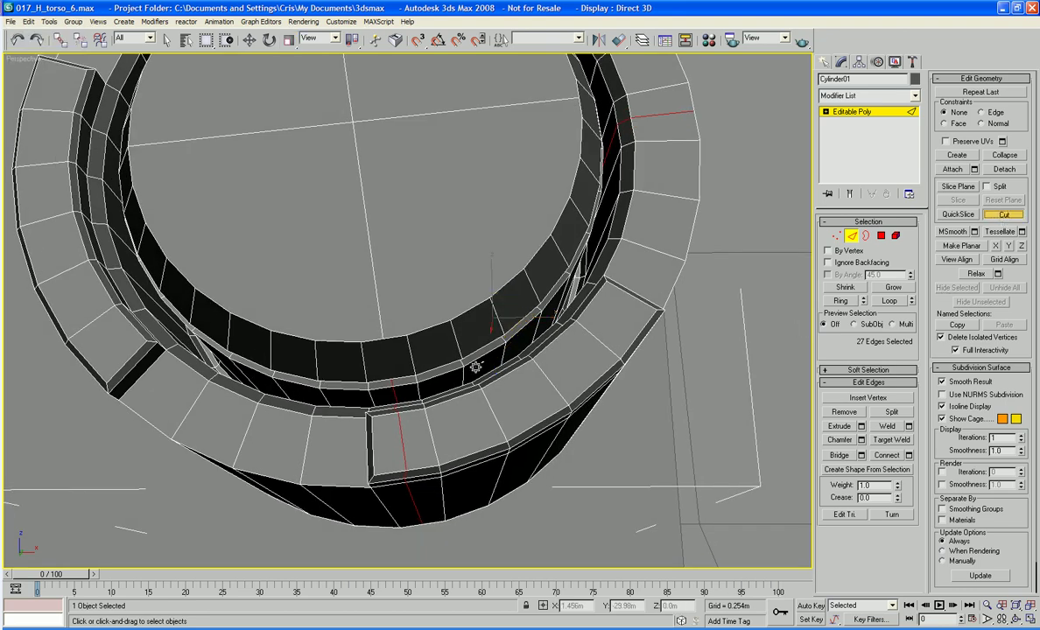
left_click(384, 341)
middle_click_drag(404, 315, 500, 296, "alt")
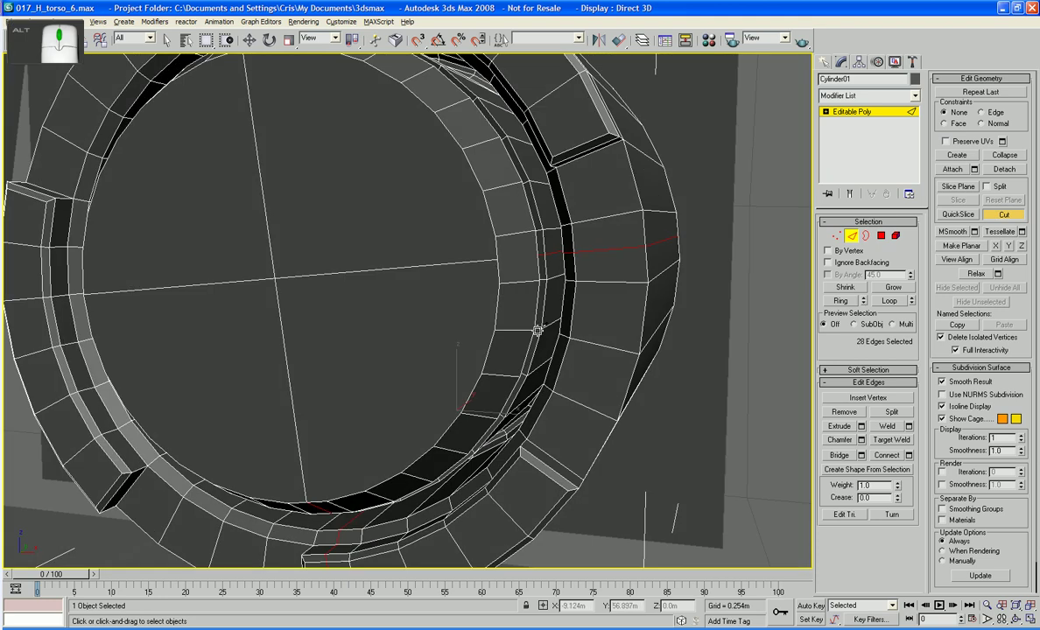
left_click(538, 255)
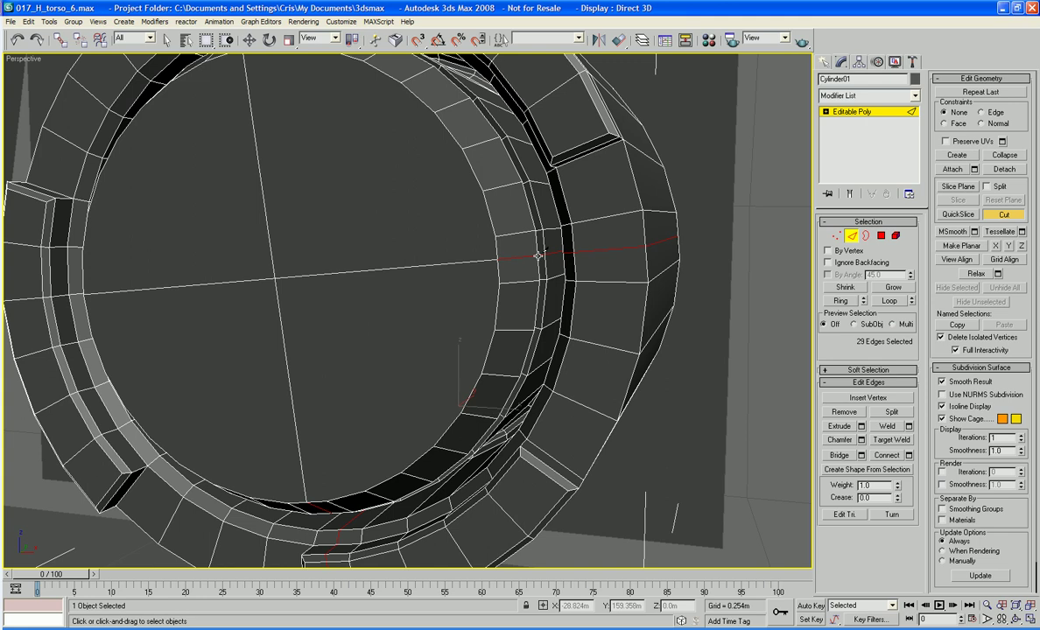
right_click(404, 273)
Select the four edges forming the cross on the inner disc
left_click(302, 277)
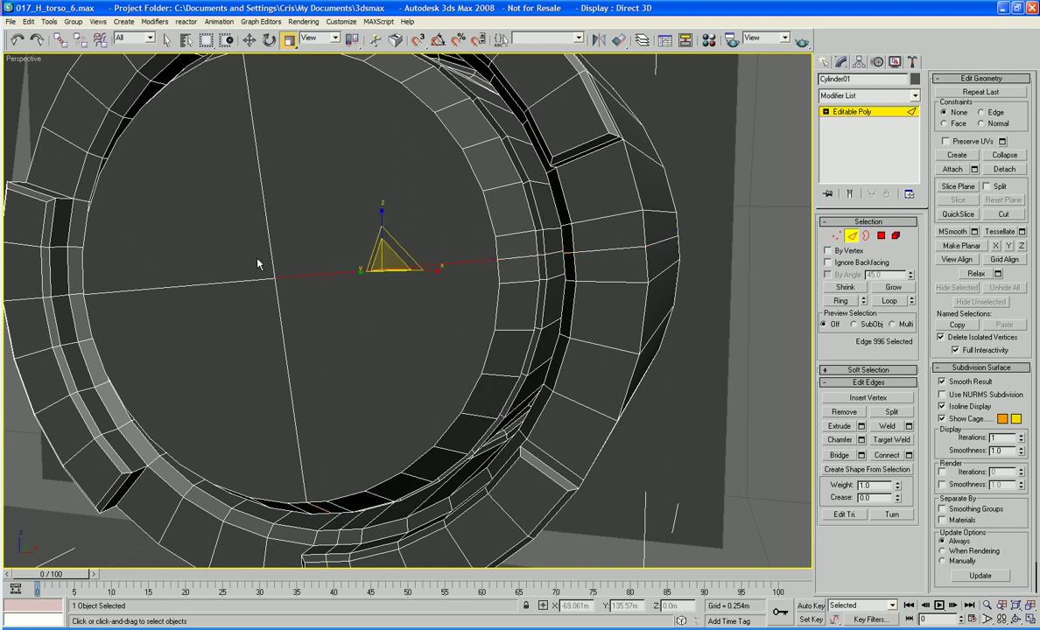
left_click(272, 263, "ctrl")
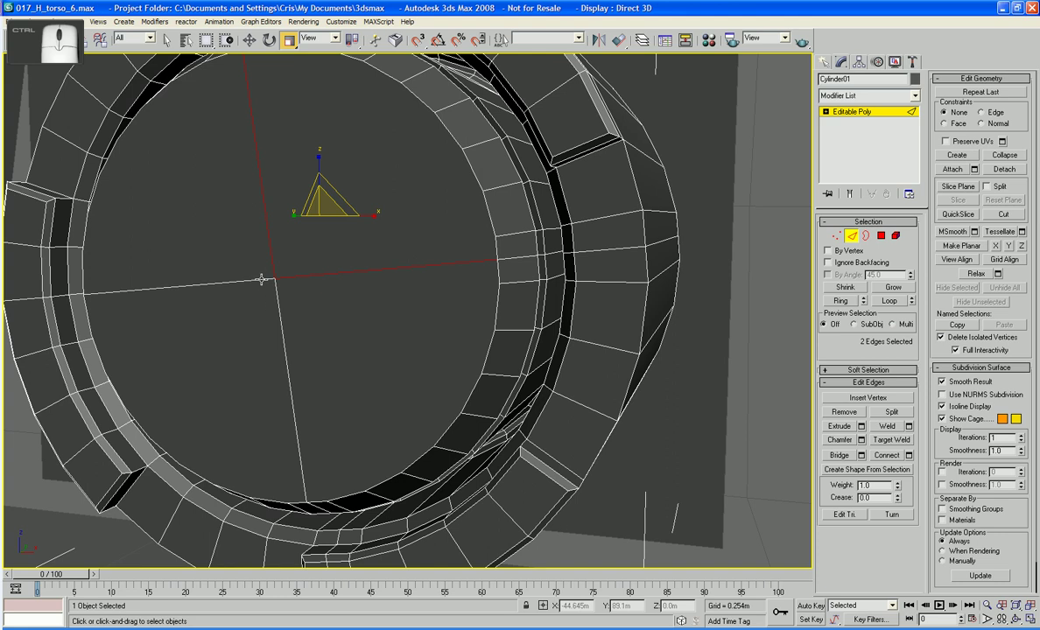
left_click(276, 302, "ctrl")
left_click(275, 326, "ctrl")
Add the rim edges continuing each arm of the cross to the selection and chamfer them all by 0.003 m
middle_click_drag(218, 297, 406, 349, "alt")
left_click(290, 321, "ctrl")
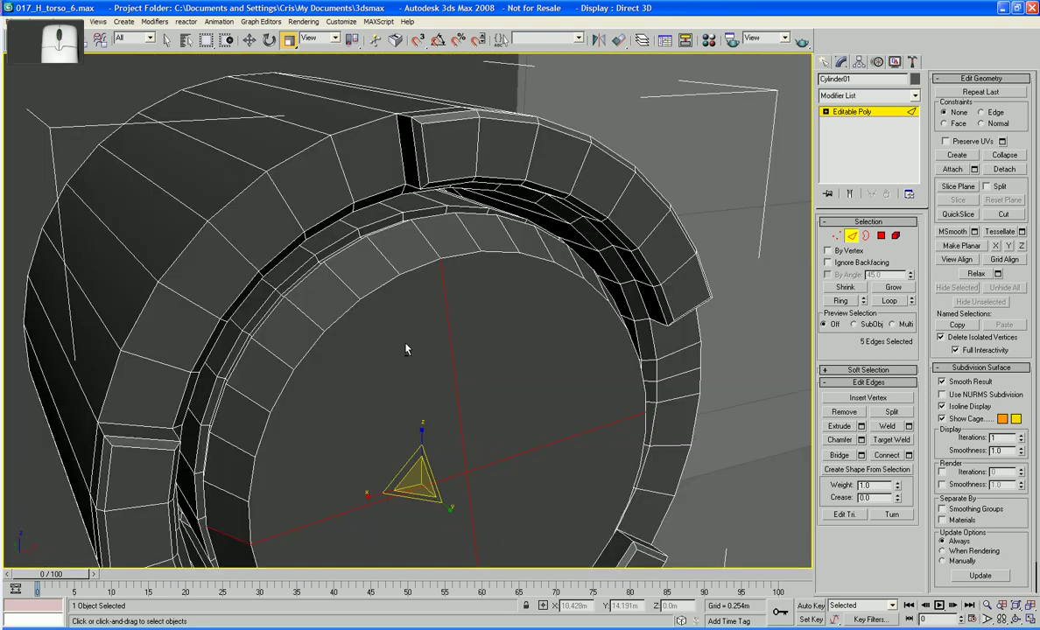
left_click(427, 258, "ctrl")
middle_click_drag(428, 258, 451, 345, "alt")
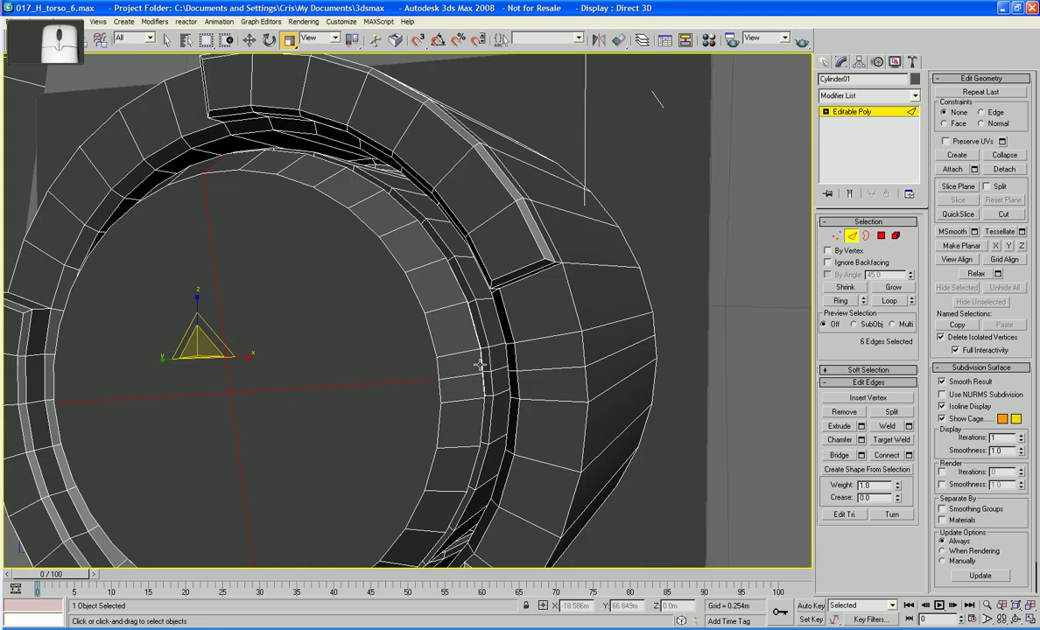
left_click(436, 351, "ctrl")
middle_click_drag(423, 440, 371, 436, "alt")
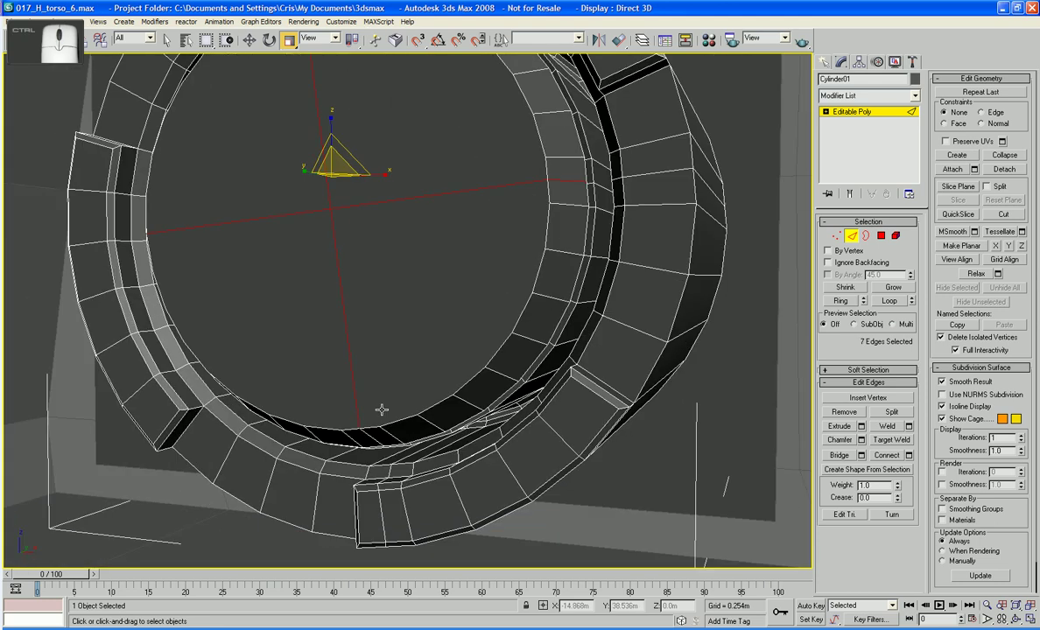
left_click(371, 436, "ctrl")
middle_click_drag(347, 357, 473, 390, "alt")
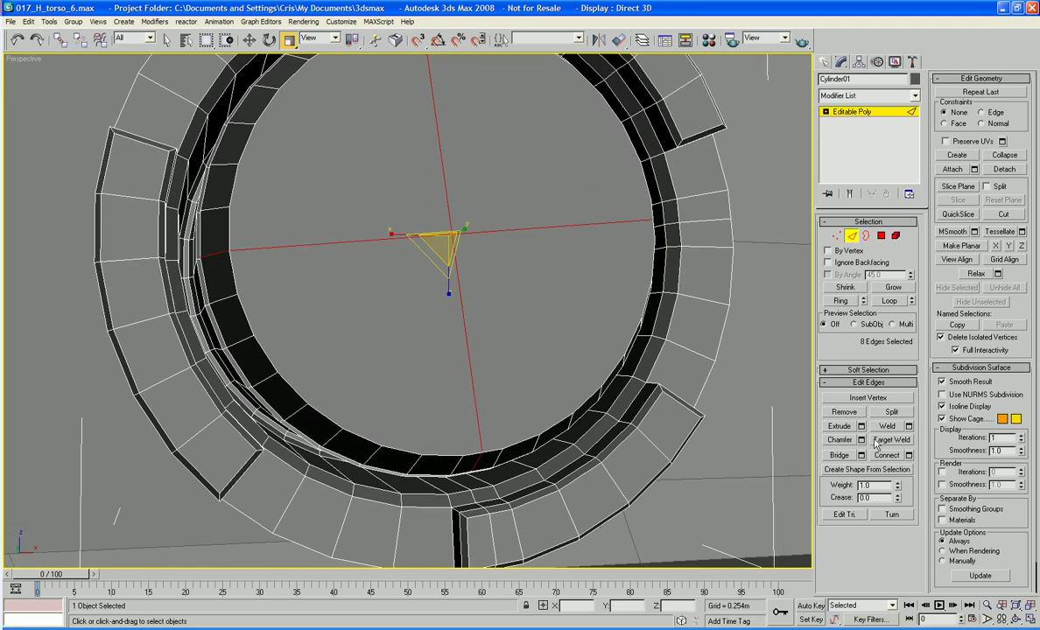
left_click(862, 440)
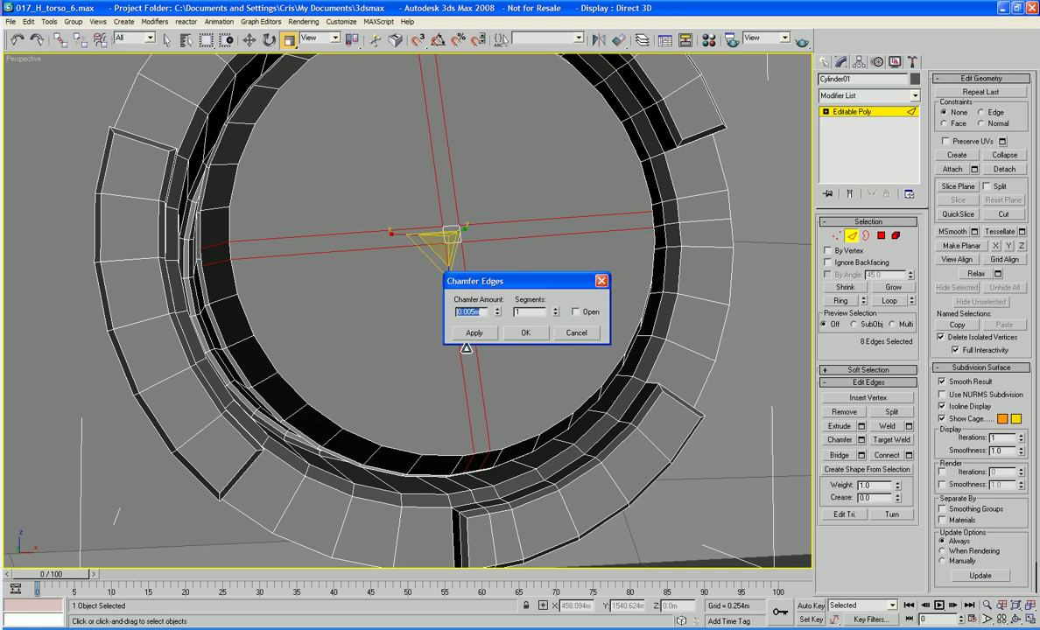
left_click_drag(498, 315, 499, 317)
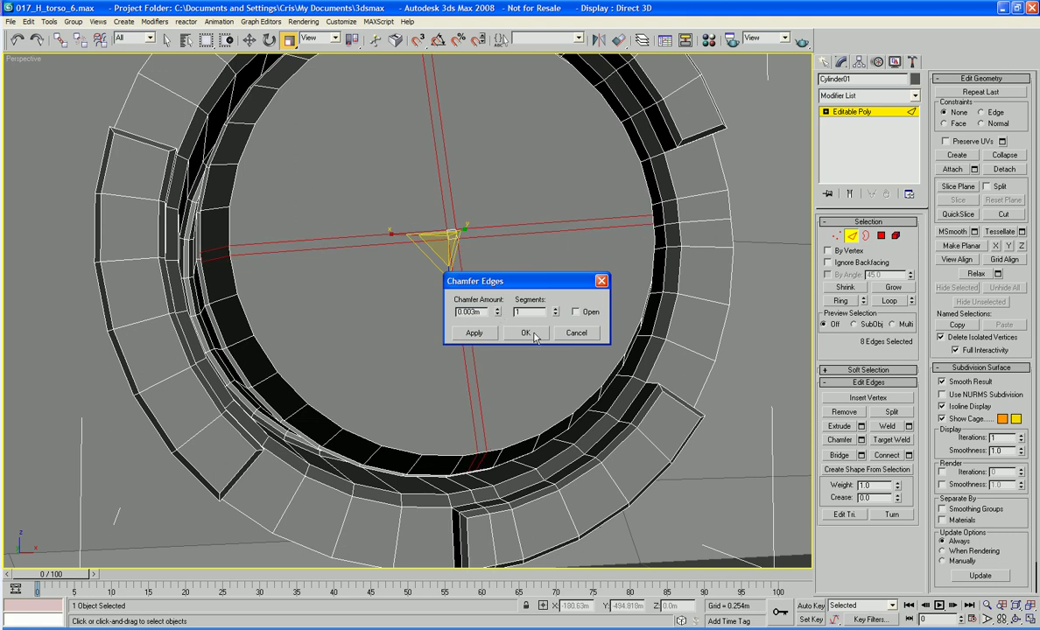
left_click(525, 333)
Select the thin strip polygons forming the cross on the inner disc, plus the rim polygons continuing its left and lower arms
left_click(880, 237, "ctrl")
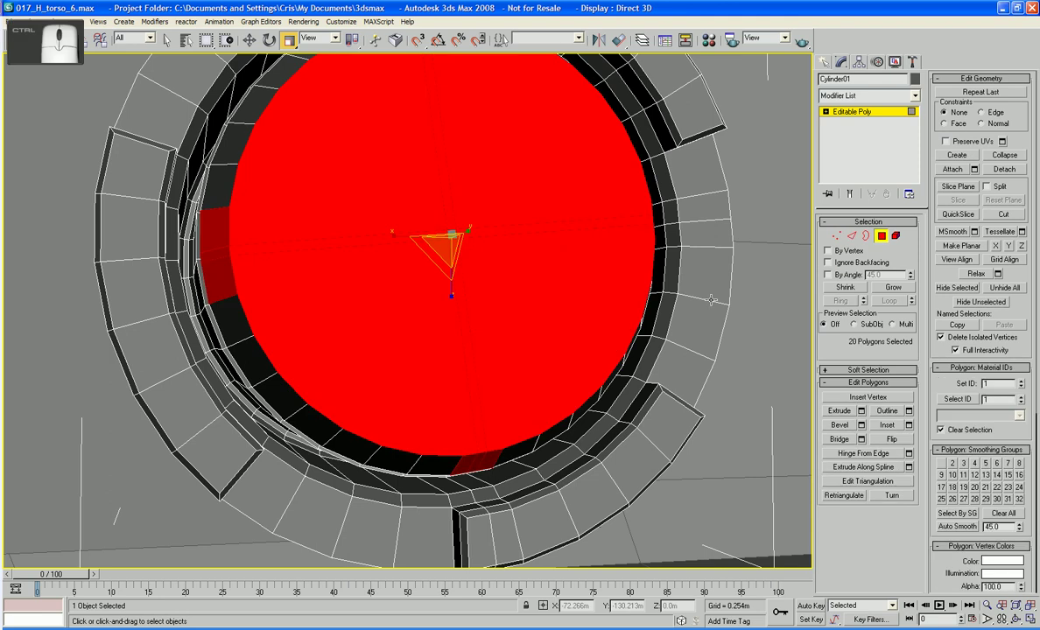
key("Delete")
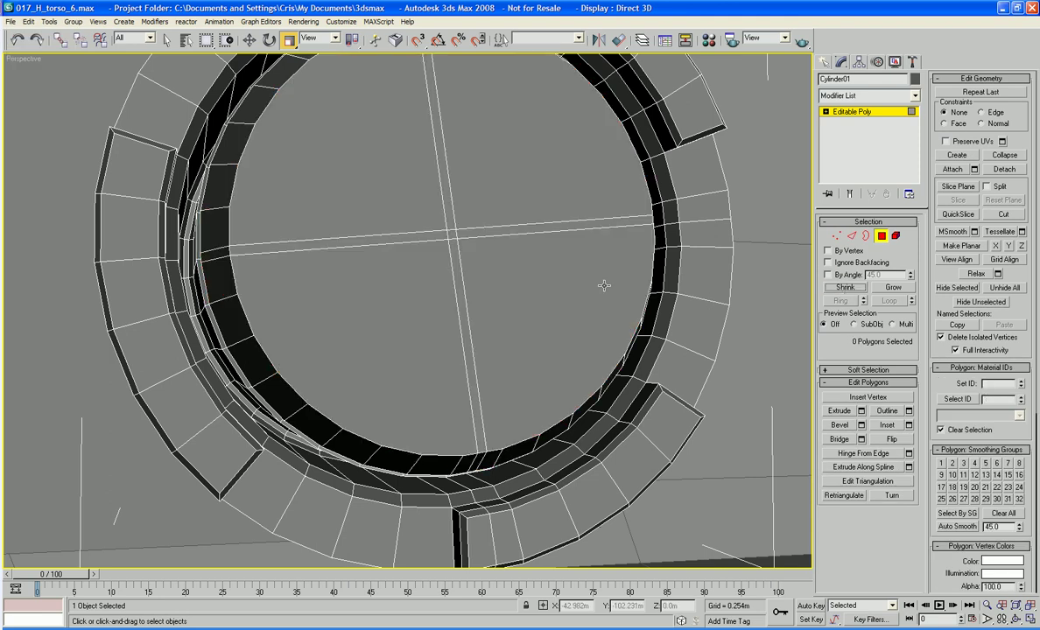
left_click(223, 254)
left_click(267, 249, "ctrl")
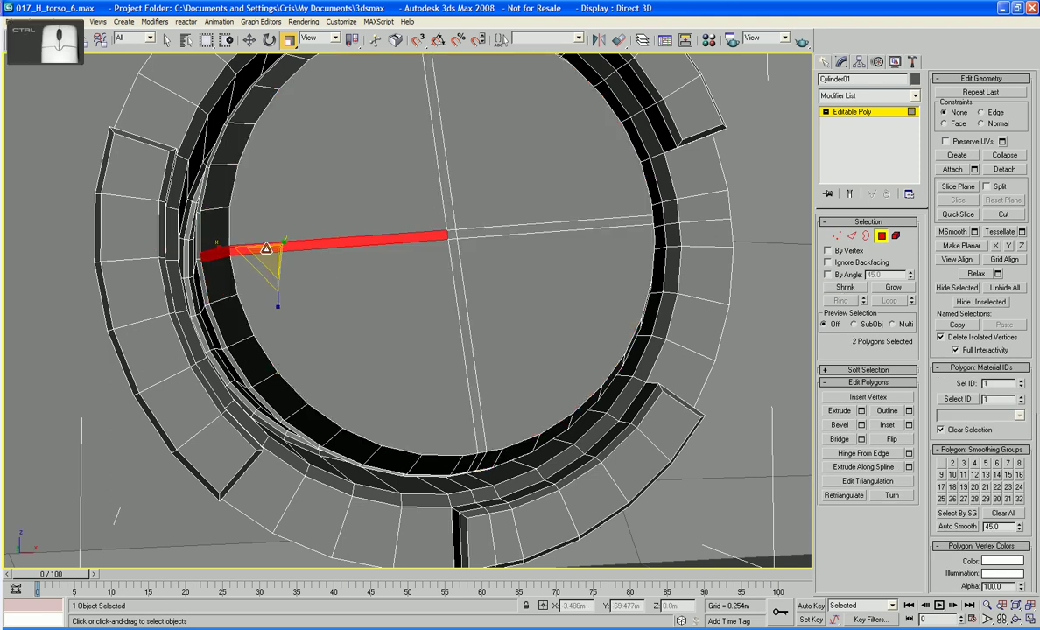
left_click(442, 204, "ctrl")
left_click(415, 203, "ctrl")
left_click(448, 203, "ctrl")
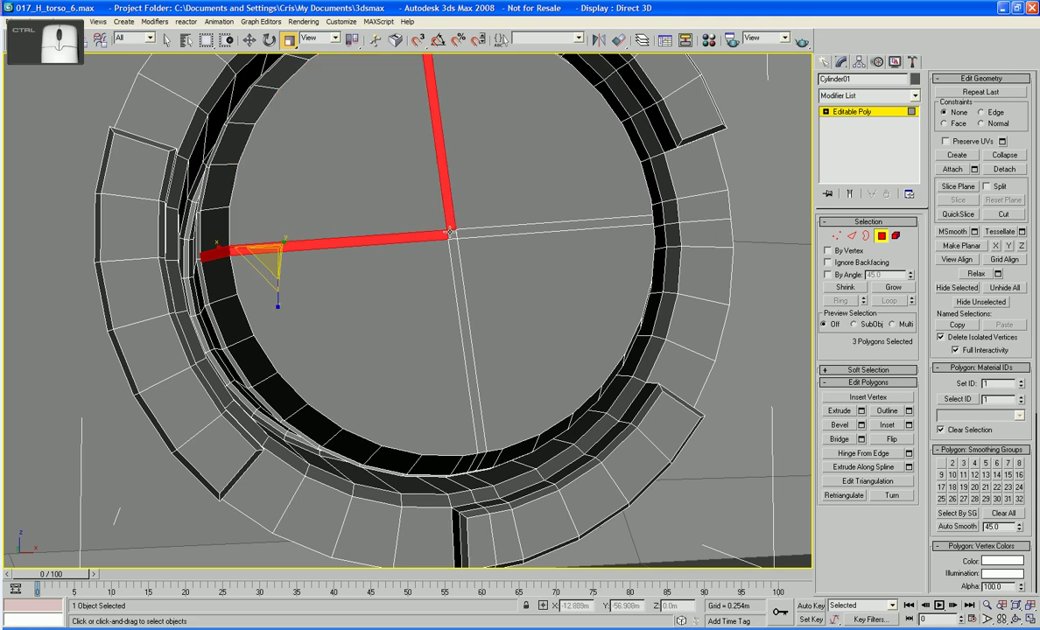
left_click(451, 234, "ctrl")
left_click(466, 233, "ctrl")
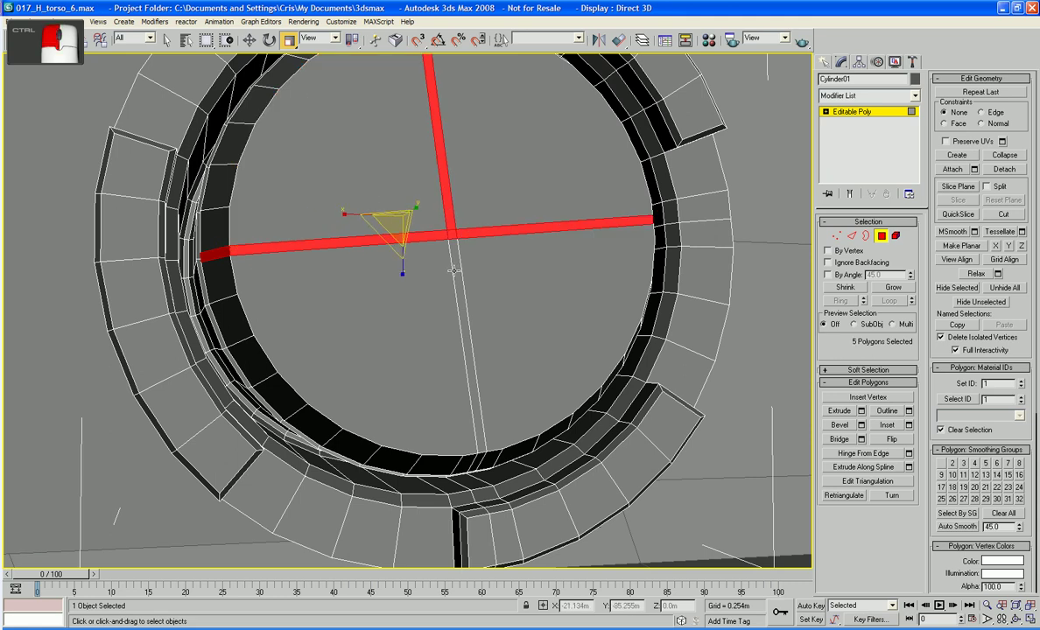
left_click(462, 350, "ctrl")
left_click(474, 457, "ctrl")
Add the rim polygons continuing the cross's right and upper arms to the selection
middle_click_drag(585, 386, 491, 377, "alt")
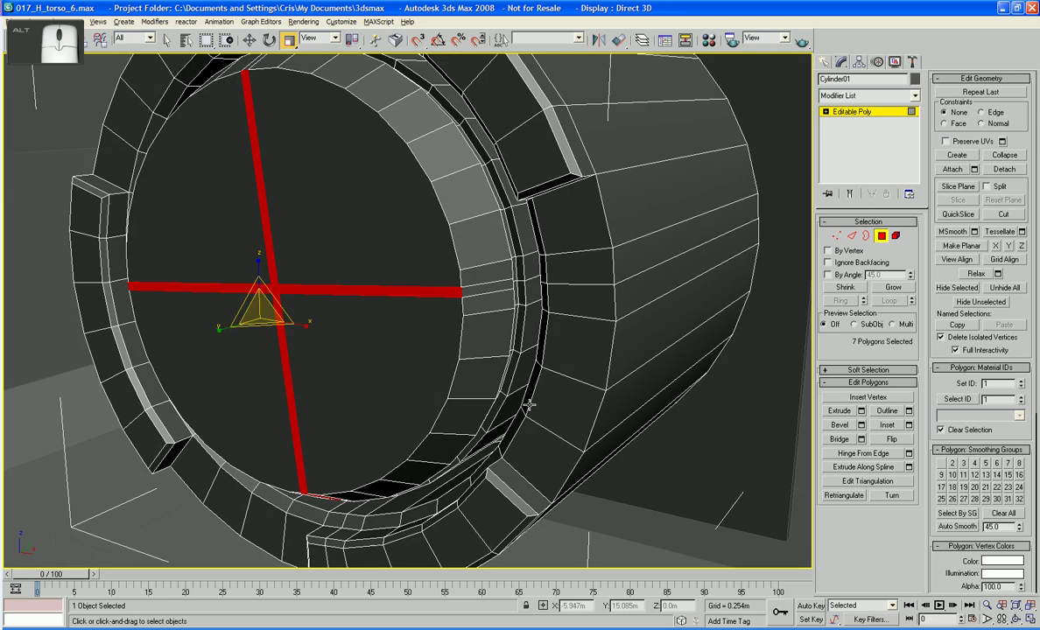
left_click(452, 270, "ctrl")
middle_click_drag(419, 266, 599, 325, "alt")
left_click(367, 226, "ctrl")
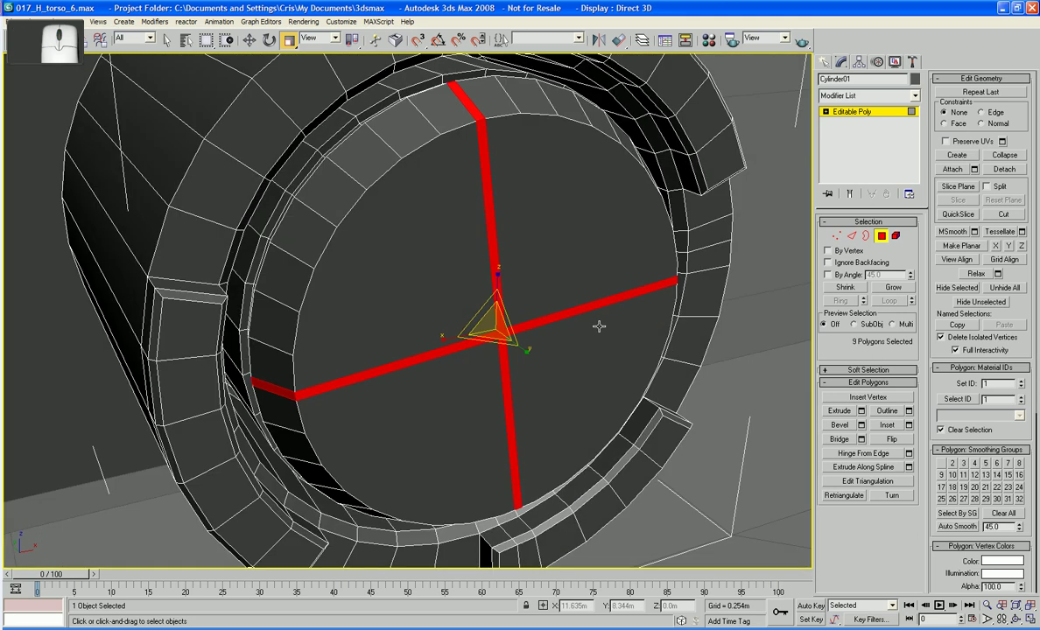
Extrude the nine cross polygons along local normals with a height of 0 m and scale the new faces slightly
left_click(861, 411)
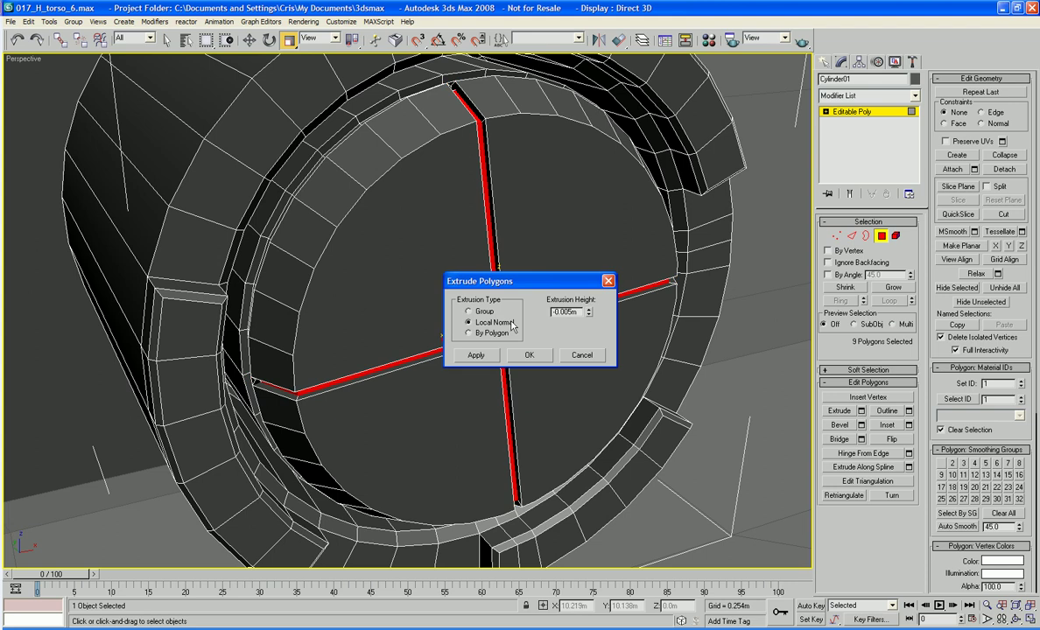
double_click(571, 314)
type("0")
key("Tab")
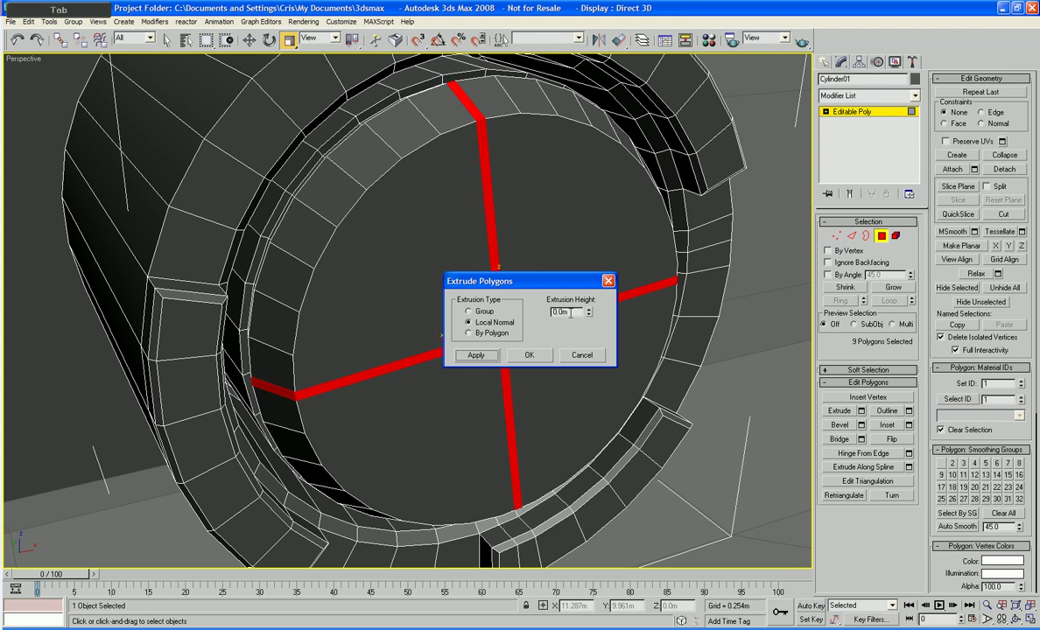
left_click(529, 356)
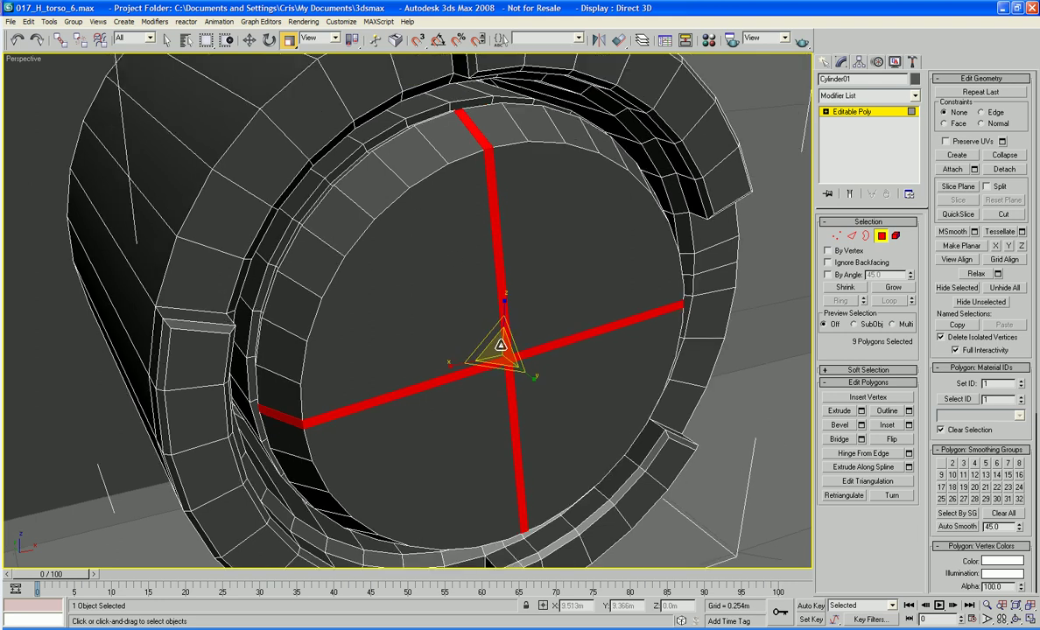
left_click_drag(501, 345, 501, 346)
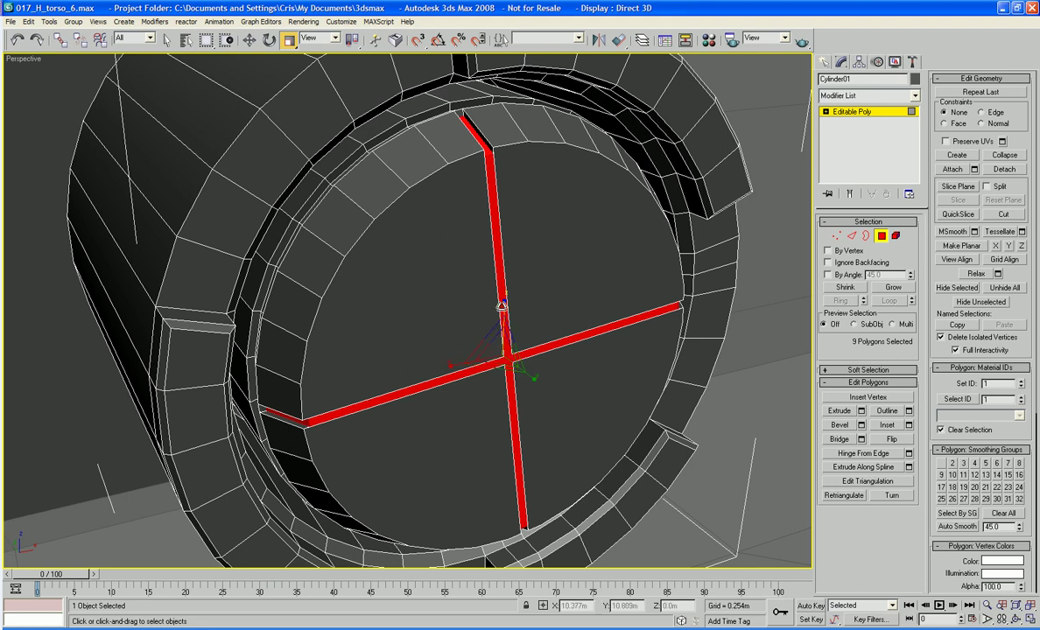
Select the five cross polygons on the inner disc and move them slightly inward to deepen the grooves
left_click(501, 304)
left_click(502, 351, "ctrl")
left_click(506, 358, "ctrl")
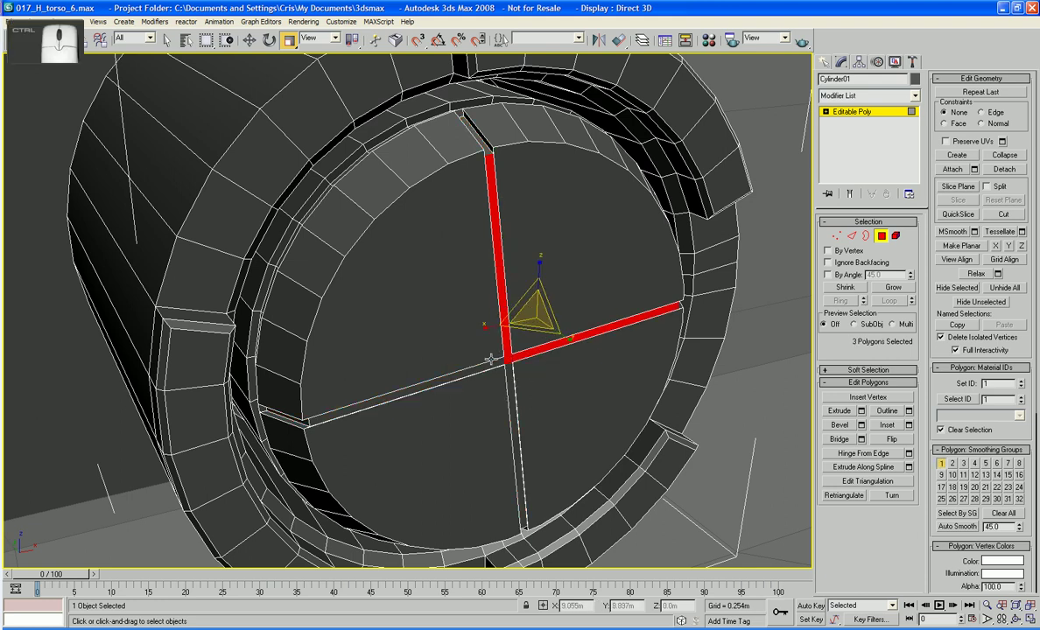
left_click(462, 366, "ctrl")
left_click(510, 386, "ctrl")
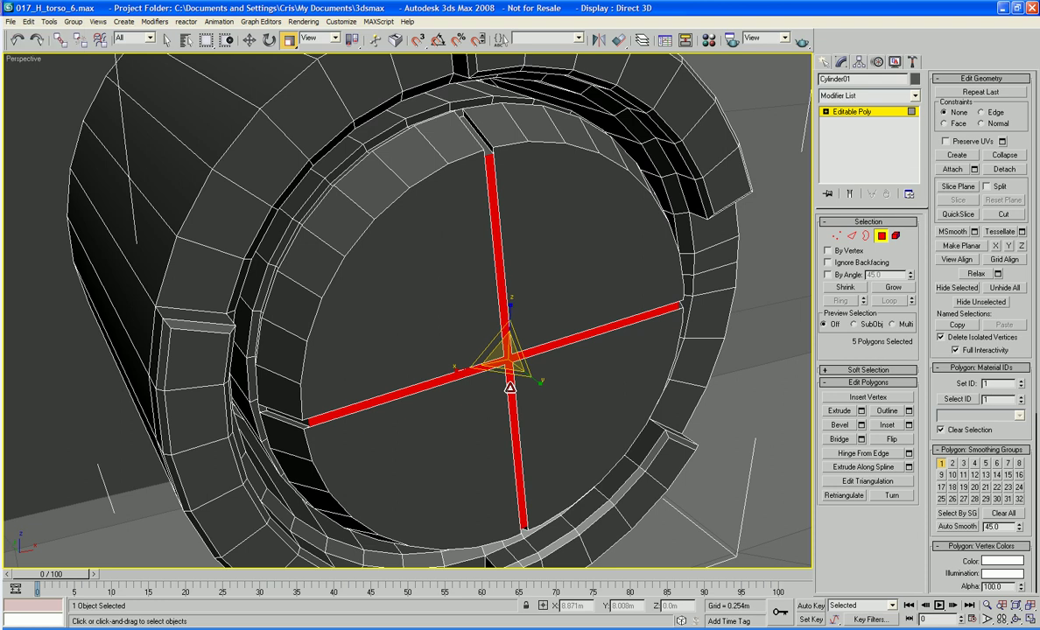
key("w")
middle_click_drag(514, 352, 498, 349, "alt")
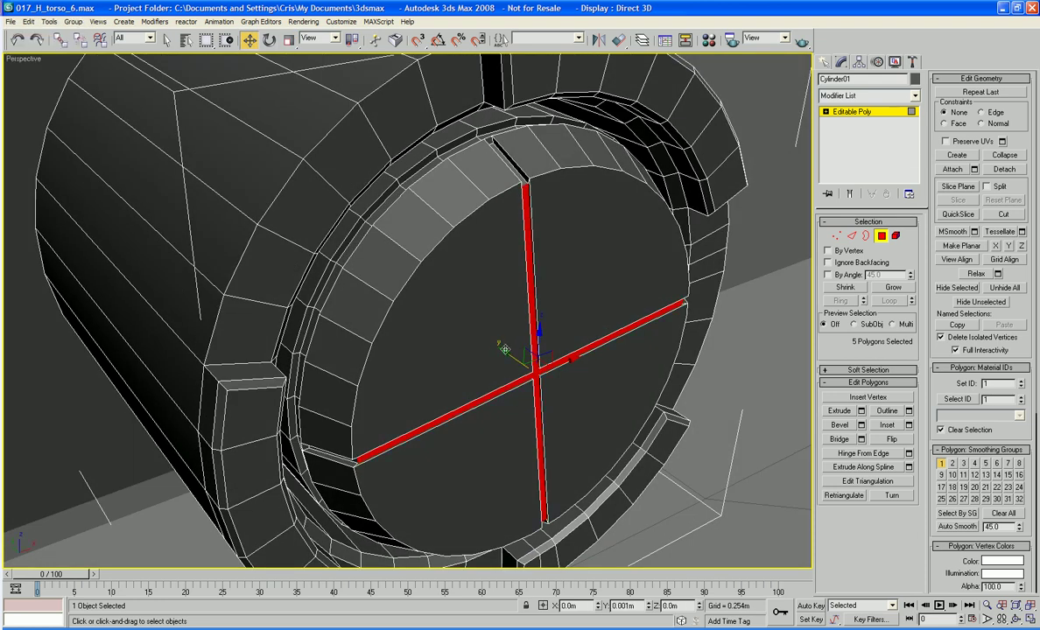
left_click_drag(506, 351, 502, 345)
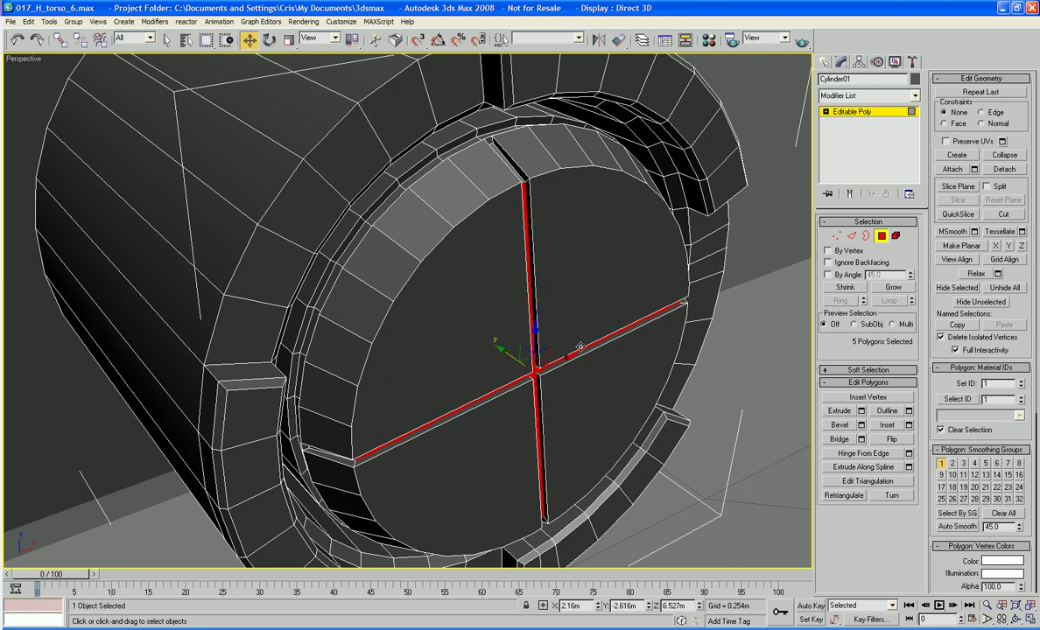
Select the four quarter panels of the inner disc between the grooves
middle_click_drag(738, 264, 600, 298, "alt")
left_click(601, 298)
left_click(499, 354, "ctrl")
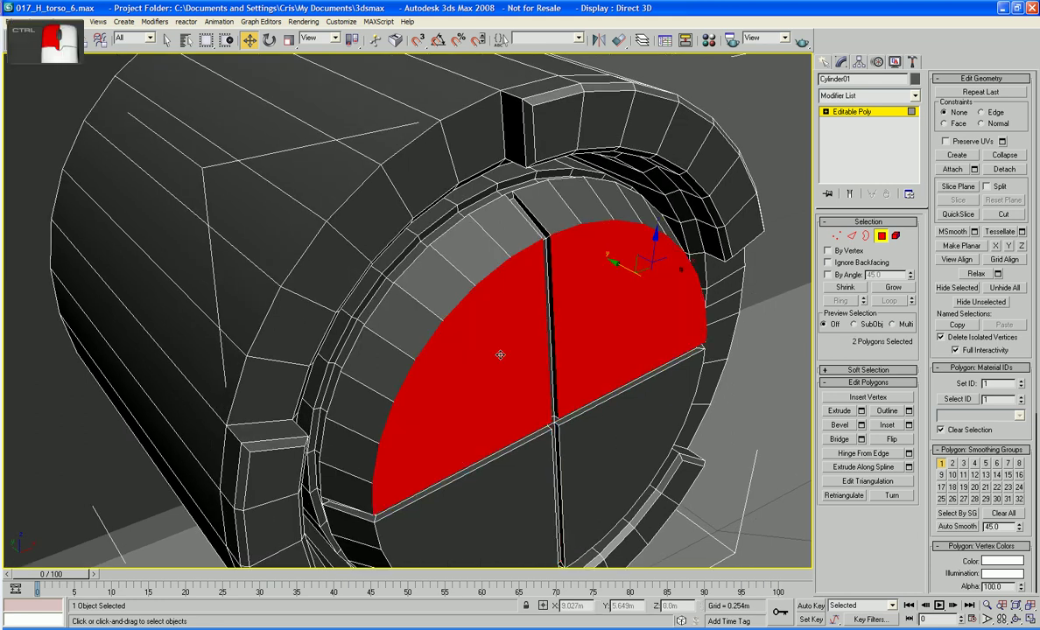
left_click(490, 468, "ctrl")
left_click(587, 464, "ctrl")
middle_click_drag(588, 464, 597, 414, "alt")
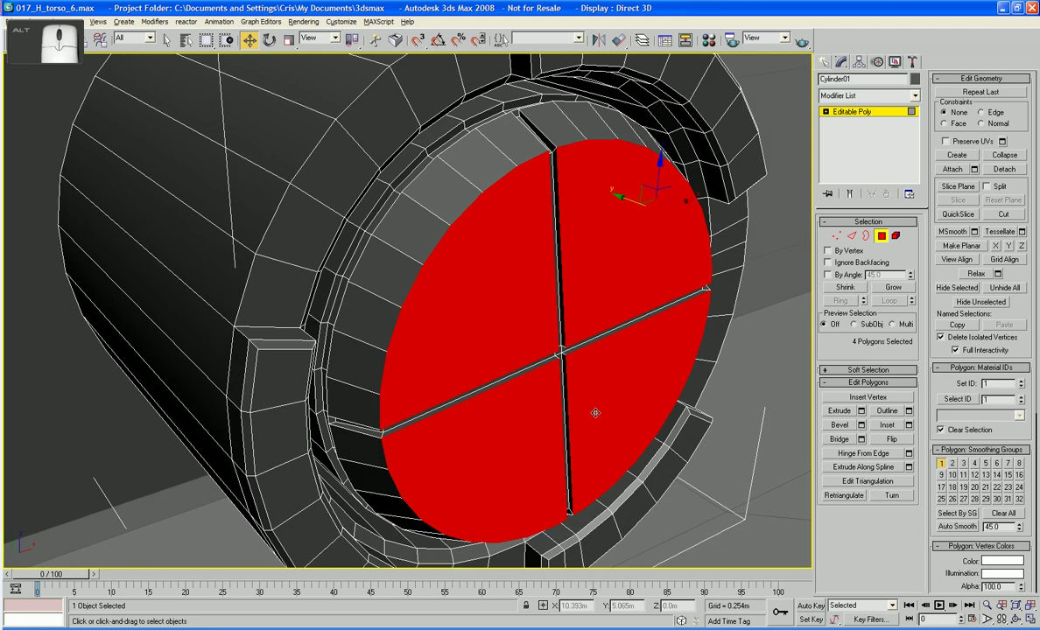
Bevel the four quarter panels as a group with a height of 0.001 m and an outline amount of -0.002 m
left_click(839, 425)
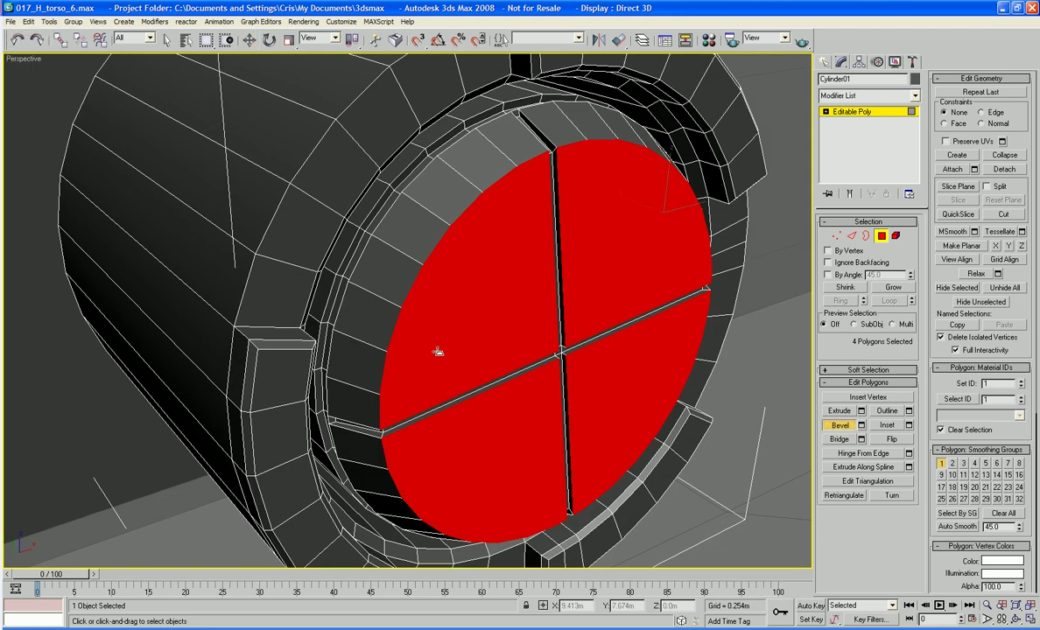
left_click_drag(437, 352, 427, 348)
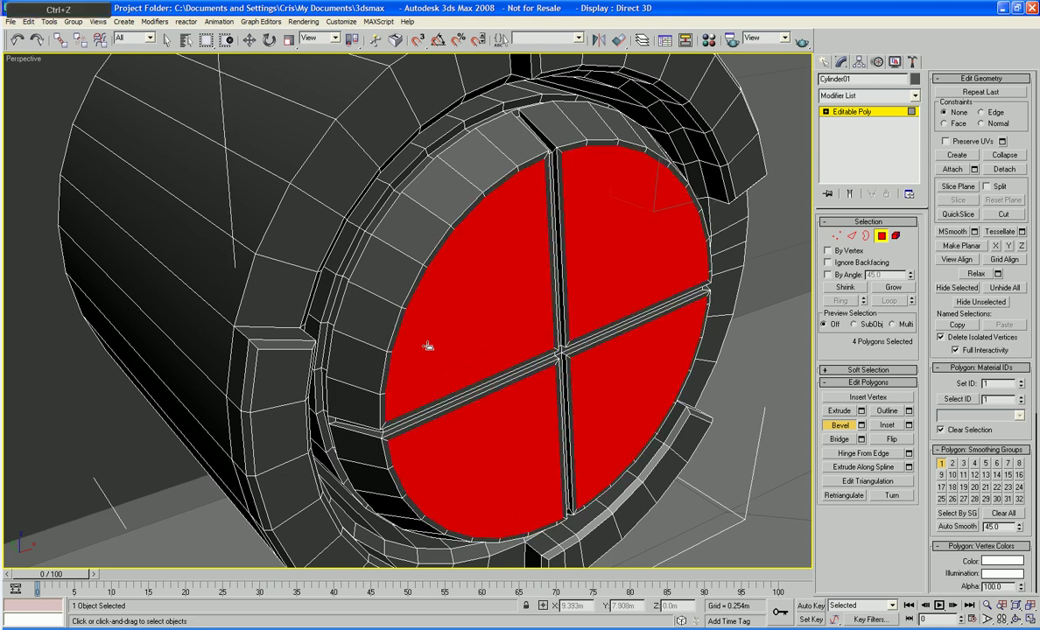
left_click(861, 427)
left_click_drag(589, 313, 587, 339)
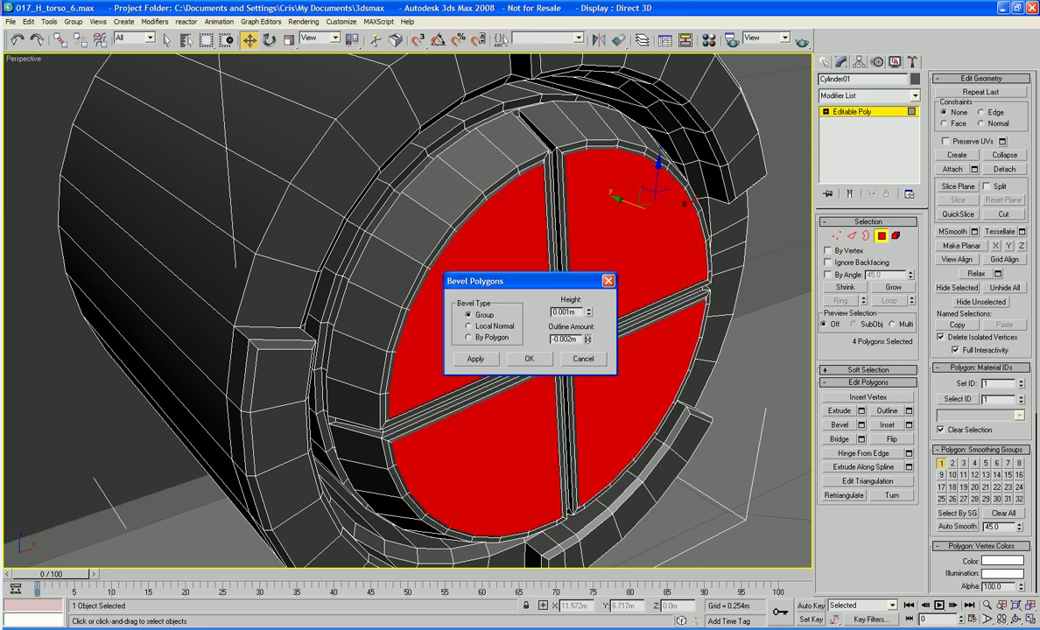
left_click(529, 359)
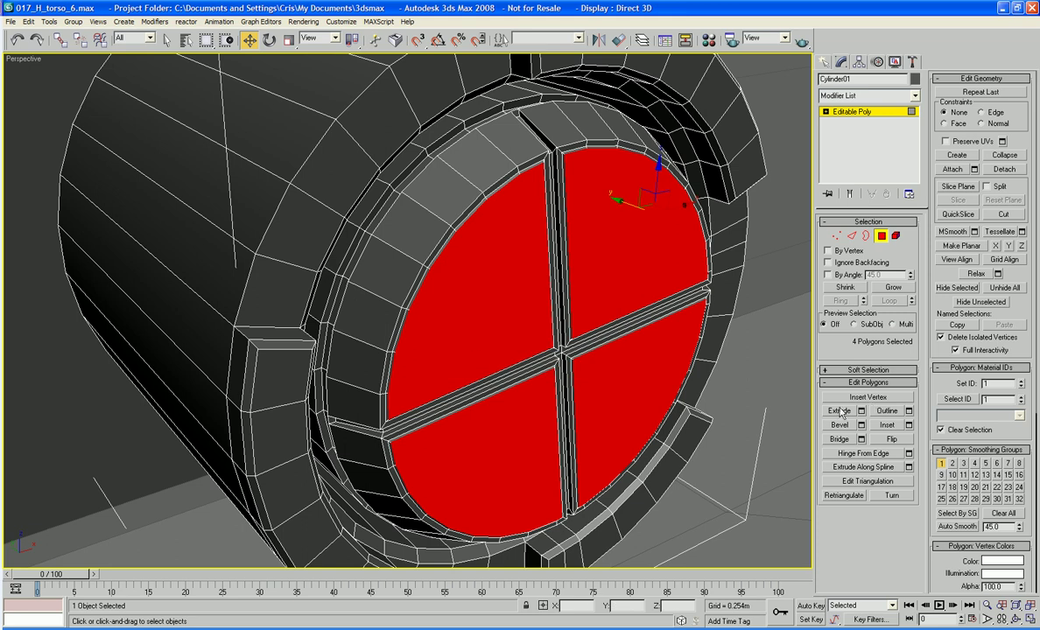
Extrude the four quarter panels slightly and bevel them with a height of 0.001 m and an outline amount of 0.001 m
left_click(840, 411)
left_click_drag(437, 319, 438, 320)
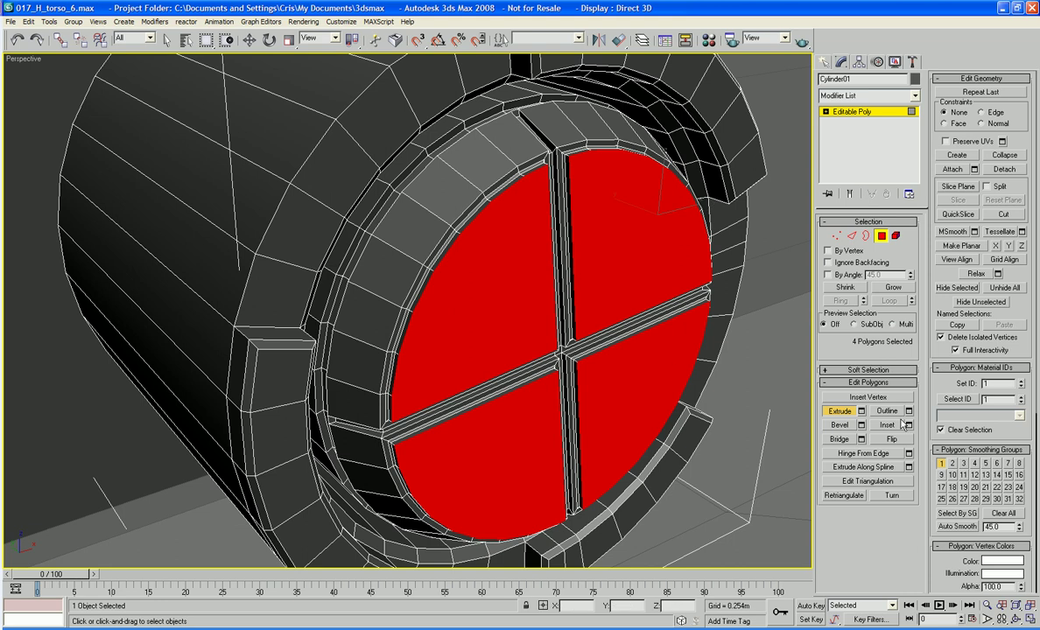
left_click(862, 425)
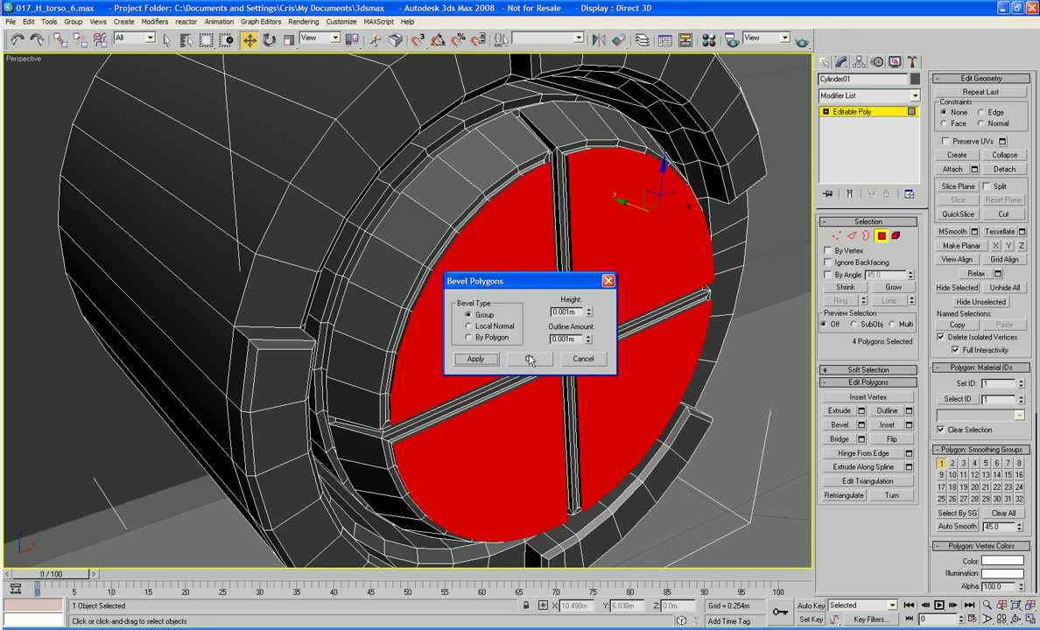
left_click(530, 360)
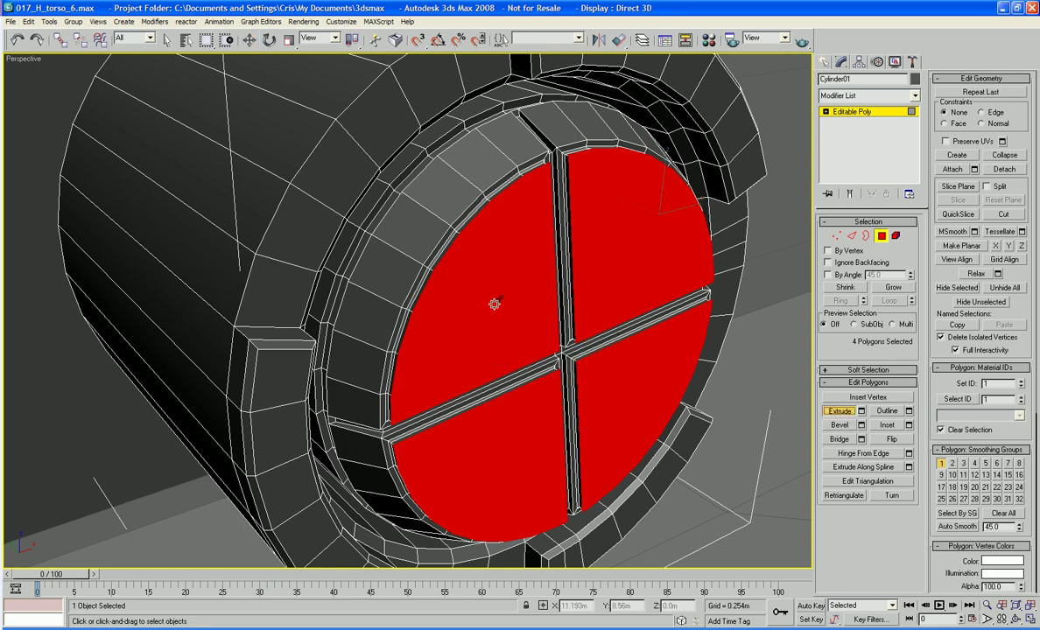
Extrude the quarter panels slightly again and bevel them with a height of 0.001 m and an outline amount of -0.001 m
left_click_drag(495, 305, 493, 304)
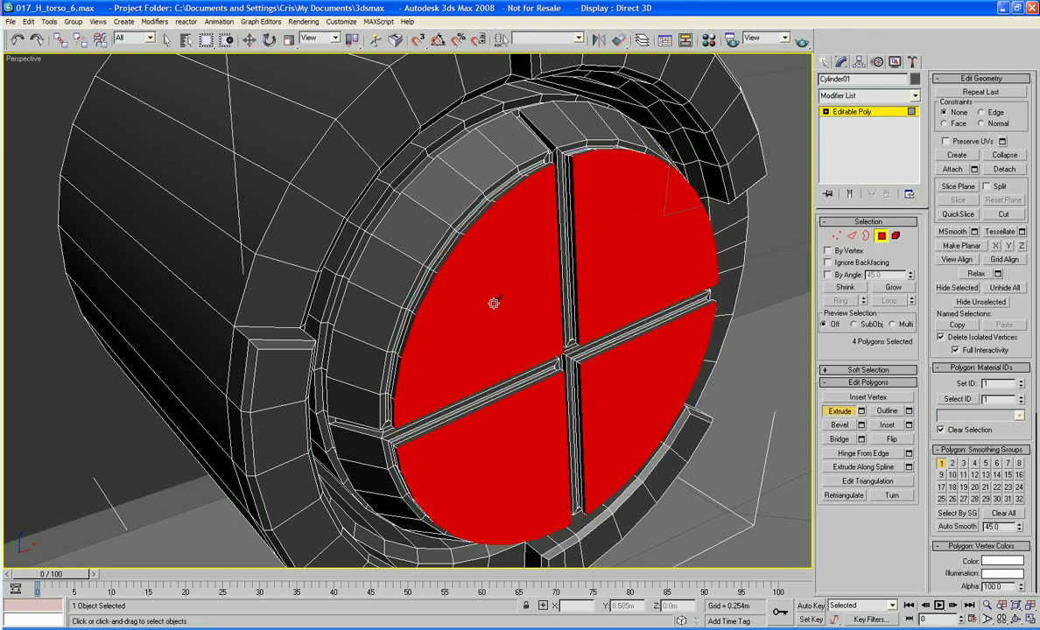
left_click(862, 426)
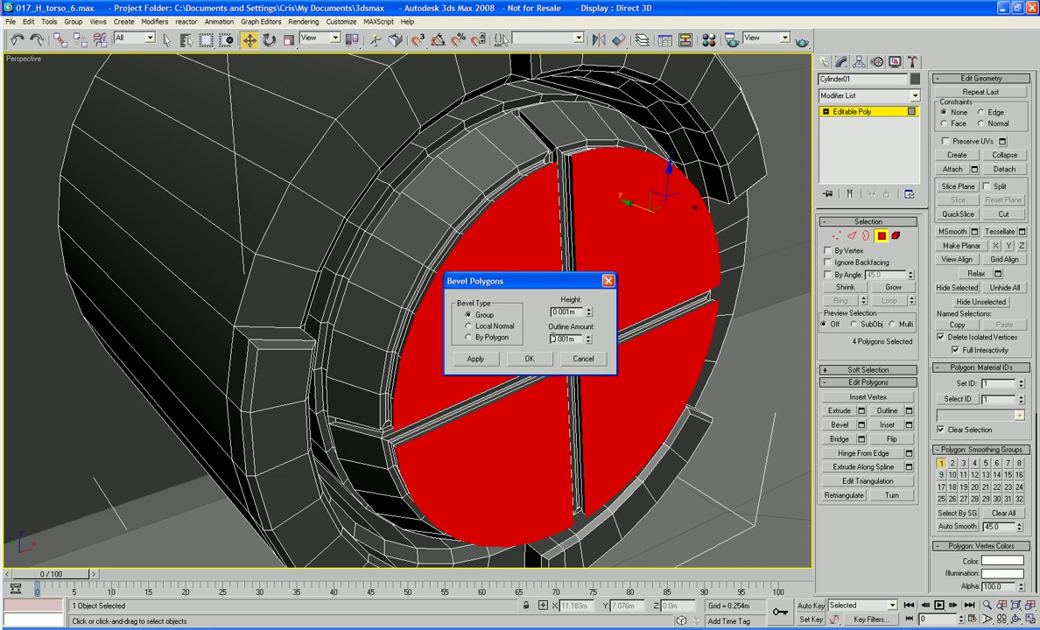
key("Tab")
key("Return")
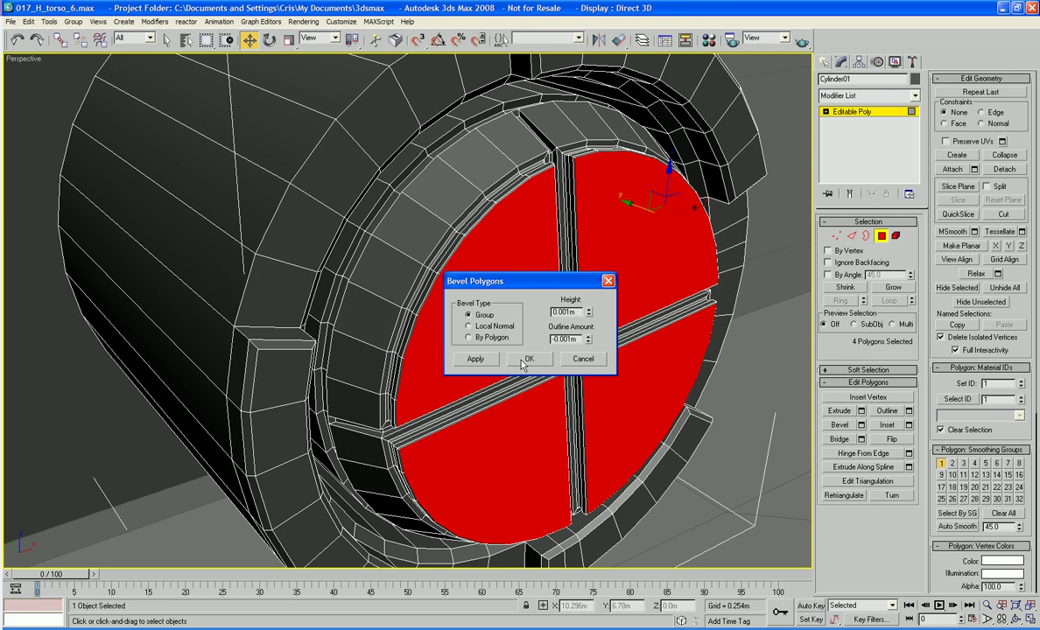
Clear the polygon selection and inspect the panelled cylinder inside the compartment with its wireframe edges hidden
left_click(750, 440)
key("F4")
scroll(685, 424, "down", 5)
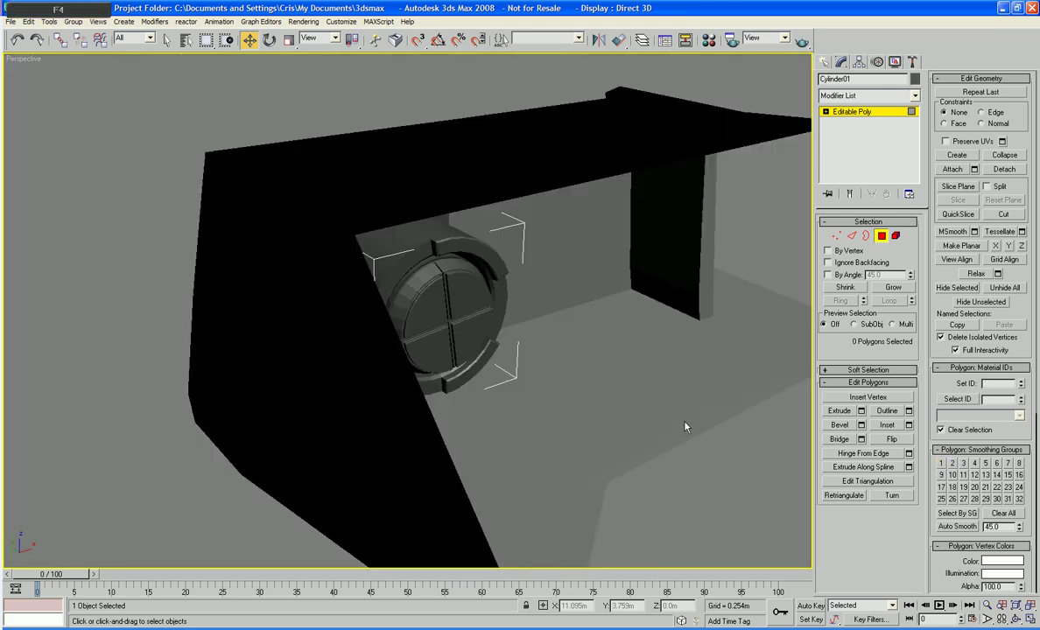
scroll(684, 424, "up", 2)
middle_click_drag(684, 424, 585, 419, "alt")
key("F4")
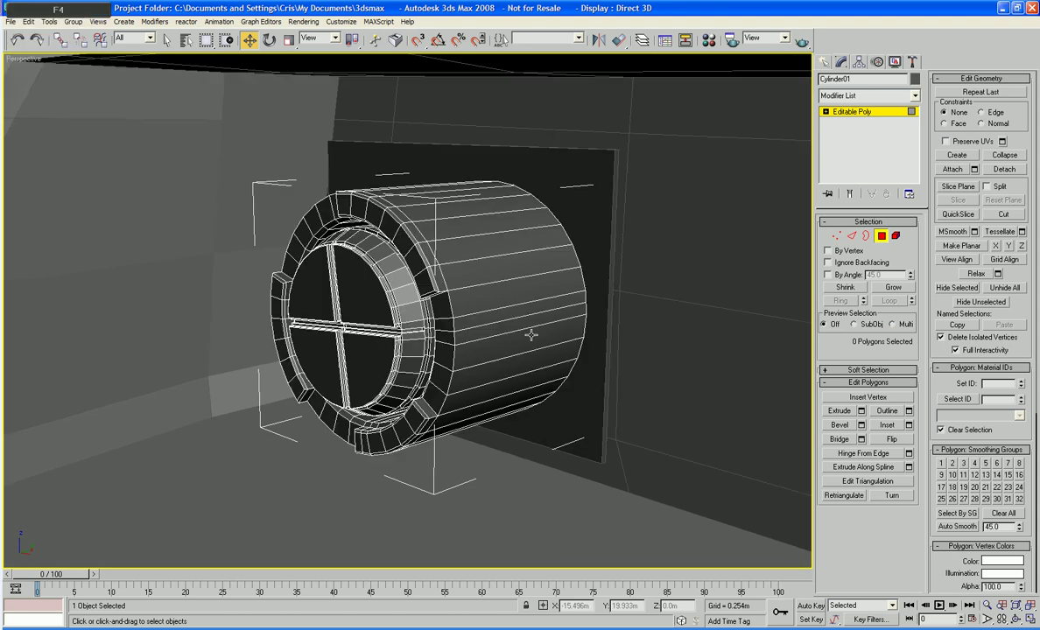
Ring-select the lengthwise edges of the cylinder's outer wall and connect them with eight evenly spaced edge loops
key("2")
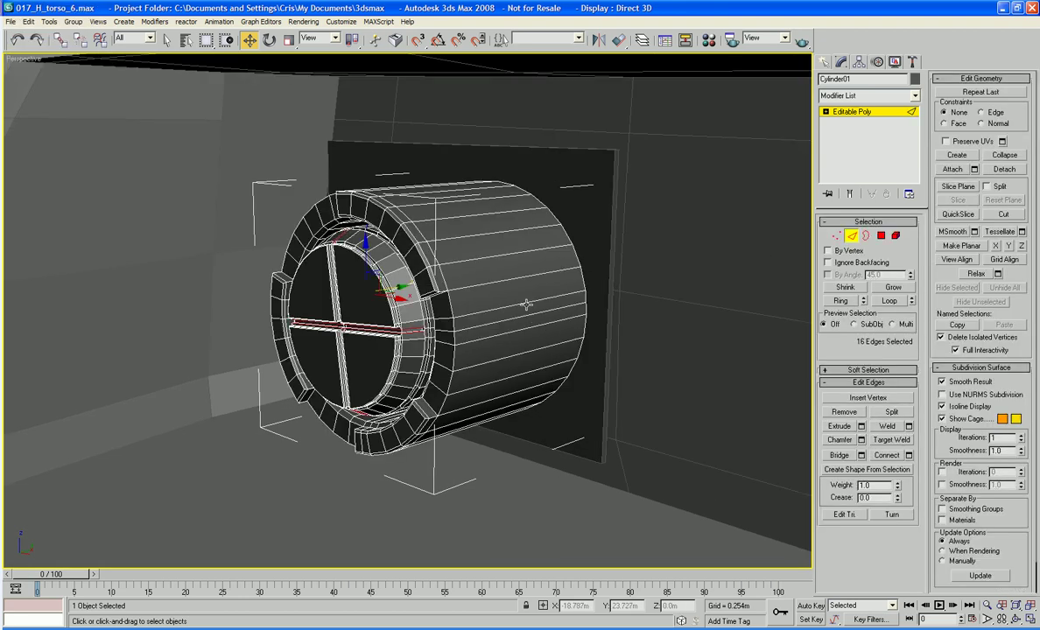
left_click(527, 303)
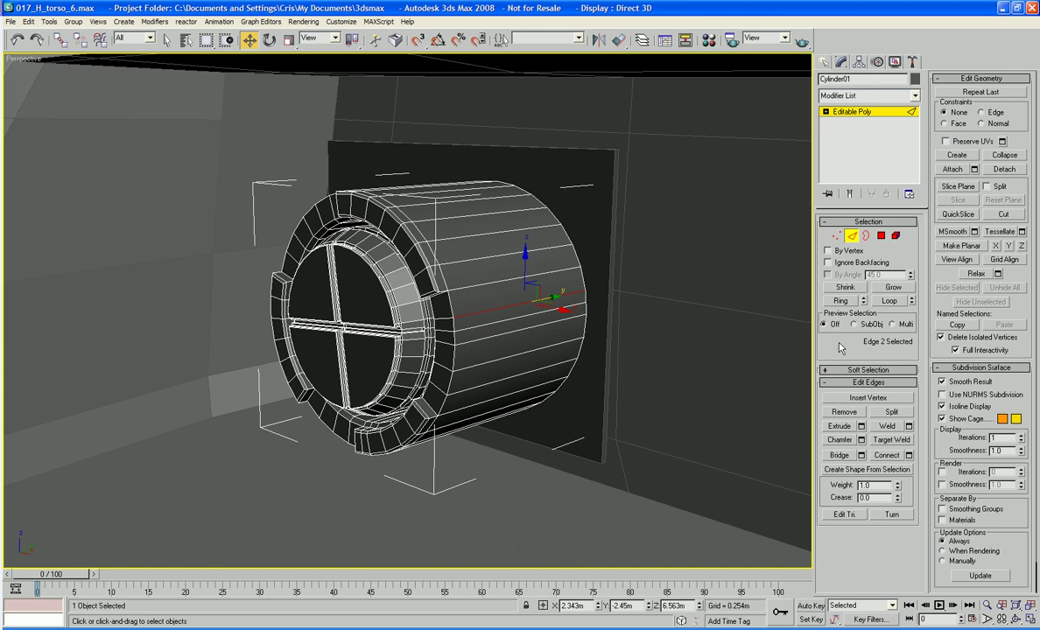
left_click(841, 302)
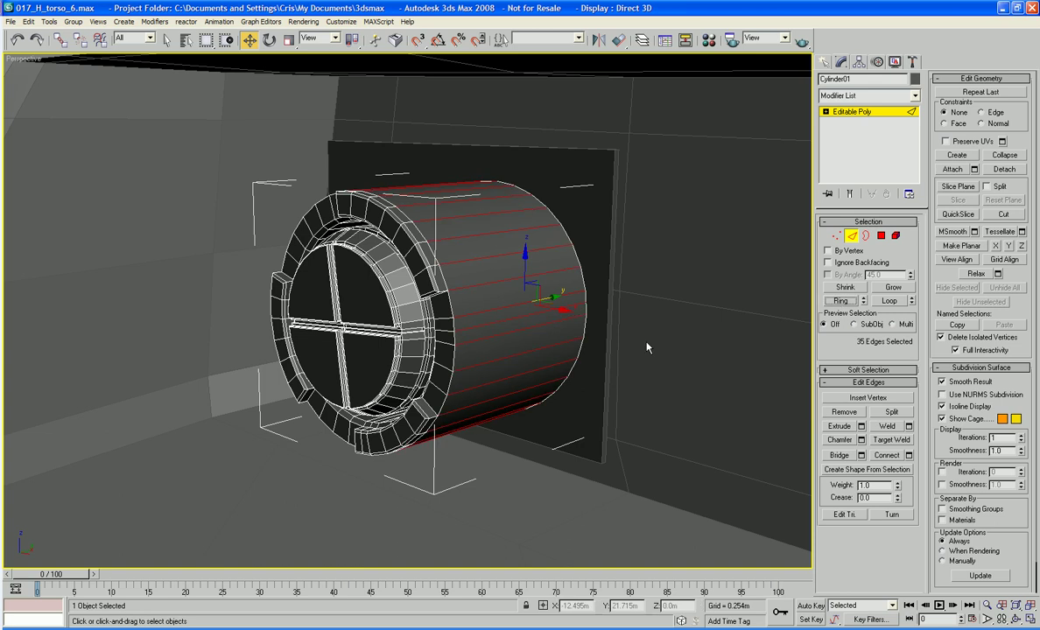
middle_click_drag(775, 287, 692, 368, "alt")
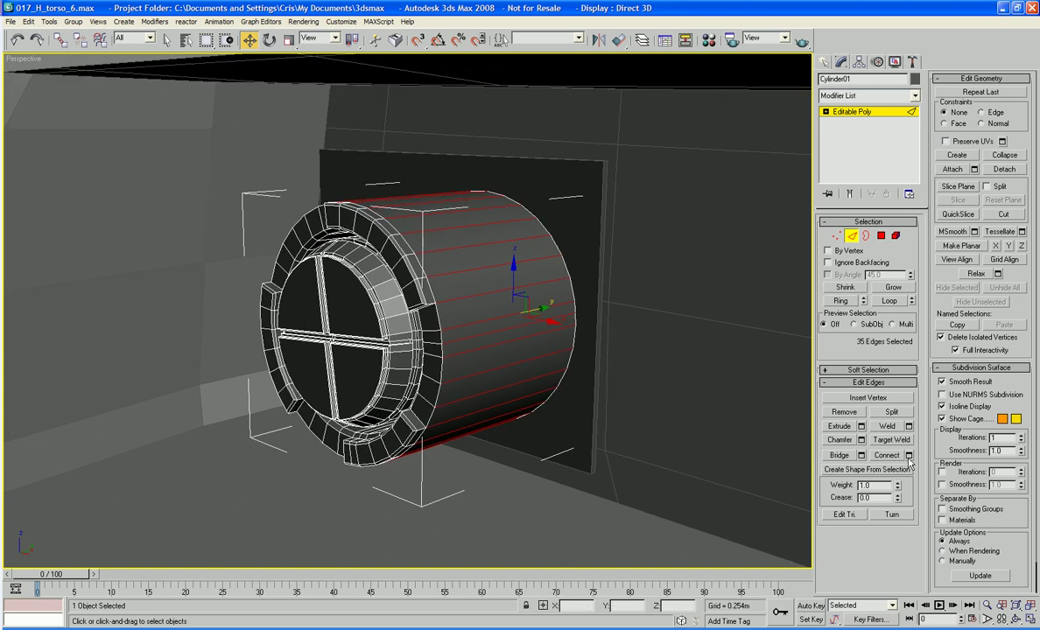
left_click(909, 456)
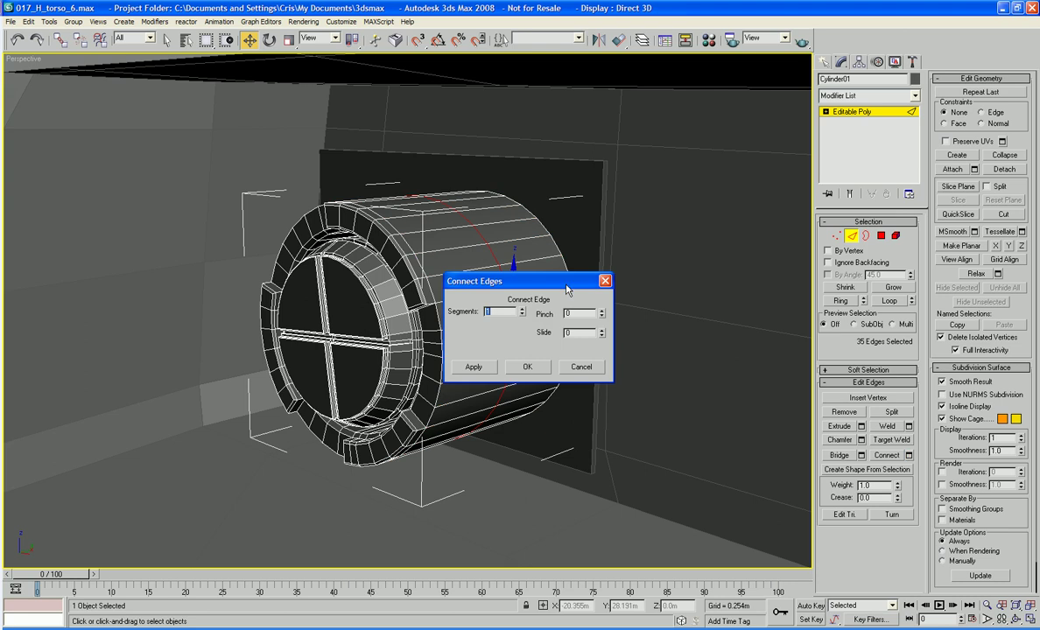
left_click_drag(567, 289, 701, 325)
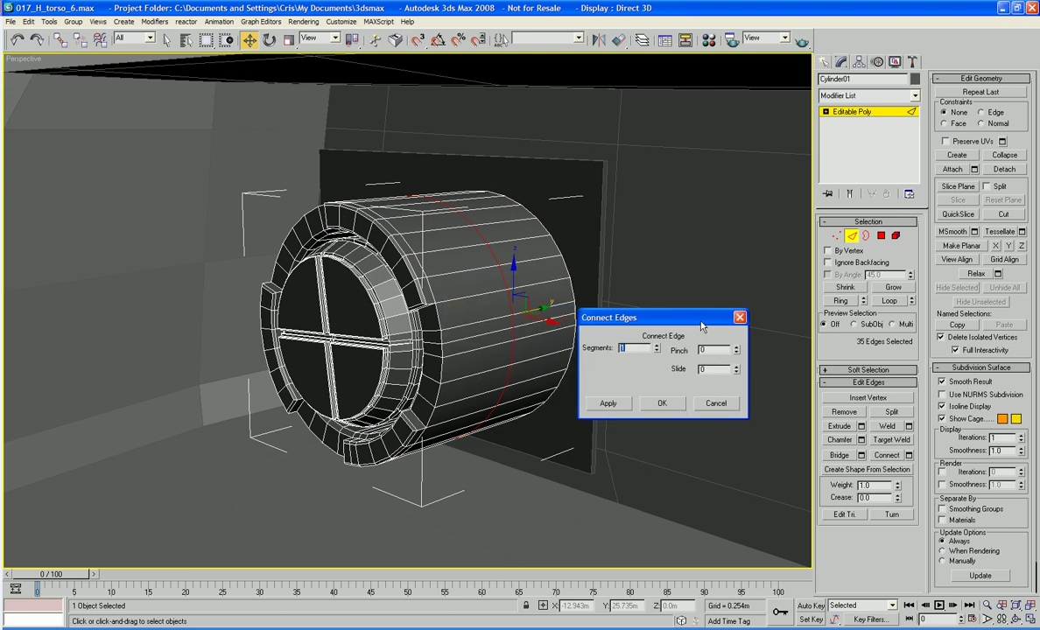
left_click(657, 347)
left_click(657, 346)
left_click(656, 346)
left_click(657, 347)
left_click(662, 402)
scroll(657, 401, "up", 3)
middle_click_drag(656, 401, 613, 364)
Extrude the eight edge loops around the cylinder wall with a height of 0.01 m and a base width of 0.076 m
left_click(861, 440)
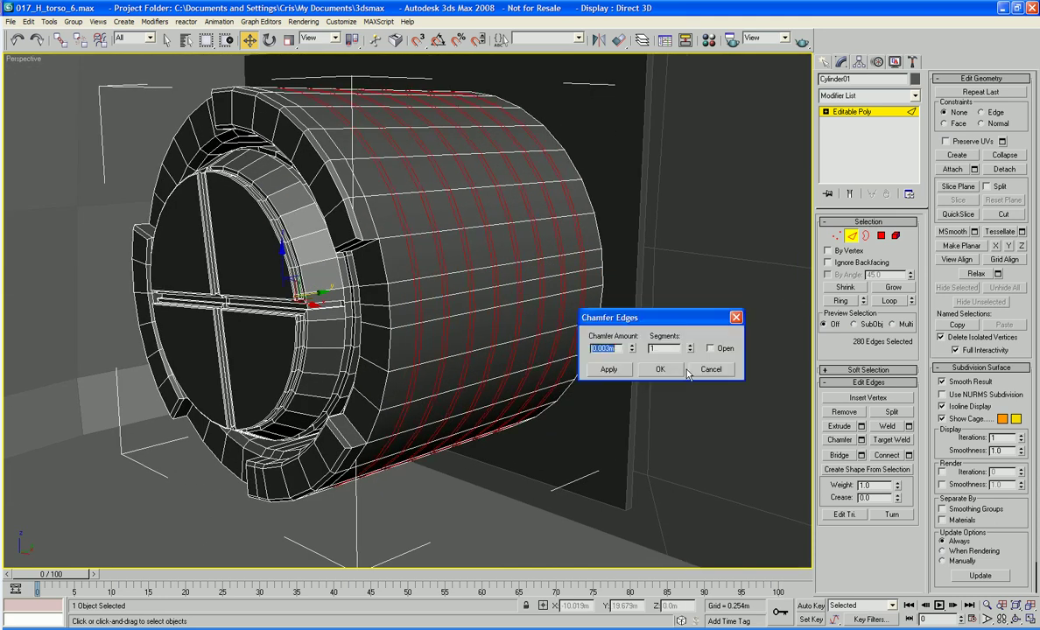
left_click(661, 369)
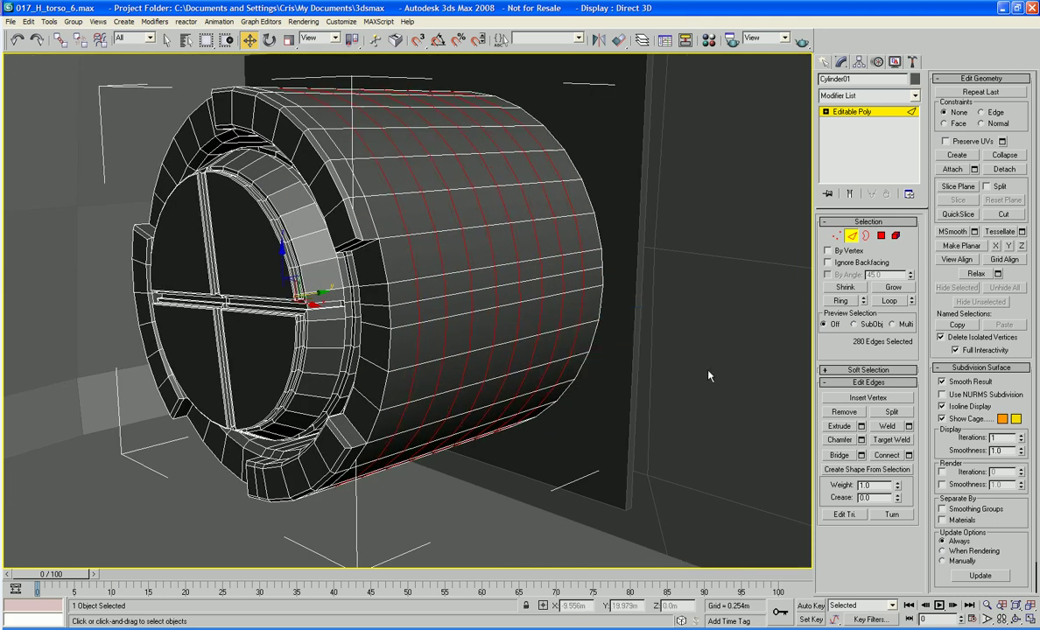
left_click(861, 426)
left_click_drag(683, 350, 684, 408)
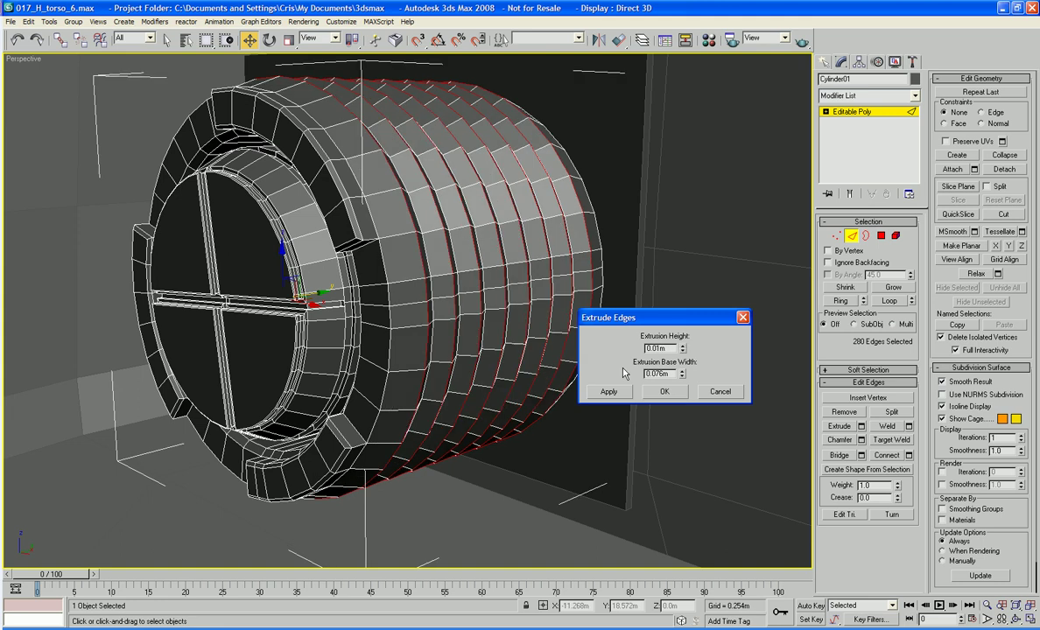
left_click(654, 394)
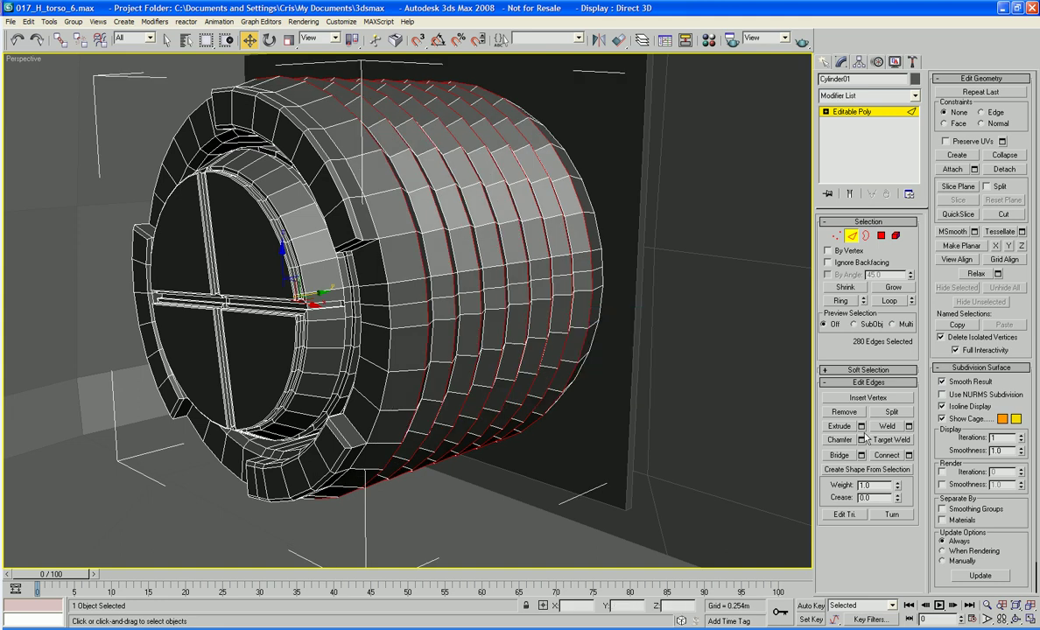
Chamfer the extruded ridge edges twice in succession, using 0.006 m for the second chamfer, and clear the edge selection
left_click(863, 441)
mouse_move(627, 351)
left_mouse_down()
mouse_move(629, 320)
mouse_move(604, 350)
mouse_move(632, 364)
left_mouse_up()
left_click(608, 368)
left_click(632, 351)
left_click(632, 351)
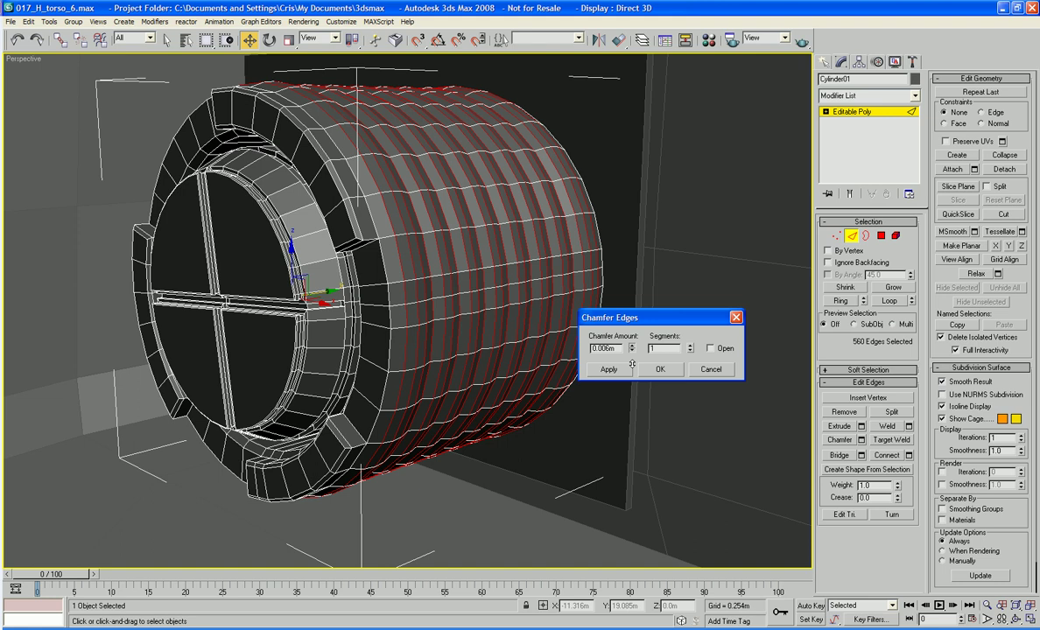
left_click(659, 370)
left_click(522, 448)
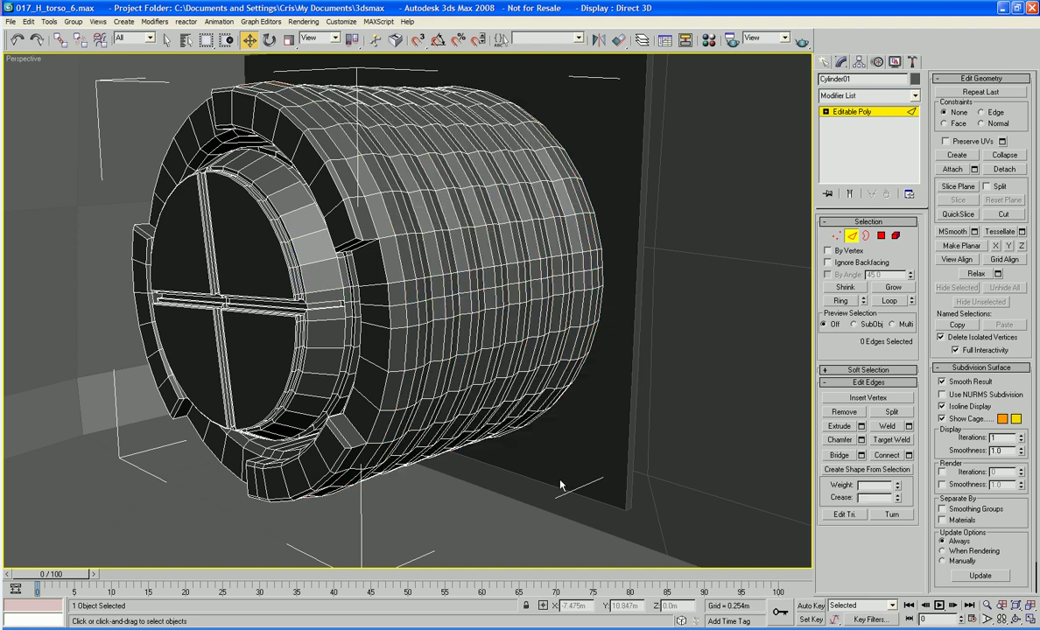
Select the ribbed cylinder together with its rectangular backing plate and move both out in front of the compartment
key("F4")
middle_click_drag(396, 501, 481, 423, "alt")
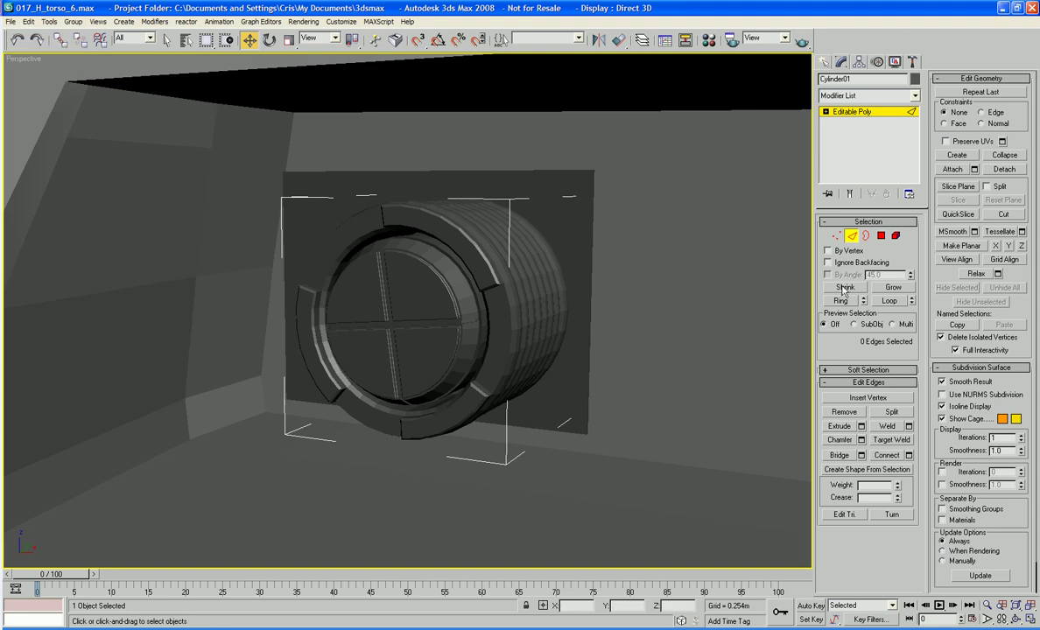
left_click(851, 238)
left_click(478, 232)
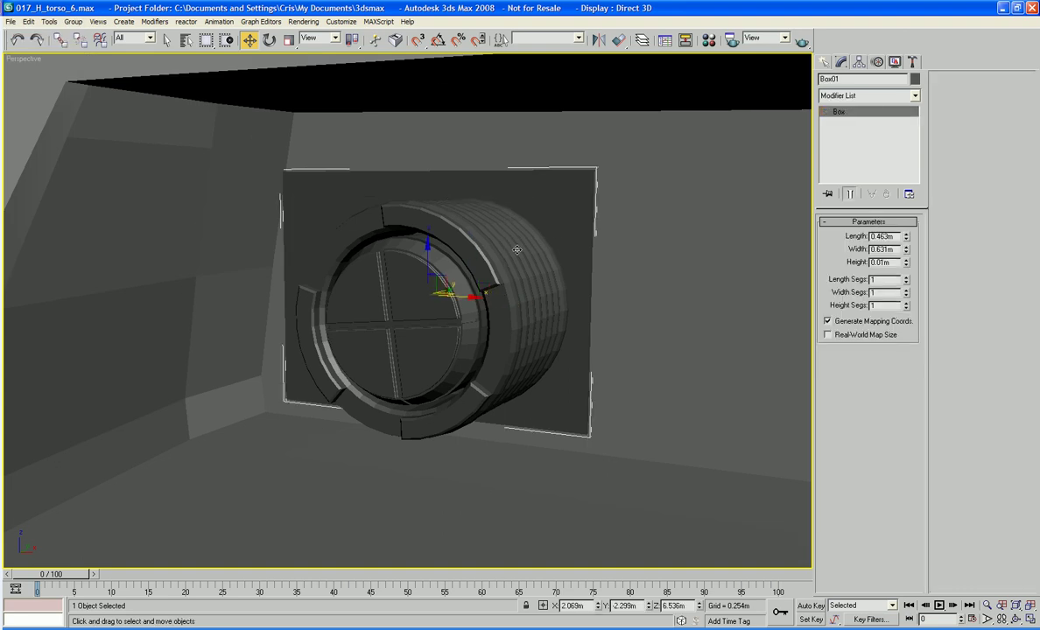
left_click(506, 239)
left_click(518, 274)
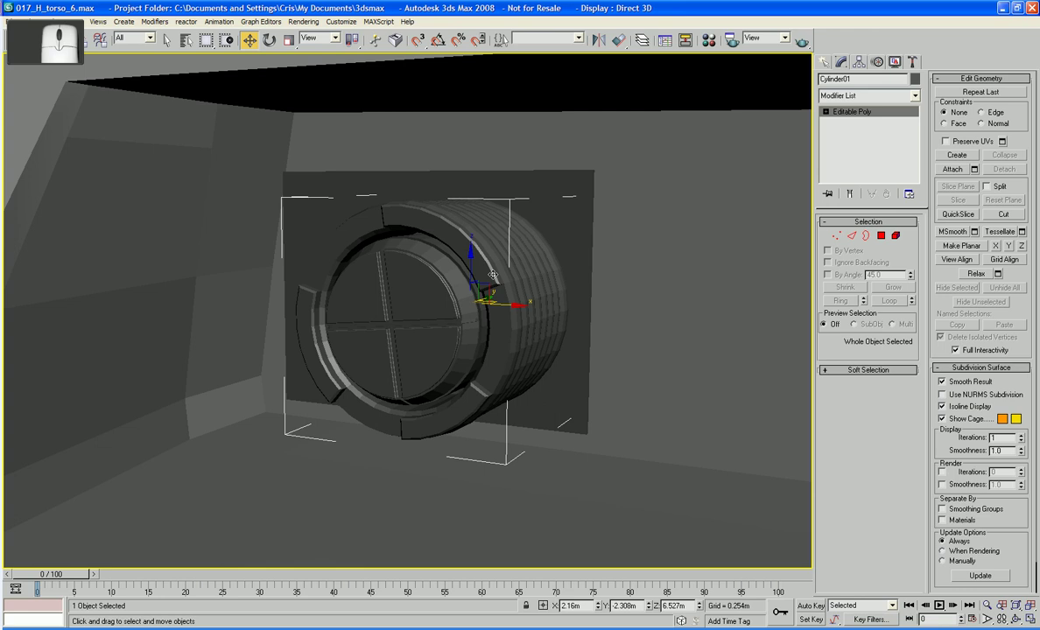
left_click(585, 192, "ctrl")
middle_click_drag(585, 193, 532, 204, "alt")
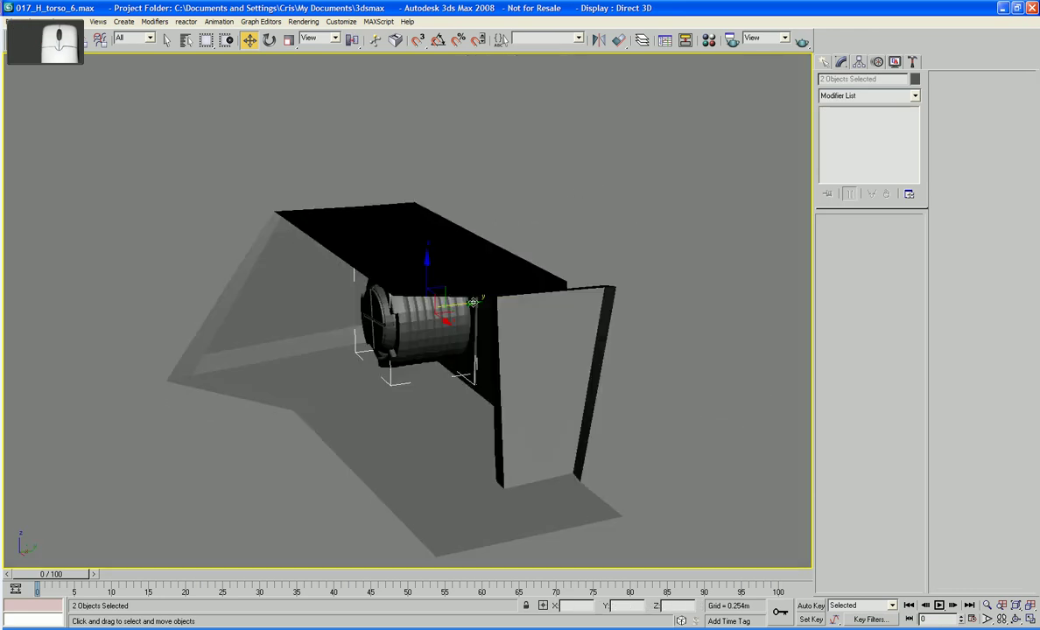
left_click_drag(438, 293, 256, 415)
middle_click_drag(256, 414, 353, 402, "alt")
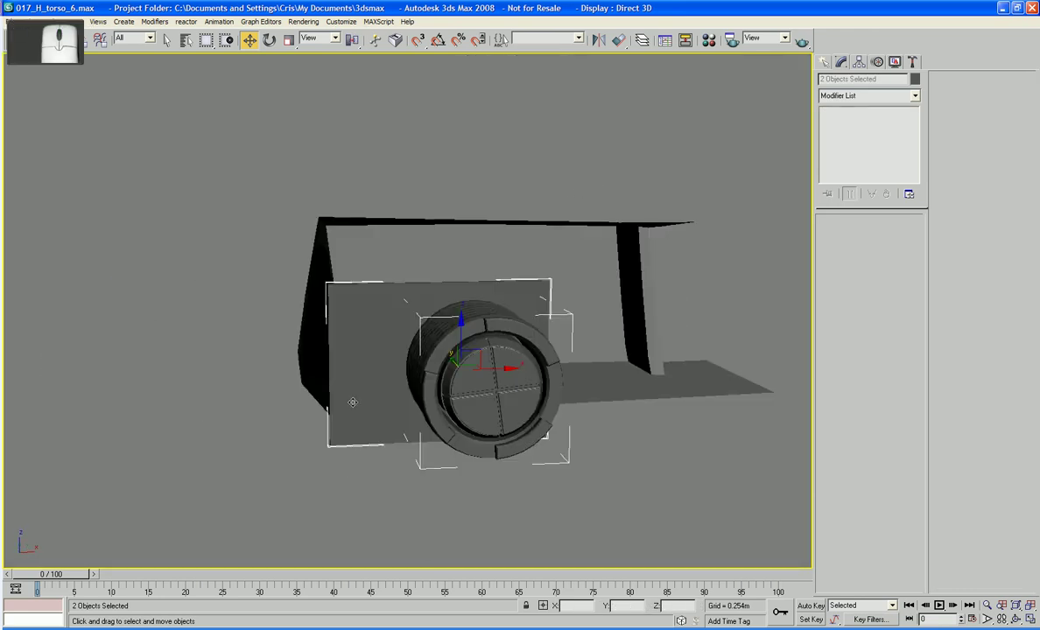
left_click(525, 466)
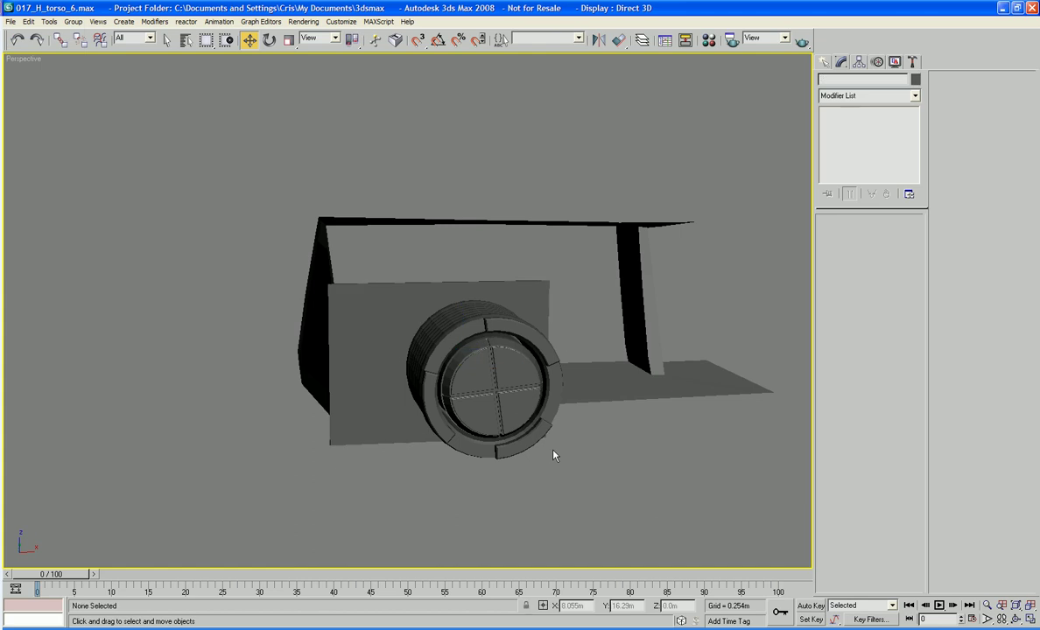
Convert the rectangular backing plate behind the cylinder to an Editable Poly
mouse_move(553, 455)
middle_mouse_down("alt")
mouse_move(580, 469)
mouse_move(542, 460)
middle_mouse_up("alt")
middle_click_drag(478, 458, 400, 476, "alt")
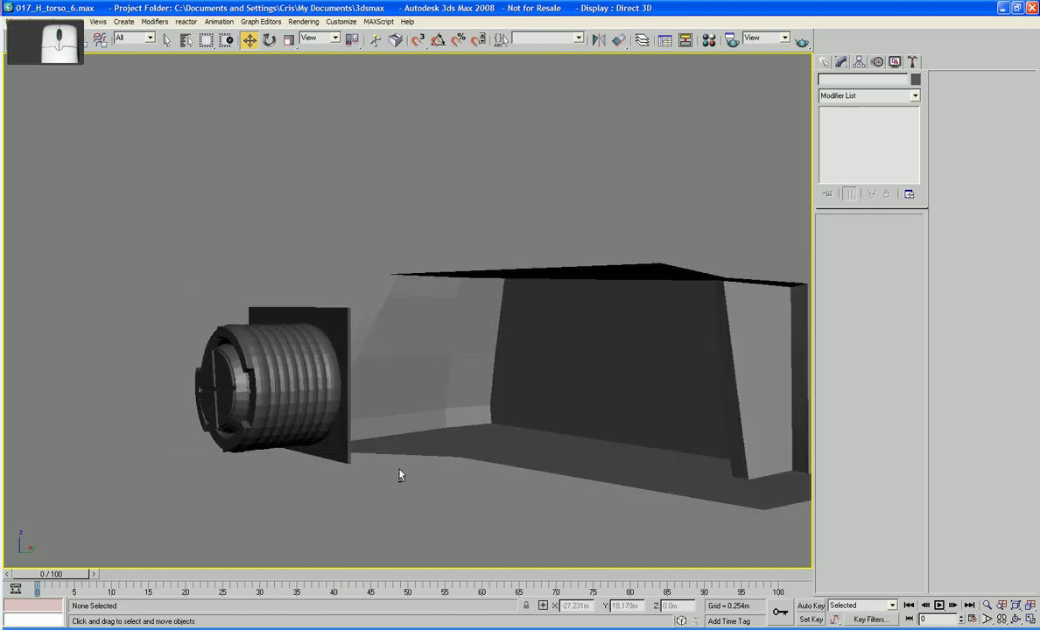
key("F3")
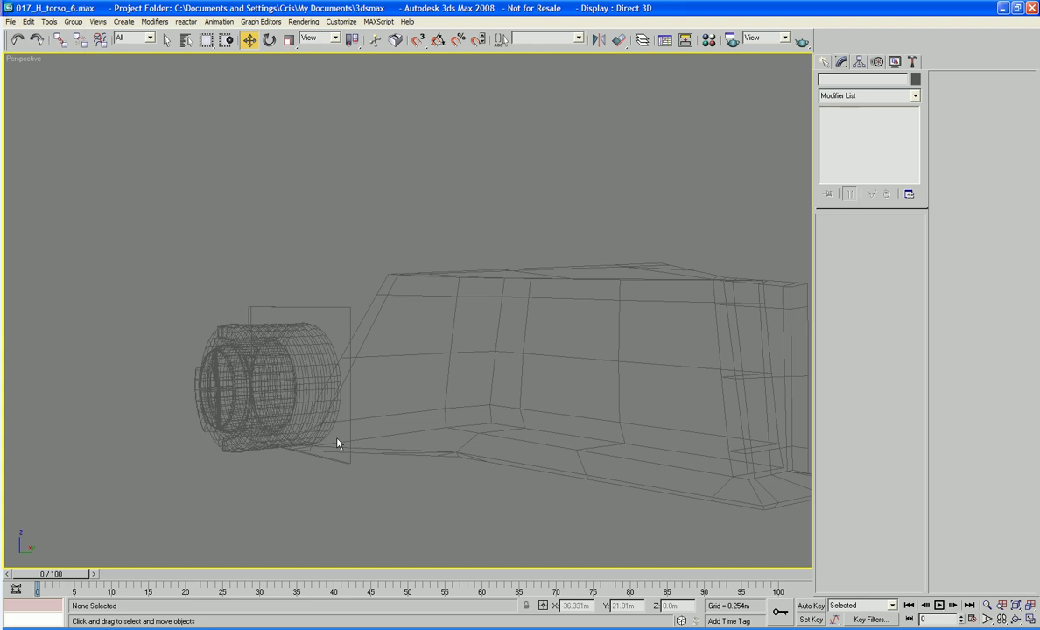
mouse_move(337, 443)
middle_mouse_down("alt")
mouse_move(332, 423)
mouse_move(385, 488)
mouse_move(402, 437)
mouse_move(413, 448)
mouse_move(385, 419)
mouse_move(363, 420)
middle_mouse_up("alt")
key("F3")
key("F4")
left_click(459, 476)
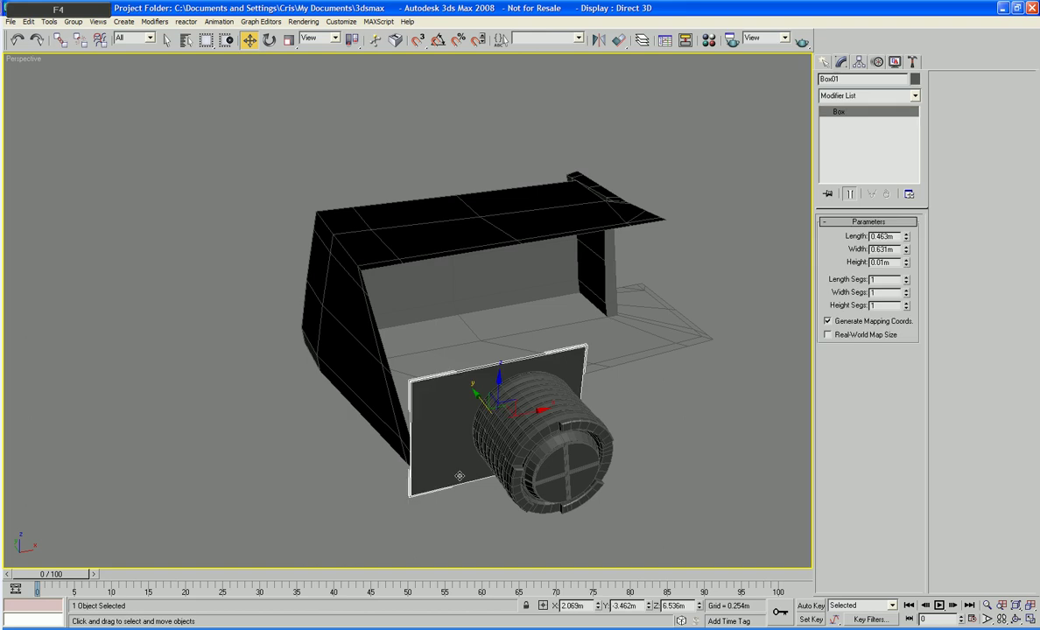
scroll(461, 428, "up", 3)
middle_click_drag(460, 476, 490, 394)
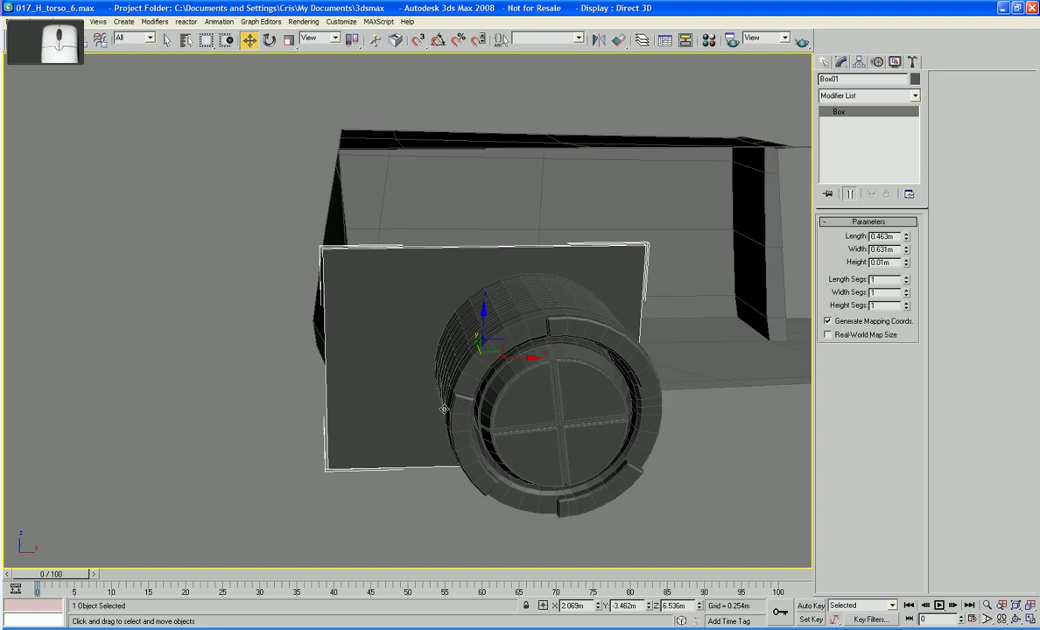
right_click(540, 393)
mouse_move(516, 507)
left_click(585, 519)
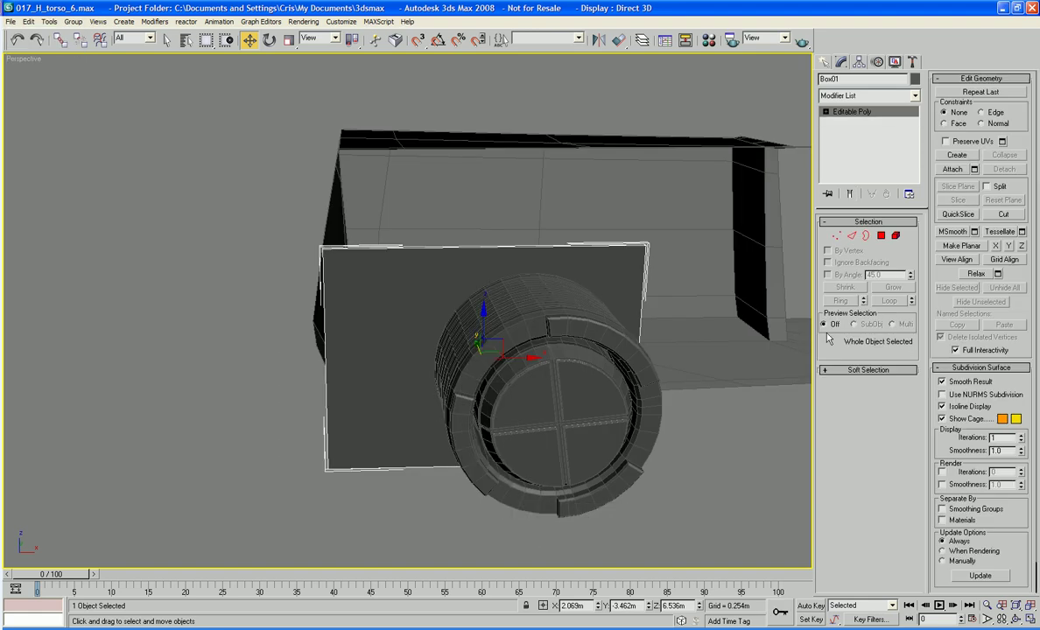
Connect the plate's long horizontal edges with one vertical loop and shift it along X to just beside the cylinder
left_click(852, 236)
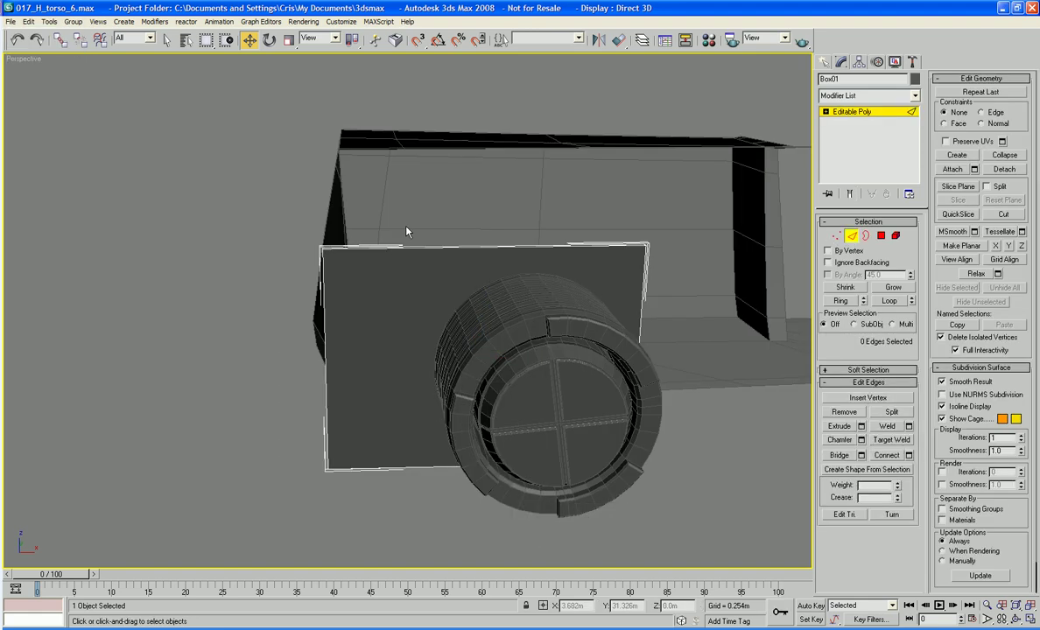
left_click_drag(406, 232, 411, 497)
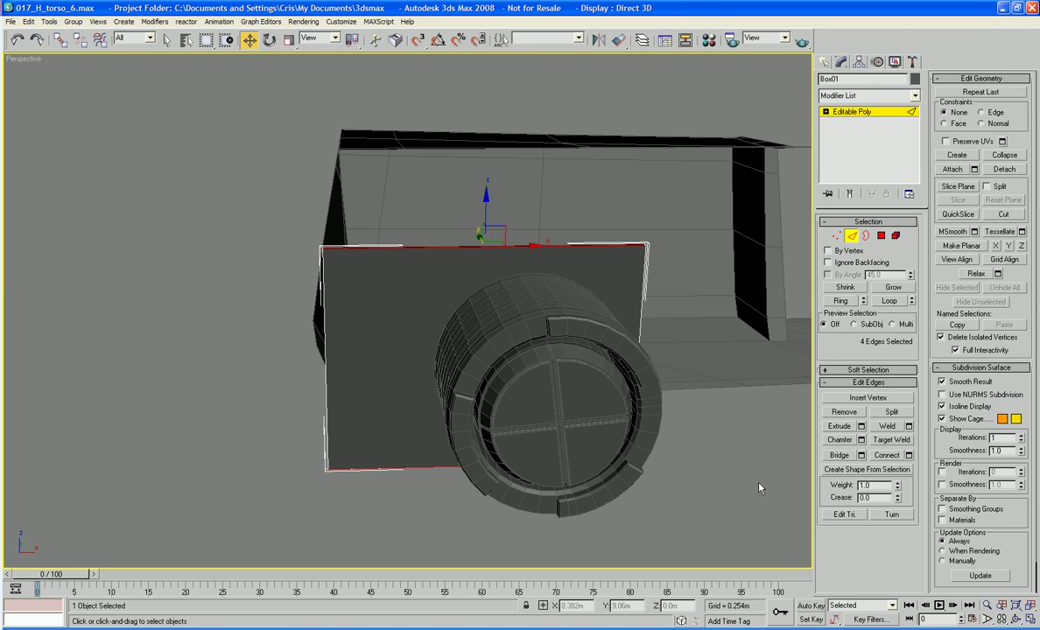
left_click(885, 457)
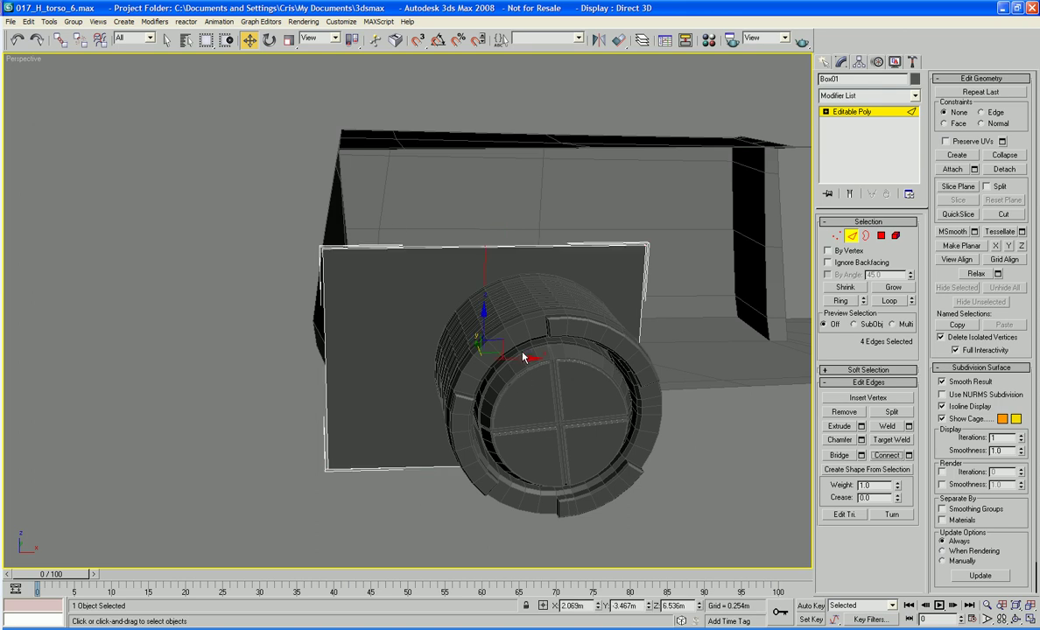
left_click_drag(528, 356, 473, 351)
left_click(852, 239)
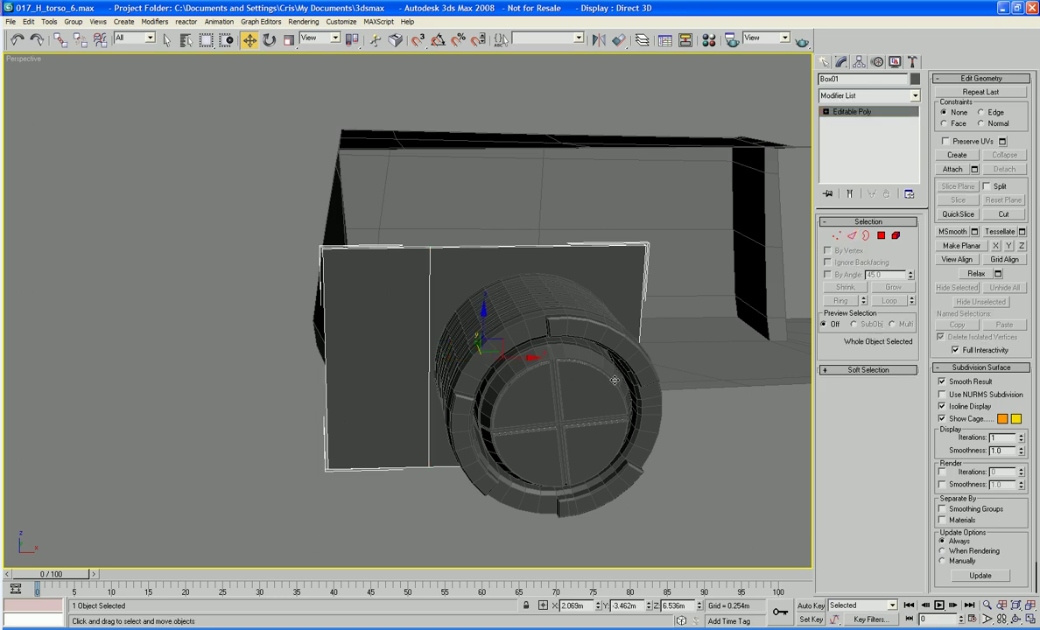
Attach the ribbed cylinder to the backing plate as one object
middle_click_drag(614, 381, 520, 369, "alt")
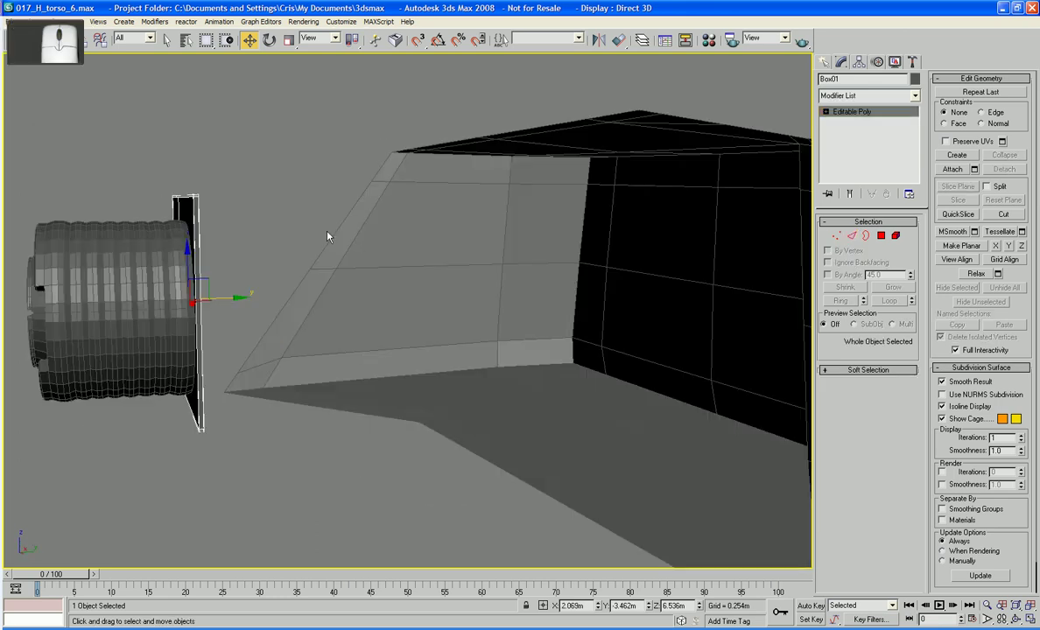
middle_click_drag(327, 237, 294, 241, "alt")
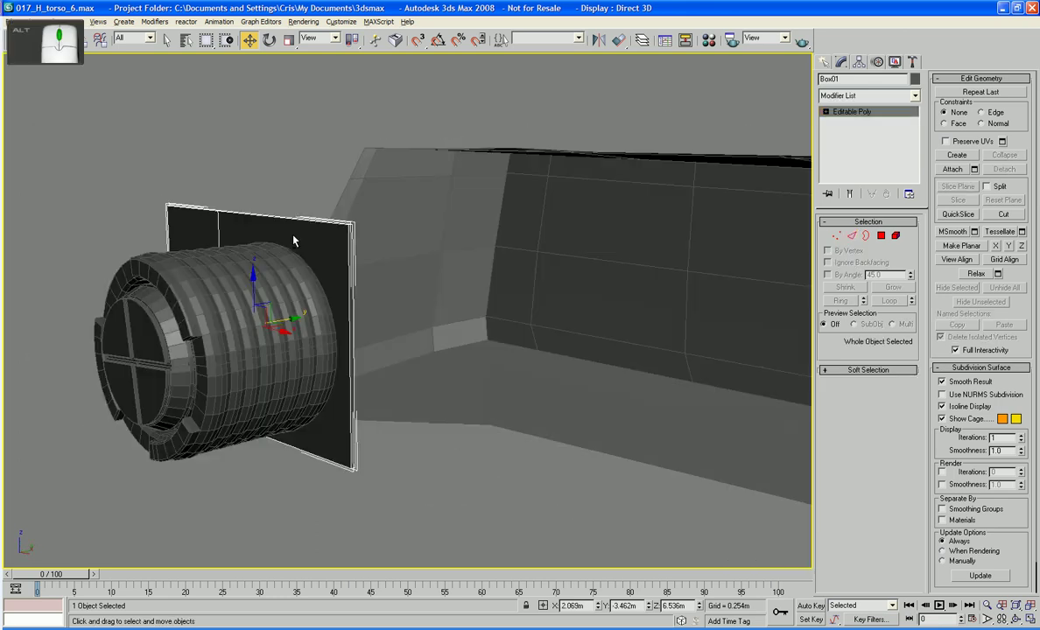
left_click(953, 169)
left_click(297, 289)
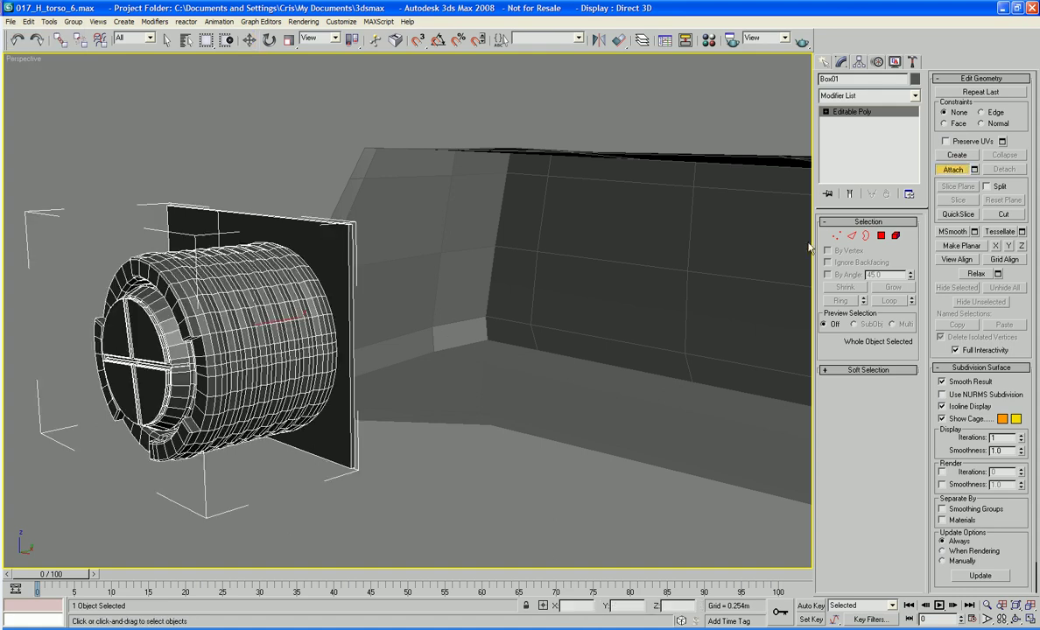
left_click(962, 168)
Delete the two rear polygons of the backing plate
middle_click_drag(577, 274, 520, 274, "alt")
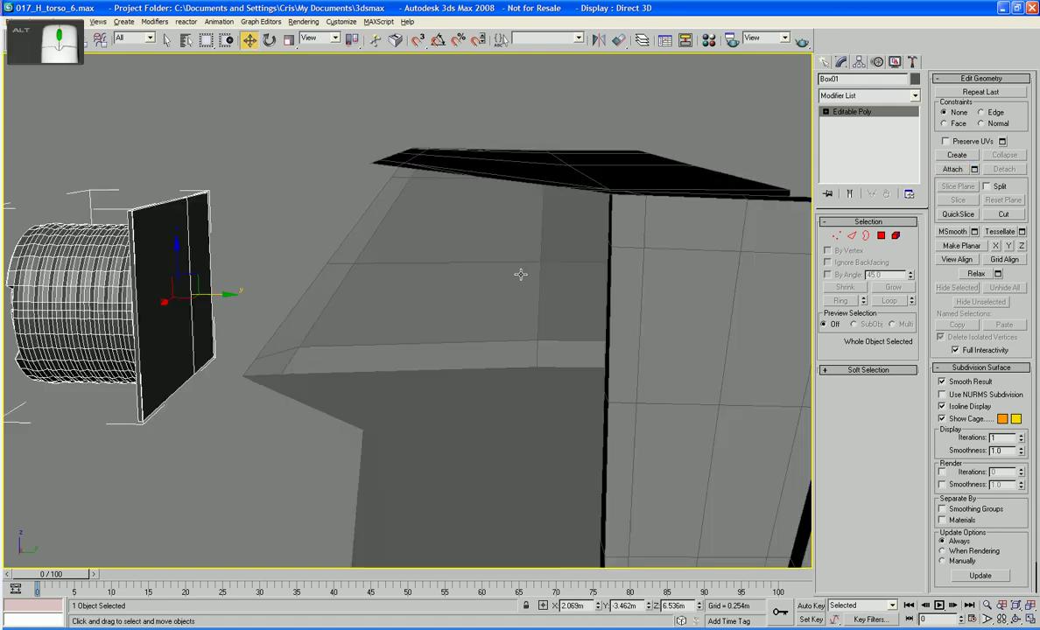
middle_click_drag(389, 276, 386, 280)
scroll(387, 280, "up", 3)
left_click(880, 235)
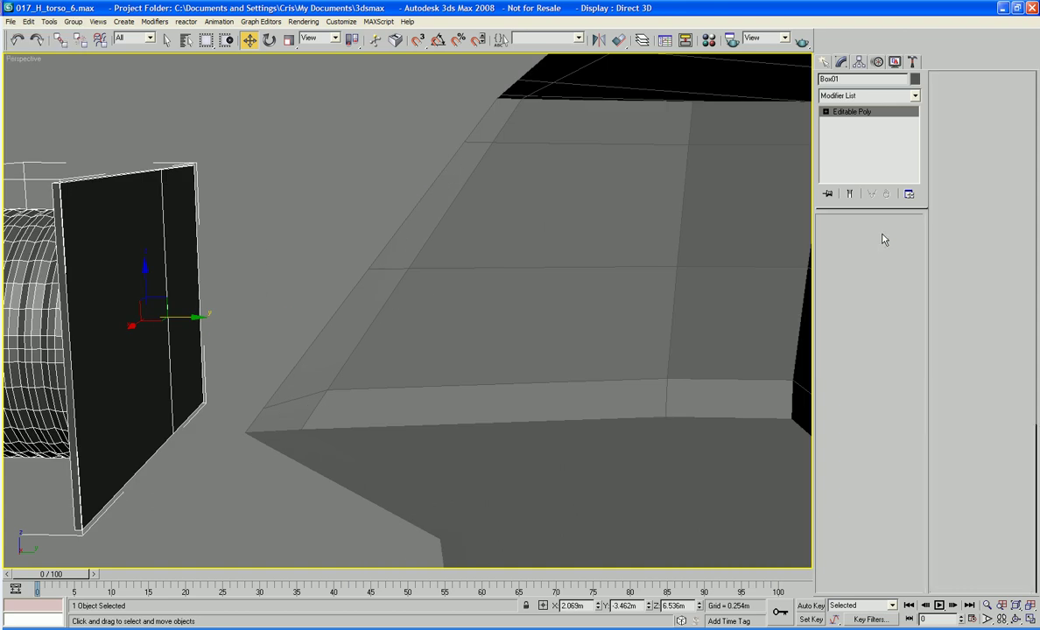
left_click(164, 270)
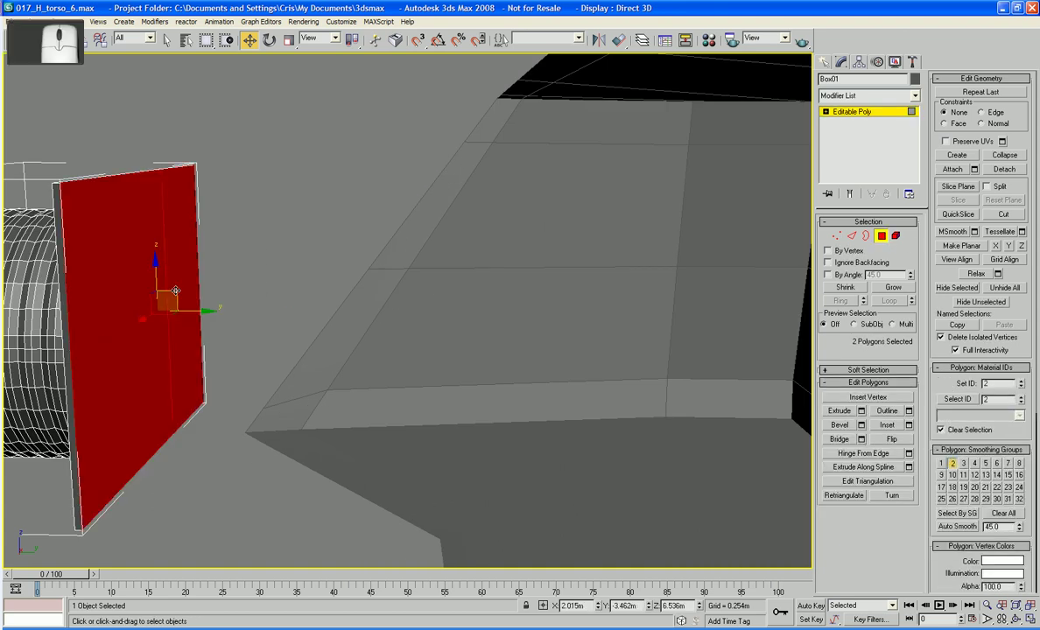
key("Delete")
Delete the plate's front panel behind the cylinder and the cylinder's rear cap polygon
left_click(75, 290)
key("Delete")
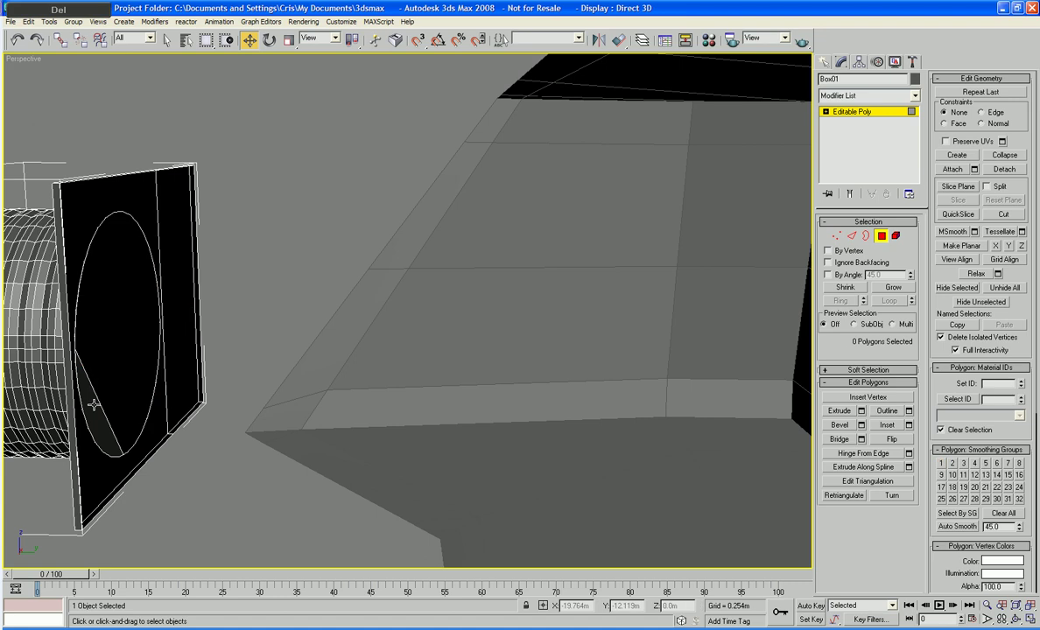
left_click(86, 377)
key("Delete")
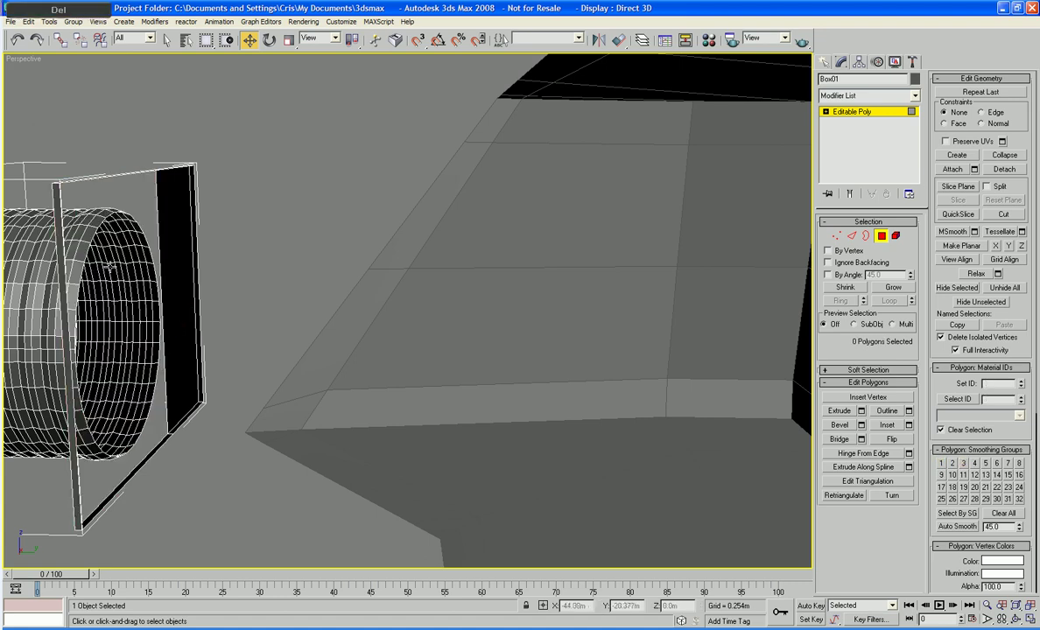
Try to bridge the plate's inner vertical edge to the nearest edge of the cylinder's open rear rim
key("super")
middle_click_drag(25, 285, 176, 304)
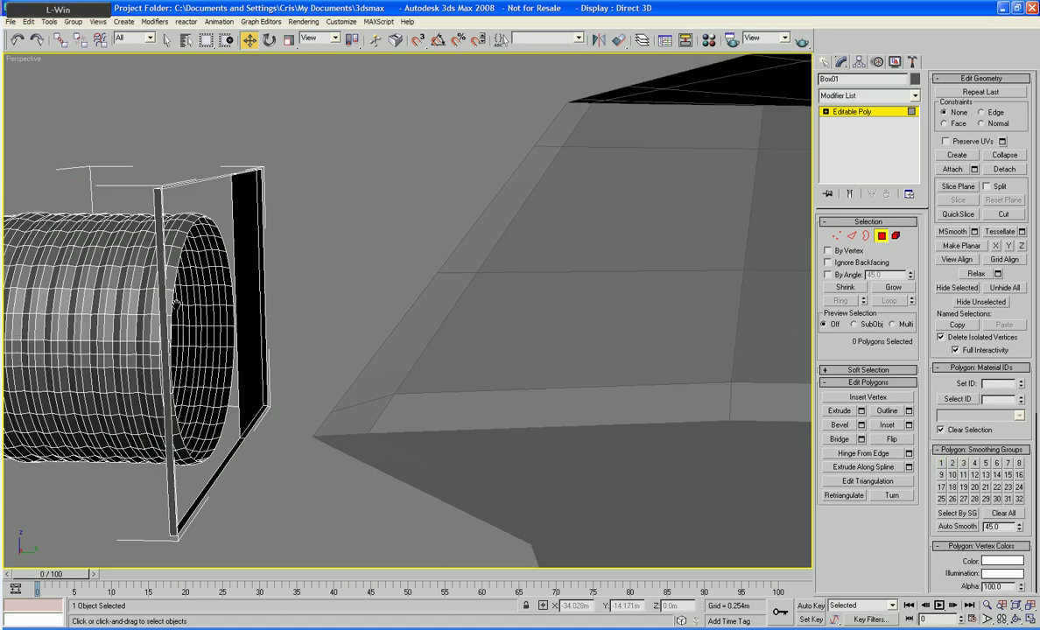
key("super")
middle_click_drag(271, 307, 494, 262, "alt")
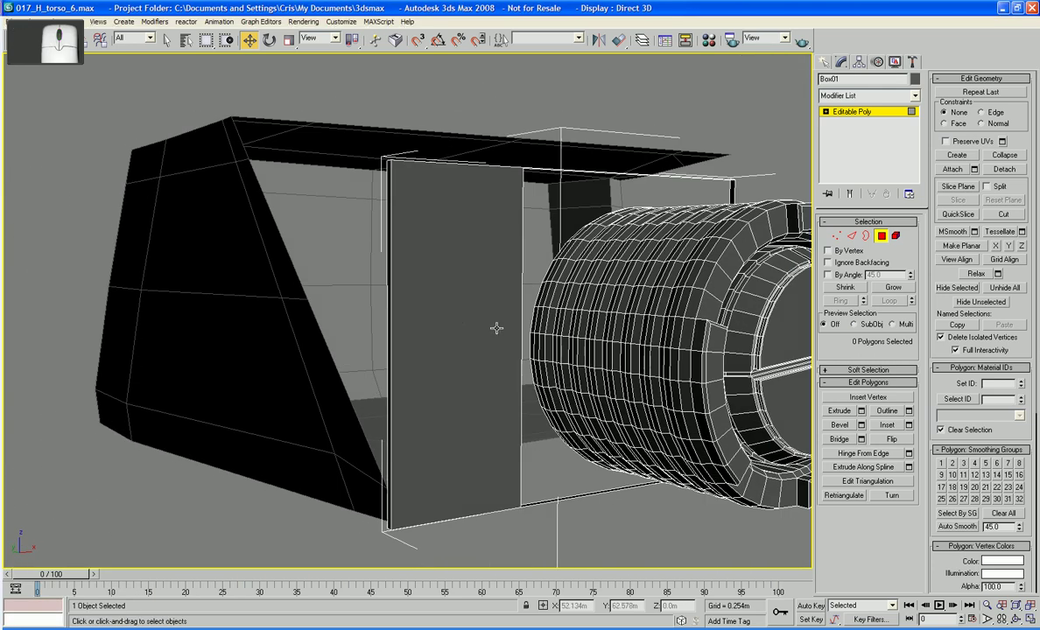
scroll(495, 326, "up", 3)
middle_click_drag(494, 327, 465, 326)
key("2")
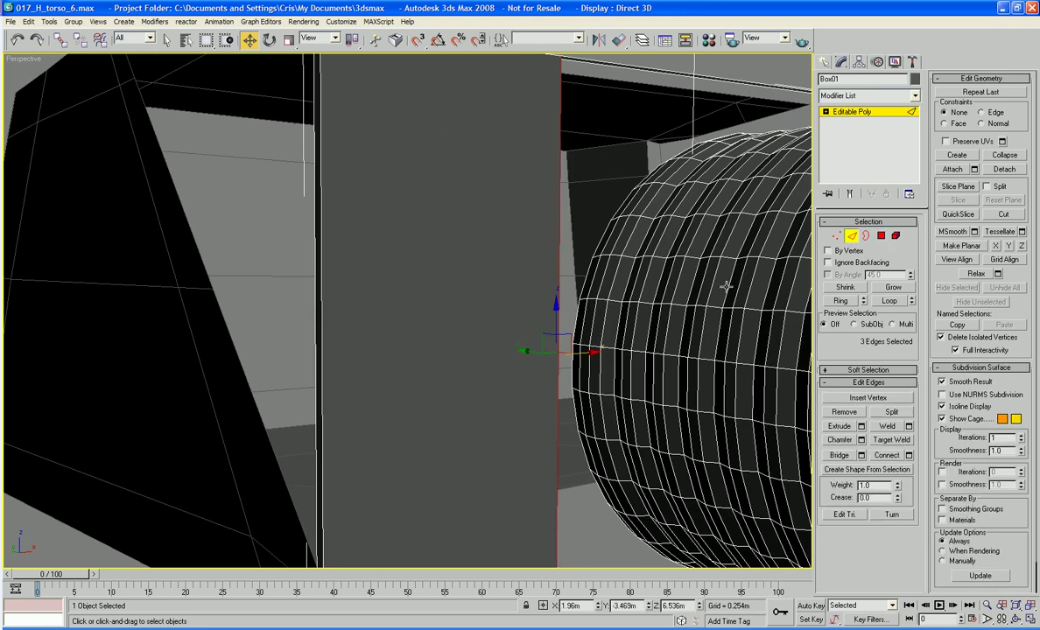
left_click(575, 367)
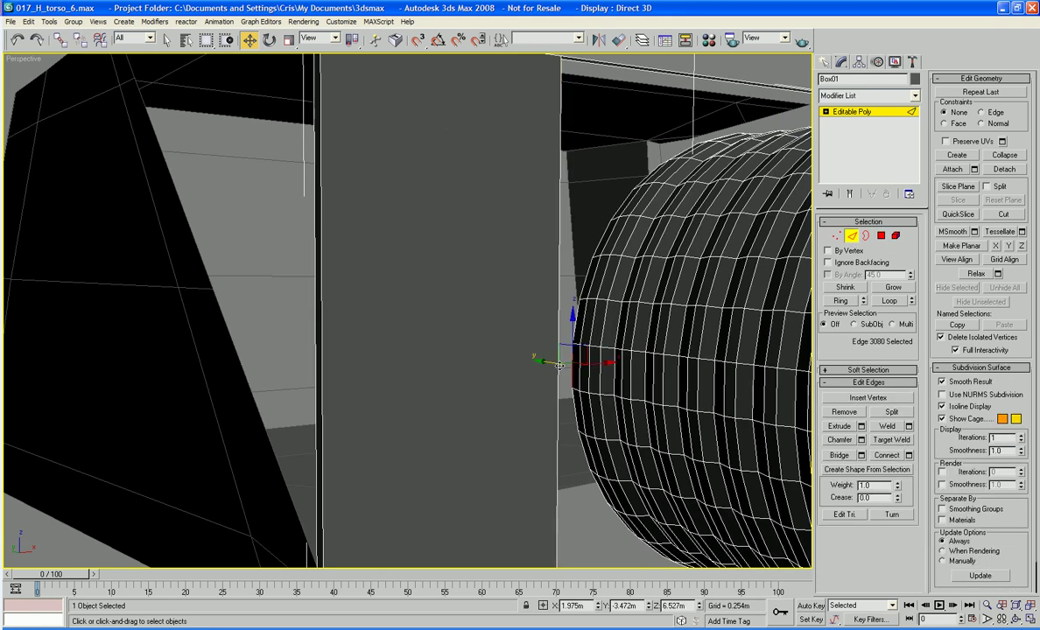
left_click(559, 367, "ctrl")
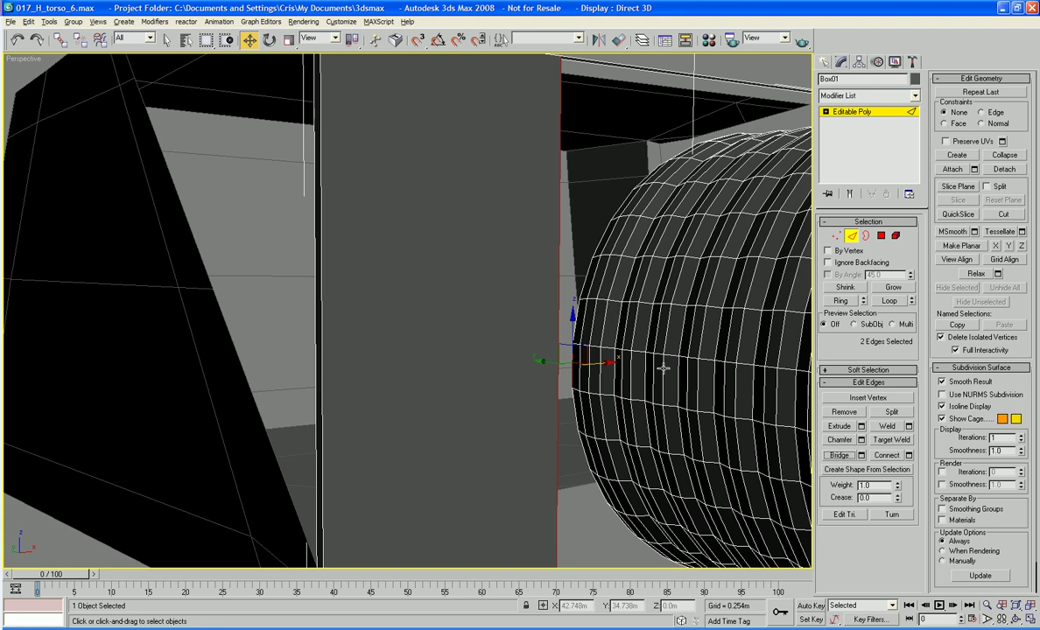
Try bridging the plate's inner vertical edge with other rim edges lower on the cylinder
middle_click_drag(667, 430, 666, 385, "alt")
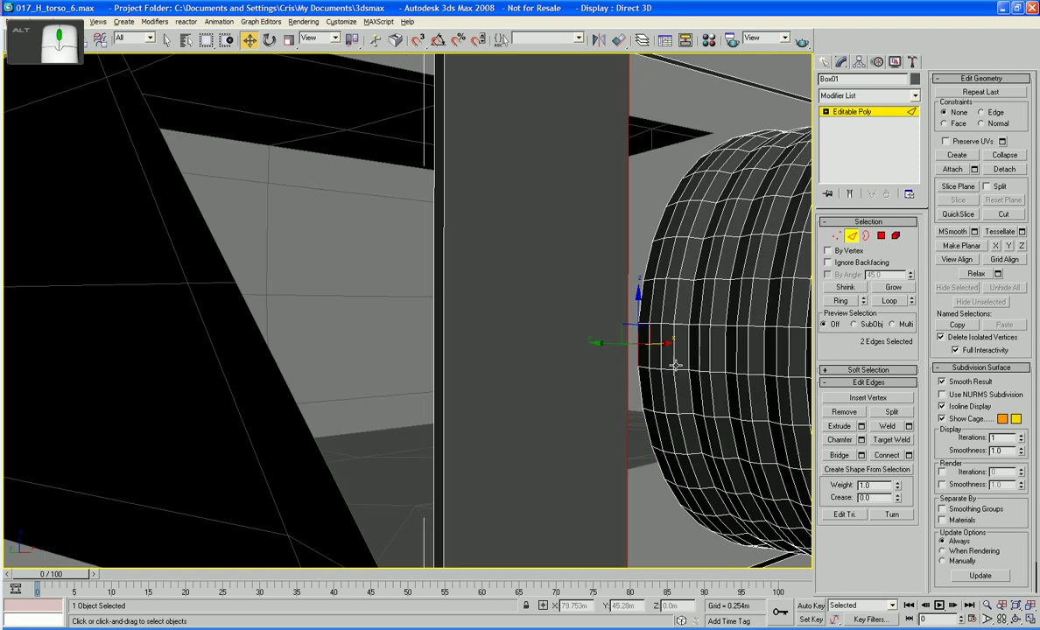
left_click(608, 385)
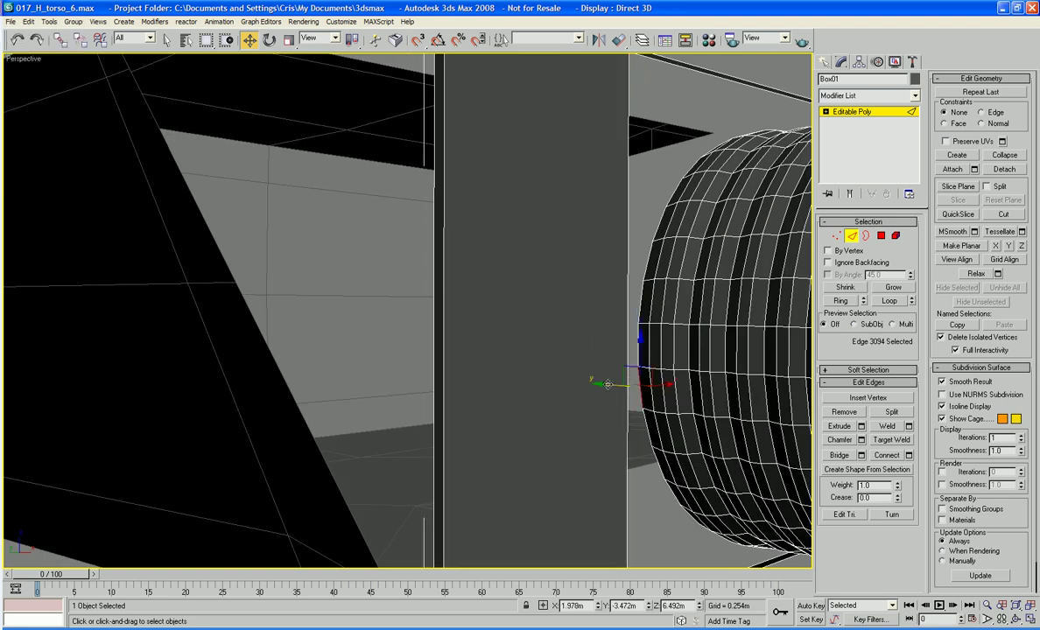
left_click(628, 385, "ctrl")
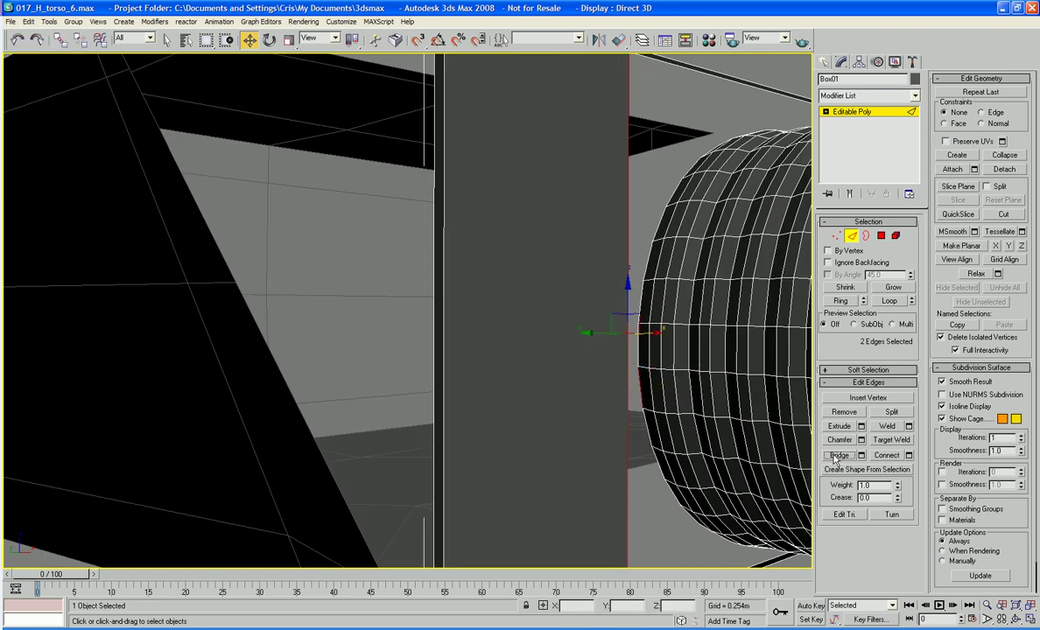
middle_click_drag(709, 385, 528, 386, "alt")
left_click(326, 392)
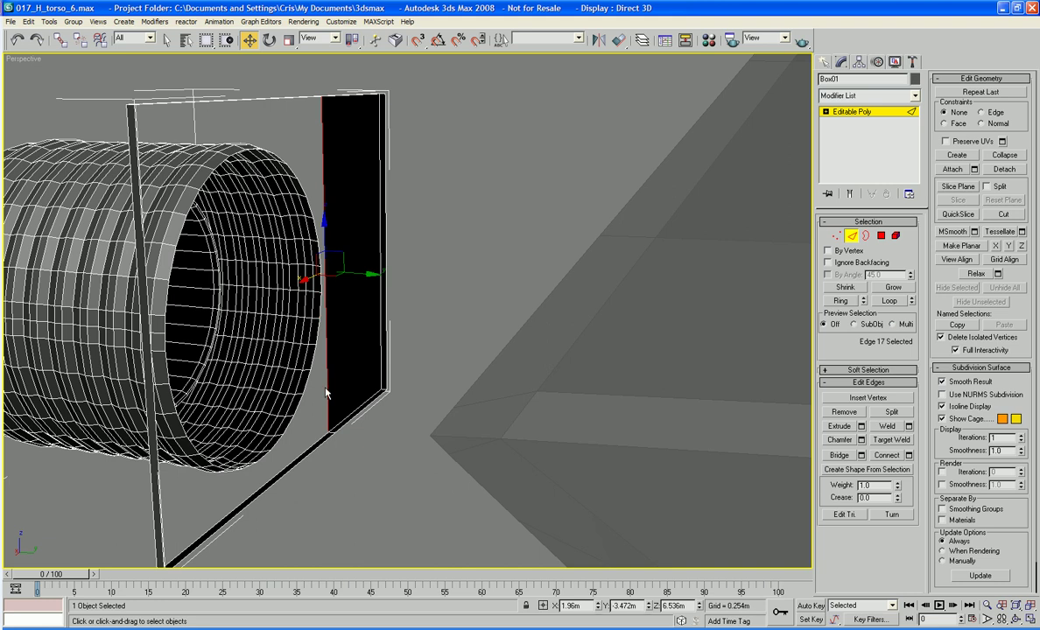
left_click(310, 360)
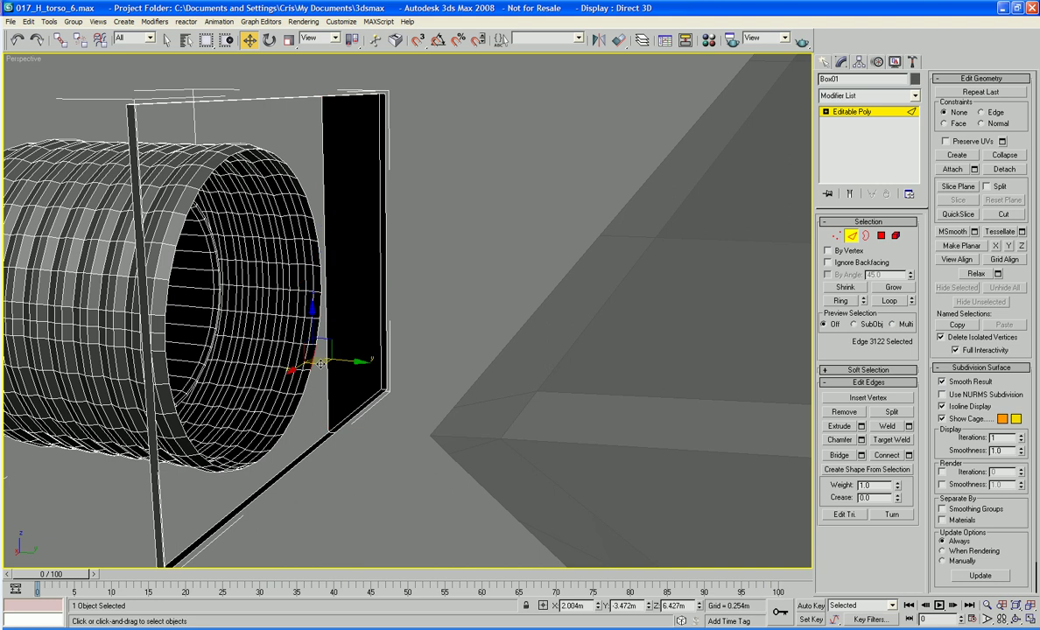
left_click(327, 367, "ctrl")
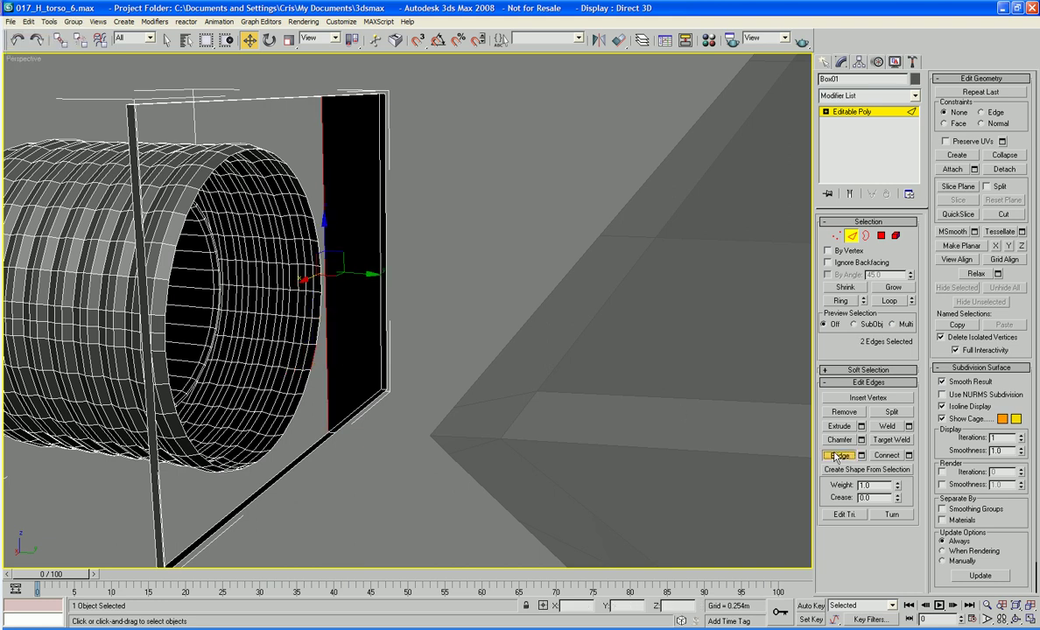
Clear the edge selection and activate polygon creation at polygon level, with the gap between cylinder and plate in view
middle_click_drag(516, 231, 464, 252, "alt")
scroll(470, 256, "up", 5)
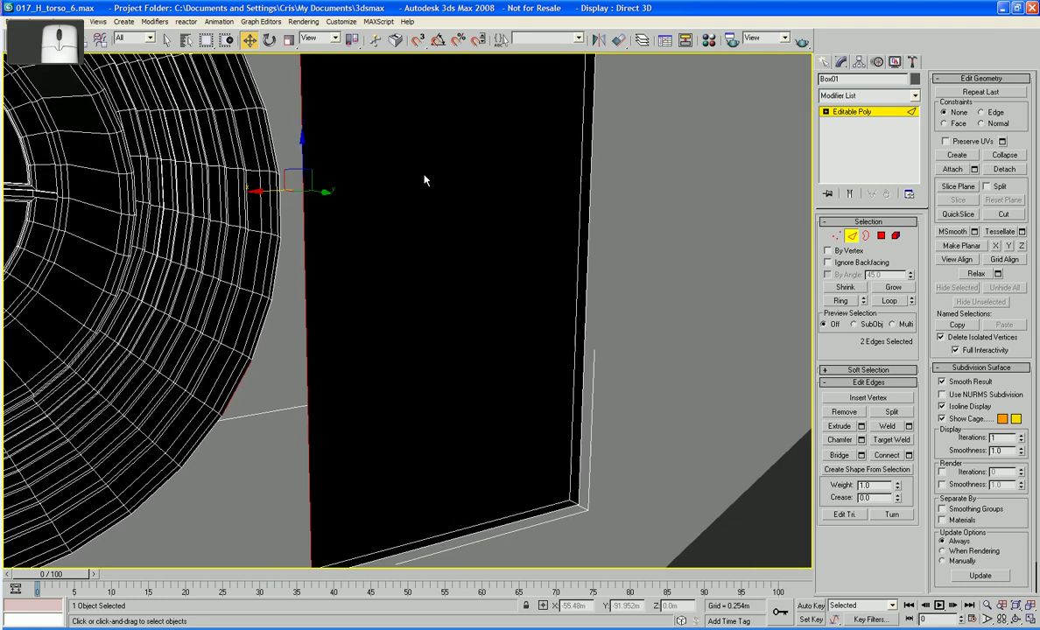
middle_click_drag(424, 177, 443, 98)
middle_click_drag(511, 197, 512, 179, "alt")
scroll(387, 204, "down", 4)
middle_click_drag(387, 204, 393, 250)
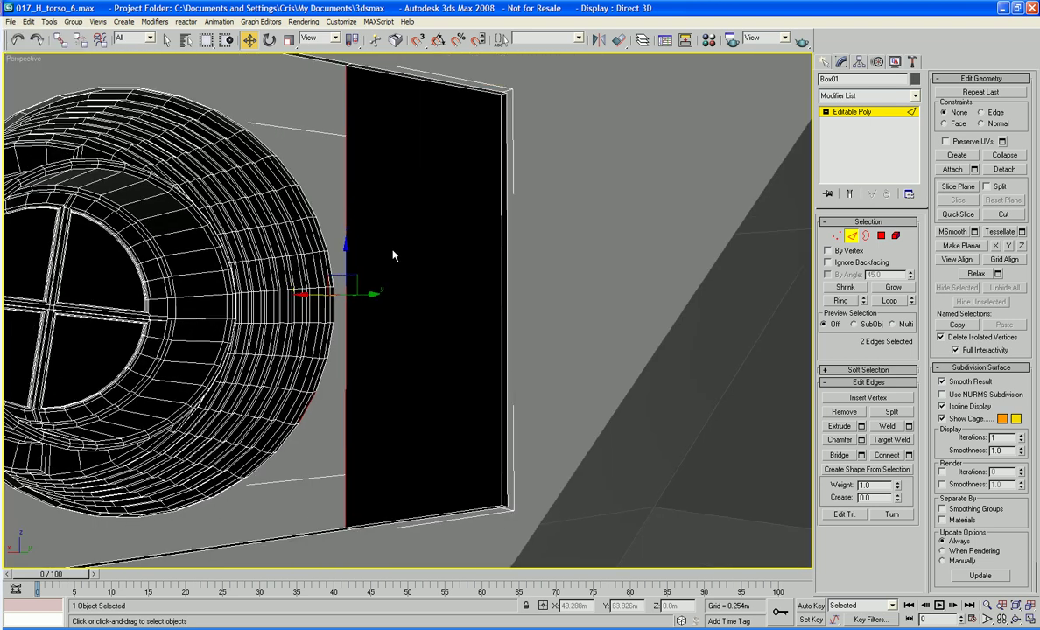
left_click(602, 230)
left_click(881, 236)
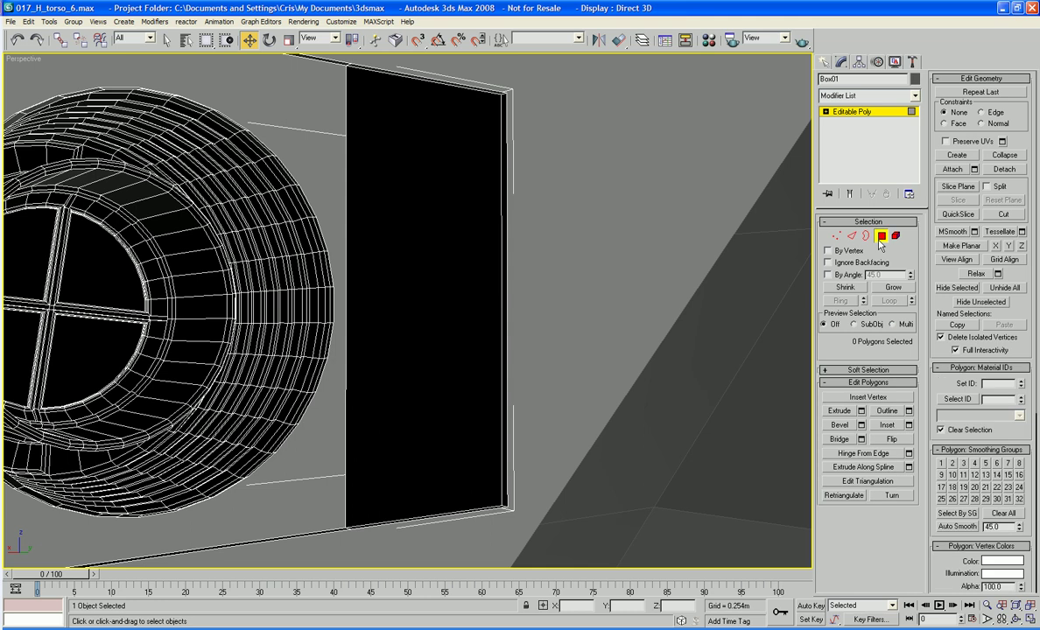
left_click(958, 156)
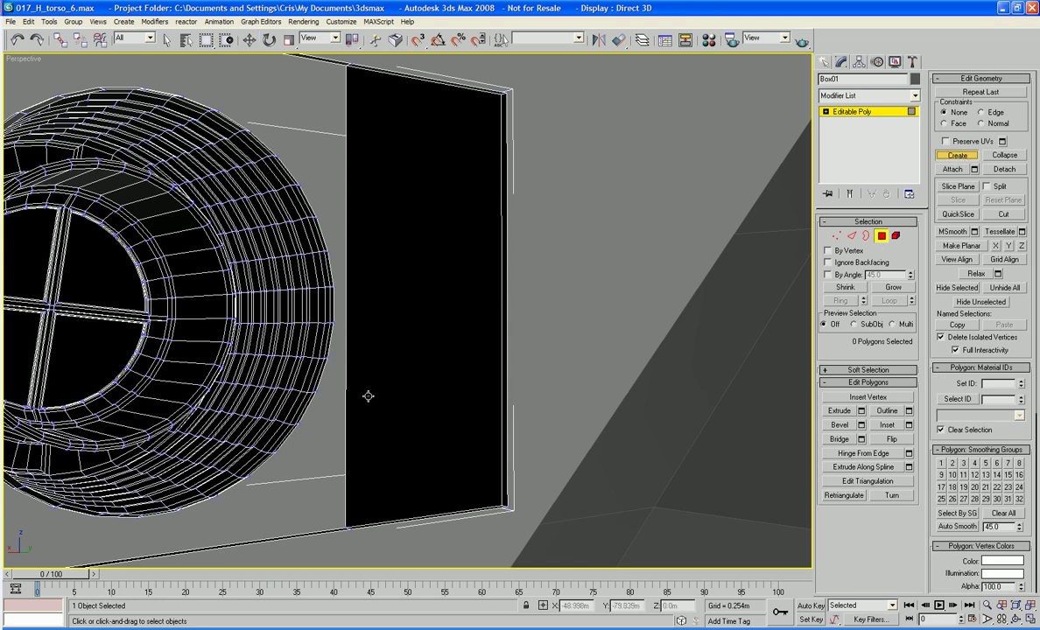
Try to create a polygon between the cylinder rim and the plate's inner vertical edge, and undo it
left_click(344, 529)
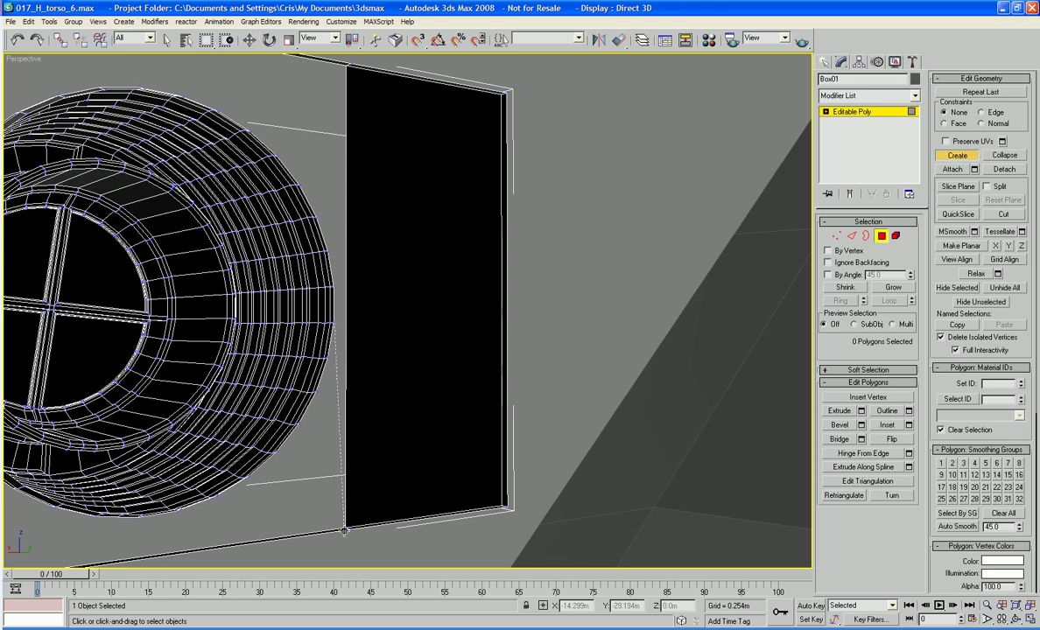
left_click(345, 528)
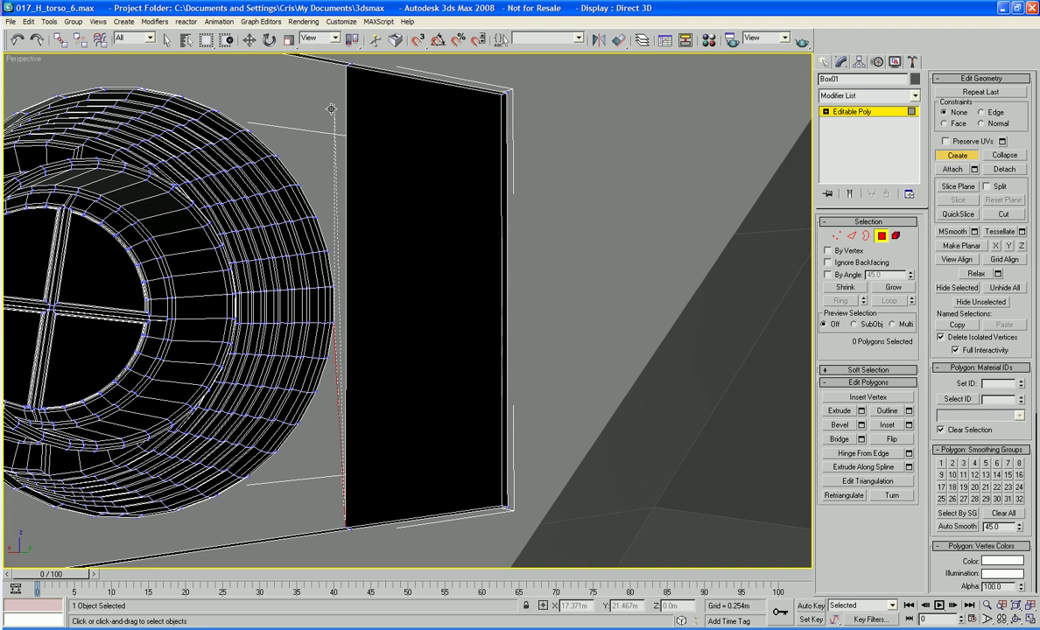
left_click(346, 67)
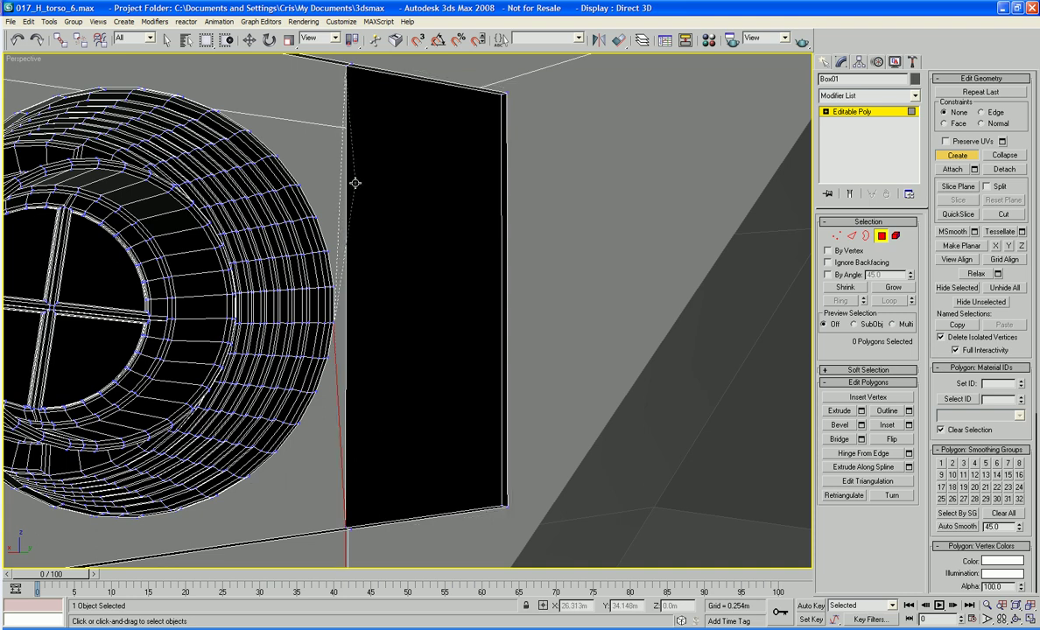
left_click(337, 284)
key("ctrl+z")
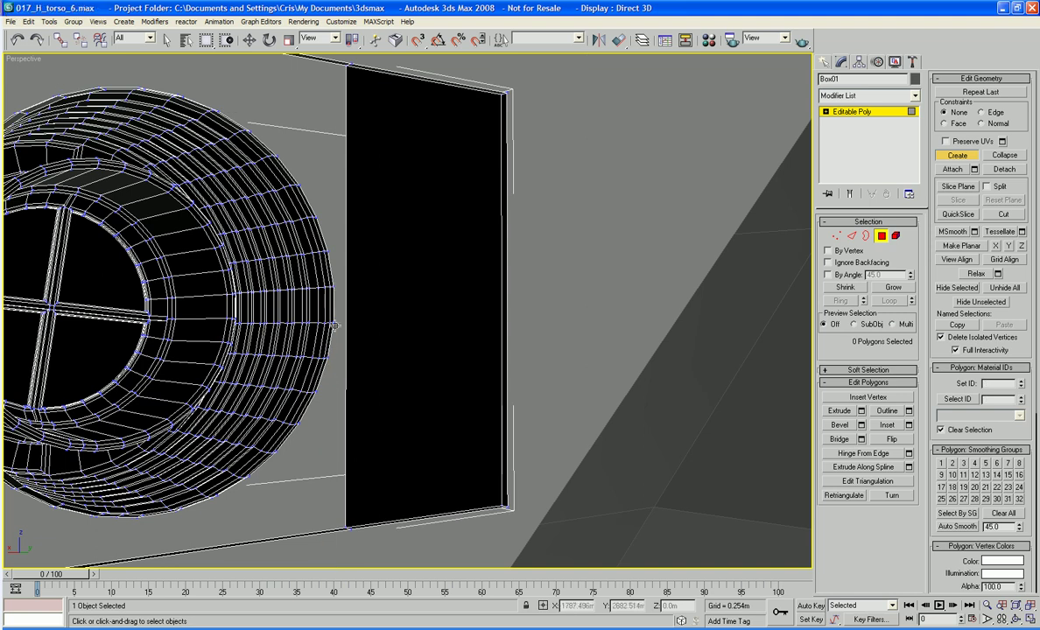
Create a four-sided polygon joining two neighbouring side vertices of the cylinder rim to both ends of the plate's inner vertical edge
left_click(334, 321)
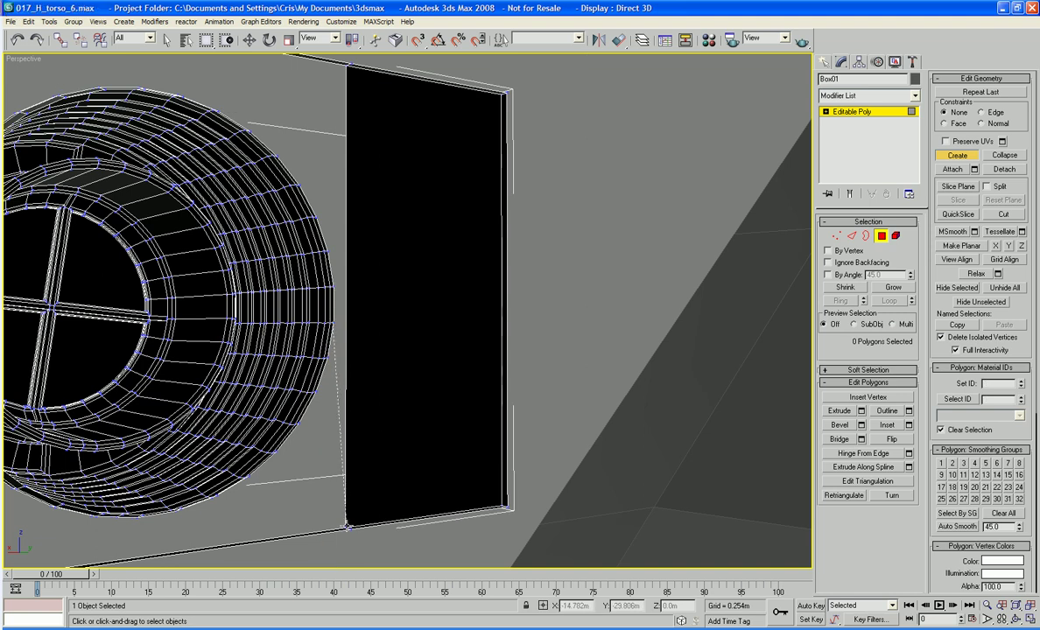
left_click(347, 525)
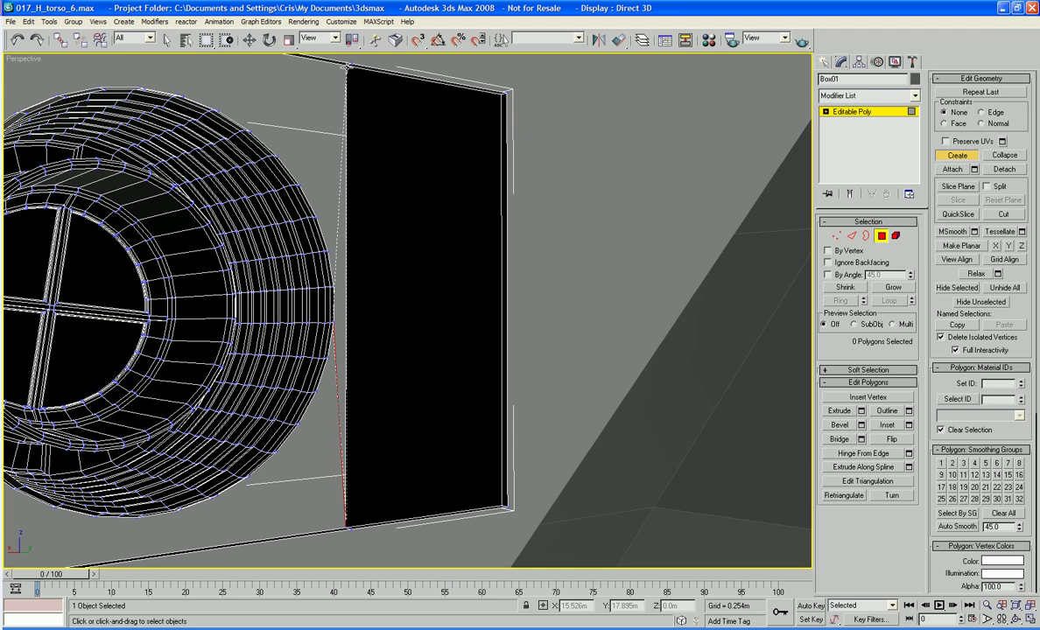
left_click(348, 67)
left_click(334, 287)
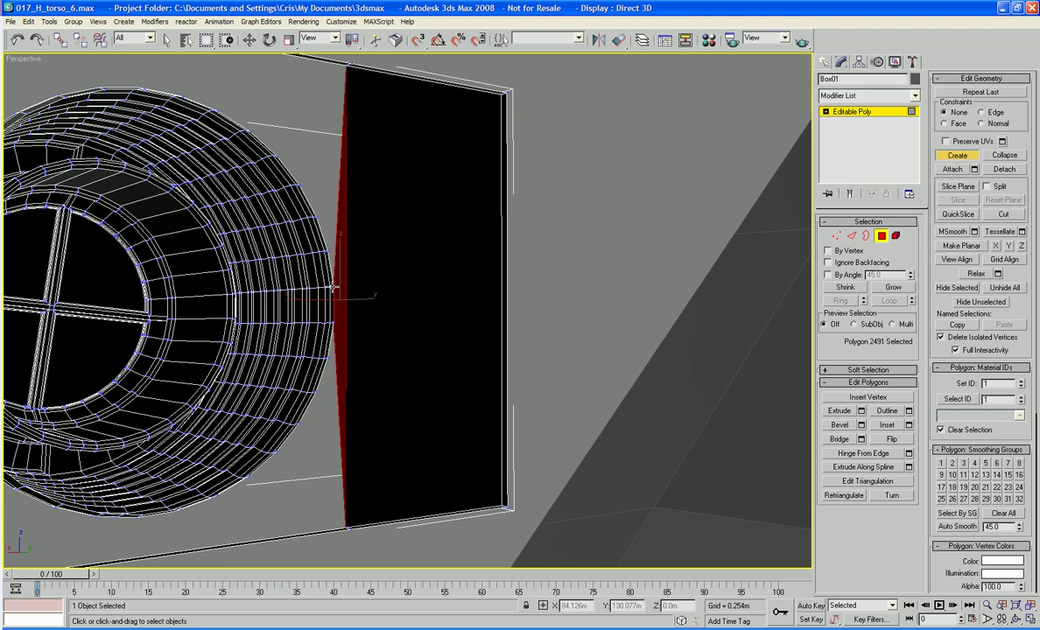
Cap the open border on the front of the plate behind the cylinder
middle_click_drag(447, 234, 432, 236, "alt")
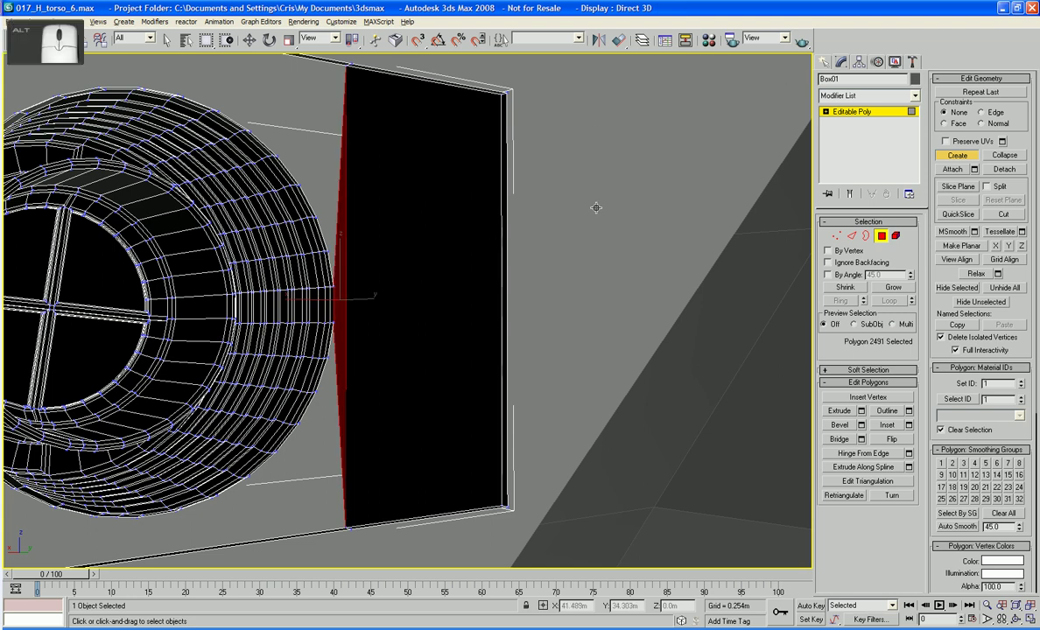
middle_click_drag(596, 207, 791, 220, "alt")
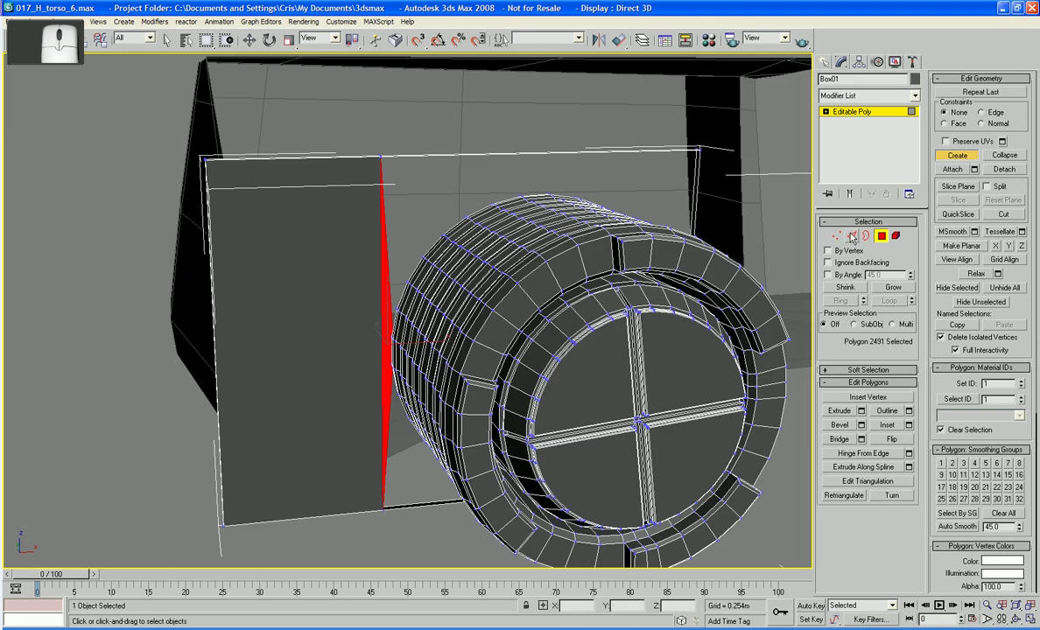
key("3")
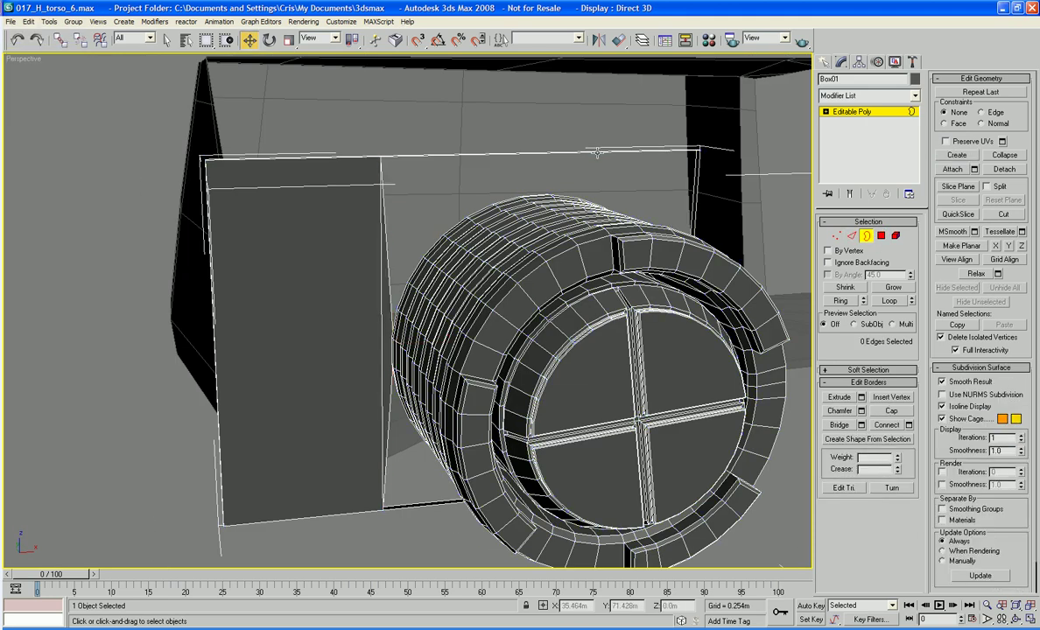
left_click(597, 154)
left_click(898, 412)
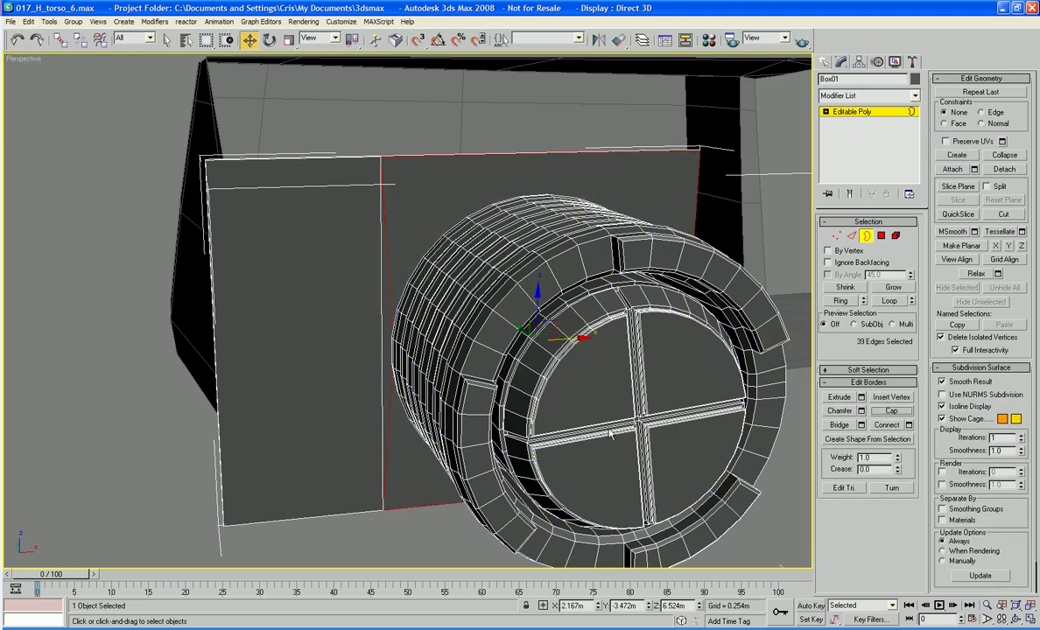
Leave border editing, turn on angle snap and rotate the whole cylinder-and-plate part -15 degrees about the X axis
scroll(611, 432, "down", 5)
middle_click_drag(612, 432, 509, 436, "alt")
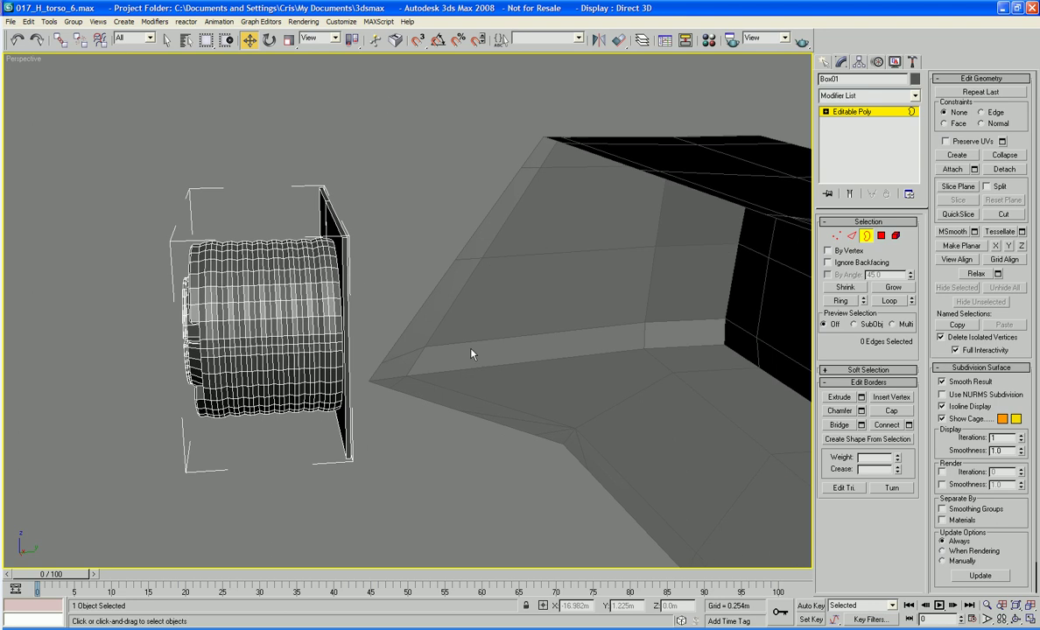
left_click(268, 40)
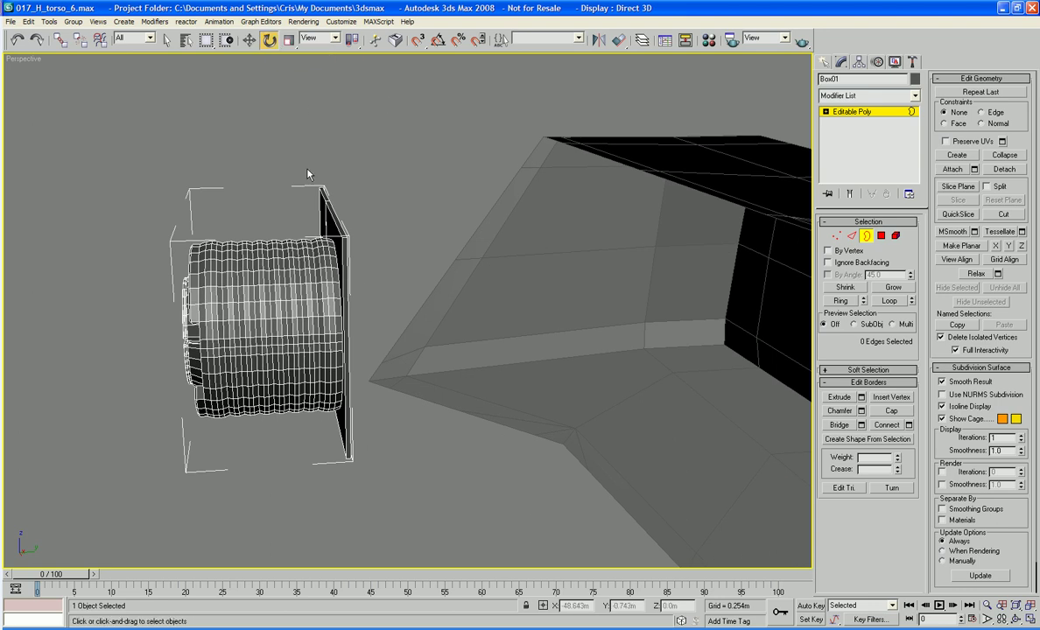
left_click(866, 238)
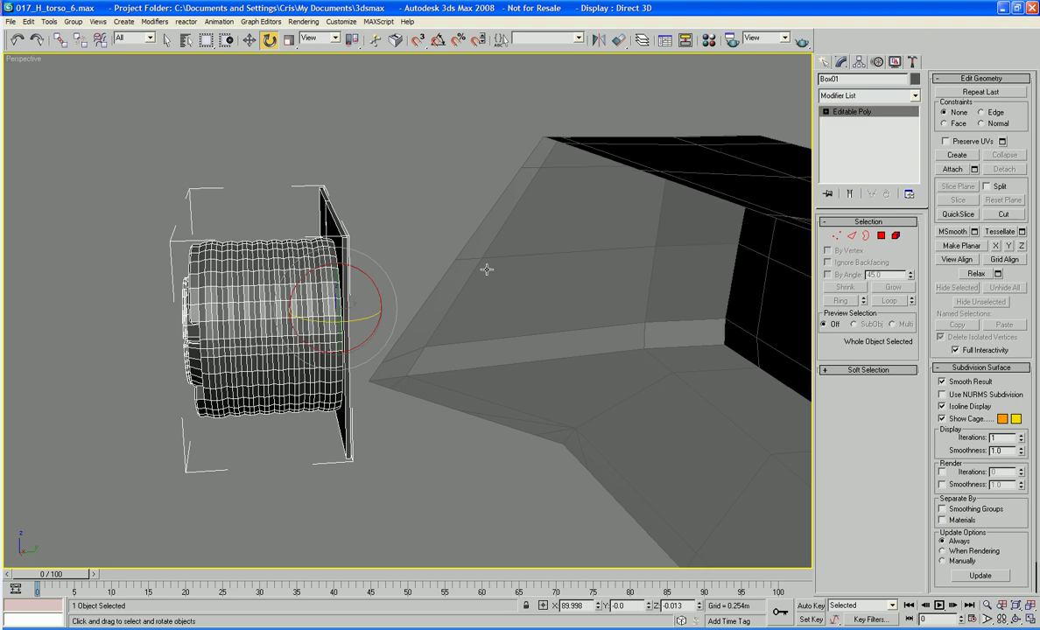
key("a")
left_click_drag(337, 293, 291, 278)
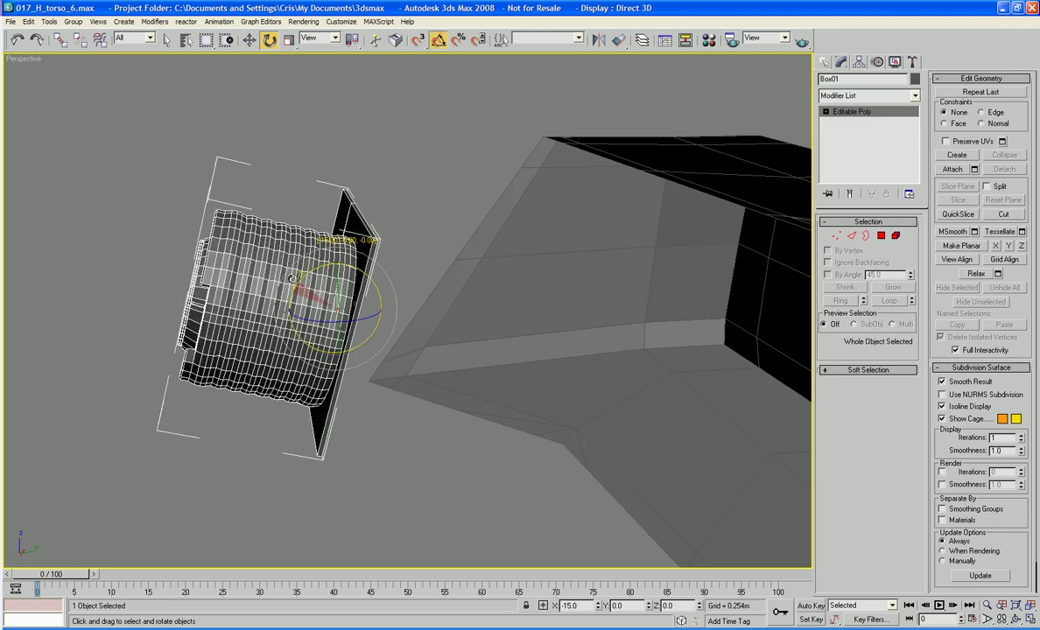
In the Left view, move the plate's lower rear vertices about 0.12 m horizontally toward the torso to form a wedge
middle_click_drag(302, 302, 354, 348, "alt")
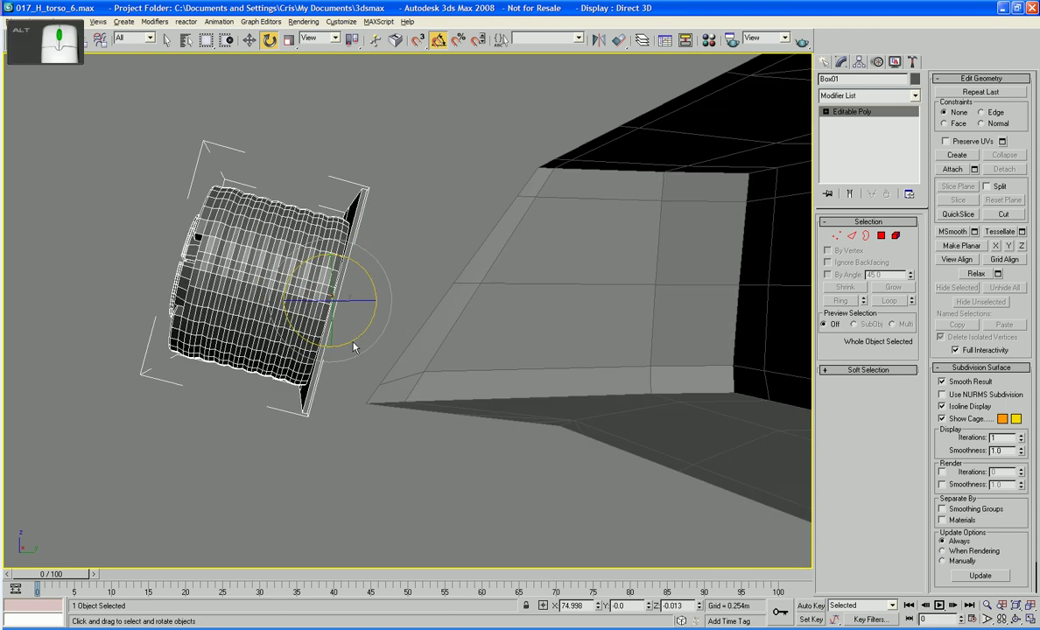
key("f")
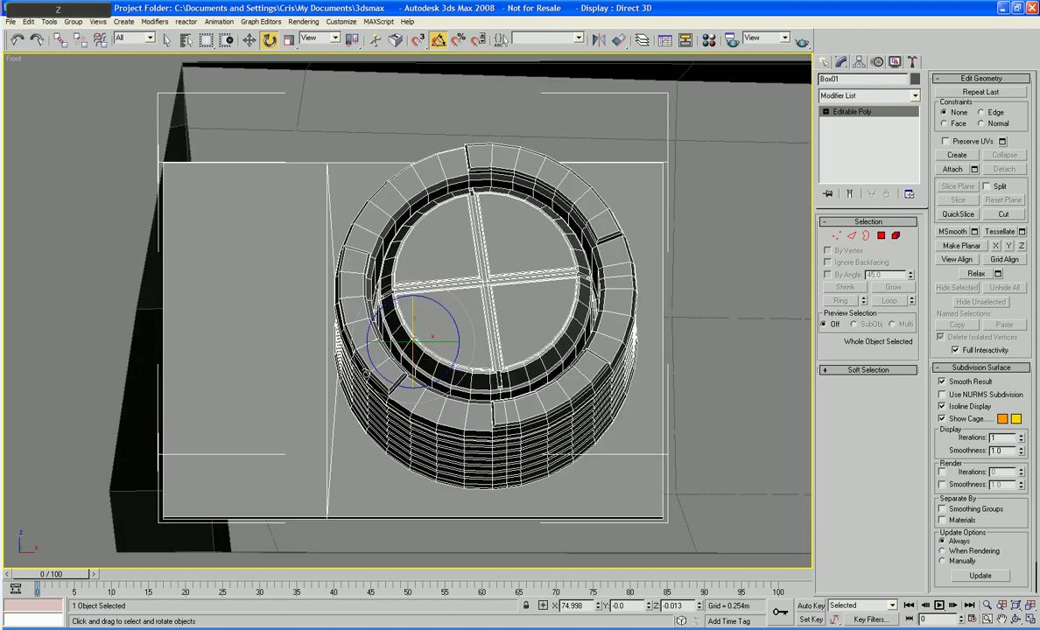
middle_click_drag(365, 373, 366, 297)
key("l")
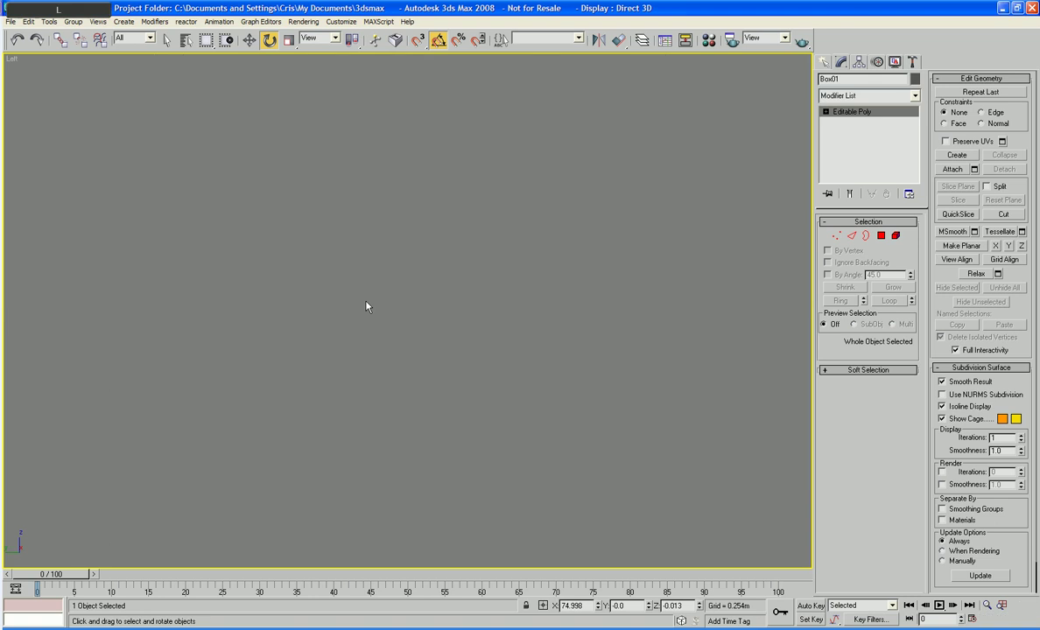
key("z")
middle_click_drag(399, 268, 467, 242)
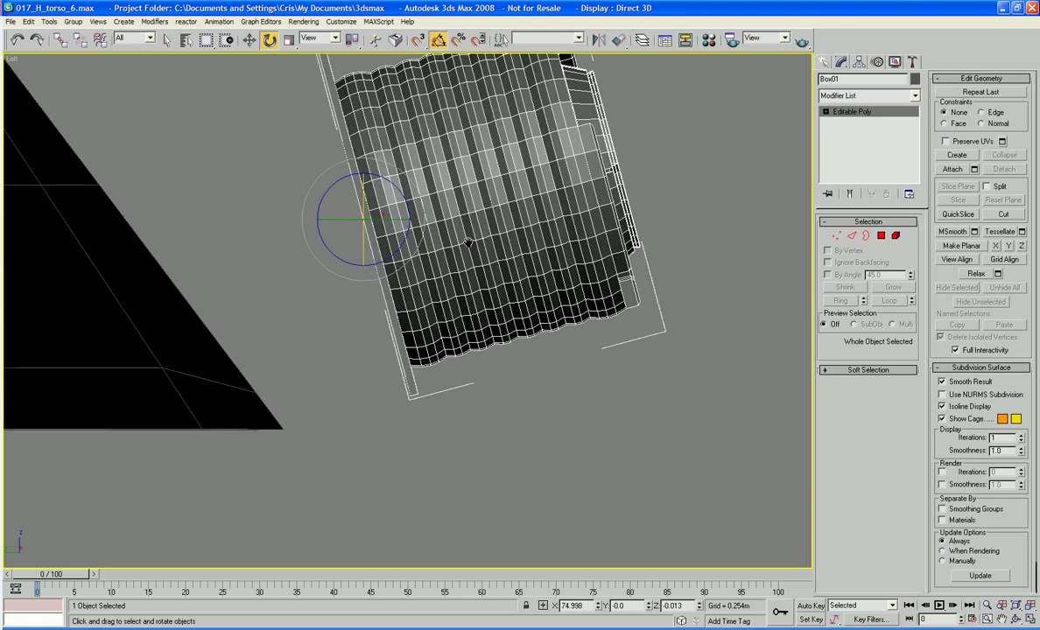
left_click(836, 236)
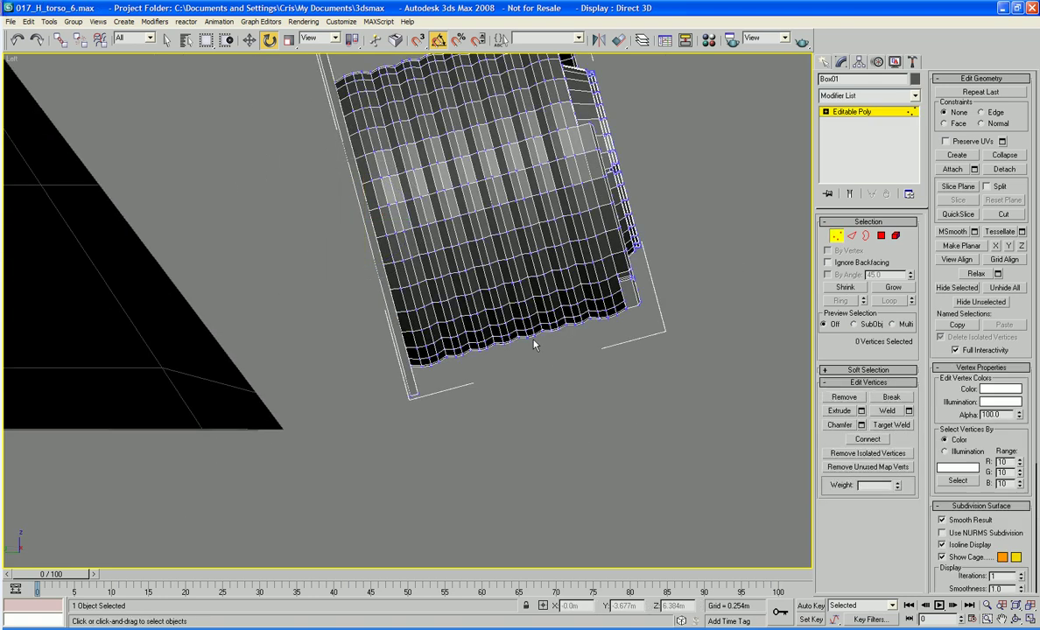
middle_click_drag(537, 343, 599, 384)
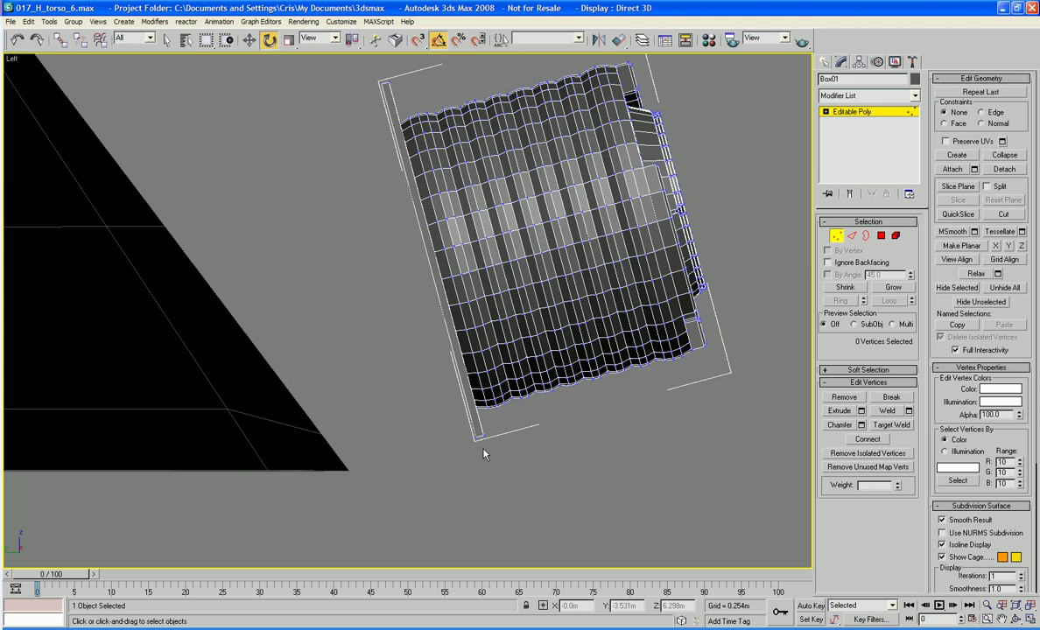
left_click_drag(464, 432, 411, 410)
key("w")
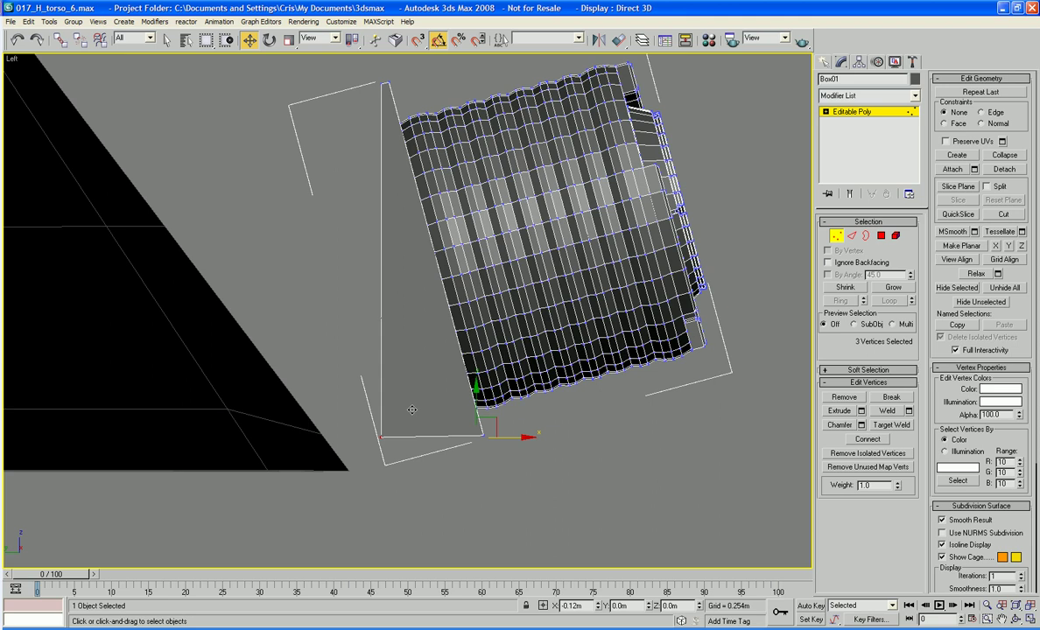
left_click(568, 409)
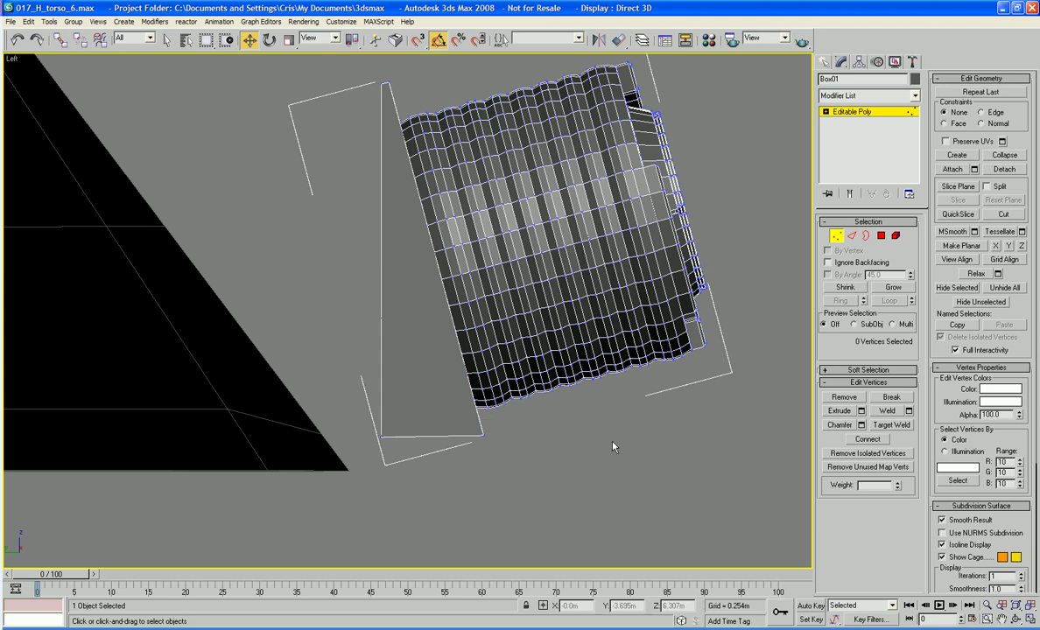
Leave vertex editing and move the whole part away from the torso along Y to about -3.881 m
key("p")
key("z")
middle_click_drag(569, 441, 794, 321, "alt")
key("1")
scroll(617, 278, "down", 5)
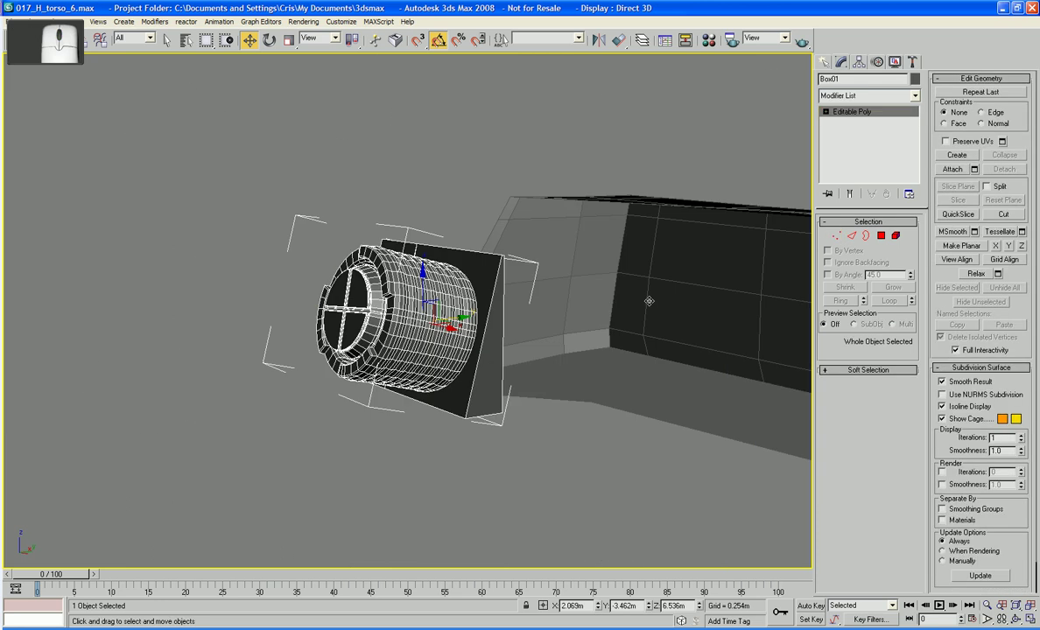
middle_click_drag(600, 280, 395, 354, "alt")
middle_click_drag(398, 310, 527, 343, "alt")
middle_click_drag(619, 295, 532, 411)
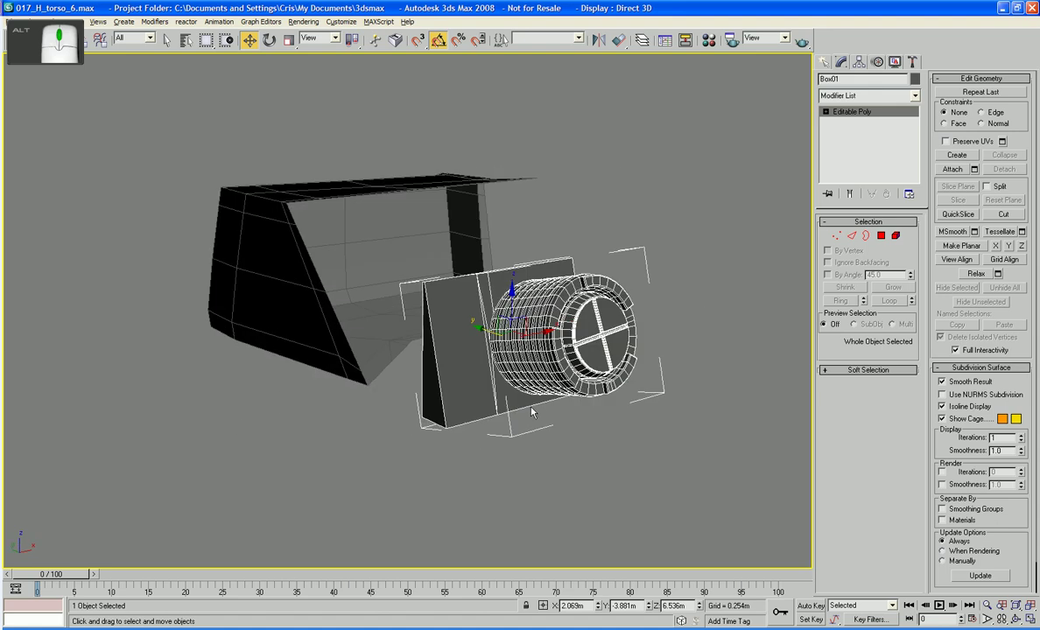
scroll(539, 413, "up", 2)
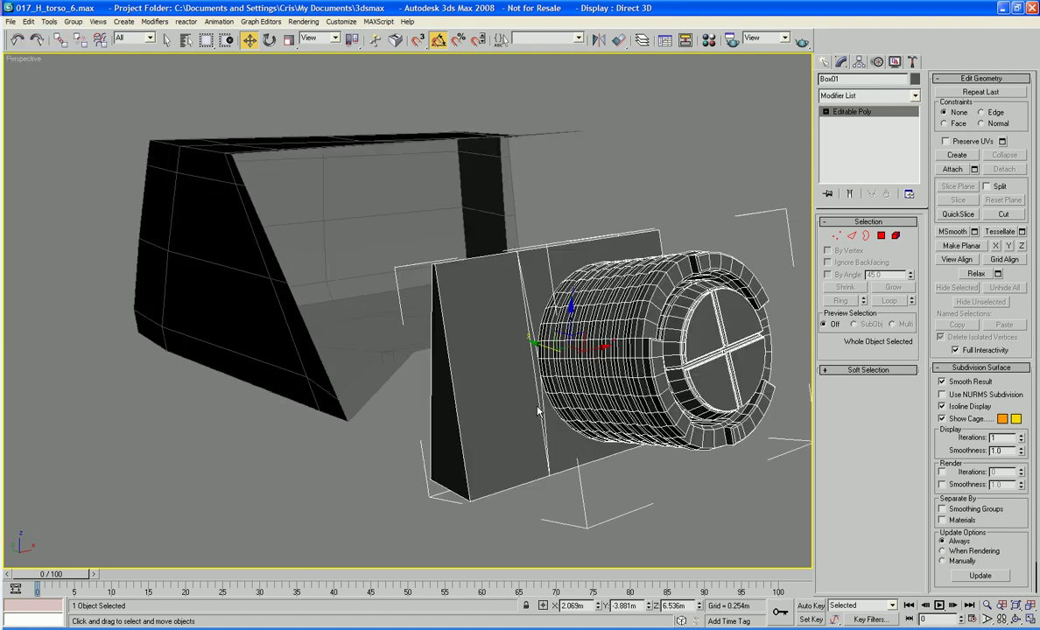
Ring-select from the wedge's upper front edge beside the cylinder and connect the edges with 9 segments
middle_click_drag(506, 408, 860, 272, "alt")
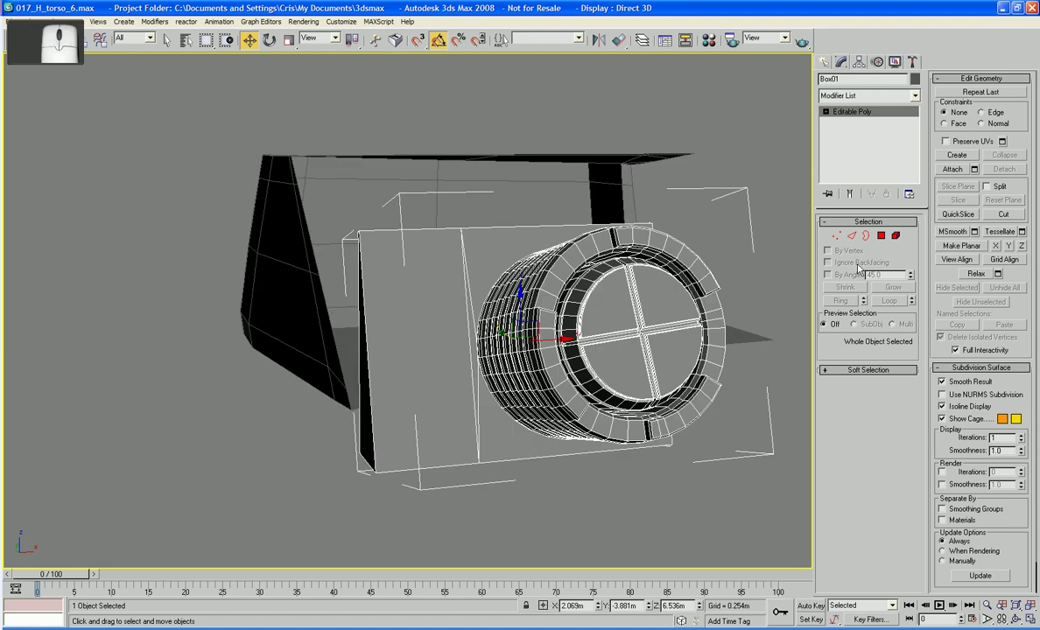
left_click(852, 236)
left_click(432, 230)
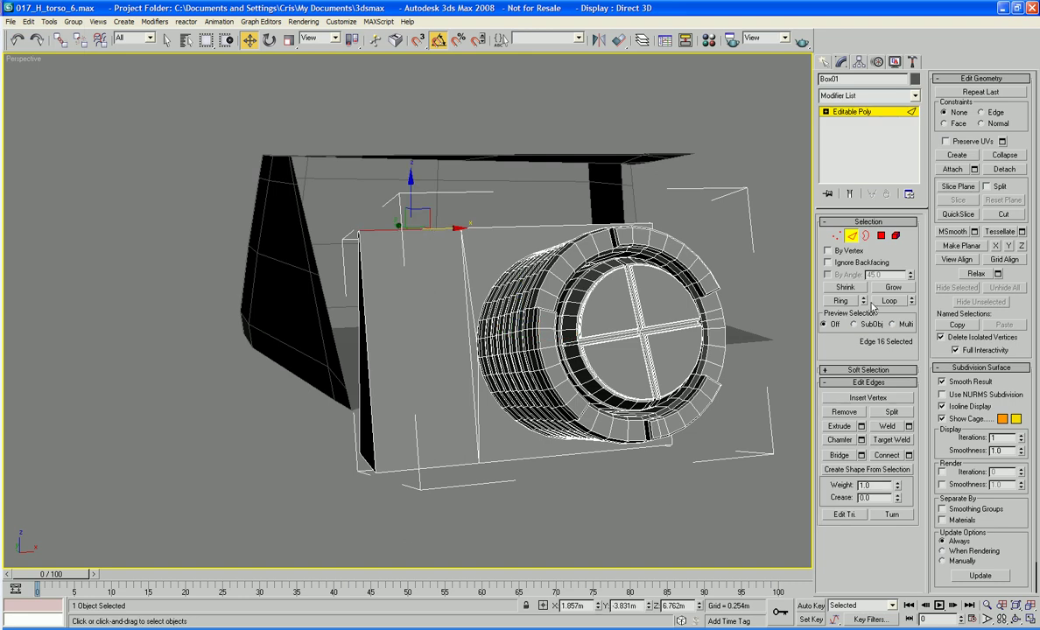
key("alt+r")
middle_click_drag(779, 283, 683, 442, "alt")
key("ctrl+shift+e")
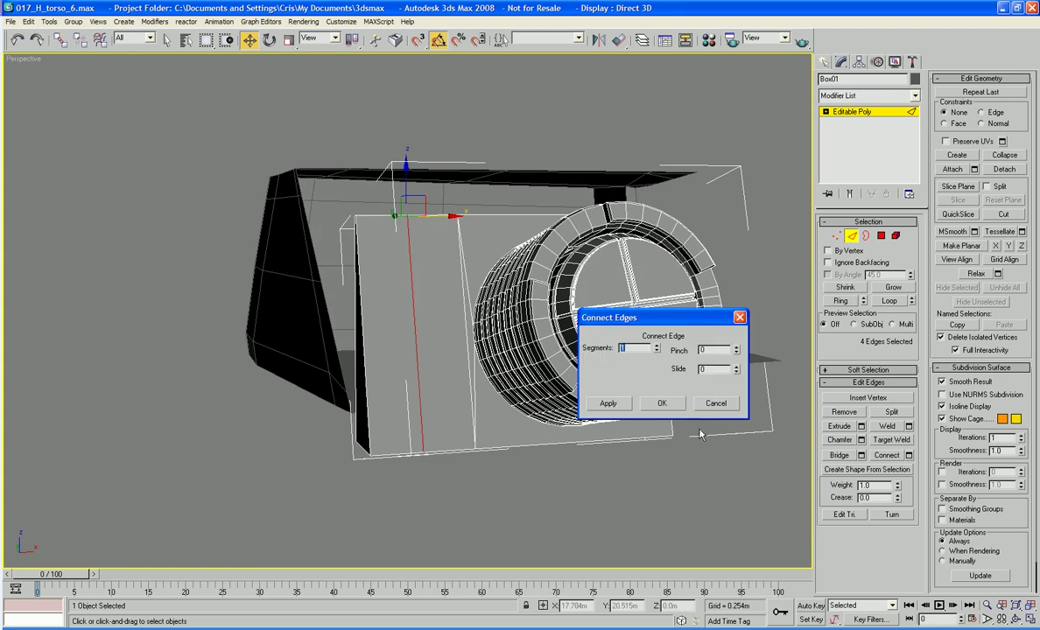
left_click(657, 347)
left_click(657, 347)
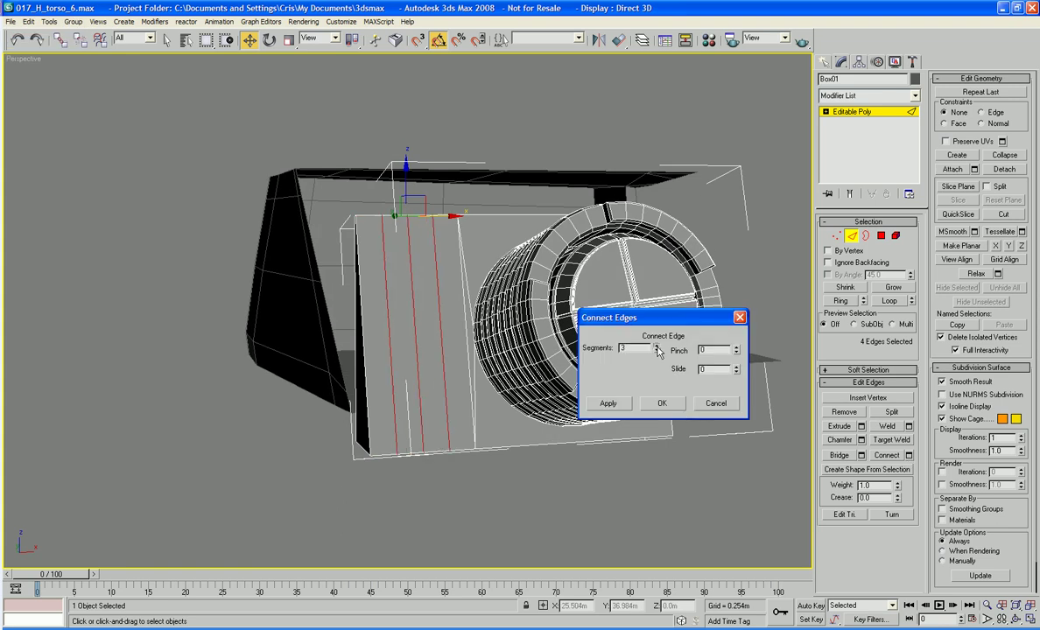
left_click(656, 347)
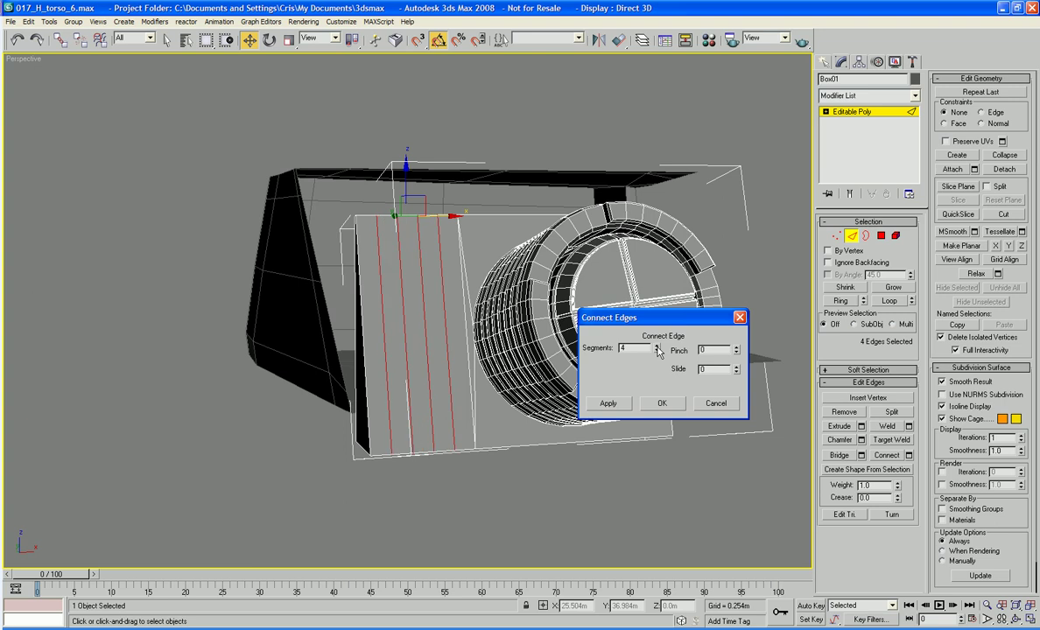
left_click(657, 346)
left_click(657, 347)
left_click(657, 346)
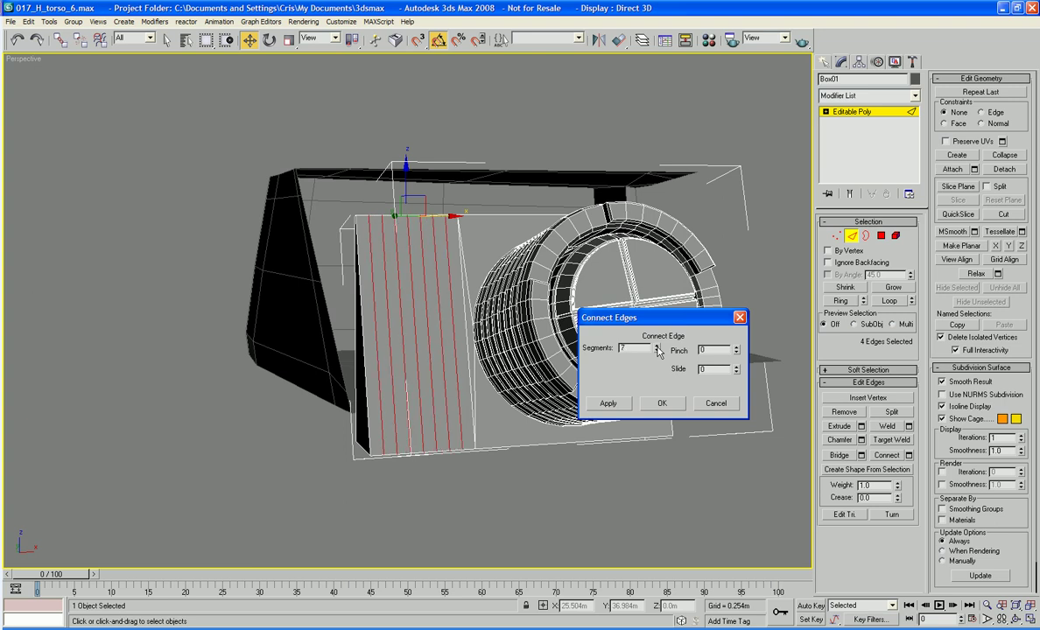
left_click(657, 347)
left_click(656, 346)
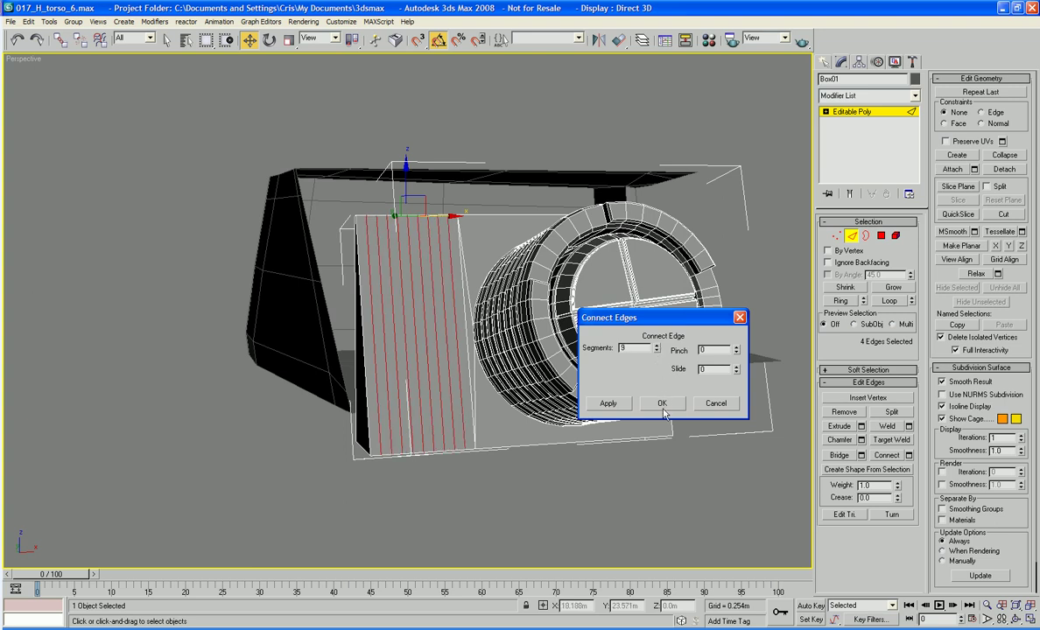
left_click(663, 403)
Select five alternating vertical strip polygons on the wedge's front face beside the cylinder
middle_click_drag(663, 403, 864, 273, "alt")
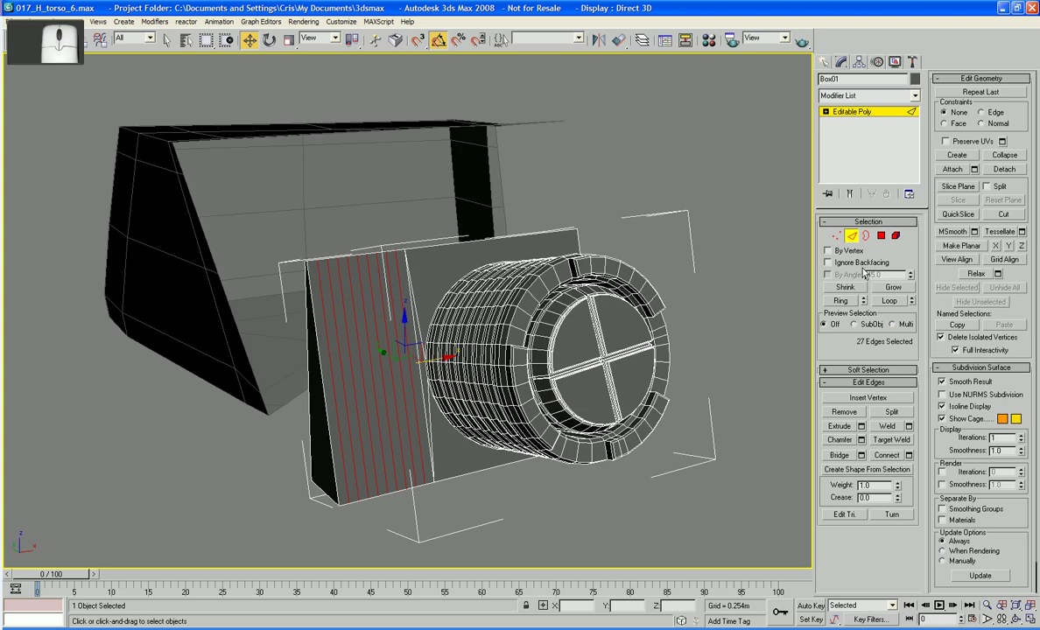
left_click(881, 235)
left_click(425, 378)
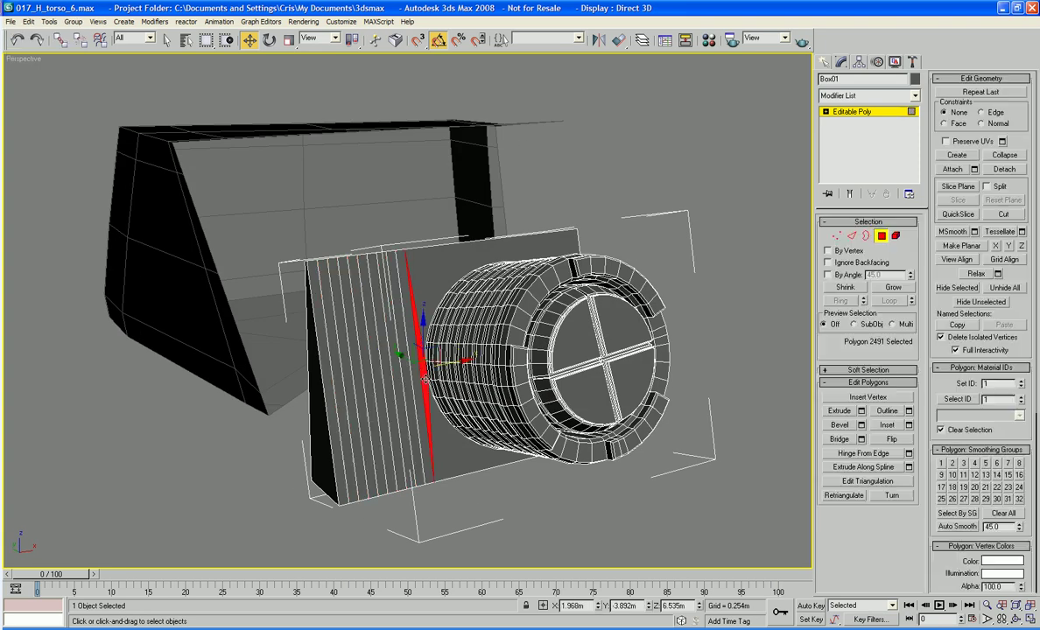
left_click(338, 389)
left_click(364, 384, "ctrl")
left_click(379, 383, "ctrl")
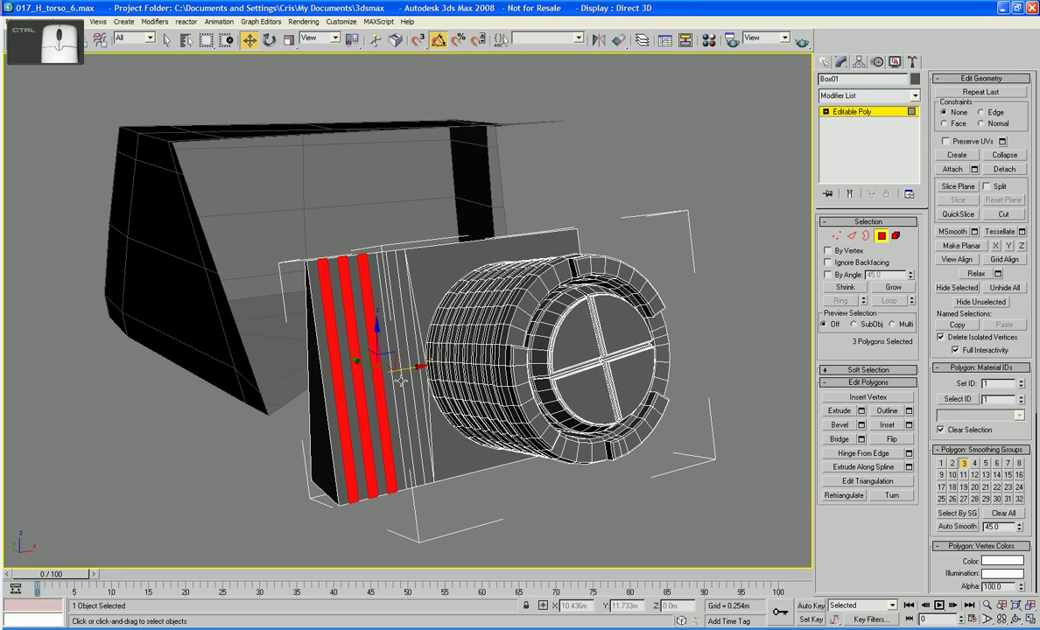
left_click(389, 368, "ctrl")
left_click(385, 351, "ctrl")
Extrude the five selected strips outward from the wedge's front face to form vertical fins
scroll(421, 363, "up", 3)
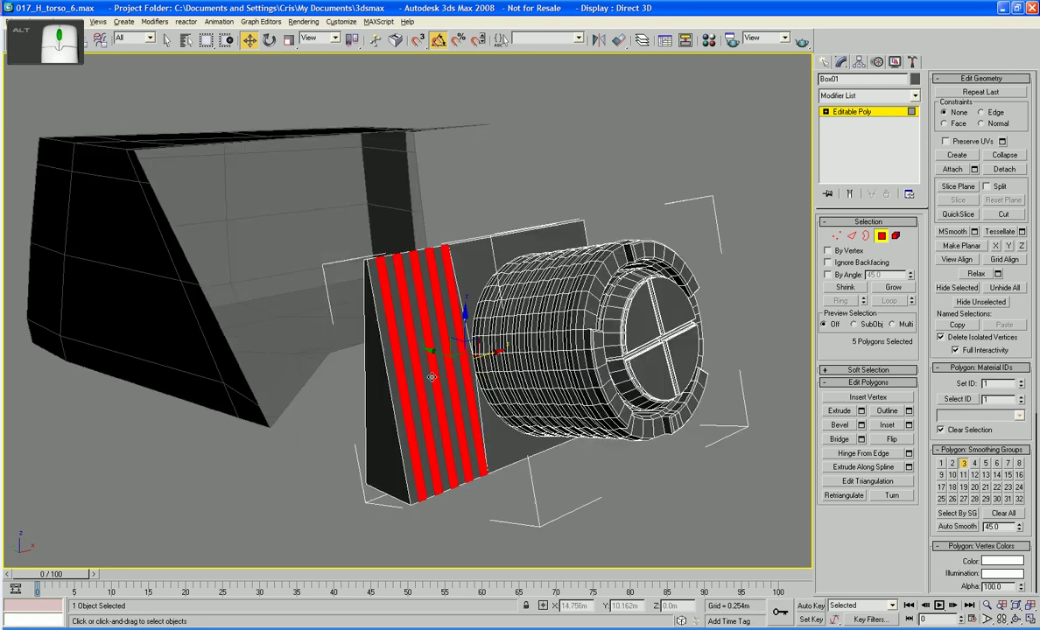
middle_click_drag(444, 374, 386, 383, "alt")
scroll(386, 384, "up", 2)
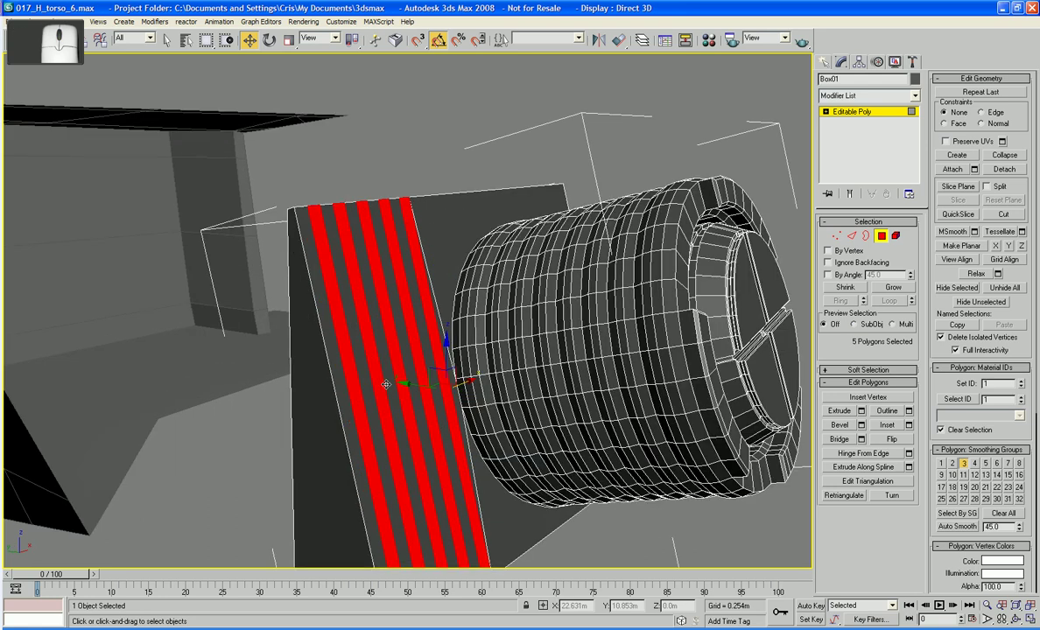
scroll(386, 384, "down", 4)
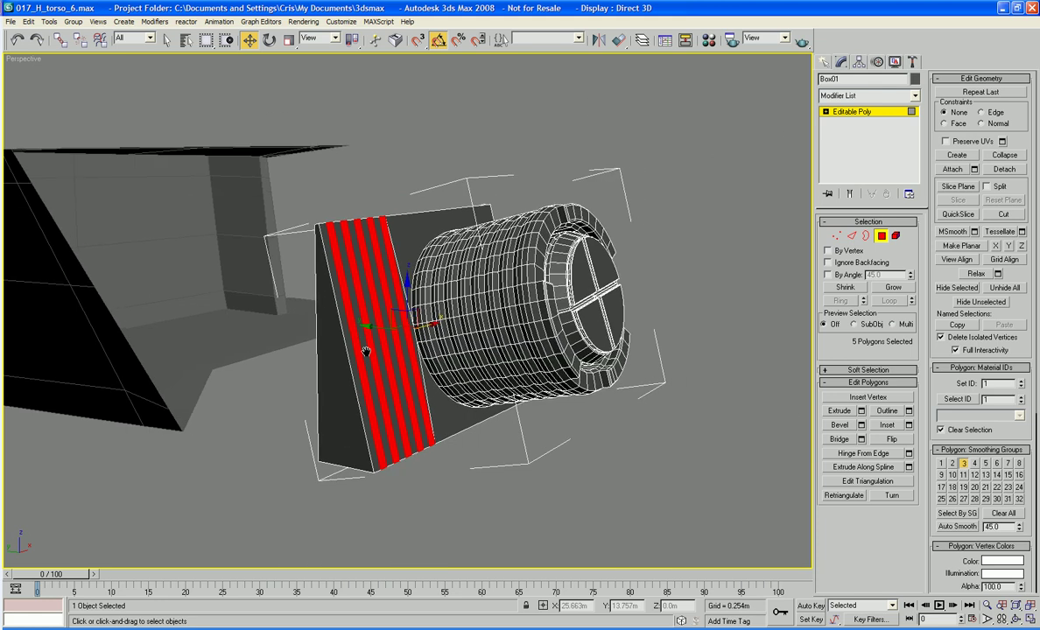
middle_click_drag(364, 353, 371, 362)
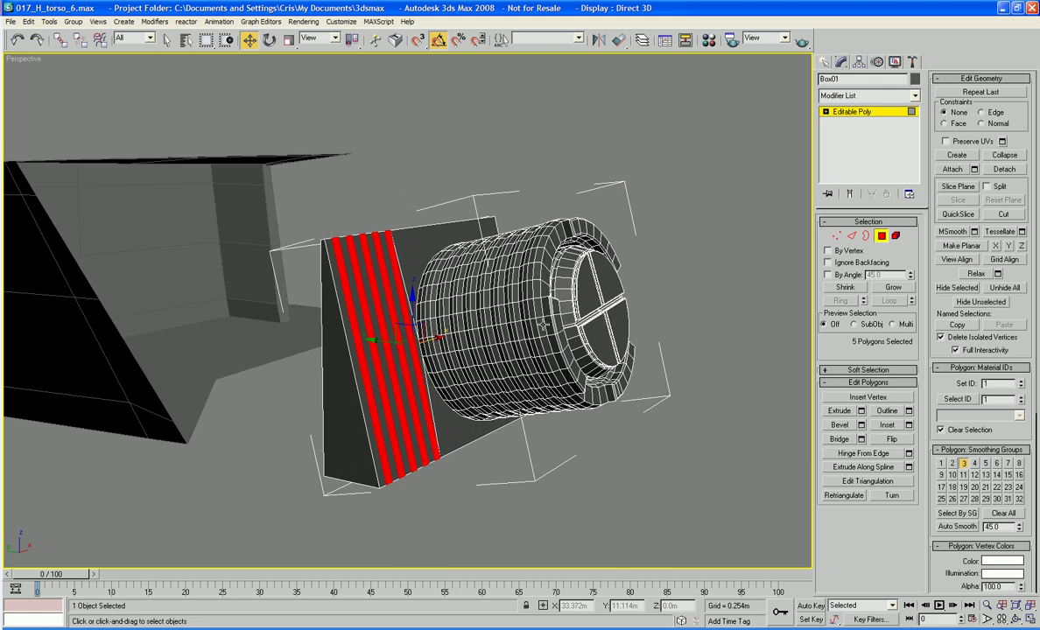
left_click(833, 414)
scroll(373, 409, "down", 2)
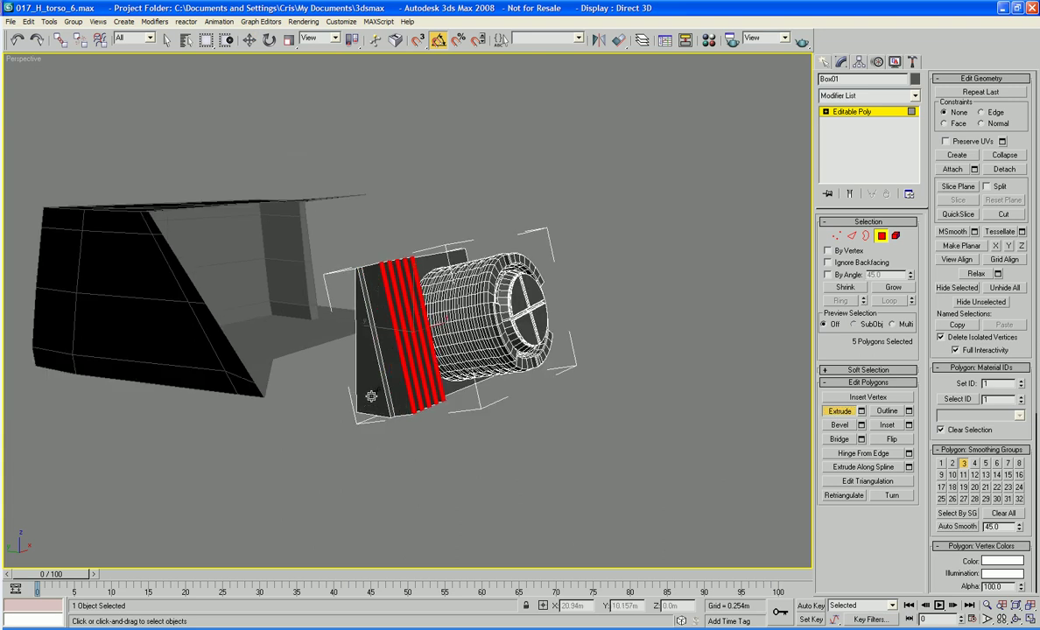
left_click_drag(372, 405, 372, 388)
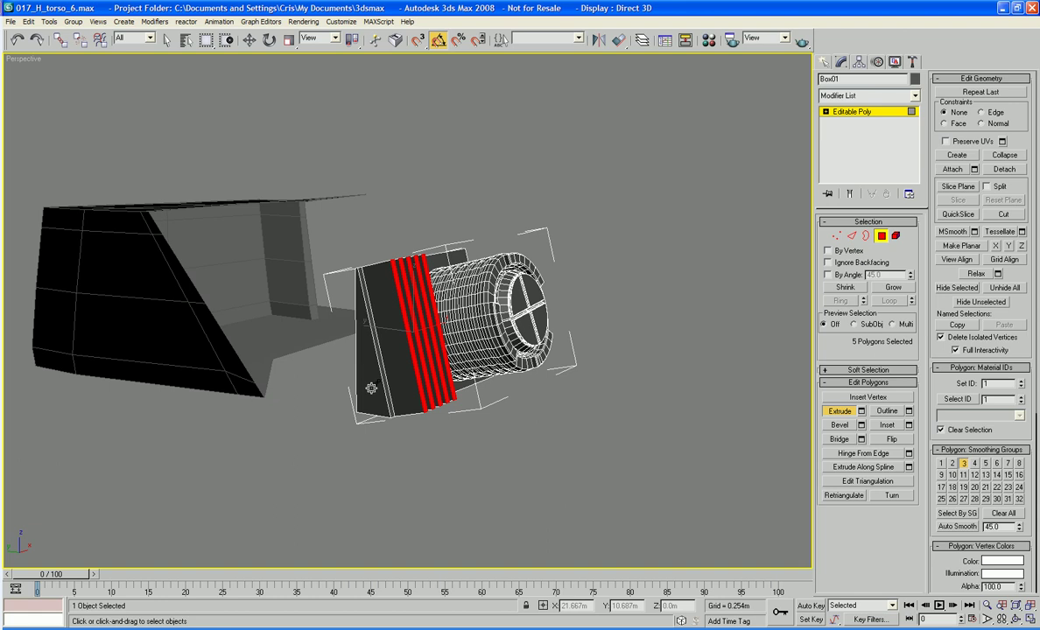
Move the five selected fin faces further out and scale them into one vertical plane with slightly reduced height
left_click(249, 39)
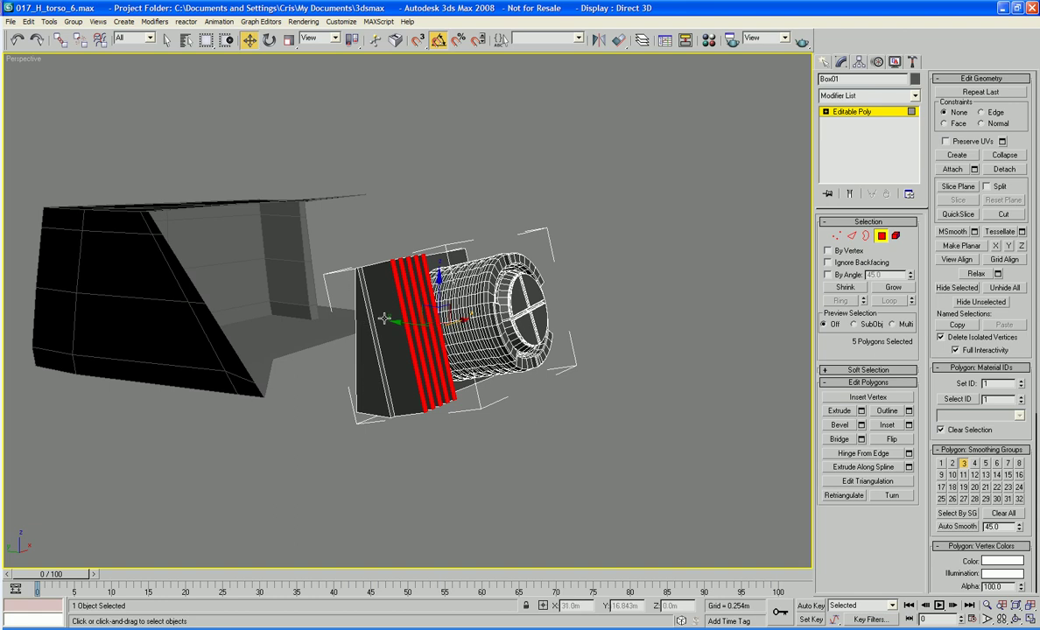
left_click_drag(409, 304, 408, 312)
key("r")
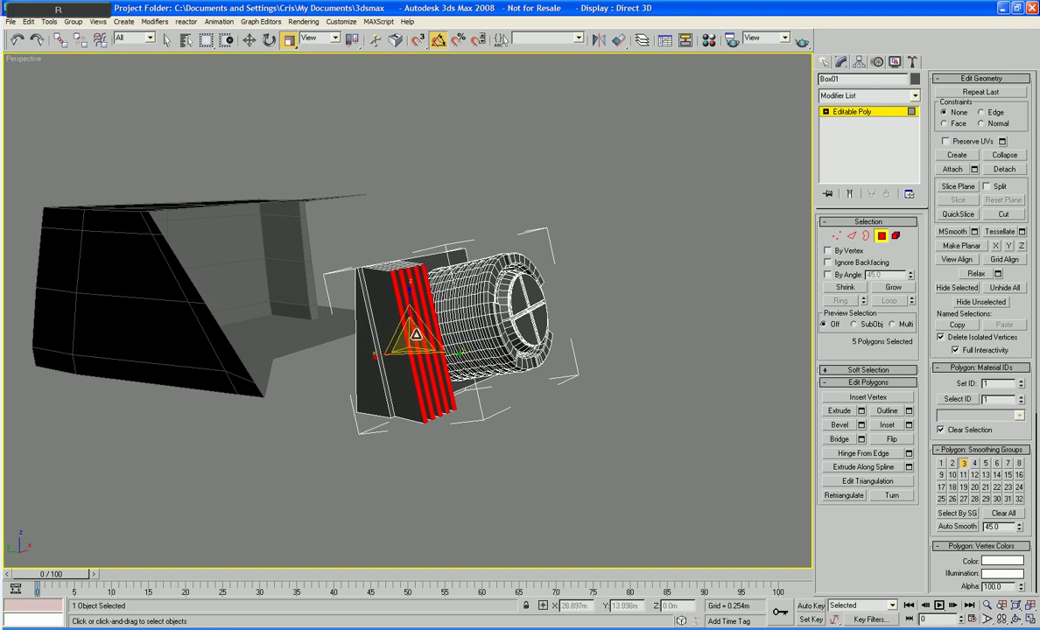
key("t")
key("p")
key("r")
left_click_drag(452, 356, 383, 380)
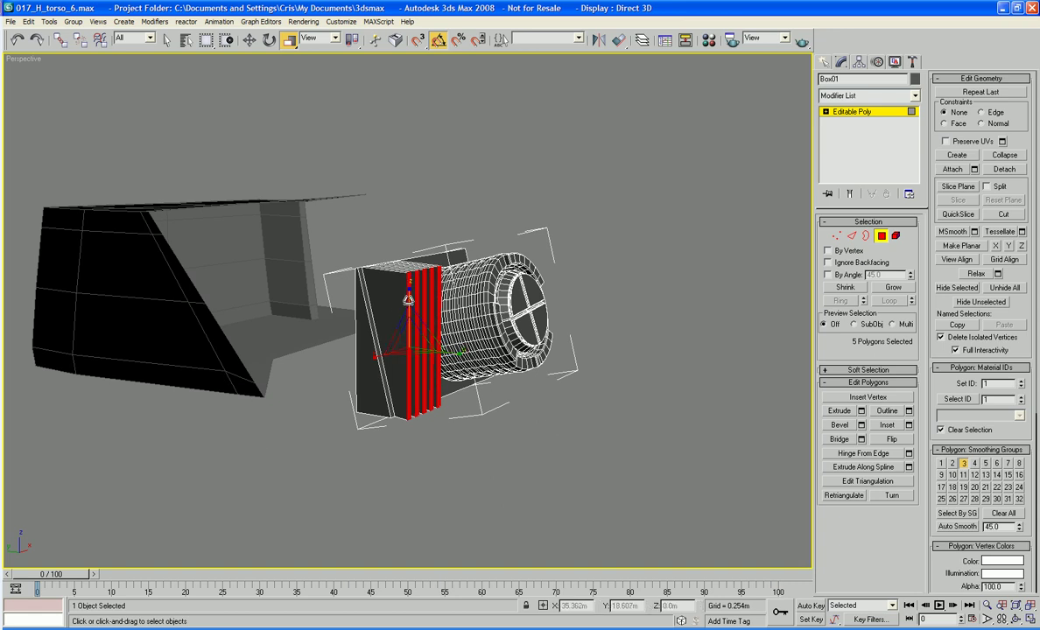
left_click_drag(408, 299, 408, 306)
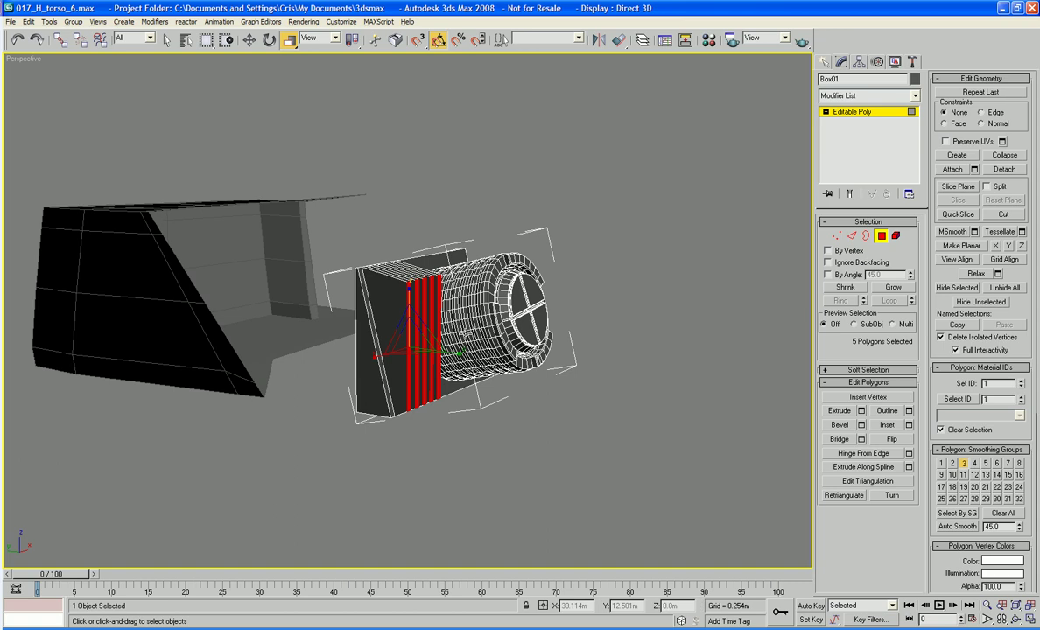
middle_click_drag(466, 336, 760, 375, "alt")
scroll(462, 313, "up", 5)
scroll(462, 313, "down", 10)
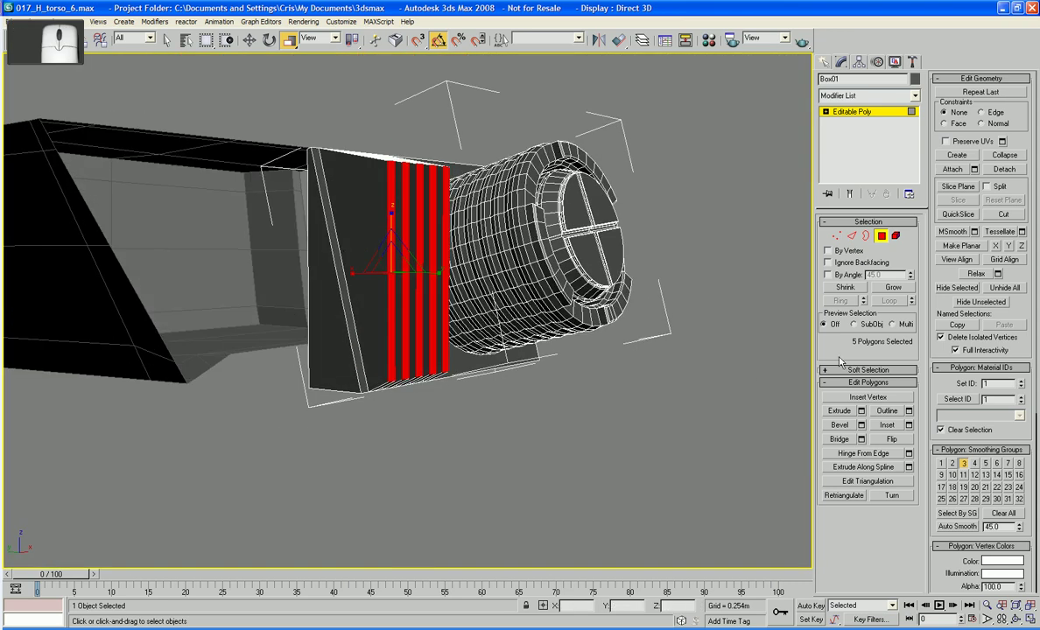
left_click(860, 425)
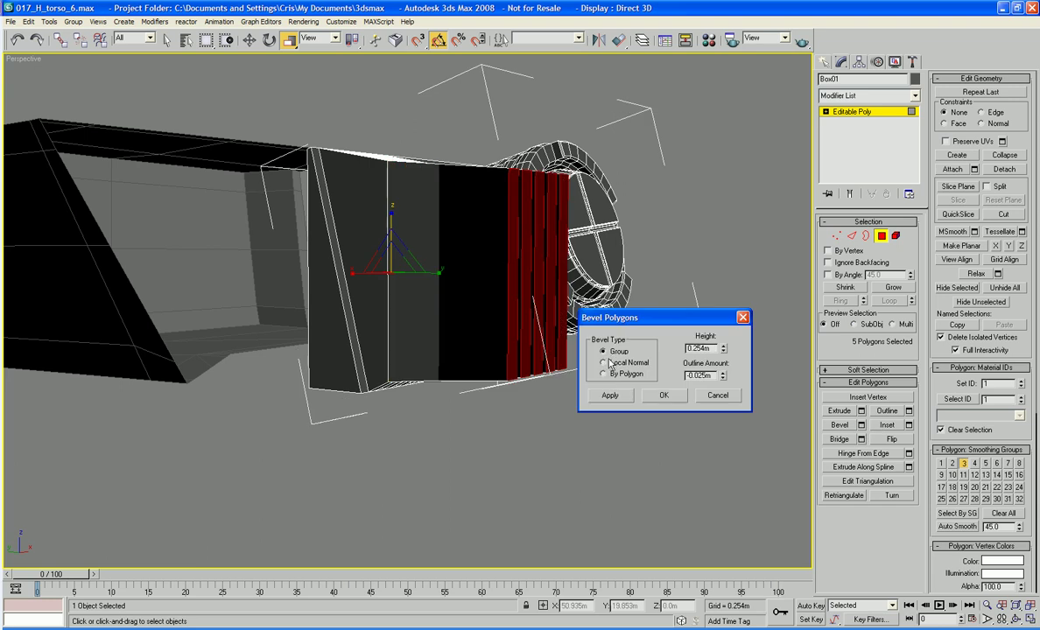
left_click(718, 396)
Chamfer the outer edges of the five fins by 0.004 m with 1 segment and clear the edge selection
left_click(852, 236)
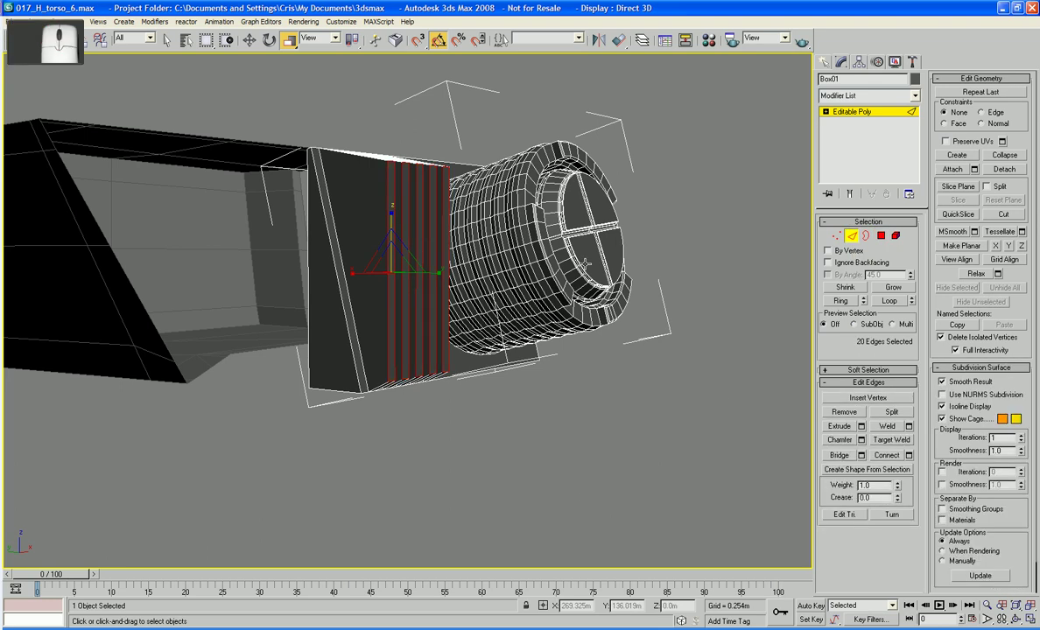
middle_click_drag(560, 281, 580, 278, "alt")
left_click(862, 441)
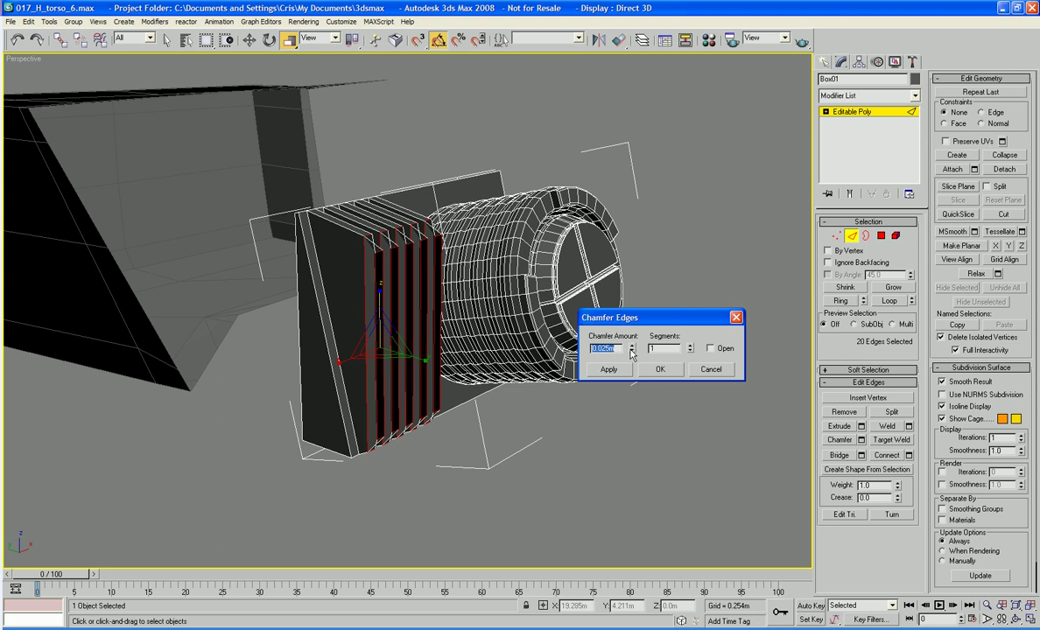
left_click_drag(632, 349, 633, 400)
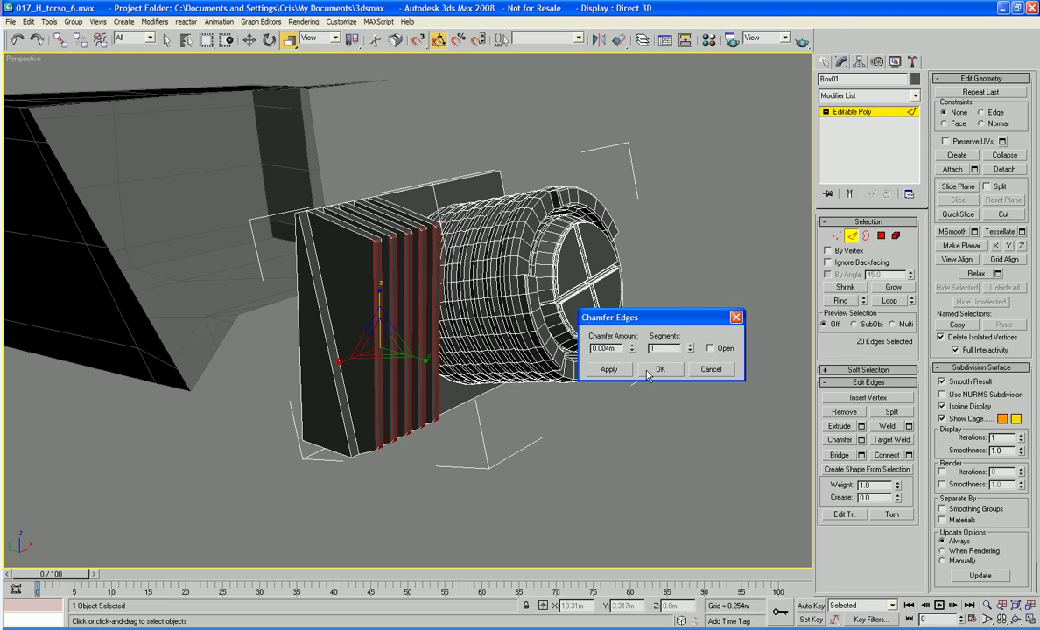
left_click(649, 372)
left_click(664, 392)
Unhide the TOOLS layer so that its bolt objects are available beside the torso parts
middle_click_drag(676, 407, 592, 479, "alt")
scroll(611, 459, "up", 4)
scroll(610, 478, "down", 5)
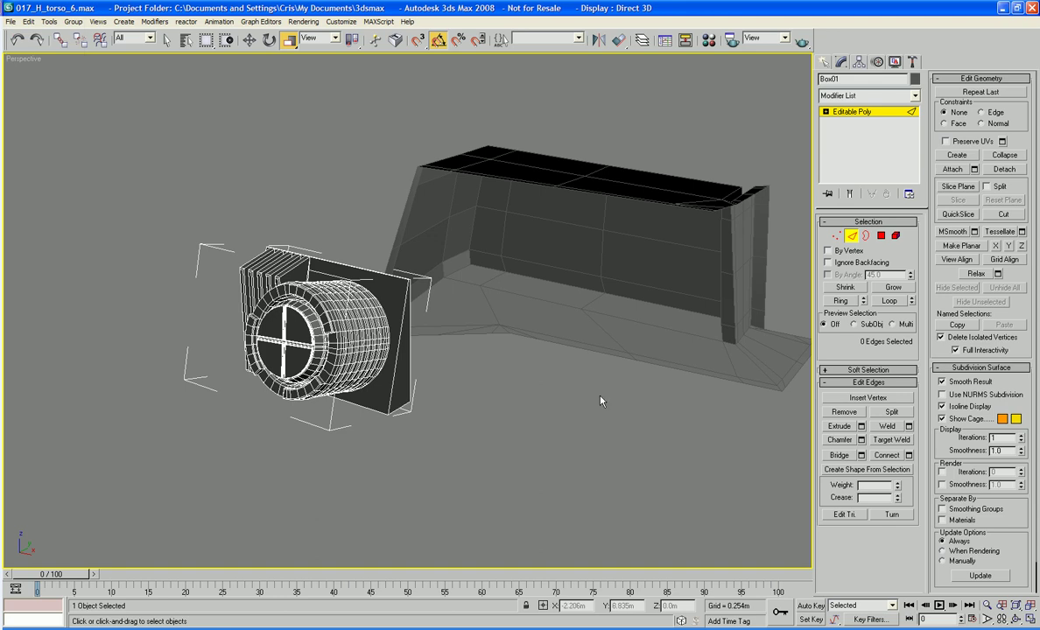
left_click(640, 43)
left_click(513, 151)
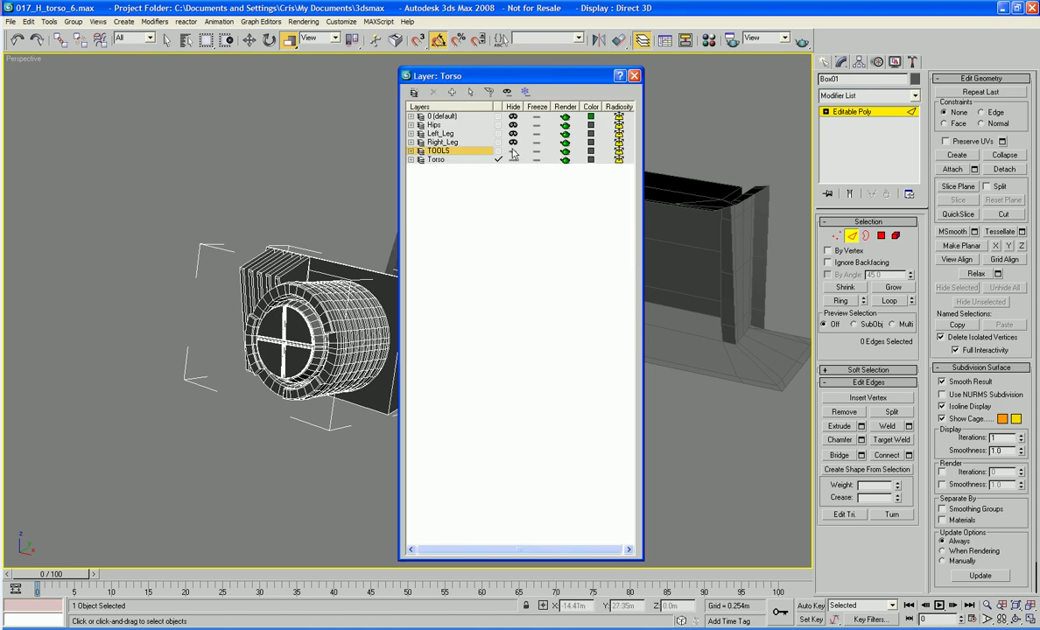
left_click(634, 77)
middle_click_drag(456, 162, 513, 133)
scroll(513, 132, "down", 5)
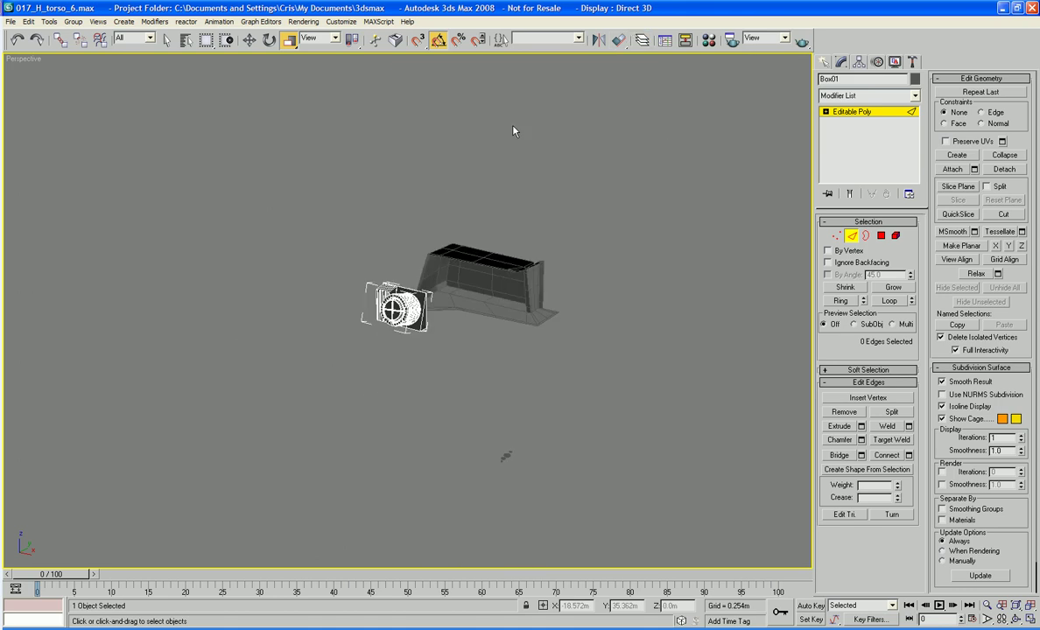
middle_click_drag(604, 265, 538, 273)
scroll(596, 226, "up", 5)
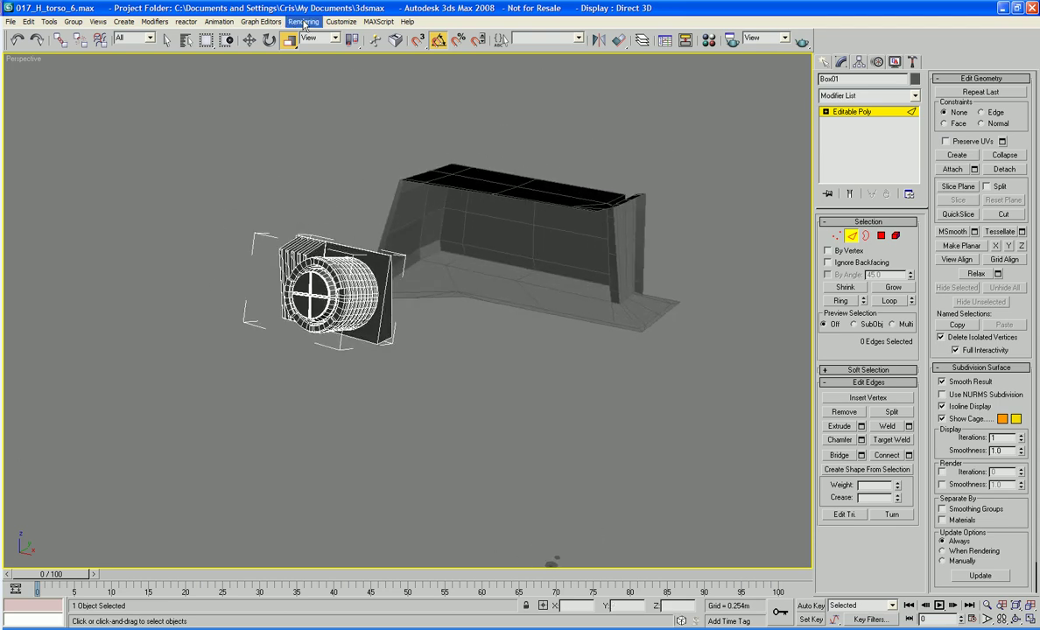
Run the object-painting script from the ED209 project's SCRIPTS folder and park its Paint Hair Floater window clear of the model
left_click(378, 21)
left_click(371, 45)
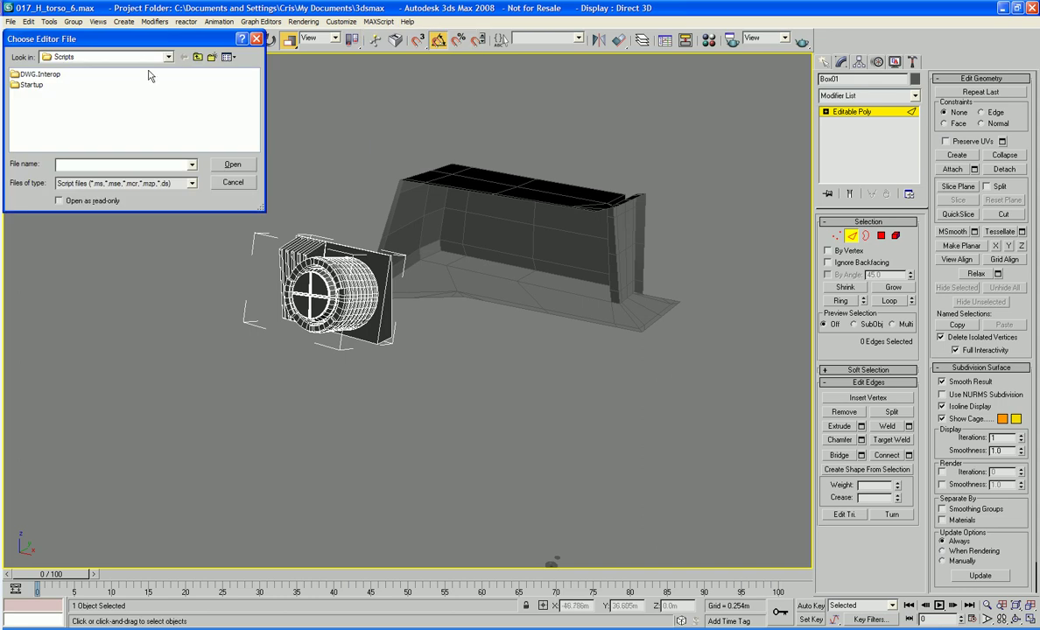
left_click(145, 58)
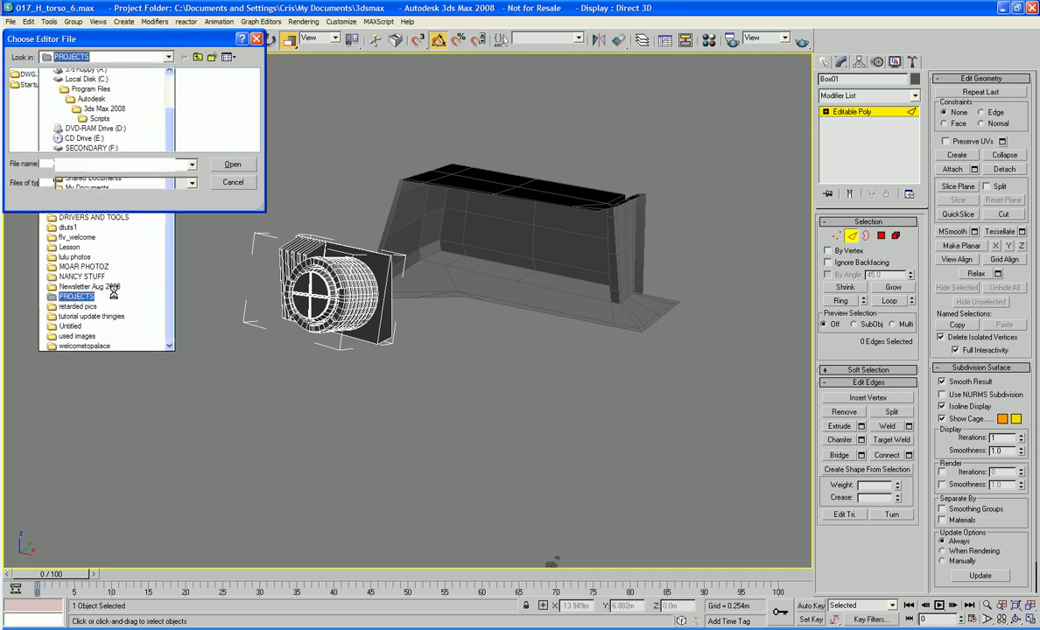
left_click(107, 275)
double_click(28, 97)
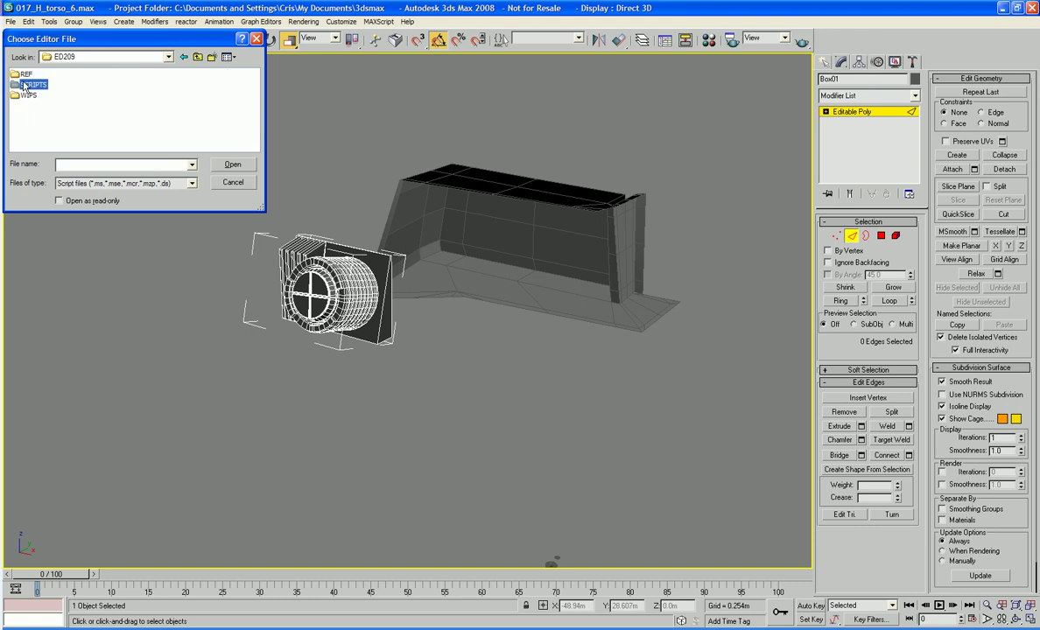
double_click(29, 84)
double_click(27, 76)
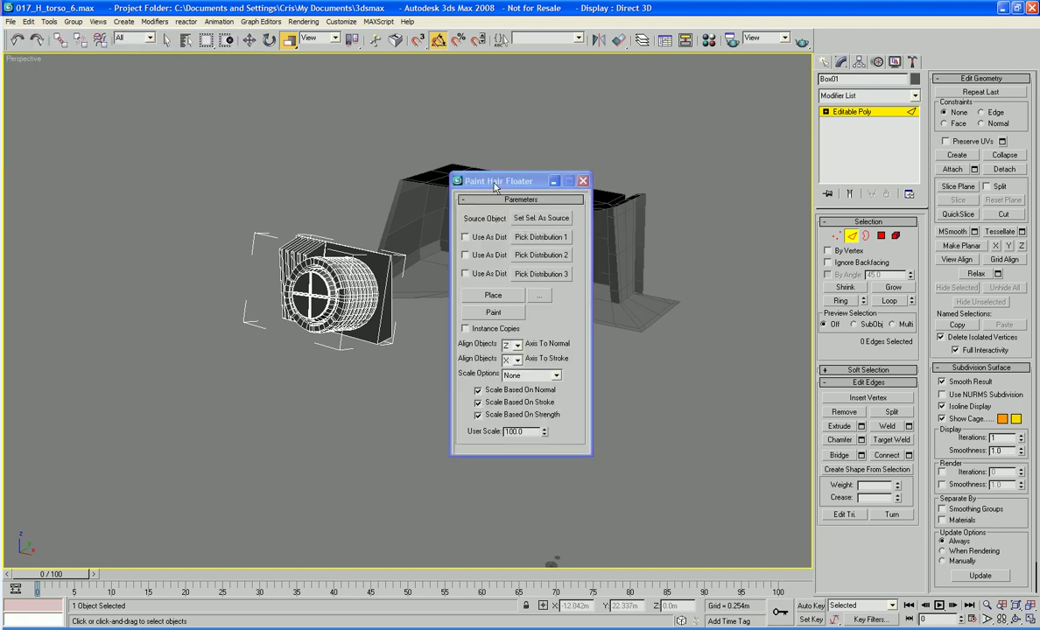
mouse_move(495, 186)
left_mouse_down()
mouse_move(817, 328)
mouse_move(869, 279)
left_mouse_up()
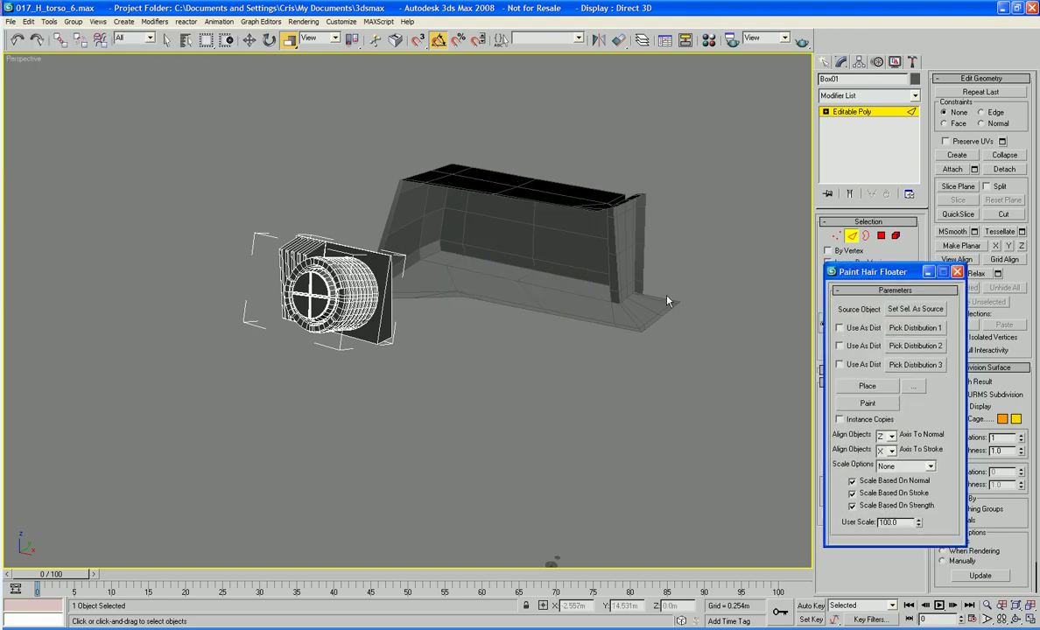
Assign the large inset bolt, medium inset and very small protruding tool objects as distributions 1, 2 and 3
middle_click_drag(643, 369, 626, 297)
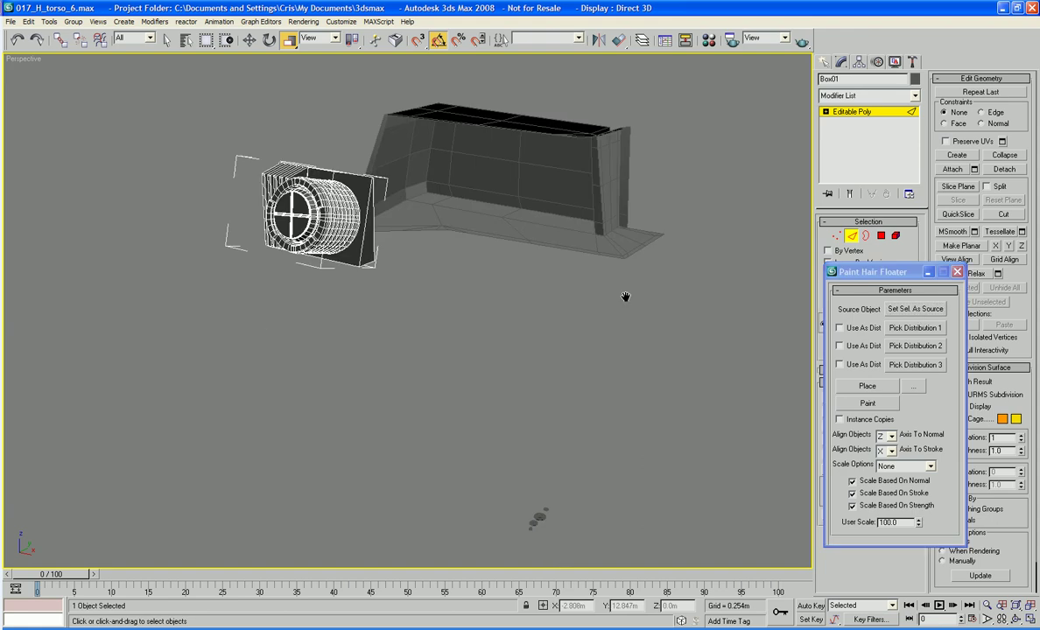
left_click(903, 328)
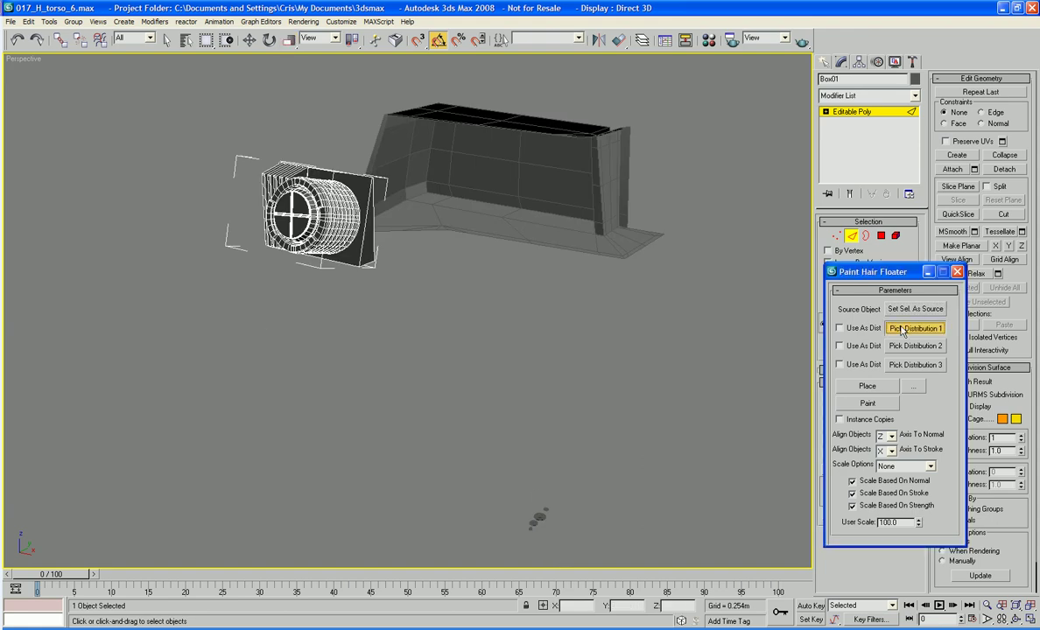
left_click(536, 517)
left_click(915, 347)
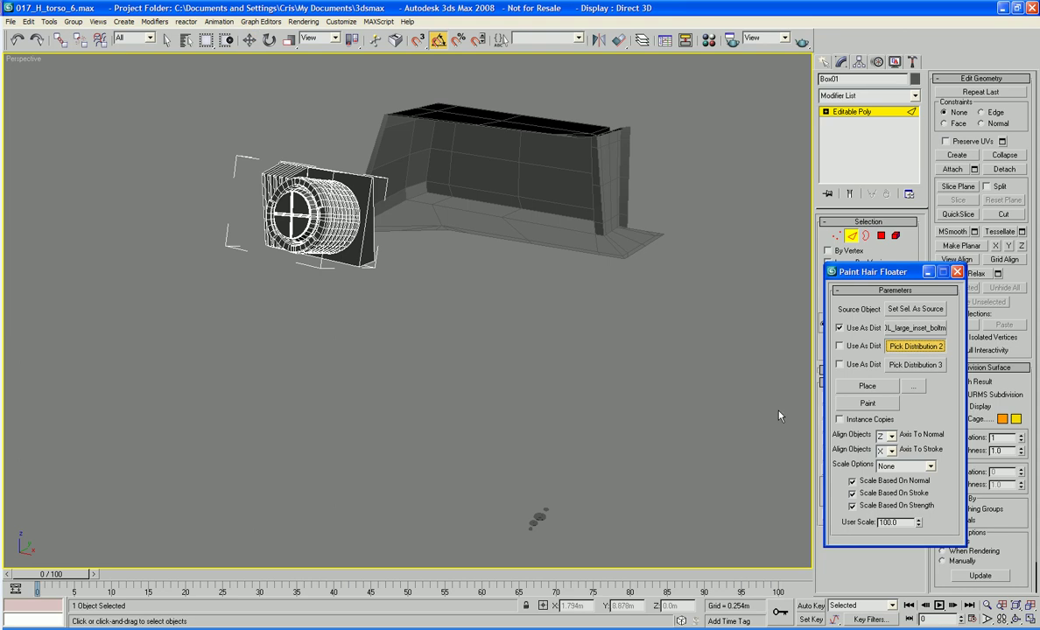
left_click(532, 522)
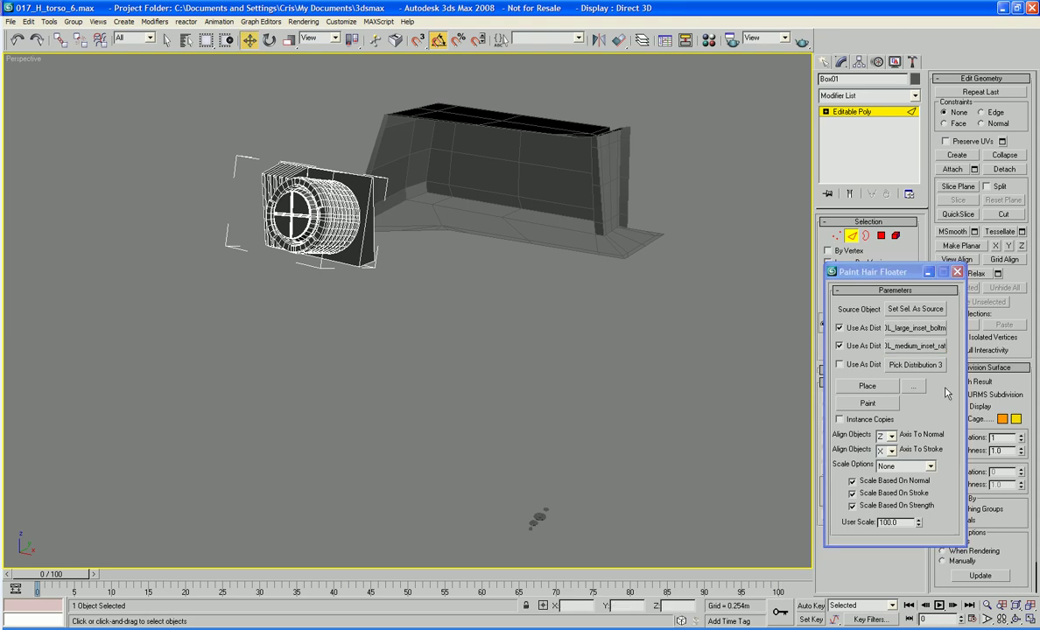
left_click(897, 366)
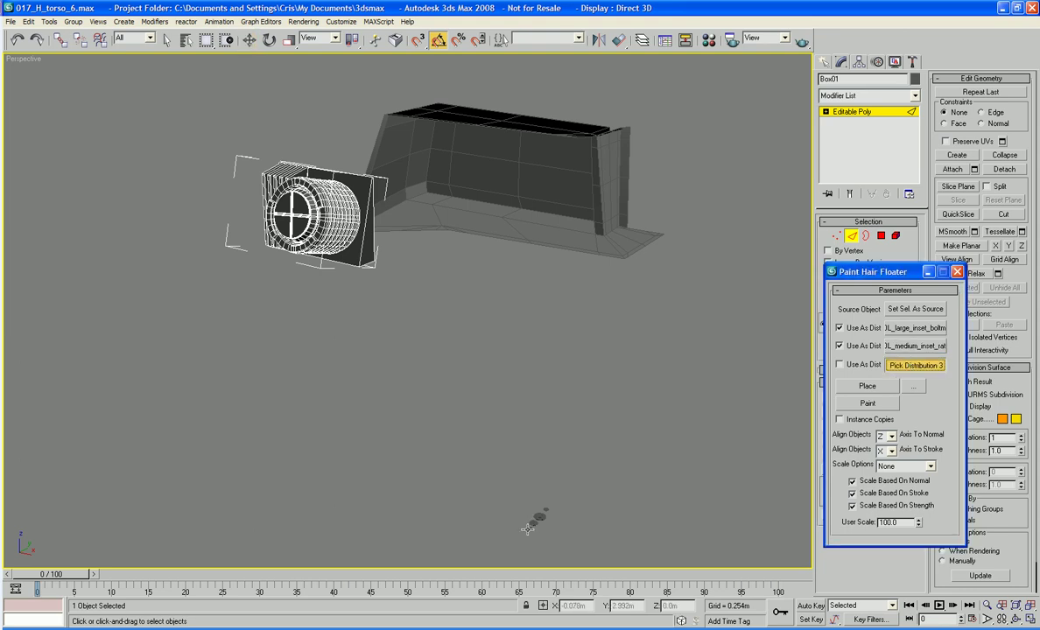
left_click(528, 529)
Use only the large inset bolt distribution in Place mode and put one bolt at the mounting block's upper outer corner
scroll(535, 385, "up", 5)
middle_click_drag(534, 385, 486, 557)
scroll(506, 496, "up", 2)
scroll(486, 556, "down", 1)
middle_click_drag(496, 492, 502, 473)
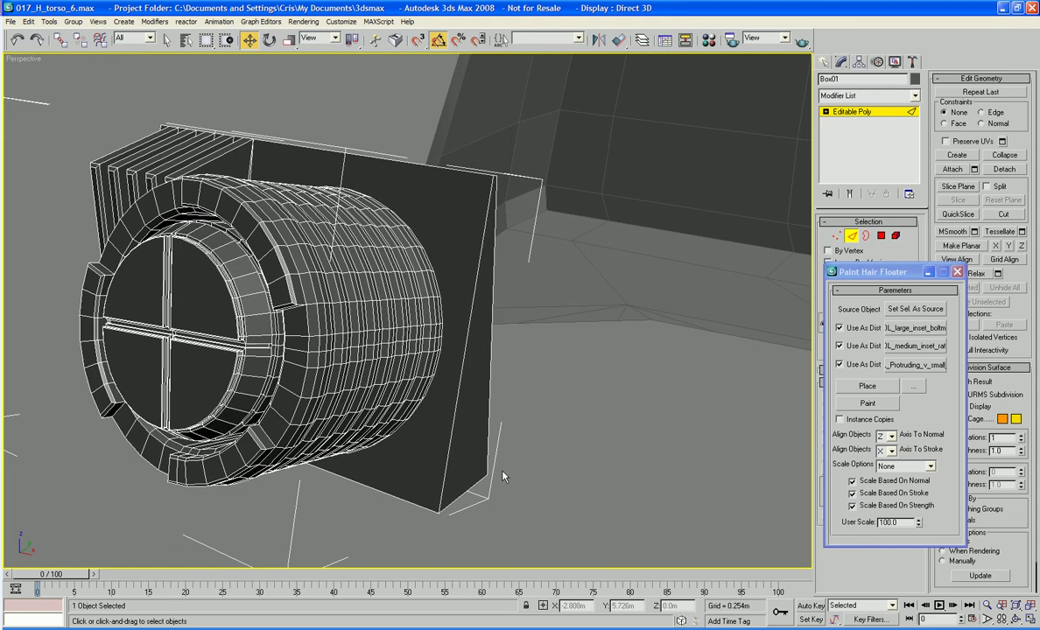
left_click(843, 347)
left_click(848, 387)
left_click(838, 364)
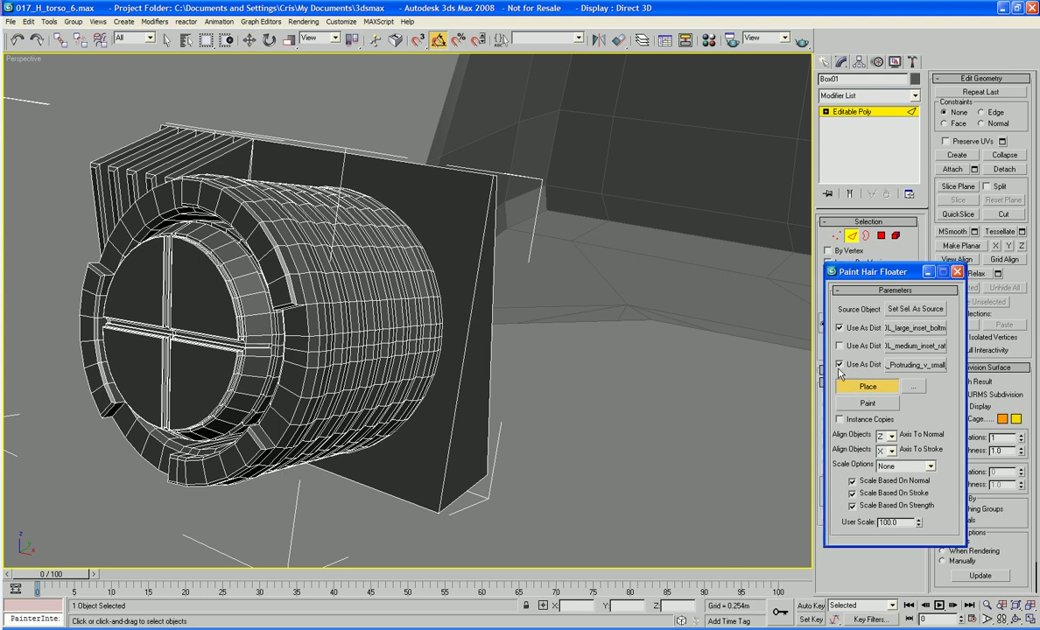
left_click(452, 212)
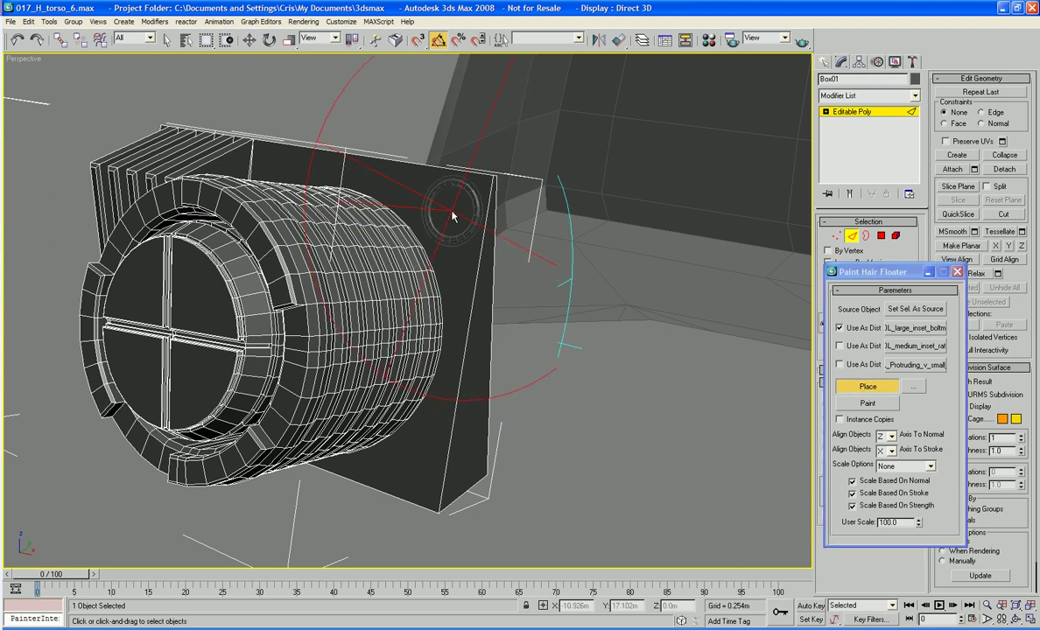
Place a second large inset bolt near the mounting block's lower outer corner, undoing and repeating the placement to refine its position
left_click(414, 472)
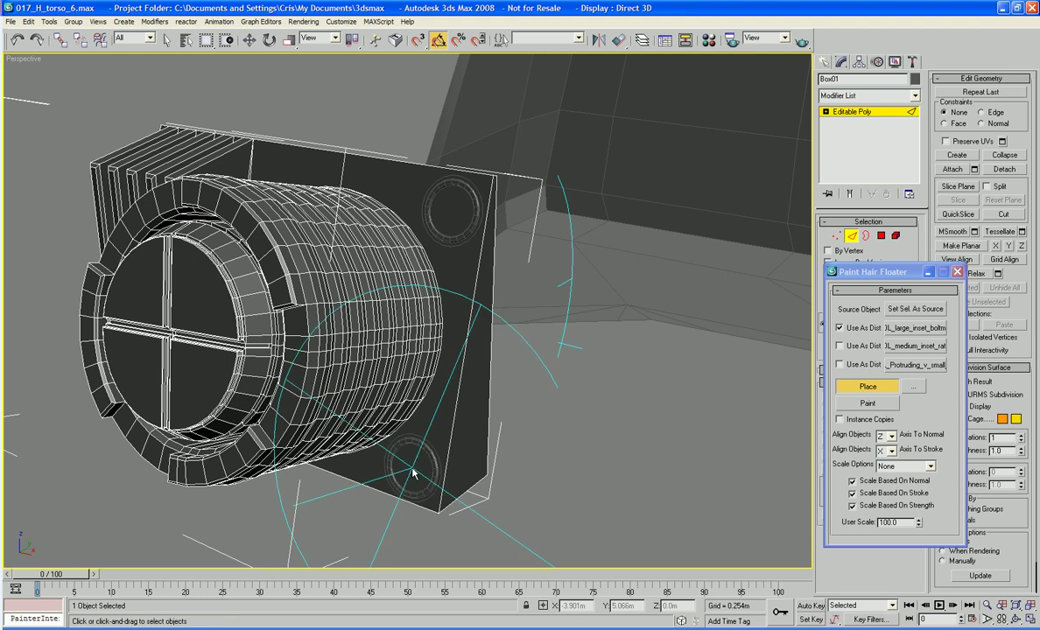
key("ctrl+z")
left_click(416, 466)
key("ctrl+z")
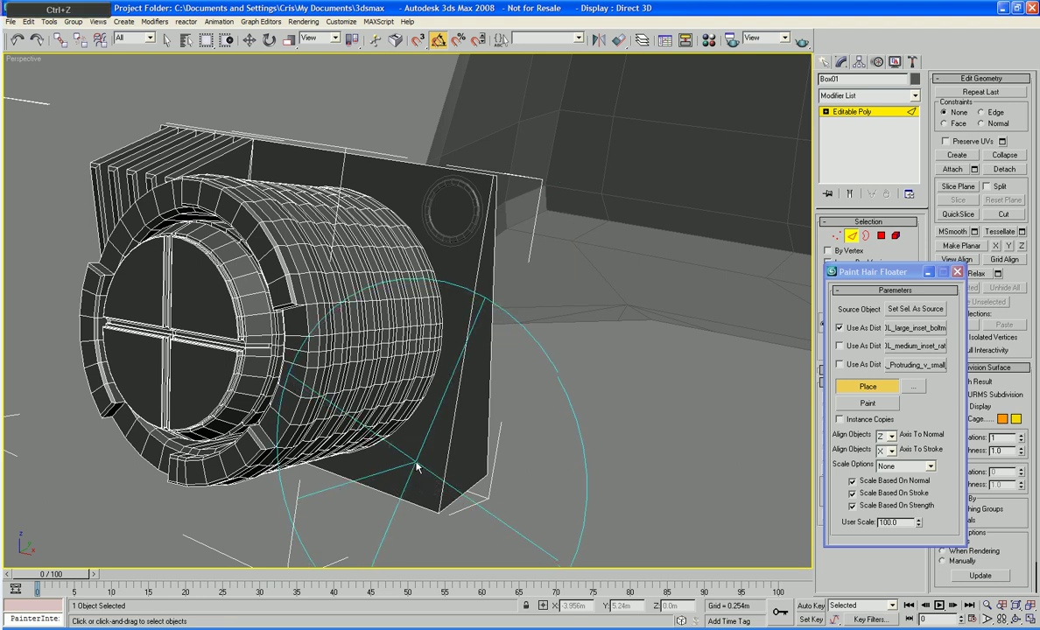
left_click(414, 469)
key("ctrl+z")
left_click(414, 468)
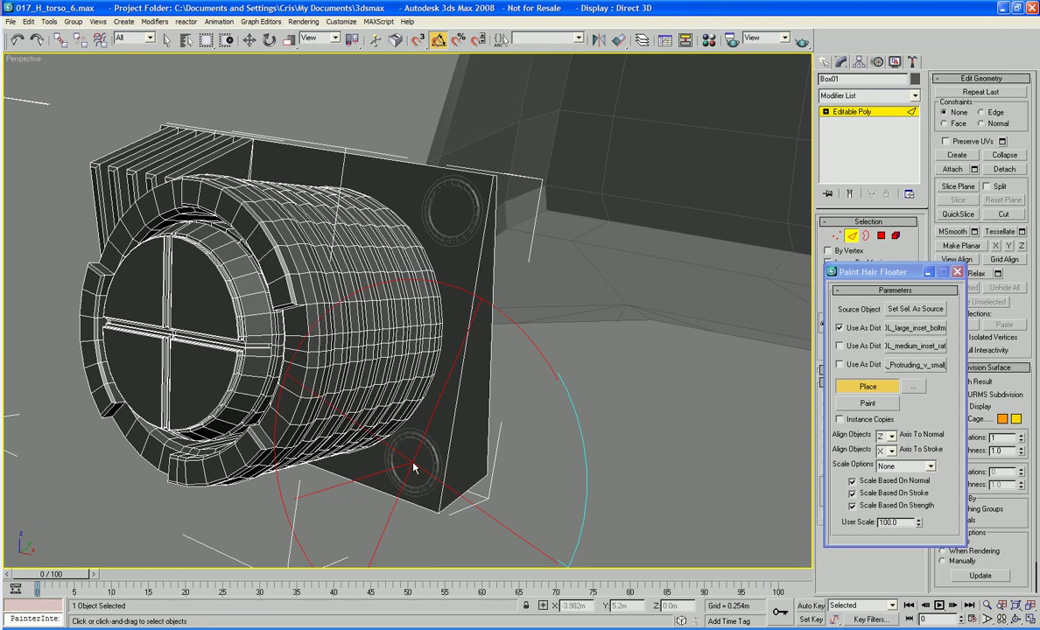
Switch to only the very small protruding bolt distribution and place one in the cylinder face's upper quadrant near the horizontal crossbar
middle_click_drag(414, 469, 430, 457, "alt")
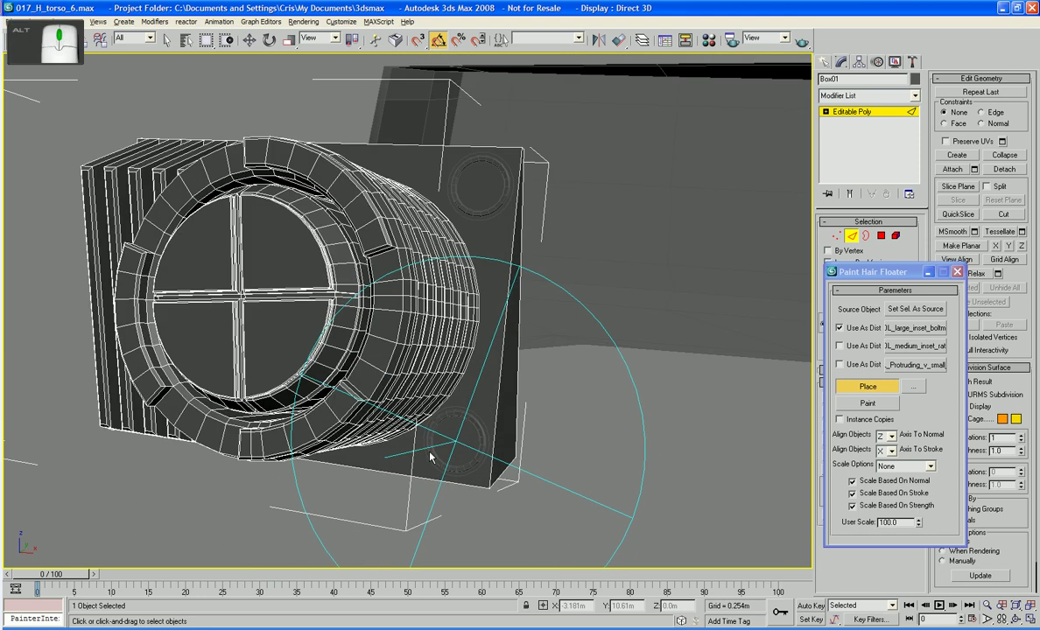
left_click(841, 366)
left_click(841, 328)
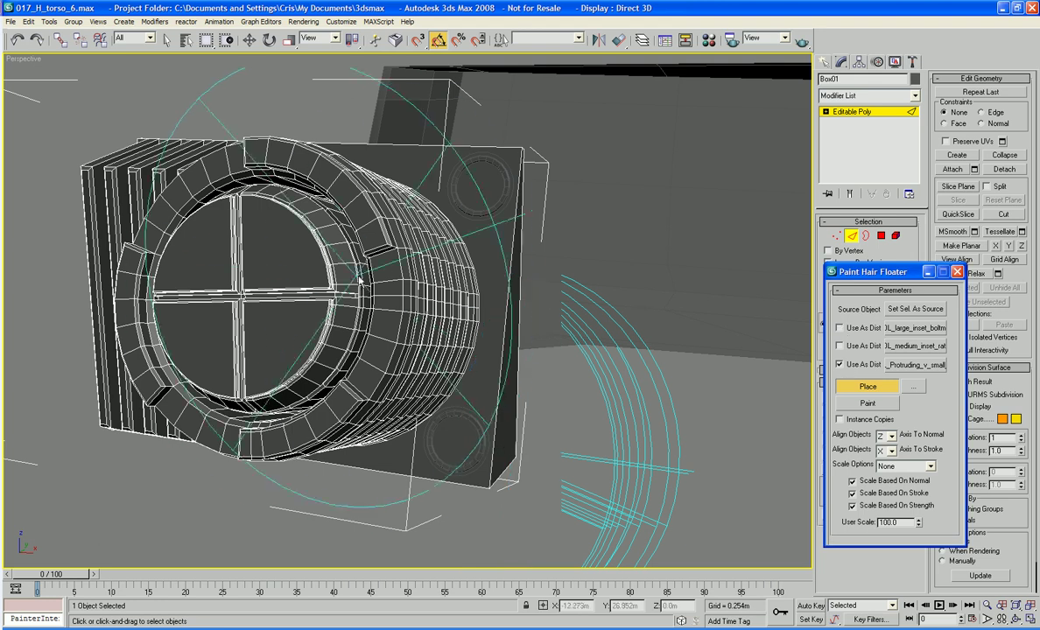
left_click(313, 280)
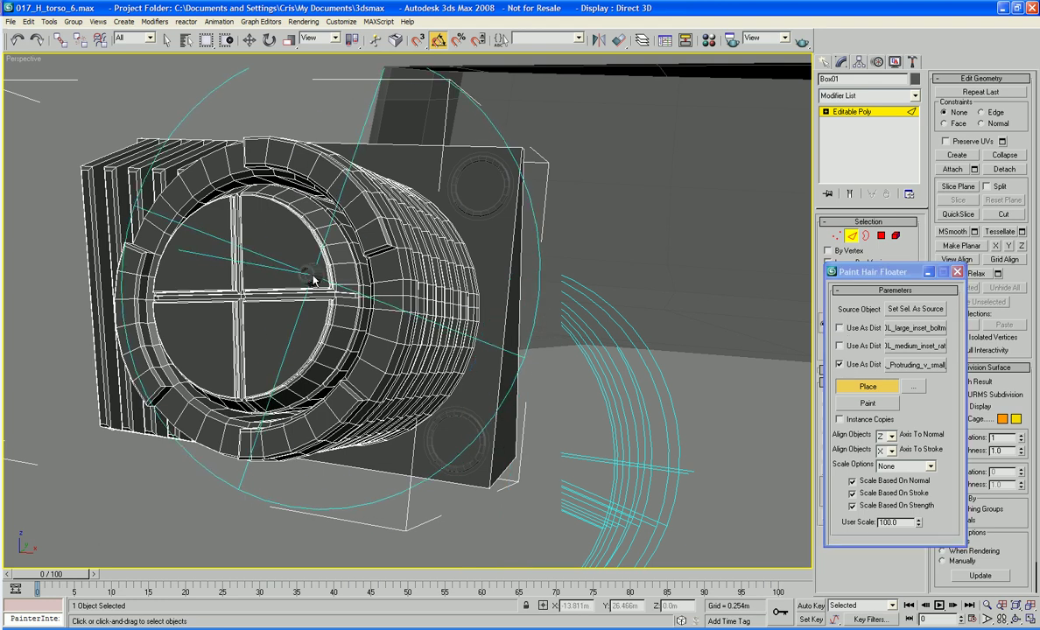
left_click_drag(313, 277, 308, 272)
Place three more very small protruding bolts in the cylinder face's upper quadrants, beside the vertical bar and at the horizontal bar's opposite end
mouse_move(308, 273)
middle_mouse_down("alt")
mouse_move(371, 272)
mouse_move(355, 259)
middle_mouse_up("alt")
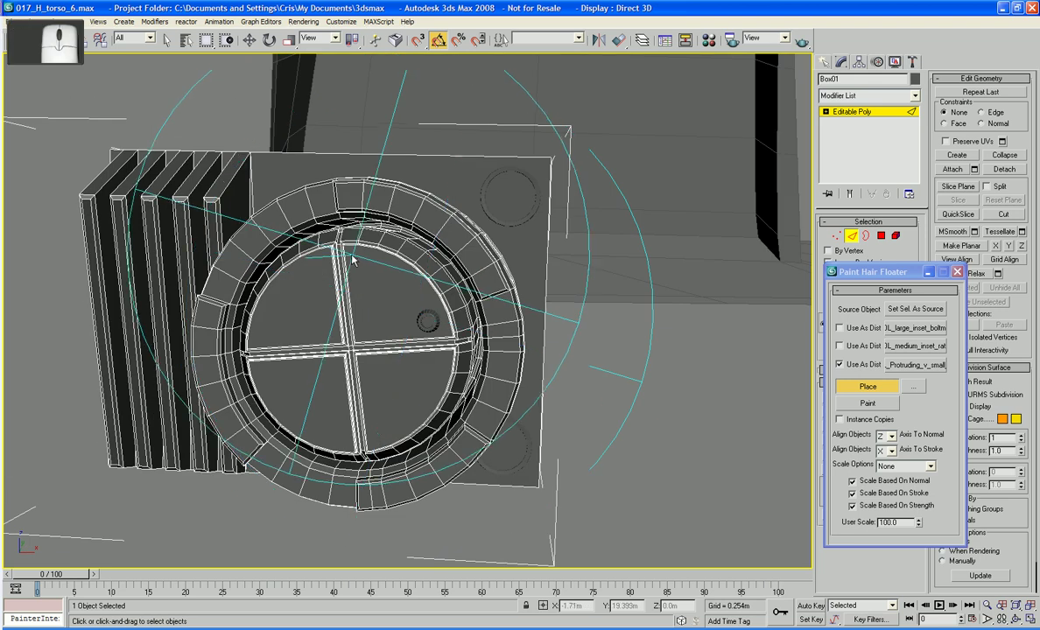
key("ctrl+z")
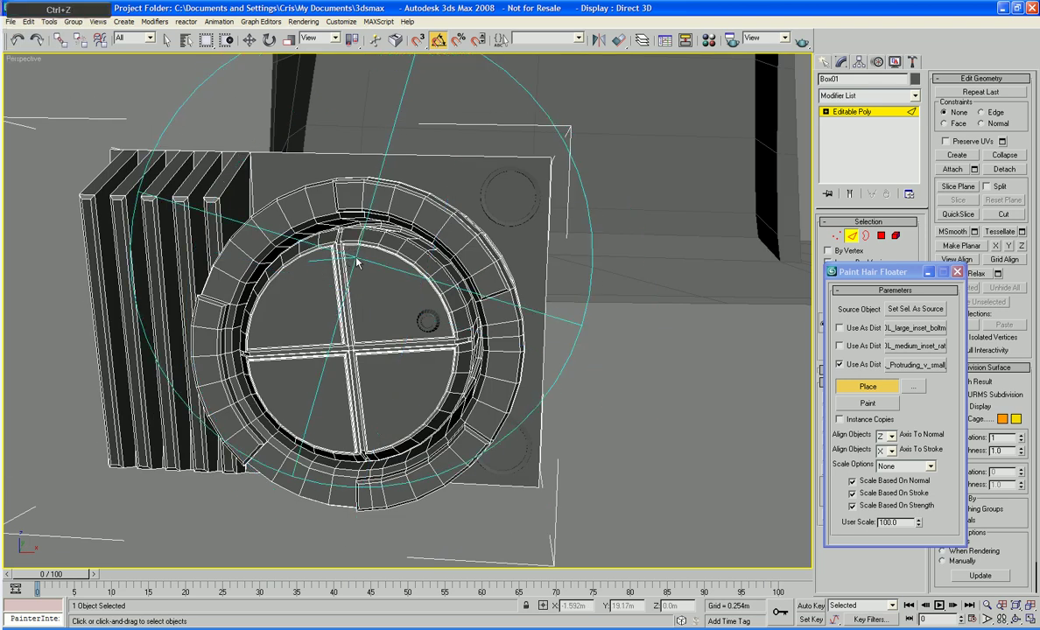
middle_click_drag(359, 267, 398, 273, "alt")
left_click(398, 273)
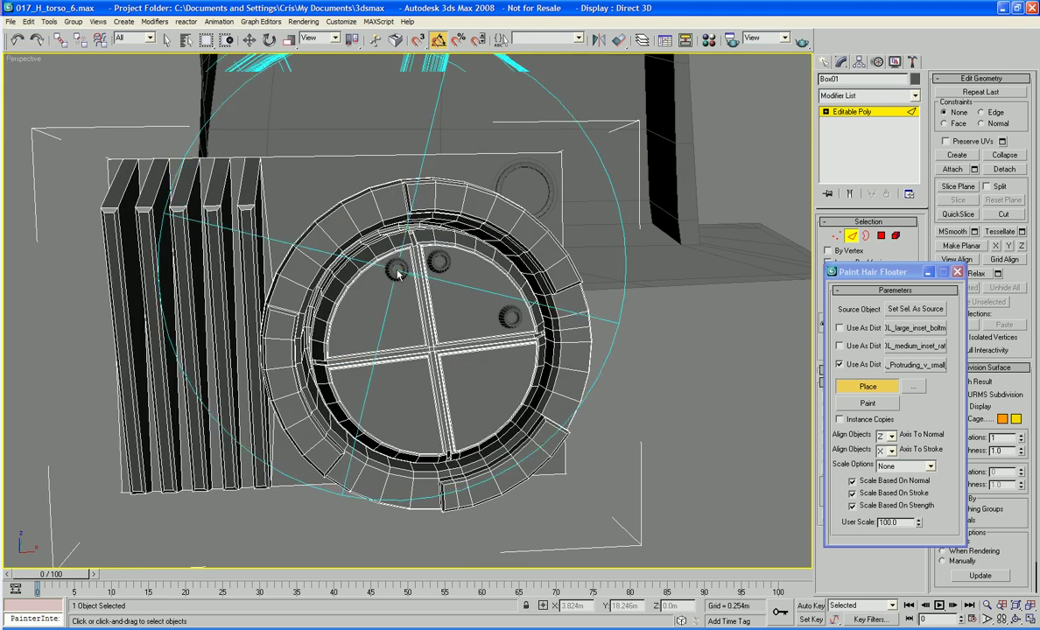
left_click(342, 345)
middle_click_drag(363, 391, 376, 386, "alt")
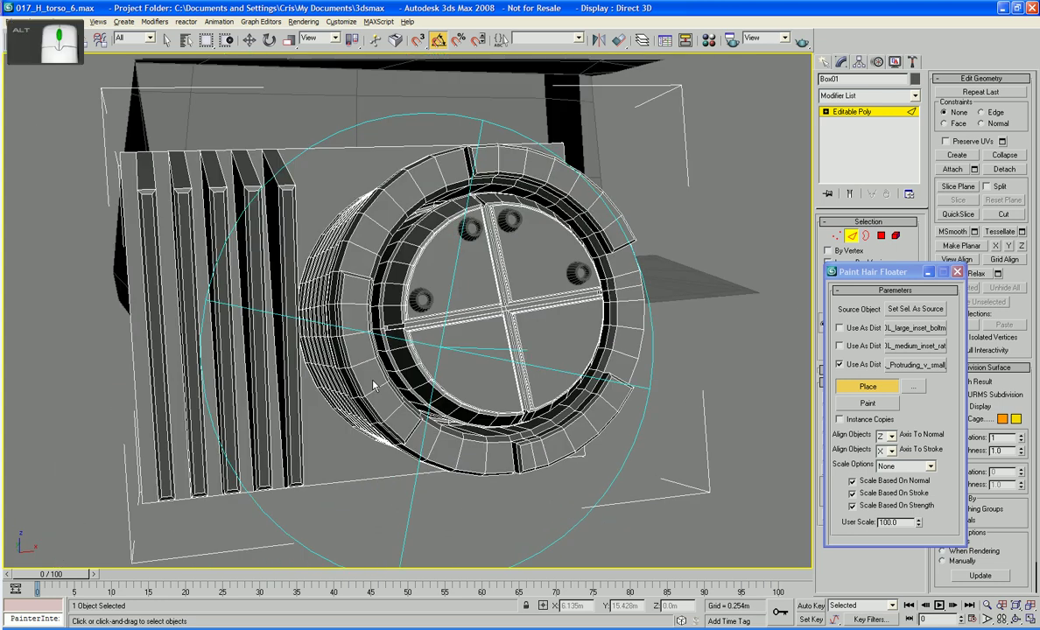
key("ctrl+z")
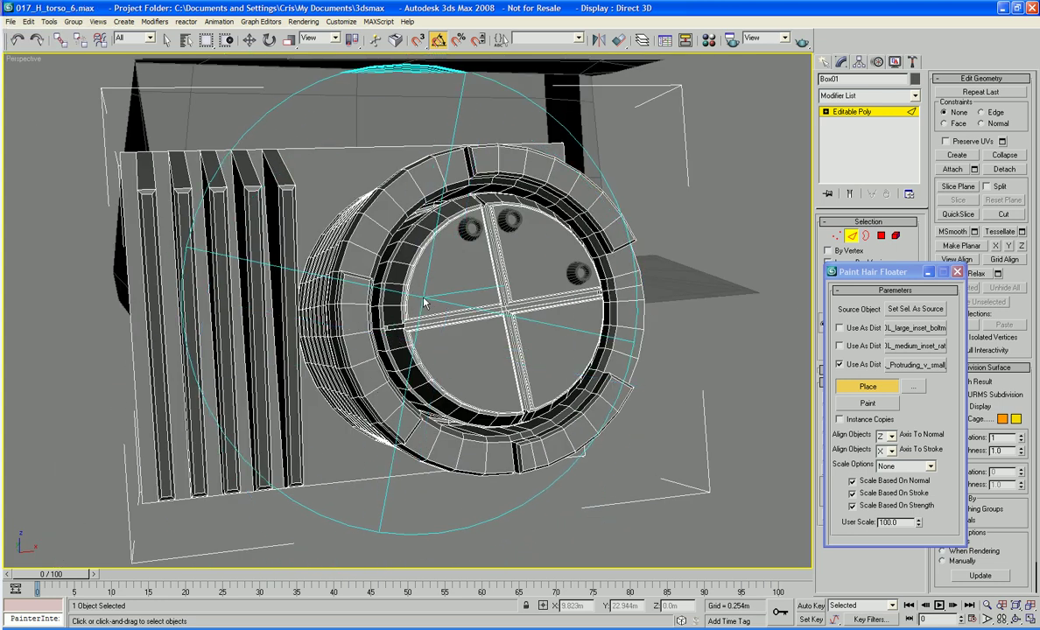
left_click(424, 304)
Place four very small protruding bolts in the cylinder face's lower quadrants, two by the horizontal bar's ends and two beside the vertical bar
left_click(435, 352)
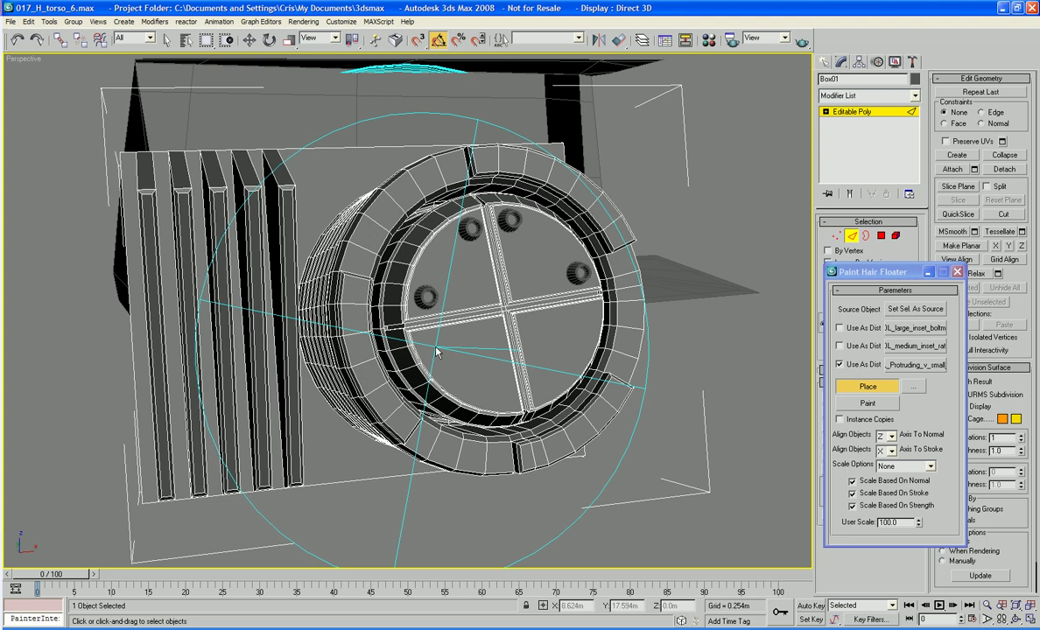
middle_click_drag(488, 382, 438, 368, "alt")
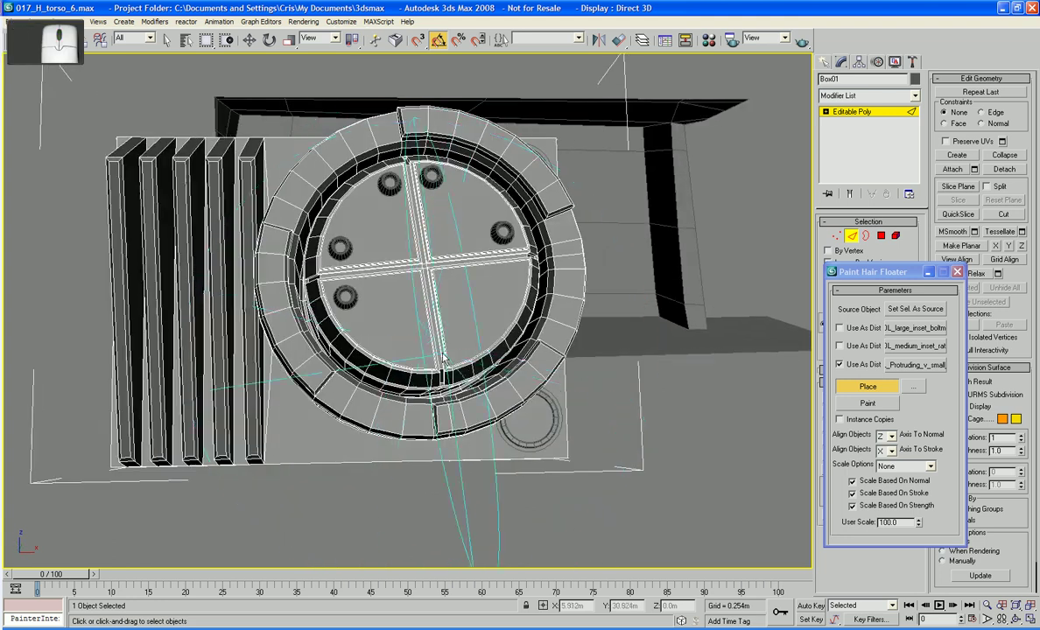
left_click(411, 349)
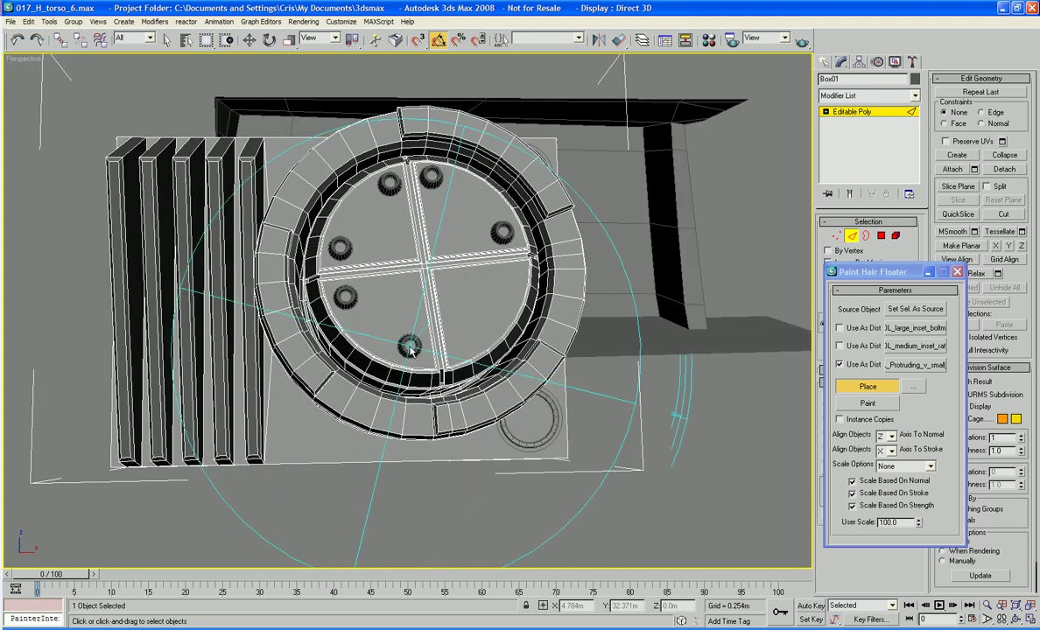
left_click(414, 354)
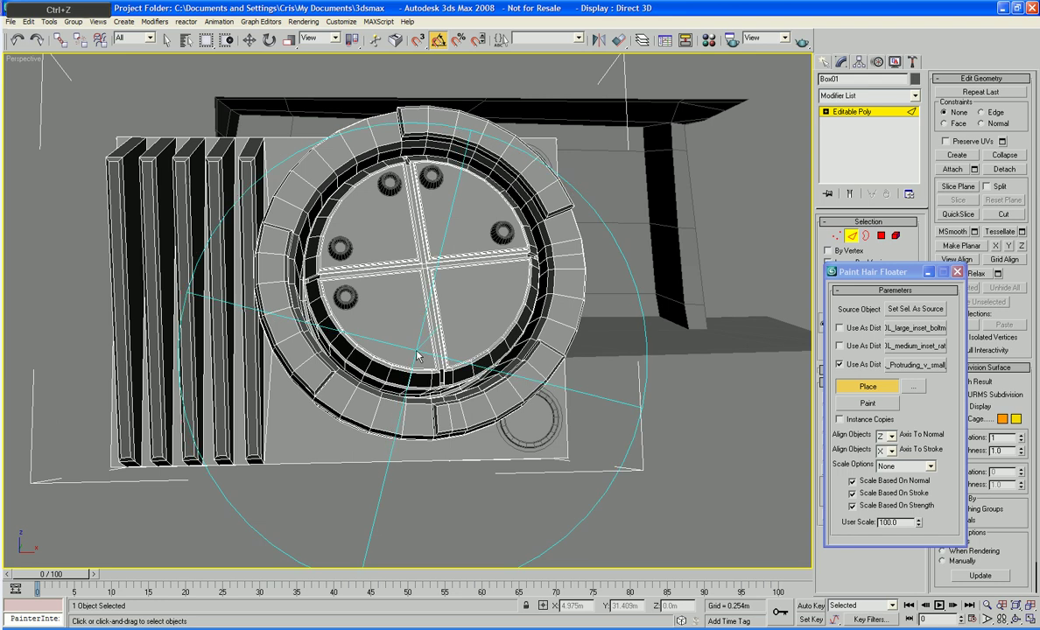
middle_click_drag(414, 354, 355, 389, "alt")
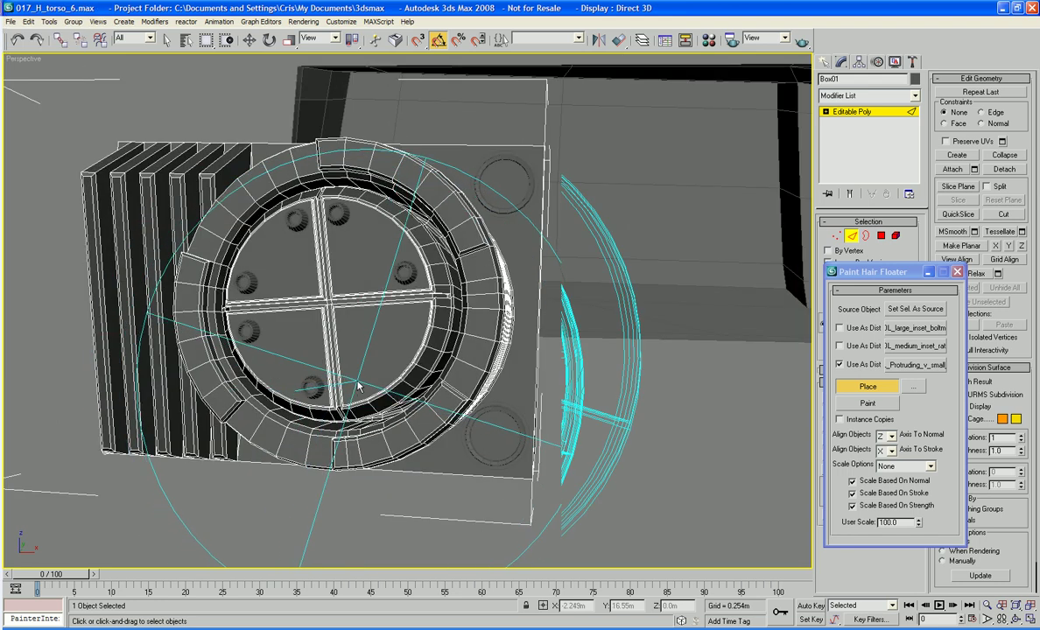
left_click(358, 383)
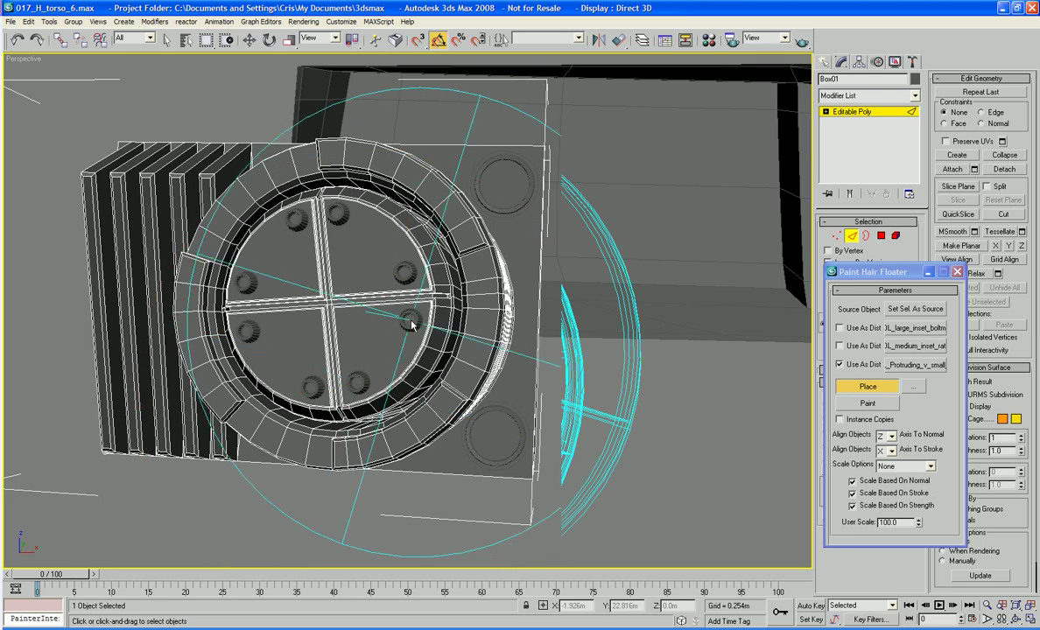
key("ctrl+z")
mouse_move(413, 325)
middle_mouse_down("alt")
mouse_move(473, 374)
mouse_move(486, 368)
middle_mouse_up("alt")
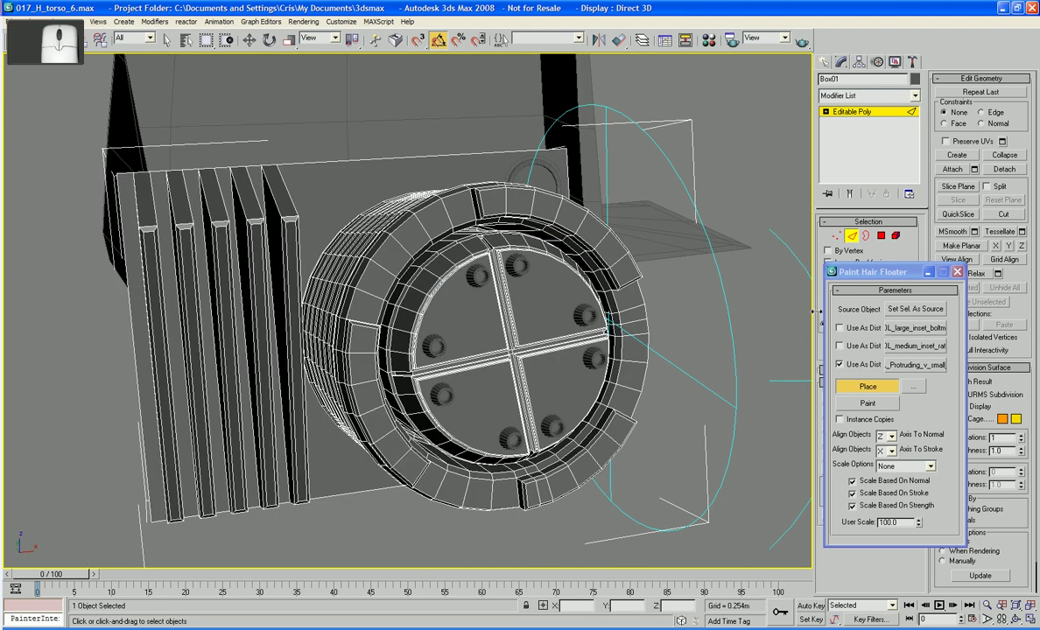
Switch to only the medium inset ratchet distribution and place one at the block's upper corner beside the fins and one in the face's lower-right quadrant
left_click(840, 347)
left_click(841, 364)
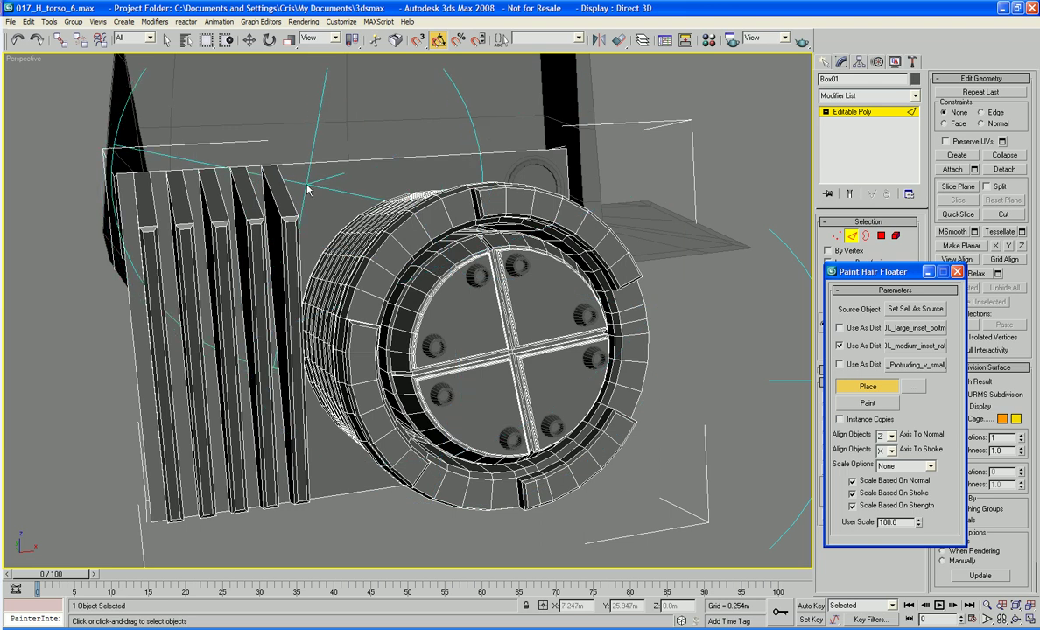
key("ctrl+z")
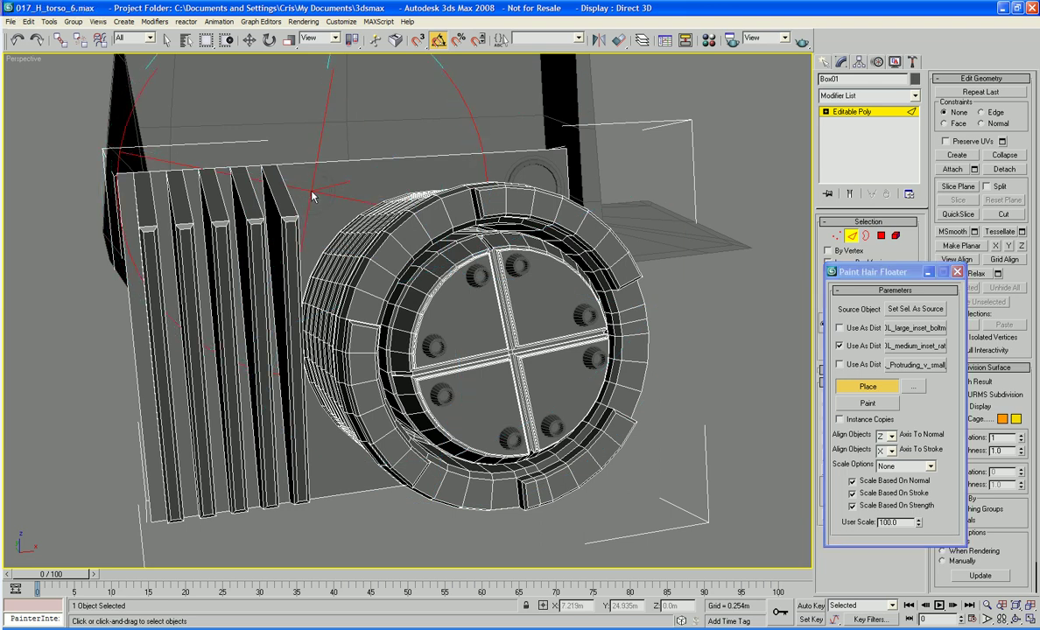
key("ctrl+z")
middle_click_drag(318, 198, 359, 250, "alt")
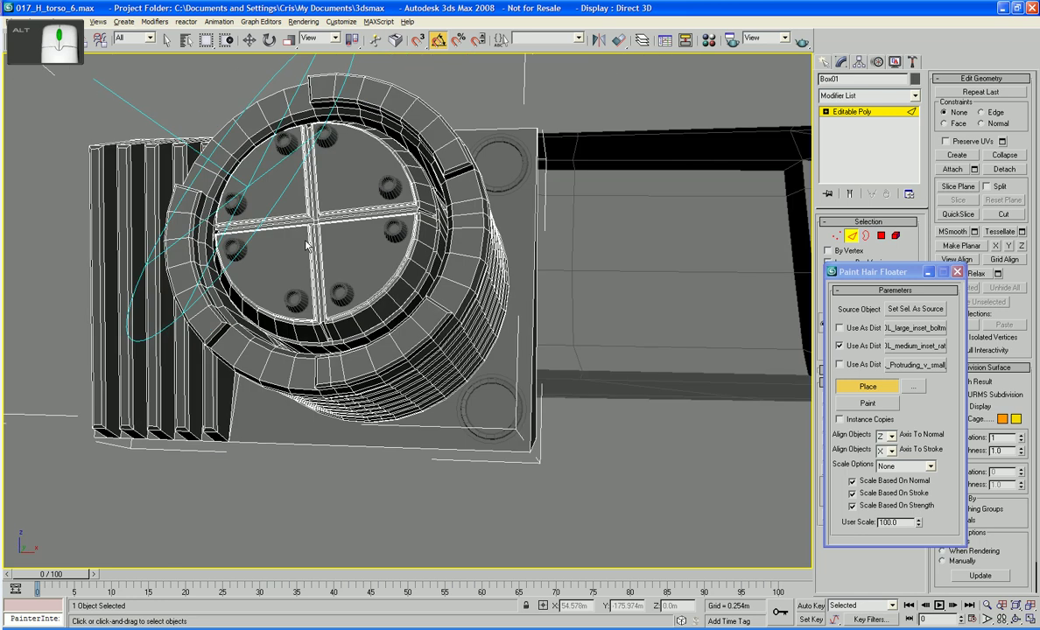
key("ctrl+z")
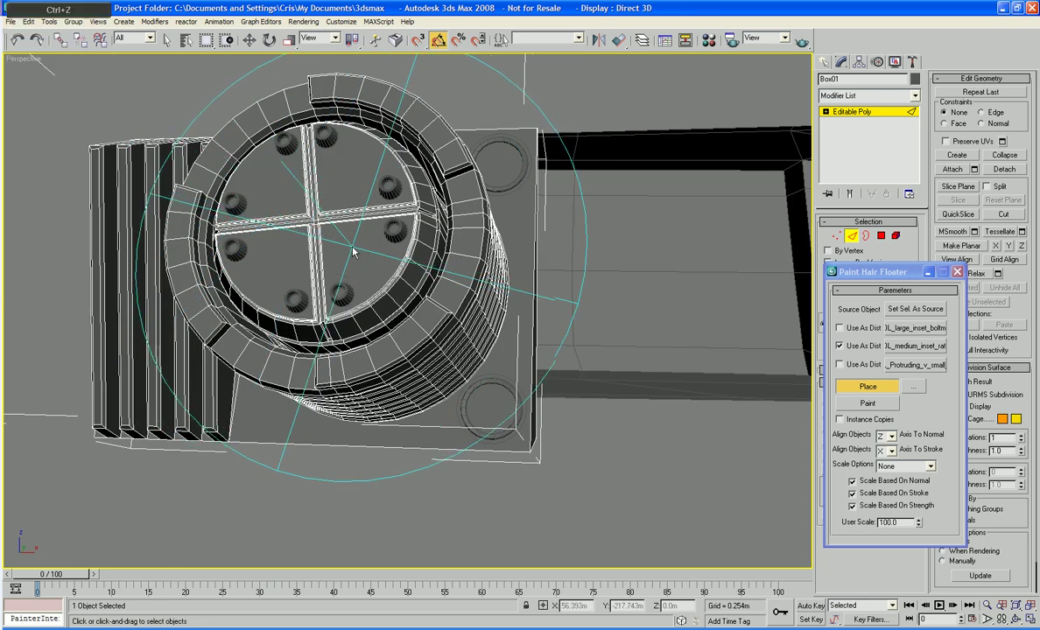
middle_click_drag(356, 258, 666, 320, "alt")
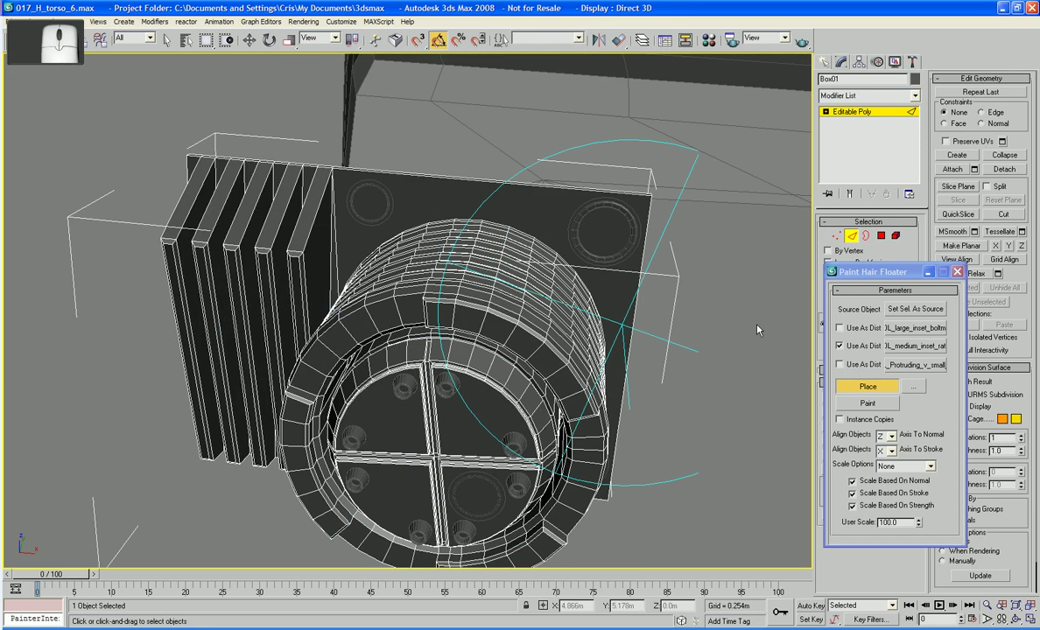
middle_click_drag(755, 371, 673, 329, "alt")
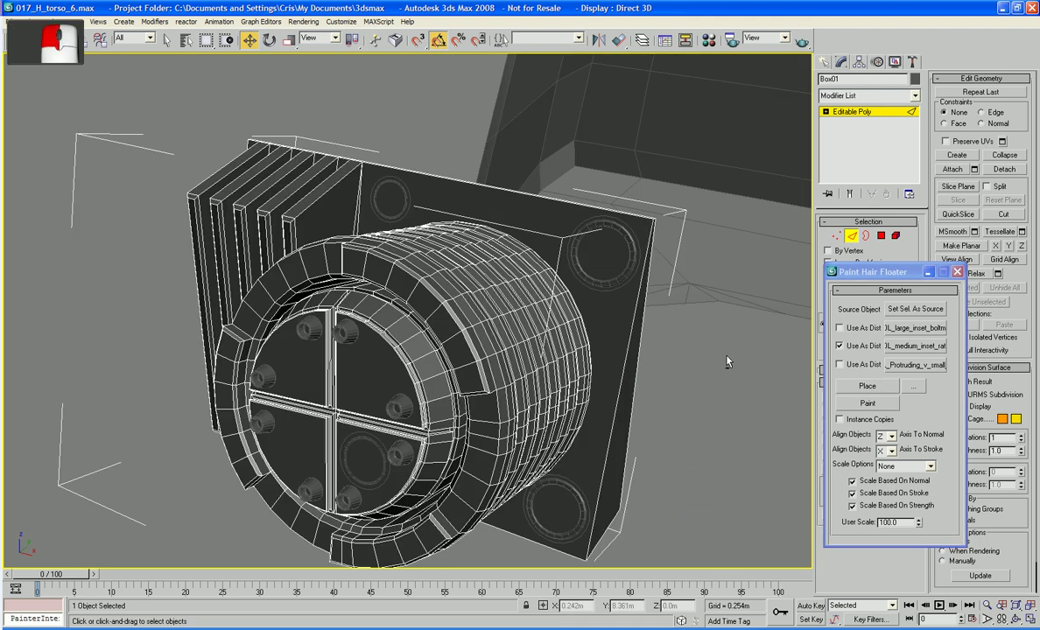
Close the Paint Hair Floater and hide the TOOLS layer
middle_click_drag(727, 367, 664, 342)
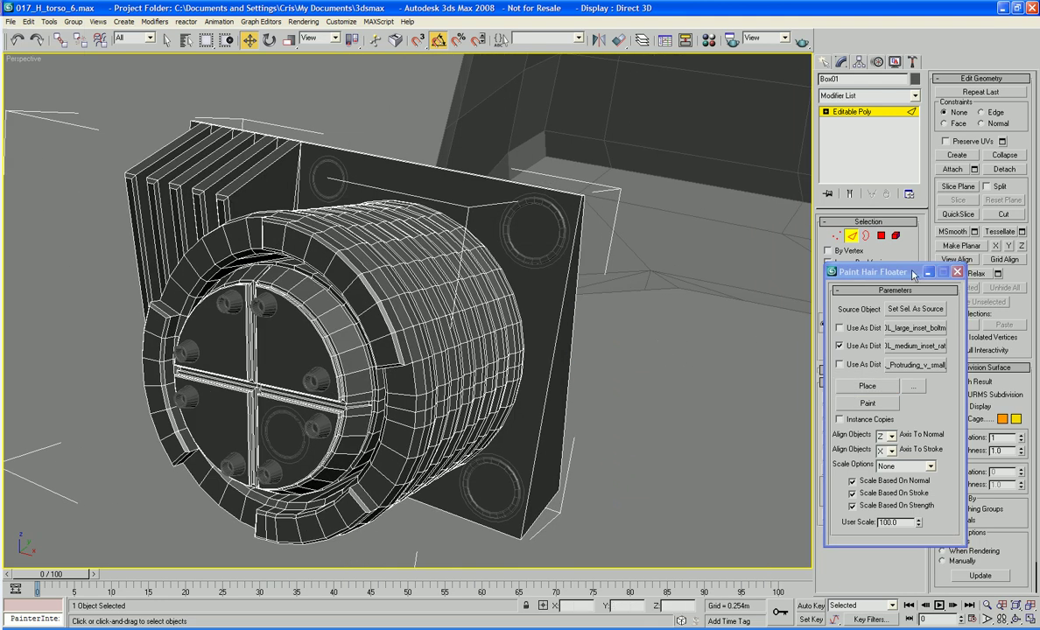
left_click(957, 273)
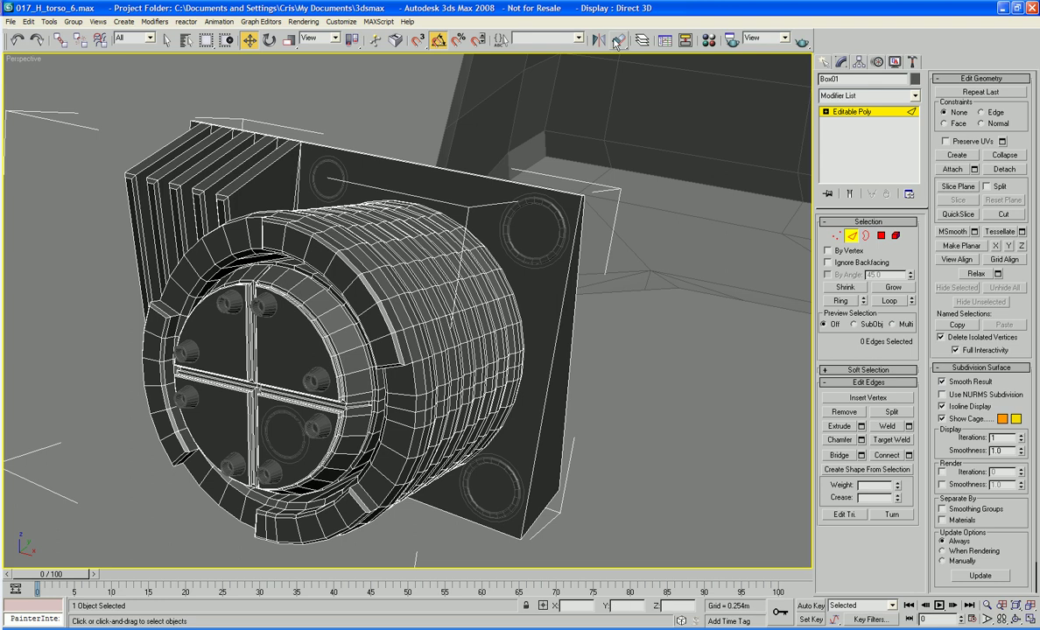
left_click(642, 41)
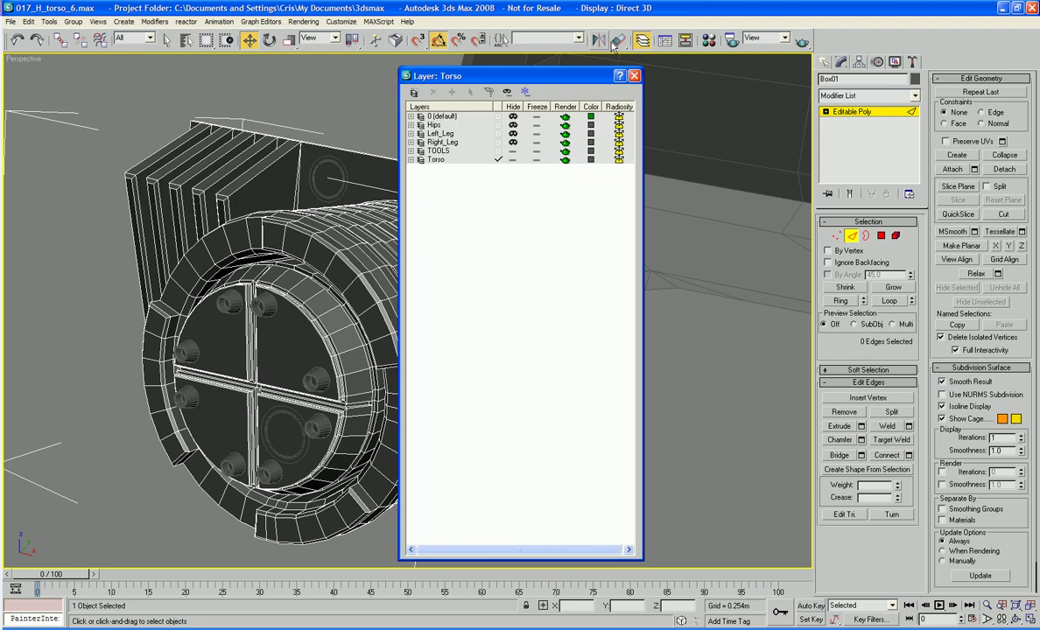
left_click(512, 152)
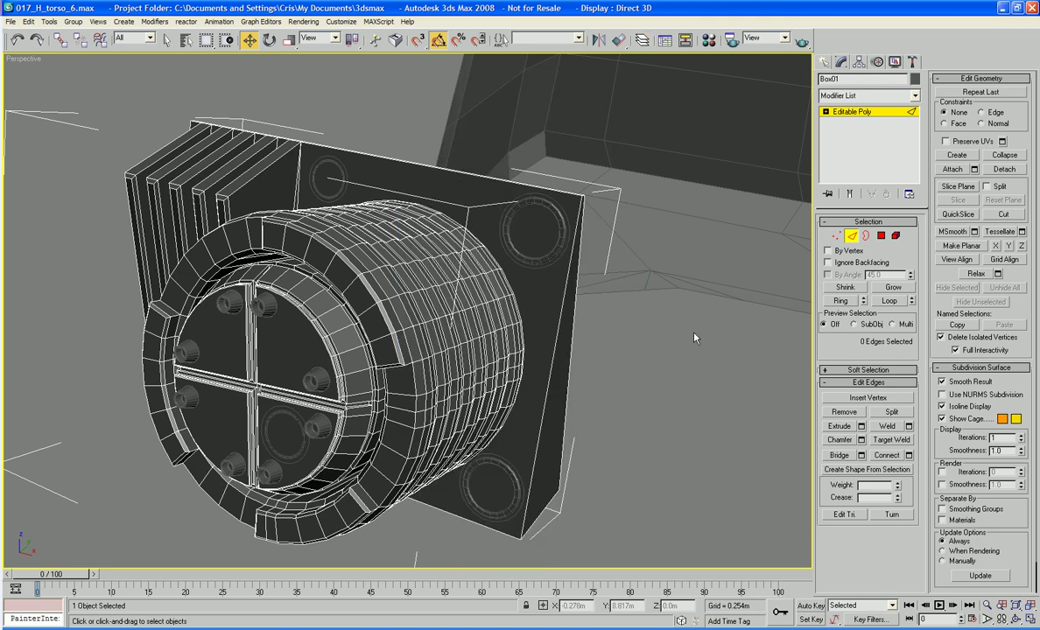
Attach all placed large inset, very small protruding and medium inset ratchet TOOL objects to the mounting block
scroll(694, 338, "down", 4)
left_click(852, 237)
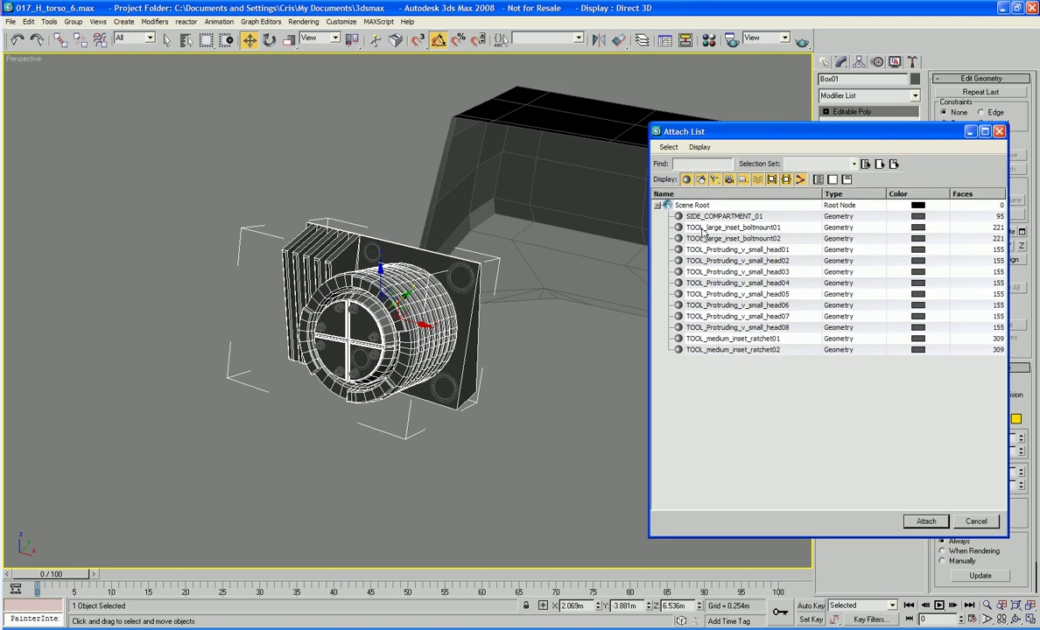
left_click_drag(703, 232, 692, 339)
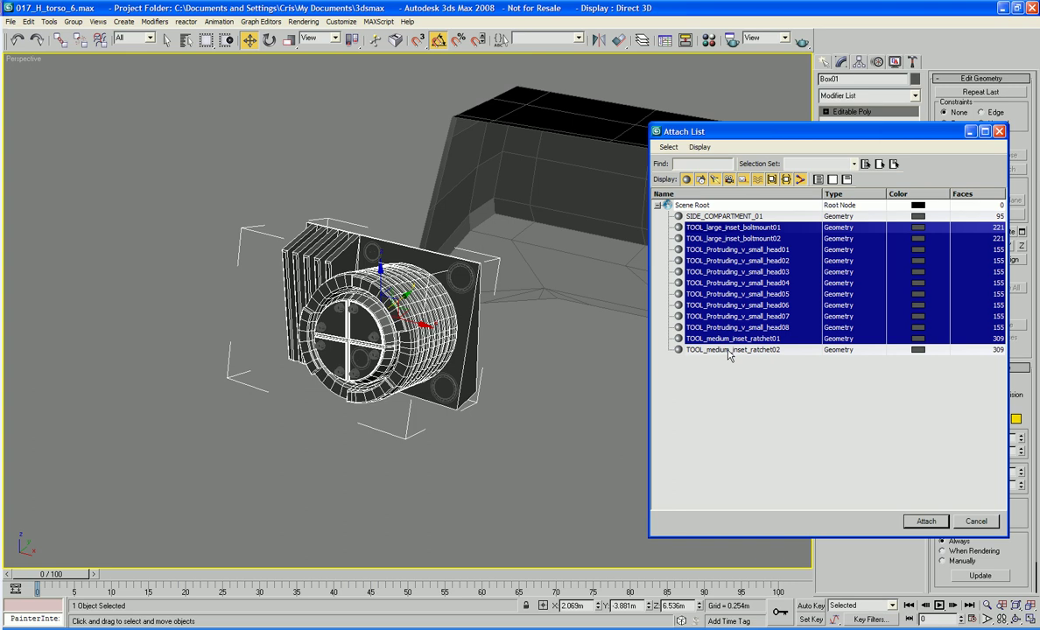
left_click(925, 521)
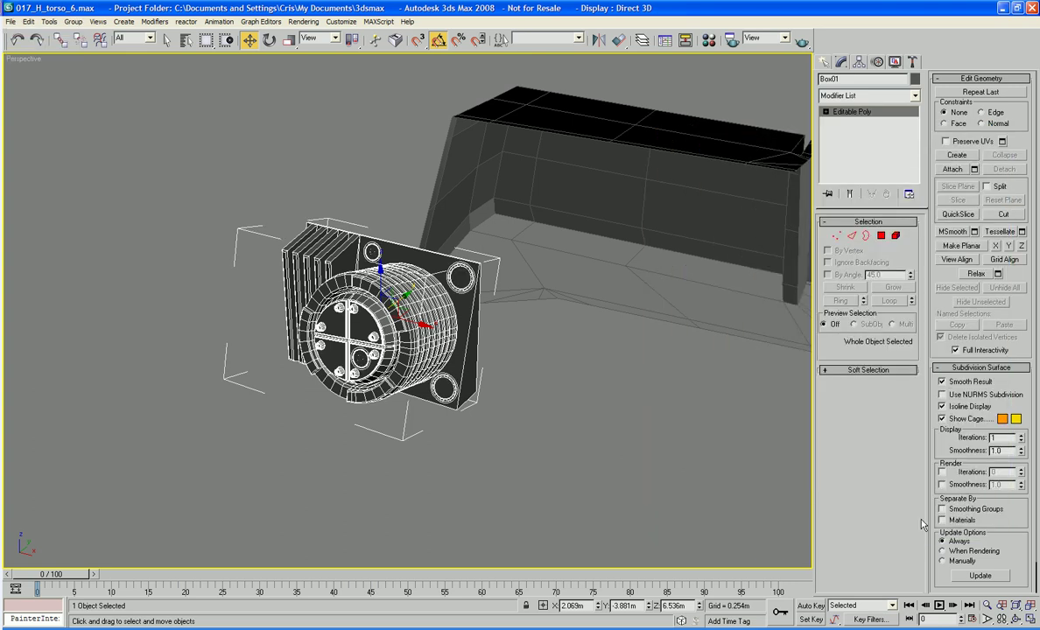
Delete the mounting block's large front polygon surrounding the cylinder and the corner bolts
left_click(623, 460)
scroll(628, 456, "up", 6)
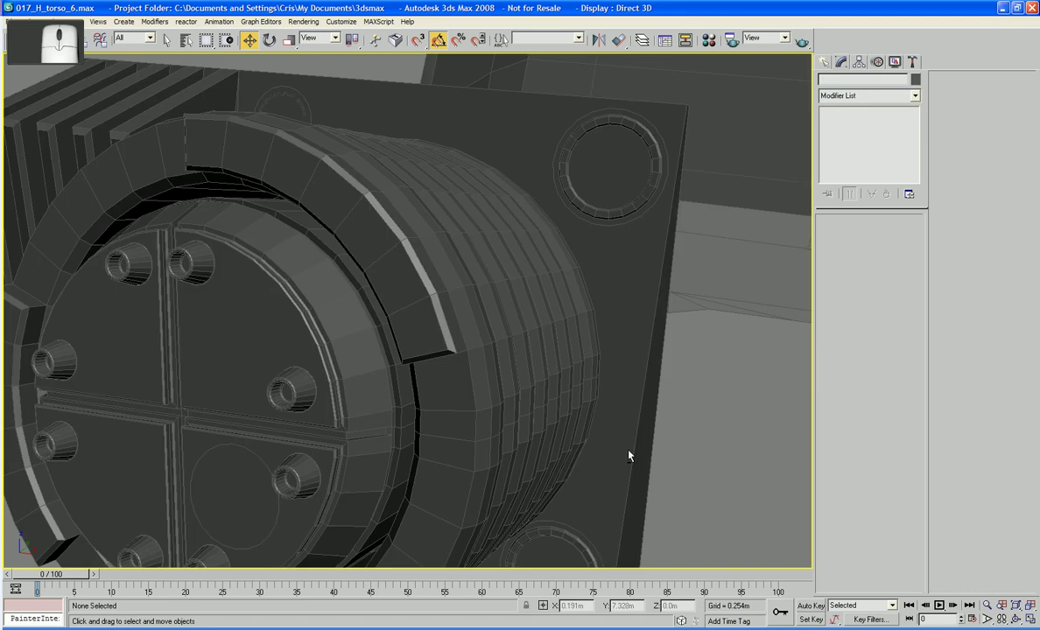
middle_click_drag(628, 456, 509, 366)
left_click(494, 318)
middle_click_drag(495, 318, 456, 339)
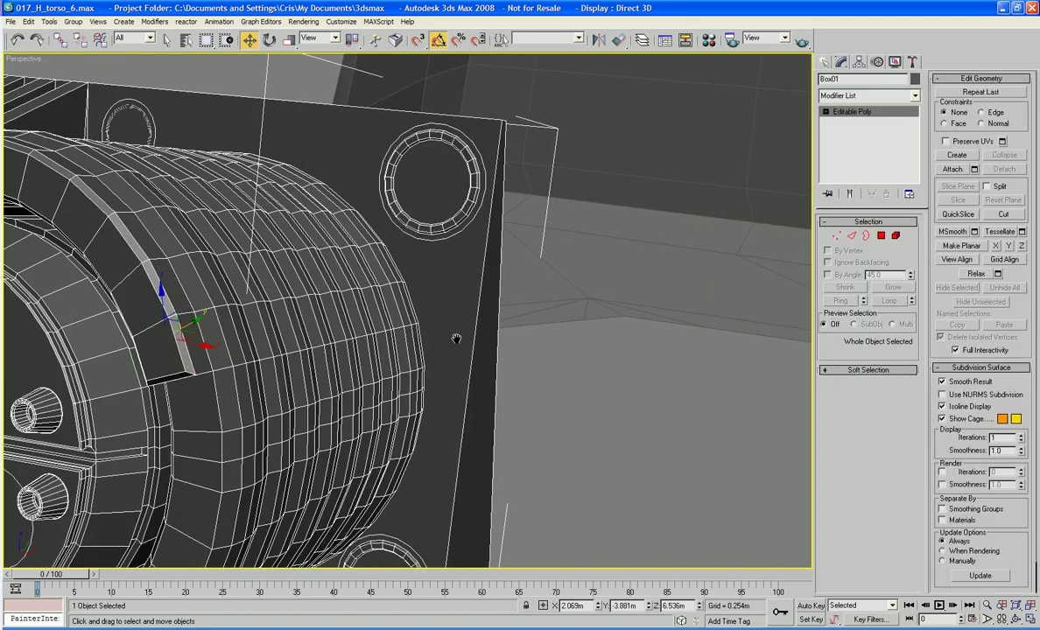
key("4")
left_click(455, 341)
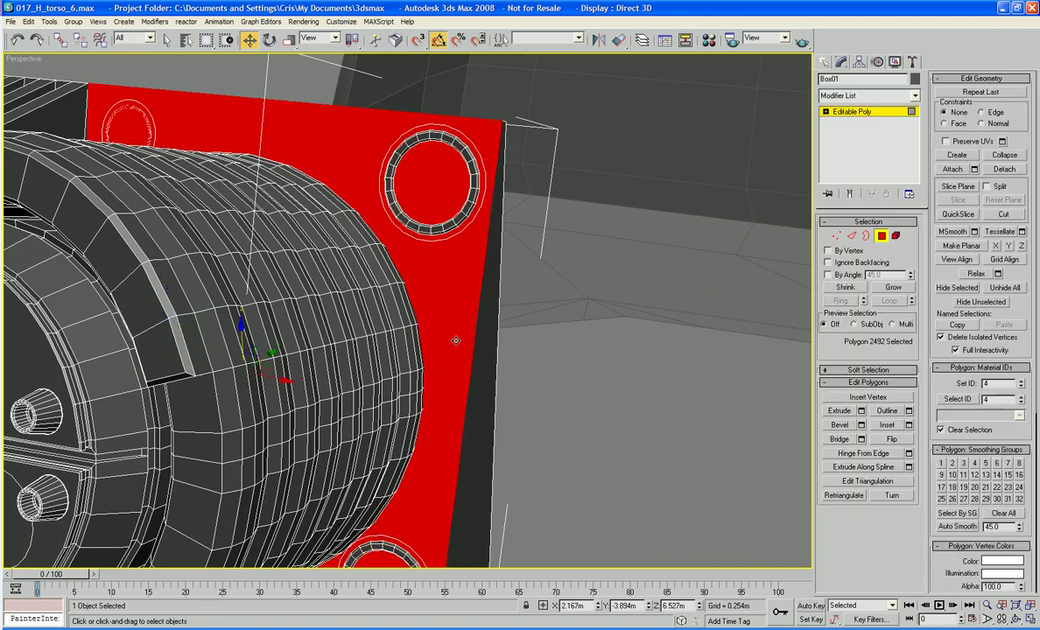
left_click(456, 341, "alt")
middle_click_drag(456, 340, 343, 448)
scroll(421, 422, "up", 3)
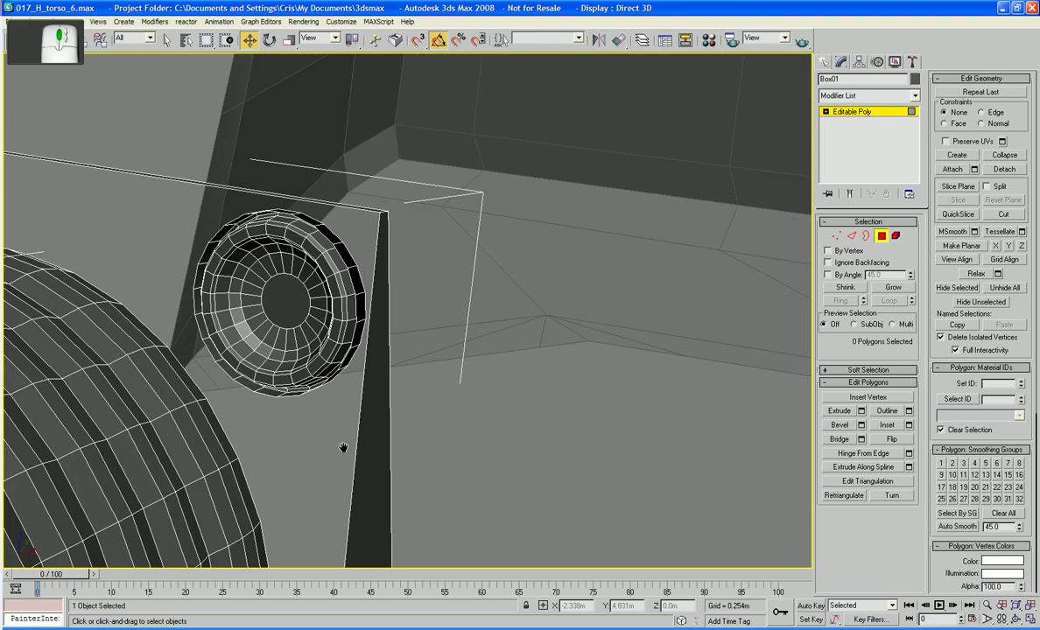
Bridge the mounting block's outer vertical front edge to the nearest rim edge of the upper large inset bolt
key("2")
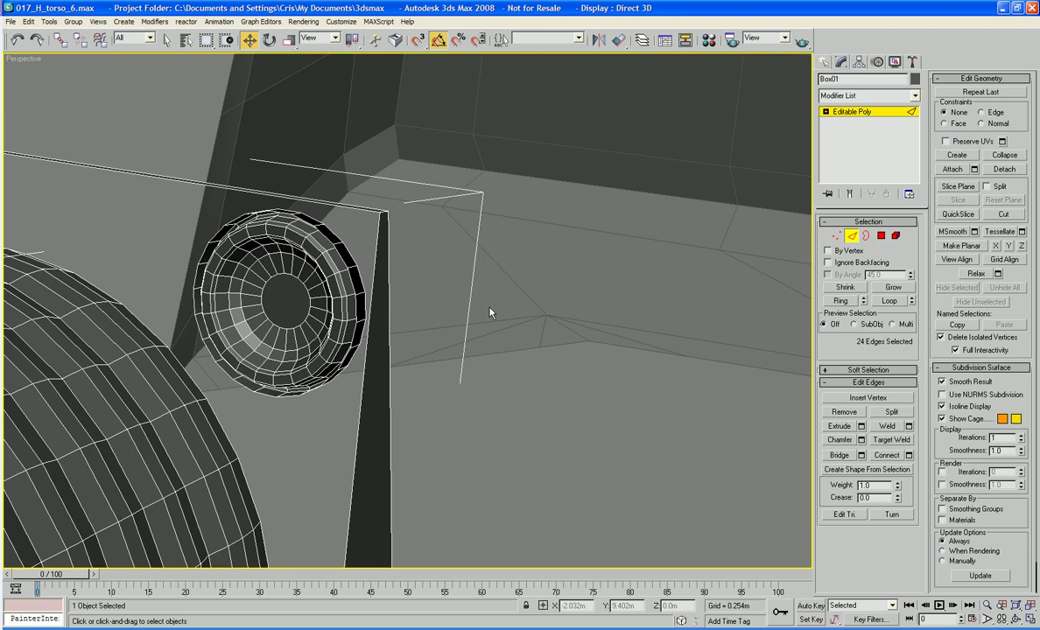
left_click(371, 312)
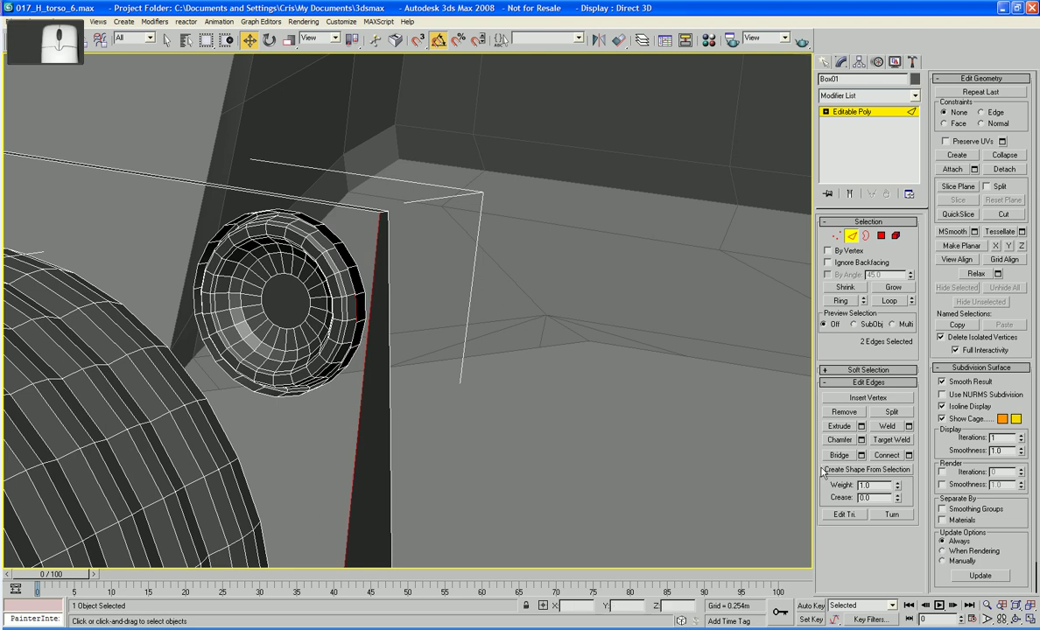
middle_click_drag(477, 406, 578, 371)
middle_click_drag(383, 310, 454, 317, "alt")
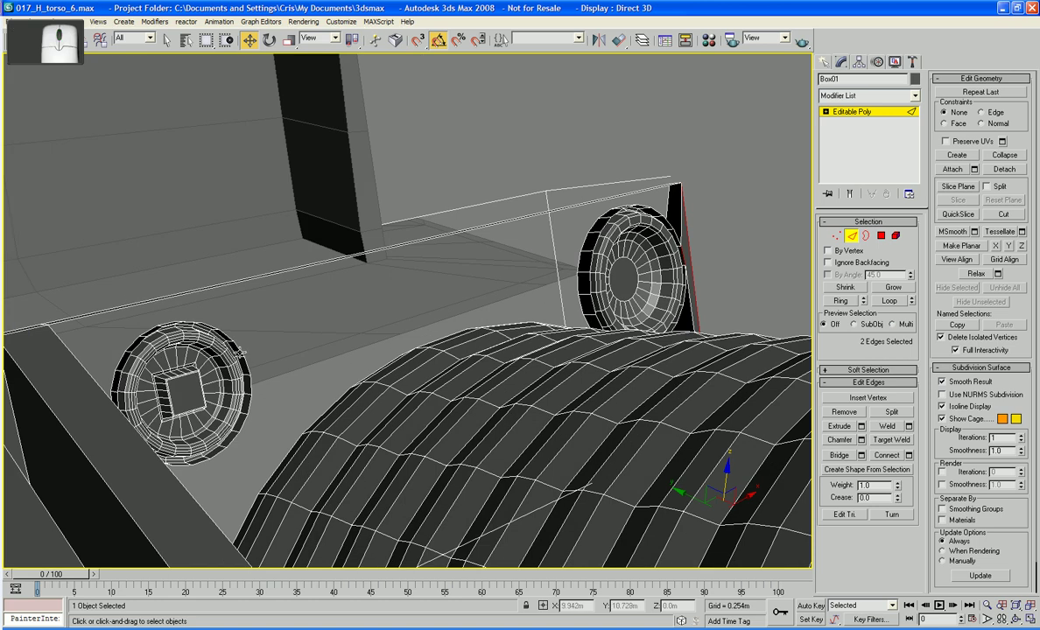
Bridge the upper ratchet bolt's rim to the neighbouring large inset bolt, and the lower large inset bolt's rim to the block's lower front edge
left_click(242, 352)
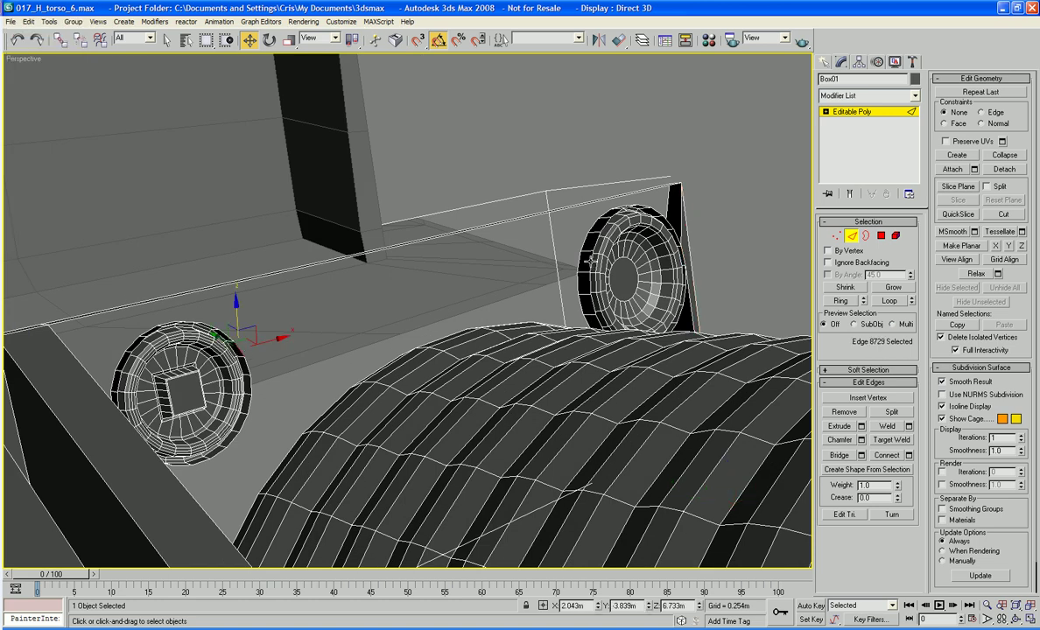
left_click(548, 244)
middle_click_drag(774, 425, 552, 315, "alt")
scroll(593, 168, "down", 5)
scroll(612, 137, "up", 5)
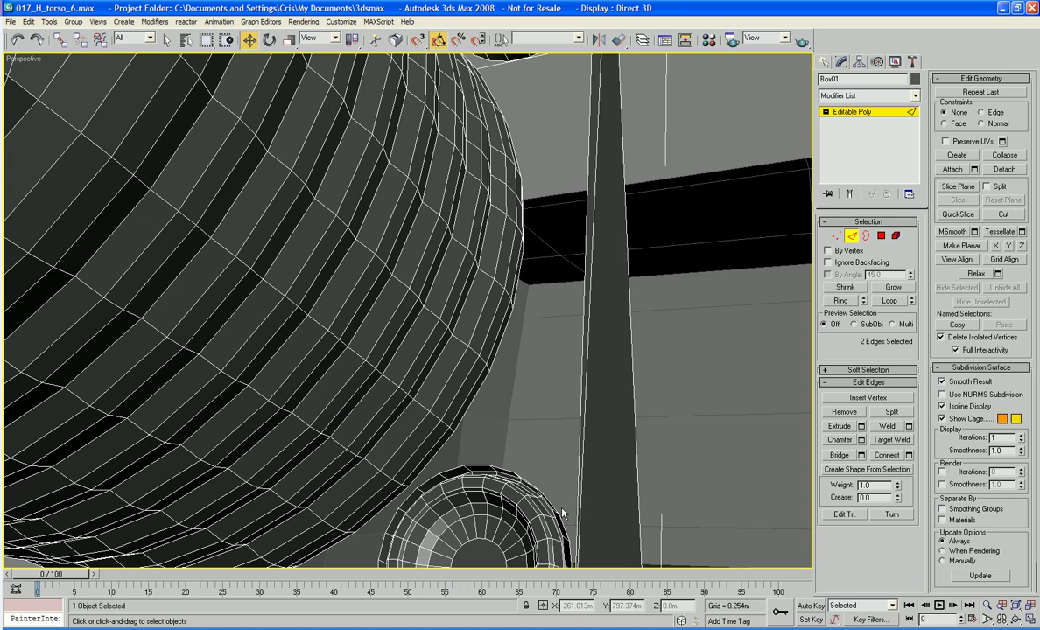
middle_click_drag(565, 519, 533, 323)
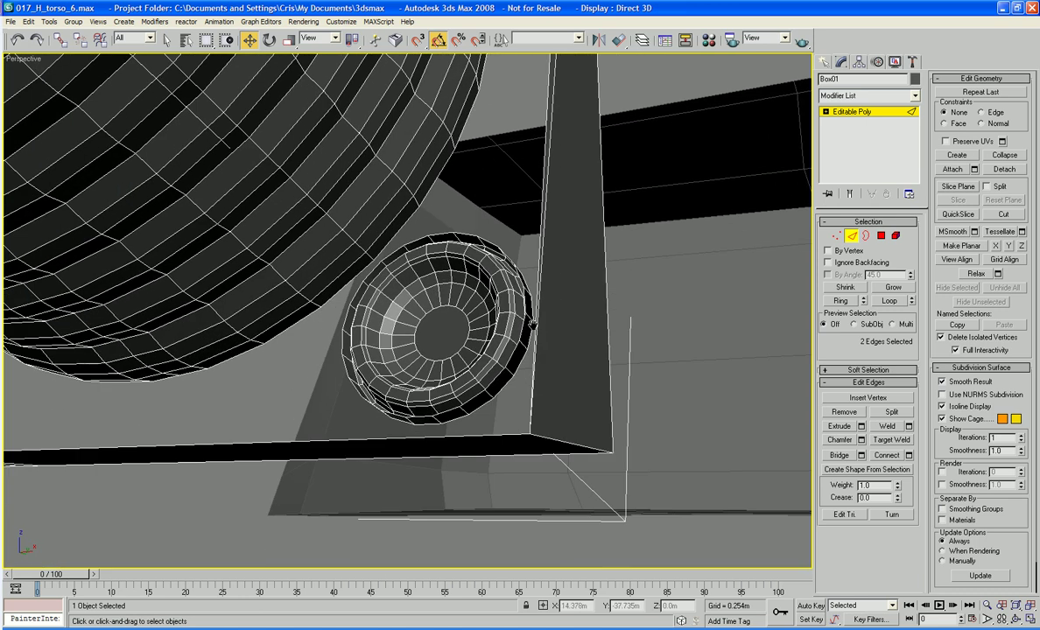
left_click(416, 423)
left_click(422, 439, "ctrl")
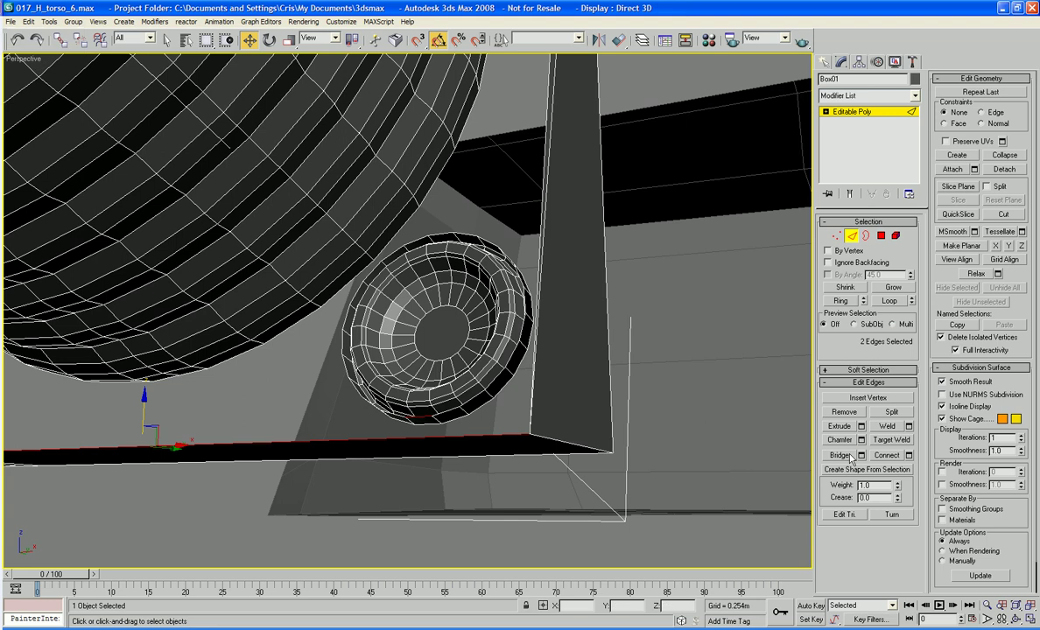
scroll(683, 400, "up", 2)
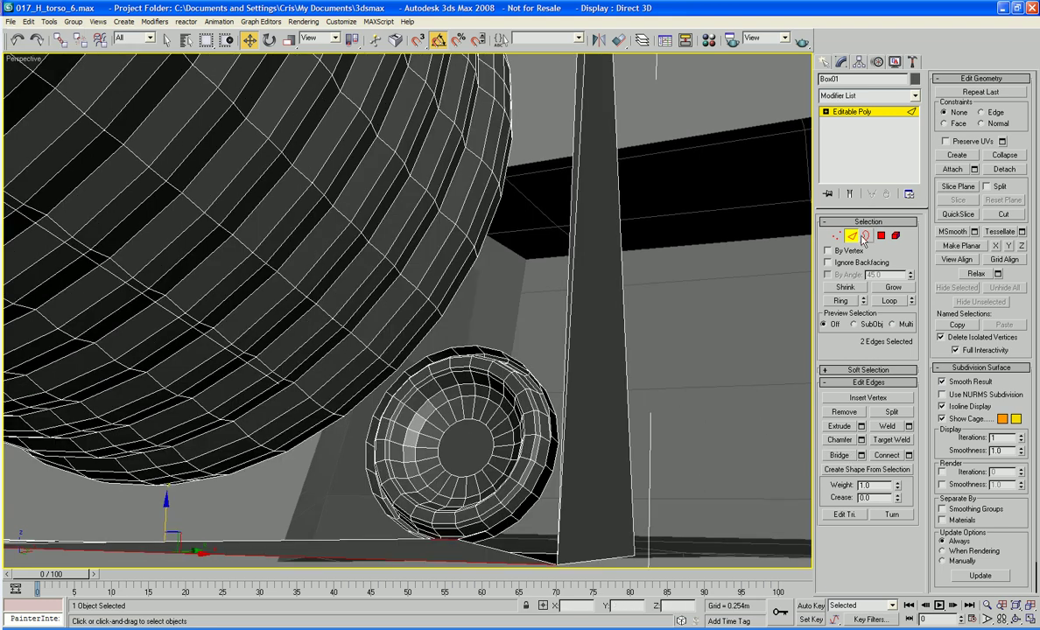
Cap the open border on the mounting block's front face around the cylinder and corner bolts
left_click(866, 236)
left_click(564, 323)
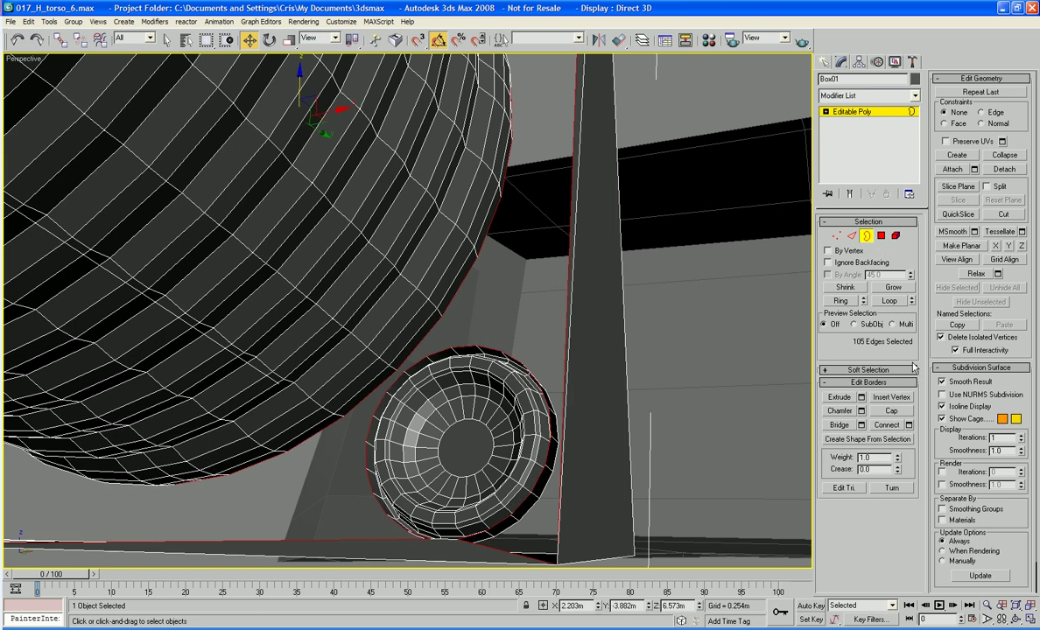
scroll(605, 340, "down", 5)
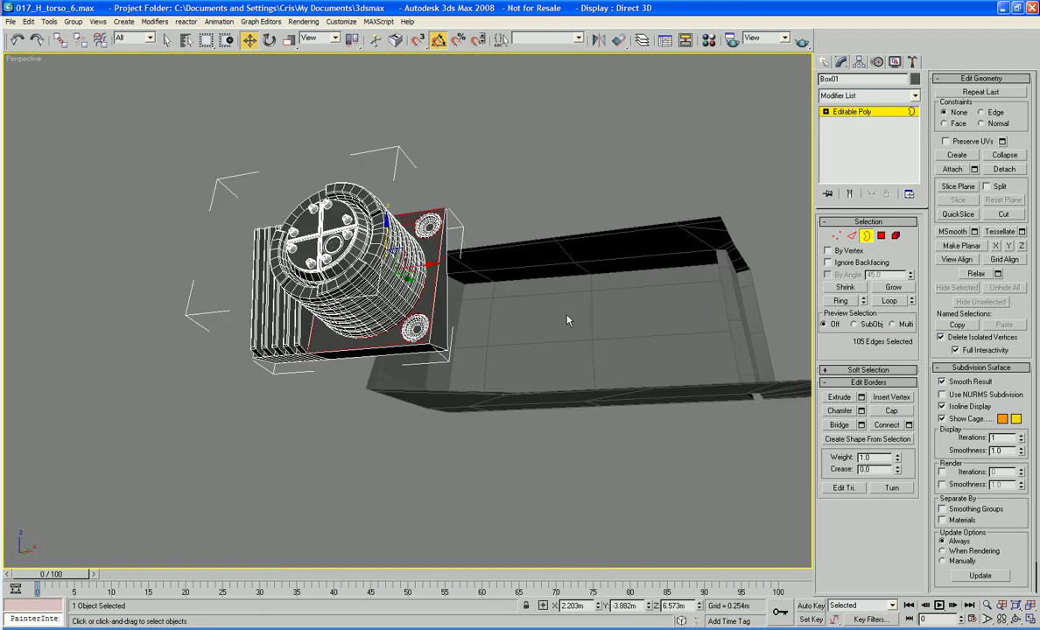
middle_click_drag(567, 323, 550, 363, "alt")
scroll(552, 370, "up", 5)
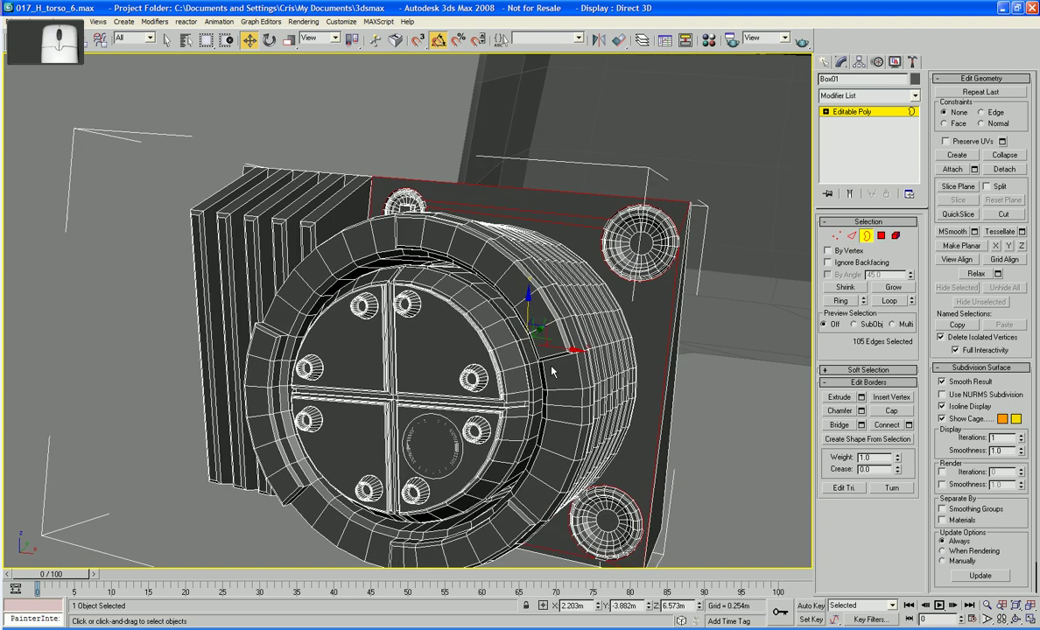
Delete the four quadrant polygons surrounding the bolts on the cylinder's front face
left_click(881, 236)
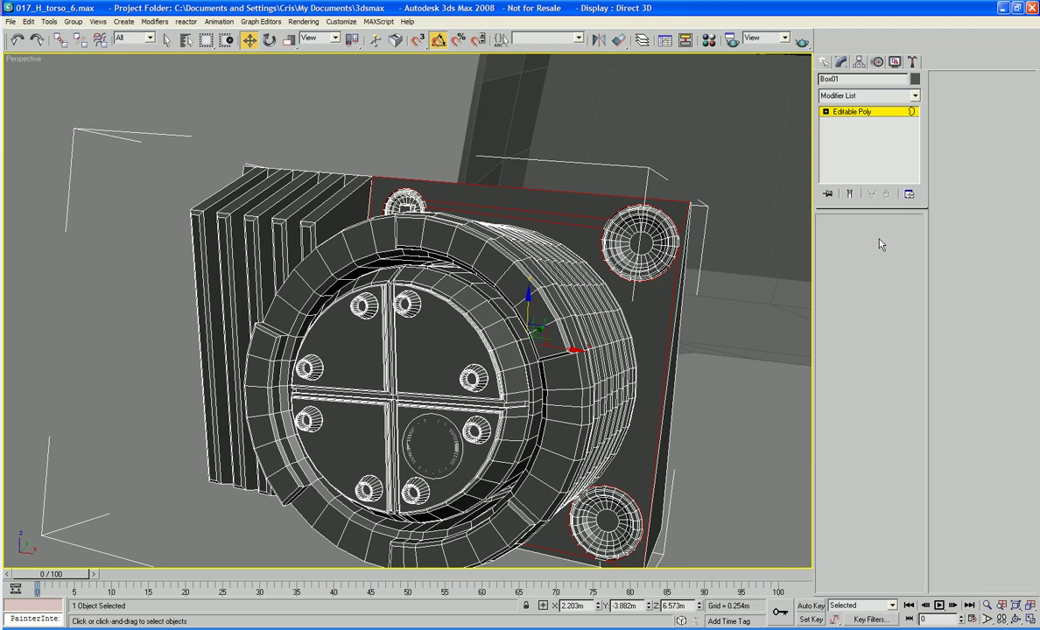
left_click(375, 368)
key("Delete")
left_click(384, 341)
key("Delete")
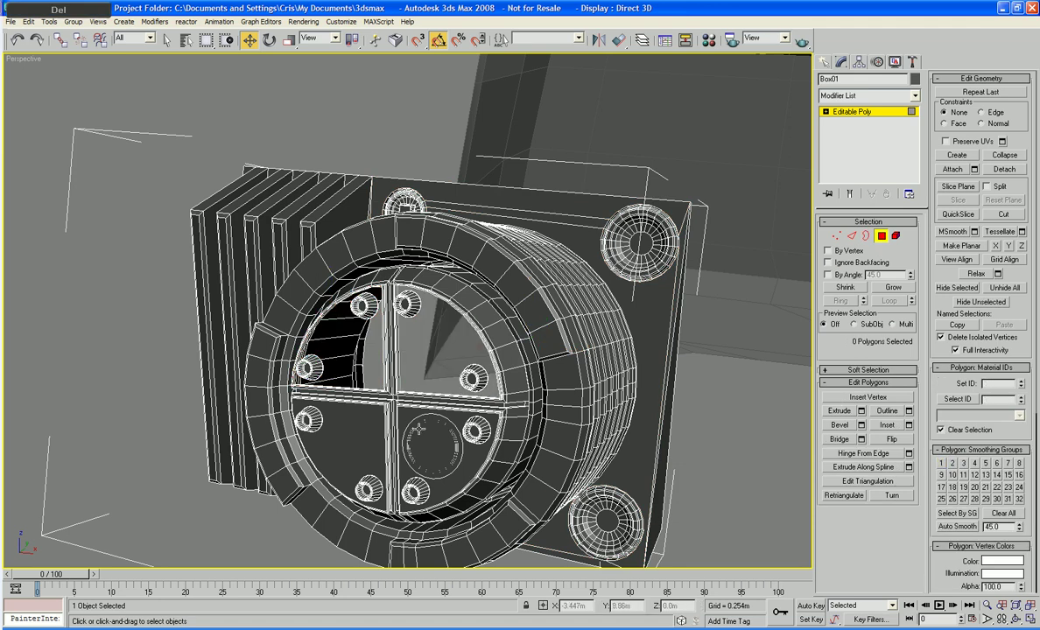
left_click(389, 399)
key("Delete")
left_click(362, 431)
key("Delete")
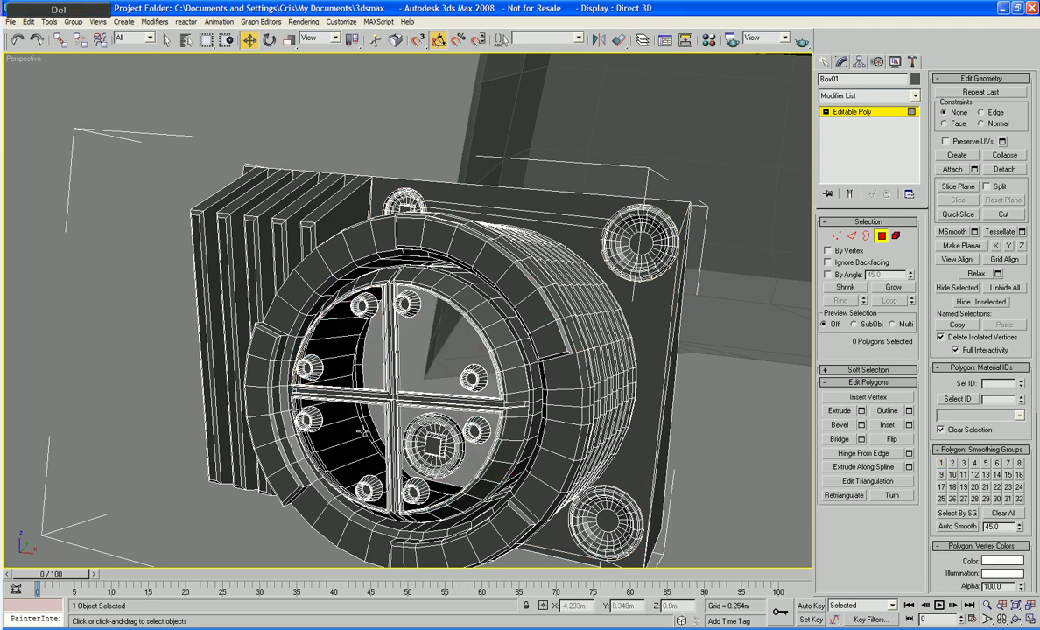
Bridge the outer rim edge of the upper-left quadrant's lower bolt to the nearest curved edge of the quadrant opening
mouse_move(362, 430)
middle_mouse_down()
mouse_move(407, 448)
mouse_move(521, 416)
mouse_move(399, 446)
mouse_move(391, 374)
mouse_move(411, 321)
middle_mouse_up()
scroll(521, 416, "up", 3)
scroll(399, 447, "up", 4)
scroll(391, 374, "up", 3)
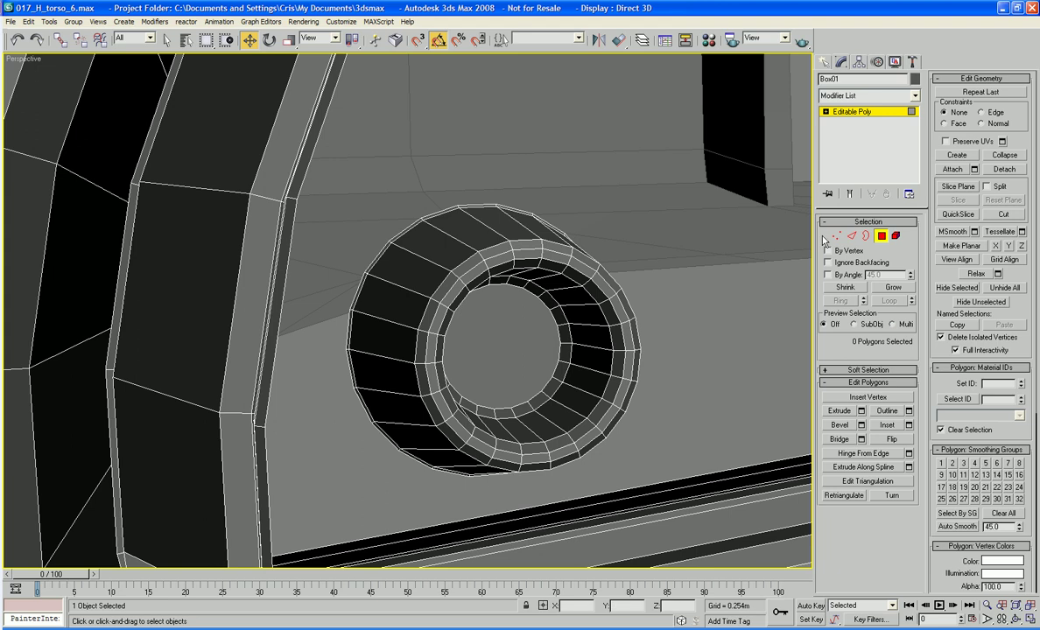
key("2")
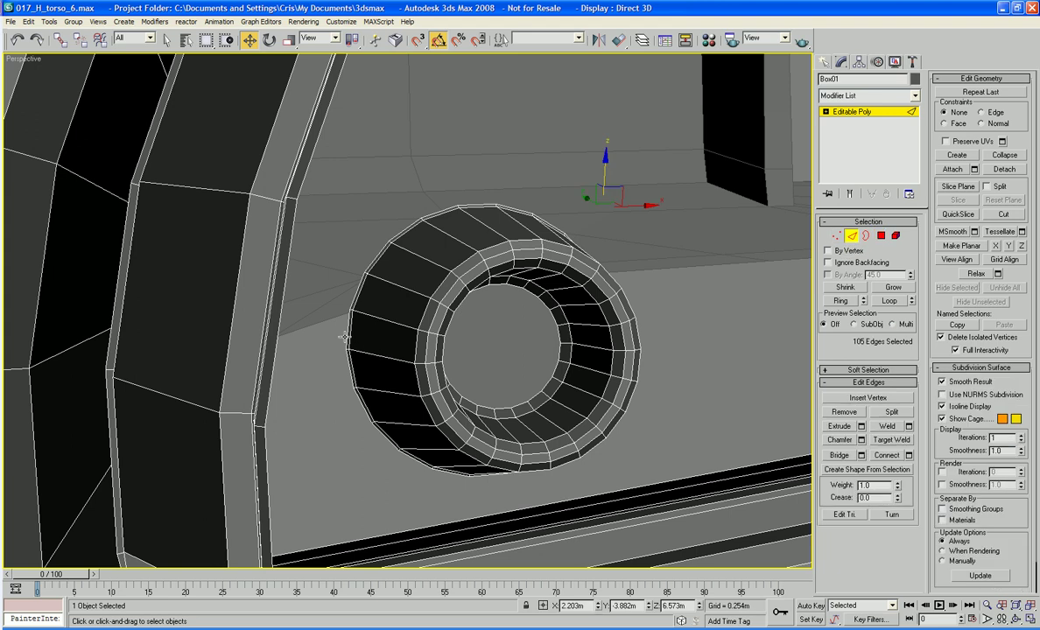
left_click(344, 337)
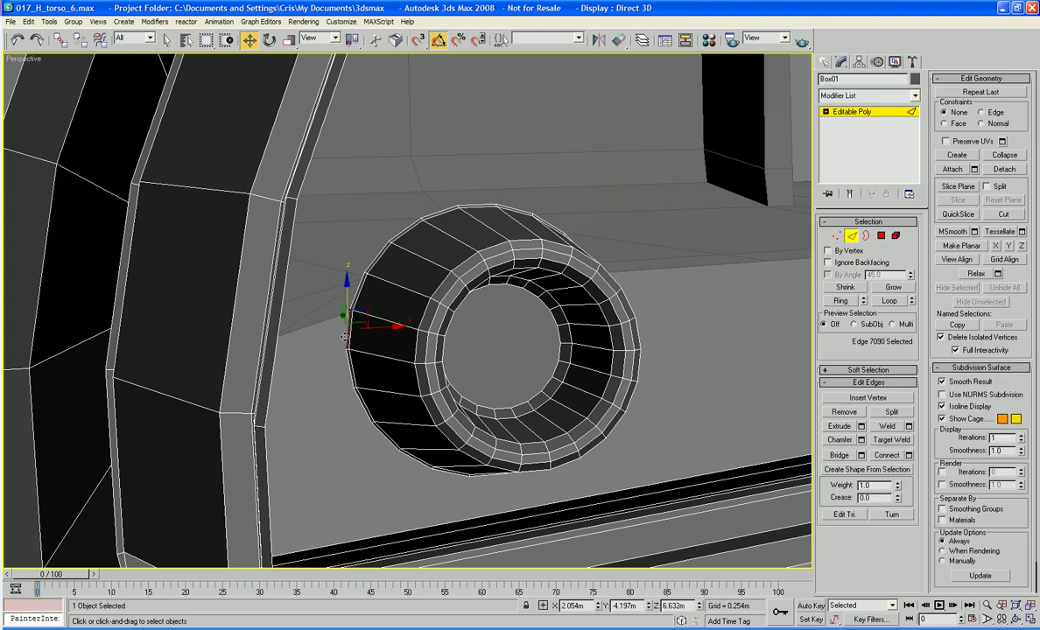
left_click(275, 349, "ctrl")
left_click(839, 455)
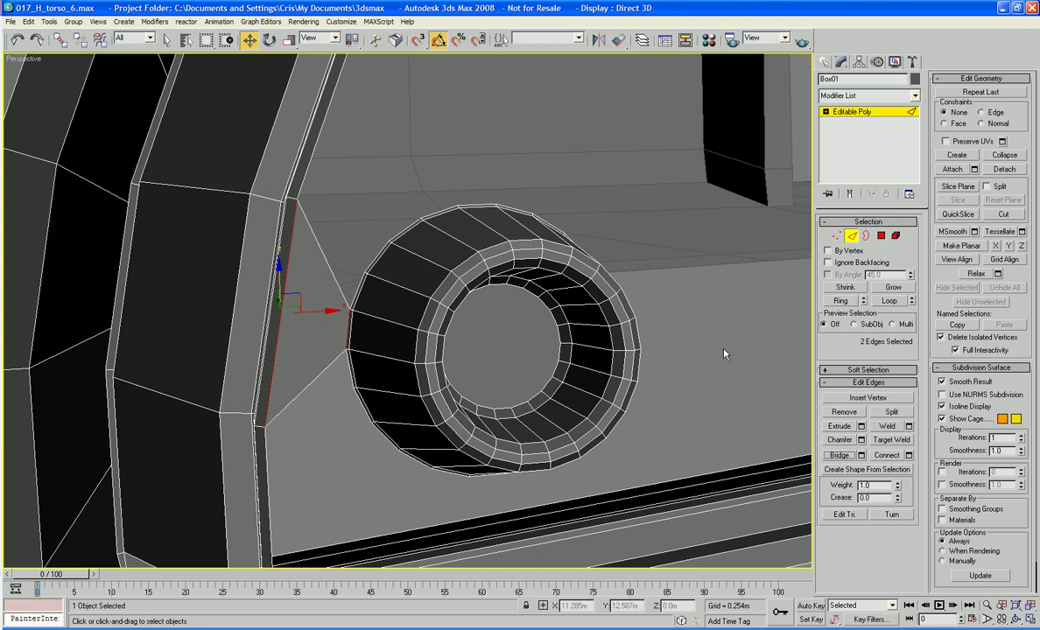
Bridge the rim edge of the upper-left quadrant's upper bolt to the nearest curved edge of the quadrant opening
scroll(662, 341, "down", 5)
scroll(655, 391, "up", 8)
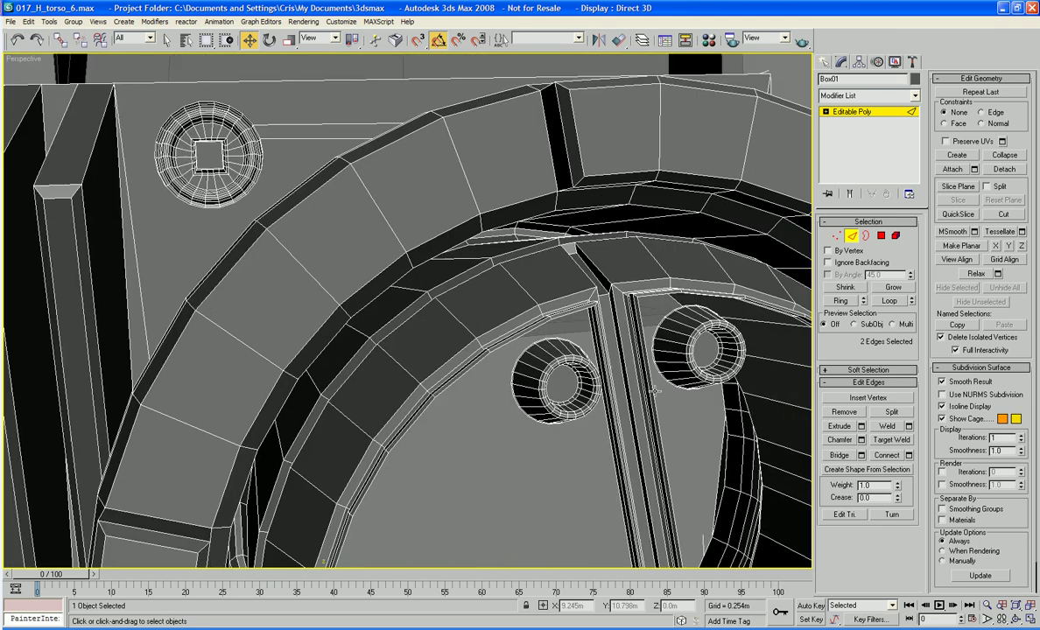
scroll(655, 392, "up", 4)
scroll(653, 391, "down", 2)
middle_click_drag(653, 391, 594, 389)
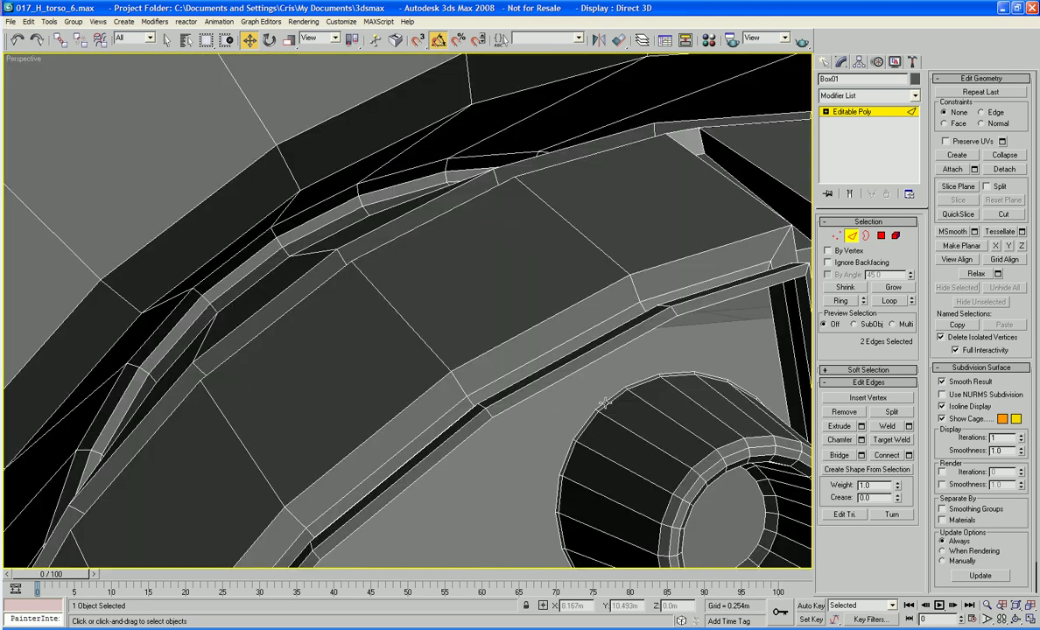
left_click(595, 384)
left_click(590, 365, "ctrl")
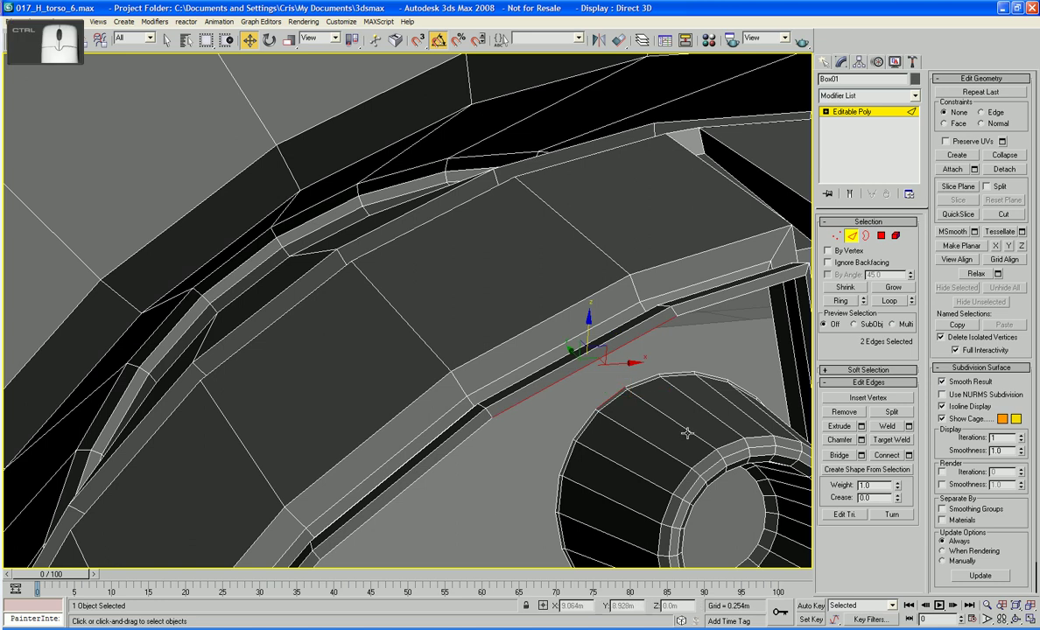
left_click(840, 456)
Bridge the outer rim edge of the lower-left quadrant's upper bolt to the nearest curved edge of its opening
scroll(731, 432, "down", 4)
middle_click_drag(731, 433, 721, 274)
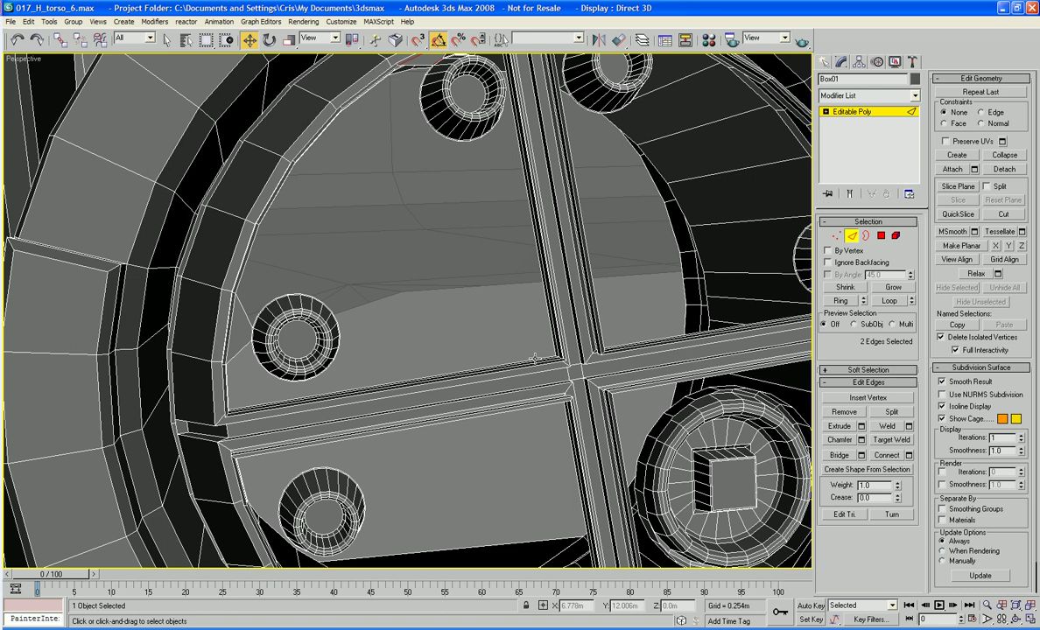
middle_click_drag(349, 508, 362, 406)
scroll(362, 406, "up", 5)
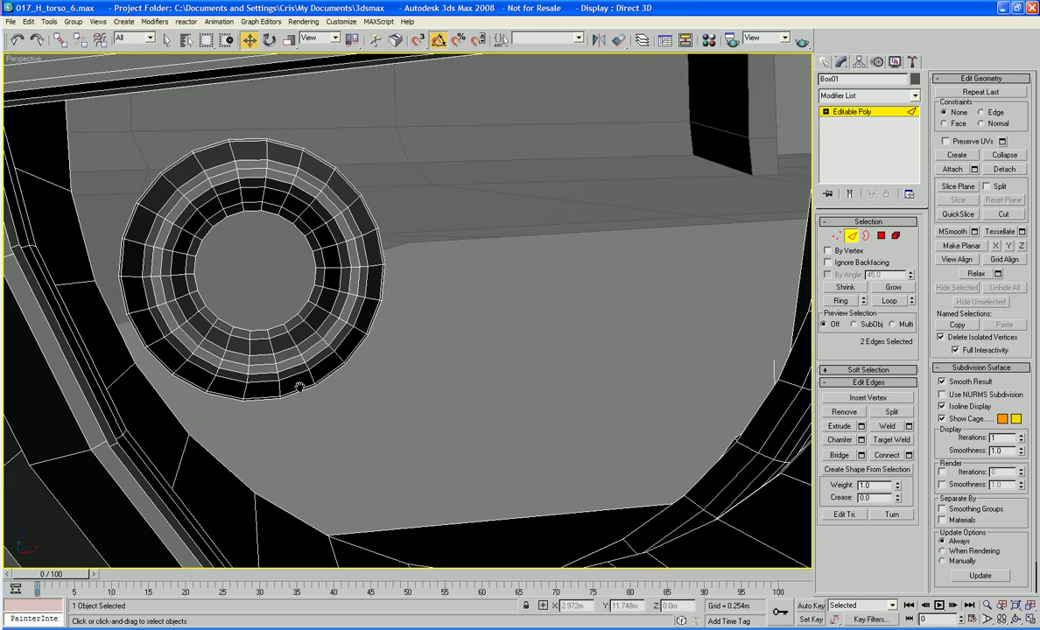
middle_click_drag(297, 388, 419, 363)
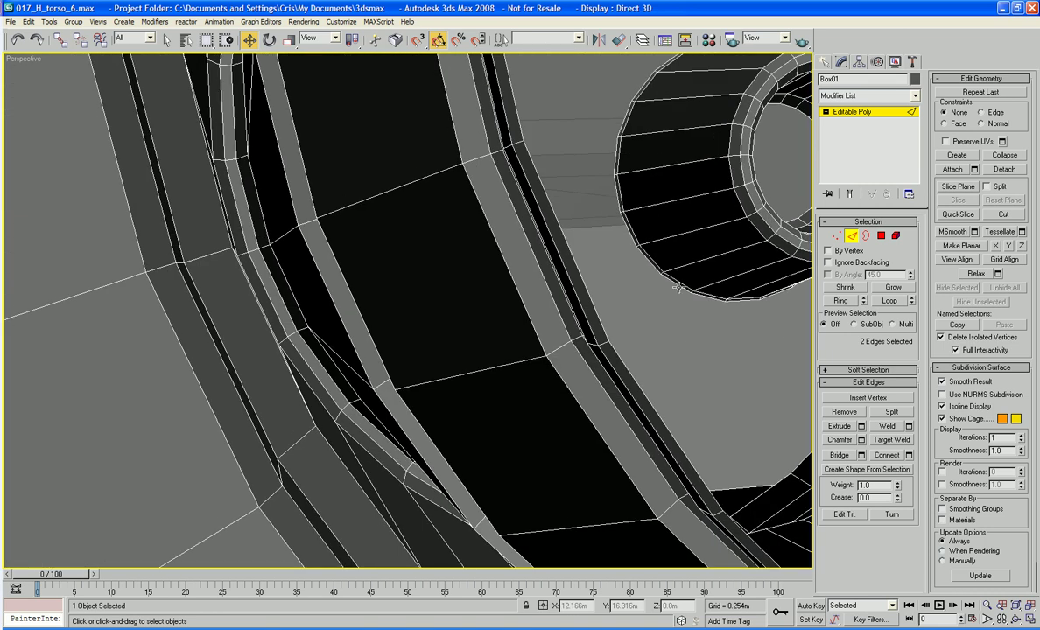
left_click(627, 234)
key("ctrl+z")
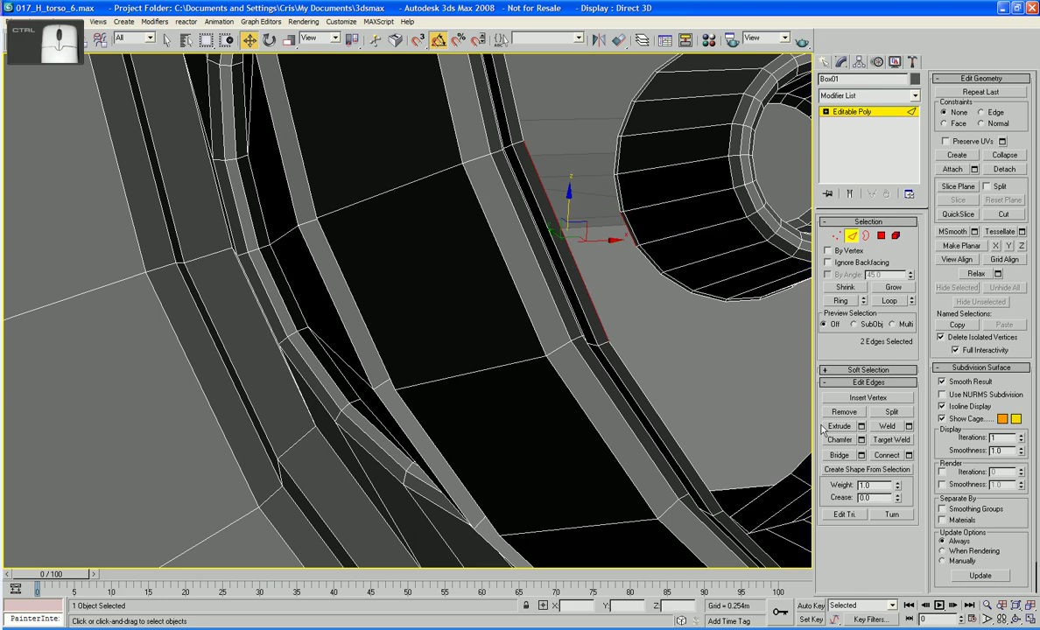
left_click(560, 254)
Bridge the bottom rim edge of the lower-left quadrant's lower bolt to the curved opening edge beneath it
middle_click_drag(560, 254, 317, 224)
left_click(327, 224)
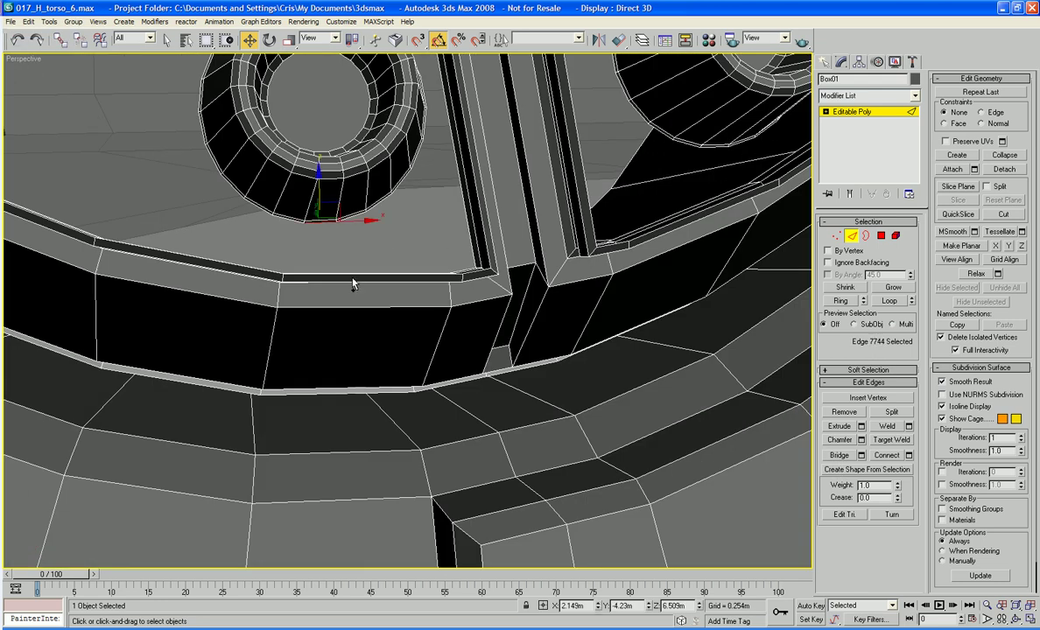
left_click(353, 278, "ctrl")
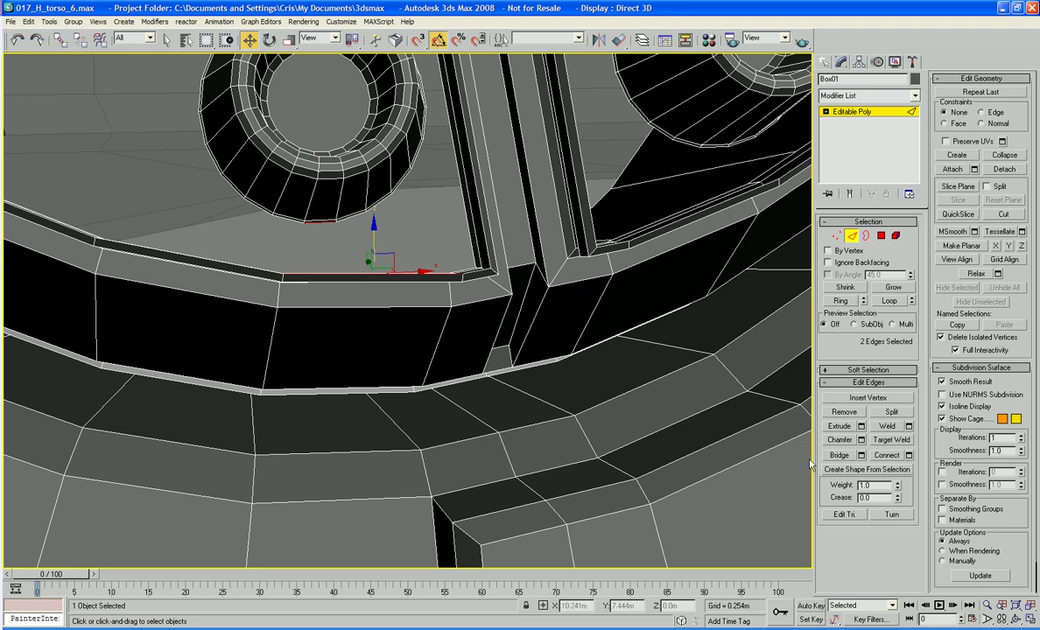
scroll(684, 452, "down", 5)
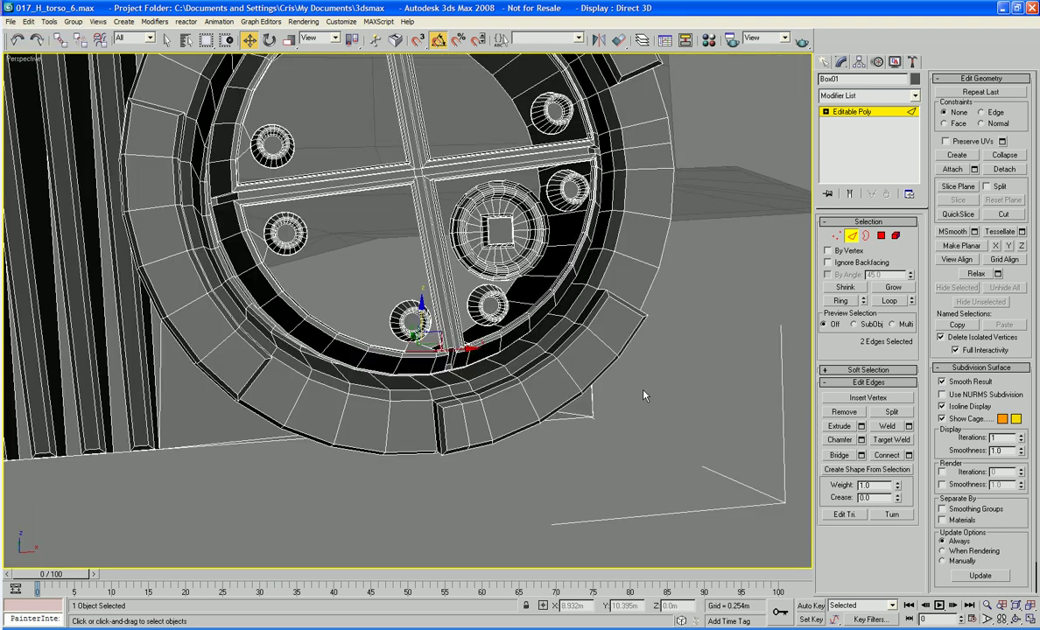
Bridge the top rim edge of the upper-right quadrant's upper bolt to the curved opening edge above it
scroll(644, 396, "up", 8)
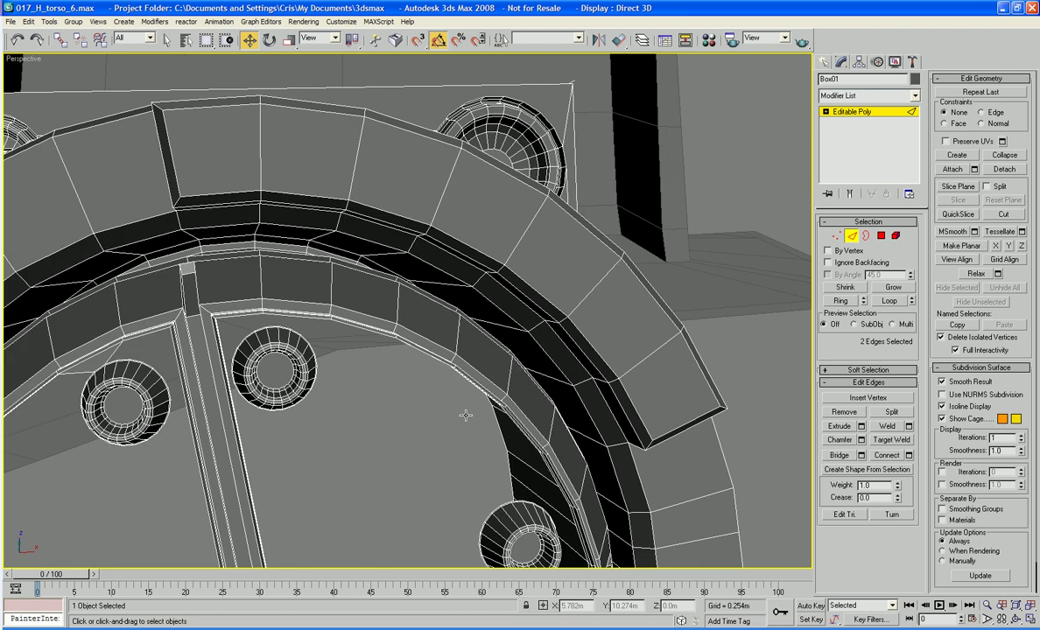
scroll(470, 386, "up", 5)
scroll(469, 386, "down", 3)
scroll(466, 382, "up", 2)
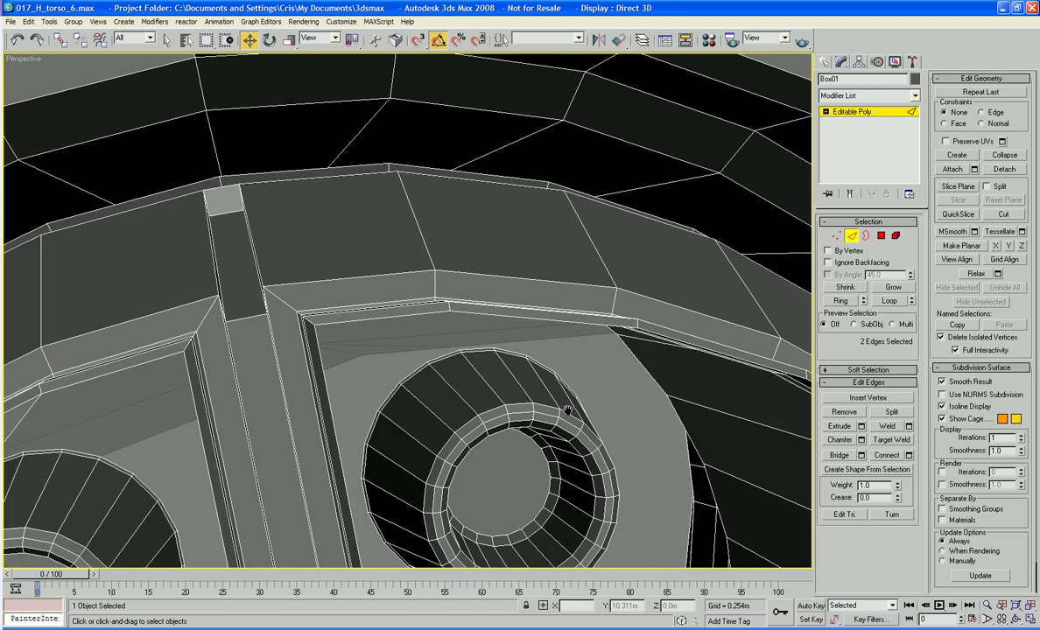
left_click(507, 349)
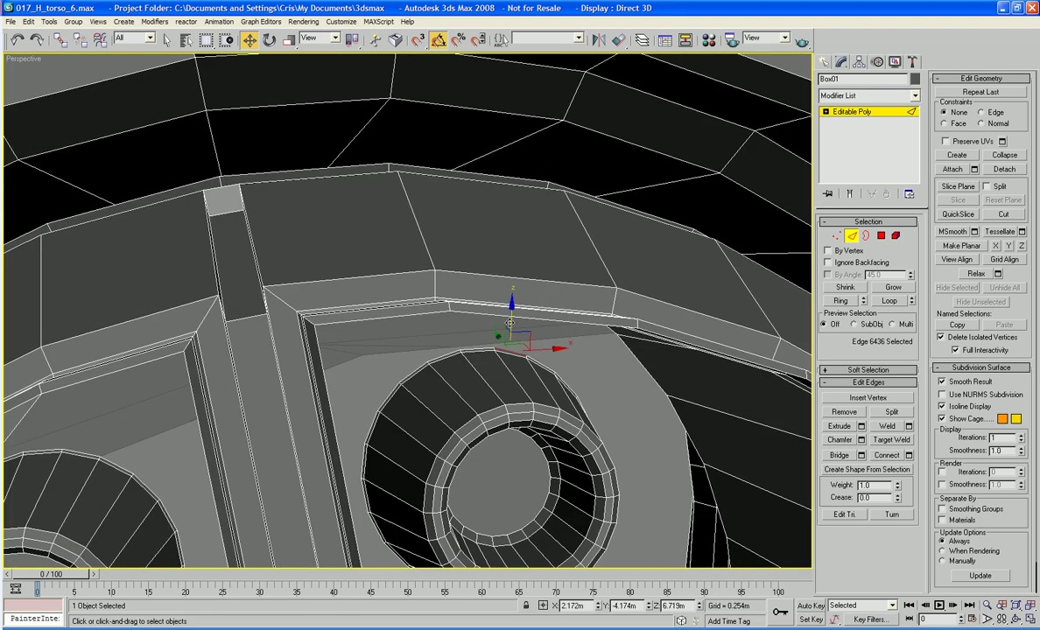
left_click(510, 317, "ctrl")
left_click(840, 455)
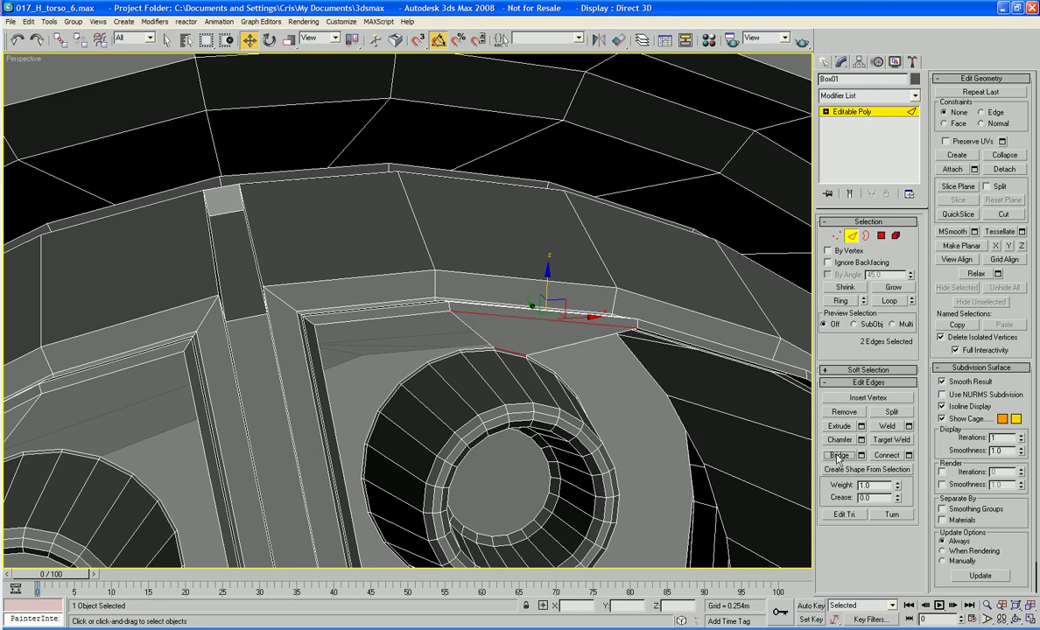
Try to bridge the outer rim edge of the upper-right quadrant's lower bolt to the nearest curved edge of its opening
middle_click_drag(577, 419, 531, 390)
scroll(531, 390, "up", 4)
scroll(565, 439, "down", 4)
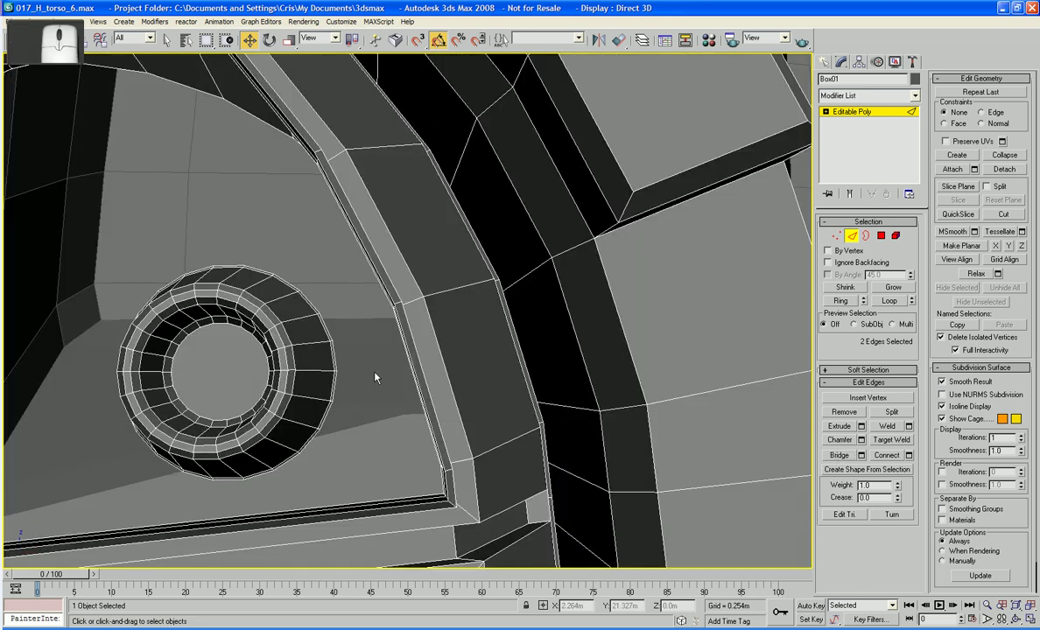
left_click(335, 352)
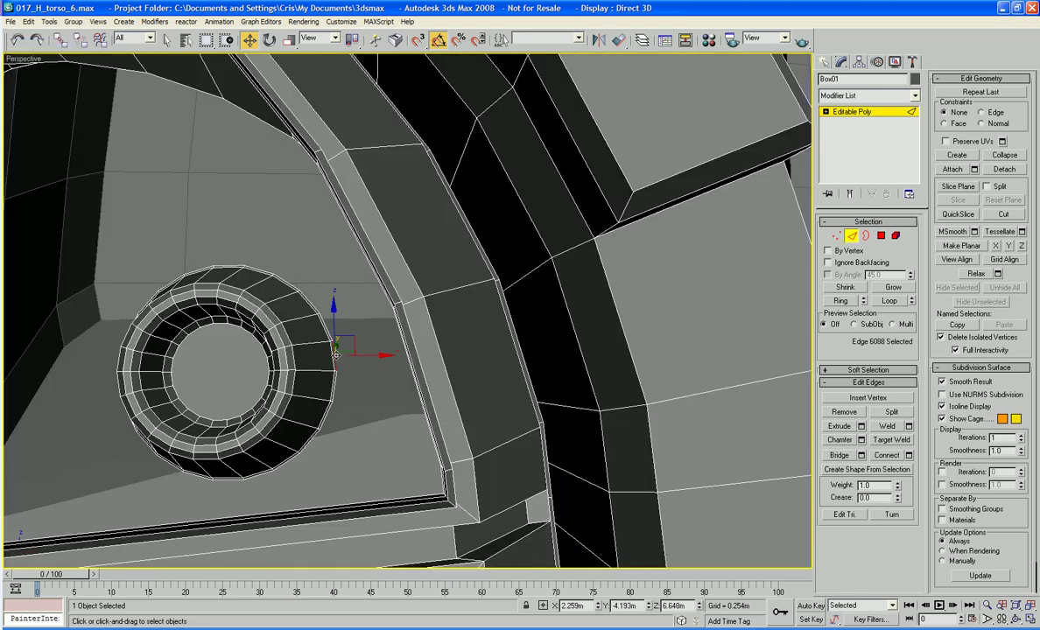
left_click(404, 356, "ctrl")
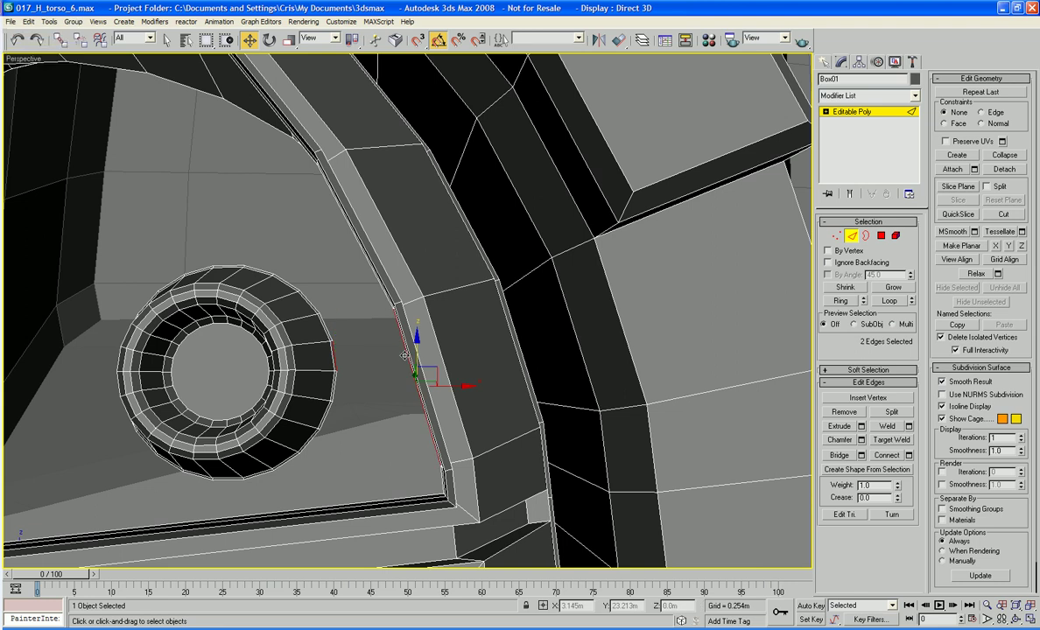
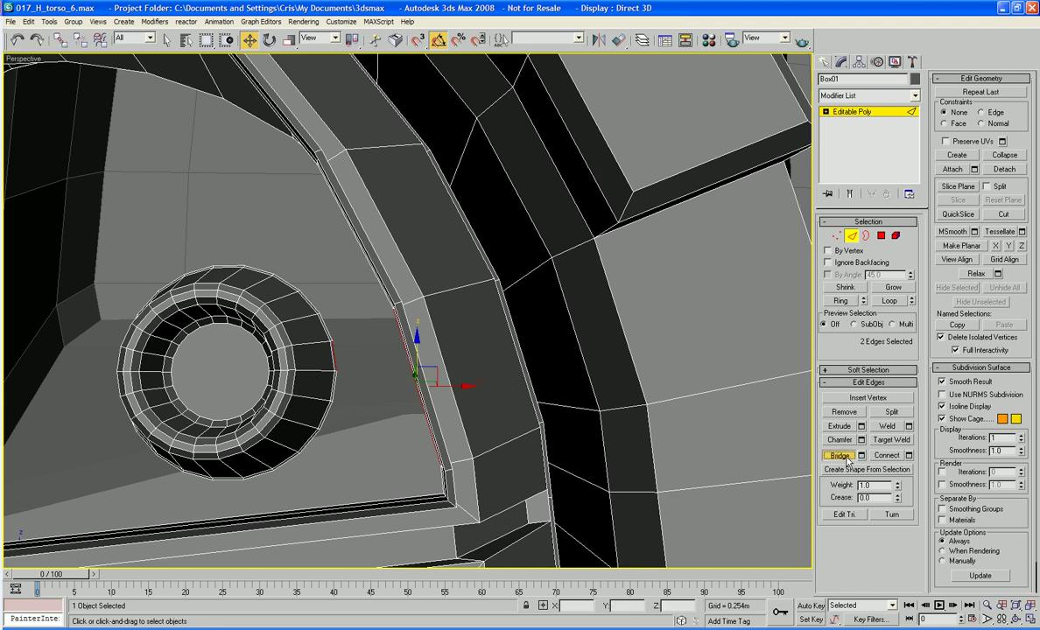
left_click(400, 394)
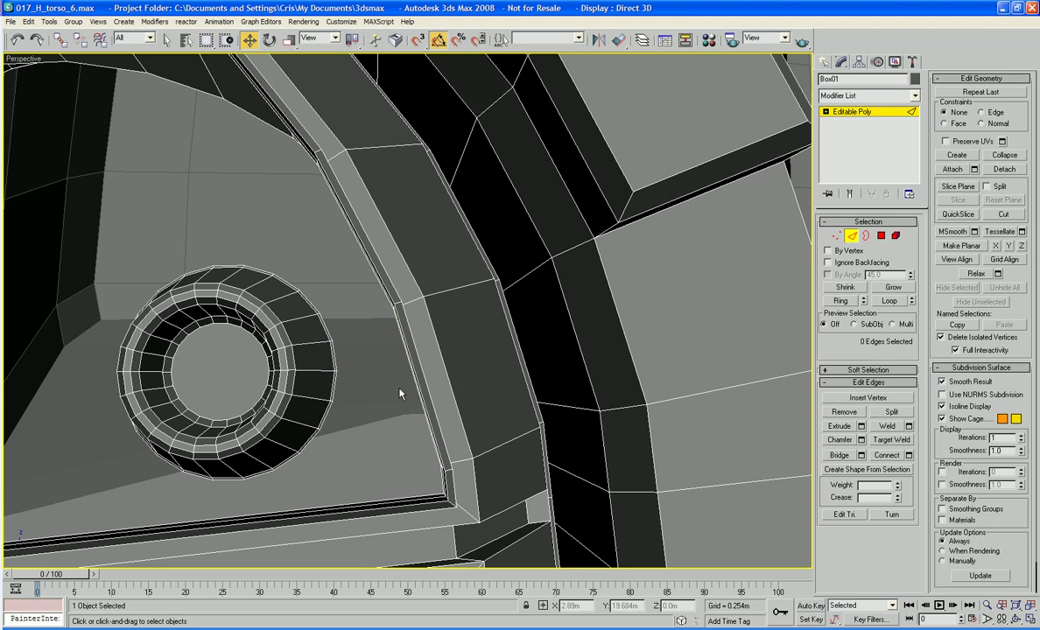
middle_click_drag(400, 395, 484, 409, "alt")
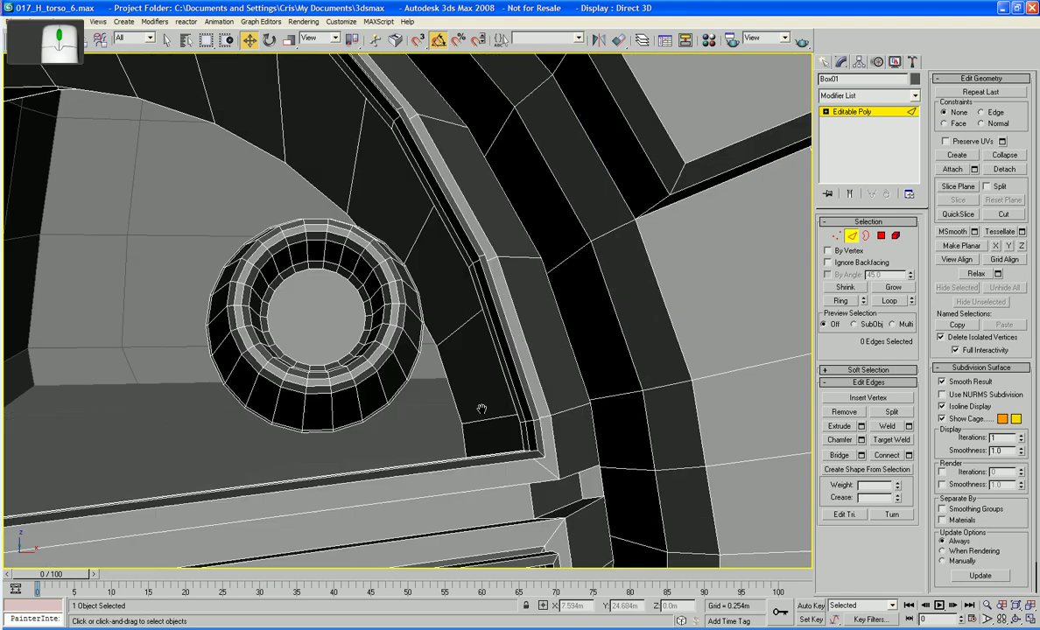
left_click(496, 361)
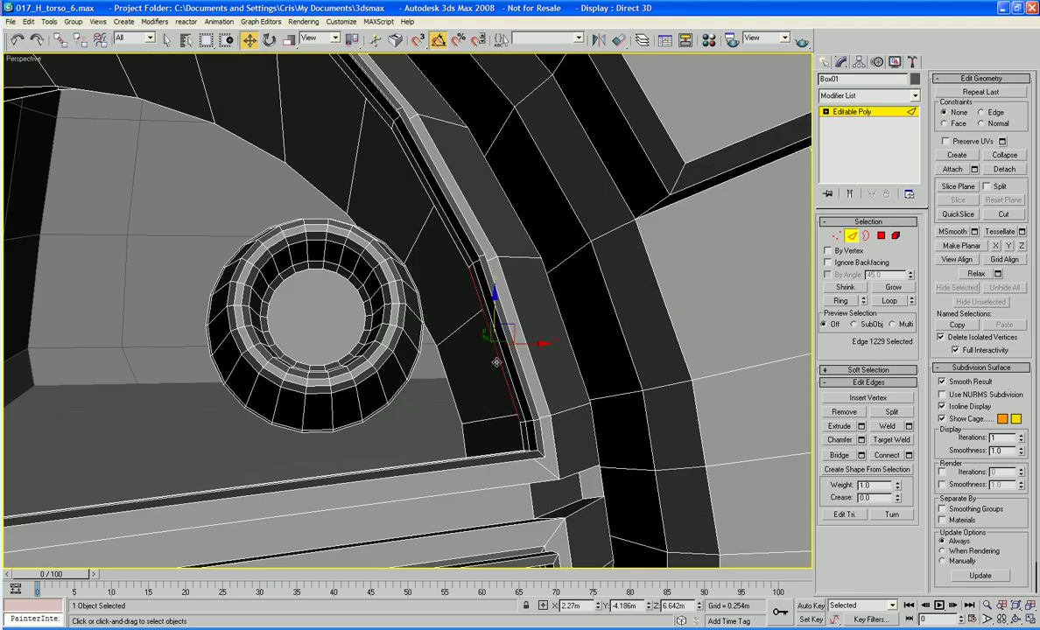
left_click(423, 313, "ctrl")
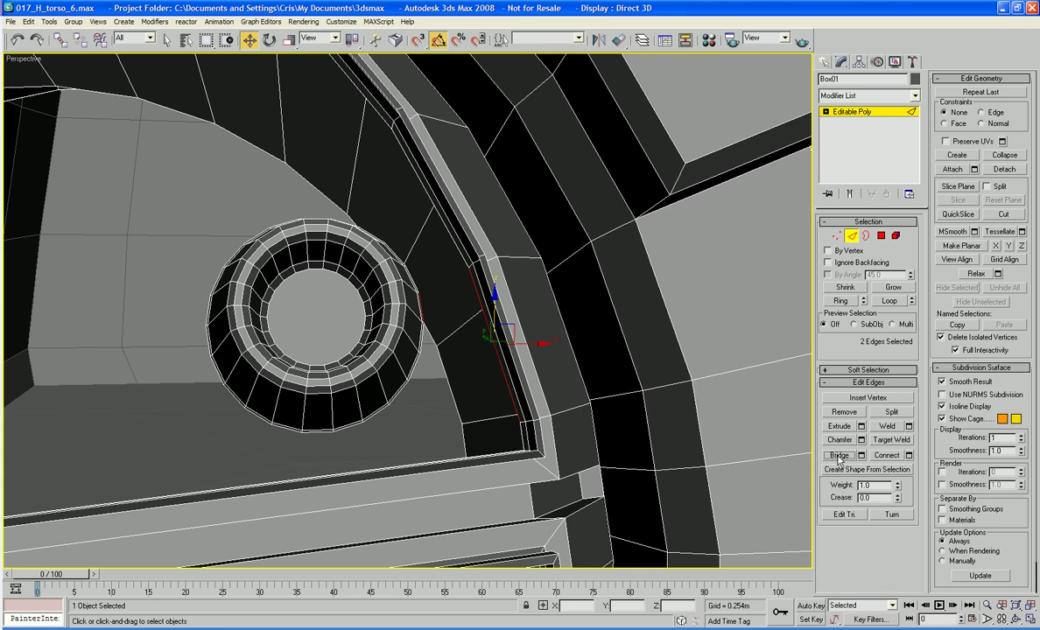
Bridge the upper outer rim edge of the upper-right quadrant's lower bolt to the next curved opening edge above it, then clear the selection
middle_click_drag(508, 407, 540, 441, "alt")
middle_click_drag(321, 440, 367, 427, "alt")
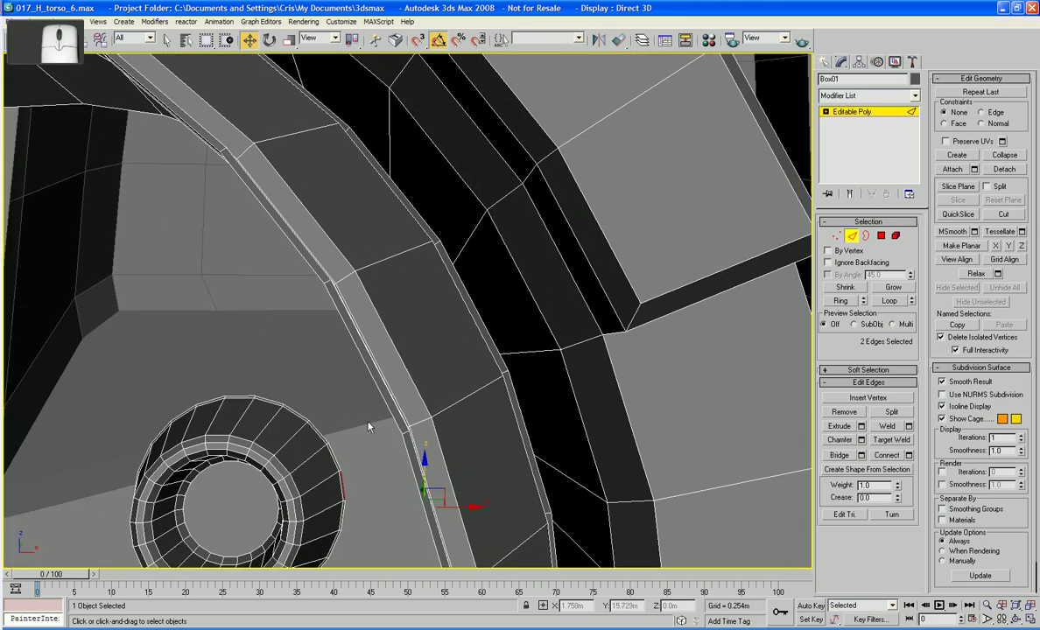
left_click(386, 408)
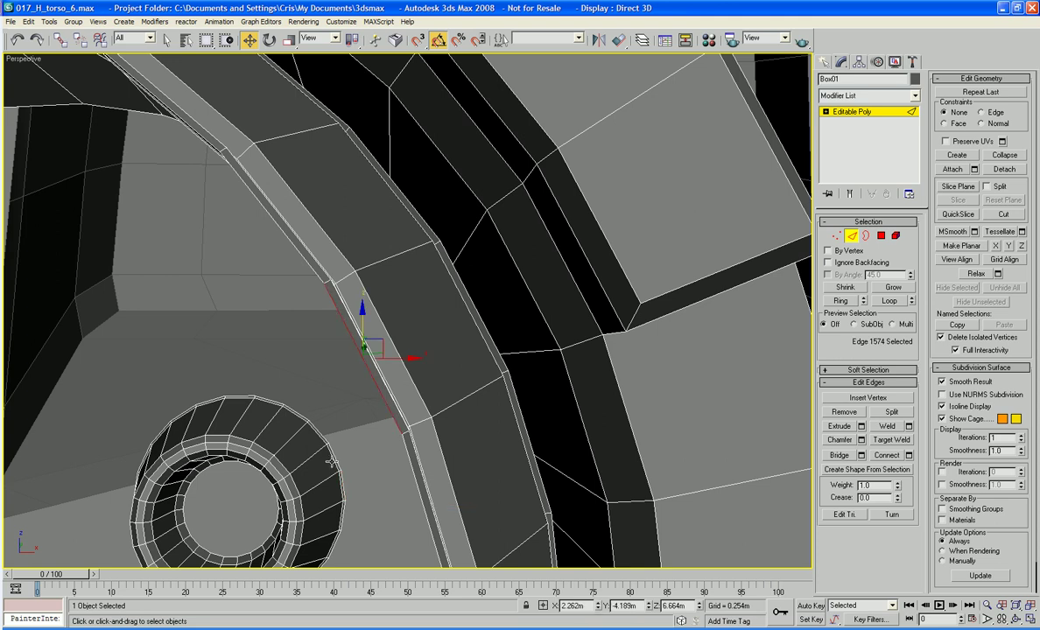
left_click(312, 426, "ctrl")
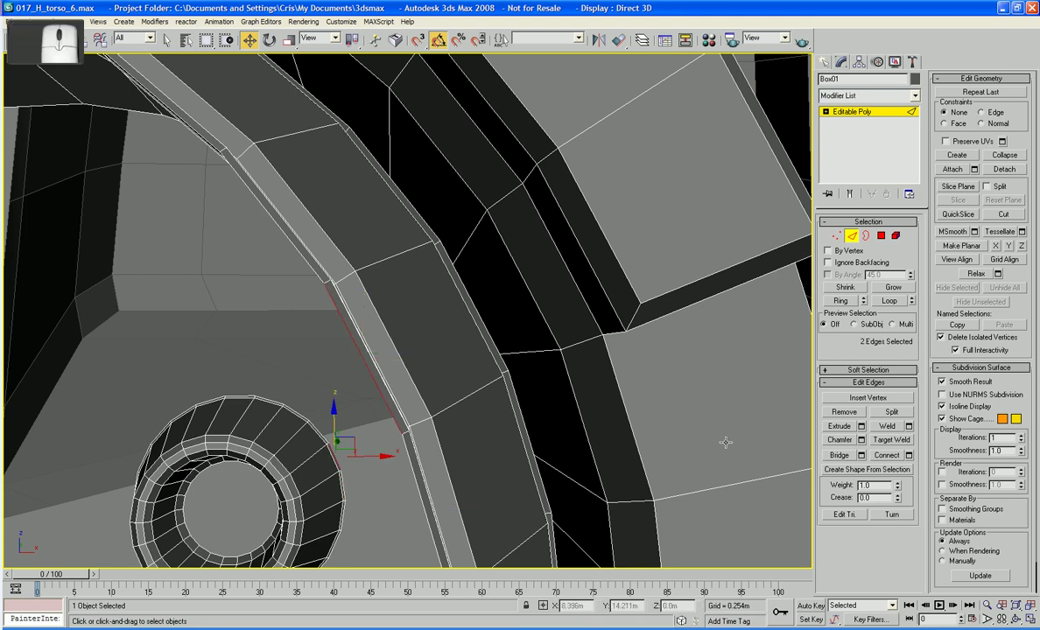
left_click(839, 456)
middle_click_drag(427, 457, 439, 414)
scroll(438, 413, "down", 5)
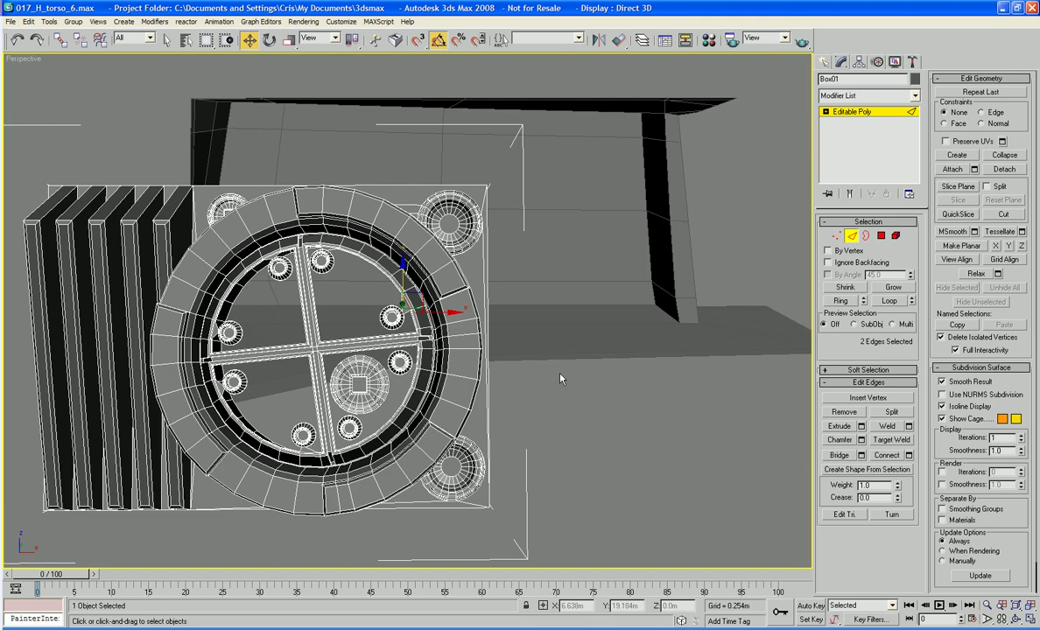
left_click(560, 378)
Bridge the outer rim edge of the lower-right quadrant's upper bolt to the nearest curved edge of its opening
scroll(516, 408, "up", 8)
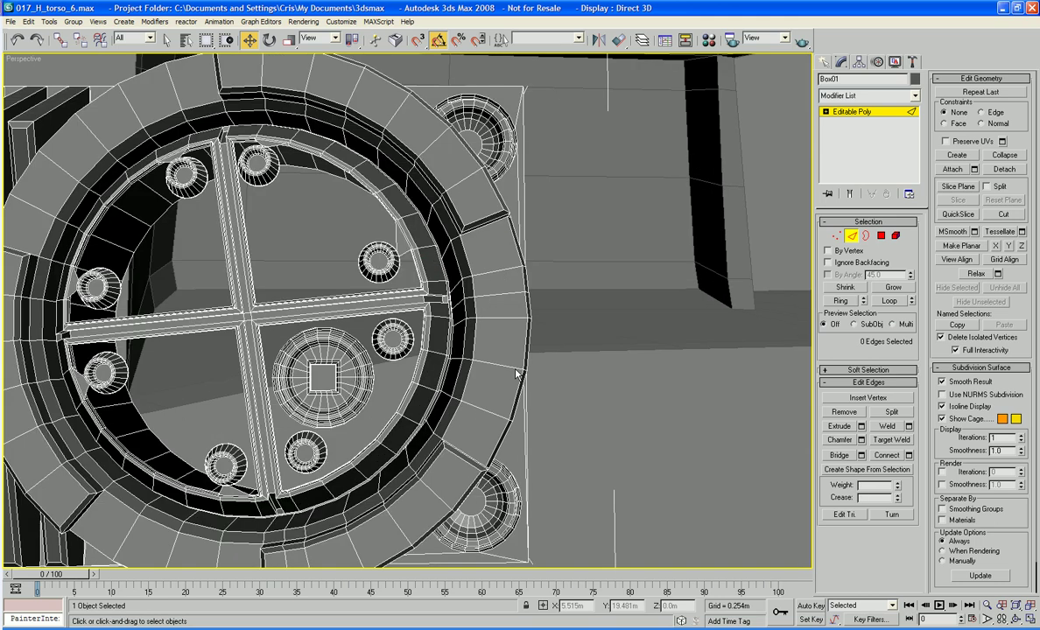
scroll(504, 350, "up", 5)
scroll(530, 455, "down", 5)
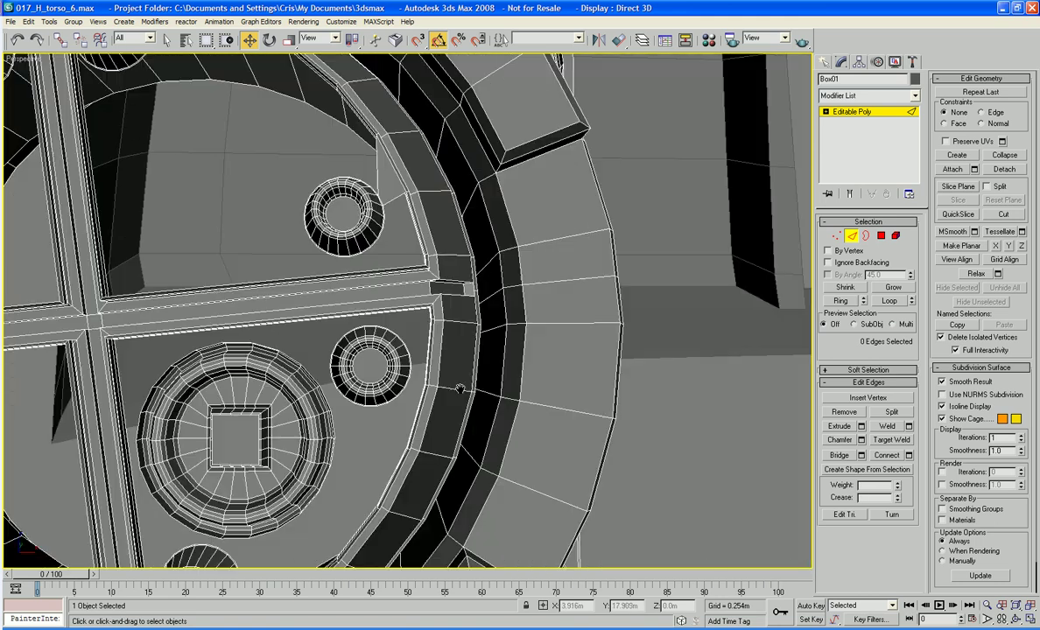
scroll(442, 375, "up", 6)
scroll(437, 371, "down", 4)
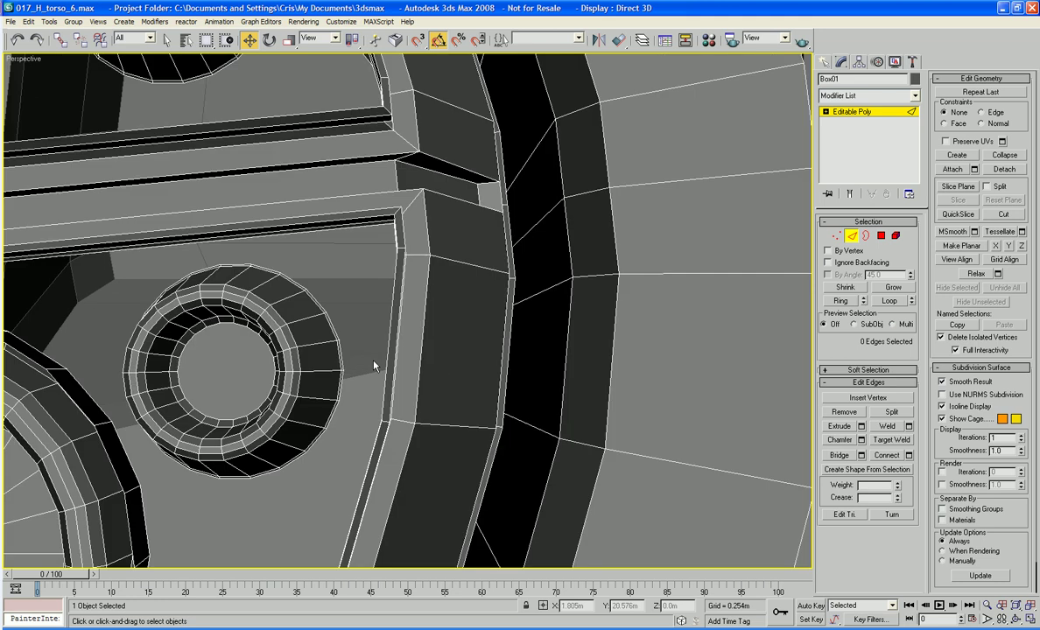
left_click(341, 352)
left_click(388, 368, "ctrl")
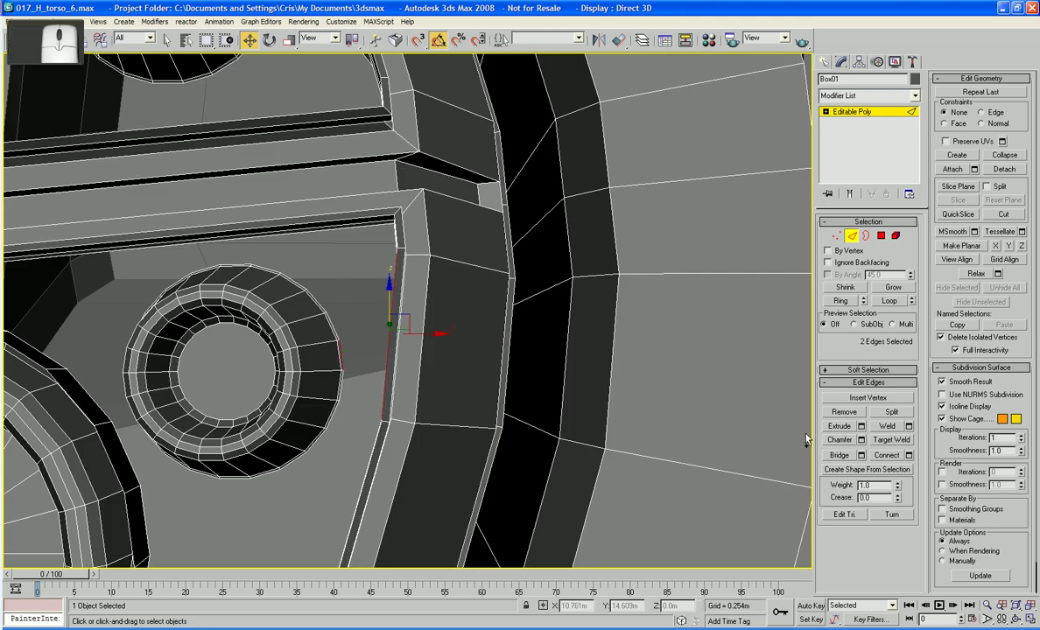
left_click(841, 456)
Try to bridge the lower outer rim edge of the large round fitting in the lower-right quadrant to the opposite opening edge
scroll(417, 327, "up", 5)
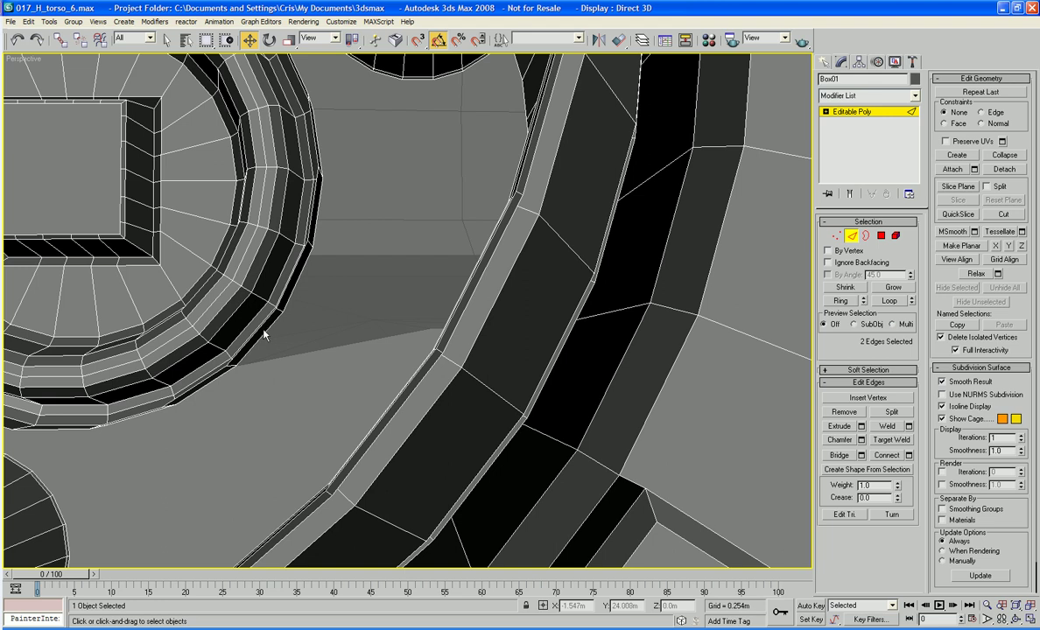
left_click(262, 330)
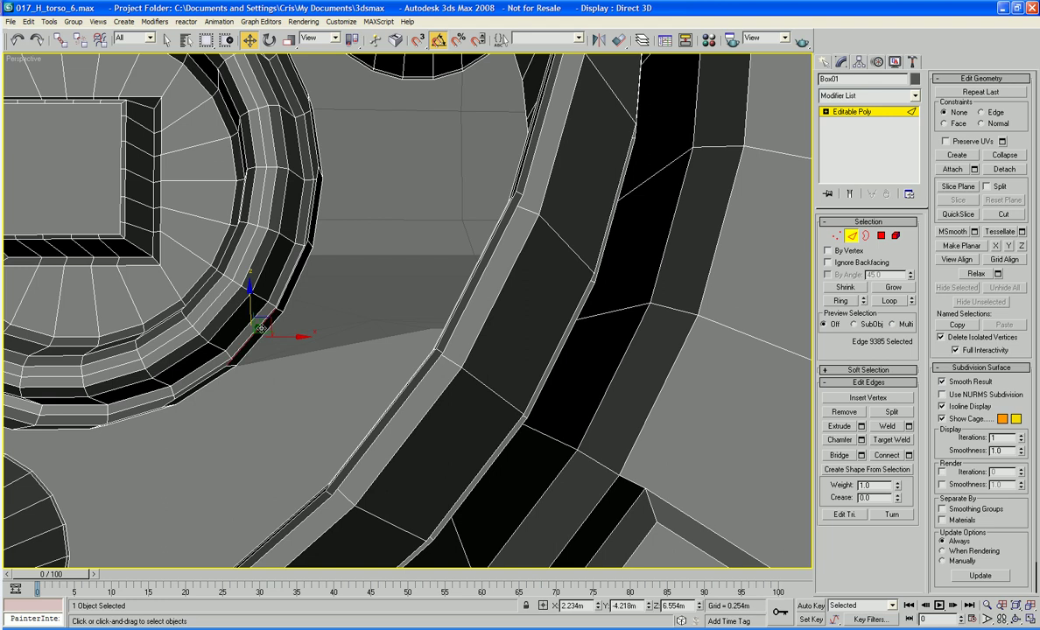
left_click(369, 426, "ctrl")
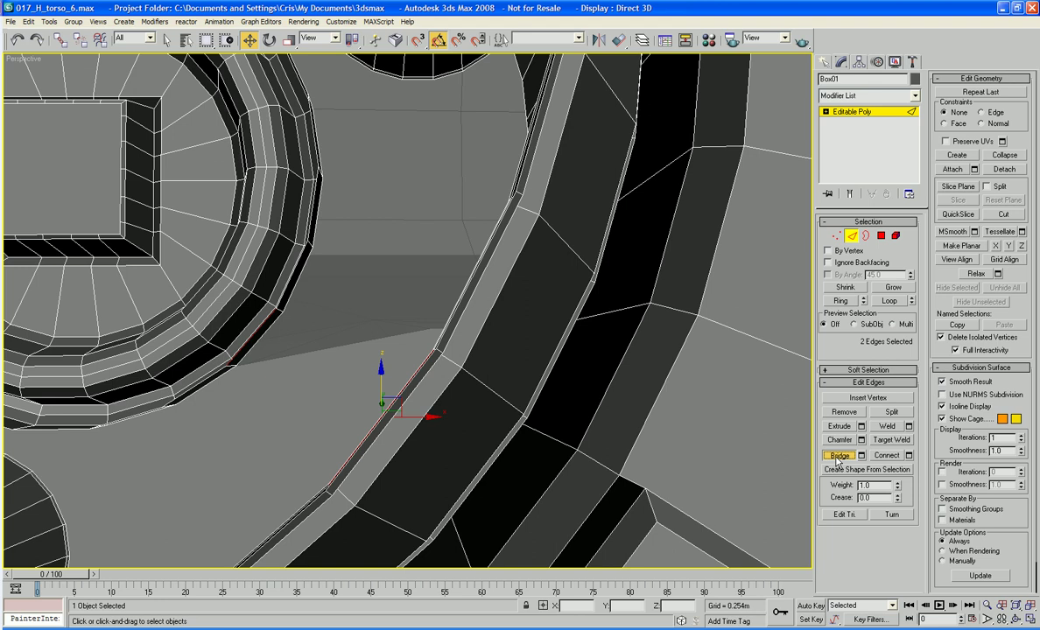
Bridge the large round fitting's lower outer rim edge to the border edge of the lower-right quadrant's curved opening
middle_click_drag(519, 392, 524, 393, "alt")
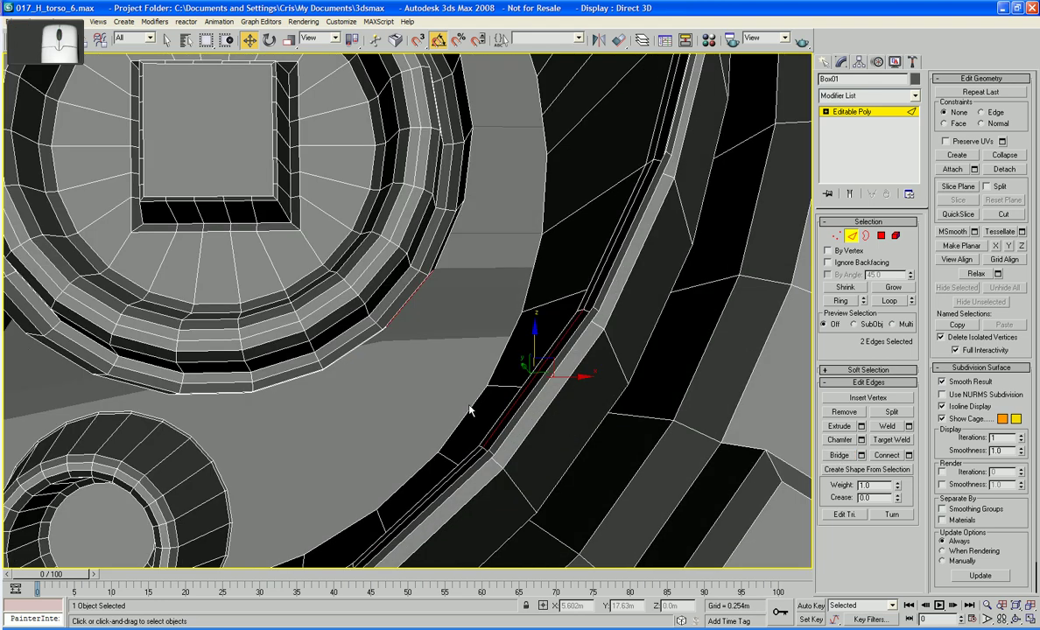
left_click(508, 424)
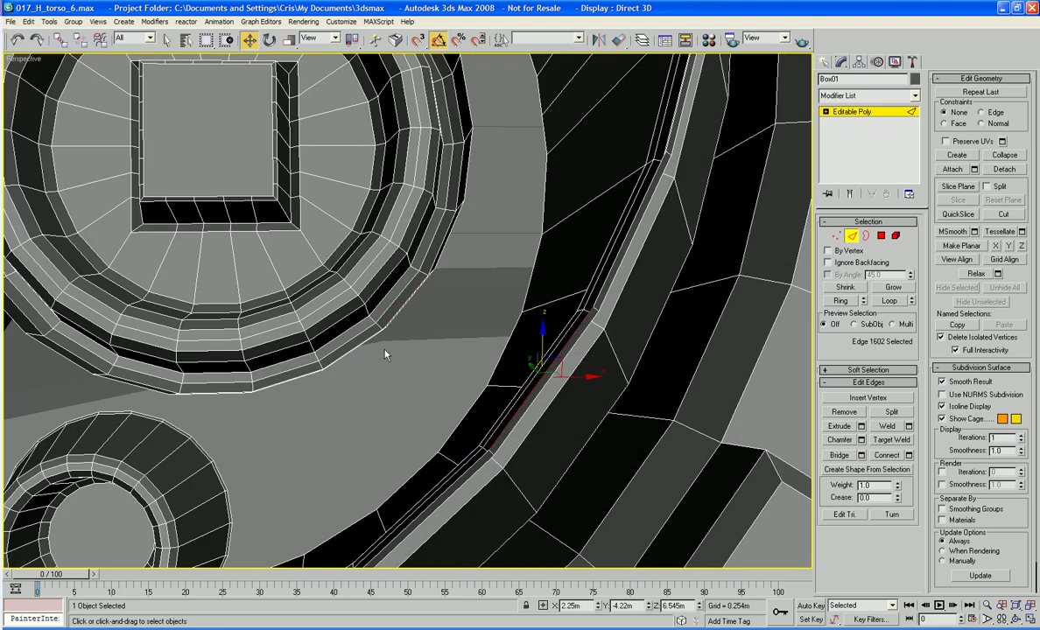
left_click(393, 319, "ctrl")
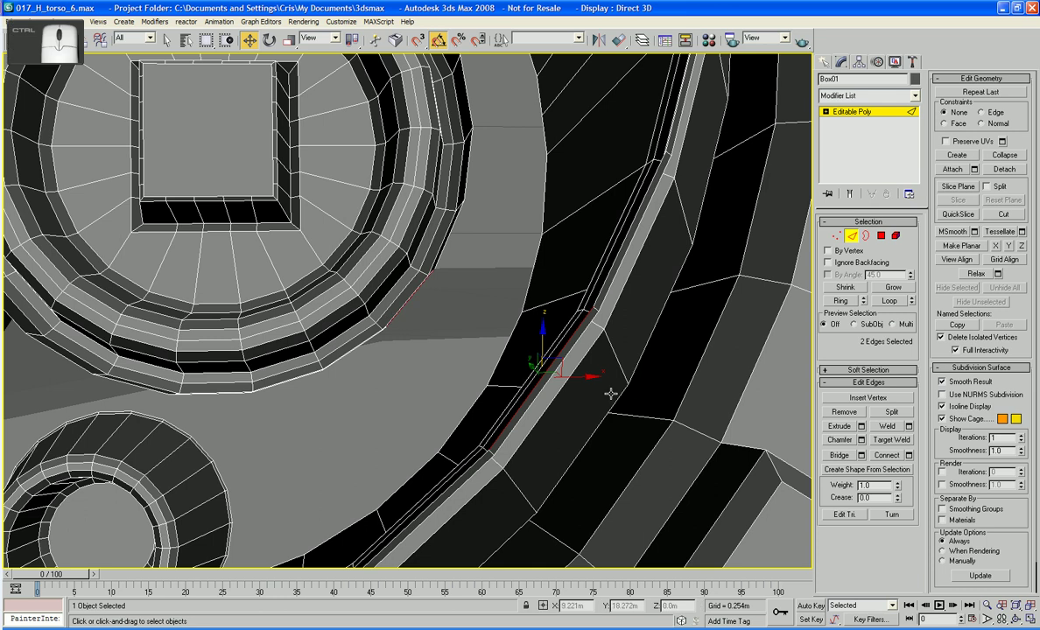
left_click(840, 456)
Bridge the bottom rim edge of the lower-right quadrant's lower bolt to the curved opening edge beneath it
scroll(534, 412, "up", 3)
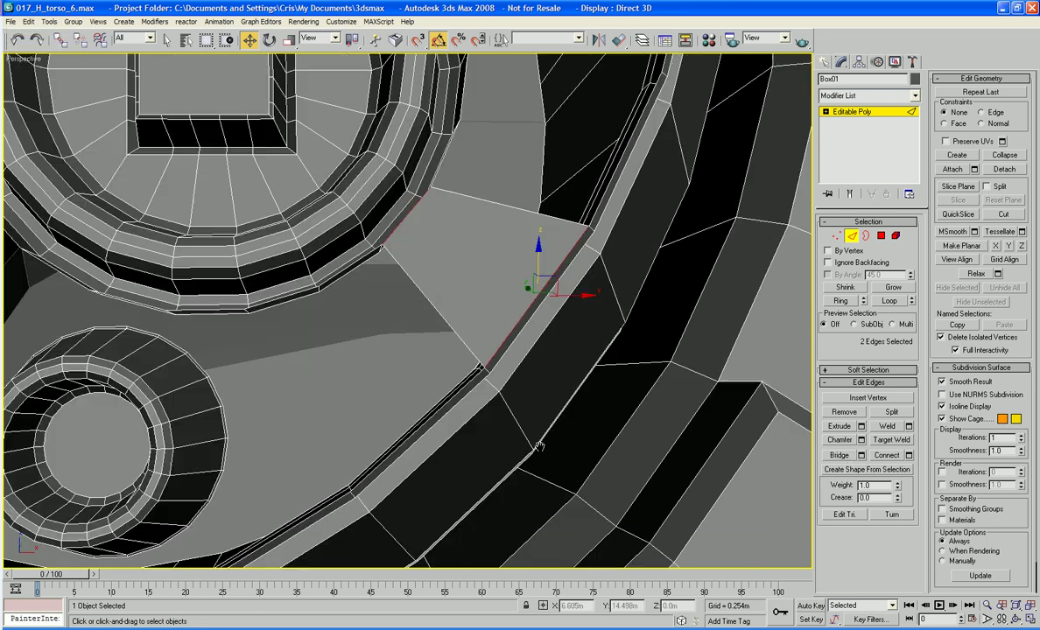
middle_click_drag(526, 421, 398, 377, "alt")
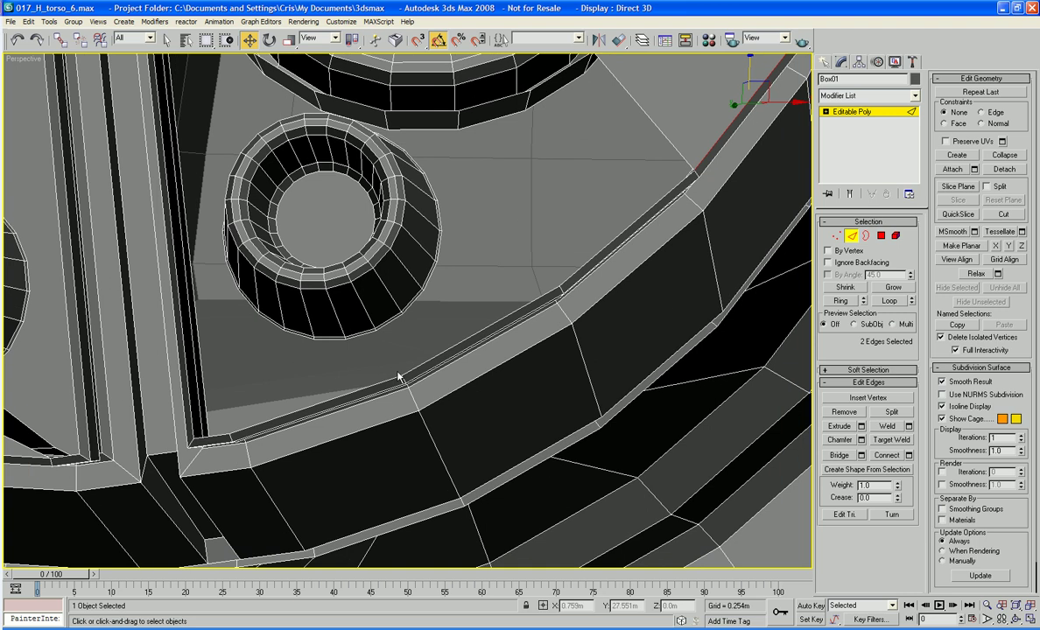
left_click(356, 337)
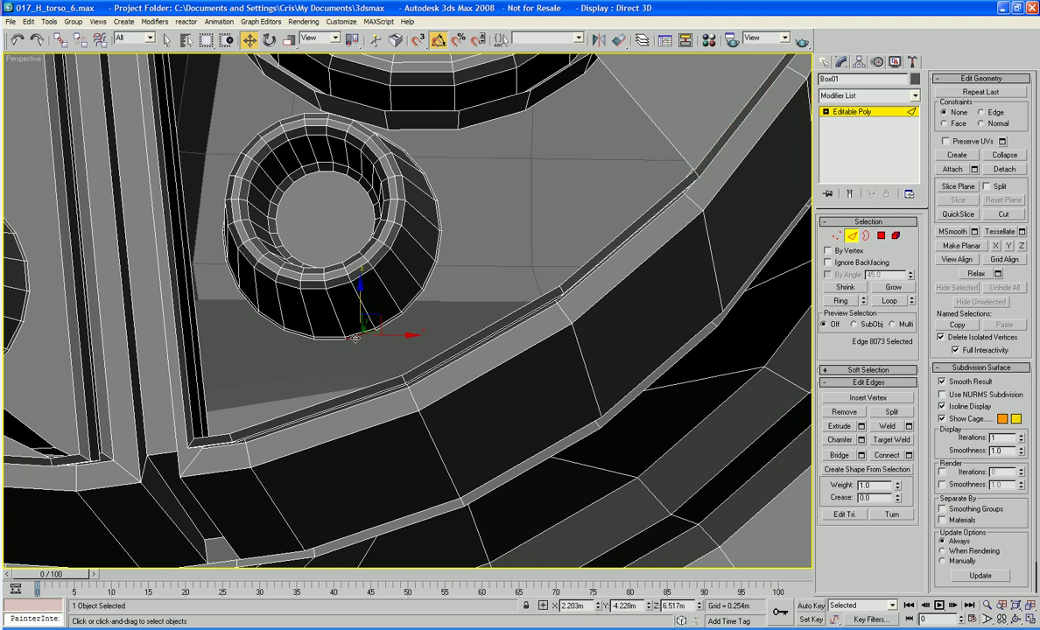
left_click(359, 390, "ctrl")
left_click(839, 456)
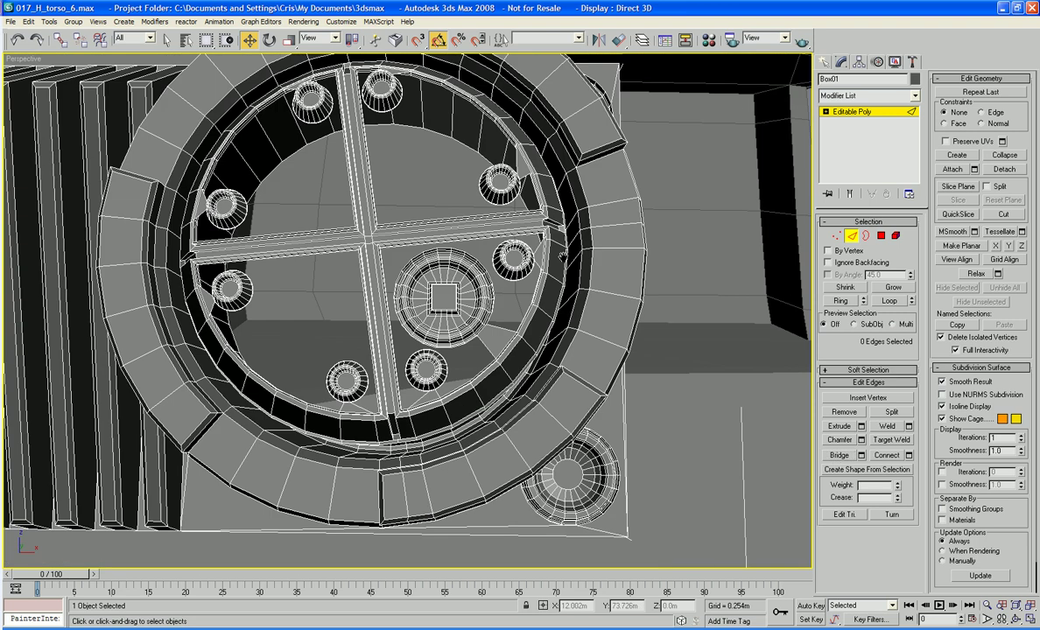
Cap the open borders of the upper-right and lower-right quadrants on the cylinder's front face
middle_click_drag(562, 254, 572, 276)
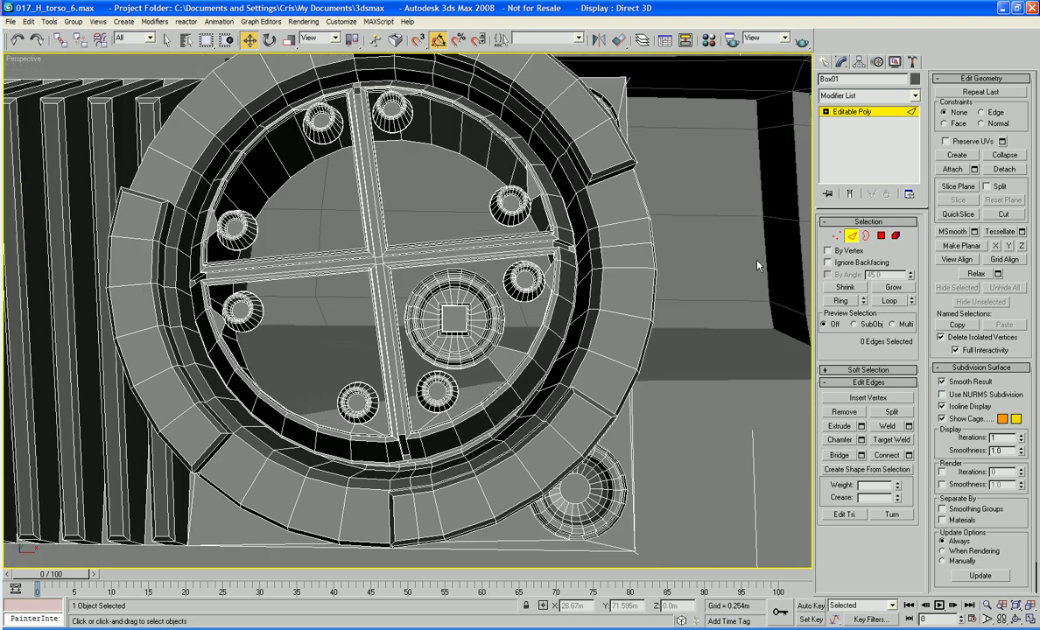
left_click(866, 236)
left_click(471, 238)
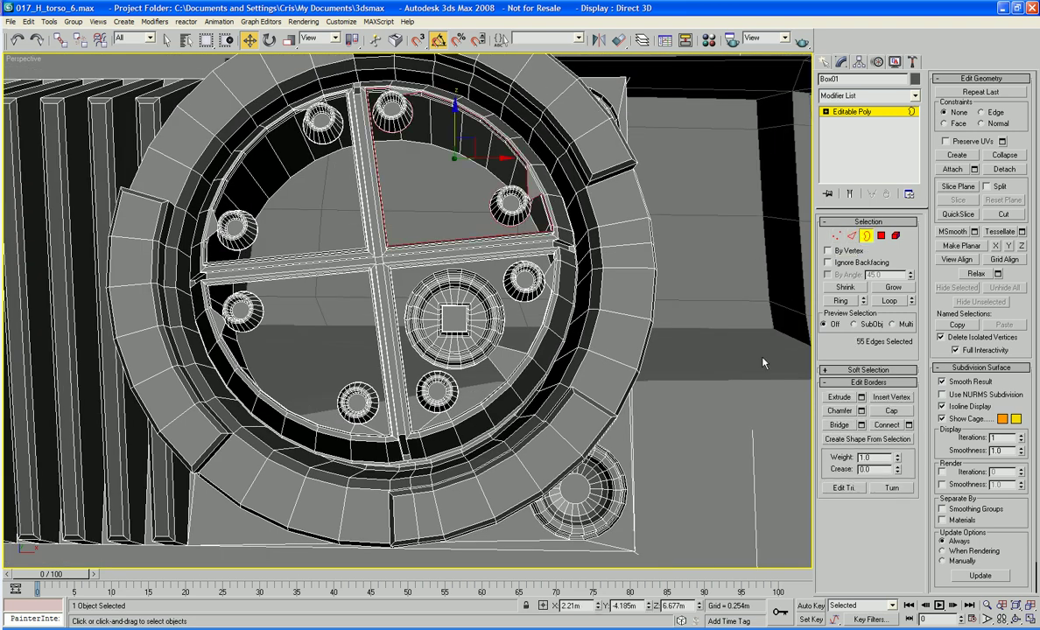
left_click(892, 411)
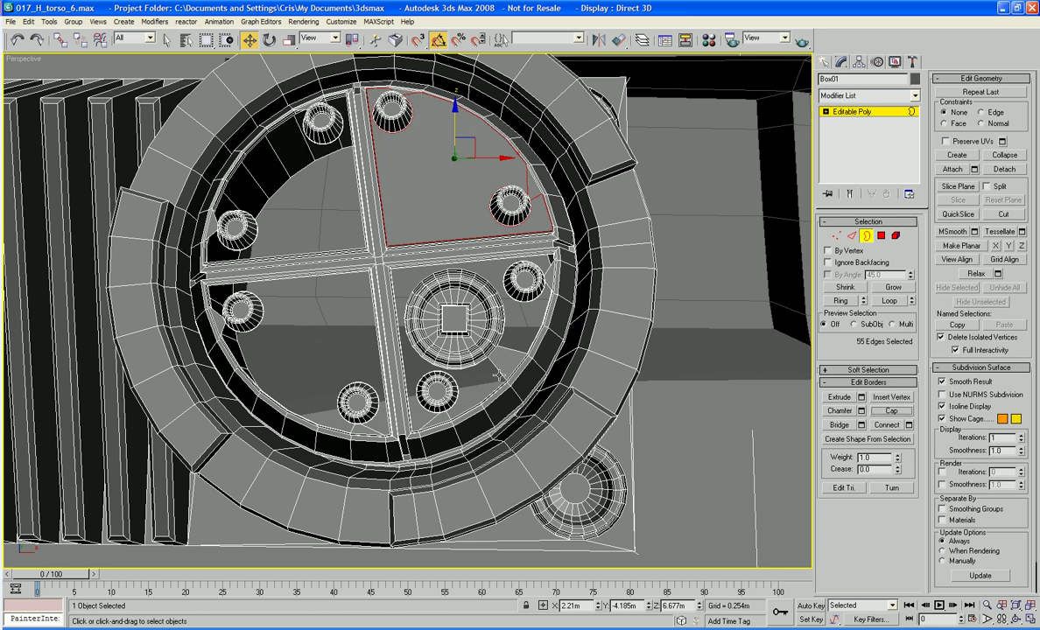
left_click(498, 376)
left_click(894, 412)
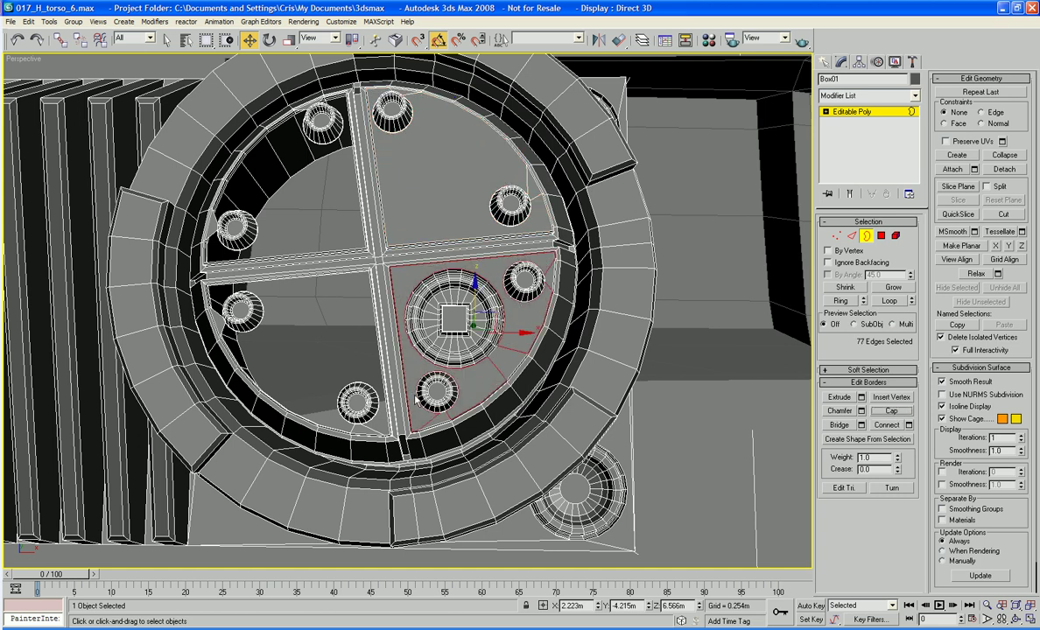
Cap the open borders of the lower-left and upper-left quadrants, then leave border editing
left_click(380, 375)
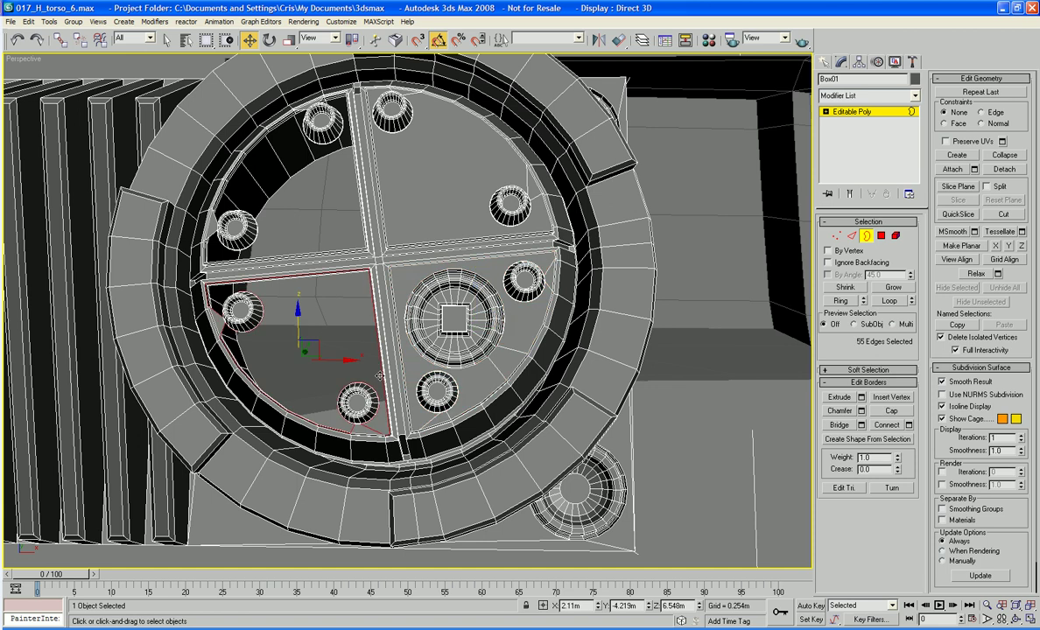
left_click(891, 412)
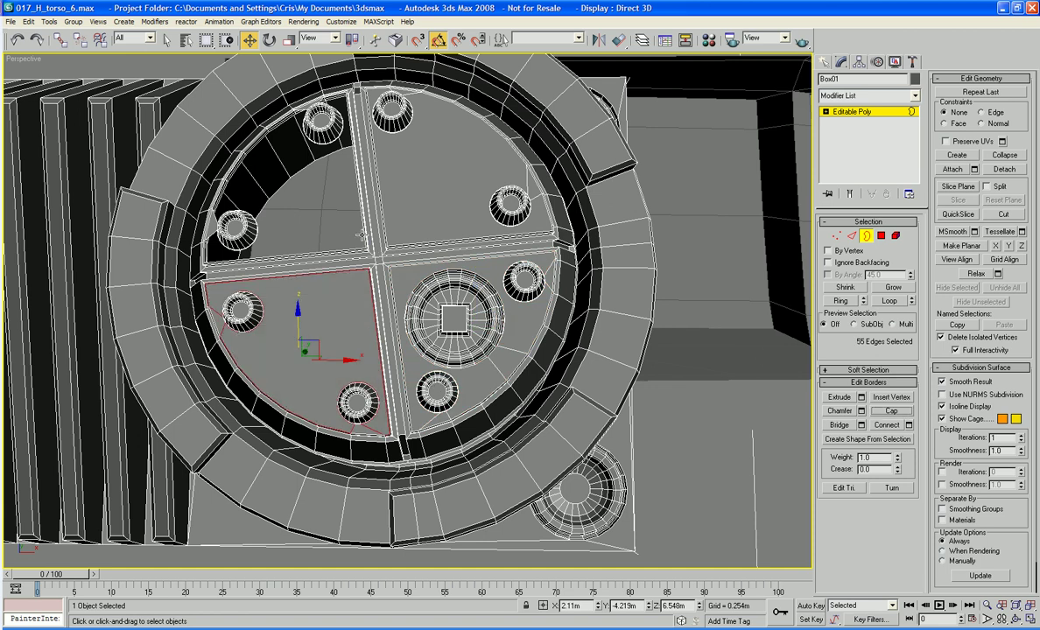
left_click(361, 235)
left_click(891, 412)
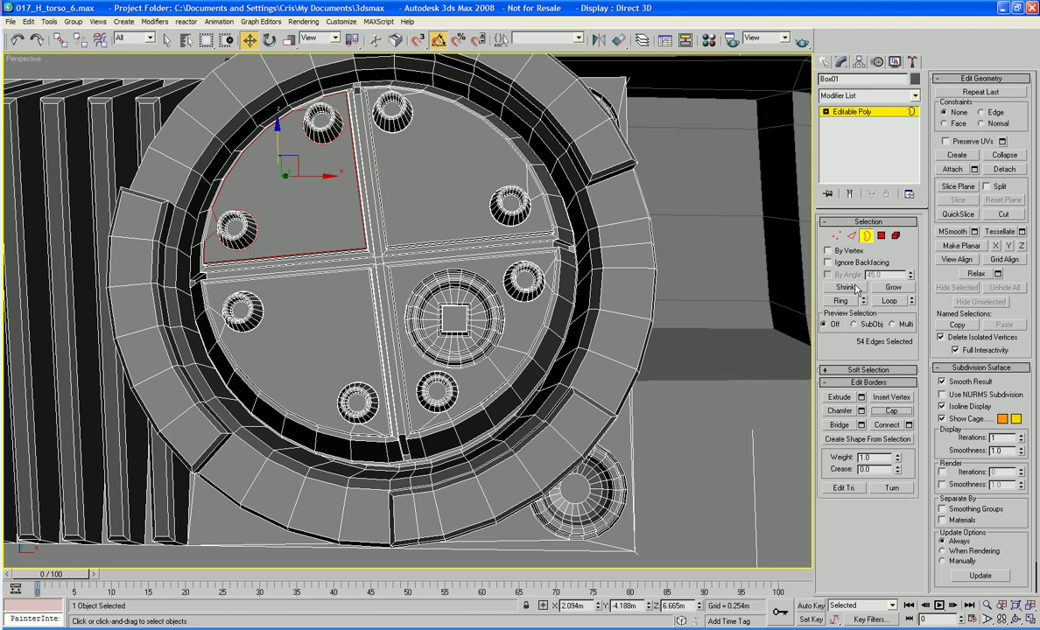
left_click(865, 238)
scroll(709, 290, "down", 5)
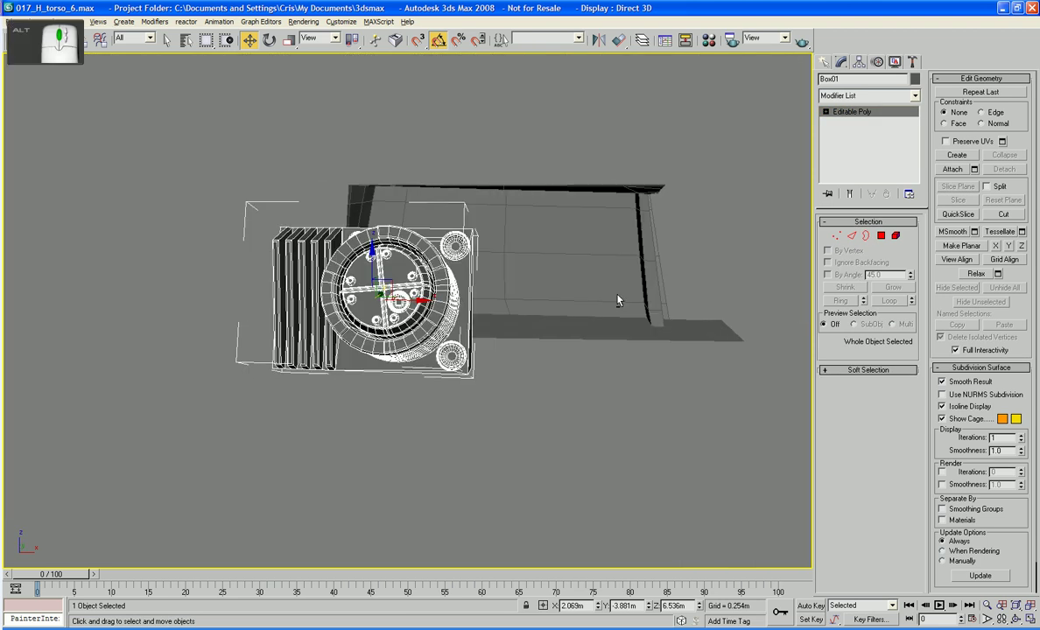
mouse_move(618, 297)
middle_mouse_down("alt")
mouse_move(509, 295)
mouse_move(717, 298)
mouse_move(571, 295)
mouse_move(602, 313)
mouse_move(671, 309)
mouse_move(598, 307)
mouse_move(621, 299)
middle_mouse_up("alt")
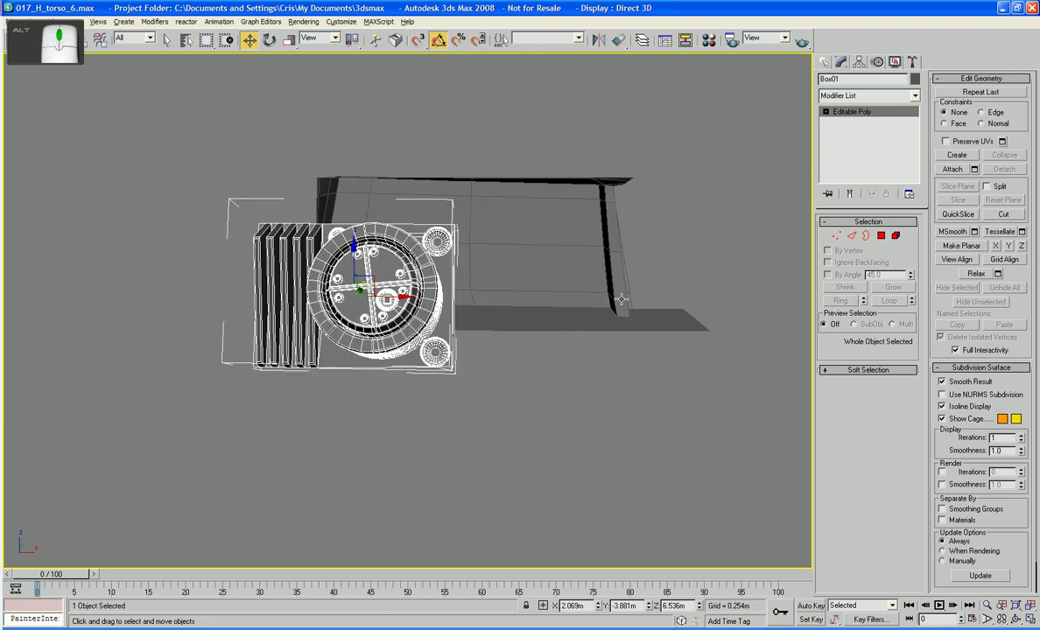
Add a Symmetry modifier to the finned mounting block with the cylinder
left_click(887, 102)
key("s")
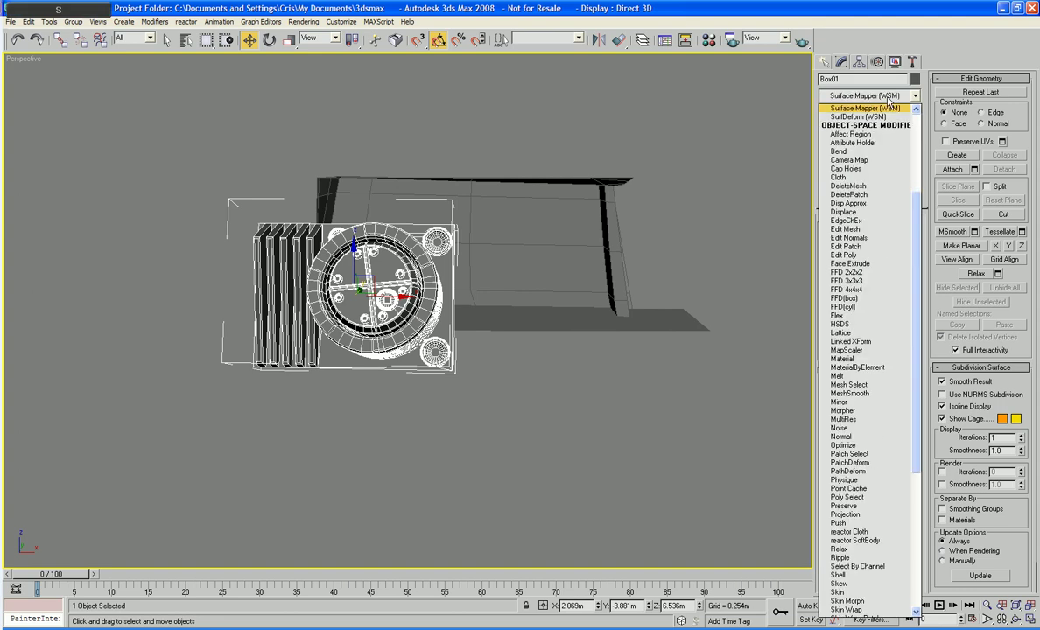
key("s")
key("s")
key("s")
key("s")
key("s")
key("s")
key("s")
key("s")
key("s")
key("s")
key("s")
key("s")
key("s")
key("s")
key("s")
key("s")
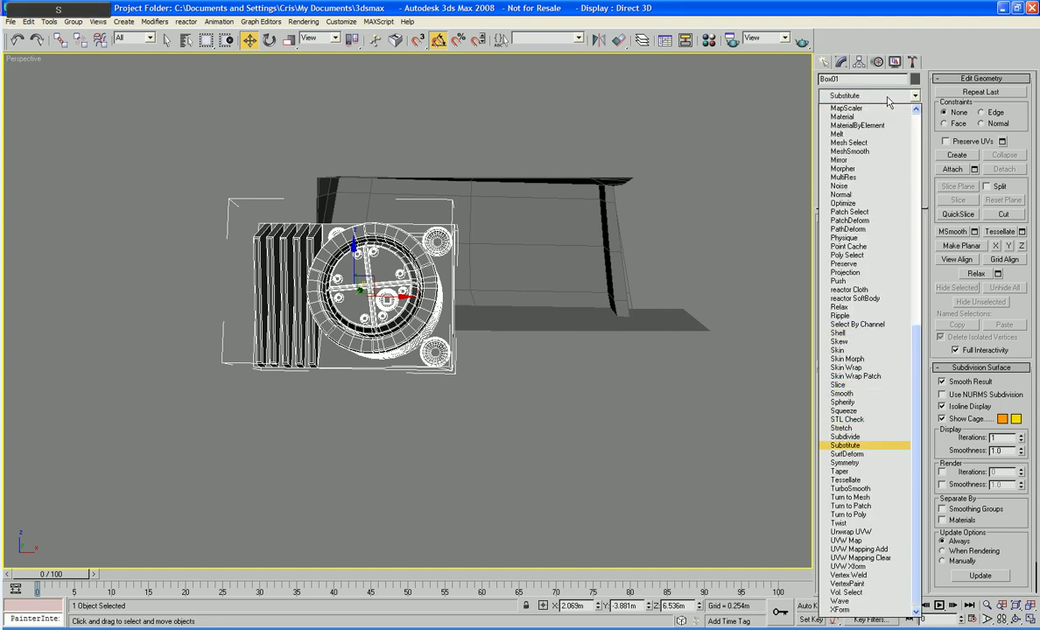
key("s")
key("s")
key("Return")
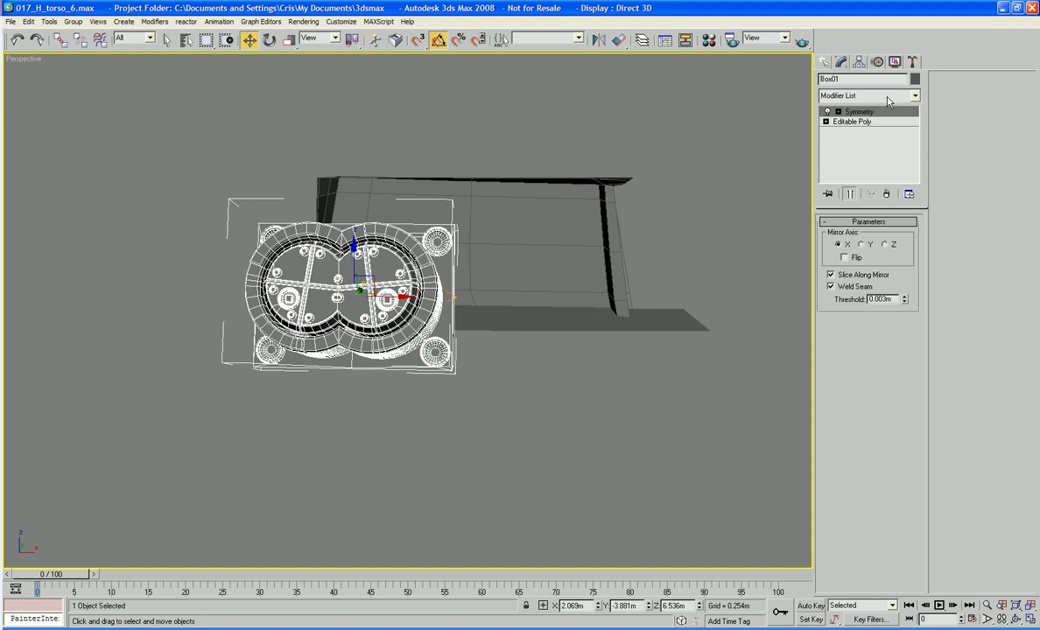
Flip the symmetry on the X axis and move its mirror plane just beyond the block's finless end, leaving a narrow gap between halves
left_click(845, 259)
left_click(846, 259)
left_click(858, 112)
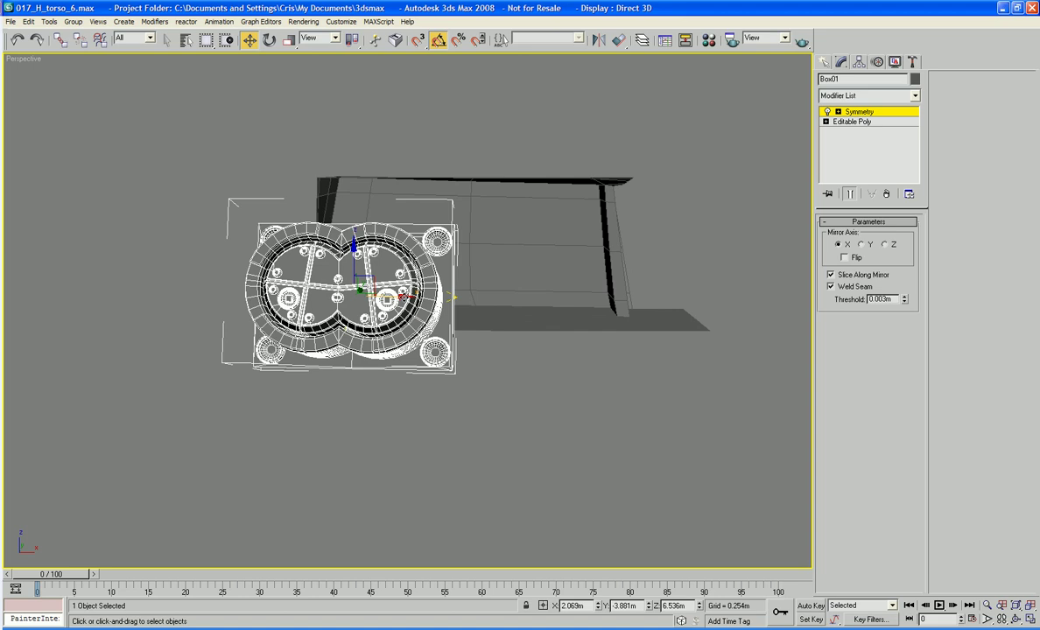
left_click_drag(429, 299, 524, 311)
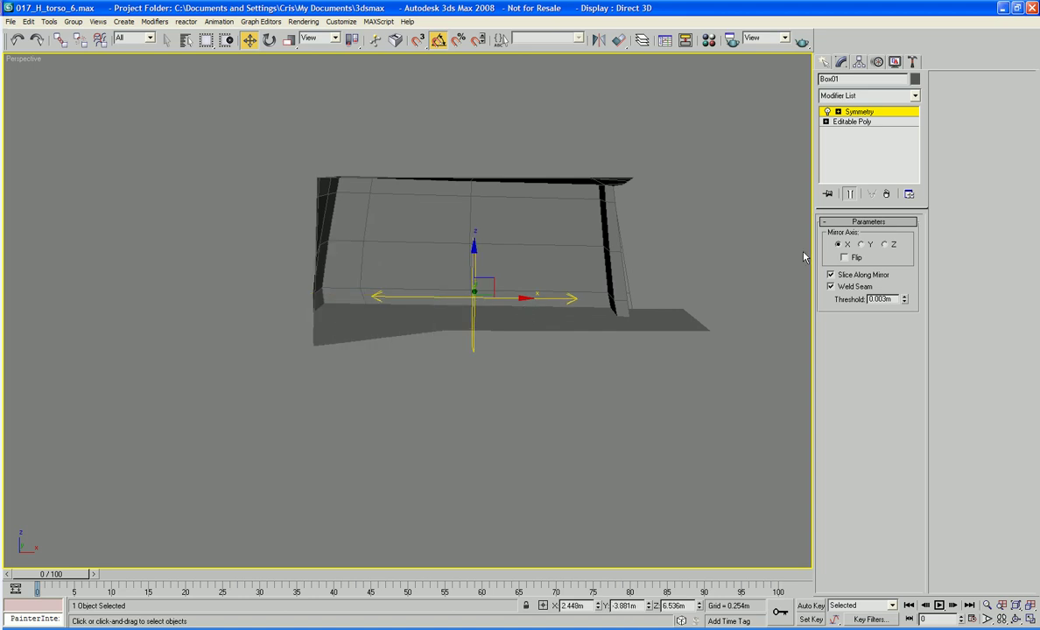
left_click(845, 258)
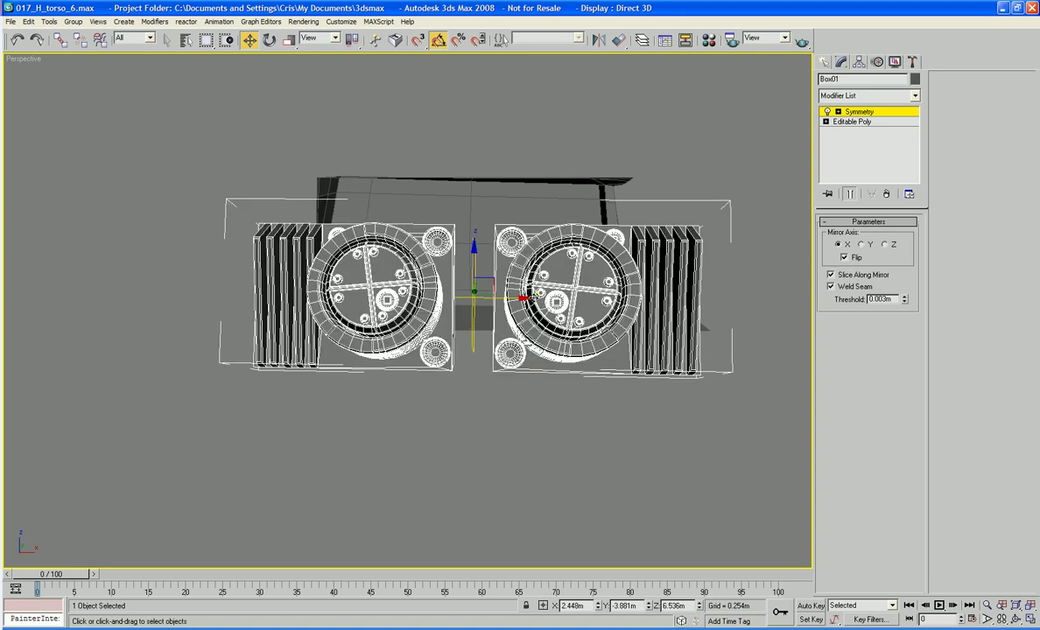
left_click_drag(523, 299, 507, 295)
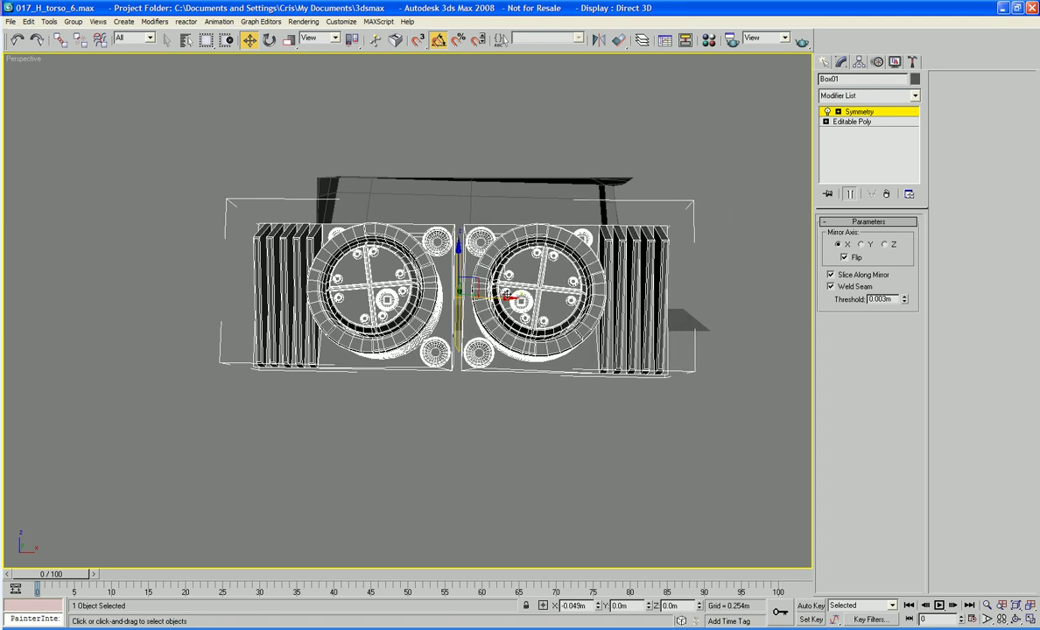
Convert the mirrored block to an Editable Poly
right_click(507, 294)
mouse_move(474, 379)
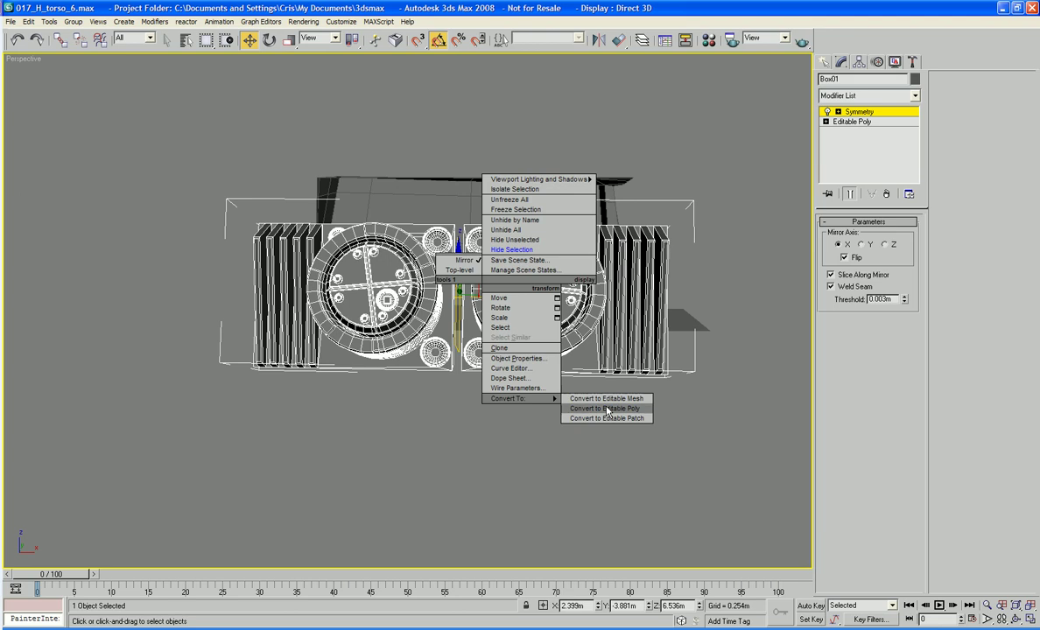
left_click(560, 386)
Inset the two facing side polygons between the mirrored blocks by 0.003 m as a group
middle_click_drag(608, 412, 641, 403, "alt")
scroll(642, 403, "up", 10)
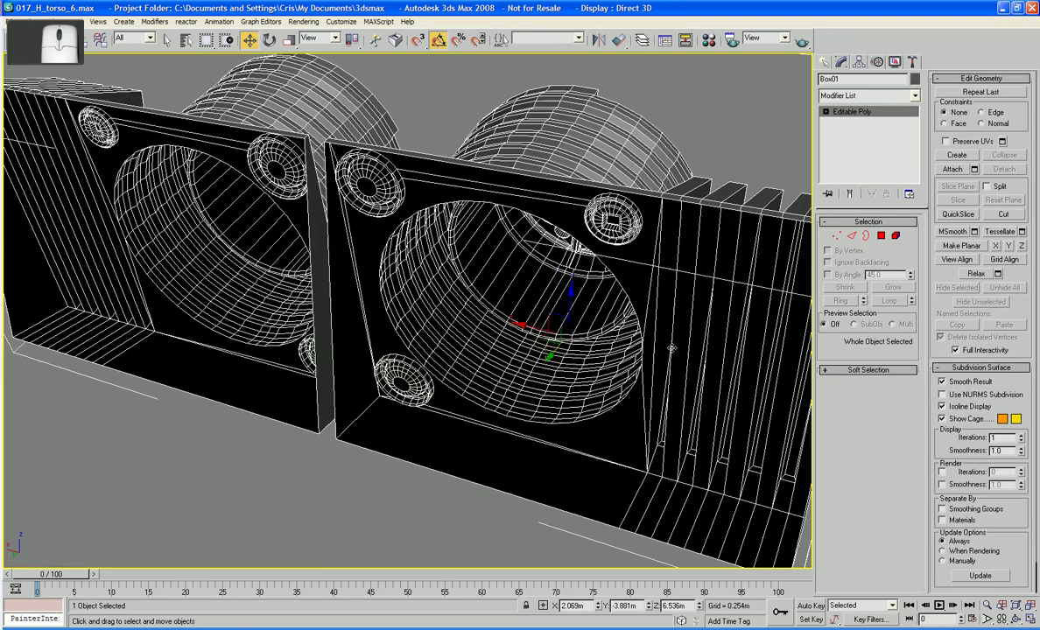
left_click(882, 236)
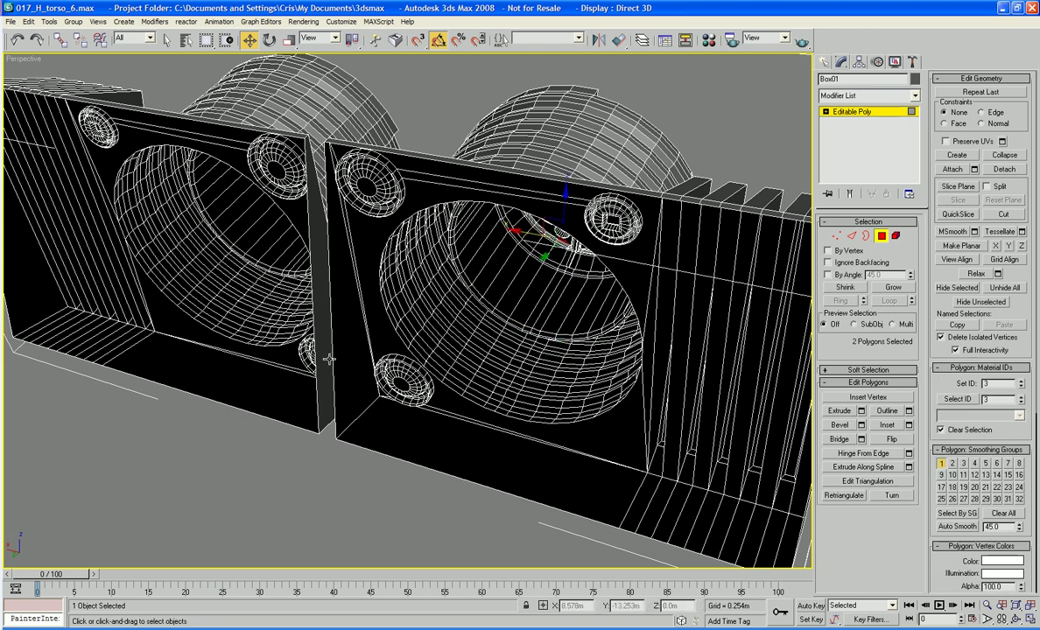
left_click(311, 349)
left_click(322, 352)
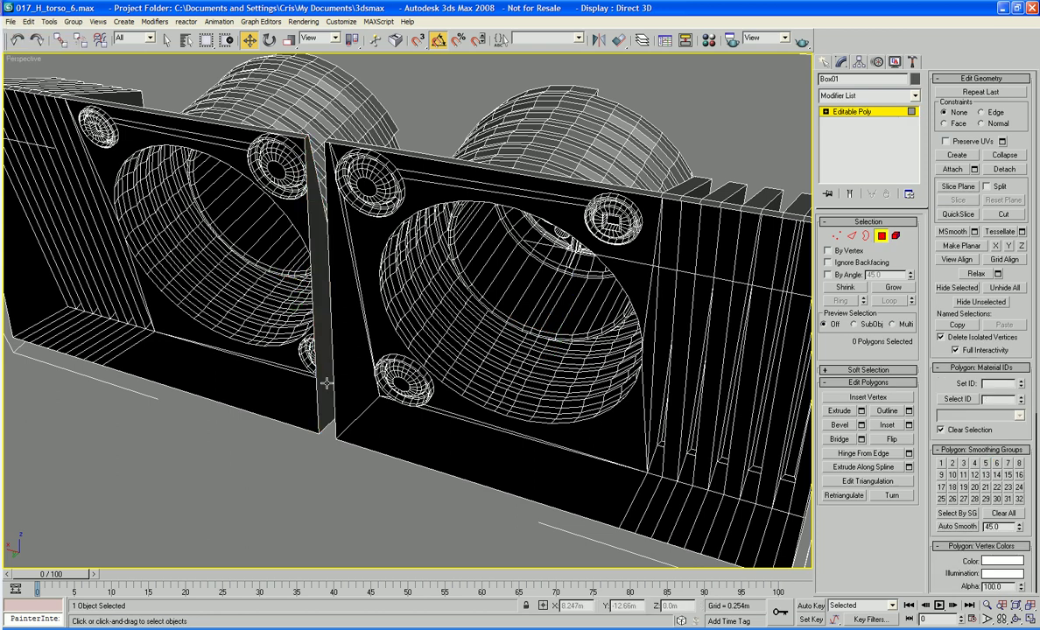
left_click(324, 383)
middle_click_drag(324, 384, 393, 384, "alt")
left_click(353, 380, "ctrl")
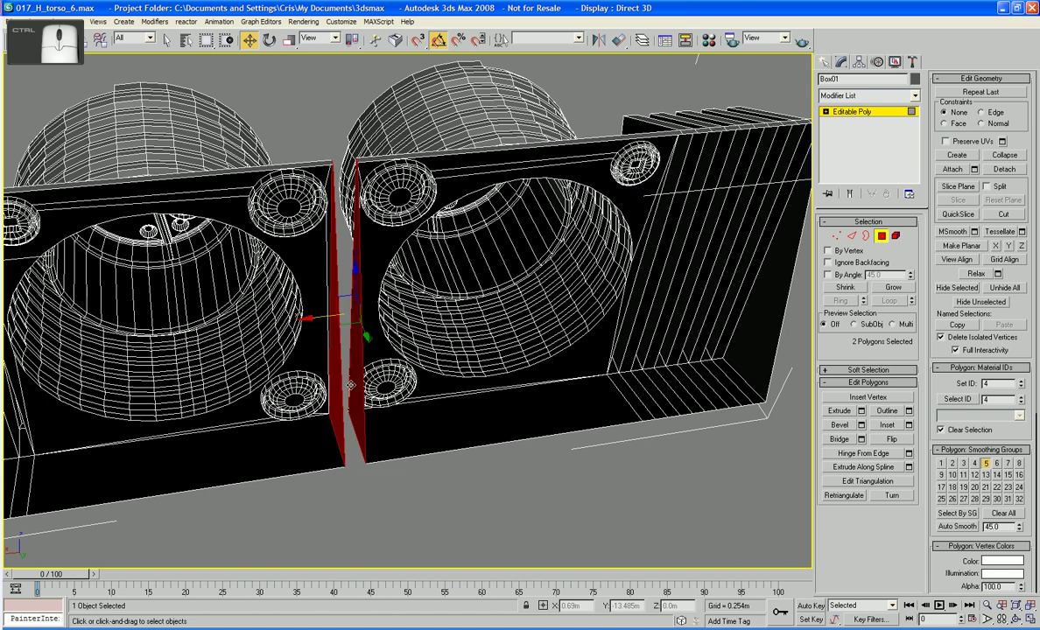
left_click(909, 424)
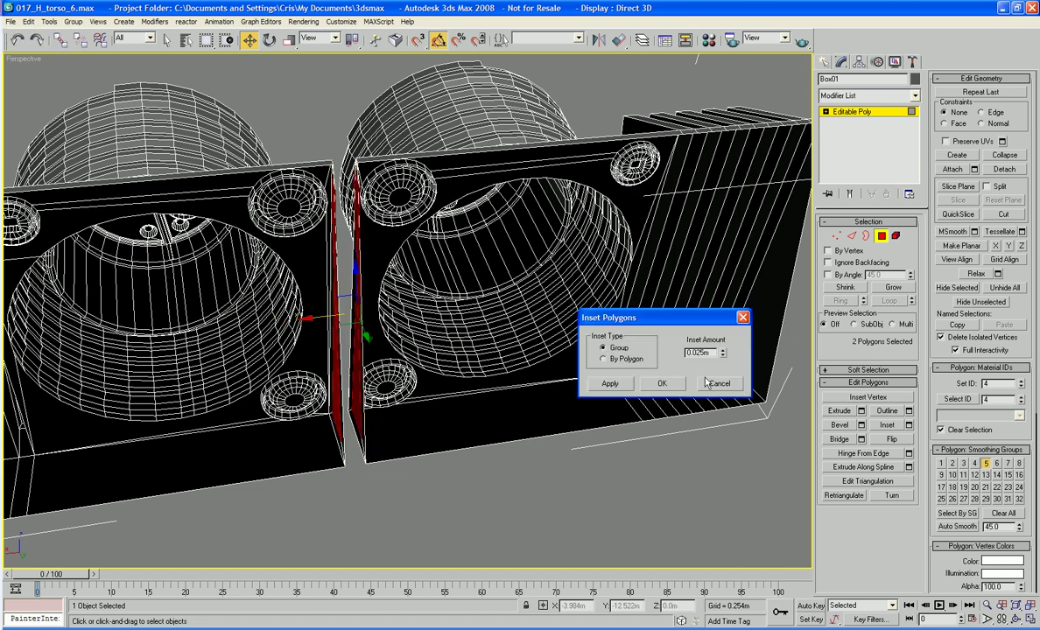
left_click_drag(724, 354, 726, 383)
middle_click_drag(580, 252, 598, 256, "alt")
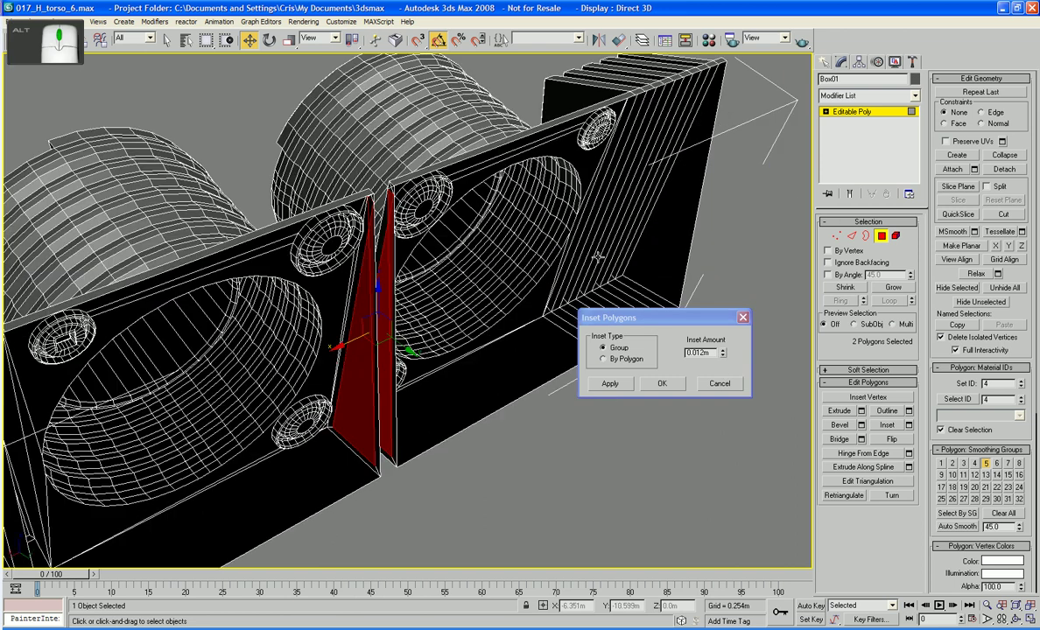
left_click_drag(722, 353, 724, 370)
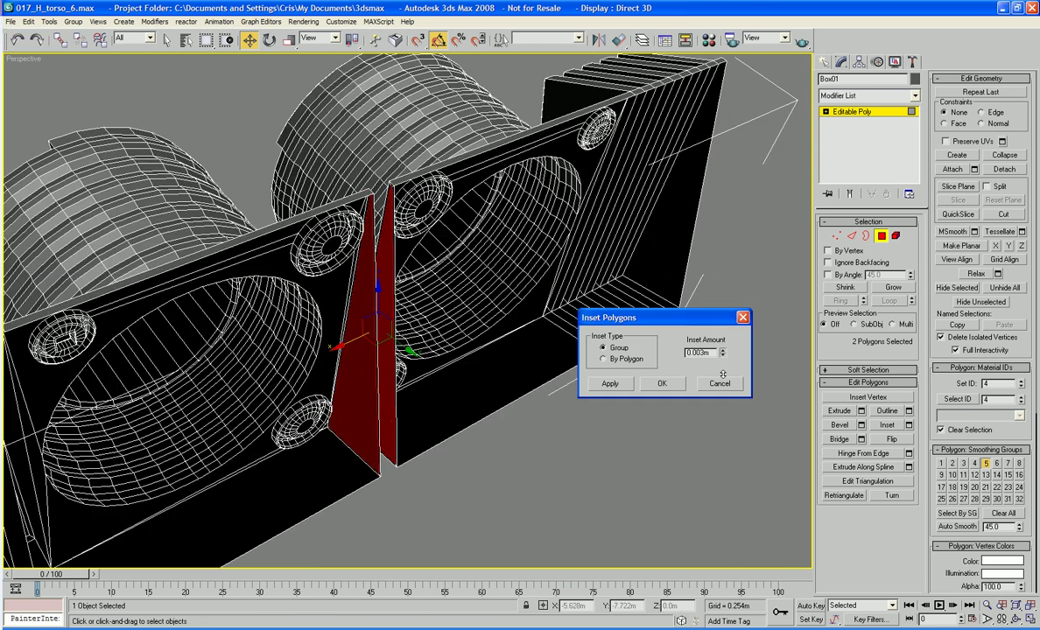
left_click(662, 383)
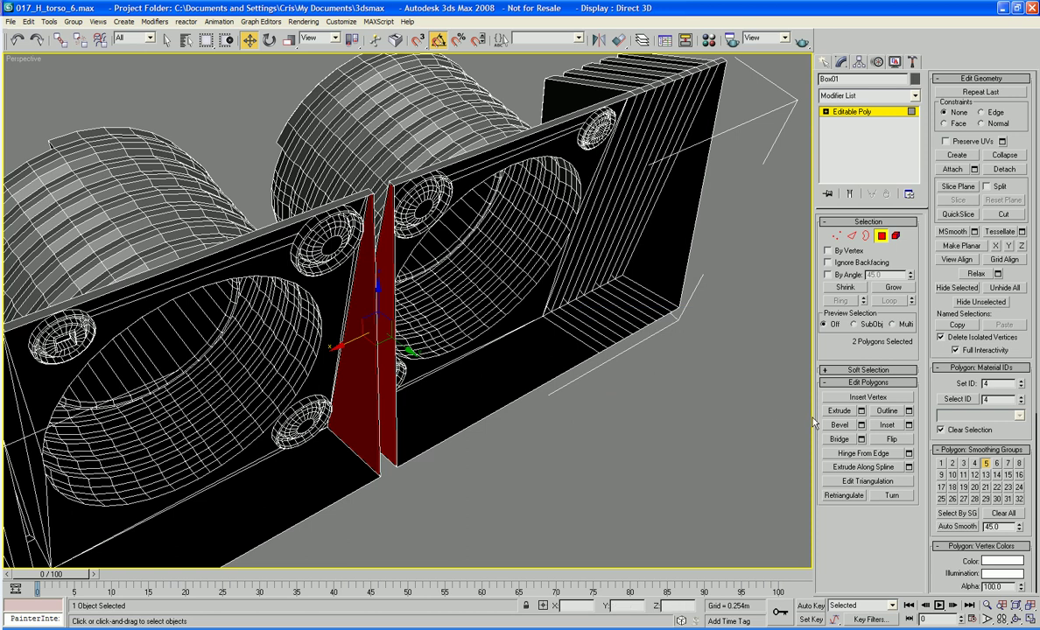
Bridge the two inset polygons across the gap between the blocks, then leave polygon editing
left_click(841, 438)
left_click(697, 420)
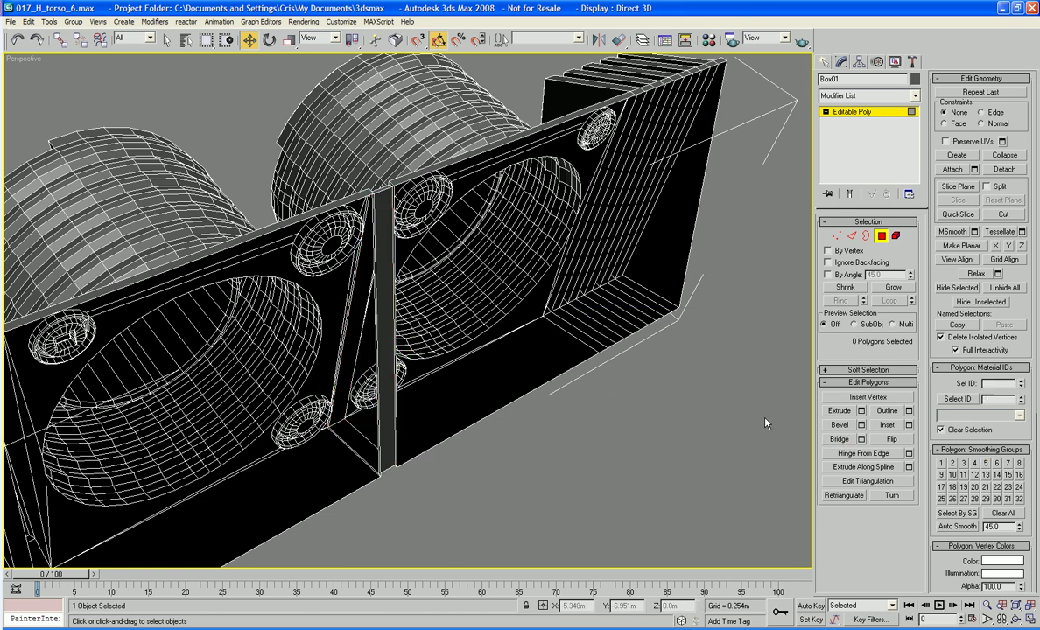
mouse_move(697, 420)
middle_mouse_down("alt")
mouse_move(745, 423)
mouse_move(474, 402)
mouse_move(488, 389)
mouse_move(423, 414)
mouse_move(439, 413)
middle_mouse_up("alt")
scroll(473, 403, "down", 4)
key("F4")
key("F4")
scroll(456, 406, "down", 5)
scroll(454, 405, "down", 3)
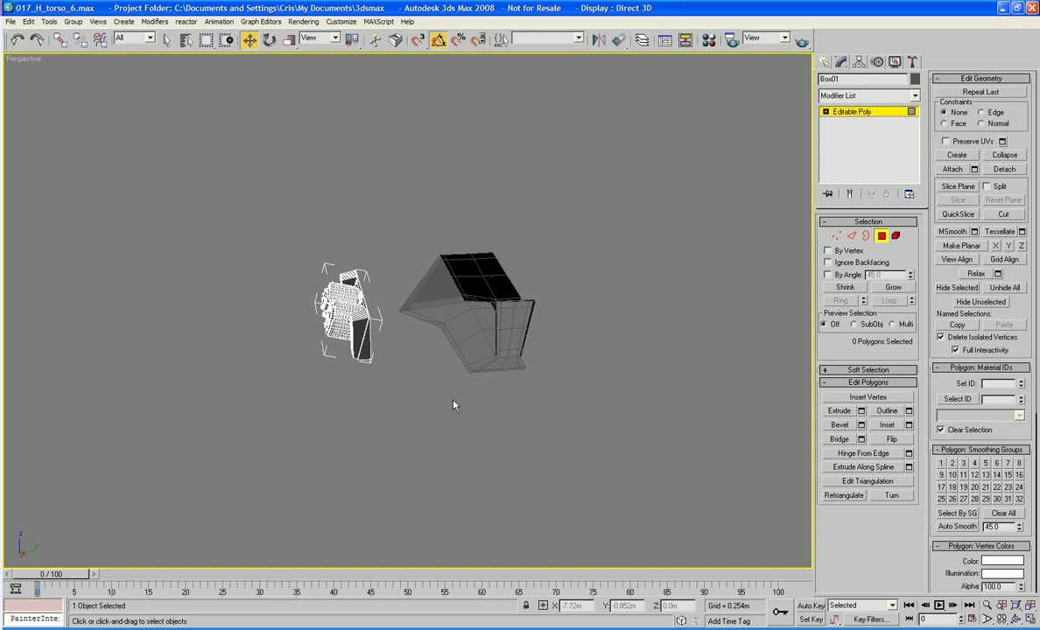
left_click(881, 235)
Move the joined double-cylinder block along Y into the torso shell's opening, to about Y -2.351 m
scroll(559, 338, "up", 5)
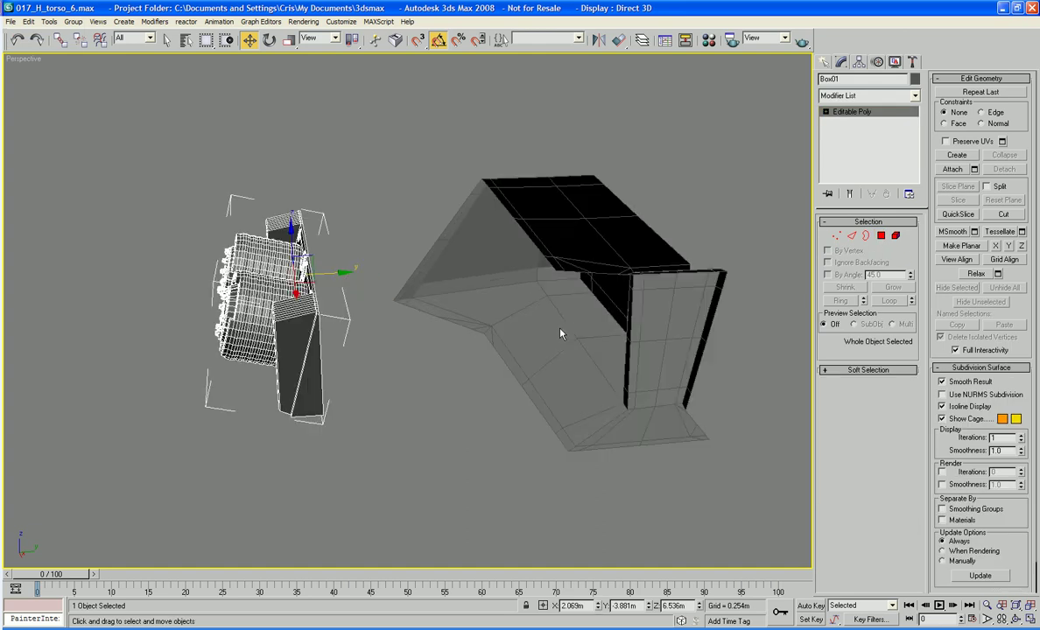
middle_click_drag(559, 335, 423, 314, "alt")
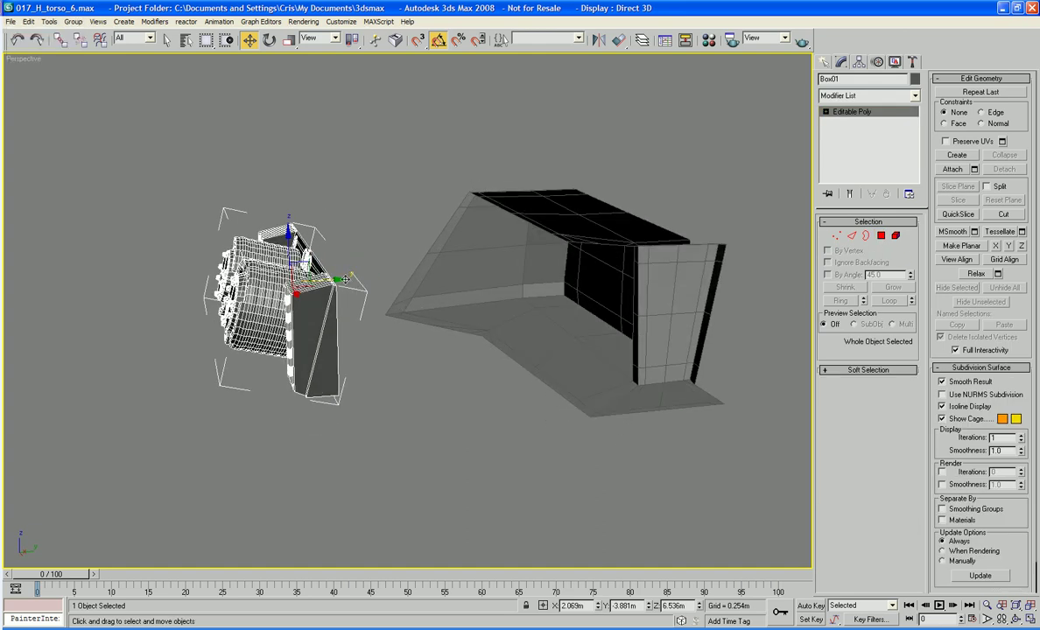
left_click_drag(359, 291, 605, 283)
middle_click_drag(604, 282, 484, 368, "alt")
scroll(678, 270, "up", 4)
scroll(482, 378, "up", 2)
middle_click_drag(412, 354, 296, 371, "alt")
scroll(374, 373, "down", 3)
mouse_move(613, 371)
middle_mouse_down()
mouse_move(378, 373)
mouse_move(390, 352)
mouse_move(490, 315)
mouse_move(577, 261)
mouse_move(623, 264)
middle_mouse_up()
key("F3")
left_click_drag(623, 266, 692, 269)
mouse_move(692, 268)
middle_mouse_down("alt")
mouse_move(668, 263)
mouse_move(520, 294)
mouse_move(599, 297)
middle_mouse_up("alt")
key("F3")
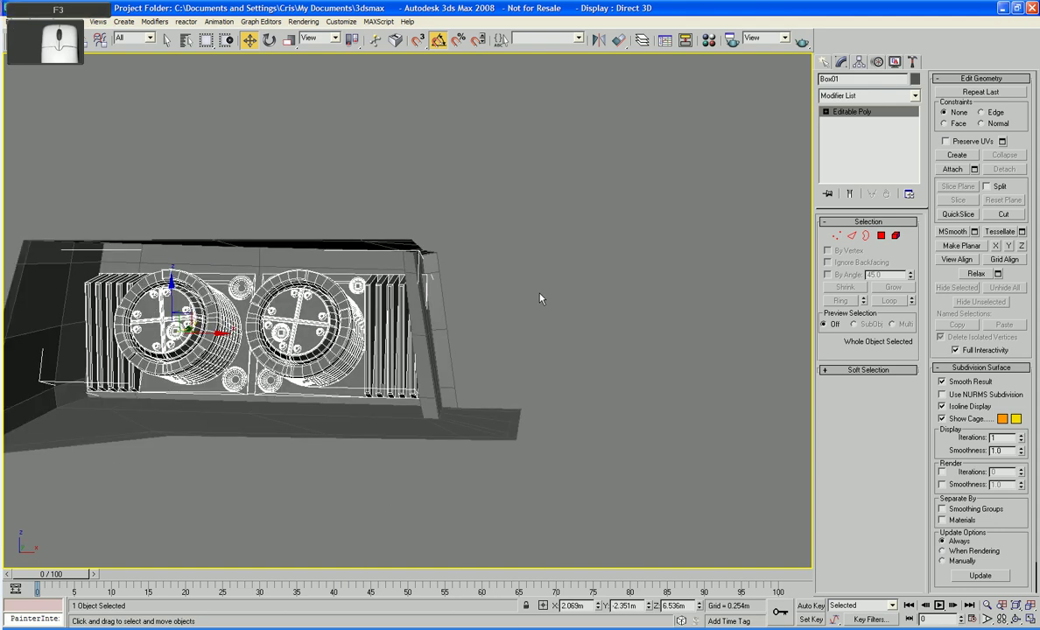
Connect the edge ring beside the outermost fin at the block's end near the torso side wall with one segment
middle_click_drag(535, 343, 407, 338, "alt")
scroll(447, 324, "up", 3)
scroll(405, 333, "up", 2)
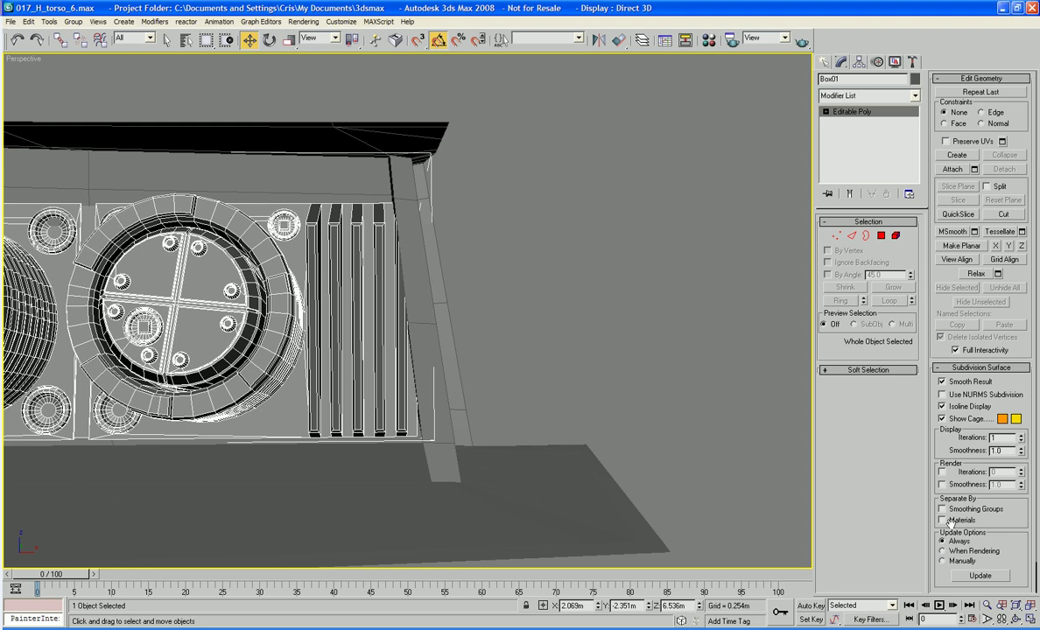
key("2")
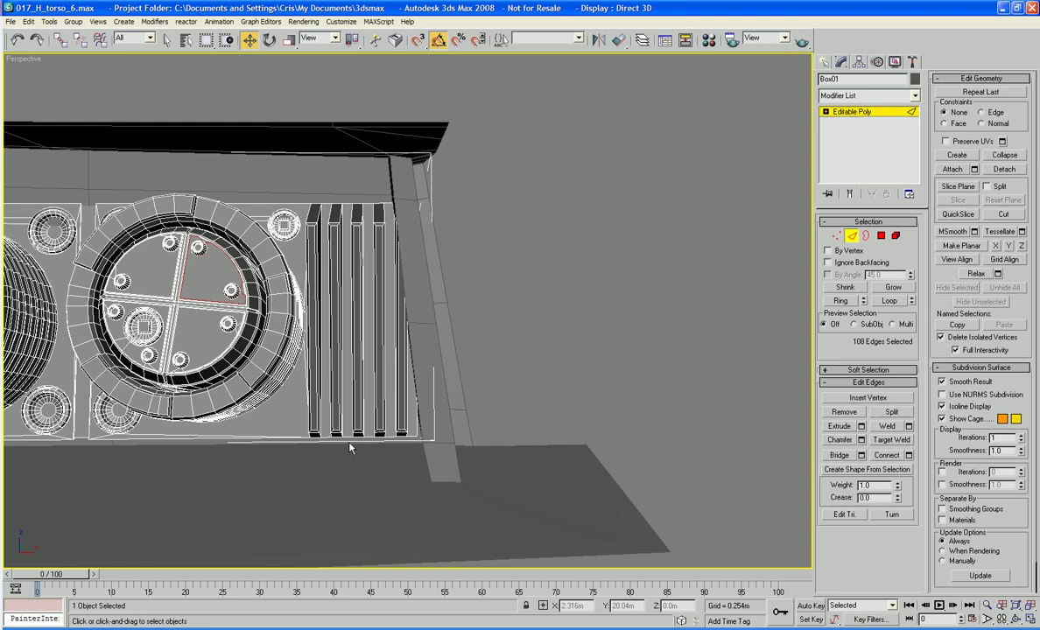
left_click(366, 407)
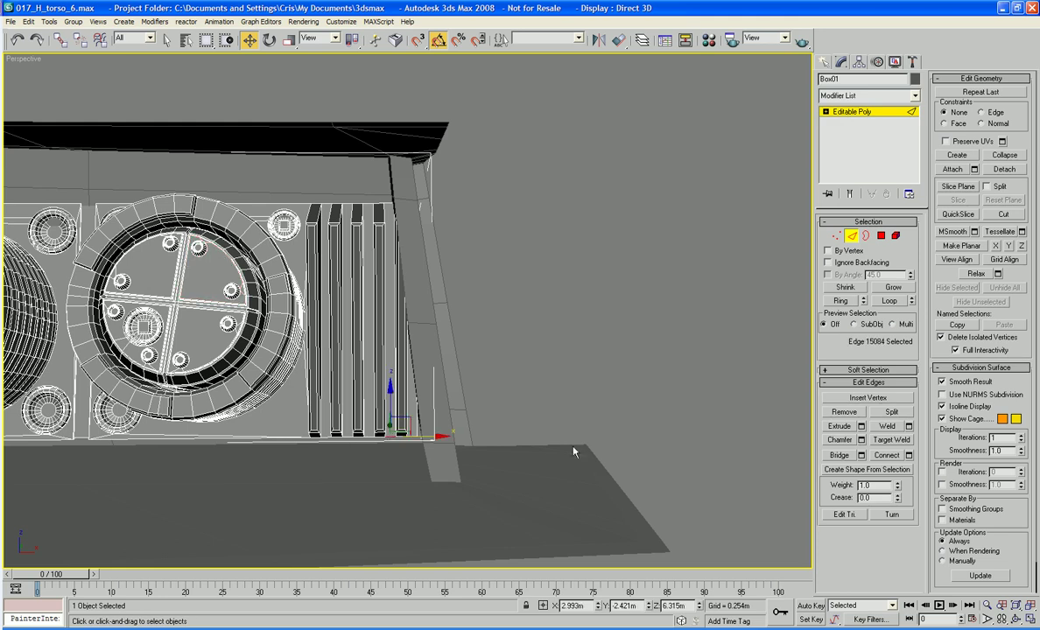
left_click(838, 304)
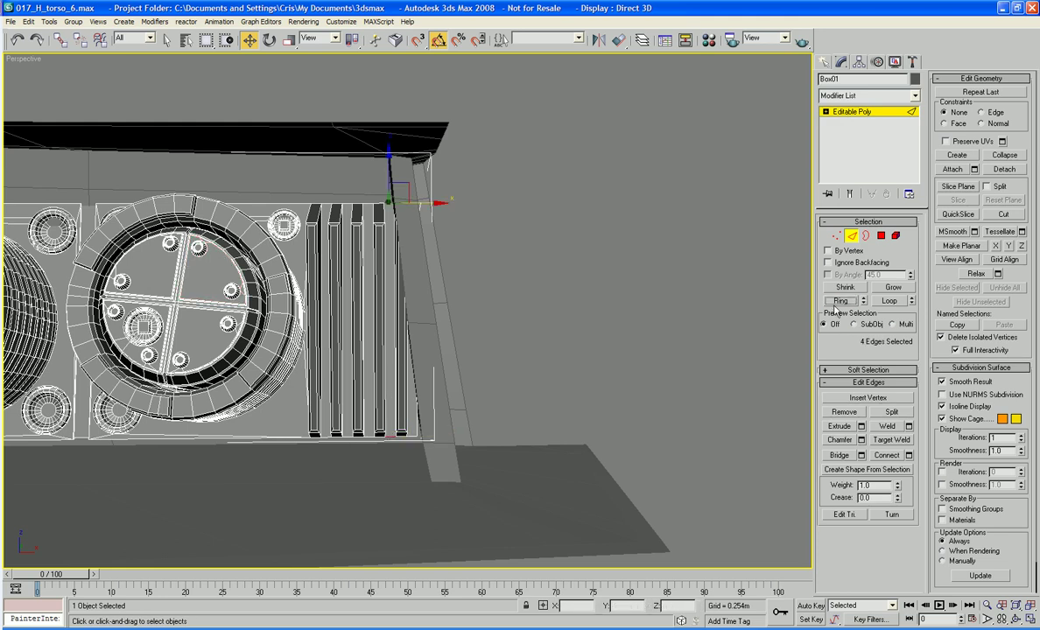
left_click(909, 455)
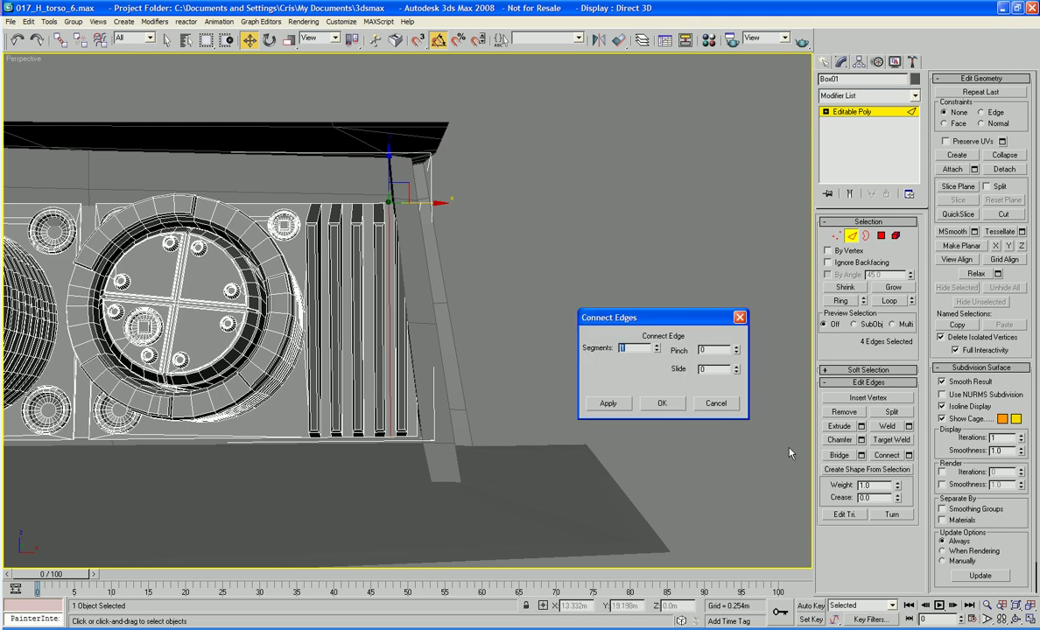
left_click(662, 403)
Delete the outermost fin and end polygons beyond the new edge loop, where the block meets the torso side wall
left_click(880, 237)
left_click_drag(580, 171, 392, 457)
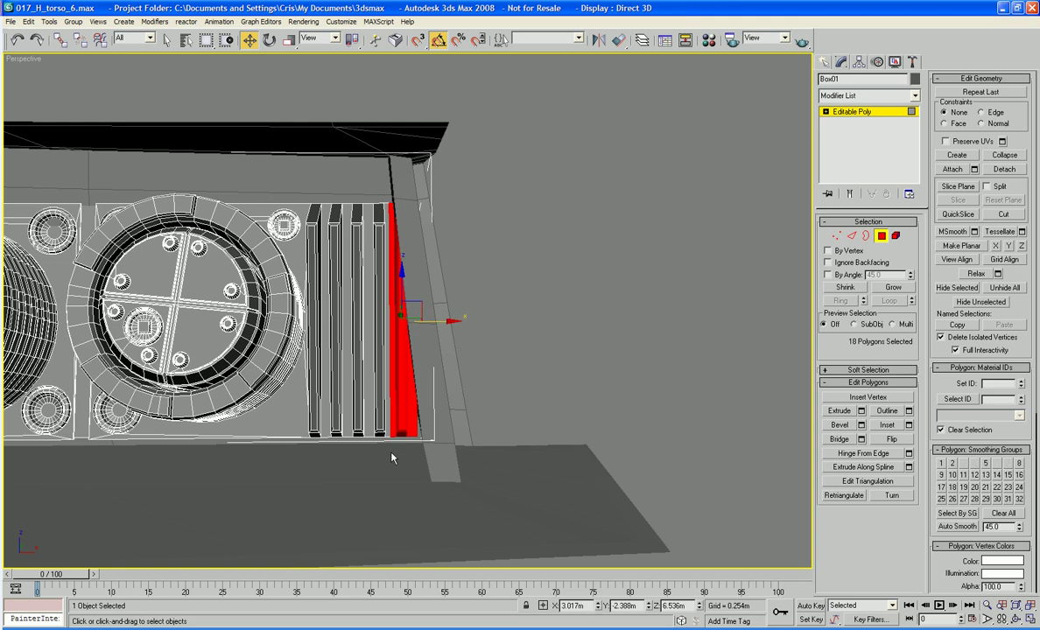
key("Delete")
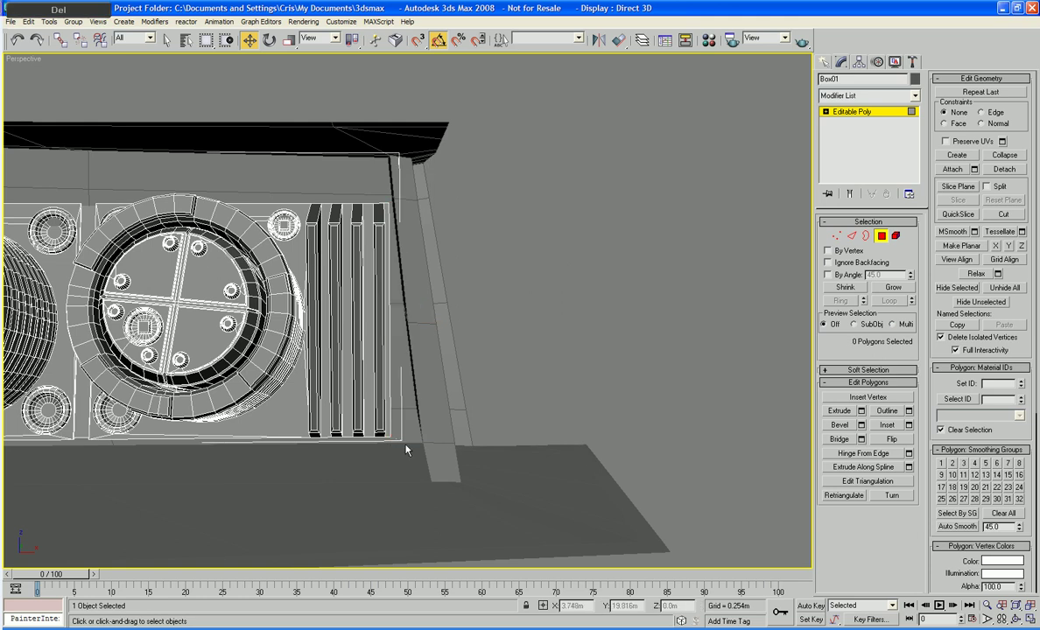
Bridge the upper and lower open edges at the block's trimmed end to close its side
key("F3")
mouse_move(438, 334)
middle_mouse_down("alt")
mouse_move(569, 359)
mouse_move(536, 410)
mouse_move(643, 243)
mouse_move(617, 243)
mouse_move(625, 289)
middle_mouse_up("alt")
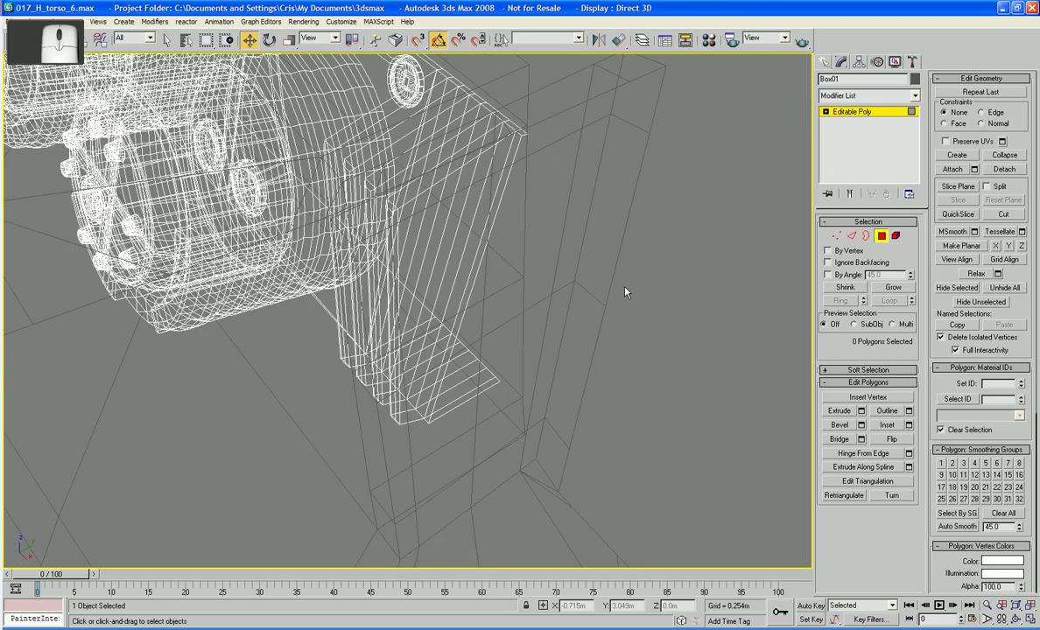
key("2")
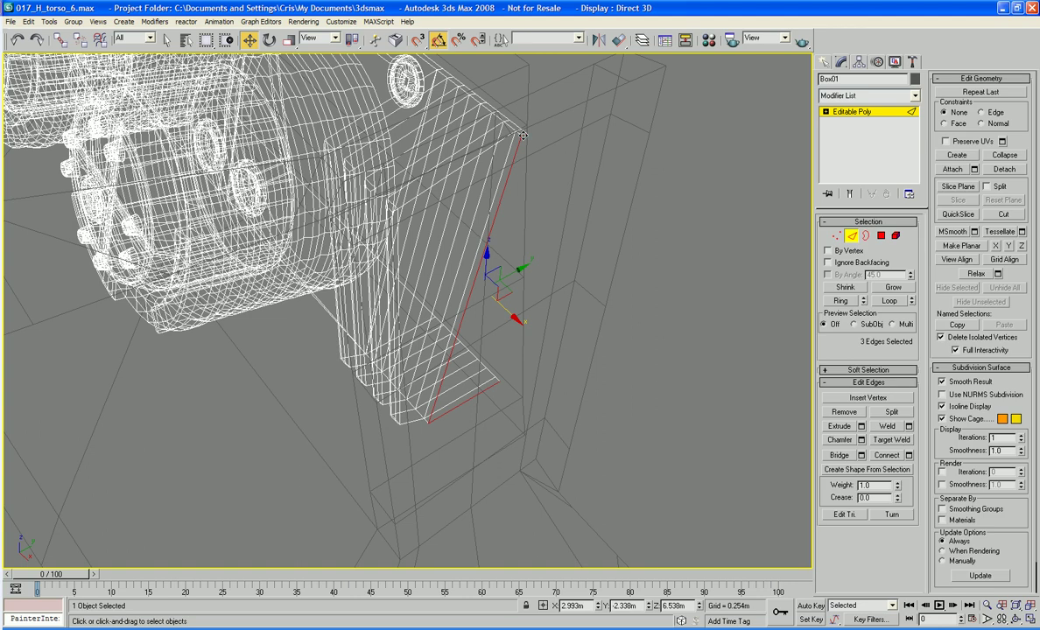
left_click(486, 125)
scroll(526, 173, "up", 2)
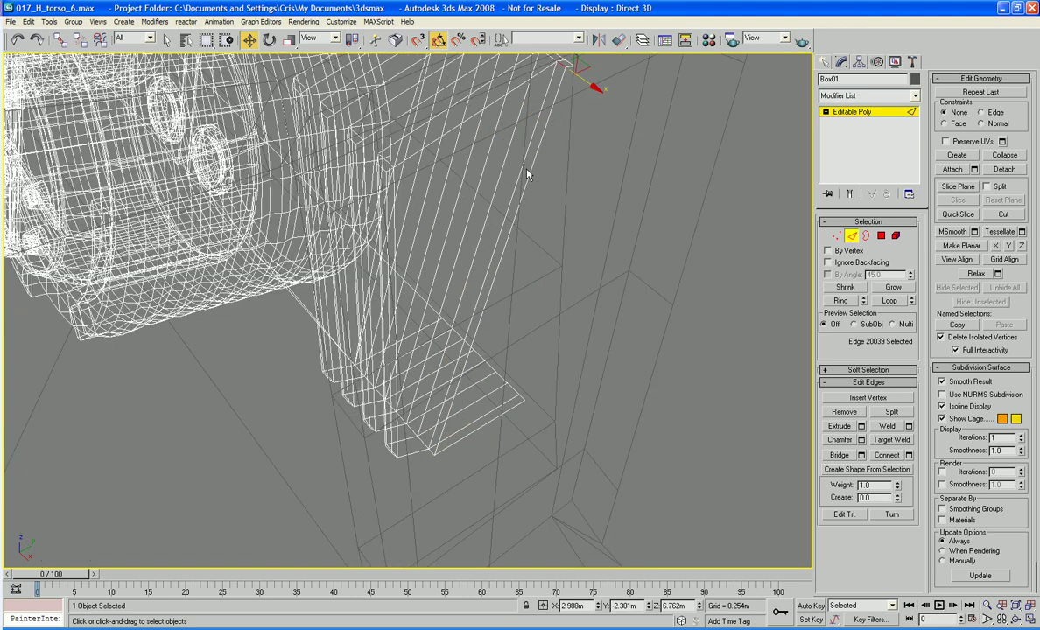
middle_click_drag(526, 173, 475, 226, "alt")
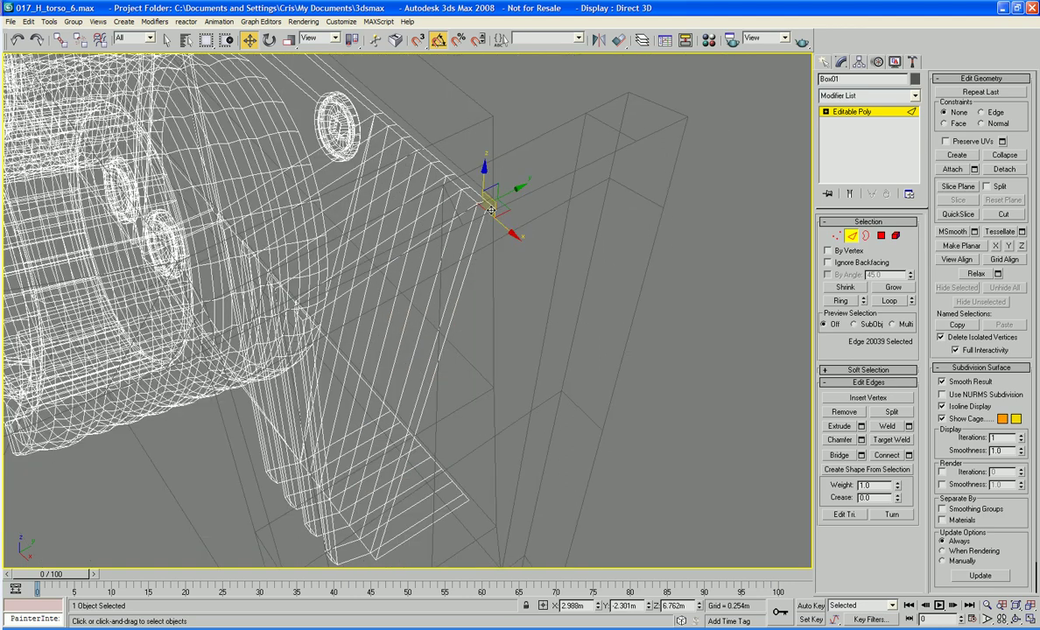
left_click(491, 210)
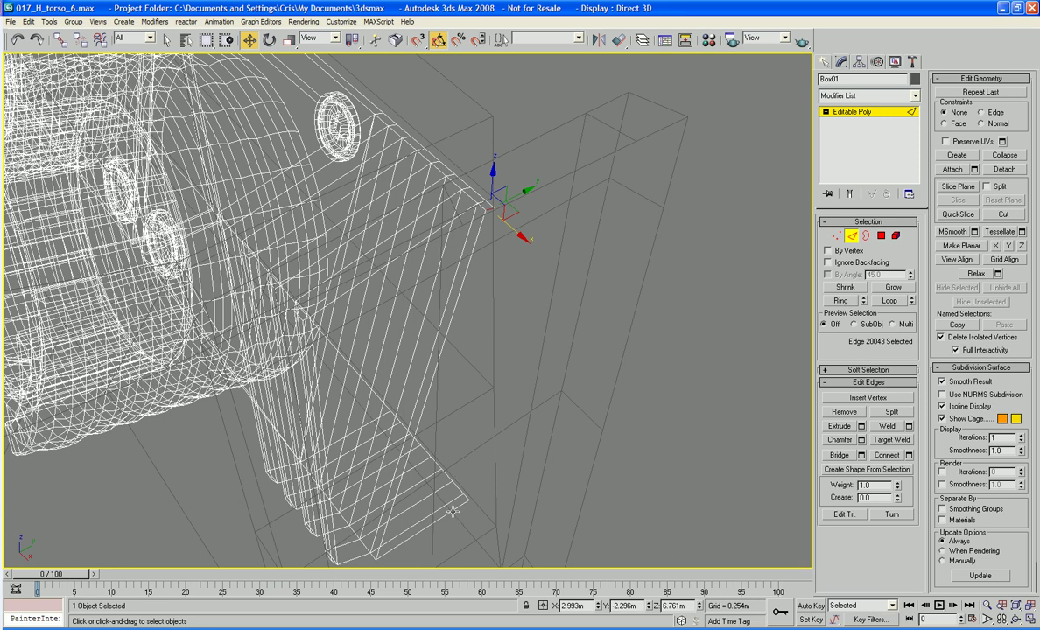
left_click(422, 484, "ctrl")
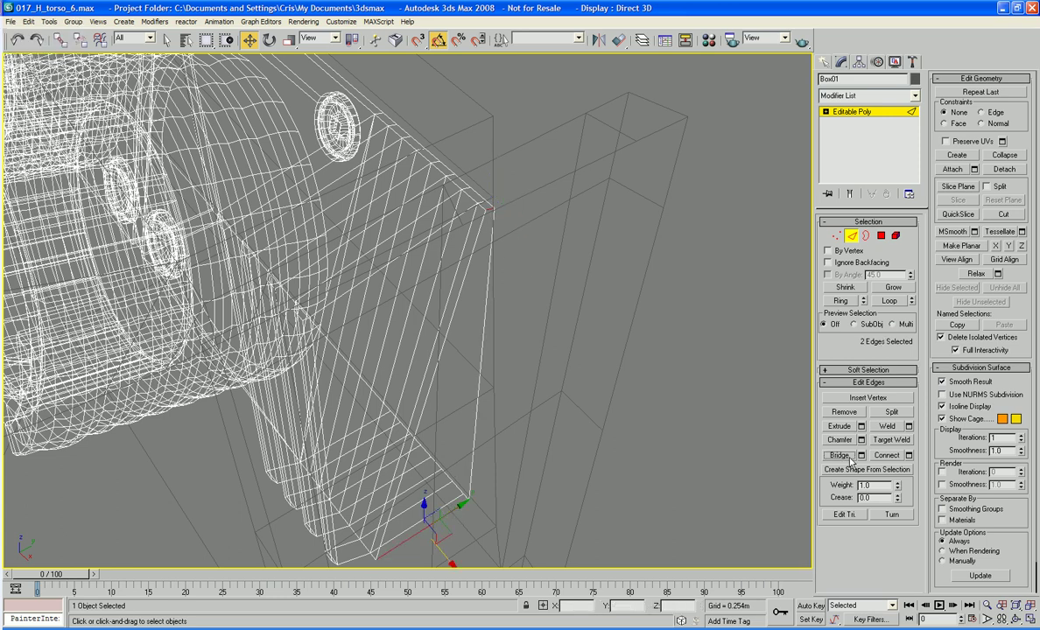
middle_click_drag(566, 405, 625, 391)
scroll(624, 367, "down", 6)
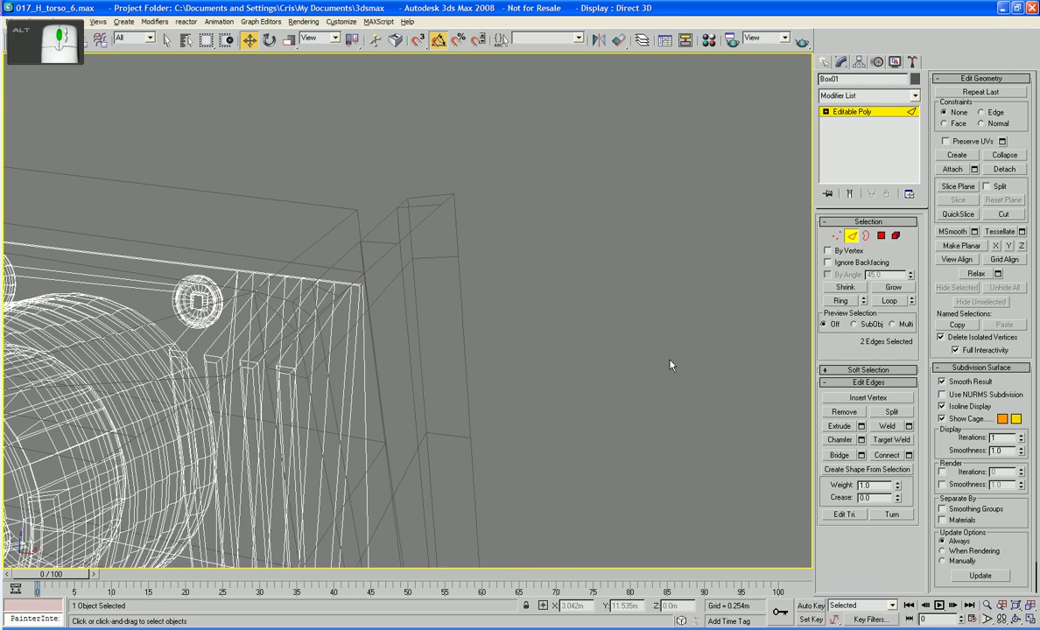
Attach the double-cylinder block to the SIDE_COMPARTMENT_01 torso shell
middle_click_drag(601, 336, 592, 417)
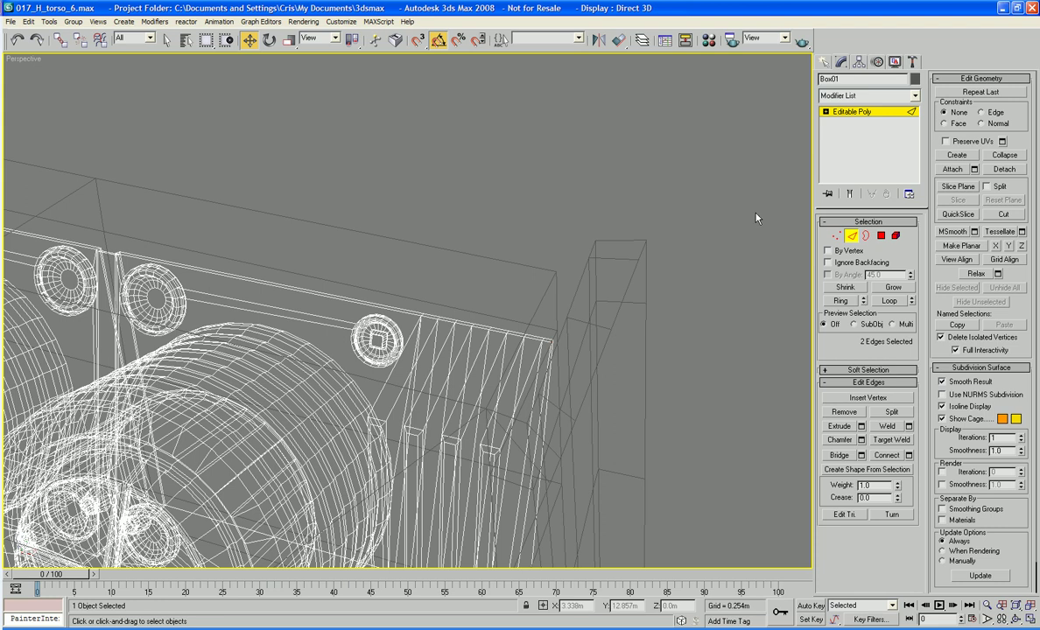
left_click(848, 236)
left_click(594, 274)
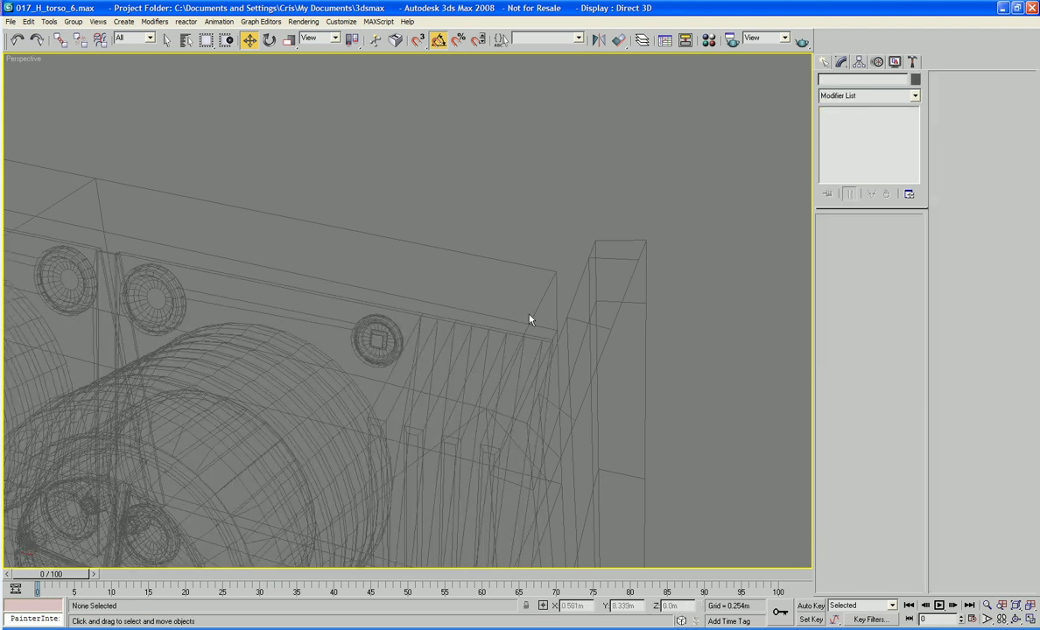
left_click(555, 310)
middle_click_drag(555, 308, 725, 222, "alt")
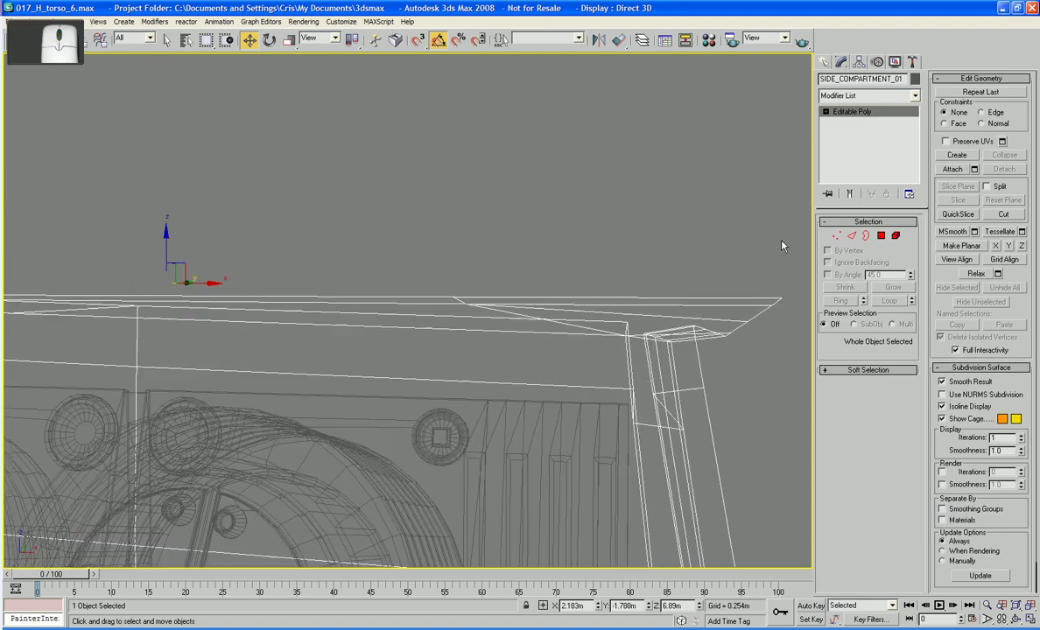
left_click(953, 169)
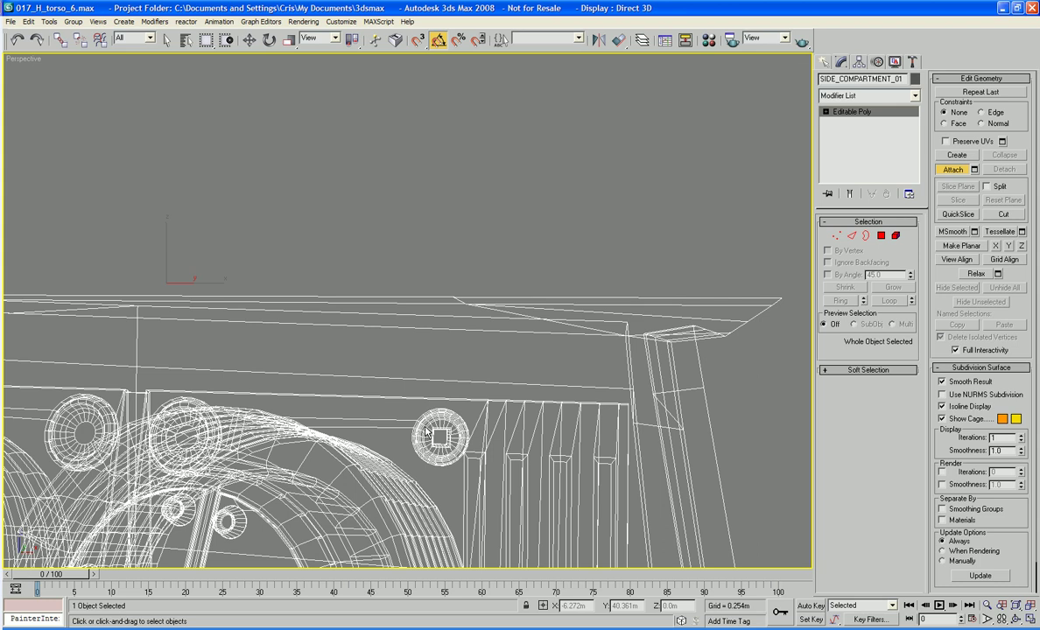
Delete the torso shell's eight back-wall polygons behind the cylinders and fins of the attached block
key("F3")
mouse_move(427, 432)
middle_mouse_down("alt")
mouse_move(492, 487)
mouse_move(510, 489)
mouse_move(509, 399)
middle_mouse_up("alt")
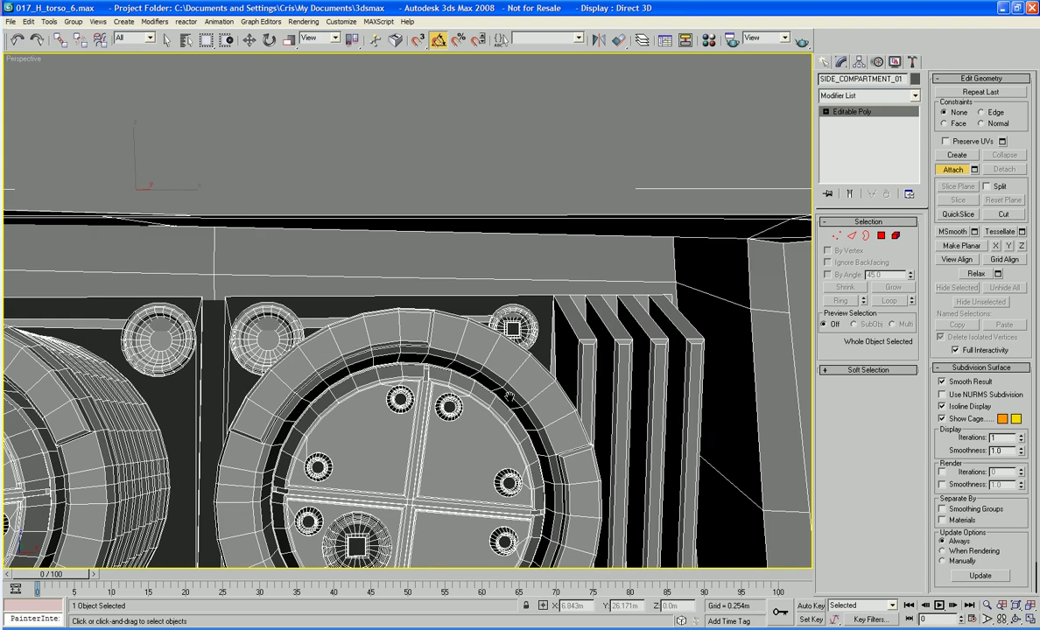
key("4")
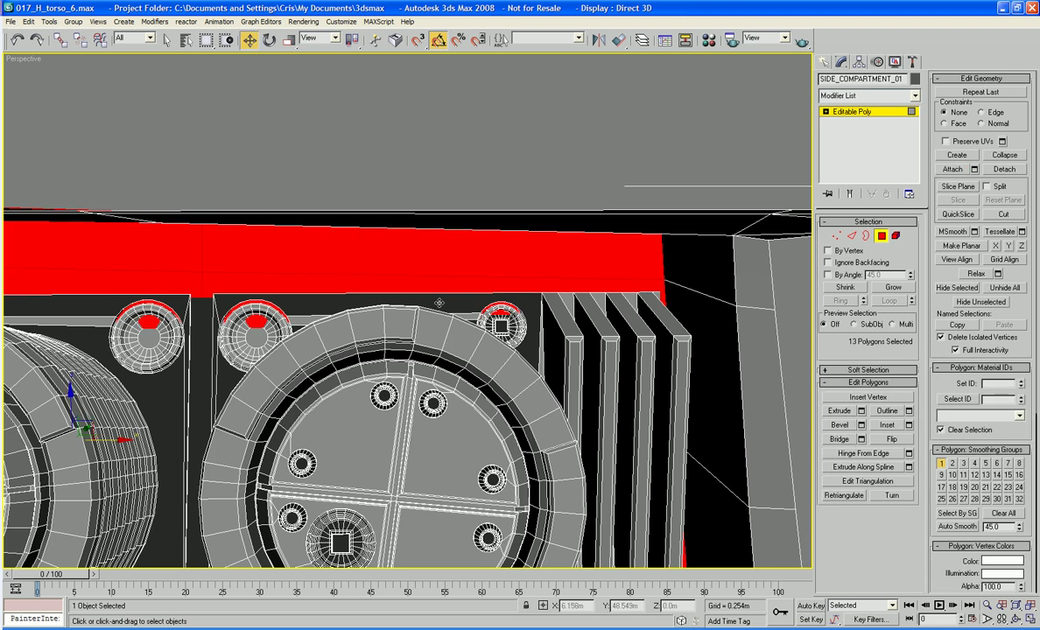
left_click(408, 263)
middle_click_drag(140, 265, 386, 265)
left_click(186, 290, "ctrl")
mouse_move(186, 290)
middle_mouse_down()
mouse_move(182, 219)
mouse_move(180, 349)
middle_mouse_up()
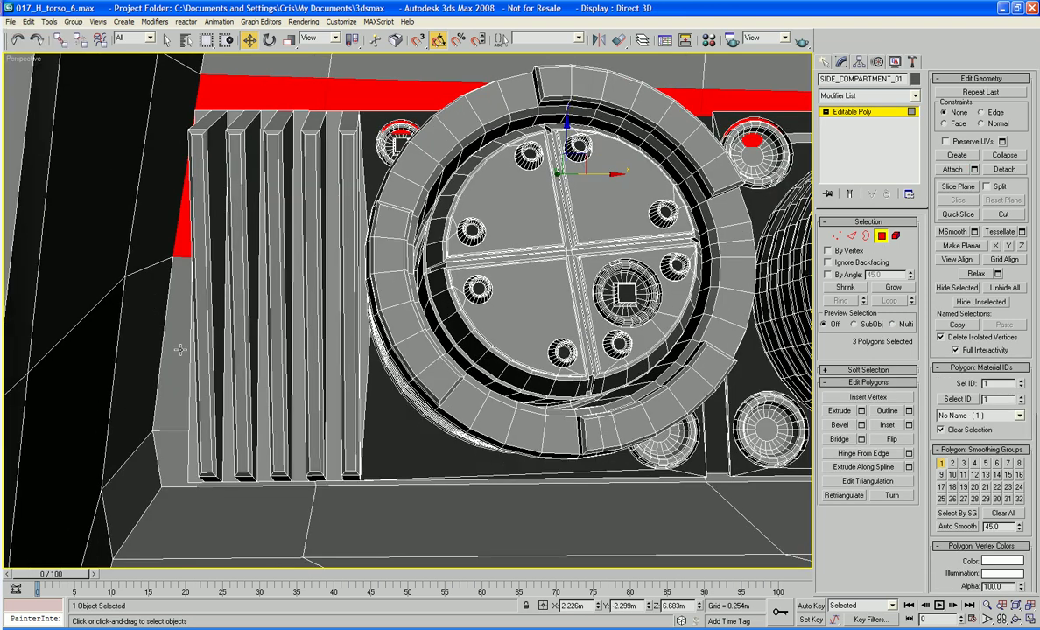
left_click(179, 349, "ctrl")
left_click(168, 445, "ctrl")
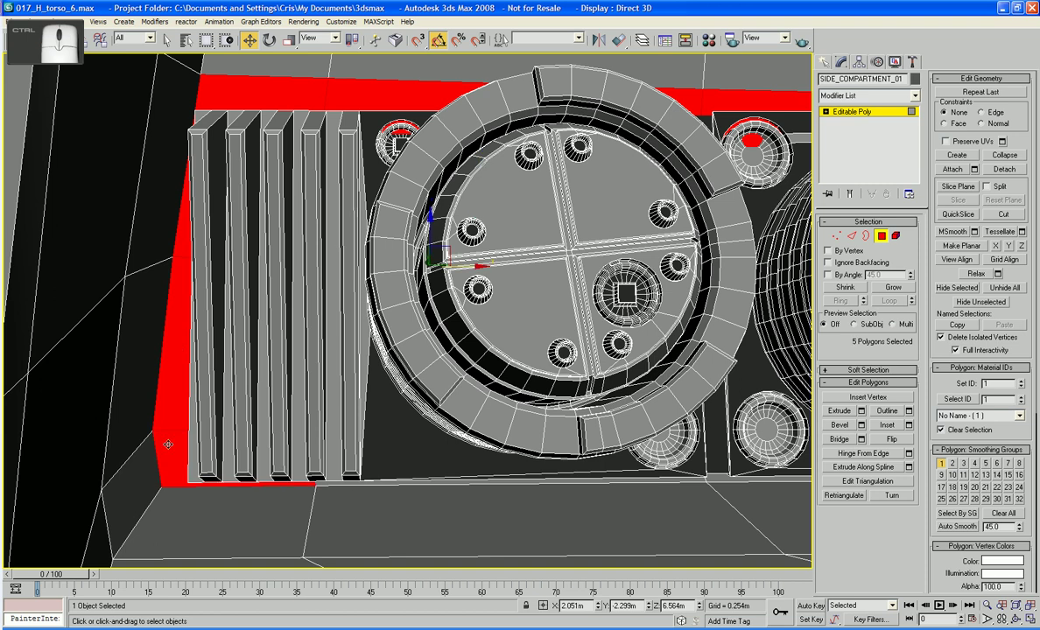
left_click(350, 480, "ctrl")
middle_click_drag(596, 486, 338, 463)
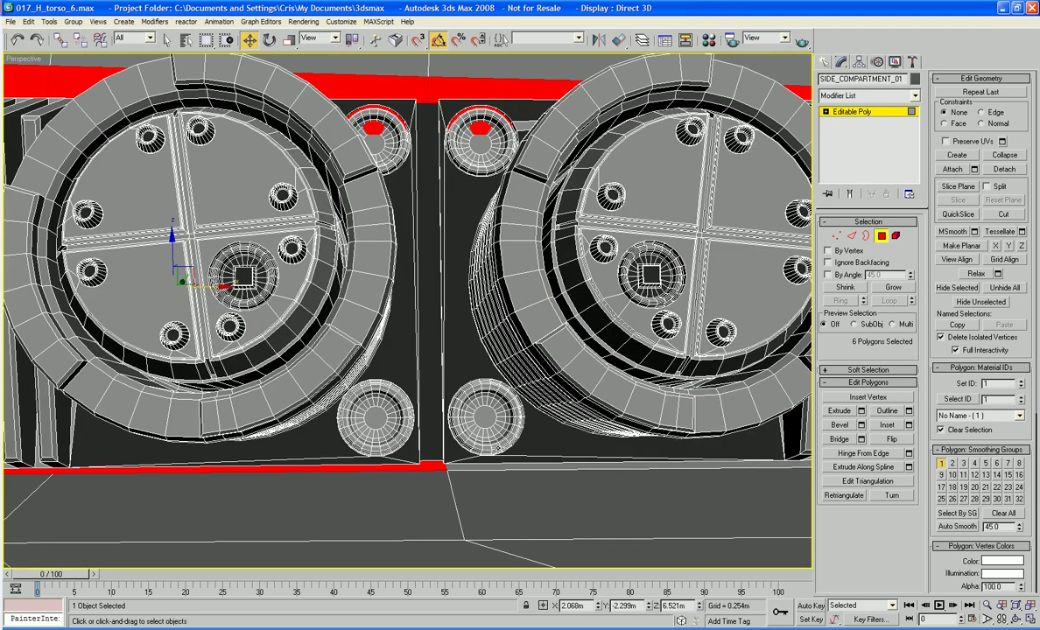
left_click(519, 433, "ctrl")
middle_click_drag(623, 430, 507, 456)
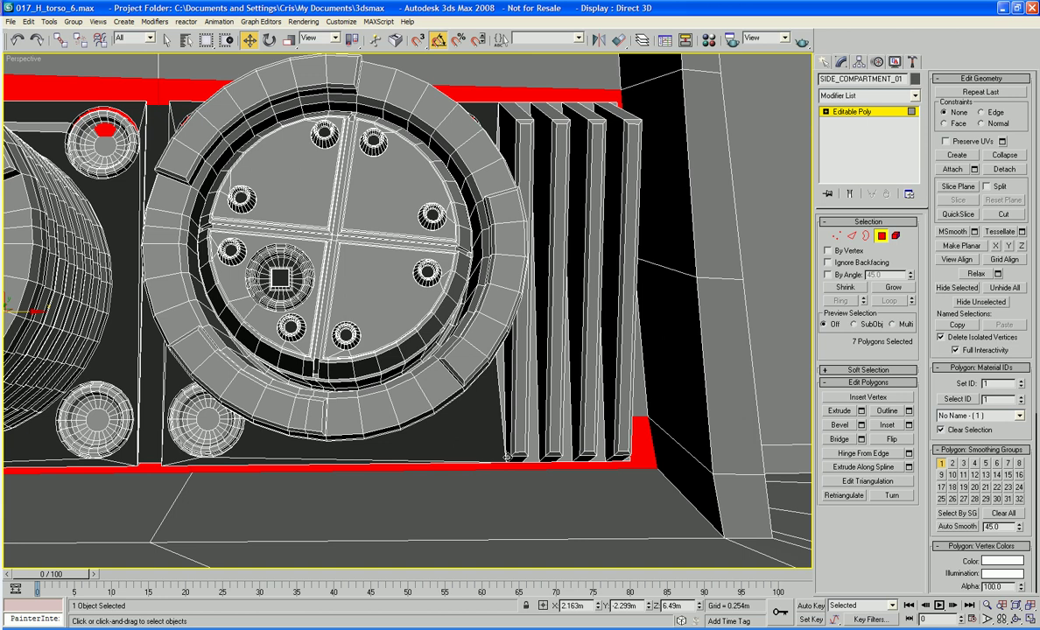
left_click(636, 379, "ctrl")
key("F3")
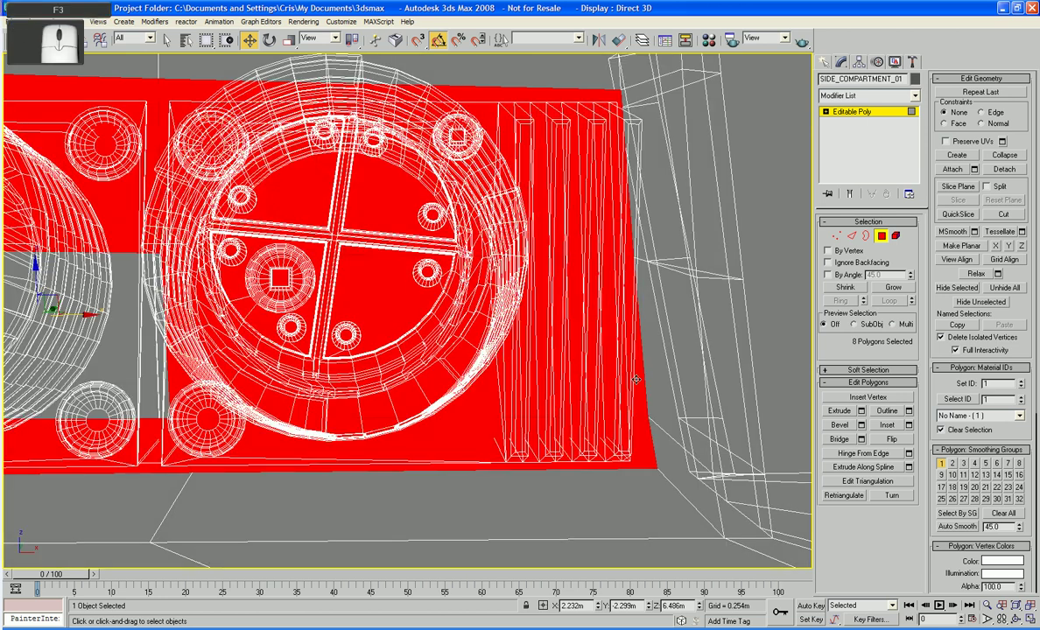
middle_click_drag(120, 306, 315, 411, "alt")
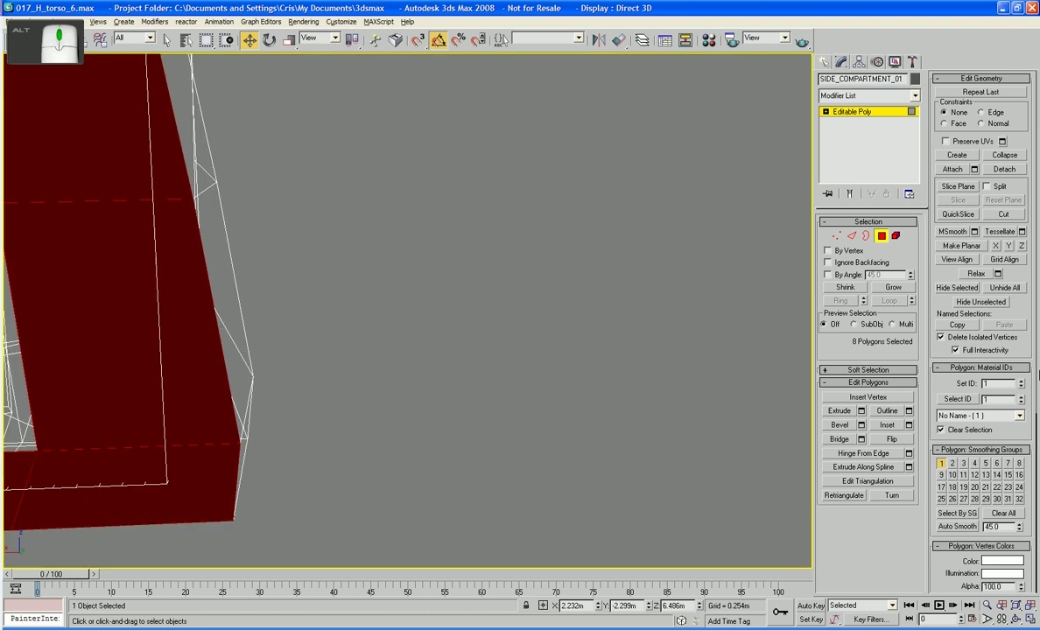
middle_click_drag(861, 331, 513, 441, "alt")
key("Delete")
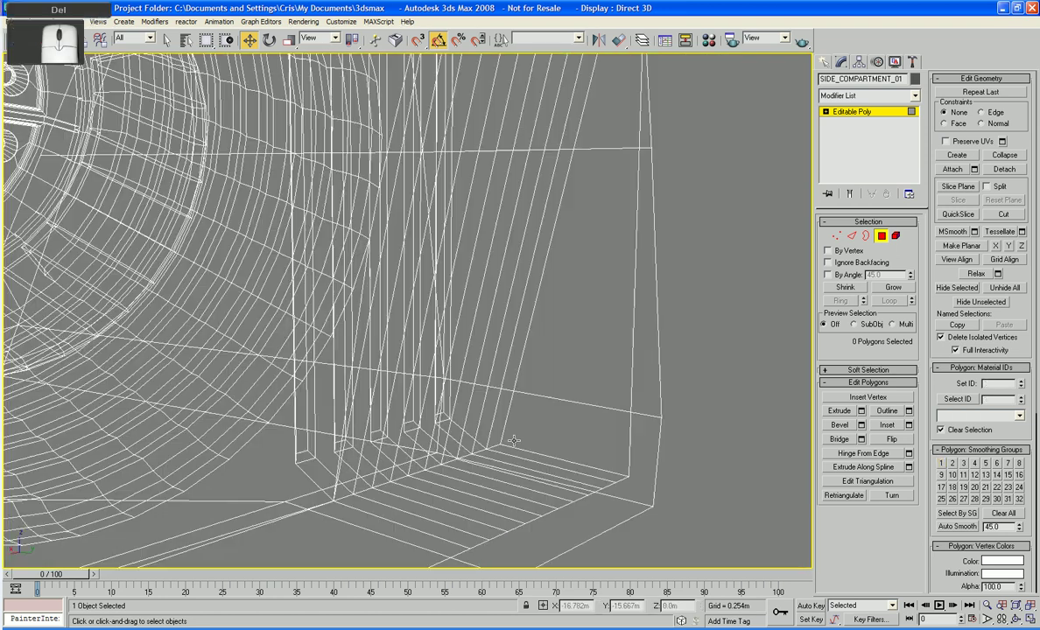
Bridge the block's two upper edges, one over each cylinder, to the matching open edges at the top of the torso recess
mouse_move(522, 401)
middle_mouse_down("alt")
mouse_move(505, 406)
mouse_move(622, 405)
mouse_move(441, 530)
mouse_move(495, 530)
mouse_move(413, 553)
middle_mouse_up("alt")
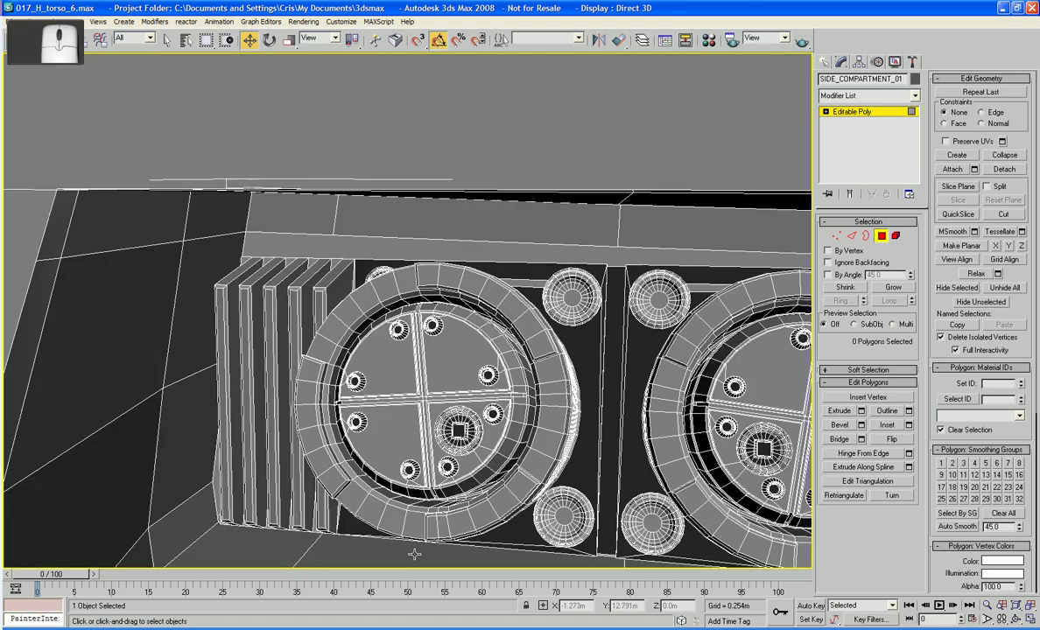
scroll(578, 254, "up", 5)
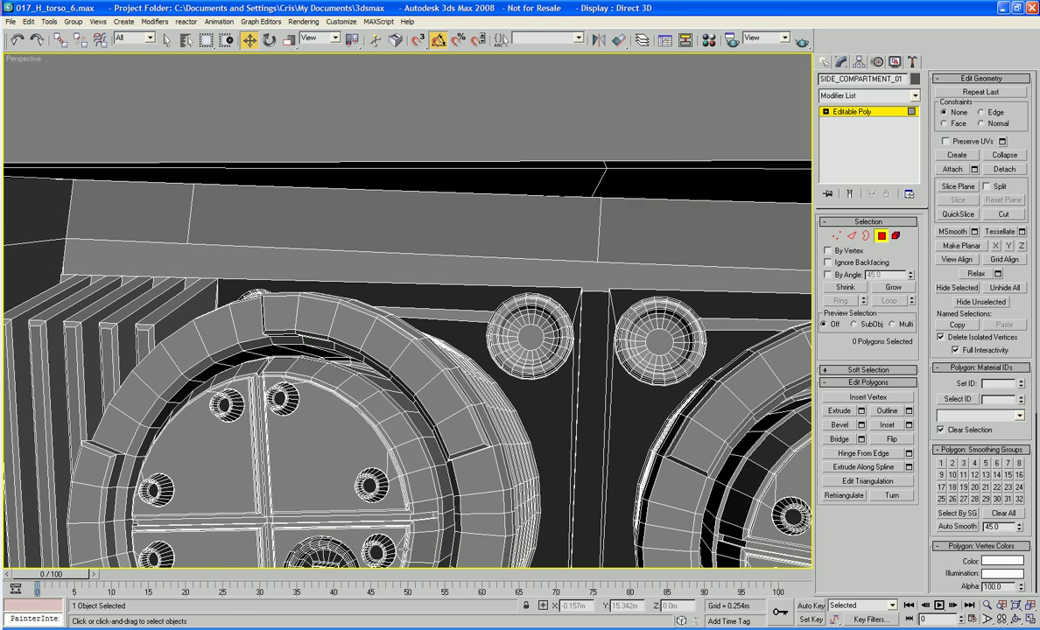
left_click(852, 235)
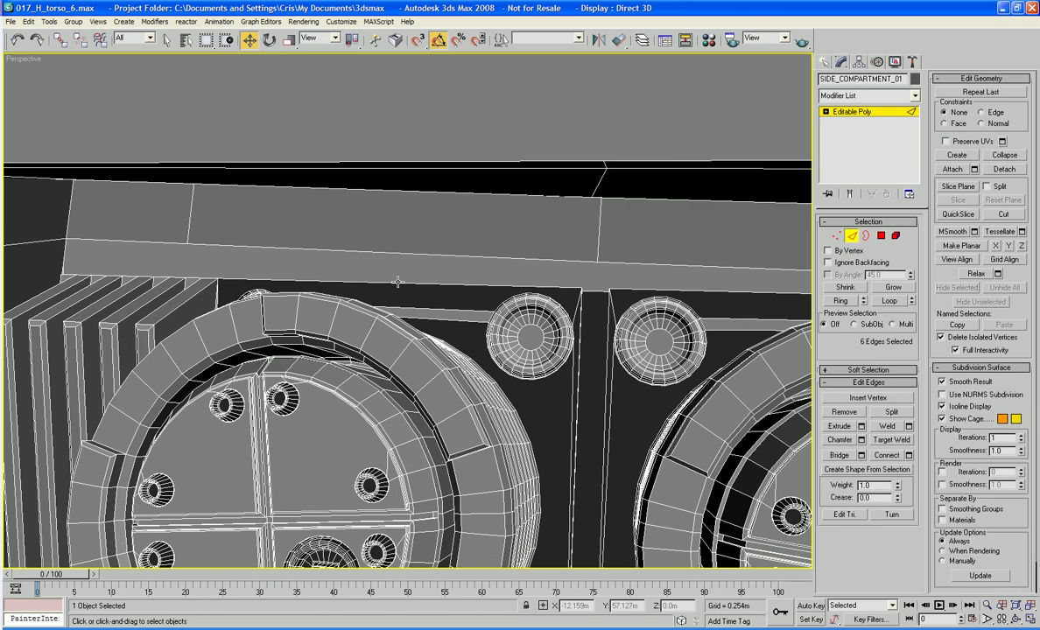
middle_click_drag(398, 281, 339, 264, "alt")
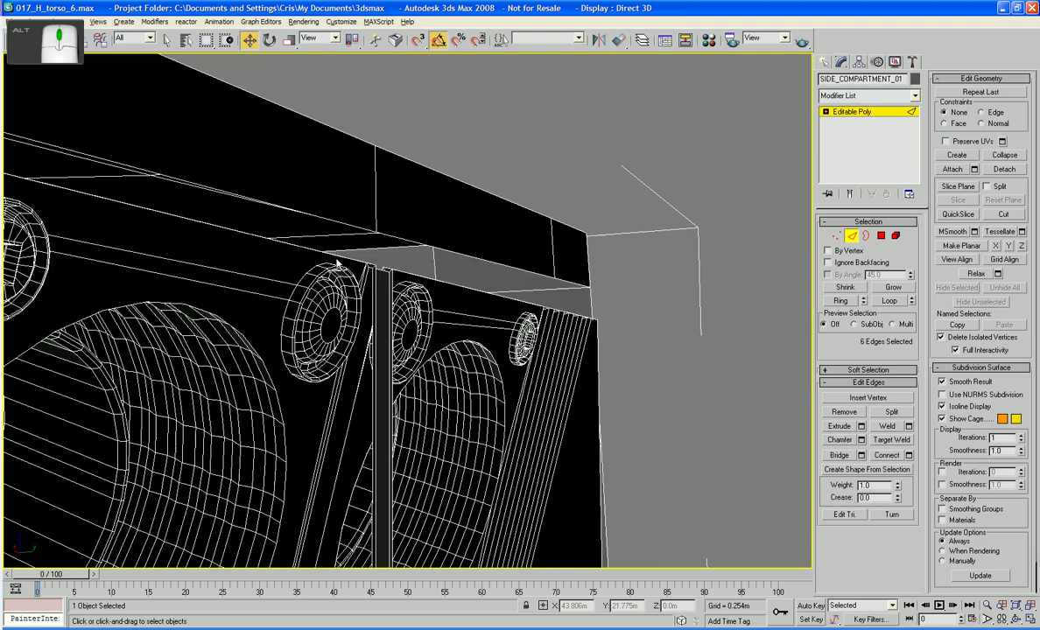
left_click(455, 278)
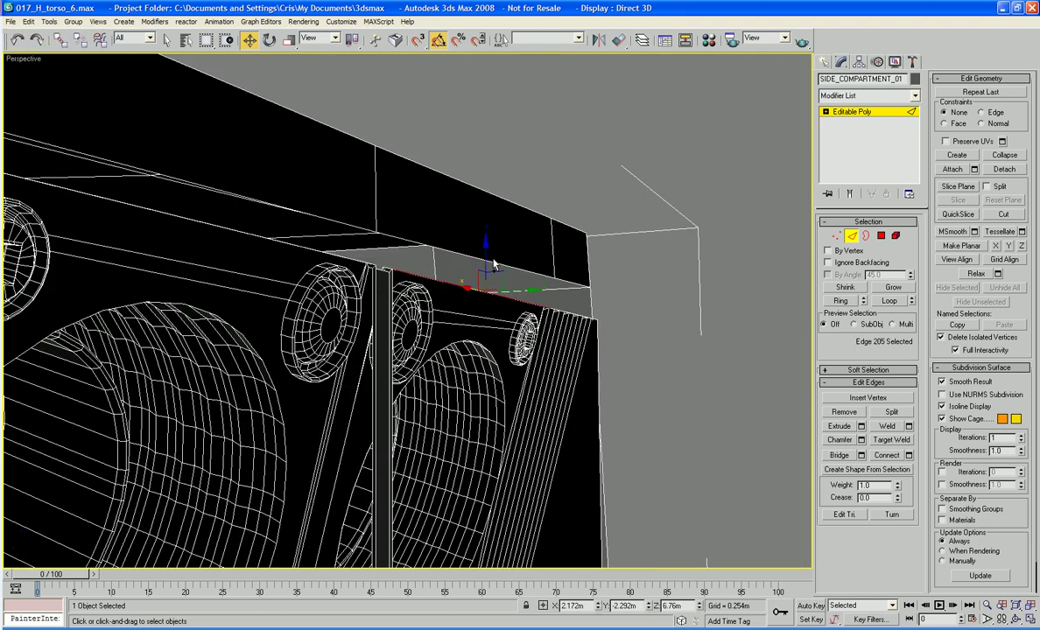
left_click(446, 249, "ctrl")
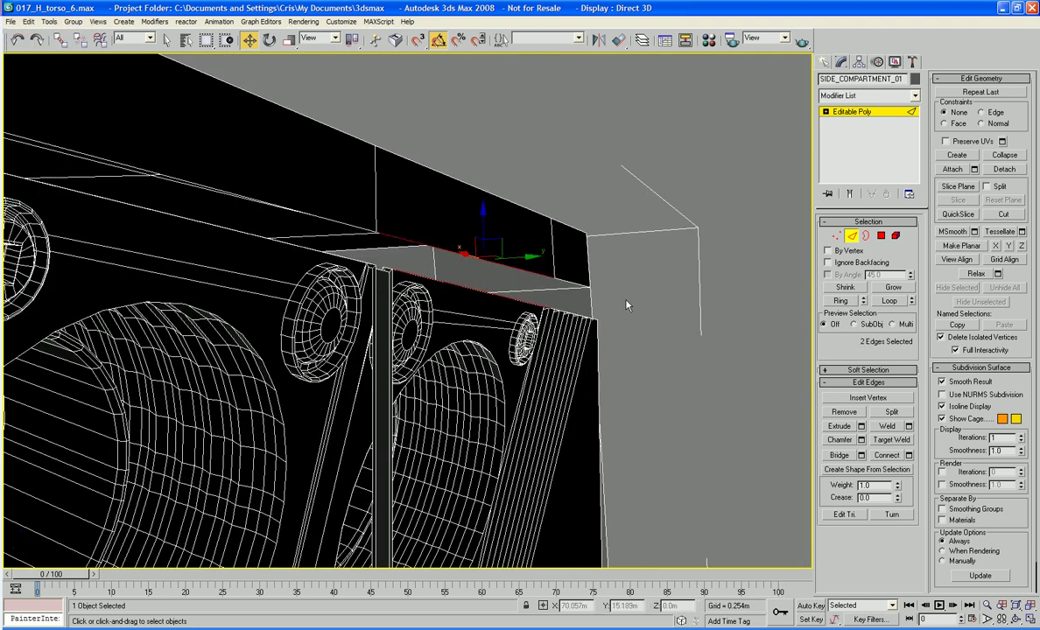
left_click(831, 456)
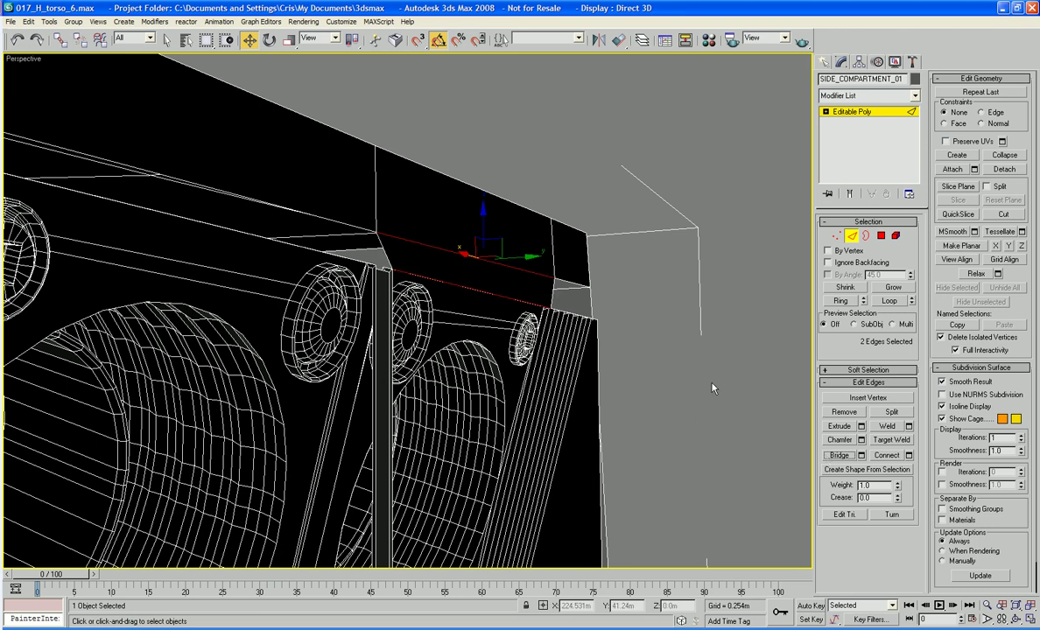
middle_click_drag(478, 331, 466, 205, "alt")
left_click(505, 248)
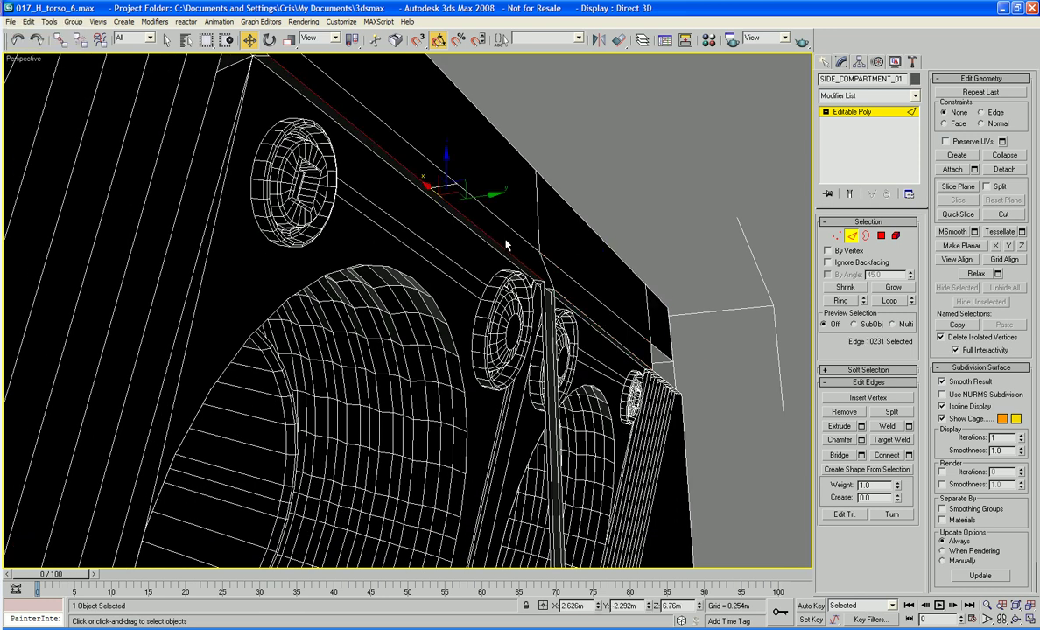
left_click(537, 252, "ctrl")
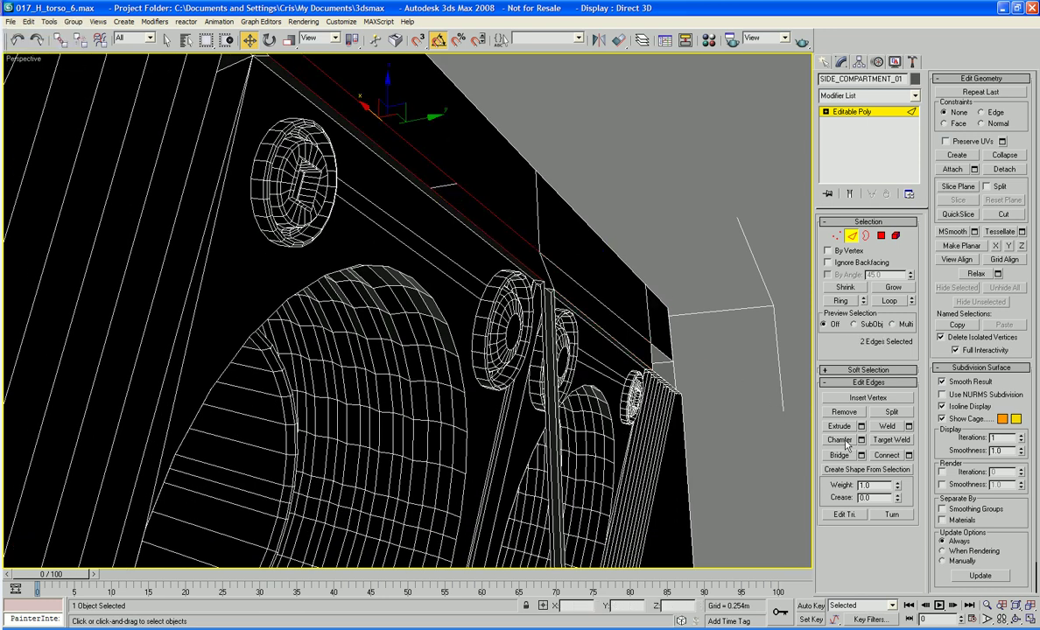
middle_click_drag(520, 352, 512, 334)
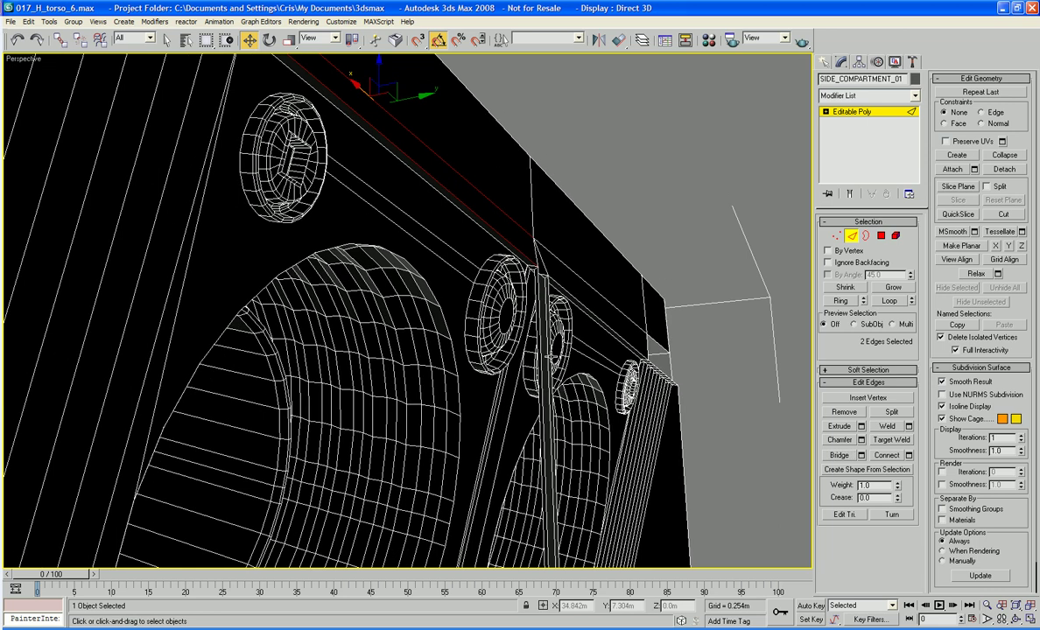
Cap the small triangular hole above the divider between the two cylinders
left_click(552, 388)
left_click(541, 375, "ctrl")
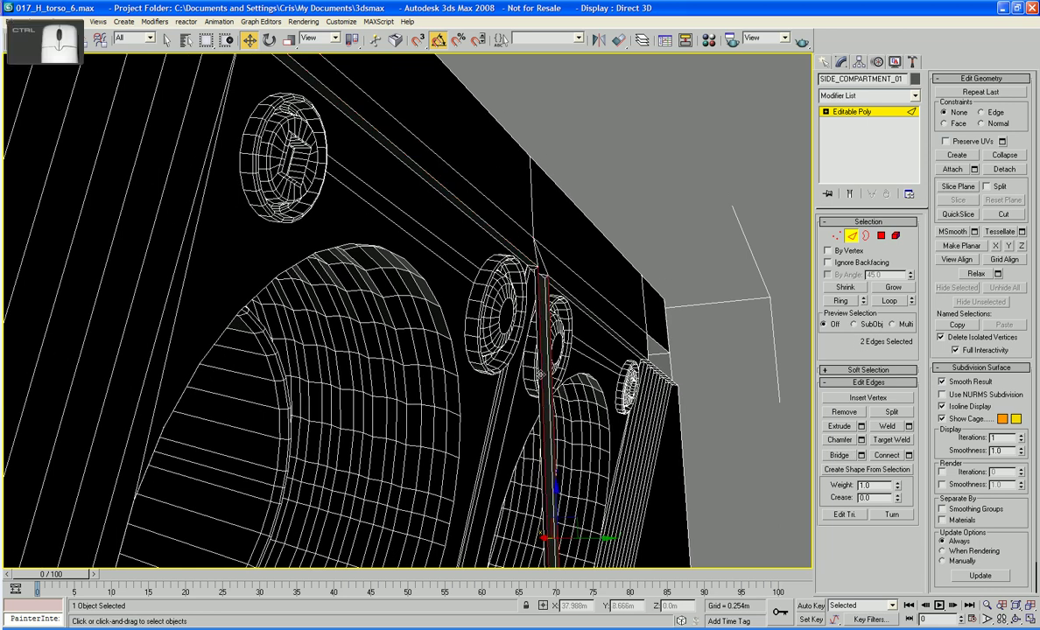
middle_click_drag(751, 495, 532, 318, "alt")
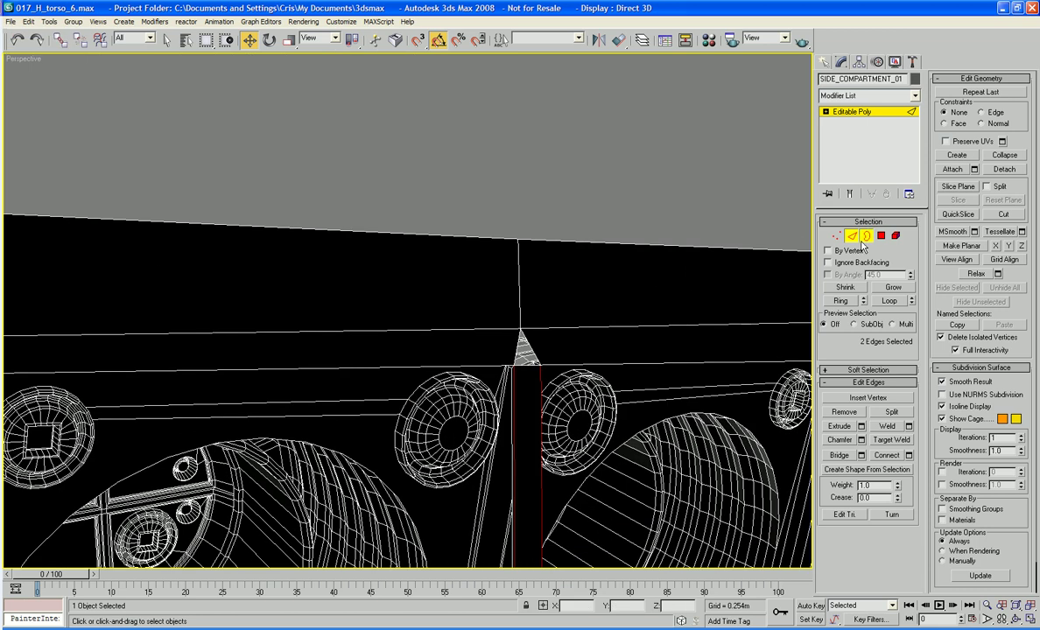
key("3")
left_click(529, 348)
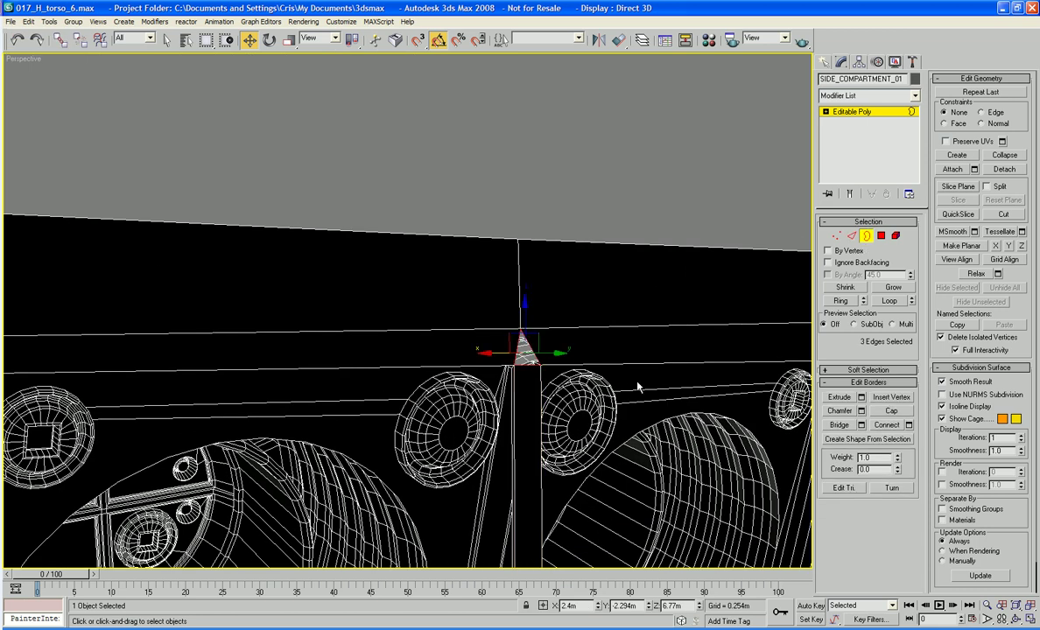
left_click(878, 412)
Cap the remaining open border around the block's ends and lower side where it meets the torso recess
middle_click_drag(434, 419, 474, 279)
scroll(447, 385, "down", 5)
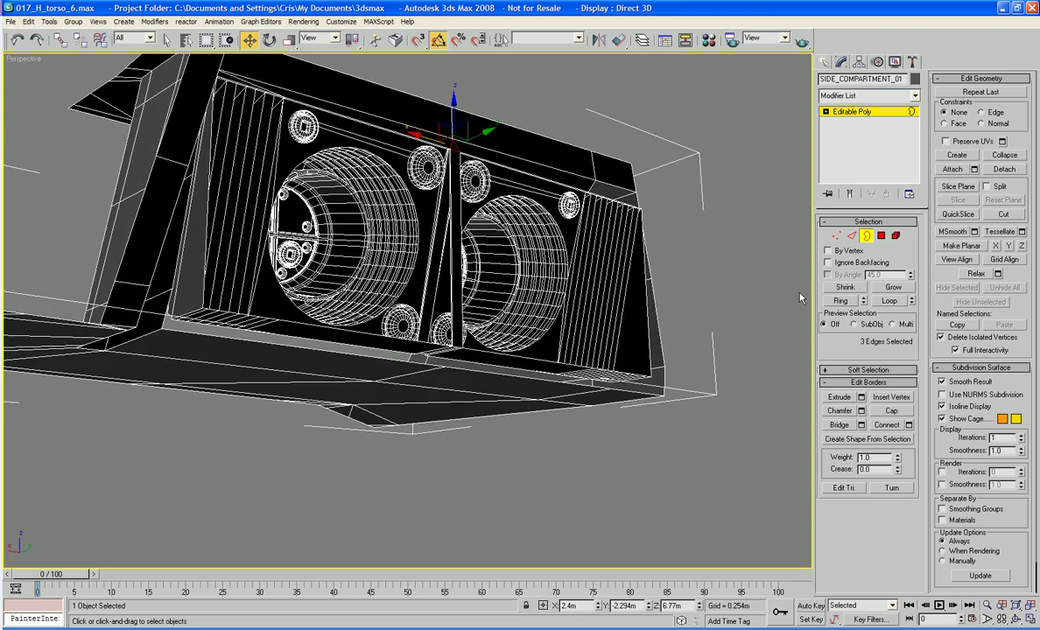
left_click(648, 340)
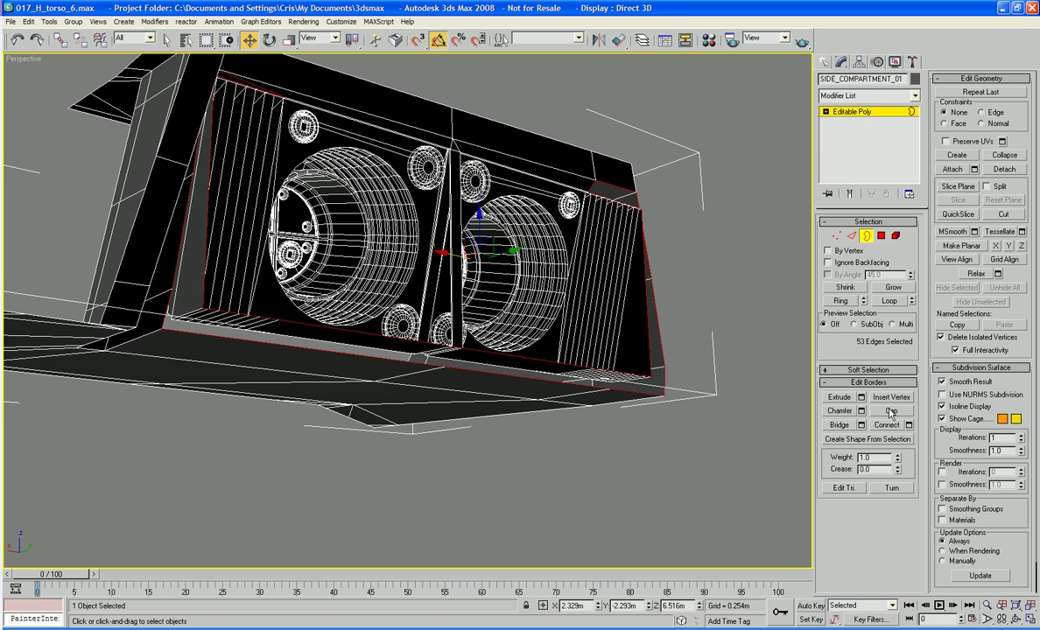
left_click(891, 411)
middle_click_drag(658, 268, 455, 309, "alt")
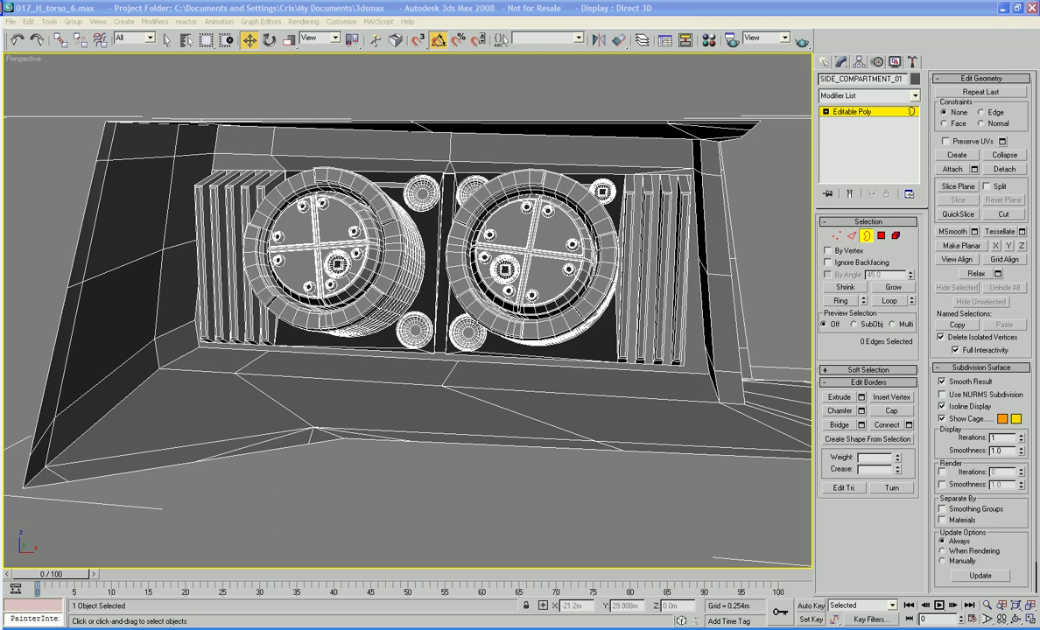
Try to shift the four inner polygons of the recess's side wall beside the fins outward along X
middle_click_drag(619, 306, 381, 333, "alt")
scroll(550, 318, "up", 3)
scroll(471, 333, "down", 3)
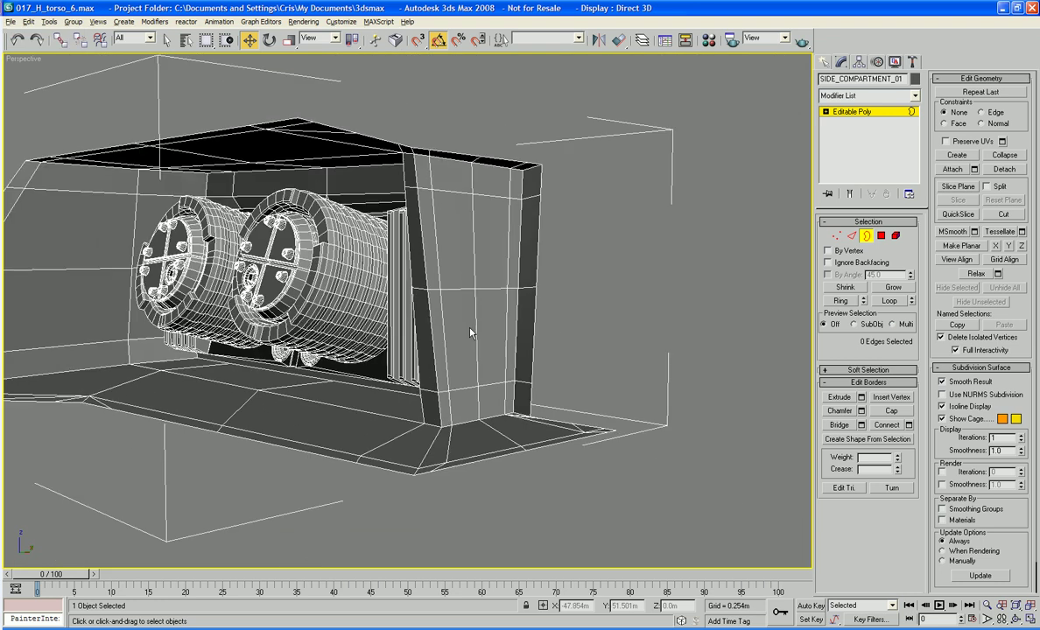
middle_click_drag(470, 328, 709, 244, "alt")
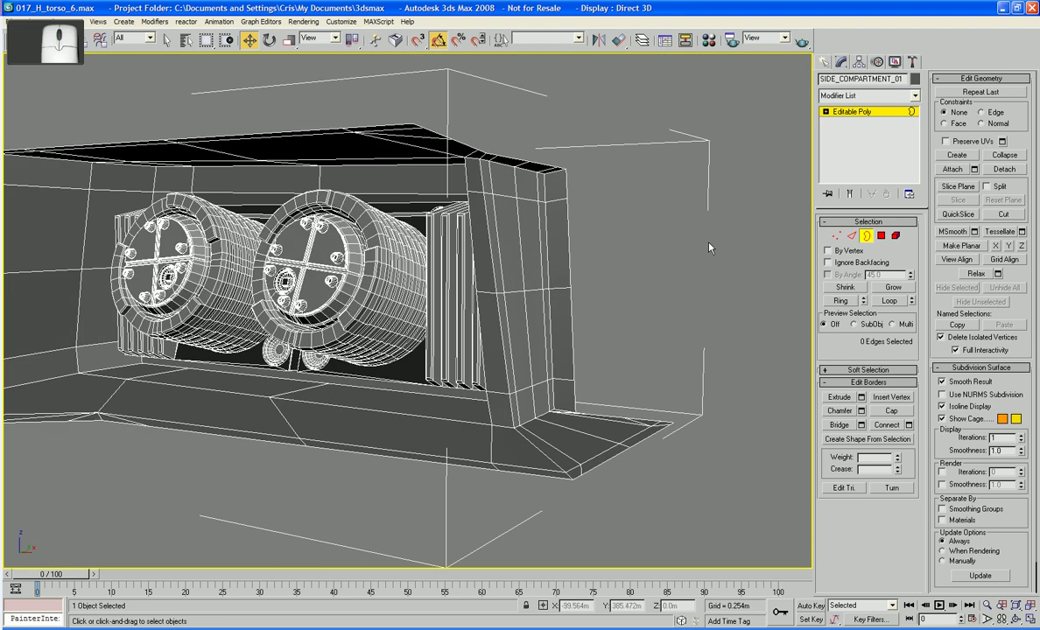
key("4")
middle_click_drag(445, 204, 491, 177, "alt")
left_click(534, 181)
left_click(533, 210, "ctrl")
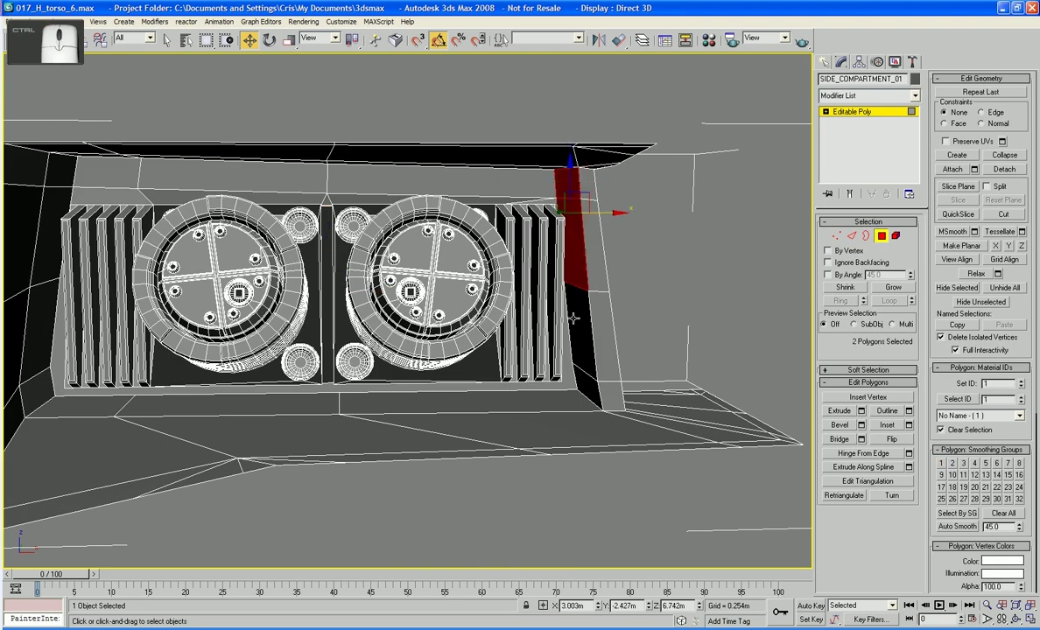
left_click(572, 319, "ctrl")
left_click(581, 396, "ctrl")
left_click(487, 405, "ctrl")
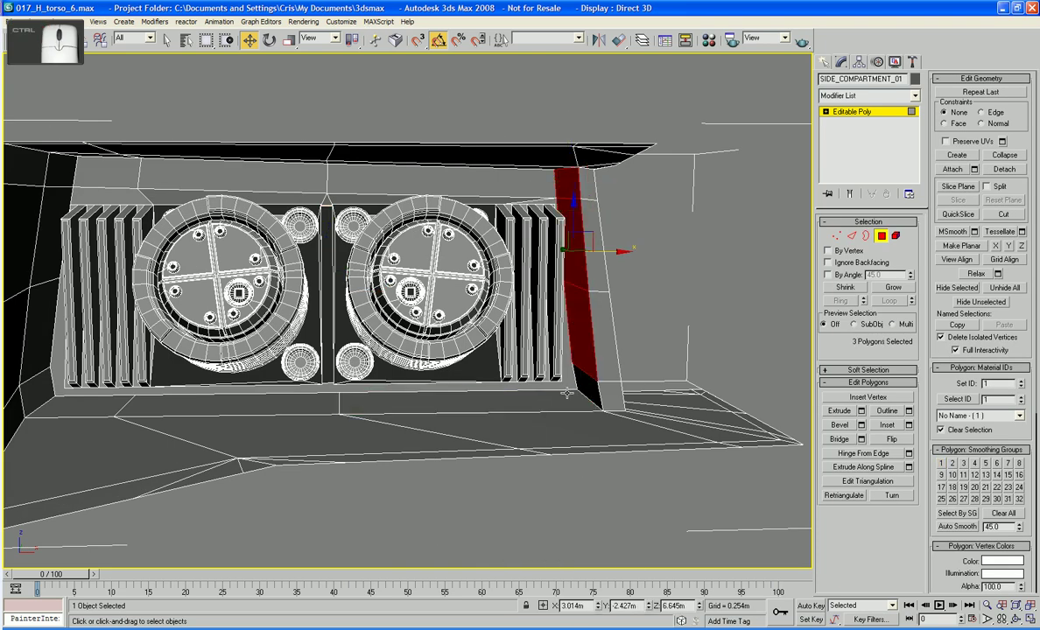
left_click(592, 388, "ctrl")
left_click_drag(618, 285, 641, 283)
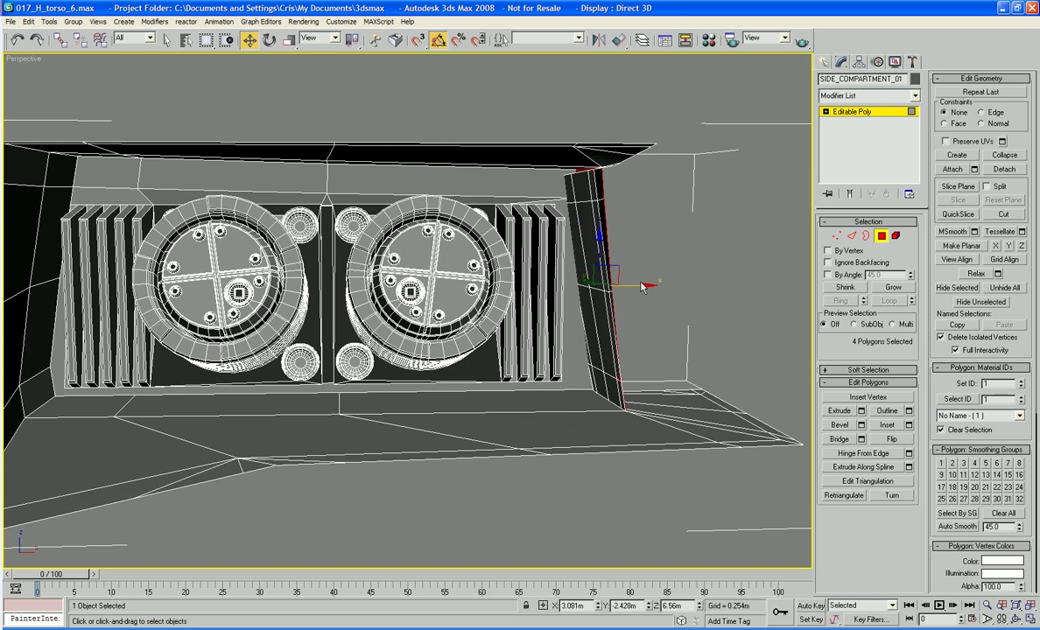
Undo the side-wall shift and try smaller outward moves of the same four polygons along X
mouse_move(596, 262)
middle_mouse_down("alt")
mouse_move(536, 258)
mouse_move(589, 292)
mouse_move(571, 295)
mouse_move(592, 293)
middle_mouse_up("alt")
scroll(561, 294, "up", 5)
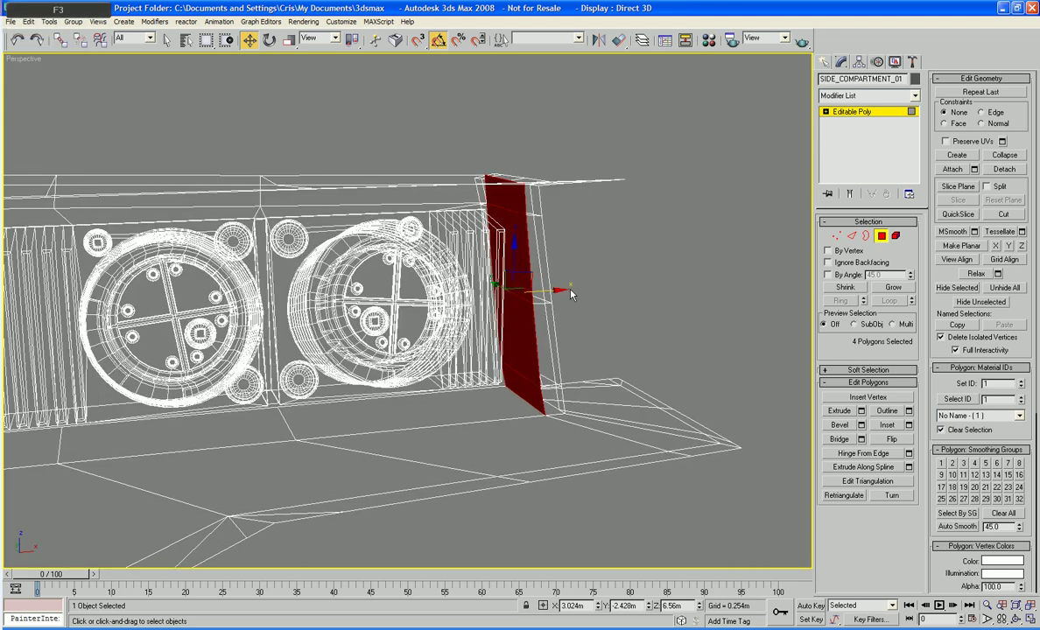
mouse_move(498, 316)
middle_mouse_down("alt")
mouse_move(466, 315)
mouse_move(605, 317)
mouse_move(606, 303)
mouse_move(522, 298)
middle_mouse_up("alt")
key("F3")
mouse_move(522, 298)
left_mouse_down()
mouse_move(542, 298)
mouse_move(532, 296)
left_mouse_up()
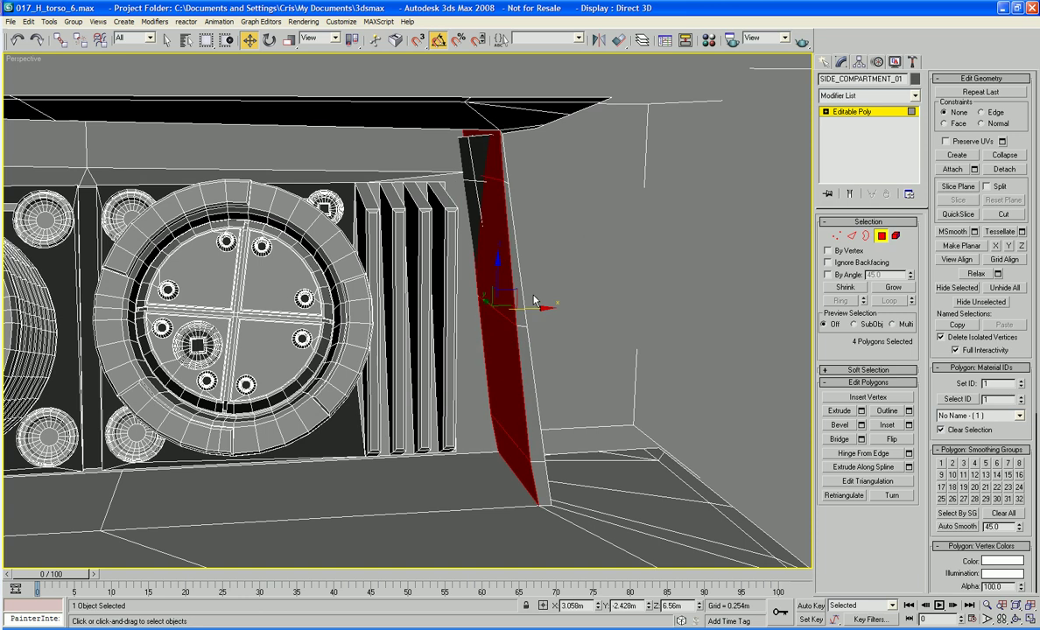
key("ctrl+z")
key("ctrl+z")
middle_click_drag(576, 301, 524, 317, "alt")
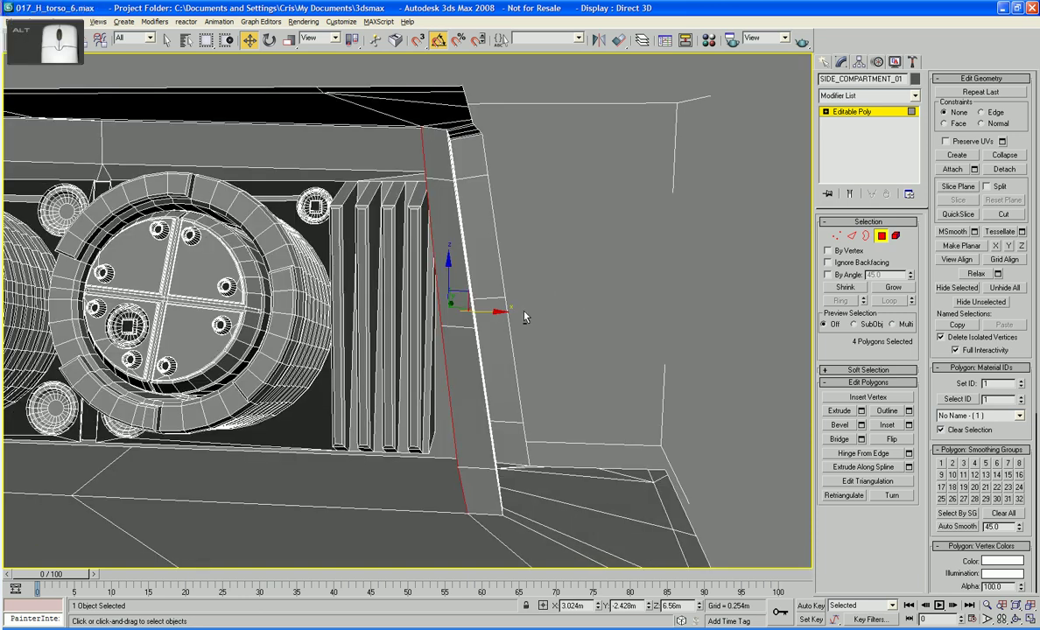
left_click_drag(488, 312, 509, 314)
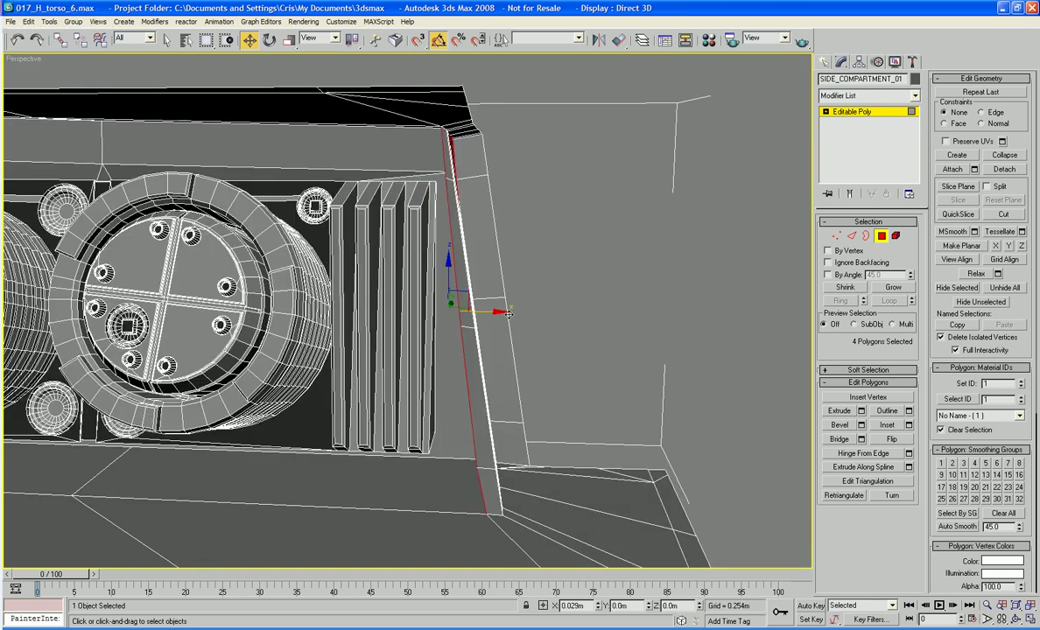
Move the outer side wall's centre vertex about 0.009 m along Y and adjust the vertex above it to straighten the vertical edge line
middle_click_drag(549, 317, 375, 294, "alt")
scroll(450, 345, "up", 3)
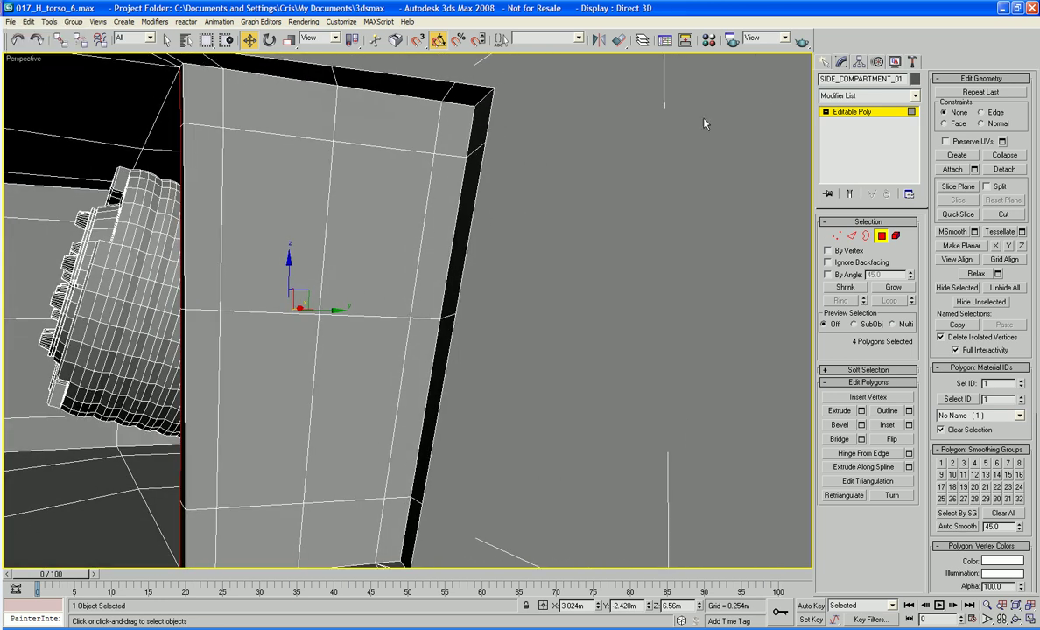
left_click(836, 237)
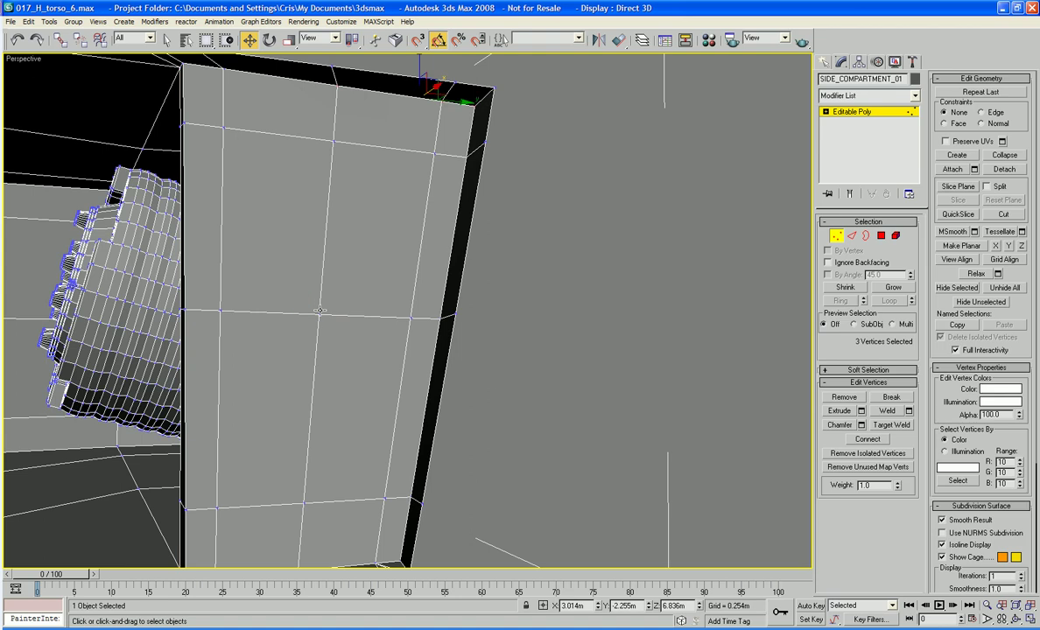
left_click(321, 312)
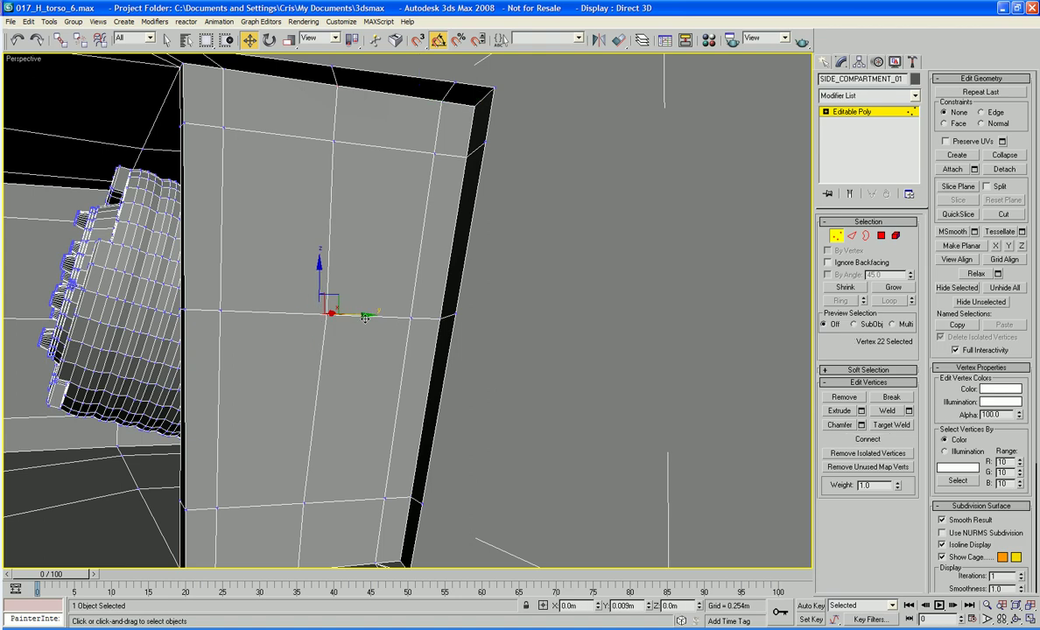
left_click_drag(358, 315, 367, 325)
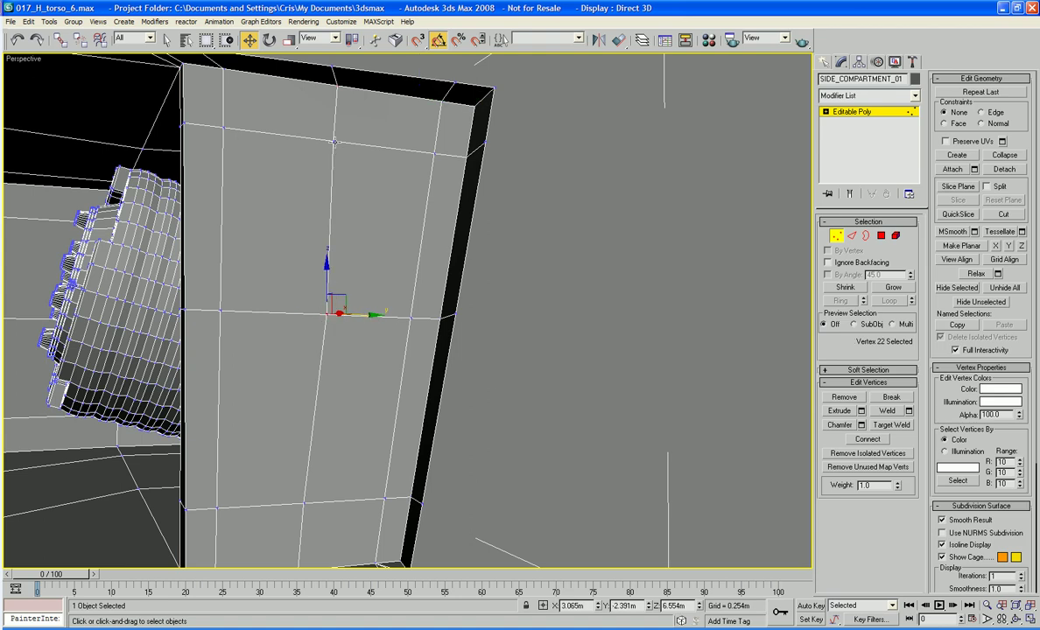
left_click(335, 141)
middle_click_drag(337, 145, 455, 175, "alt")
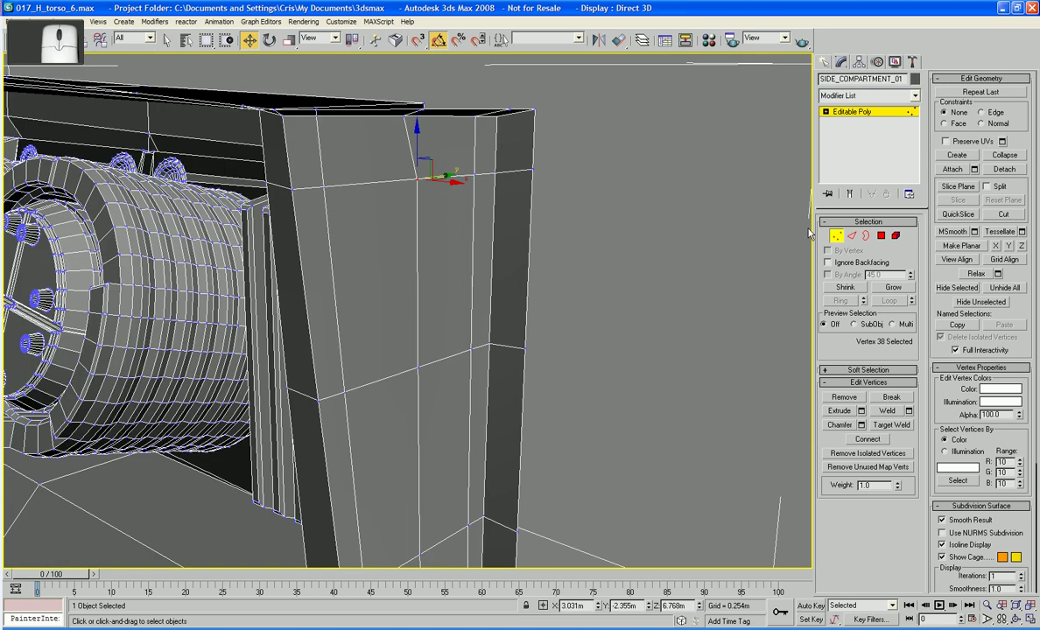
Connect the four vertical edges bounding the outer side wall's rear strip with 7 segments
left_click(852, 236)
left_click(420, 302)
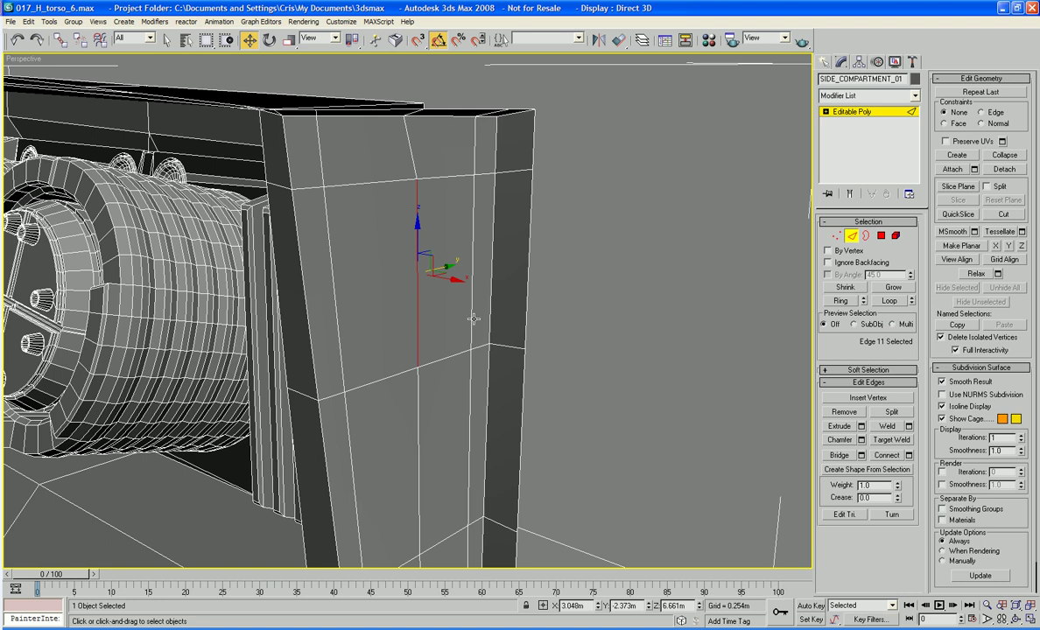
left_click(472, 307, "ctrl")
left_click(419, 438, "ctrl")
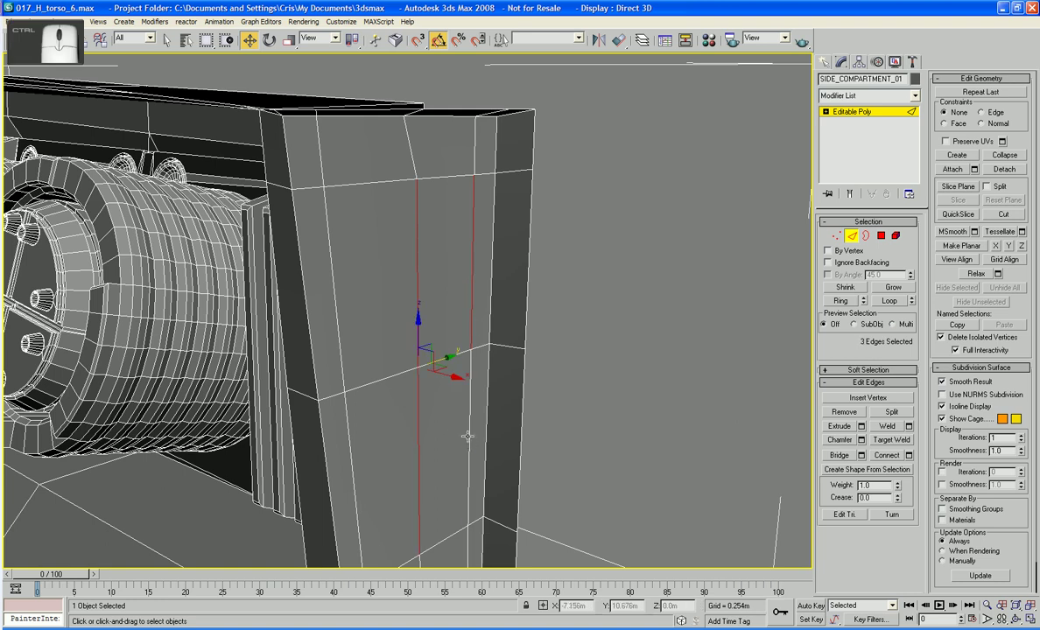
left_click(467, 436, "ctrl")
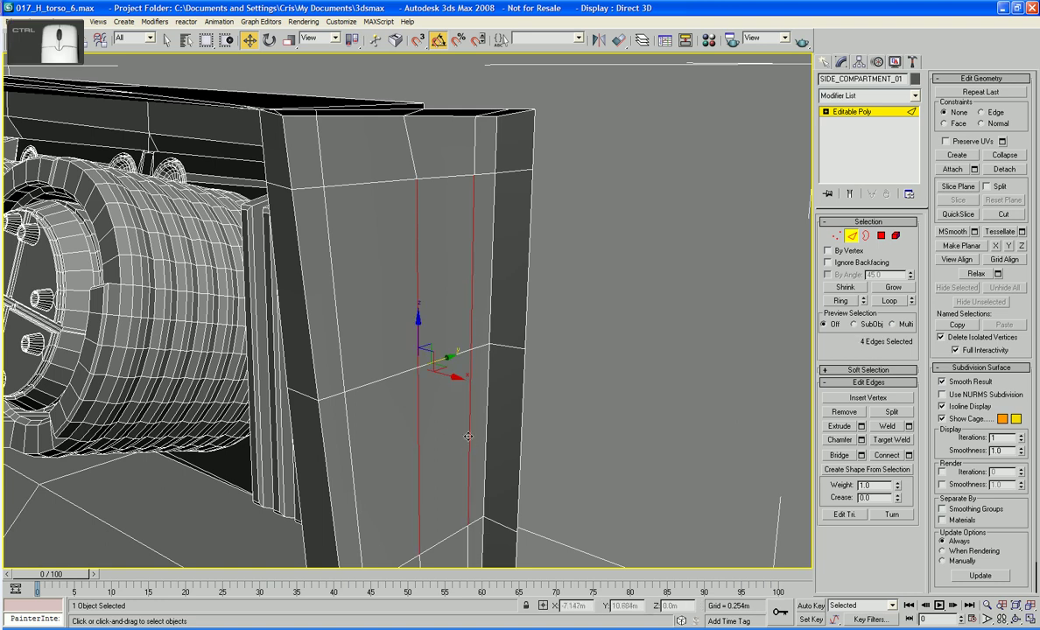
left_click(909, 456)
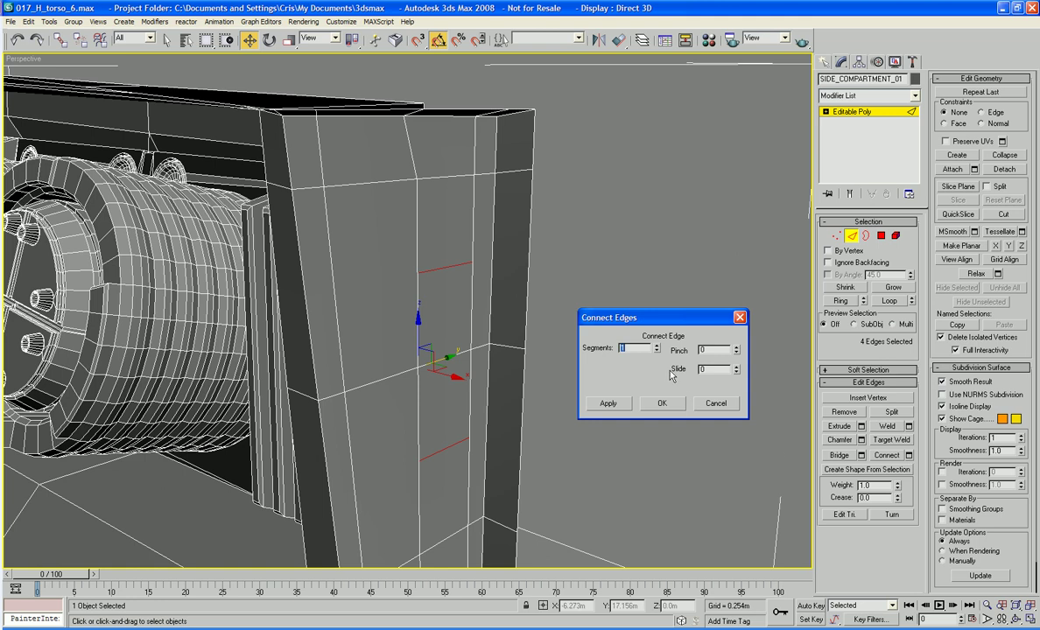
left_click(658, 346)
left_click(658, 347)
left_click(658, 347)
left_click(657, 347)
left_click(658, 347)
left_click(657, 347)
left_click(662, 404)
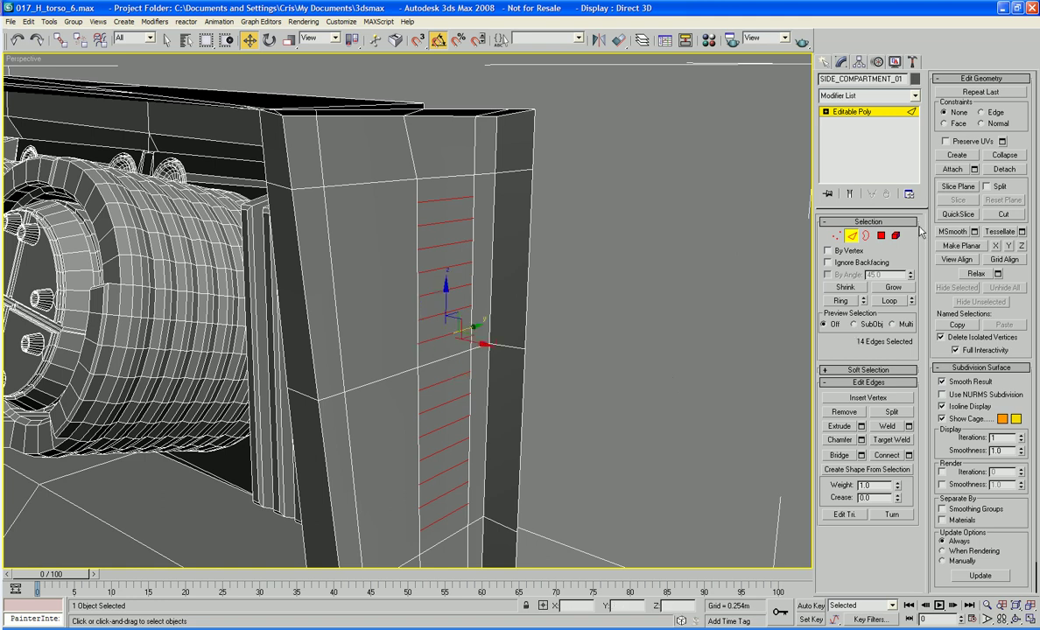
Bevel eight alternating polygons of the subdivided side-wall strip as a group, with height -0.001 m and outline amount -0.001 m
left_click(880, 235)
left_click(421, 187)
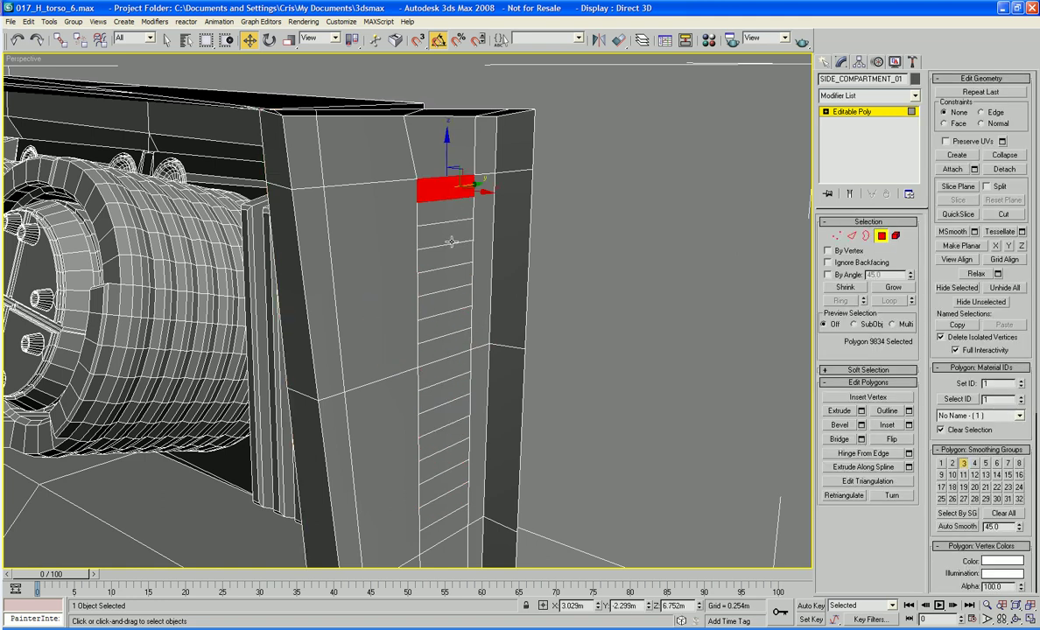
left_click(419, 230, "ctrl")
left_click(451, 281, "ctrl")
left_click(447, 326, "ctrl")
left_click(444, 372, "ctrl")
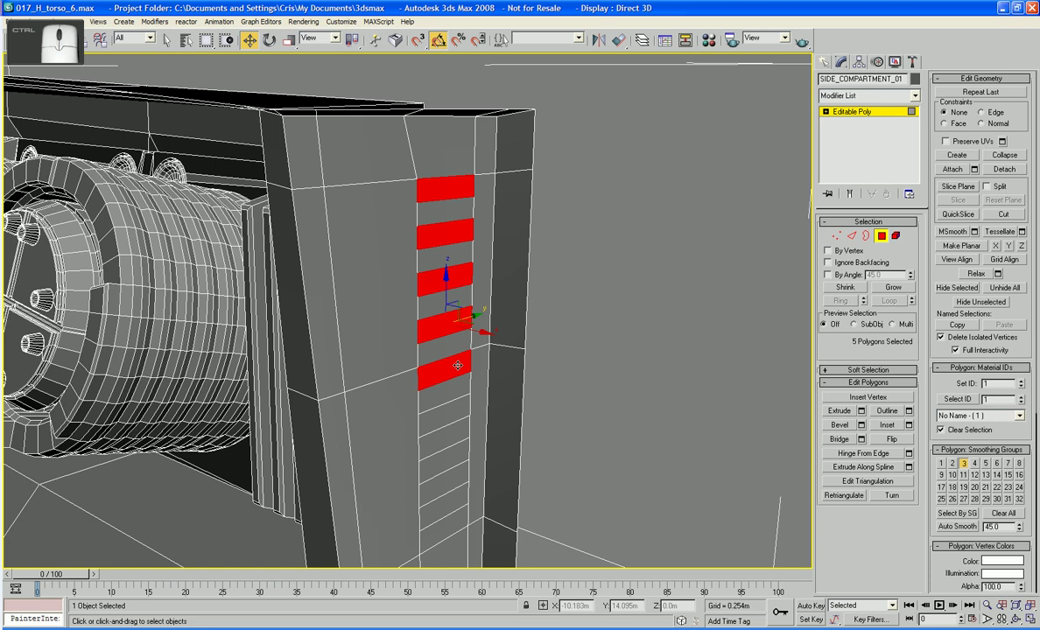
left_click(460, 411, "ctrl")
left_click(448, 462, "ctrl")
left_click(447, 508, "ctrl")
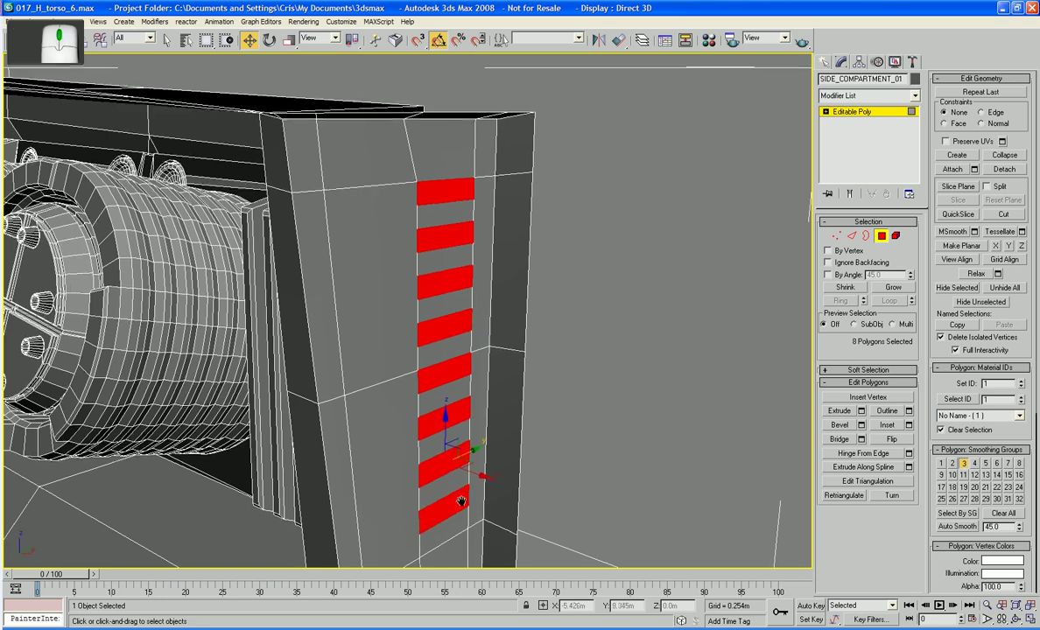
scroll(527, 434, "up", 5)
middle_click_drag(516, 373, 571, 341)
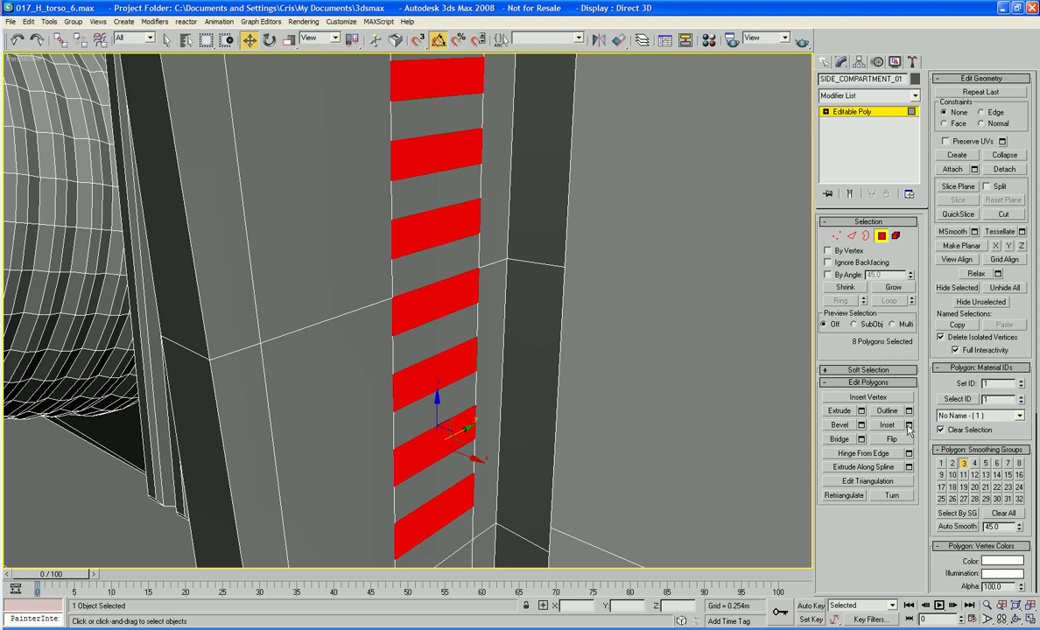
left_click(861, 425)
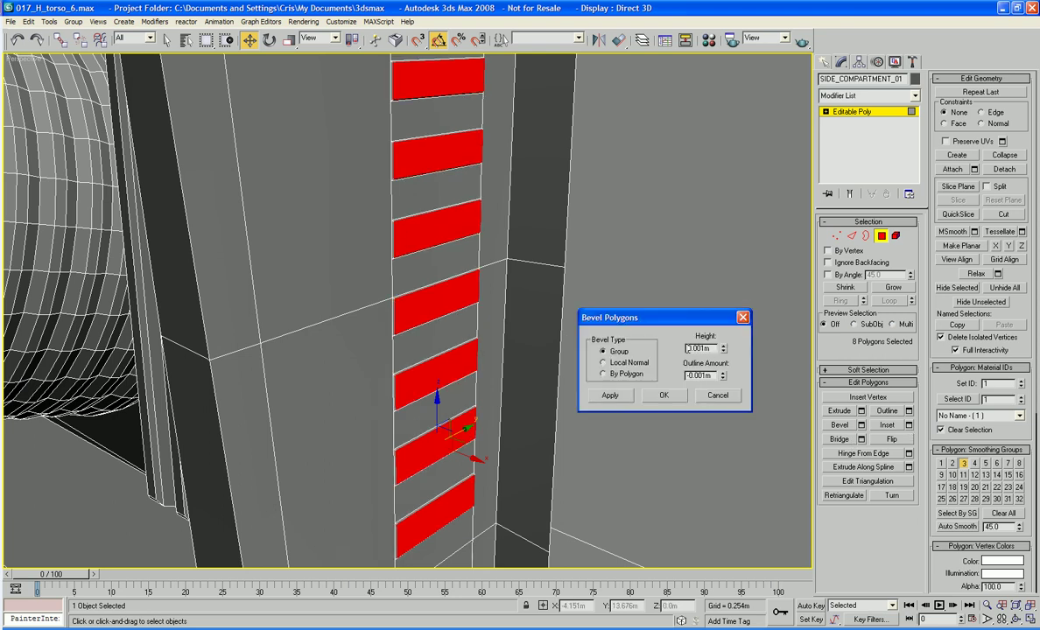
key("Tab")
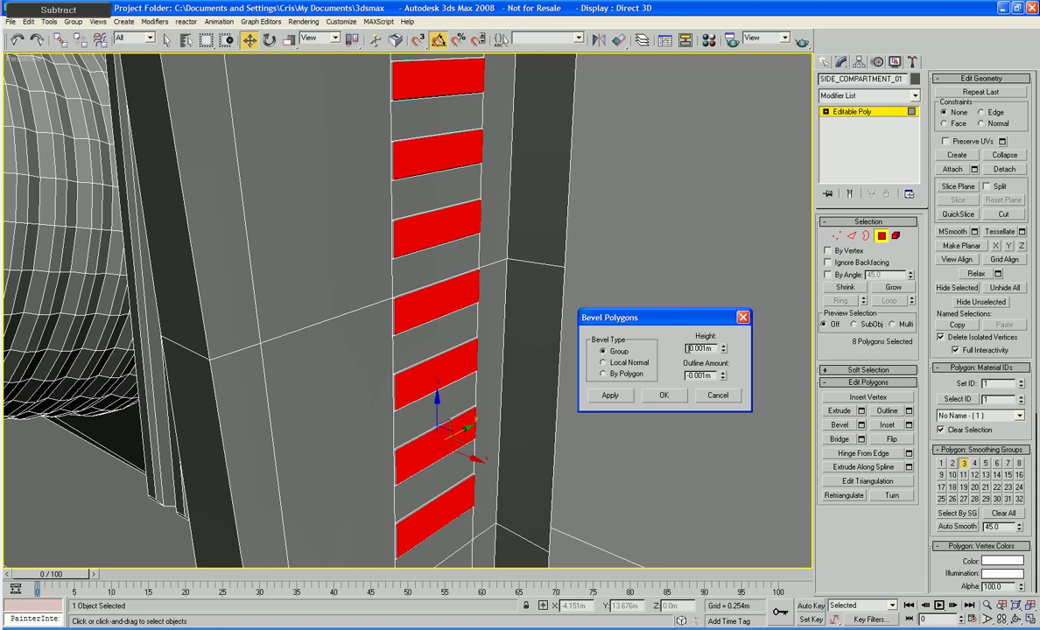
left_click(663, 395)
Extrude the eight strip polygons inward by -0.003 m and bevel them with height -0.001 m and outline amount -0.001 m
left_click(861, 412)
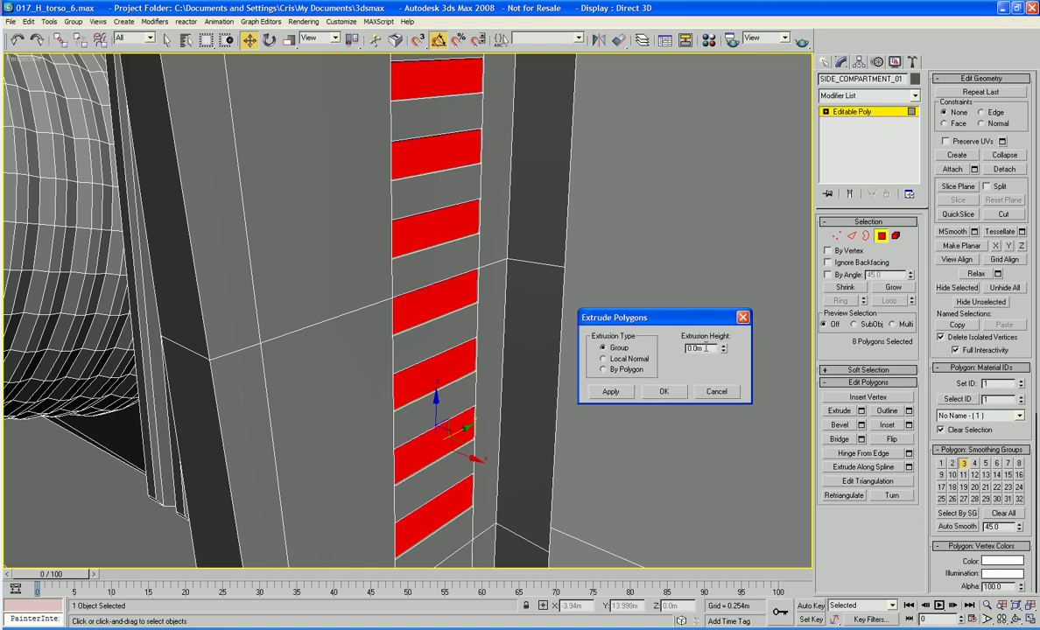
left_click_drag(723, 351, 723, 354)
left_click(665, 392)
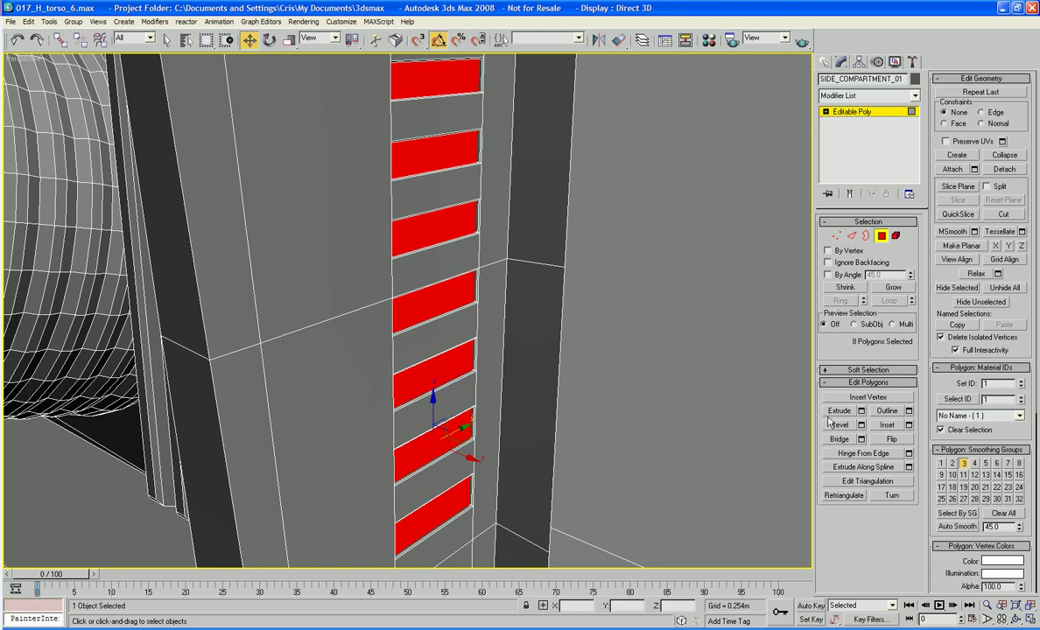
left_click(860, 426)
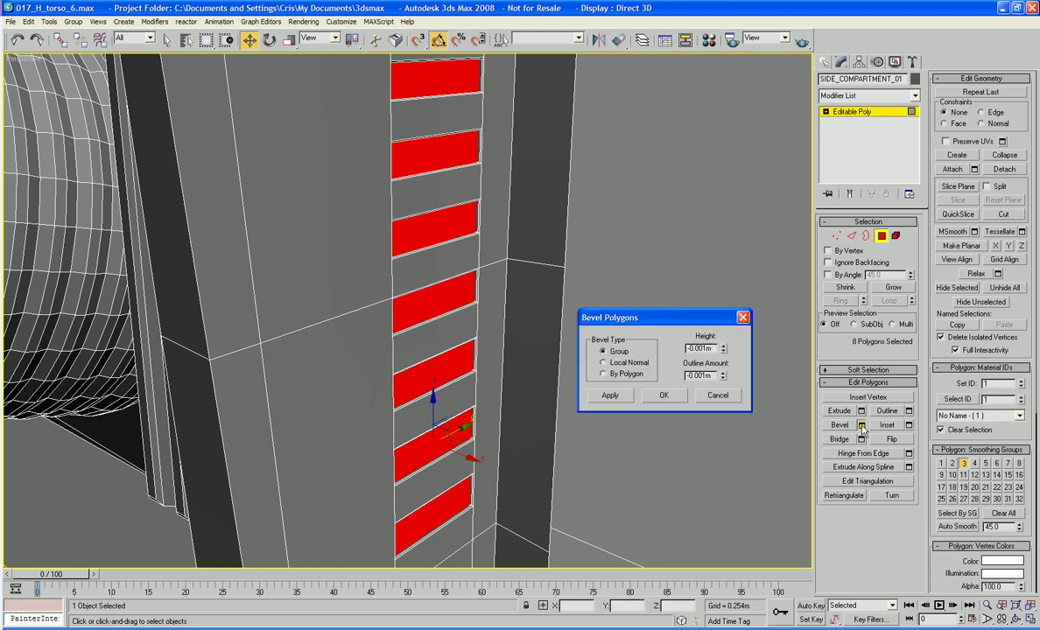
left_click(665, 396)
Extrude the eight recessed polygons outward by 0.003 m and bevel them with height 0.001 m and outline amount -0.001 m
left_click(861, 411)
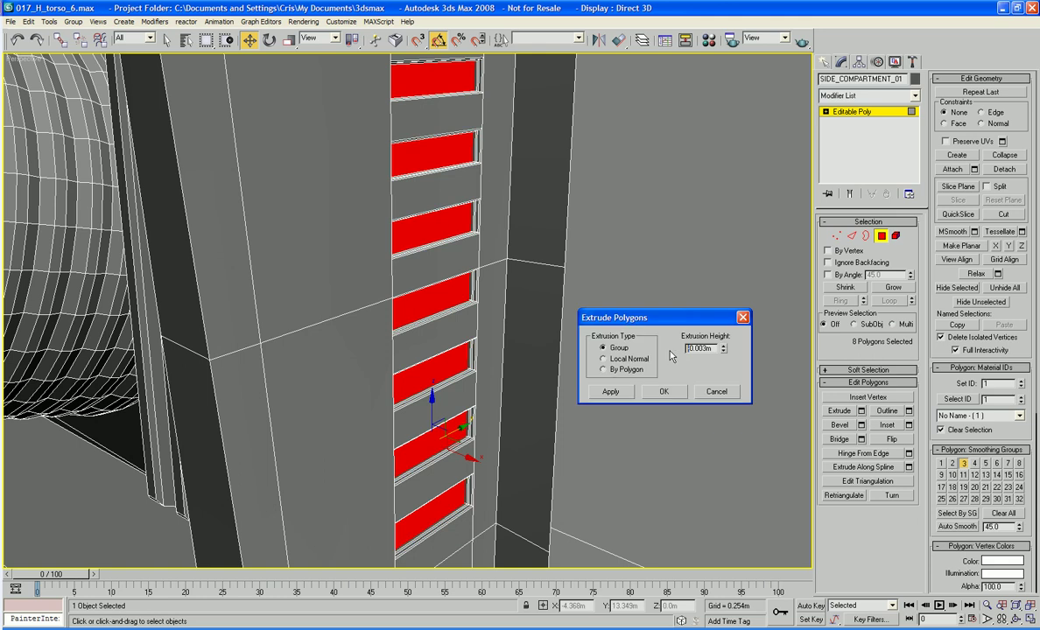
key("Tab")
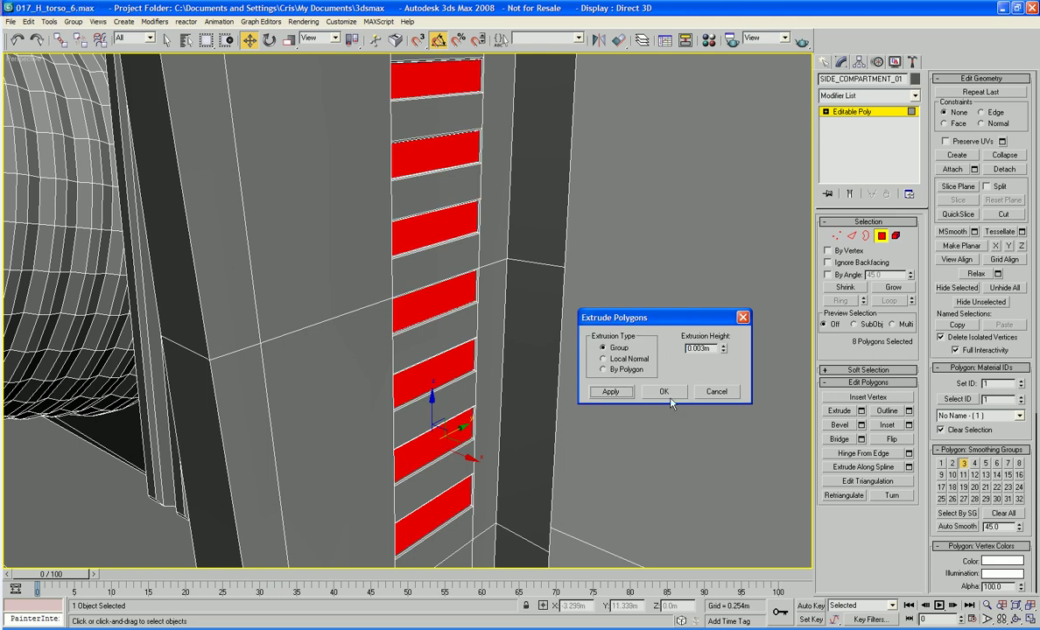
left_click(664, 391)
left_click(860, 426)
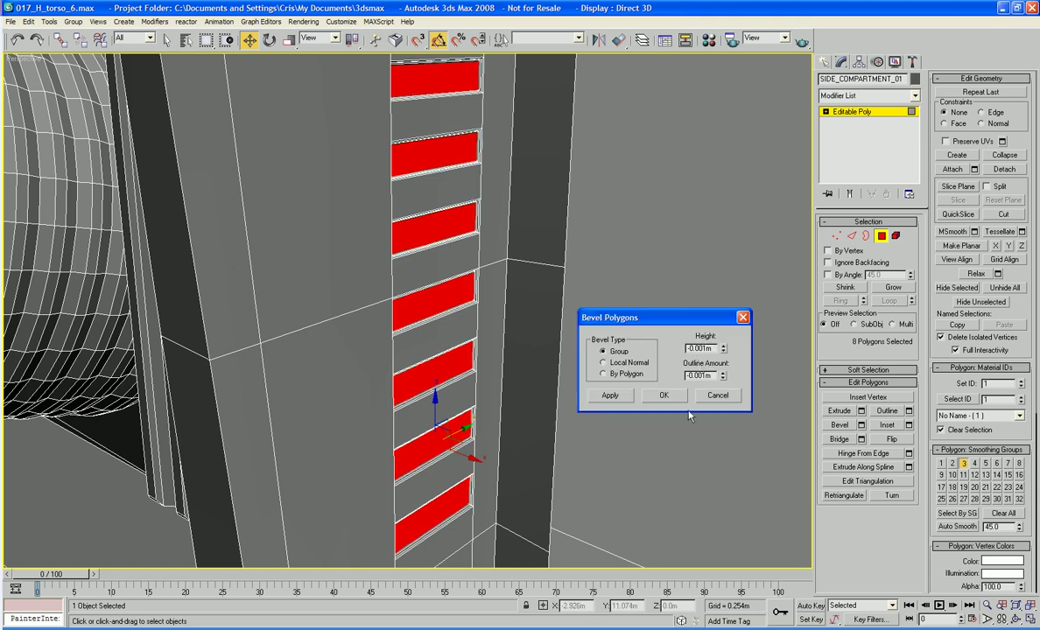
key("Tab")
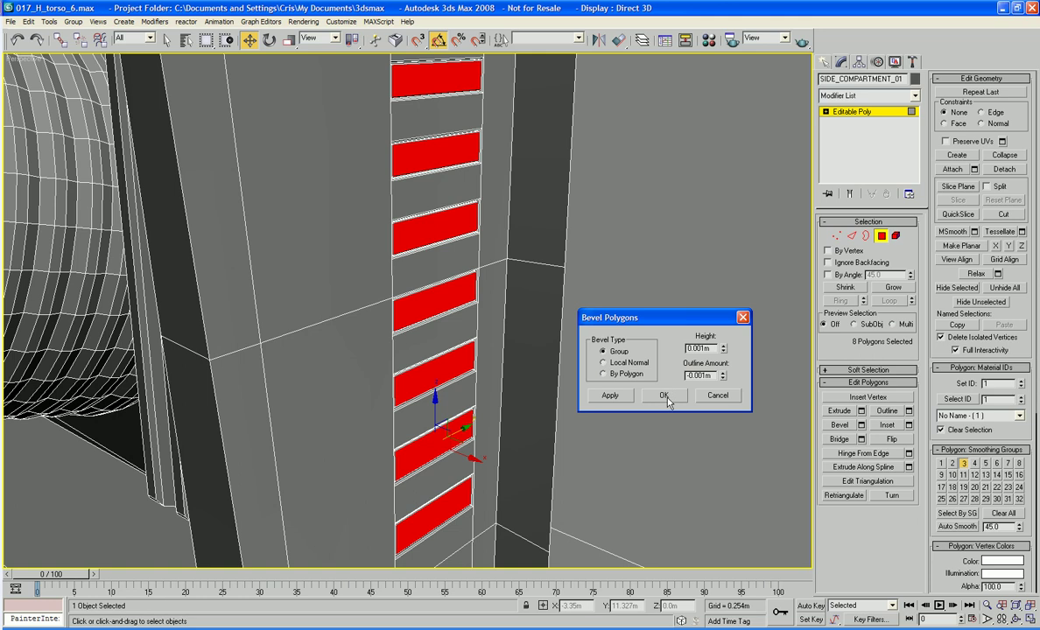
left_click(665, 393)
Clear the polygon selection and examine the row of side-wall panels and the whole compartment without edge display
left_click(735, 343)
scroll(736, 342, "down", 8)
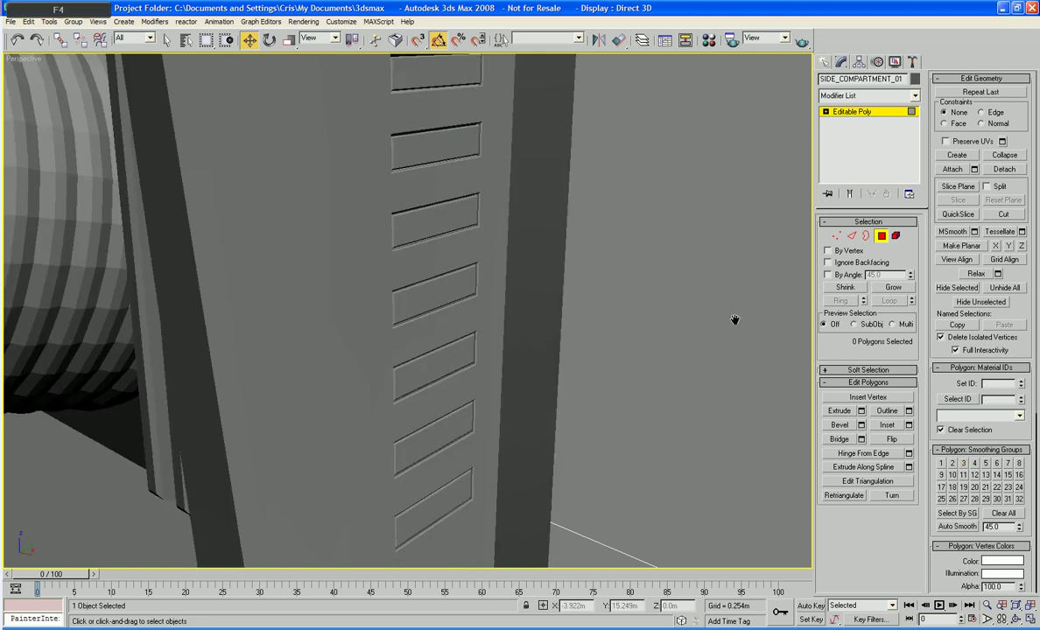
middle_click_drag(676, 292, 613, 289, "alt")
scroll(613, 290, "down", 8)
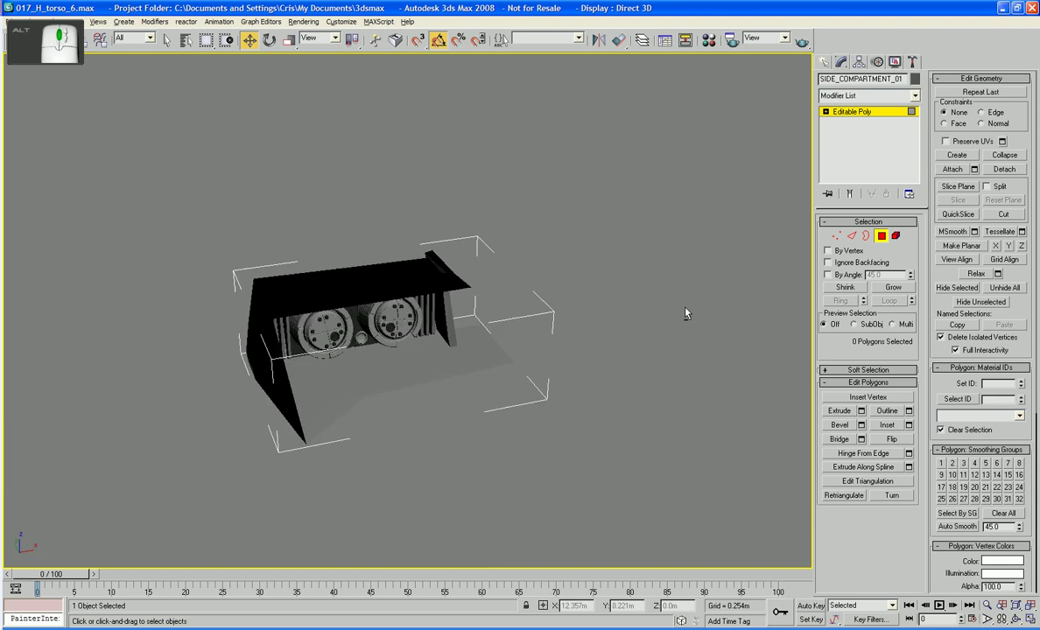
middle_click_drag(683, 311, 604, 273, "alt")
scroll(567, 286, "up", 5)
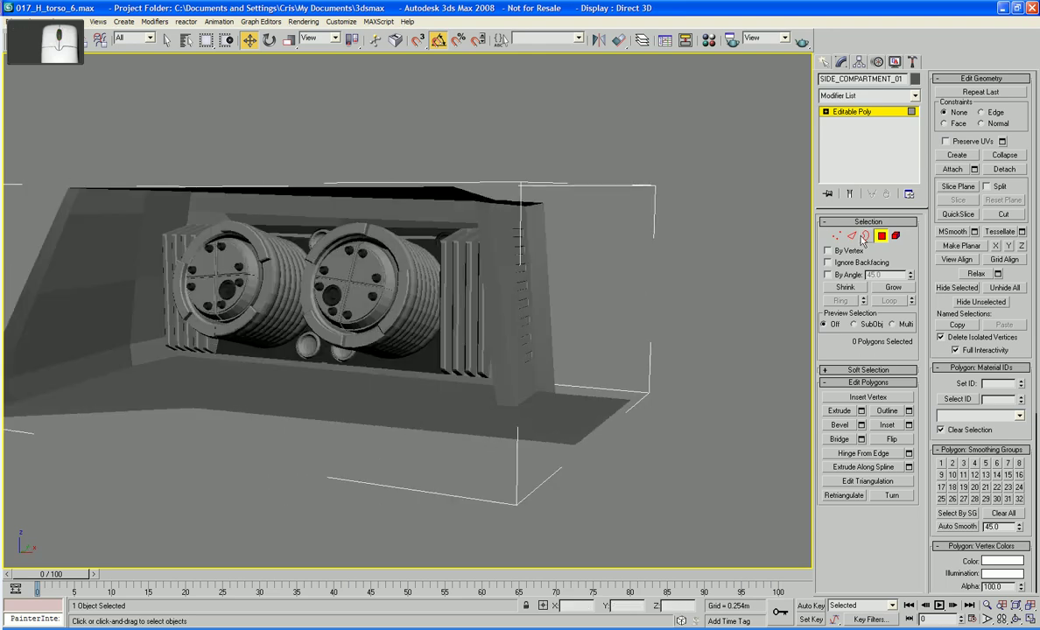
Turn the edge display back on and select open borders to check the rear side of the compartment
left_click(837, 234)
middle_click_drag(695, 279, 324, 298, "alt")
scroll(259, 250, "up", 5)
left_click(865, 237)
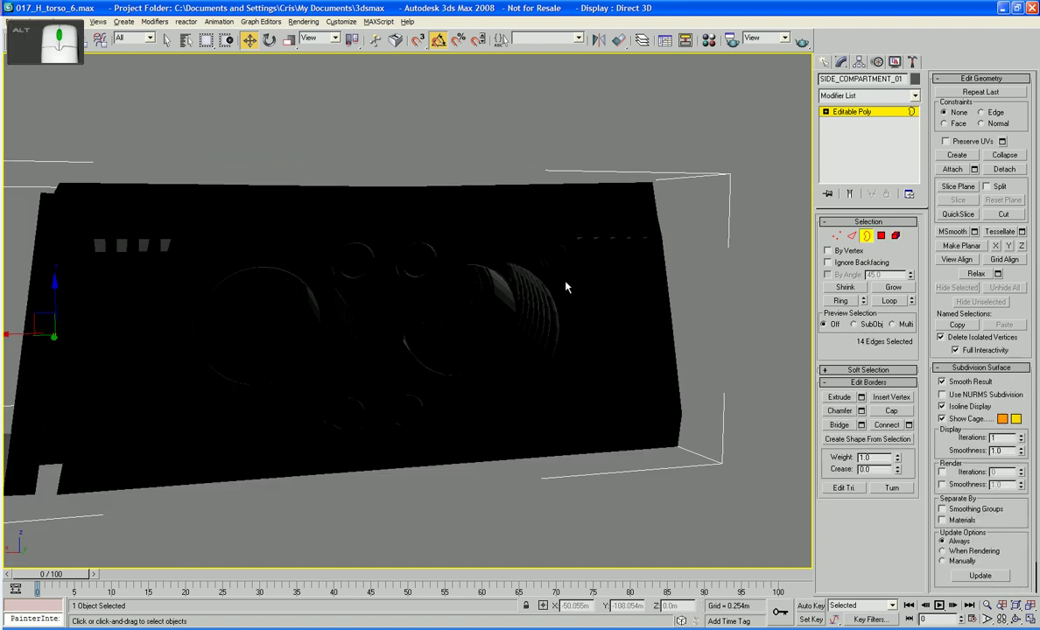
key("F4")
middle_click_drag(506, 269, 541, 260, "alt")
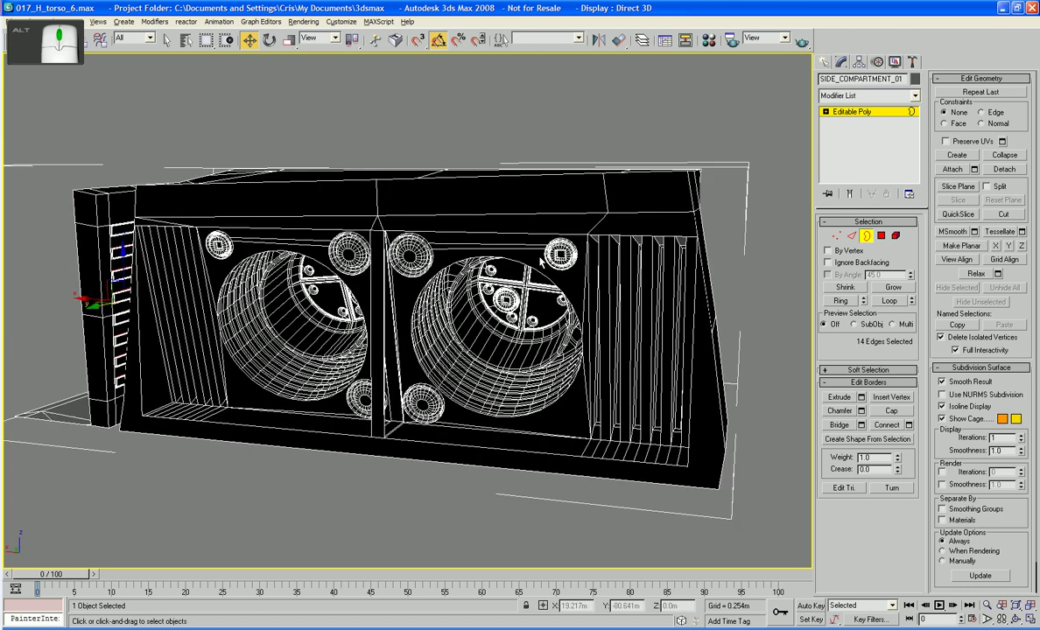
Delete the four polygons joining the double-cylinder block to the rim of the compartment's rear opening
left_click(882, 236)
left_click(648, 226)
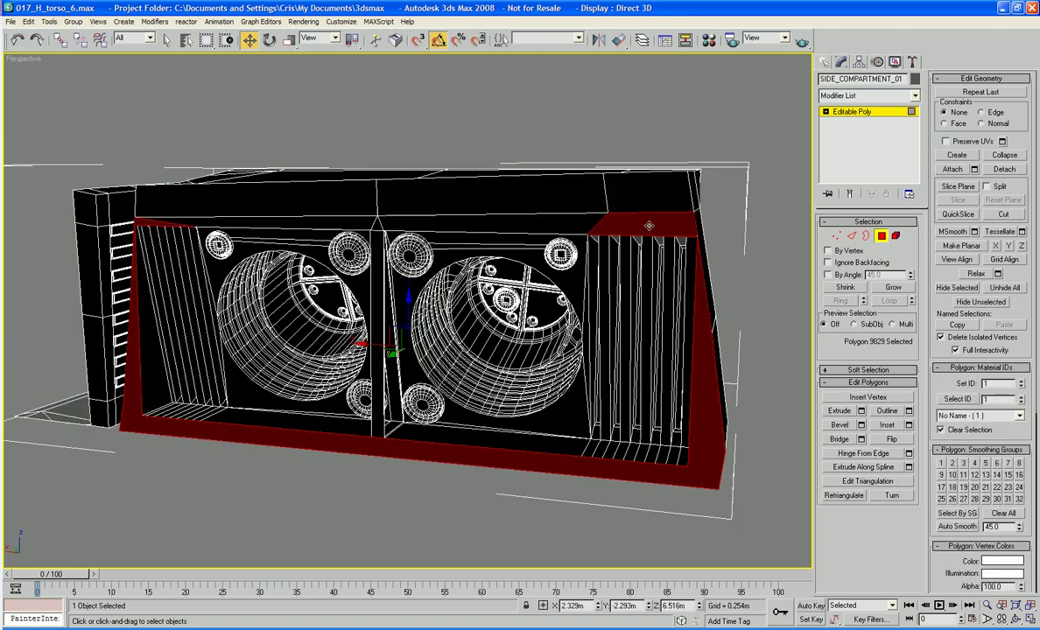
left_click(561, 227, "ctrl")
left_click(382, 231, "ctrl")
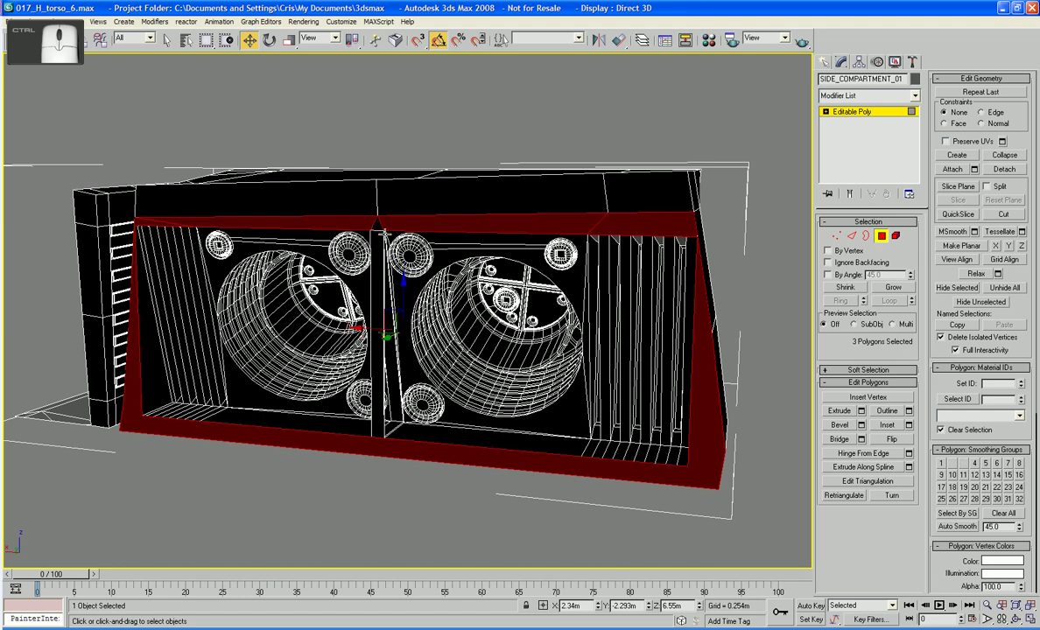
left_click(378, 289, "ctrl")
middle_click_drag(109, 238, 186, 247, "alt")
scroll(166, 267, "up", 10)
middle_click_drag(149, 289, 262, 282)
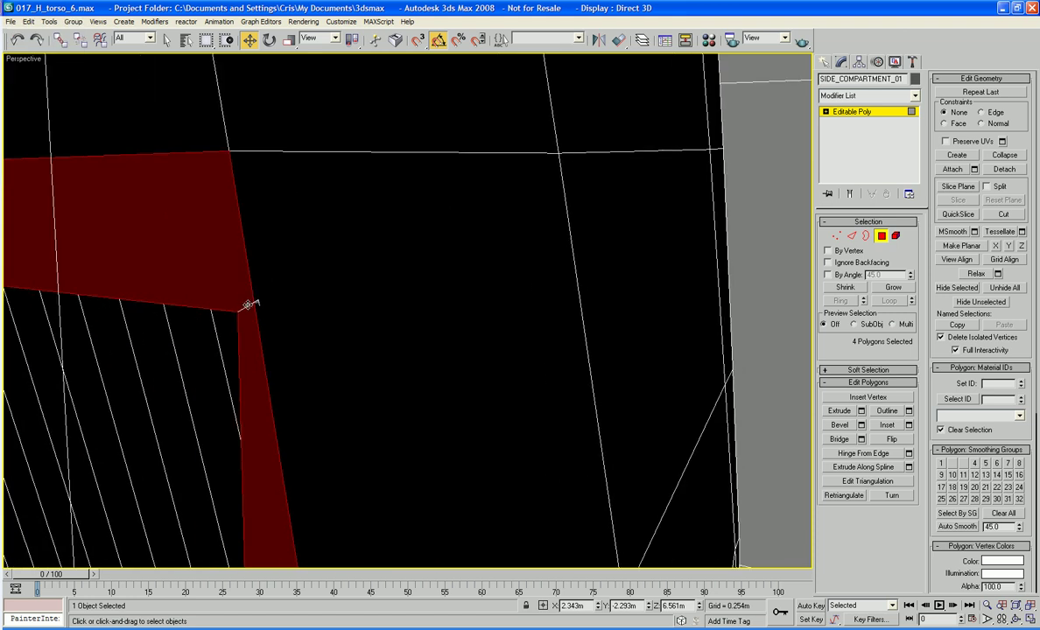
scroll(248, 304, "down", 5)
left_click(249, 302)
mouse_move(260, 304)
middle_mouse_down("alt")
mouse_move(281, 311)
mouse_move(35, 302)
mouse_move(171, 315)
mouse_move(268, 305)
middle_mouse_up("alt")
Move the double-cylinder block element farther out of the recess, to X 2.402 m, Y -2.727 m and Z 6.619 m
left_click(895, 236)
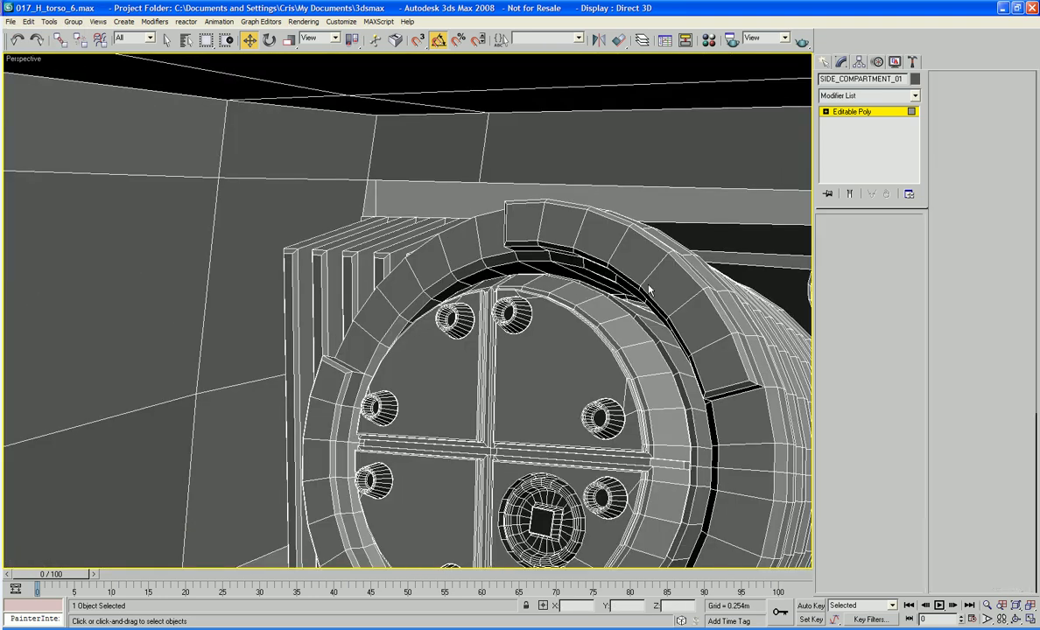
left_click(648, 284)
scroll(648, 284, "down", 5)
middle_click_drag(648, 285, 453, 352, "alt")
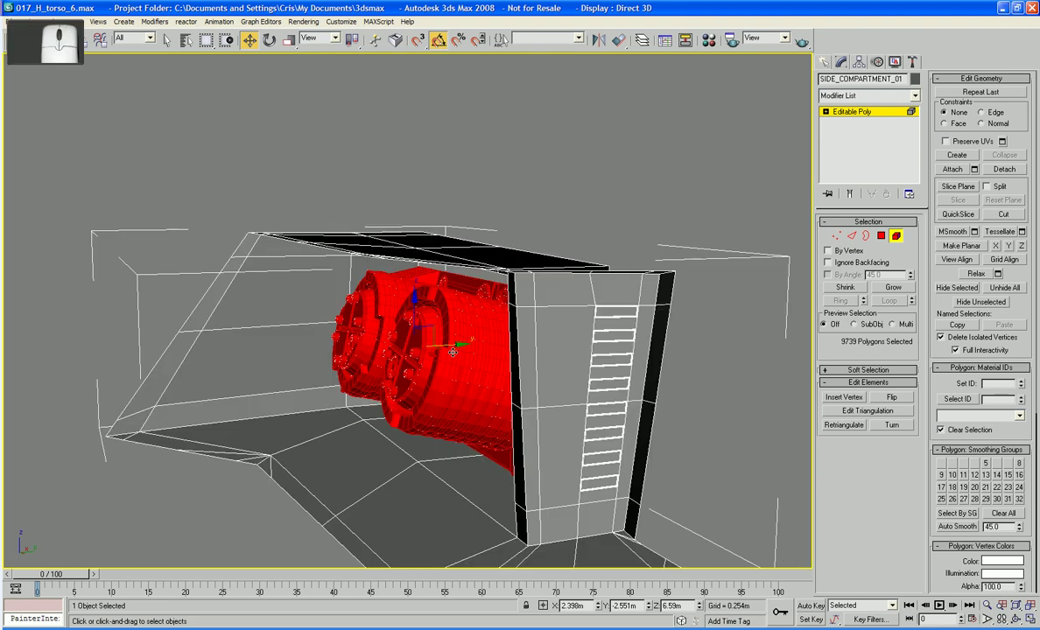
left_click_drag(456, 344, 397, 342)
middle_click_drag(397, 341, 377, 349, "alt")
left_click_drag(376, 345, 374, 341)
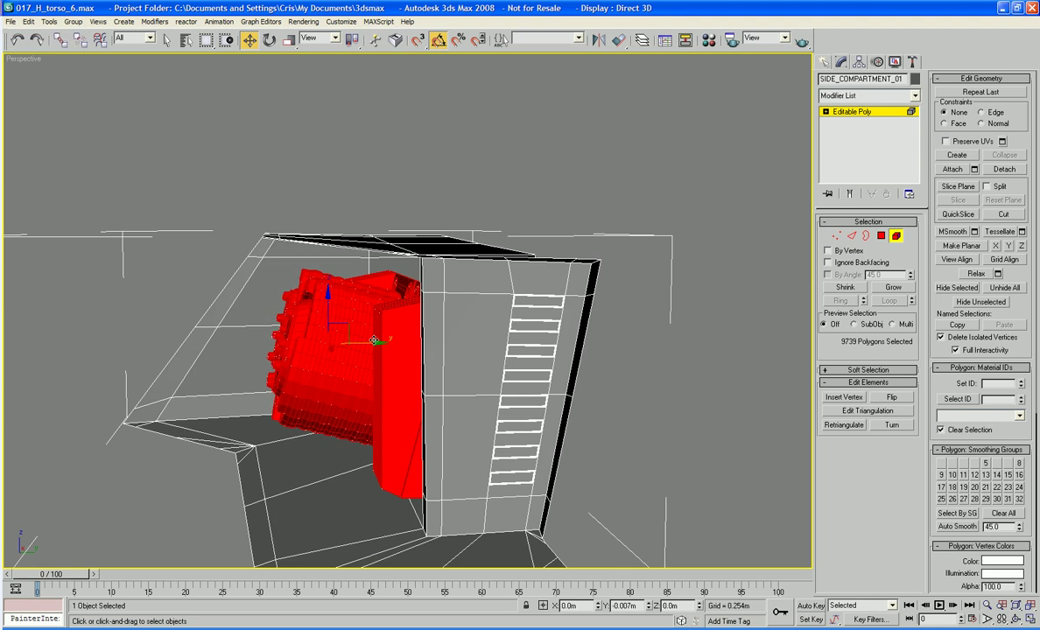
middle_click_drag(324, 306, 263, 289, "alt")
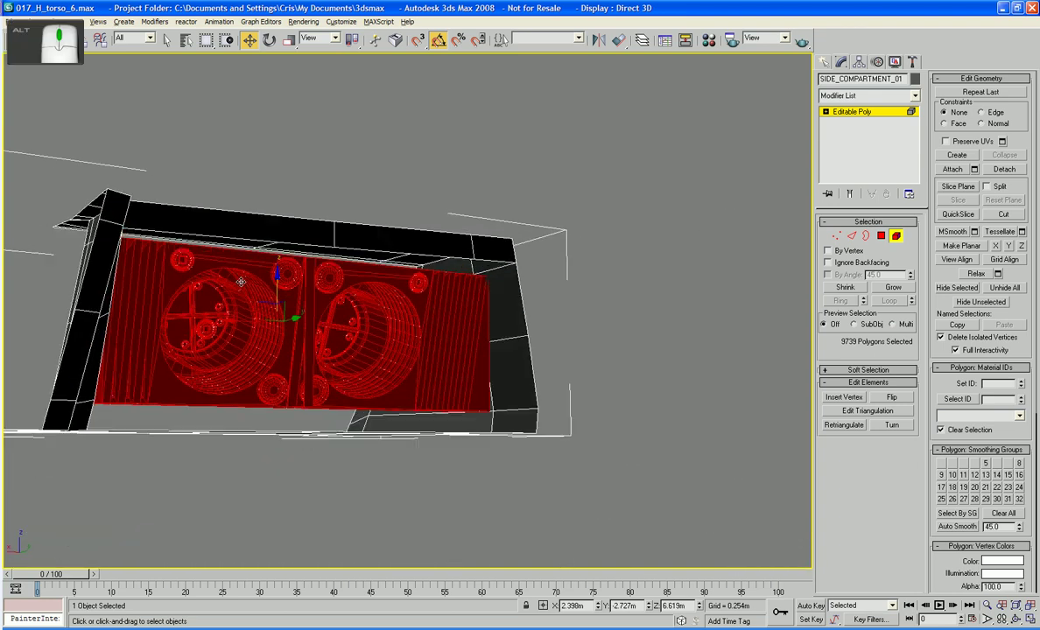
middle_click_drag(350, 293, 335, 320, "alt")
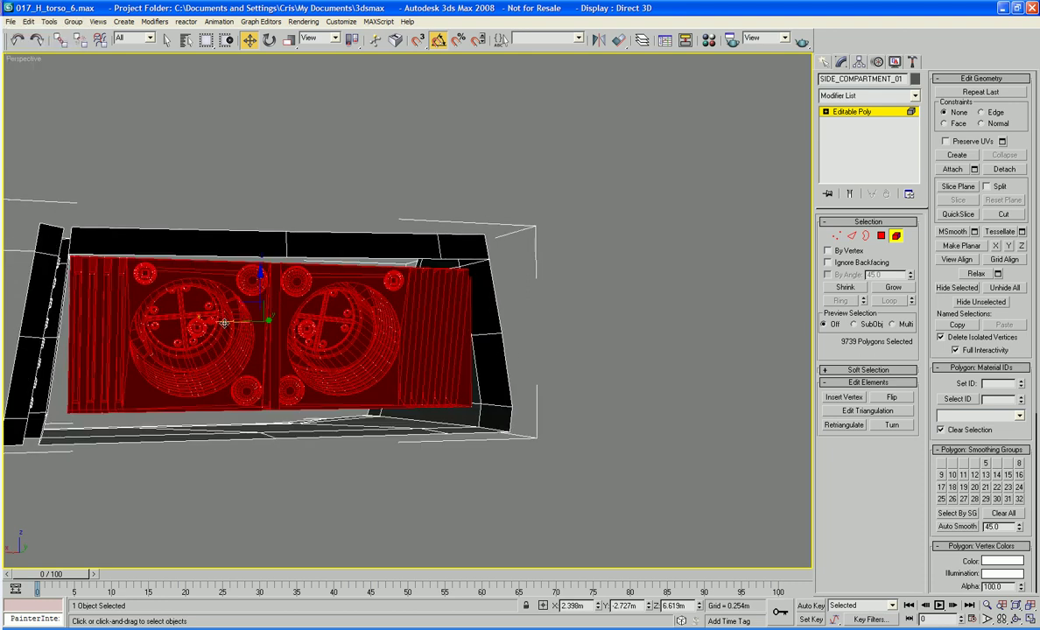
left_click_drag(224, 323, 224, 322)
middle_click_drag(239, 316, 363, 335, "alt")
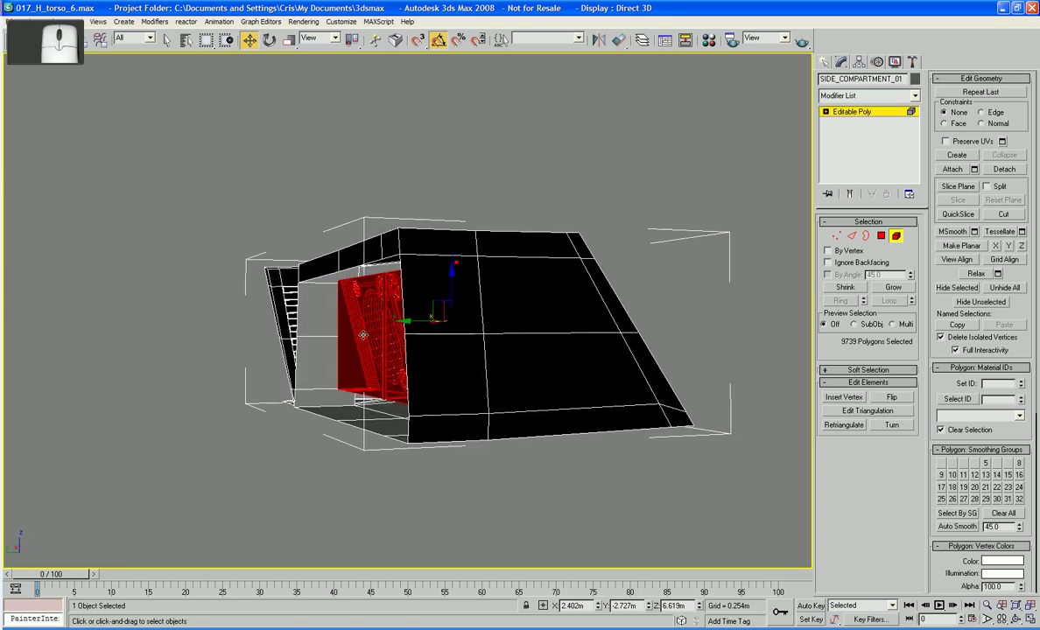
Extrude the block's open rear border toward the compartment's rear opening, to Y -2.297 m and Z 6.538 m
mouse_move(408, 327)
left_mouse_down("shift")
mouse_move(346, 306)
mouse_move(370, 321)
left_mouse_up("shift")
left_click(716, 359)
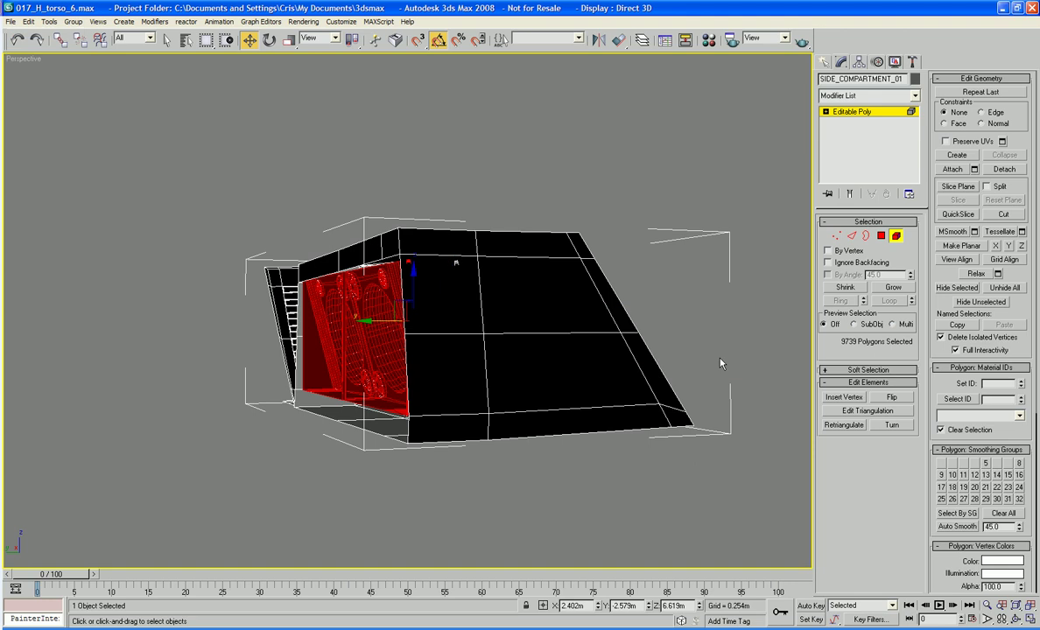
left_click(866, 236)
left_click(338, 362)
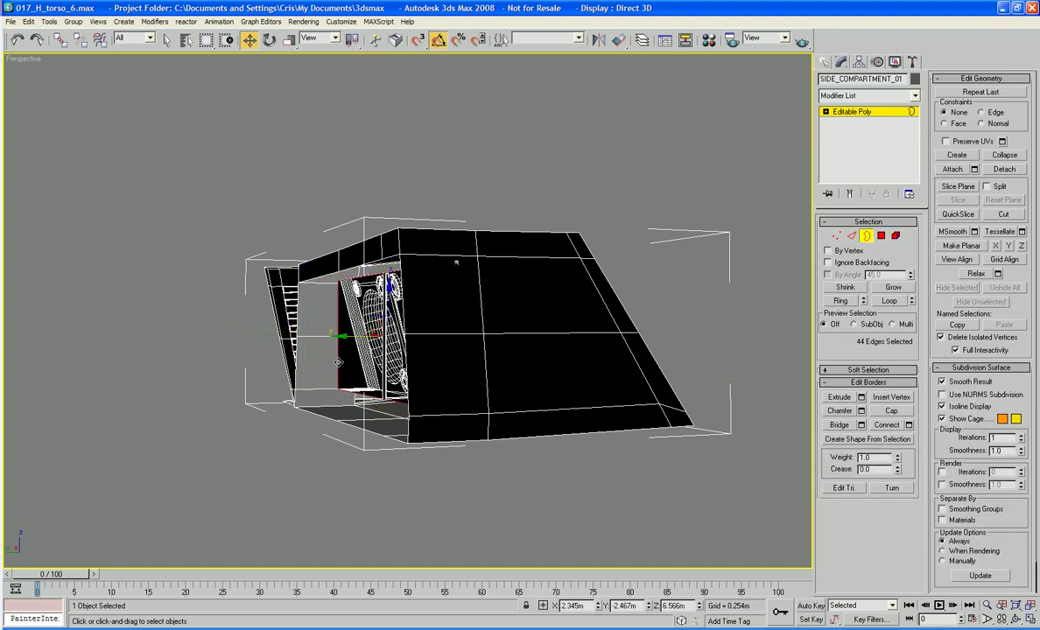
left_click_drag(348, 336, 302, 333, "shift")
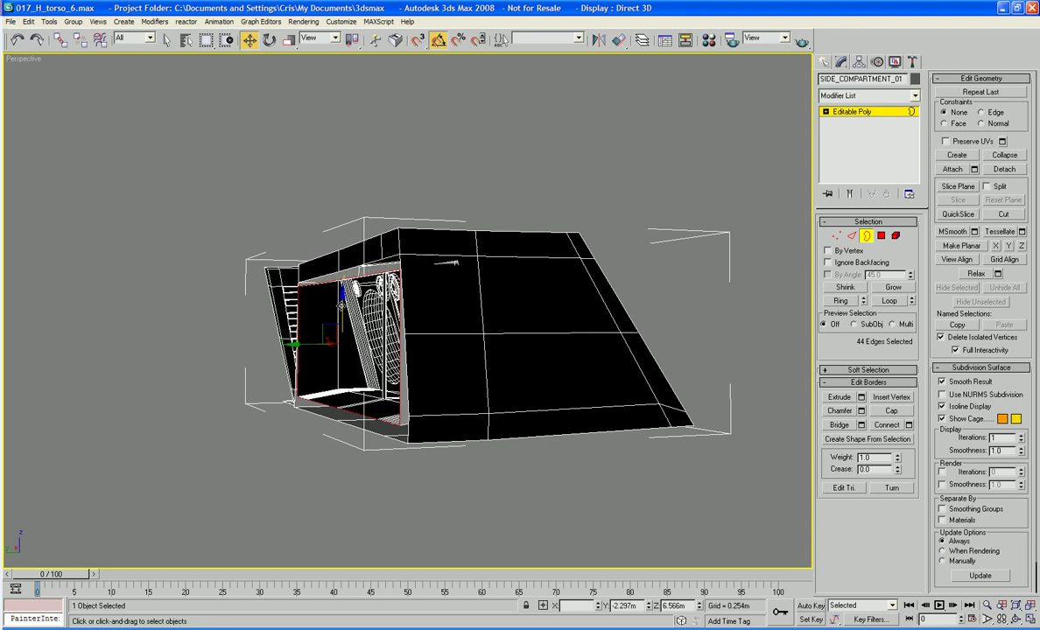
middle_click_drag(343, 289, 503, 338, "alt")
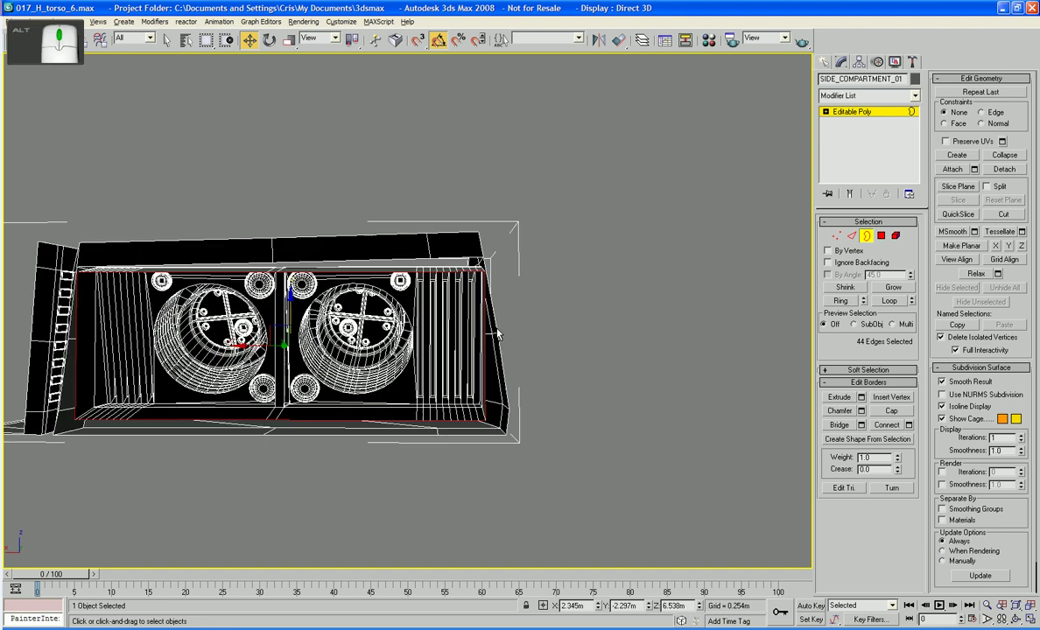
left_click(290, 41)
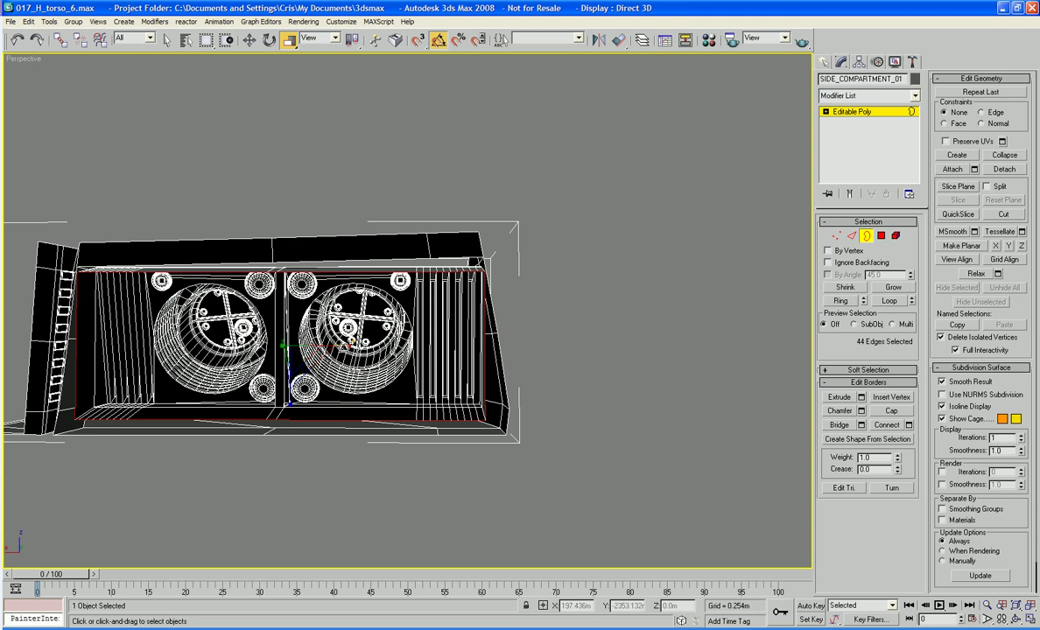
Save the scene and shift the small stray edge near the upper corner of the outer wall 0.002 m along X
middle_click_drag(376, 354, 190, 374, "alt")
scroll(190, 374, "up", 5)
scroll(470, 434, "up", 8)
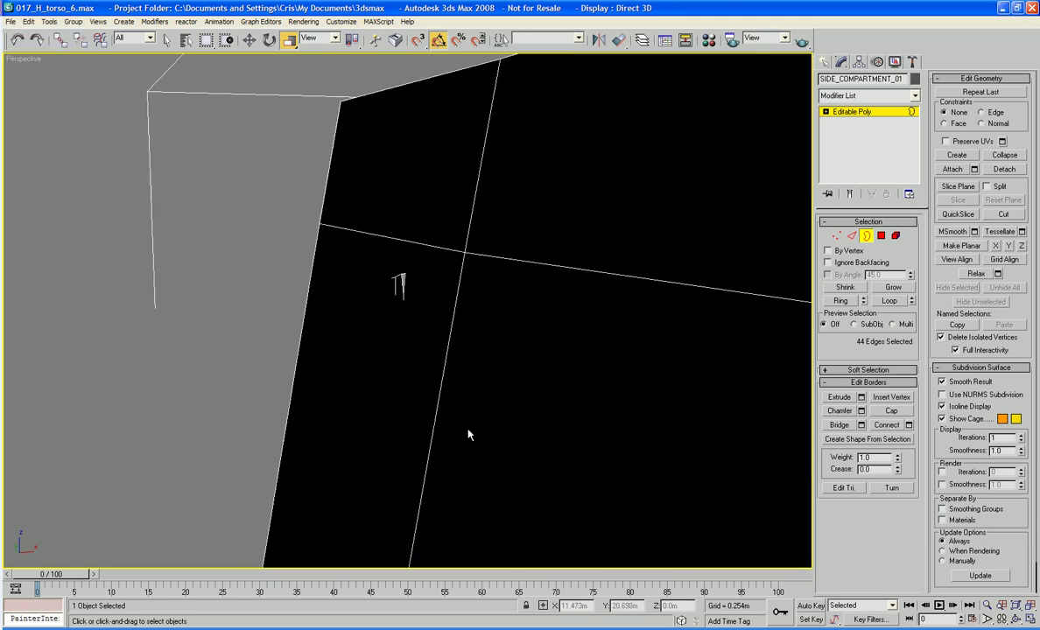
middle_click_drag(470, 435, 496, 466, "alt")
key("ctrl+s")
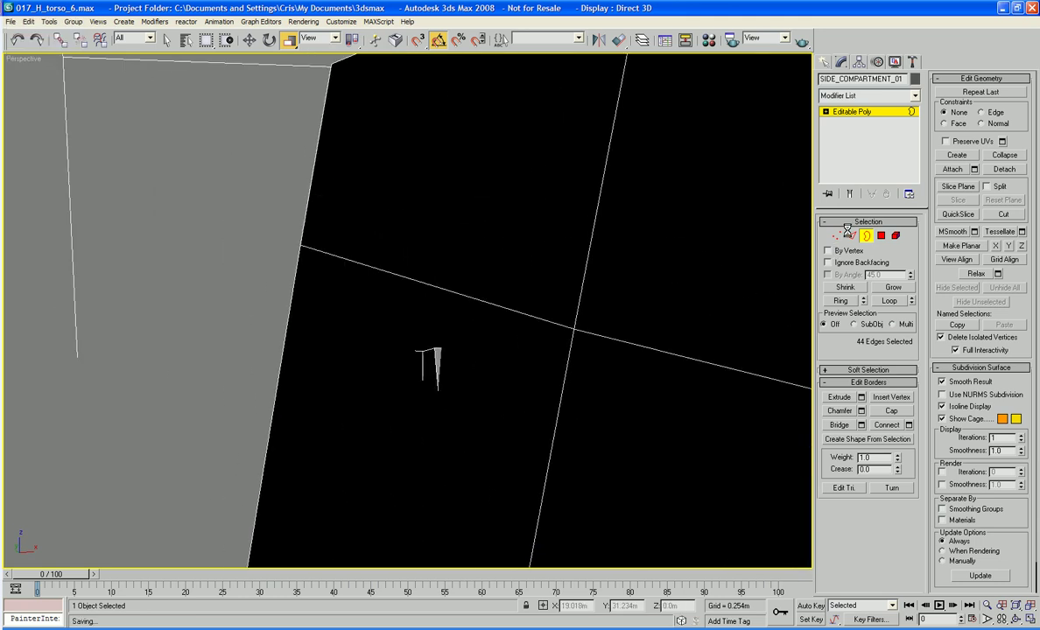
left_click(851, 236)
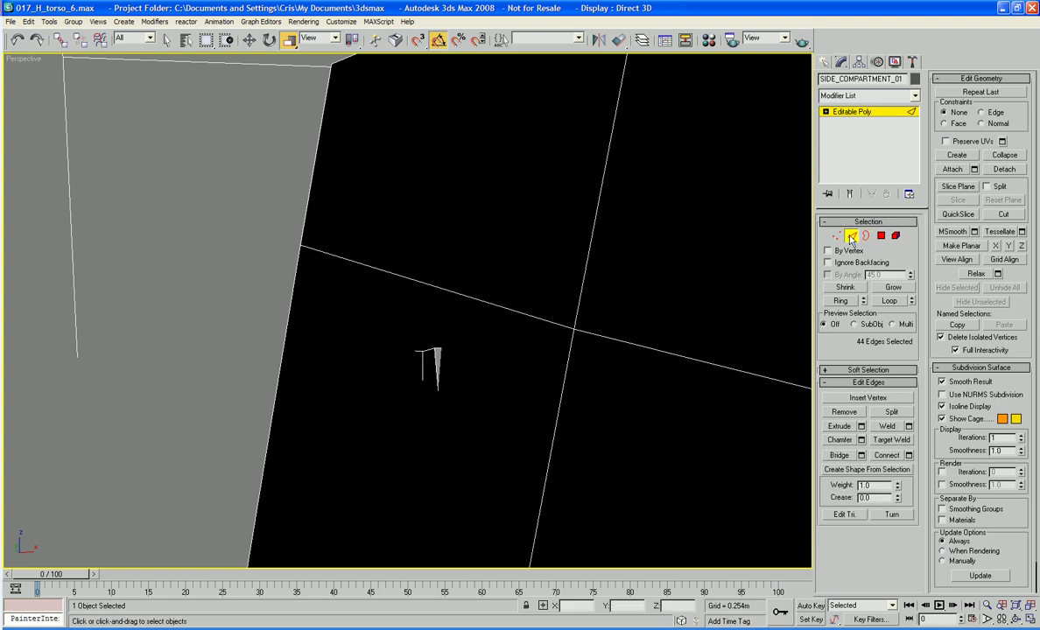
left_click(426, 352)
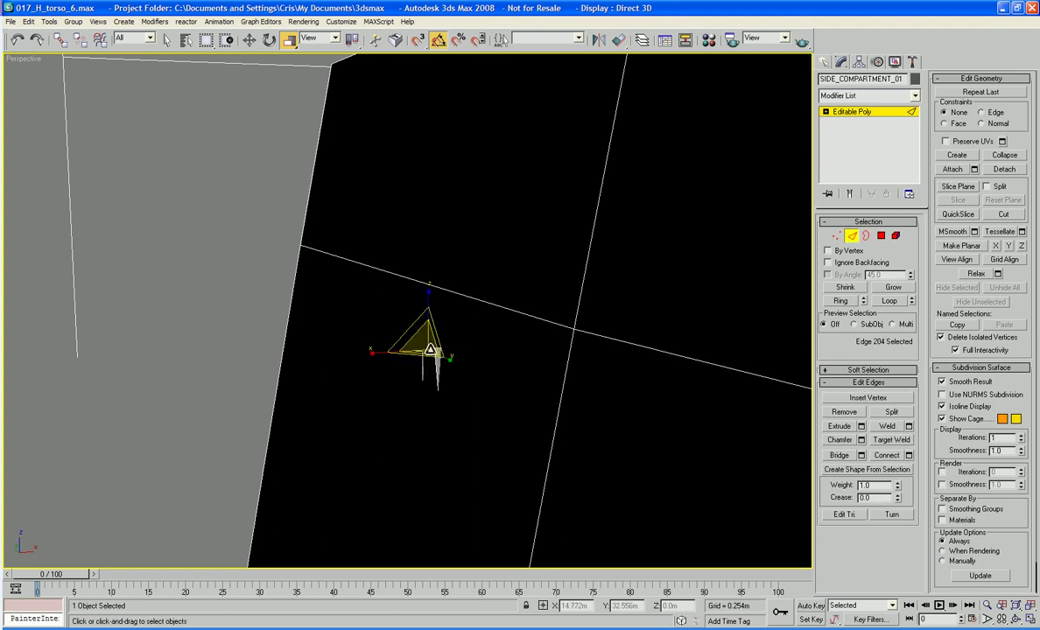
key("w")
left_click_drag(475, 351, 483, 350)
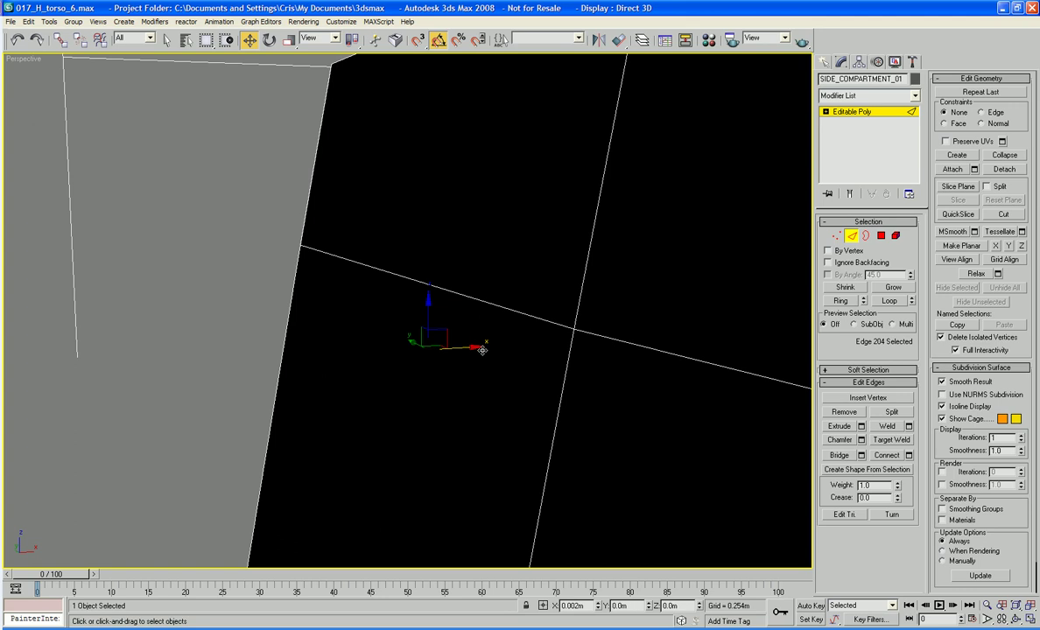
Bridge the block's vertical rear edge to the upper edge of the plain side wall's opening
scroll(461, 344, "down", 5)
middle_click_drag(383, 350, 544, 368, "alt")
scroll(456, 388, "down", 3)
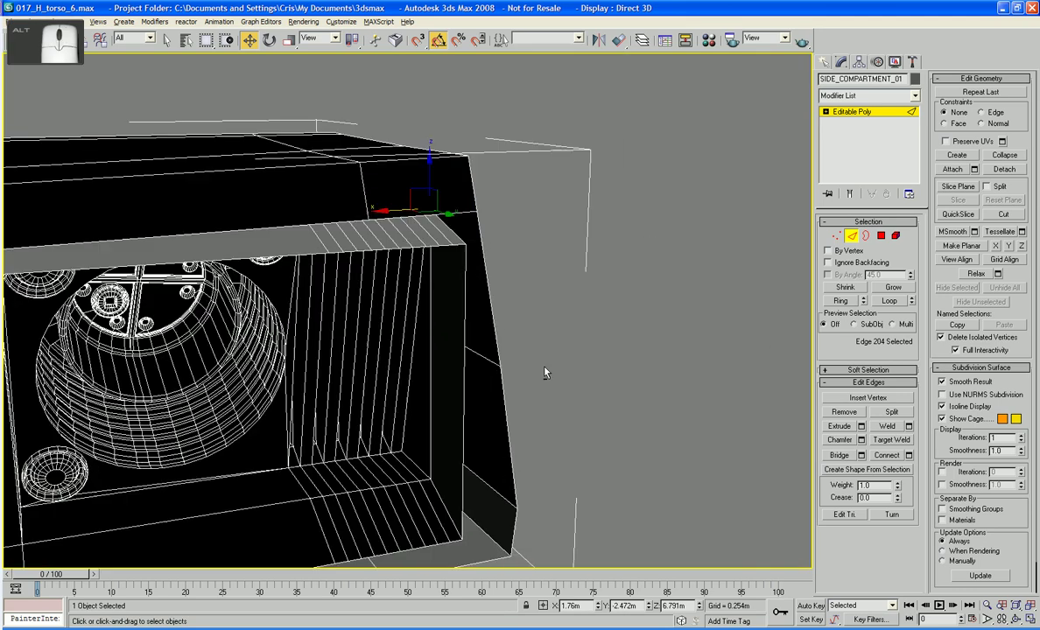
left_click(495, 308)
left_click(472, 331, "ctrl")
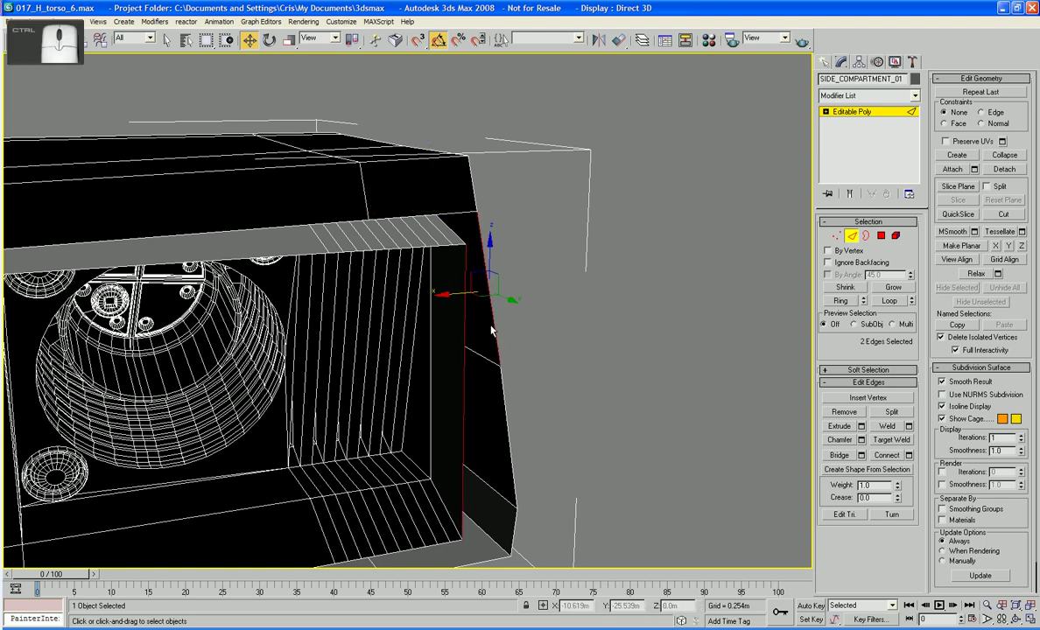
scroll(681, 364, "down", 4)
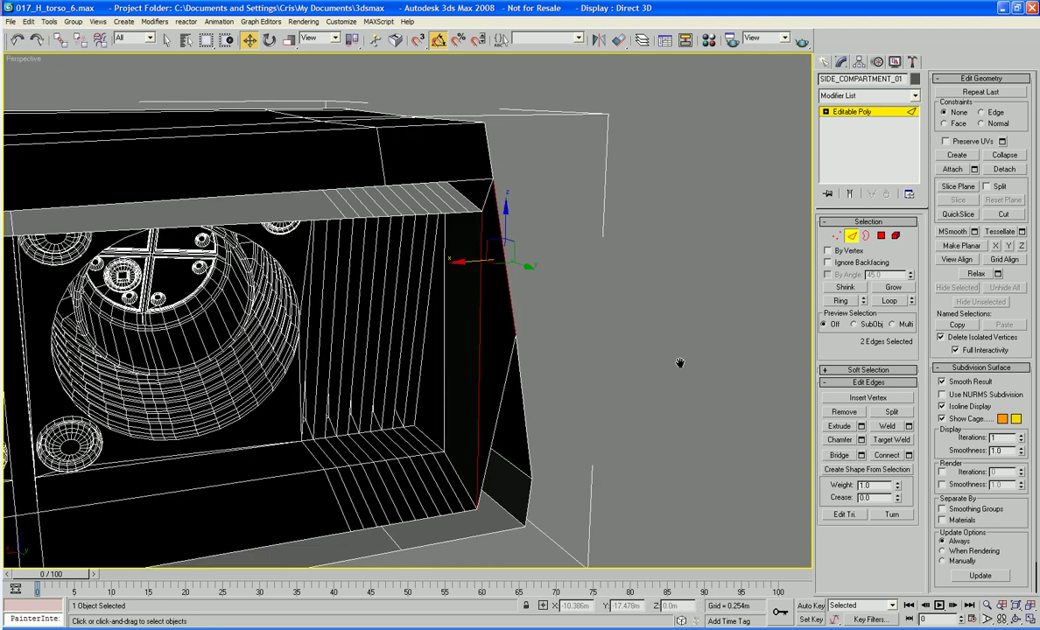
Bridge the block's opposite vertical rear edge to the opening edge beside the row of side-wall panels
middle_click_drag(443, 348, 653, 373)
middle_click_drag(652, 372, 295, 337, "alt")
left_click(295, 337)
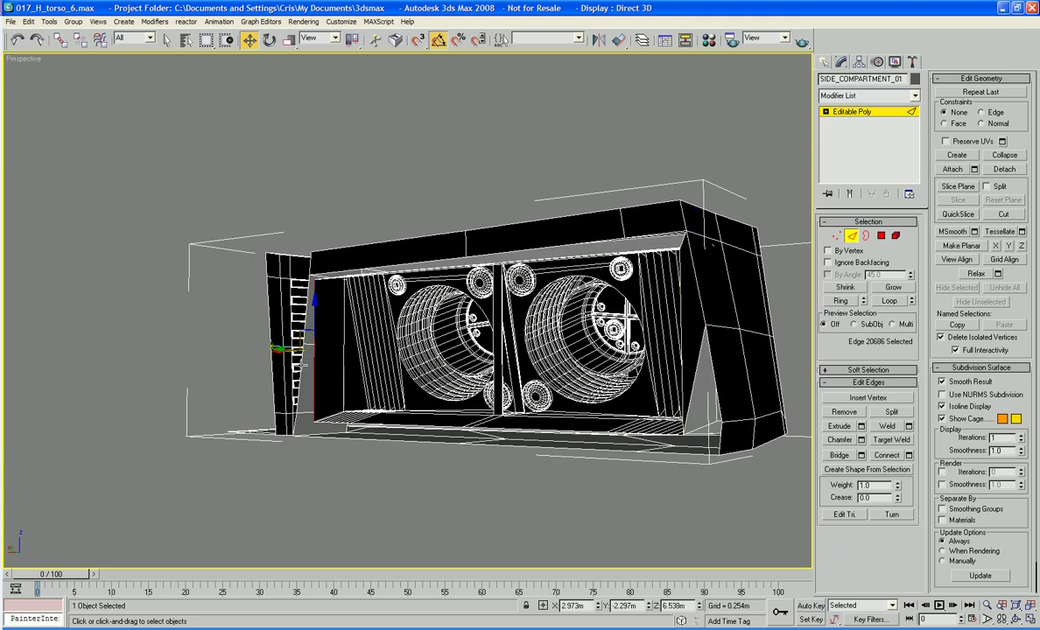
left_click(302, 366, "ctrl")
left_click(844, 455)
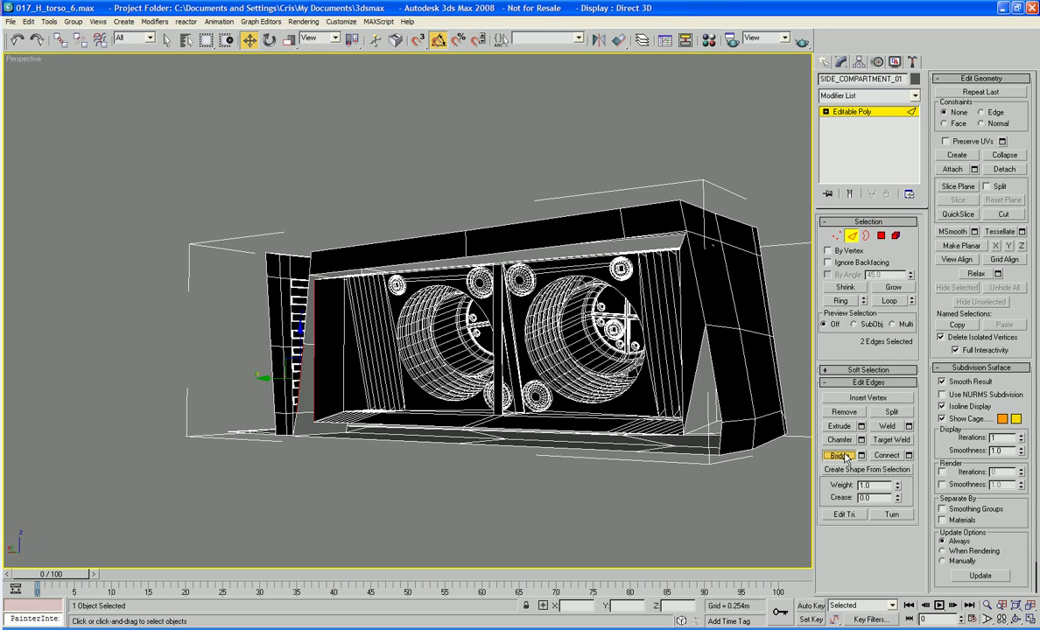
middle_click_drag(630, 346, 676, 391)
Cap the two remaining open borders above and below the block at the compartment's rear opening
left_click(866, 237)
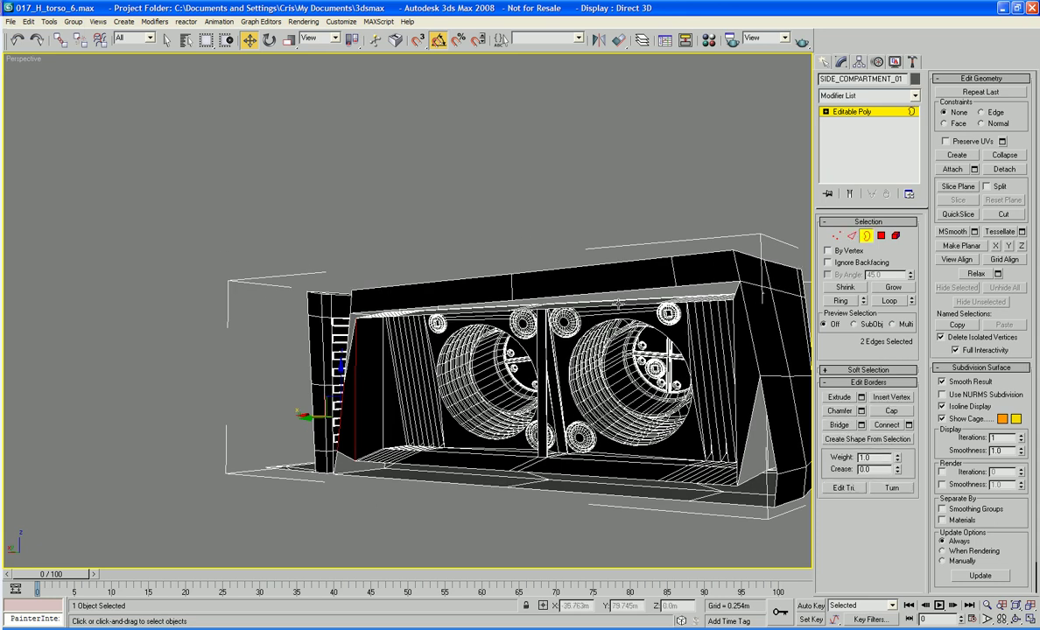
left_click(625, 289)
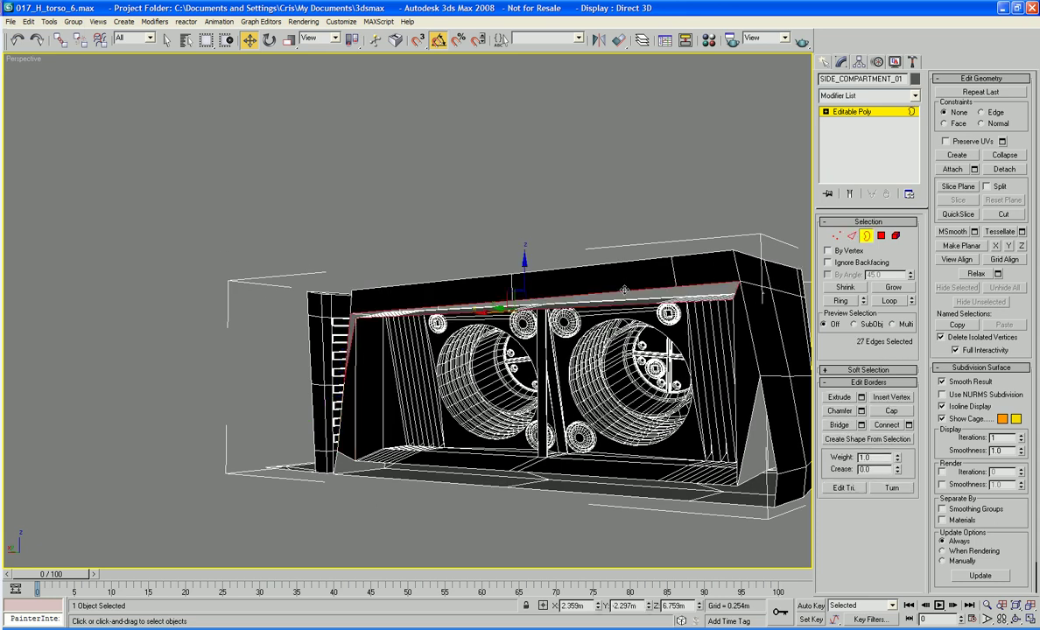
left_click(890, 412)
left_click(738, 471)
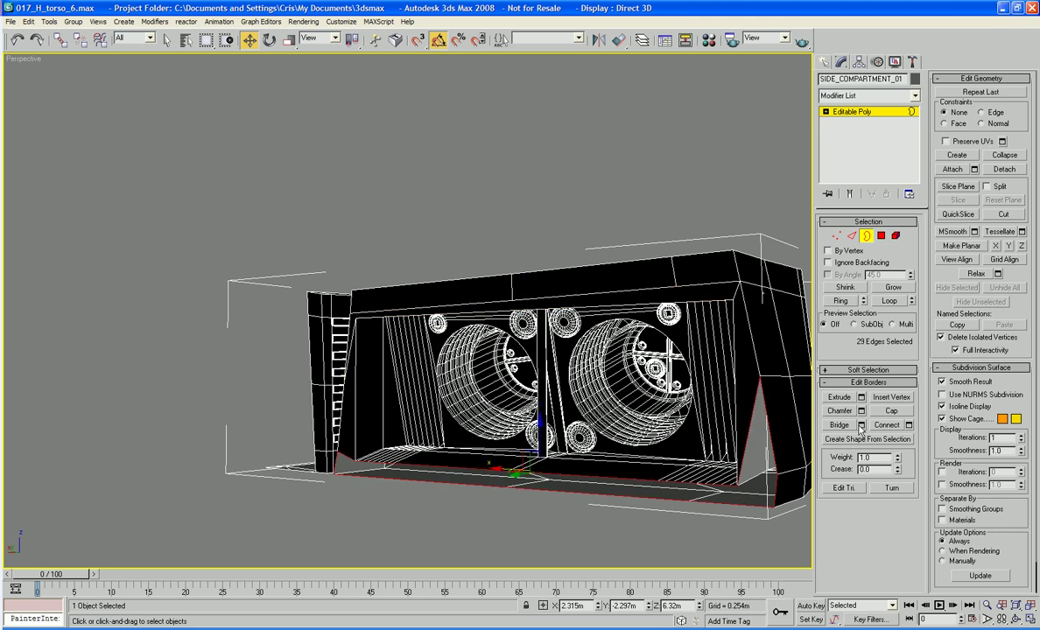
left_click(890, 412)
Clear the border selection and unhide all objects without unhiding layers, turning off further display of the layer prompt
left_click(689, 168)
middle_click_drag(689, 168, 646, 165, "alt")
right_click(645, 164)
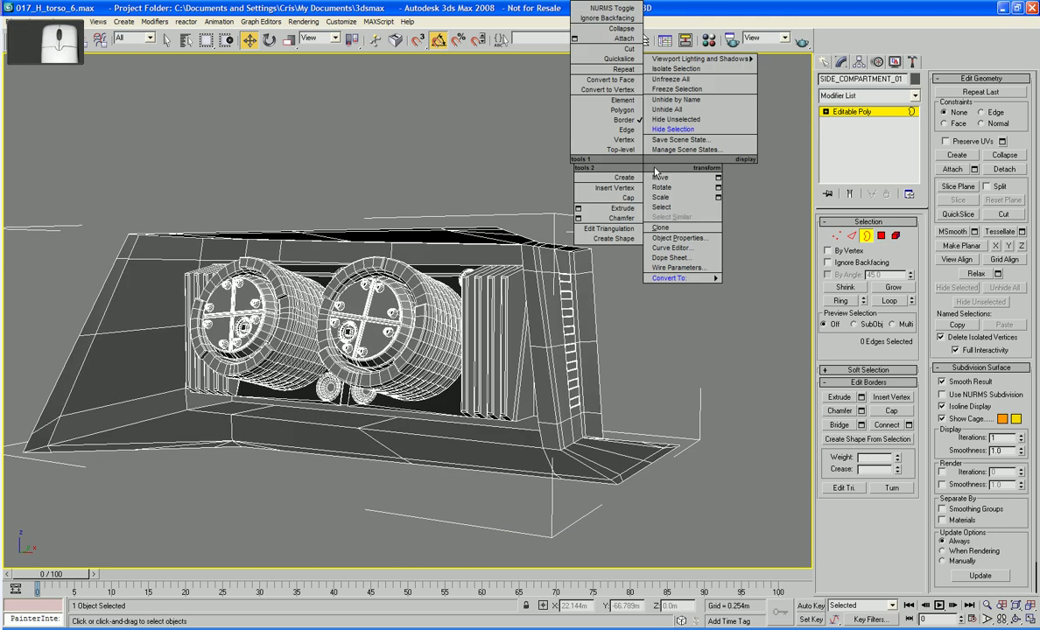
left_click(658, 102)
left_click(449, 360)
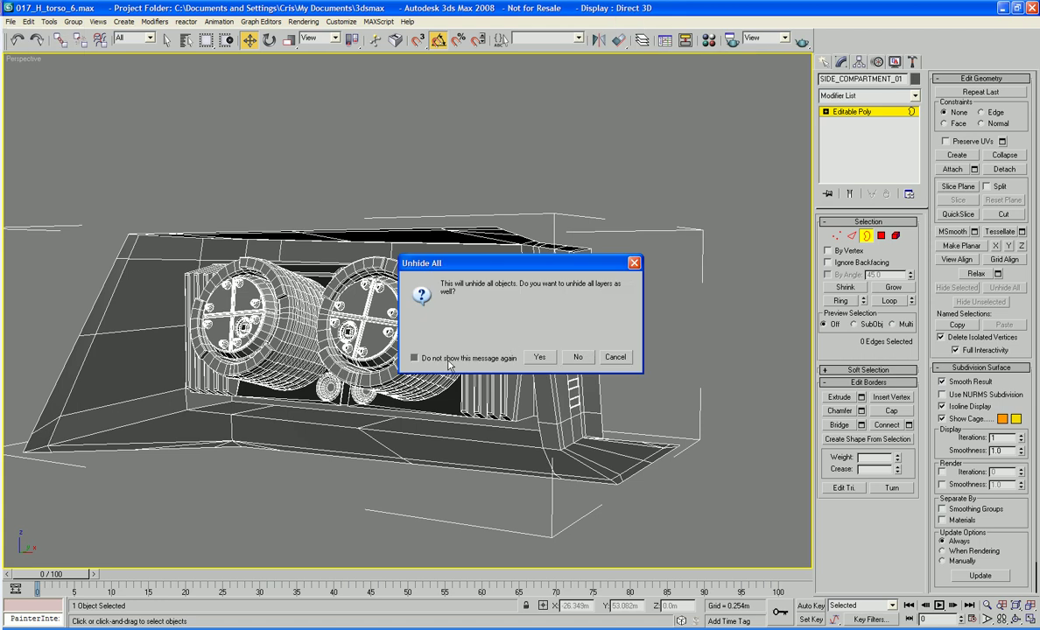
left_click(566, 358)
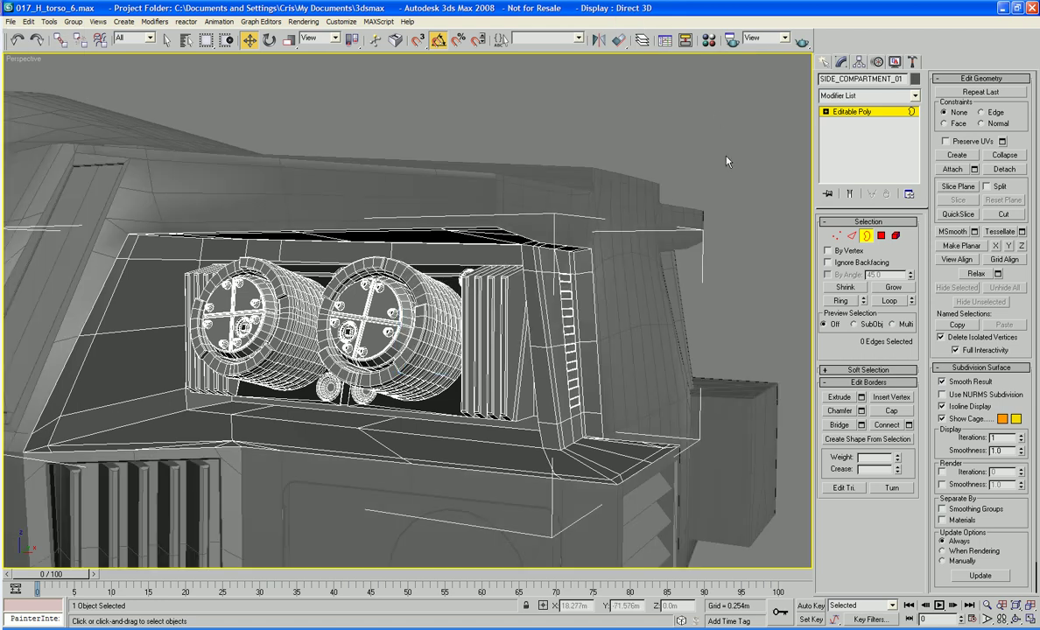
Leave border editing on the side compartment, select the H_Torso mesh and attach the finished compartment to it
left_click(866, 236)
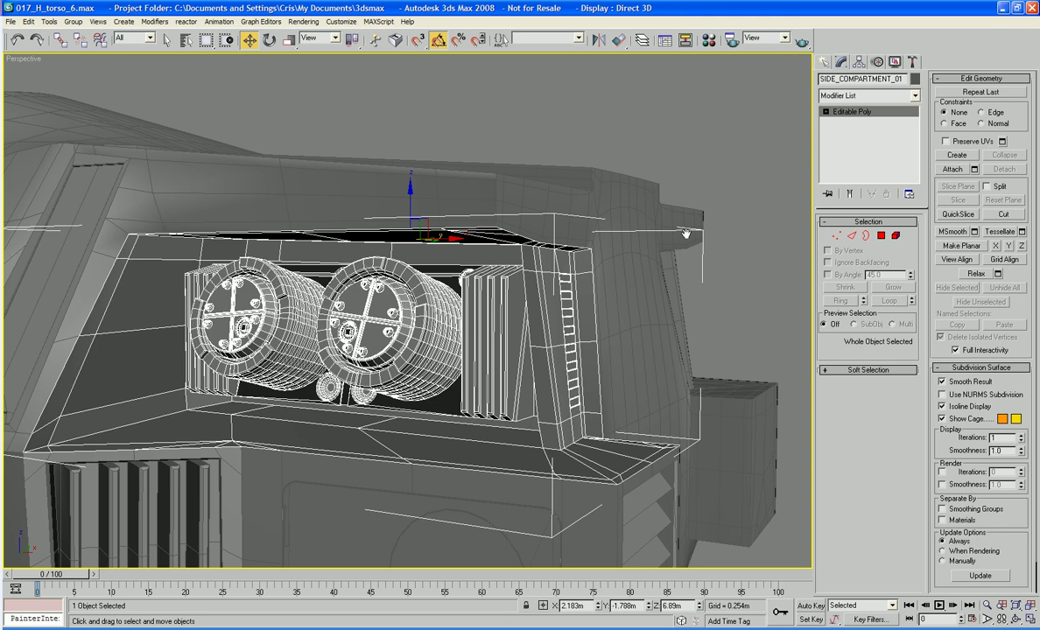
middle_click_drag(686, 233, 592, 219, "alt")
left_click(592, 220)
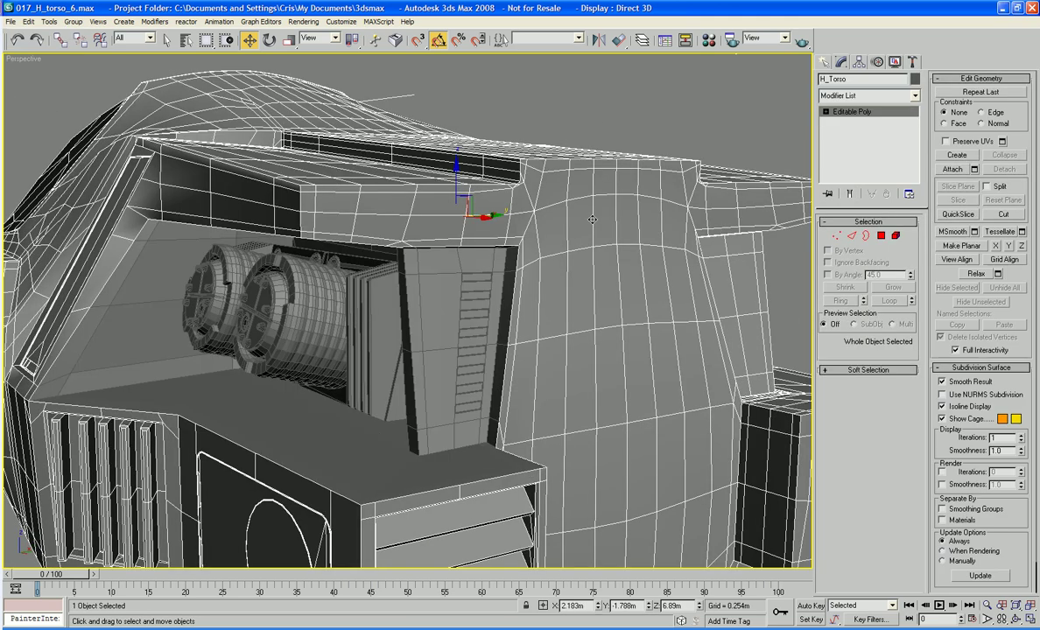
scroll(592, 220, "down", 1)
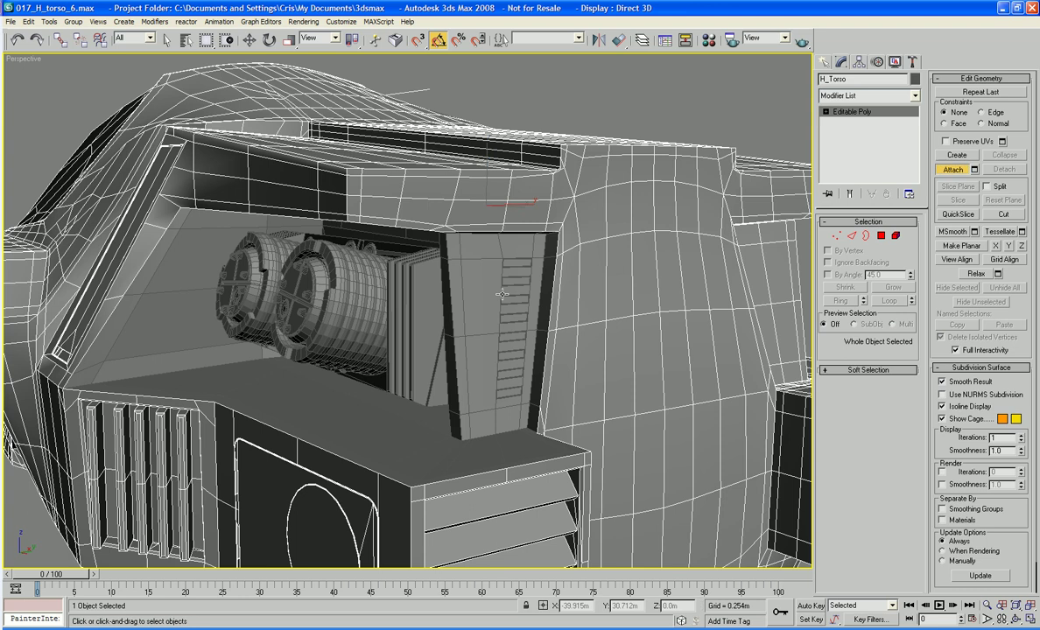
Weld all of the H_Torso mesh's vertices with a weld threshold of 0.0 m, then deselect the mesh
key("1")
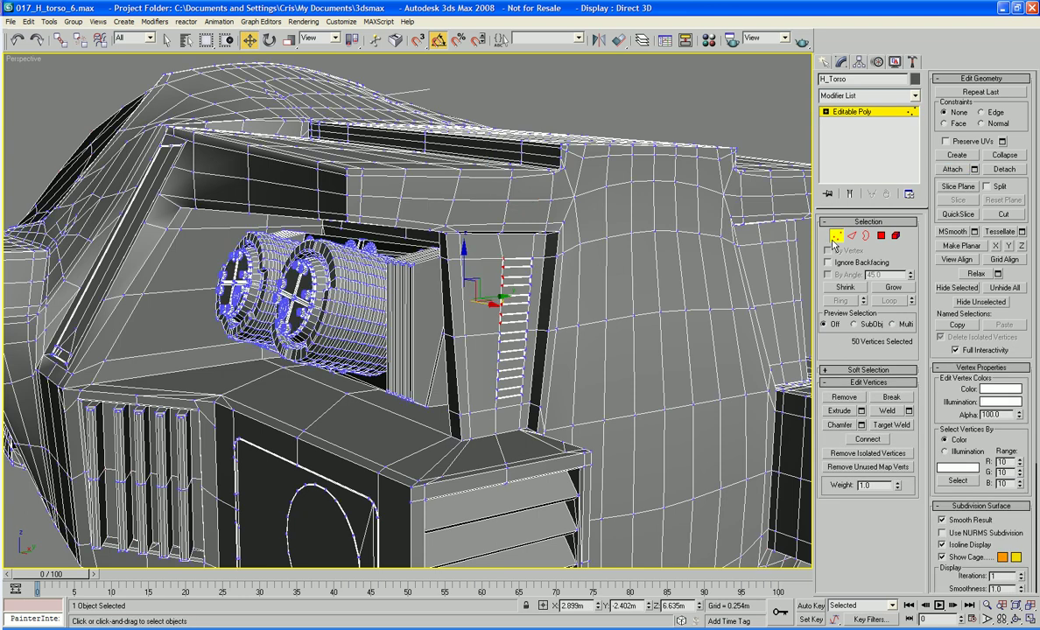
key("ctrl+a")
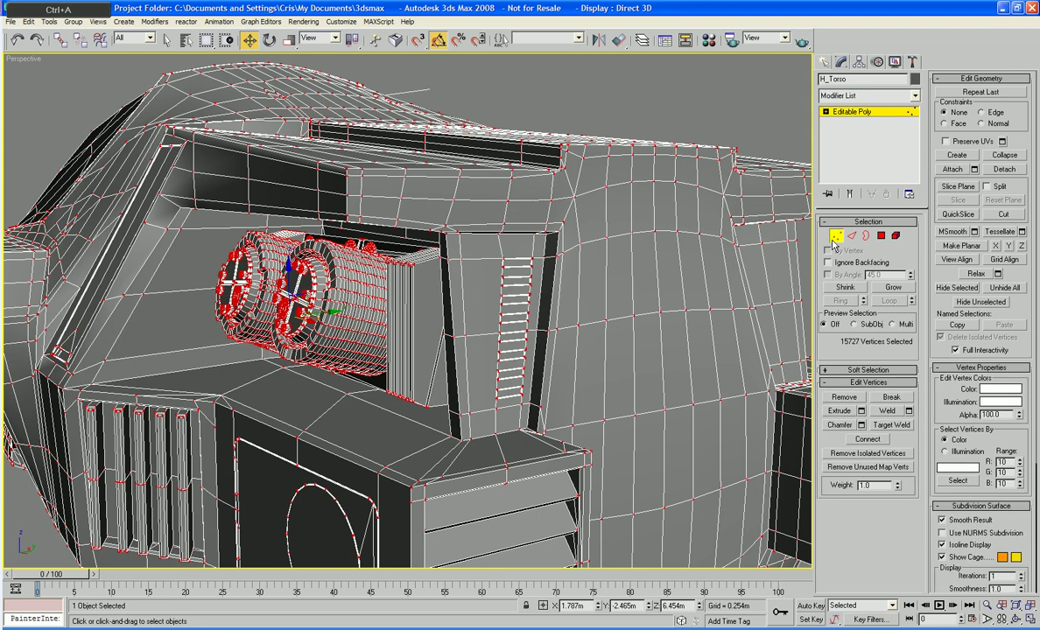
left_click(910, 412)
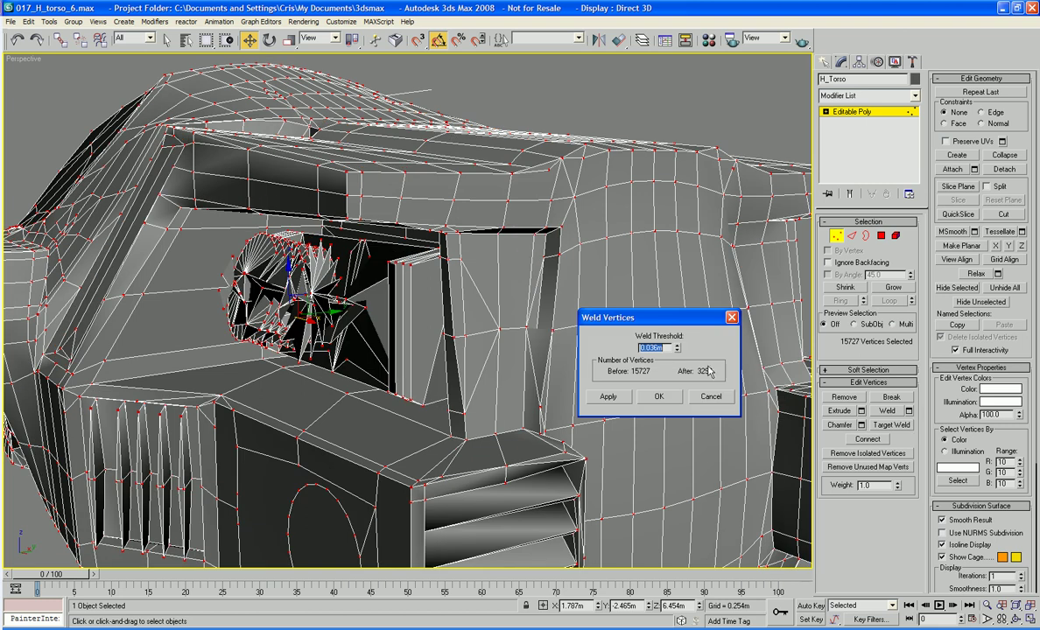
left_click_drag(677, 354, 677, 410)
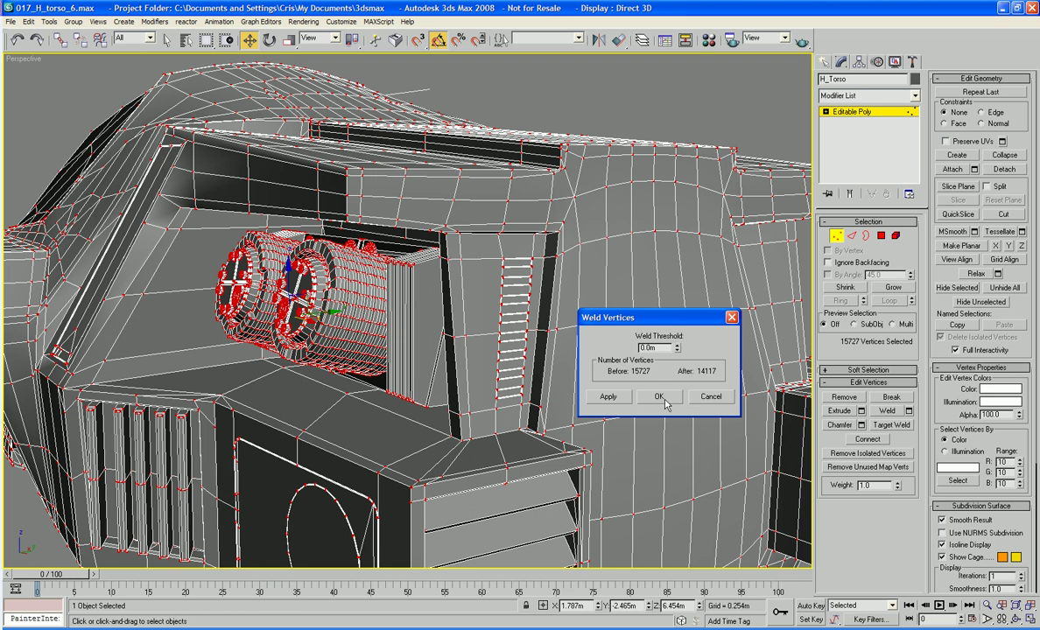
left_click(659, 398)
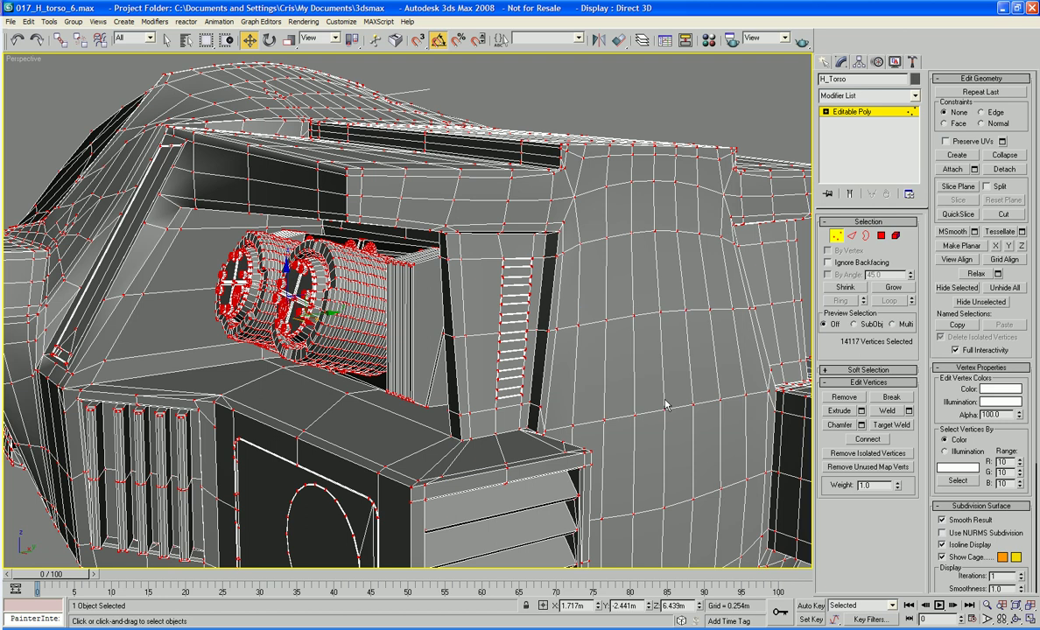
left_click(837, 237)
key("ctrl+d")
Examine the whole torso without edged faces from the side, above and front, checking the compartment and the front grille
key("z")
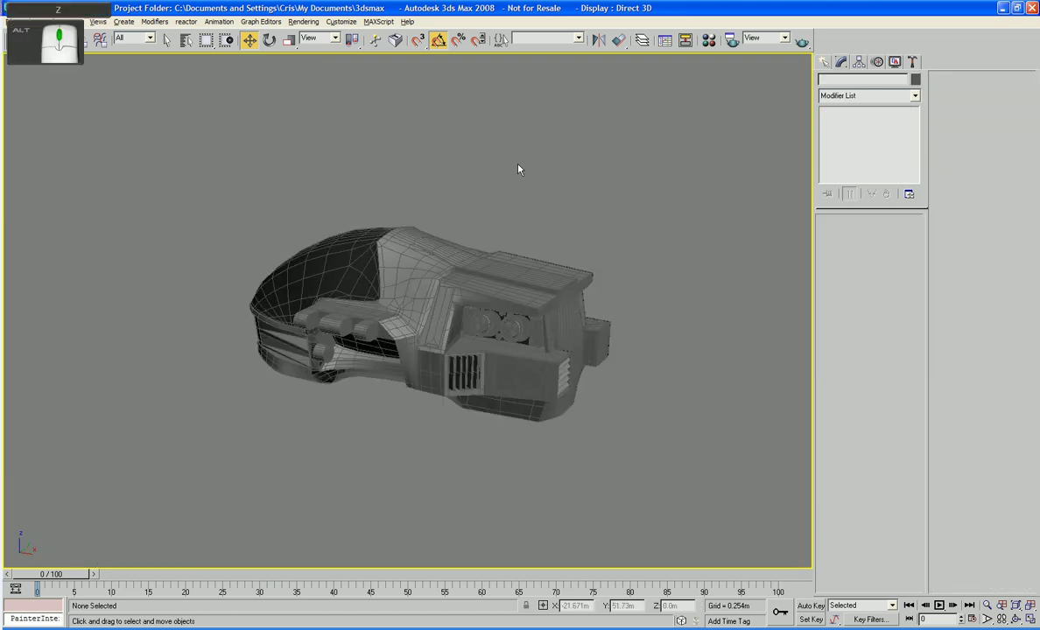
mouse_move(519, 169)
middle_mouse_down("alt")
mouse_move(578, 176)
mouse_move(534, 164)
mouse_move(537, 178)
mouse_move(559, 179)
mouse_move(517, 173)
middle_mouse_up("alt")
key("F4")
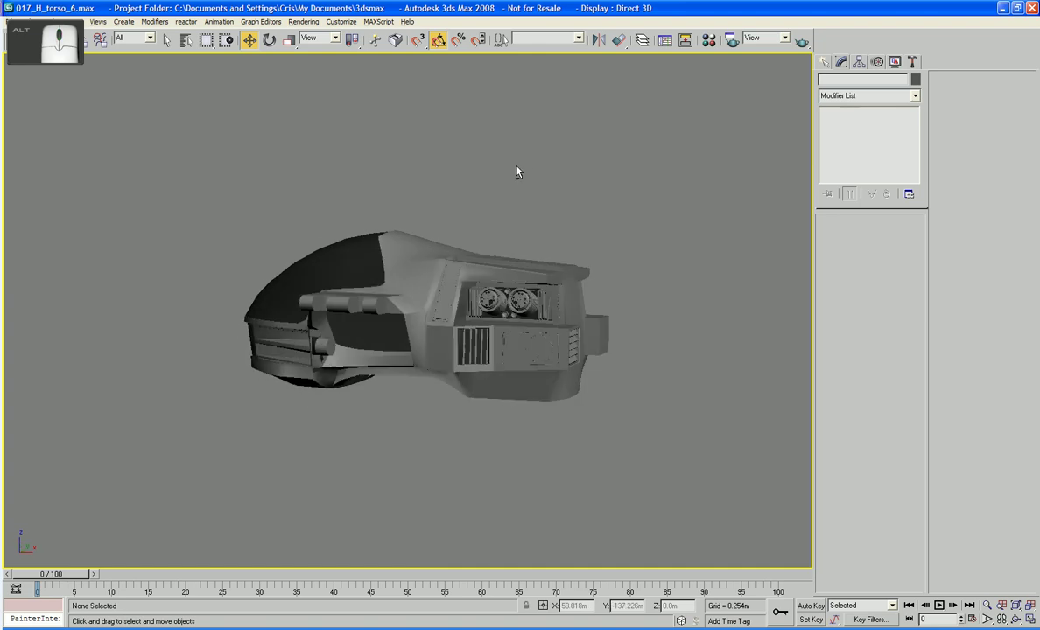
scroll(521, 172, "up", 3)
scroll(349, 162, "up", 2)
scroll(364, 165, "up", 2)
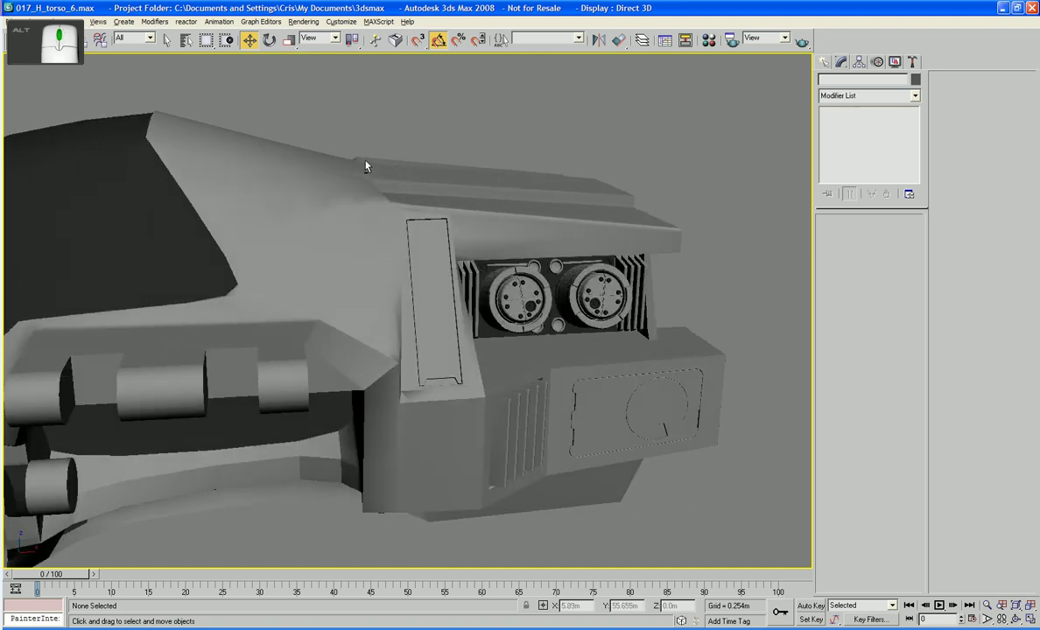
scroll(366, 166, "down", 5)
middle_click_drag(350, 162, 413, 275, "alt")
left_click(383, 259)
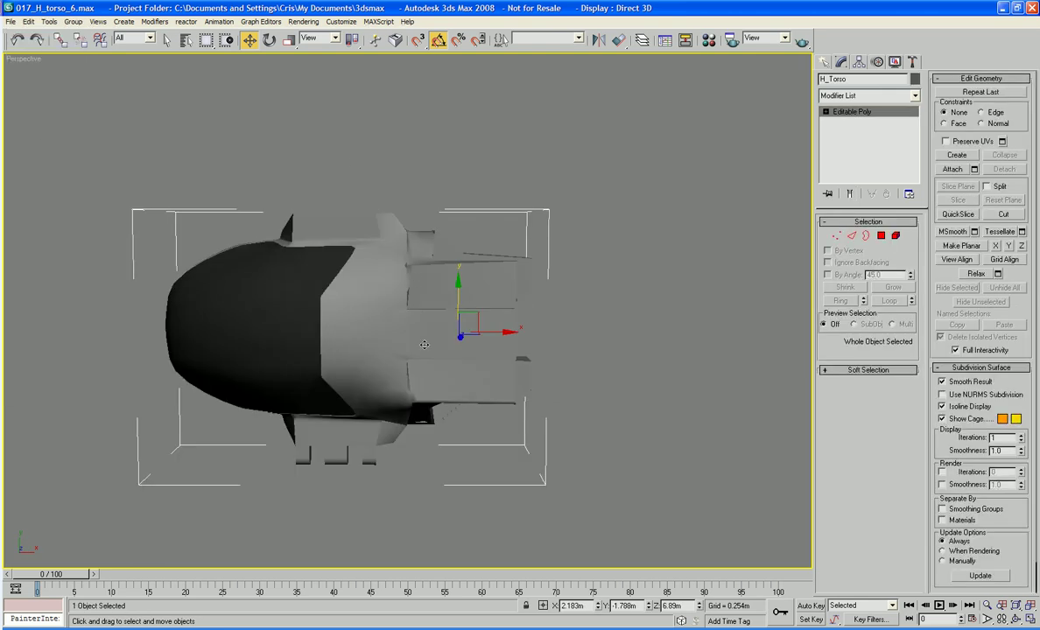
key("t")
scroll(464, 321, "down", 6)
middle_click_drag(529, 285, 435, 292)
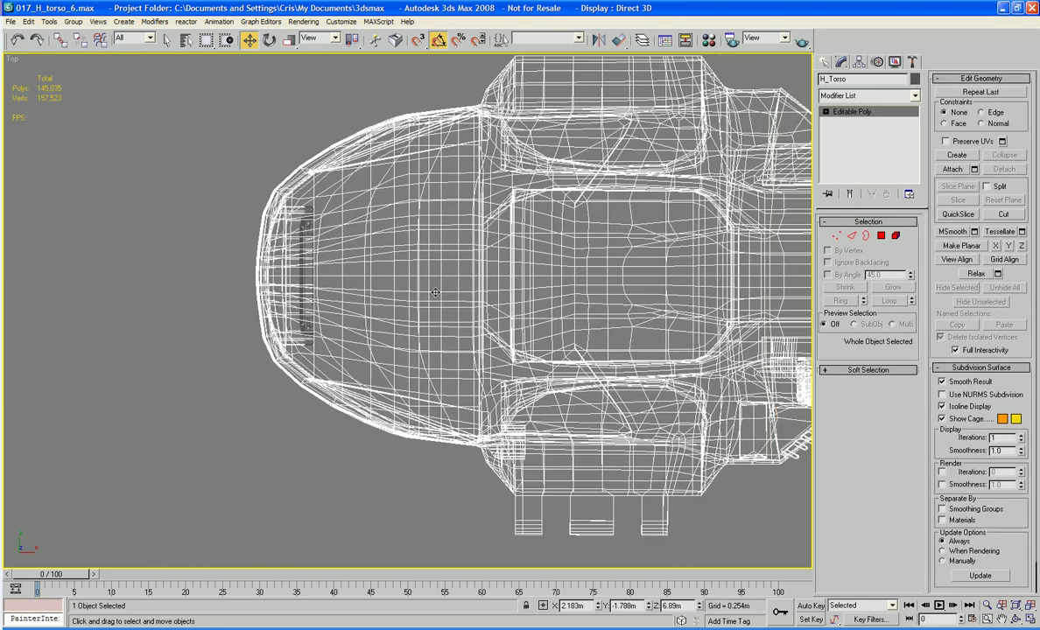
key("p")
middle_click_drag(258, 367, 353, 273, "alt")
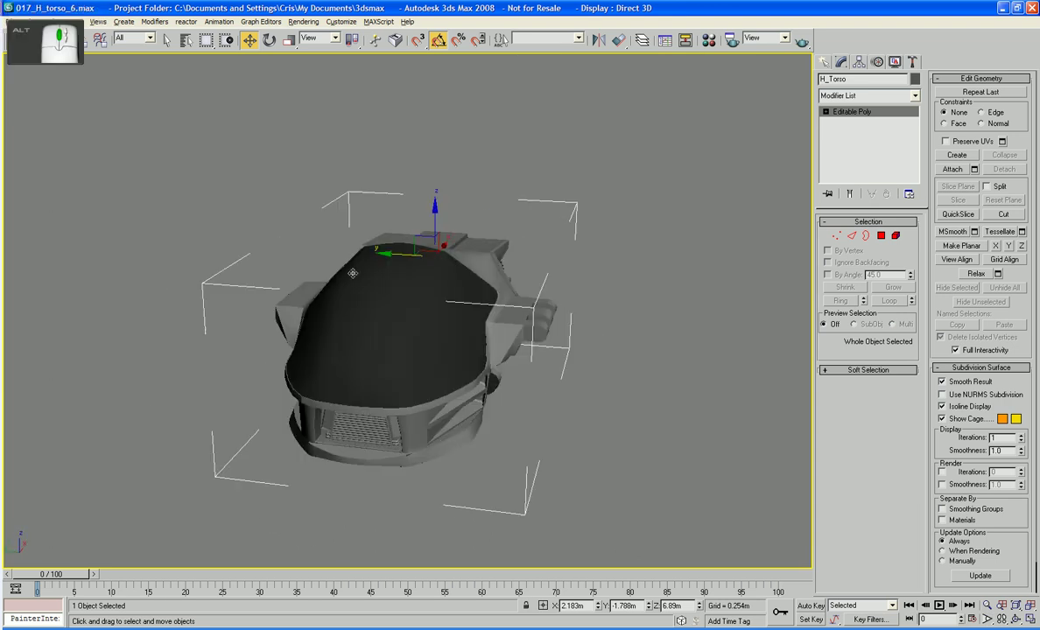
middle_click_drag(353, 366, 389, 322, "alt")
middle_click_drag(382, 254, 420, 278, "alt")
Show edged faces and attach the front grille object to H_Torso, matching material IDs to material and condensing them
key("F4")
left_click(413, 335)
left_click(405, 281)
key("z")
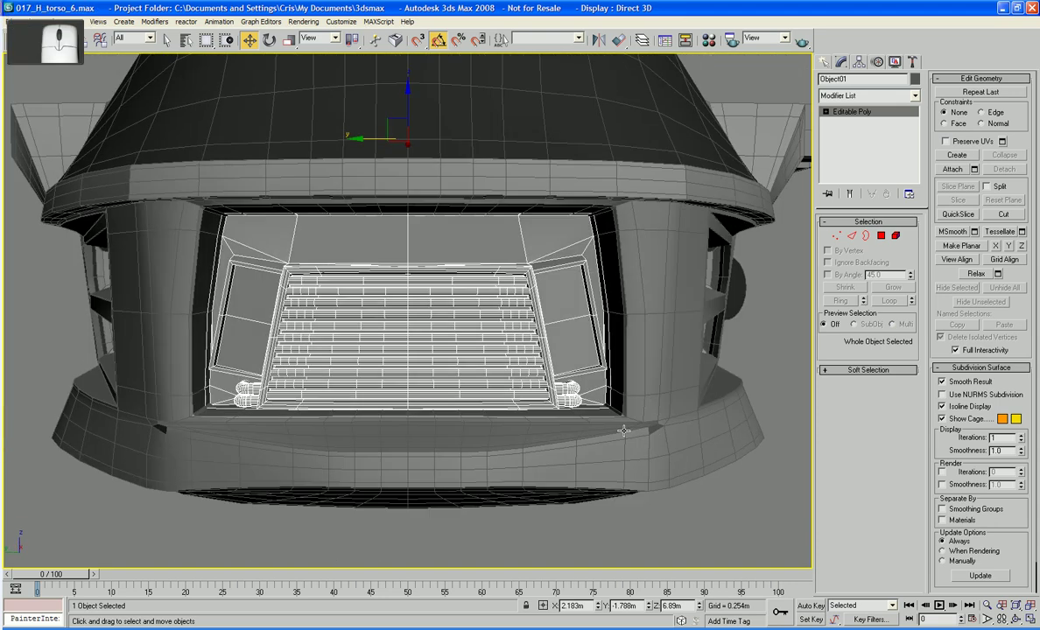
left_click(778, 478)
left_click(744, 420)
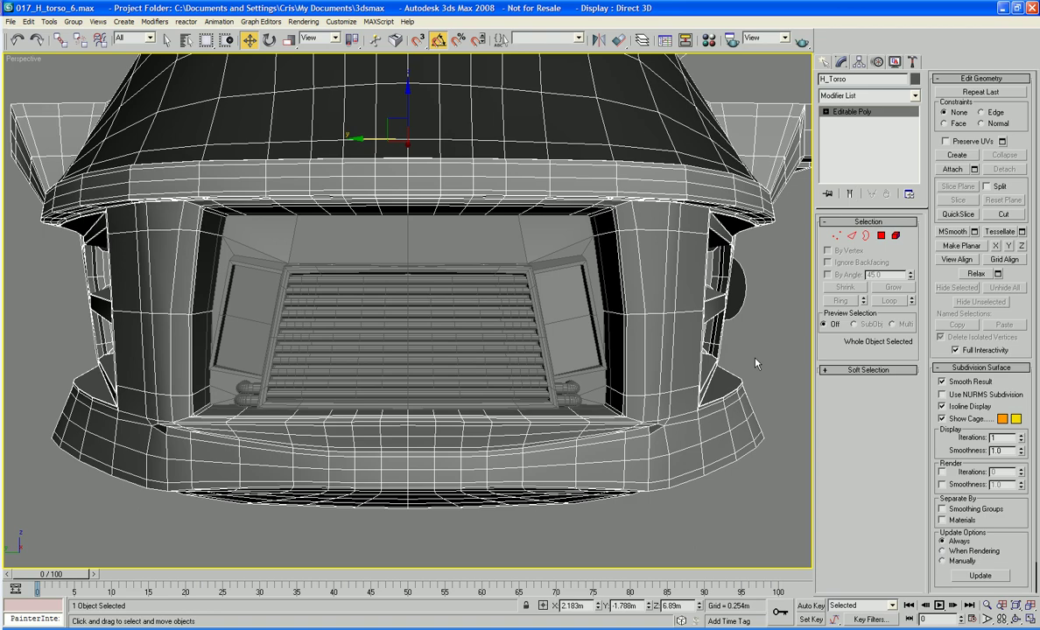
left_click(951, 169)
left_click(470, 229)
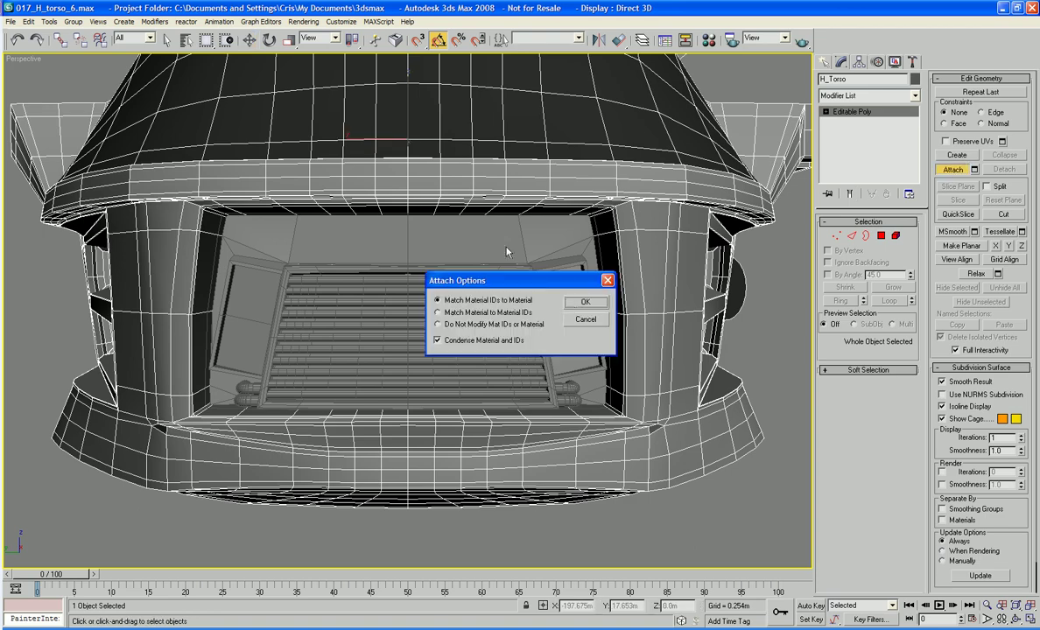
left_click(585, 303)
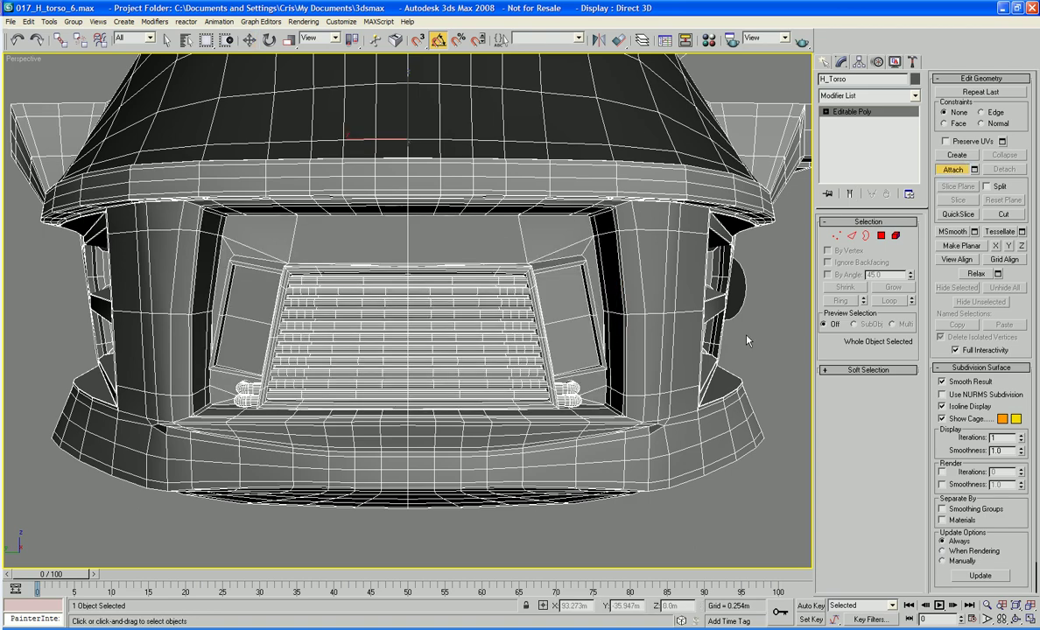
In a wireframe Top view, delete all torso polygons on the side of the centre line without the double-cylinder compartment
key("t")
key("F3")
key("7")
key("z")
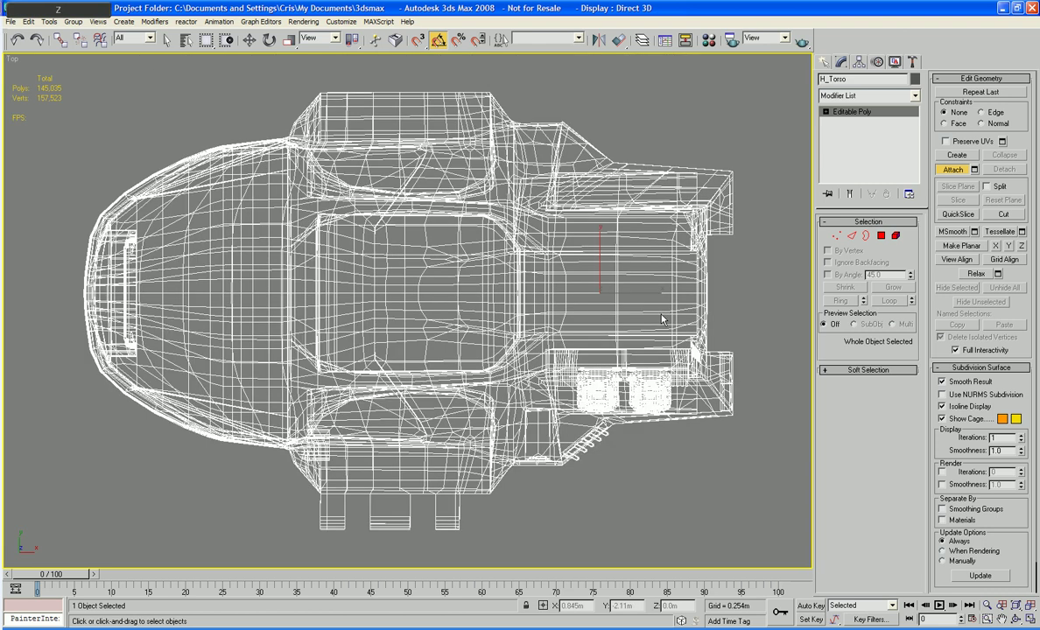
key("4")
key("w")
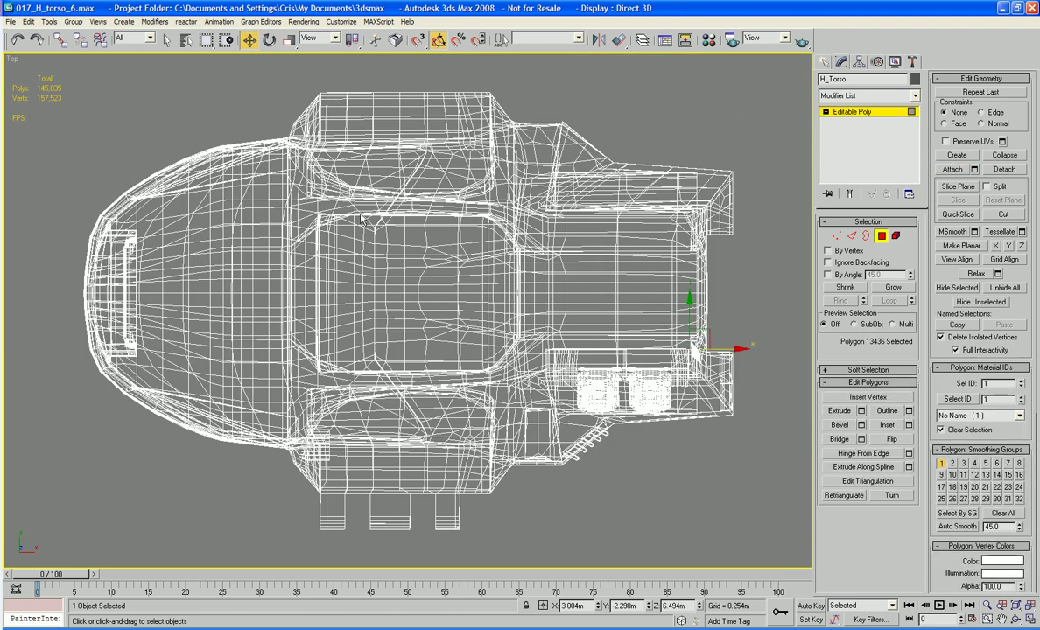
left_click(778, 76)
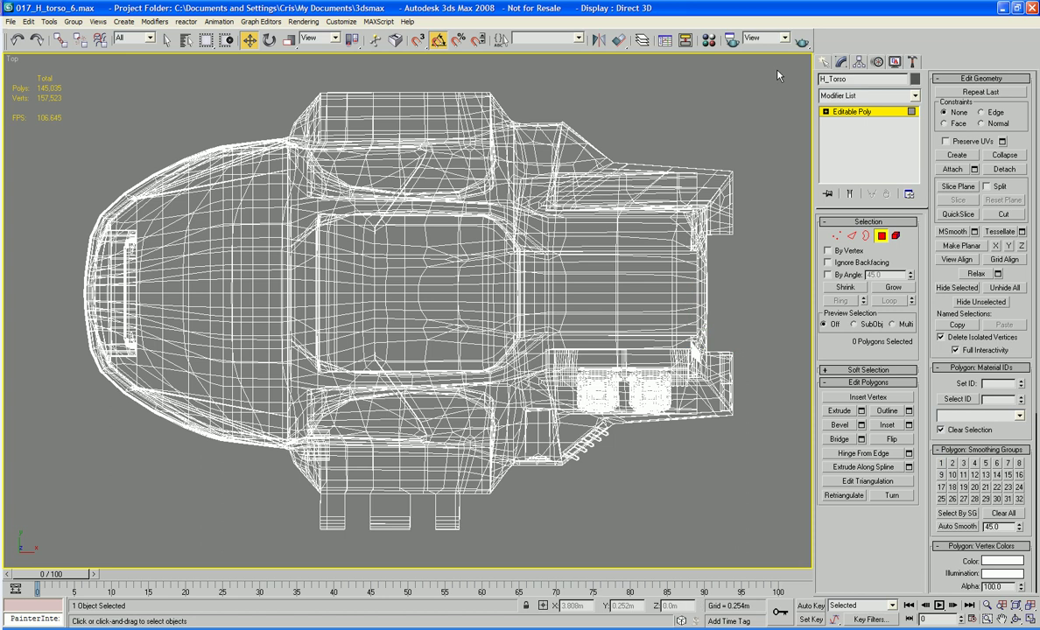
left_click_drag(777, 71, 26, 298)
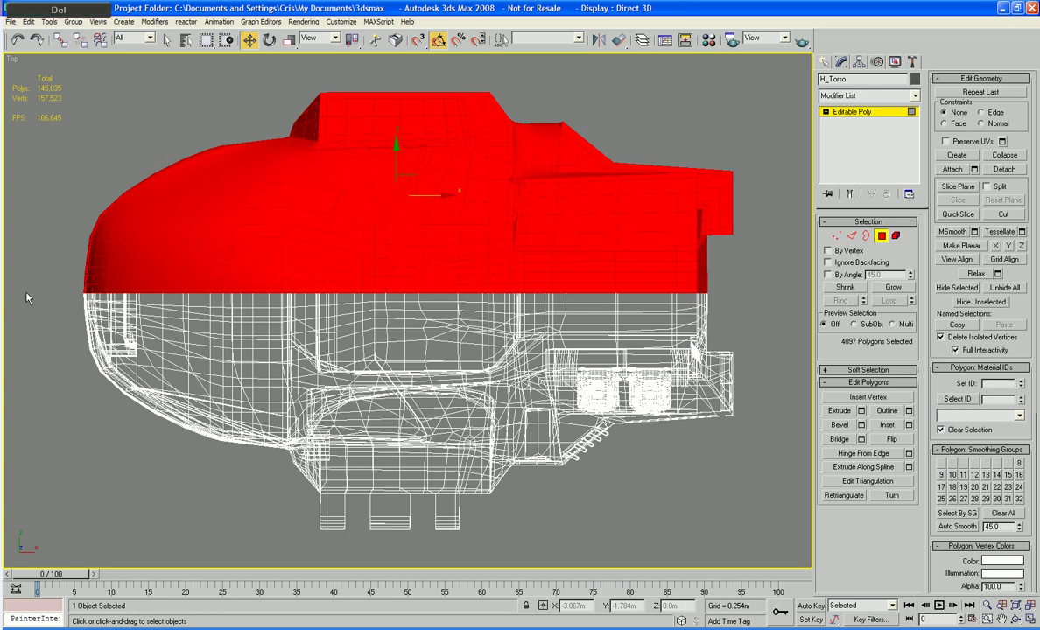
key("Delete")
left_click(873, 240)
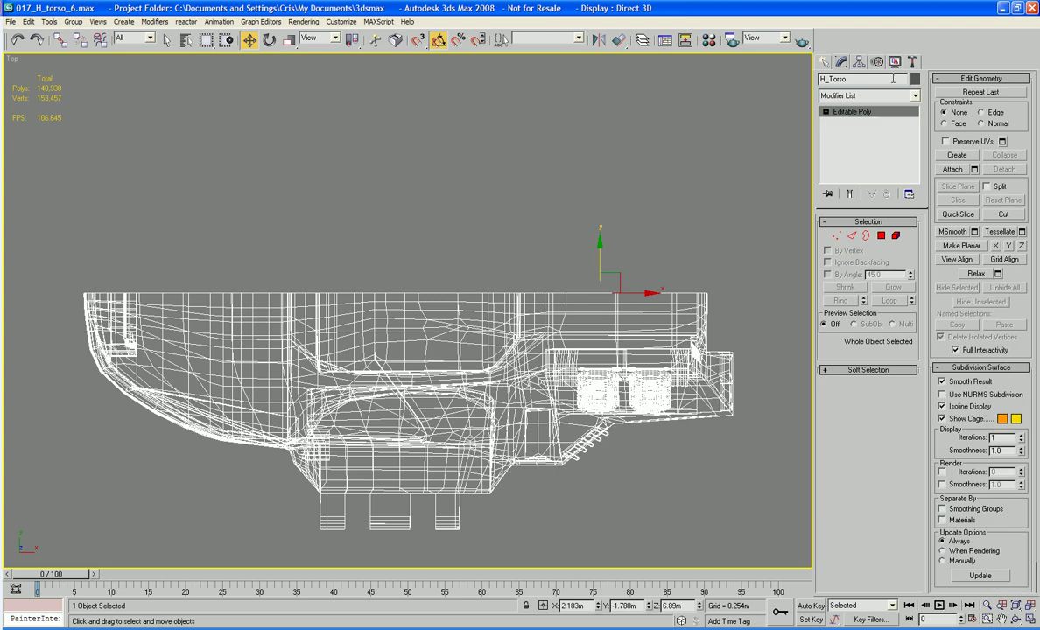
Add a Symmetry modifier to the remaining half of H_Torso
left_click(833, 95)
scroll(895, 102, "down", 10)
key("s")
key("s")
key("s")
key("s")
key("s")
key("s")
key("s")
key("s")
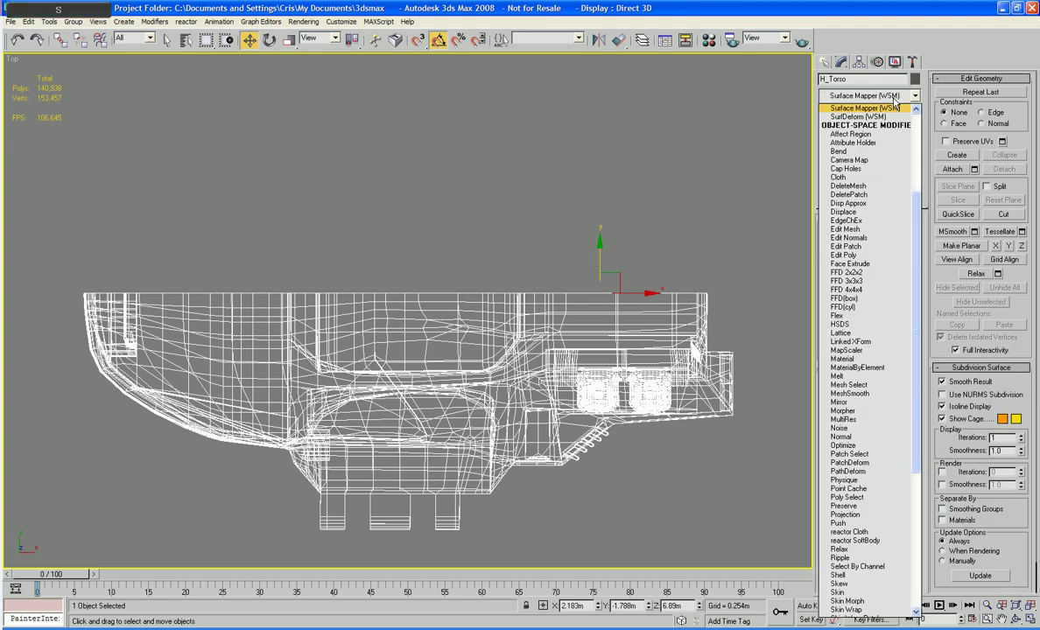
key("s")
key("s")
key("s")
key("s")
key("s")
key("s")
key("s")
key("s")
key("s")
key("s")
key("s")
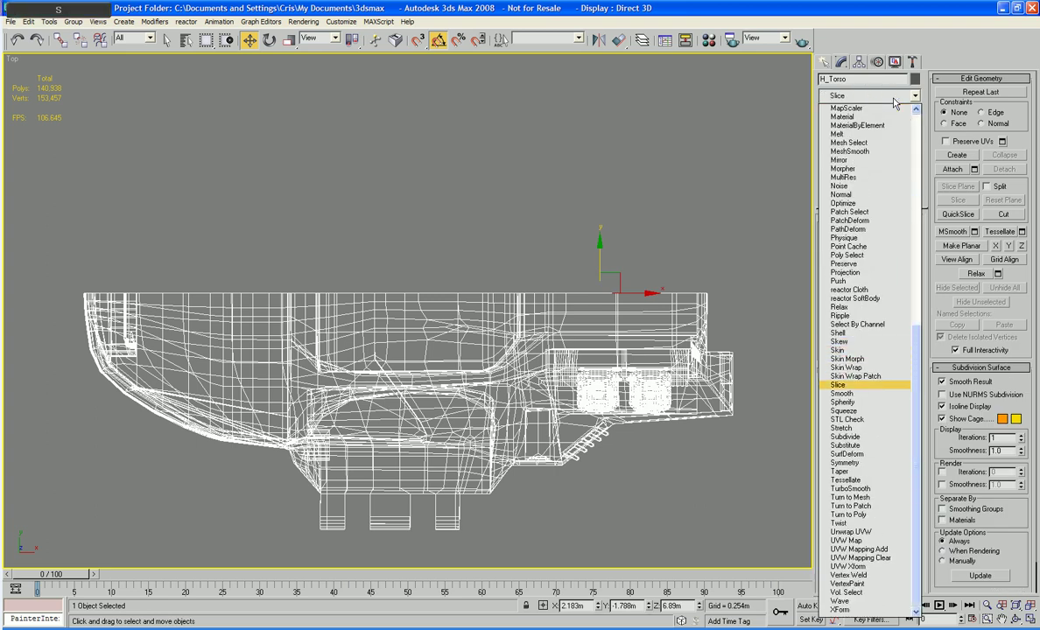
key("s")
key("Return")
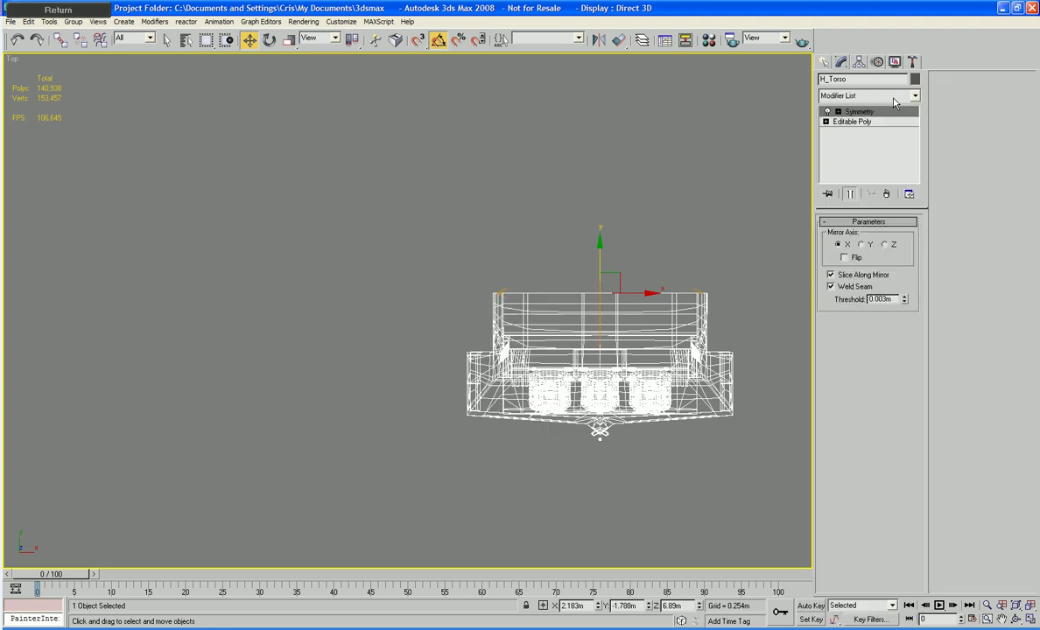
Mirror the torso half along the Y axis with Flip enabled, and collapse the result to an Editable Poly
left_click(862, 245)
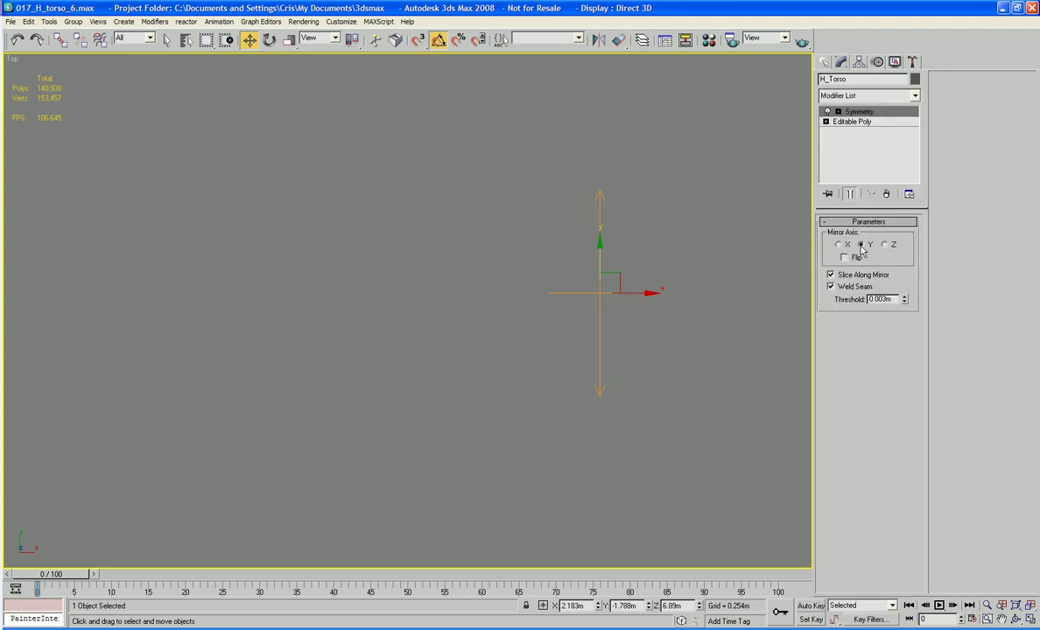
left_click(845, 257)
right_click(601, 313)
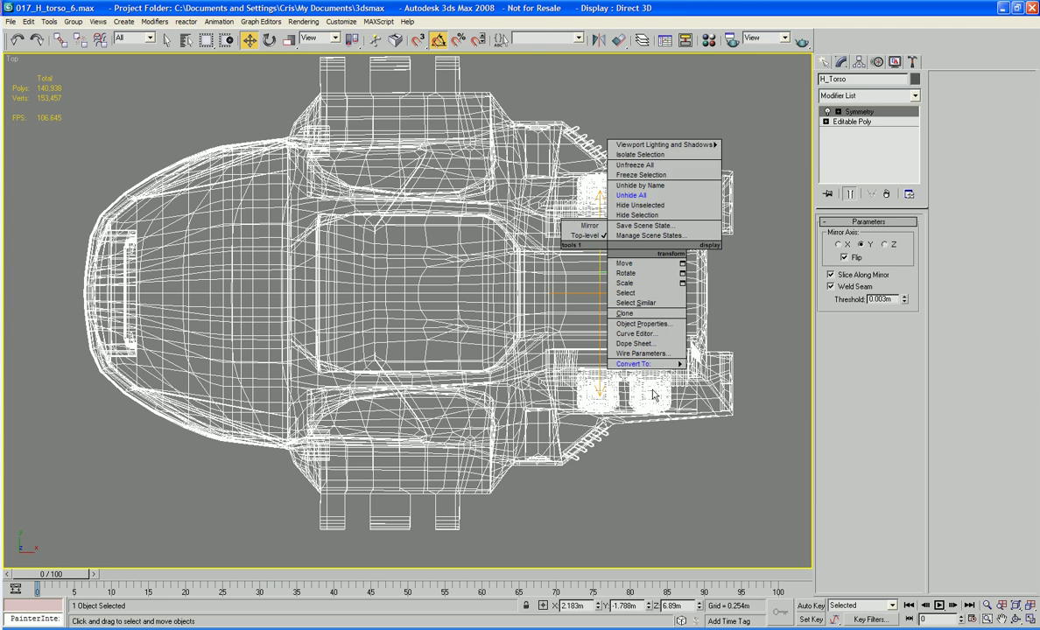
left_click(757, 433)
left_click(773, 278)
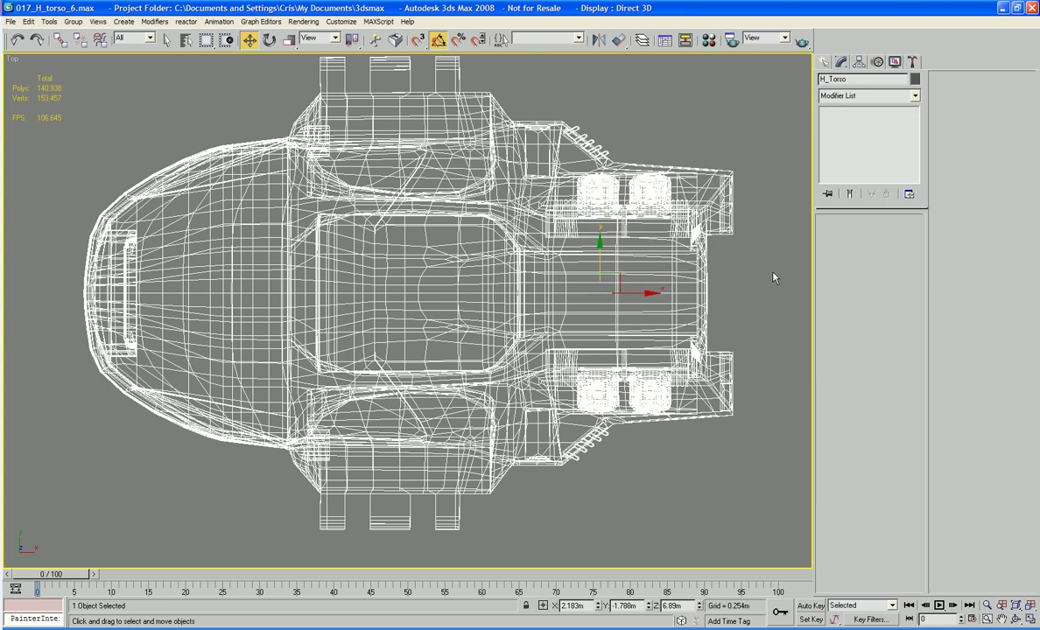
Examine the mirrored torso in the Perspective view without edged faces, from the front around to the rear compartments
key("p")
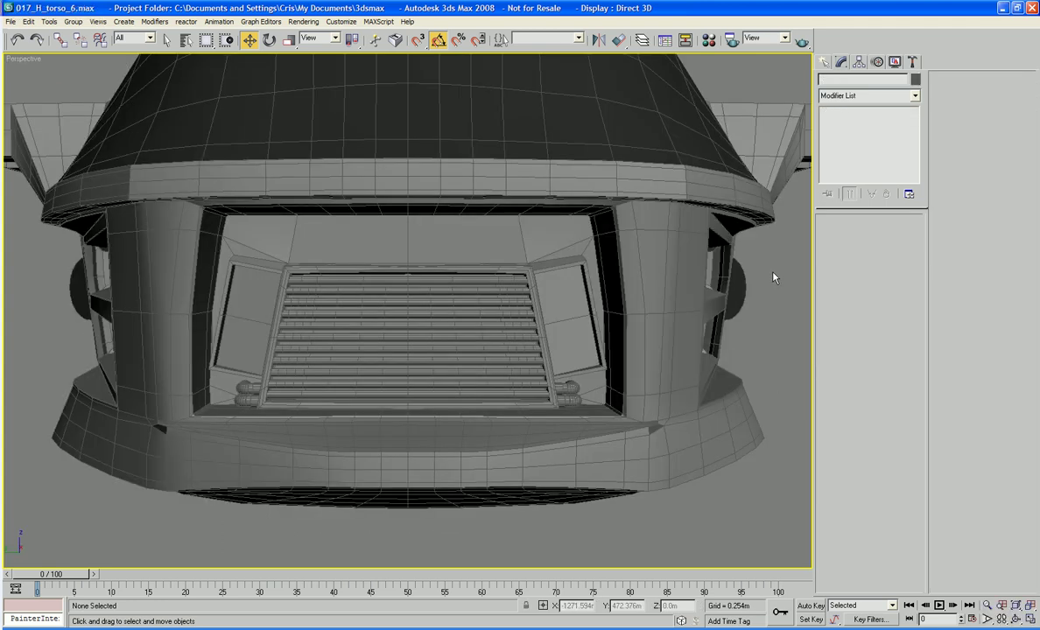
key("z")
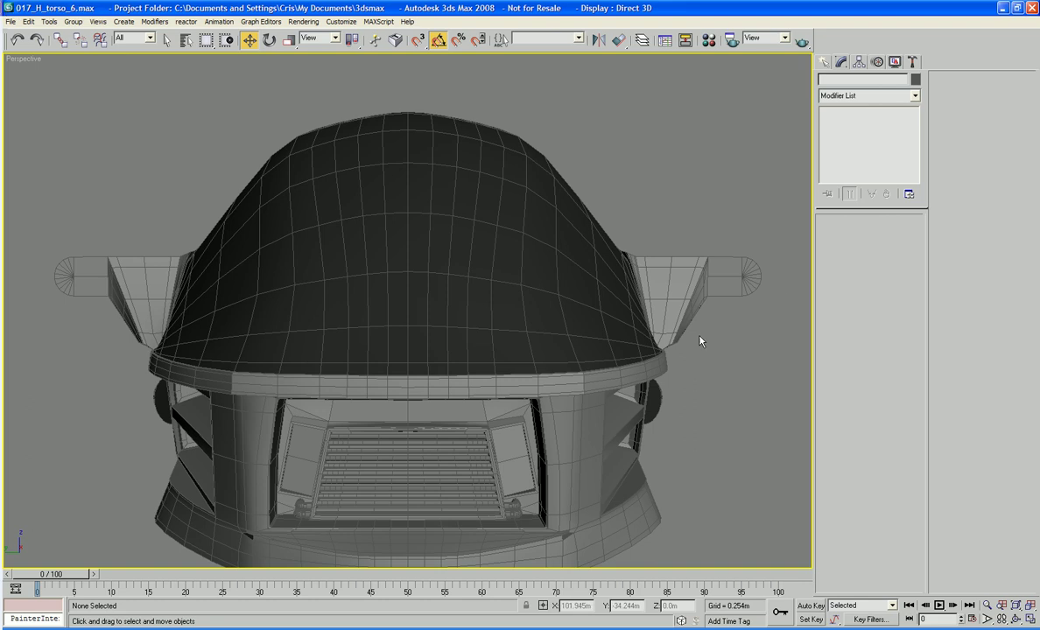
scroll(698, 344, "down", 5)
mouse_move(699, 344)
middle_mouse_down("alt")
mouse_move(525, 353)
mouse_move(472, 333)
mouse_move(477, 315)
mouse_move(520, 353)
mouse_move(490, 321)
middle_mouse_up("alt")
key("F4")
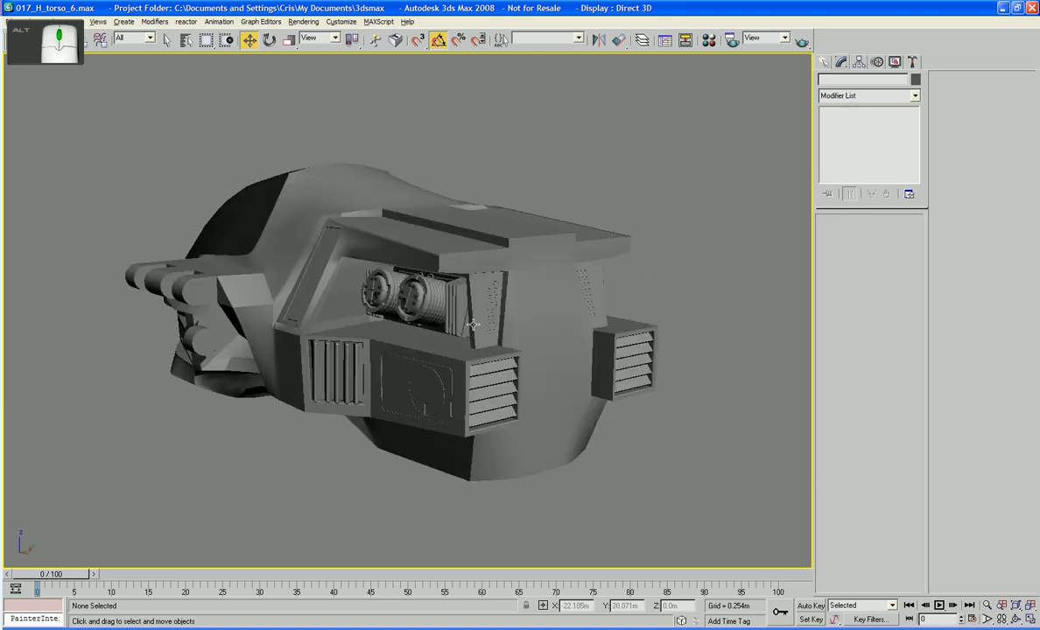
scroll(482, 322, "up", 4)
Add a Smooth modifier to the mirrored H_Torso object
left_click(473, 325)
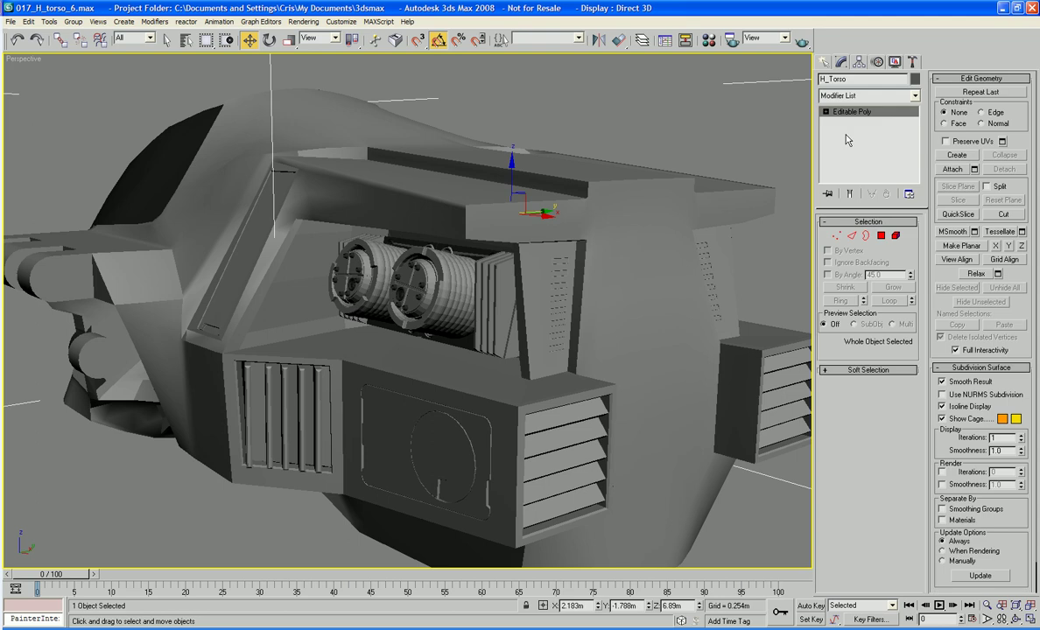
left_click(852, 99)
key("s")
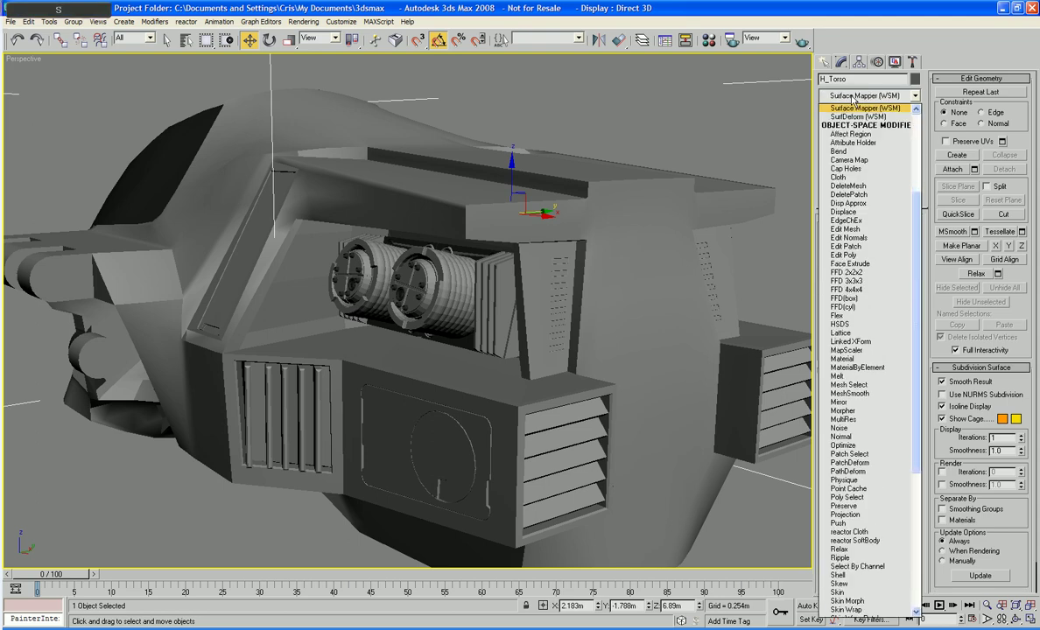
key("s")
key("s")
key("s")
key("s")
key("s")
key("s")
key("s")
key("s")
key("s")
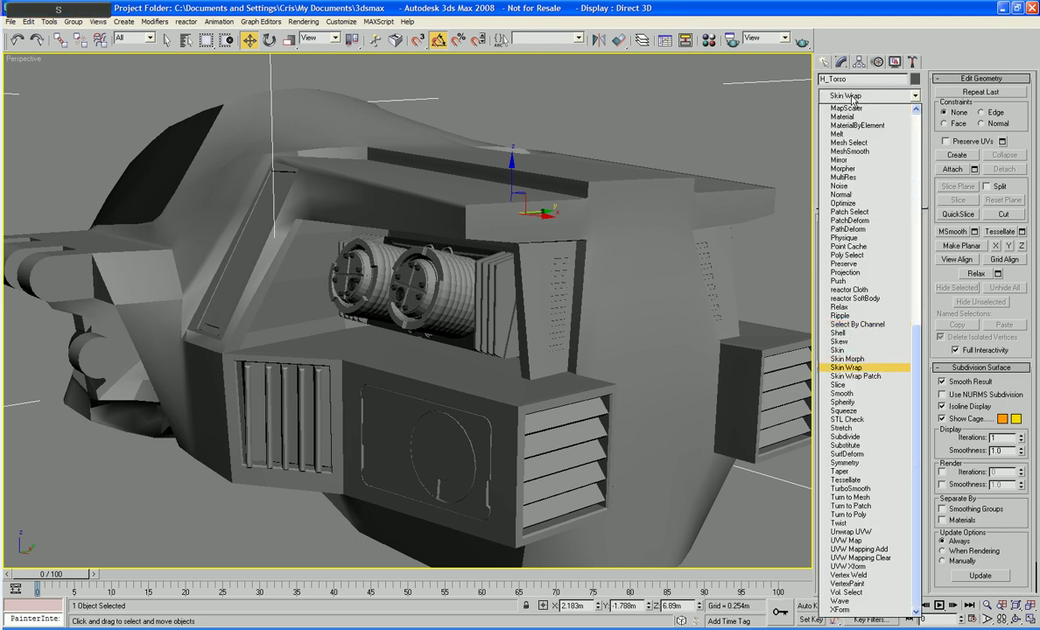
key("Up")
key("Up")
key("Up")
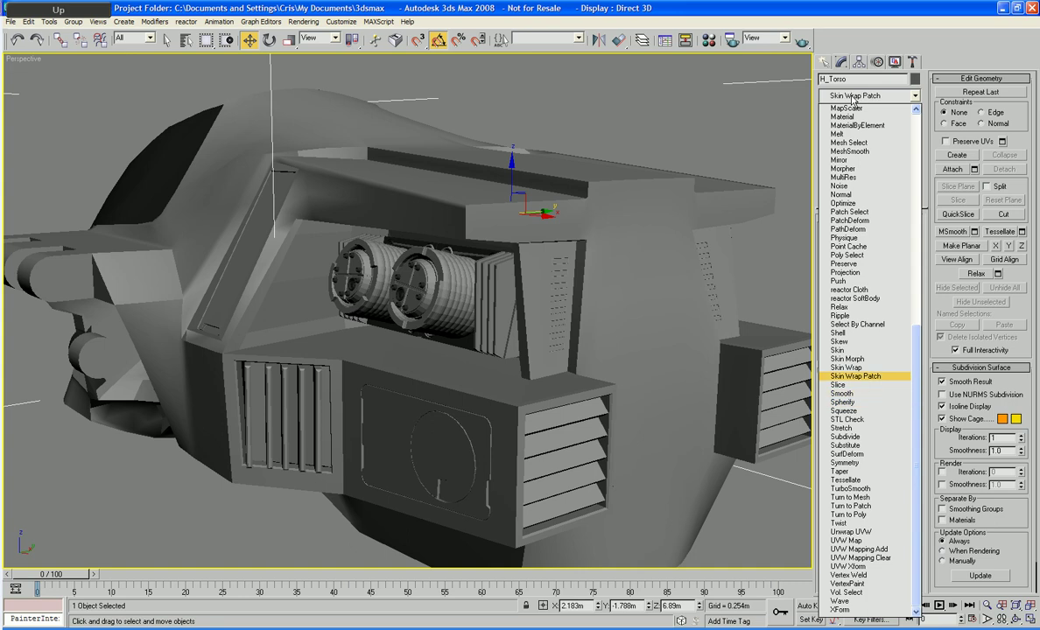
key("Down")
key("Down")
key("Return")
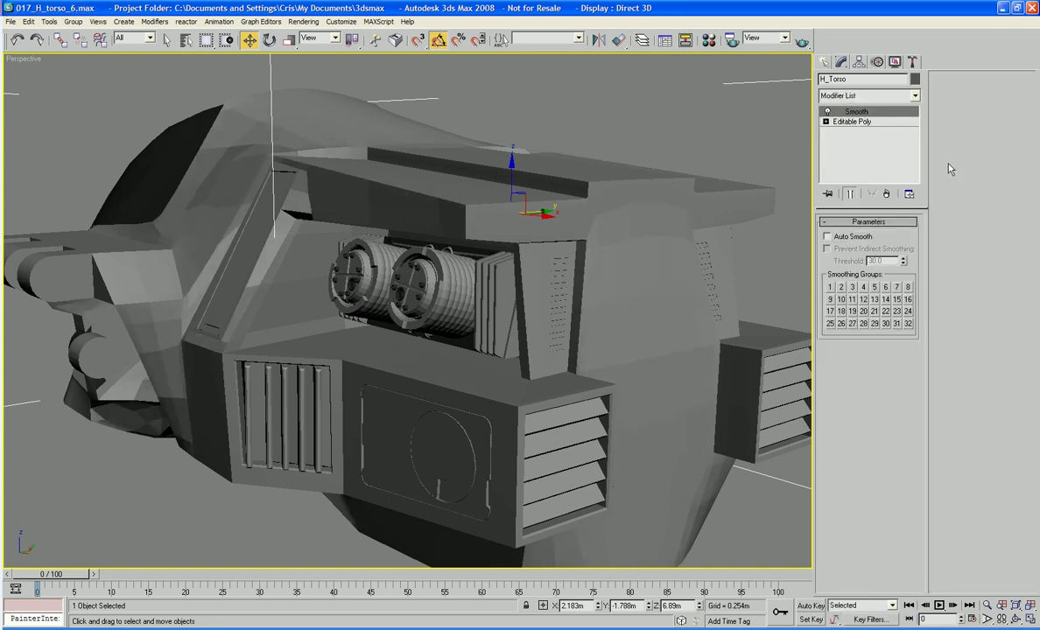
Enable Auto Smooth on the torso's Smooth modifier with a threshold of 22.5, and check the shading around the double-cylinder compartment
left_click(827, 237)
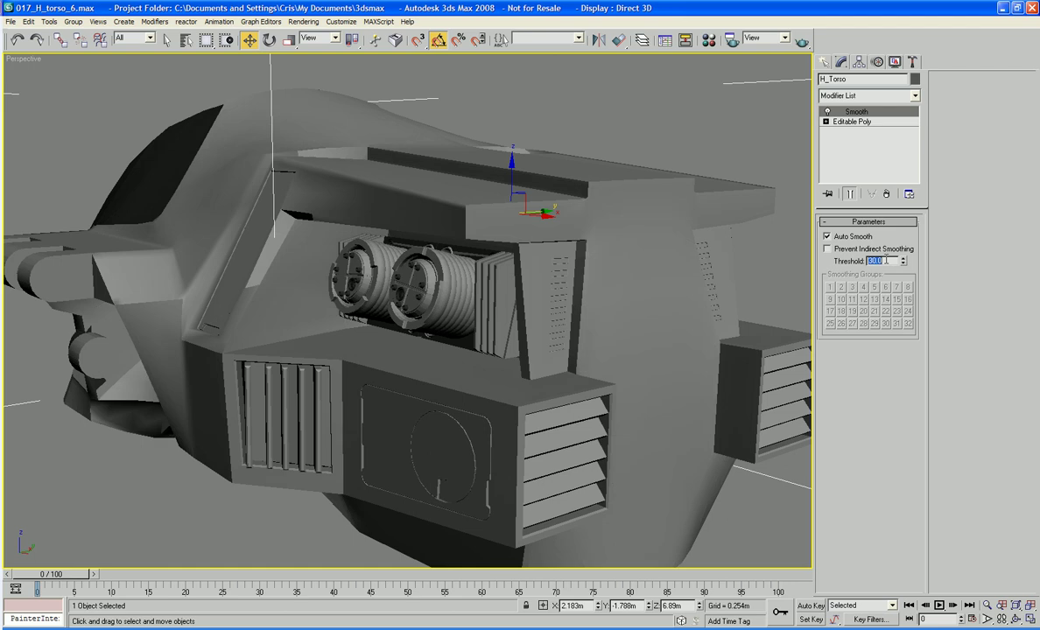
type("22.5")
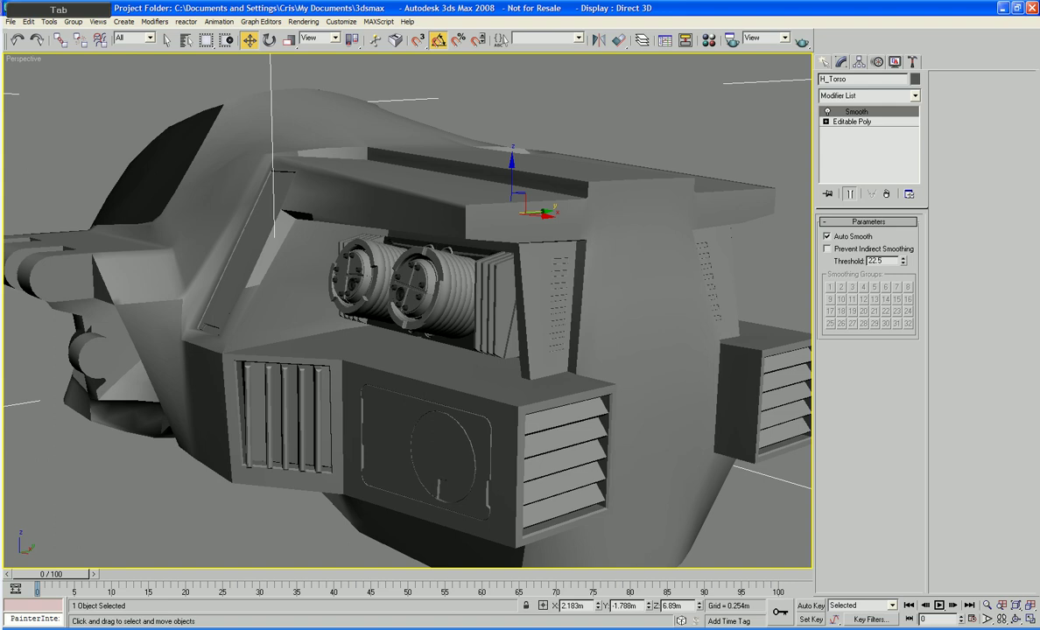
scroll(477, 281, "up", 6)
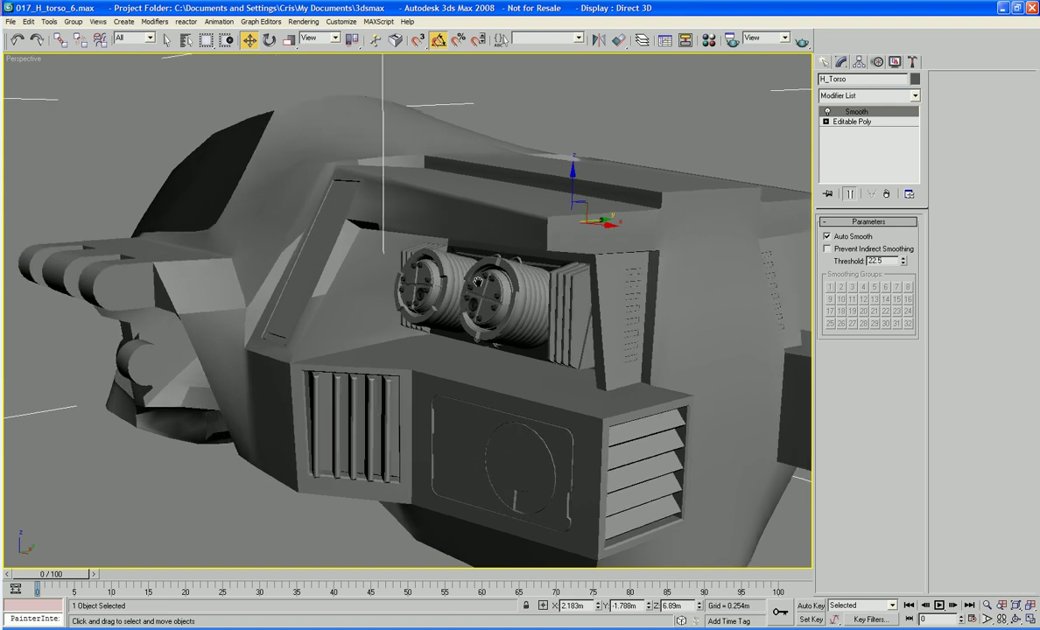
scroll(477, 281, "down", 8)
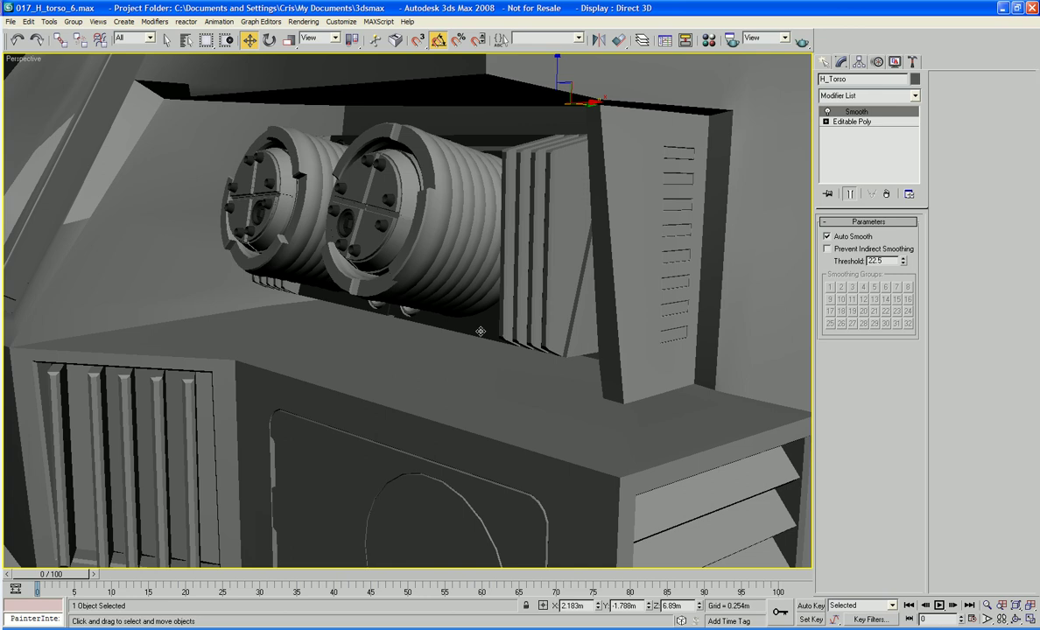
scroll(480, 331, "down", 4)
Collapse the smoothed torso to an Editable Poly, deselect it and view the whole model from the front
right_click(440, 315)
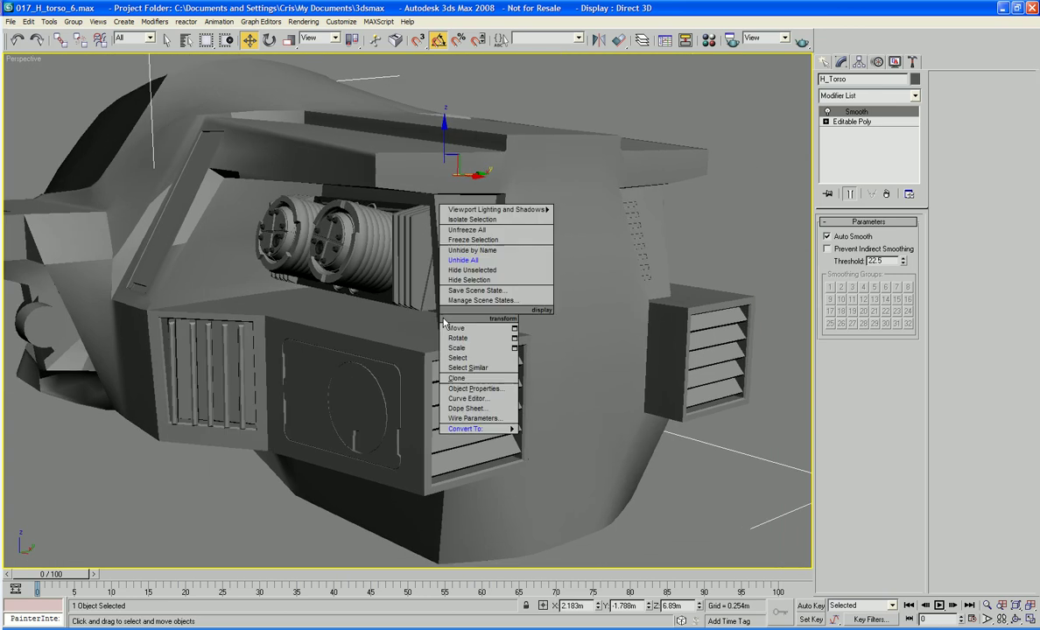
mouse_move(490, 429)
left_click(554, 439)
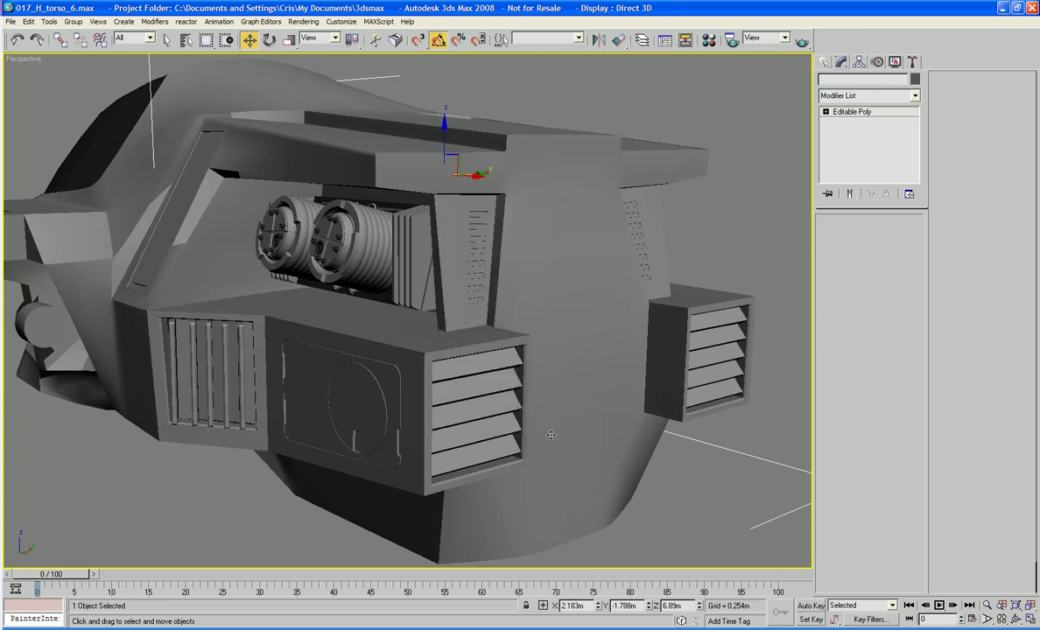
left_click(209, 496)
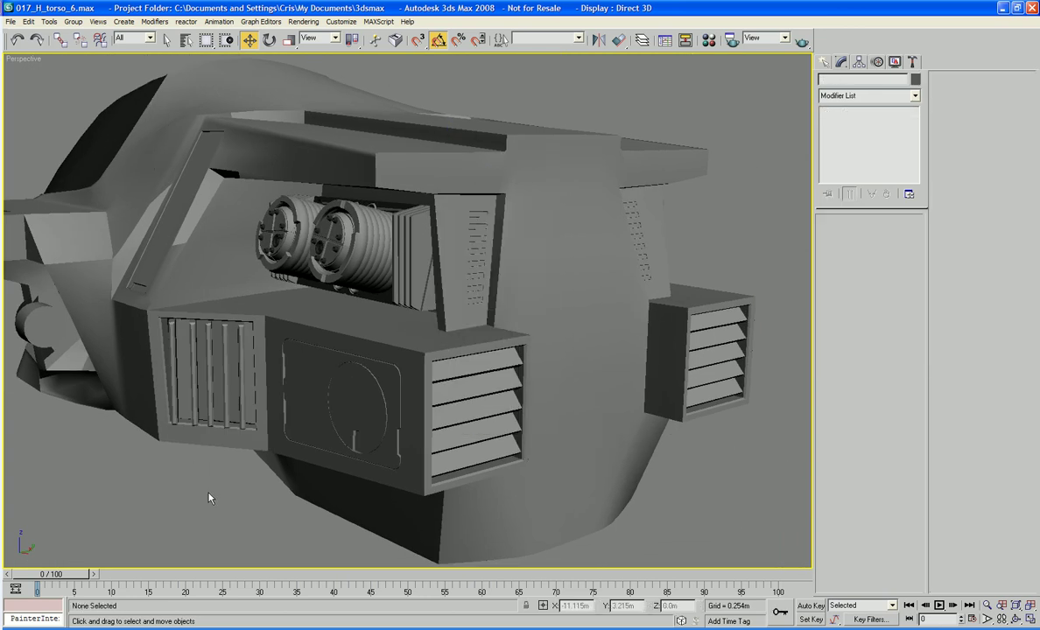
scroll(211, 496, "down", 5)
middle_click_drag(251, 473, 374, 485, "alt")
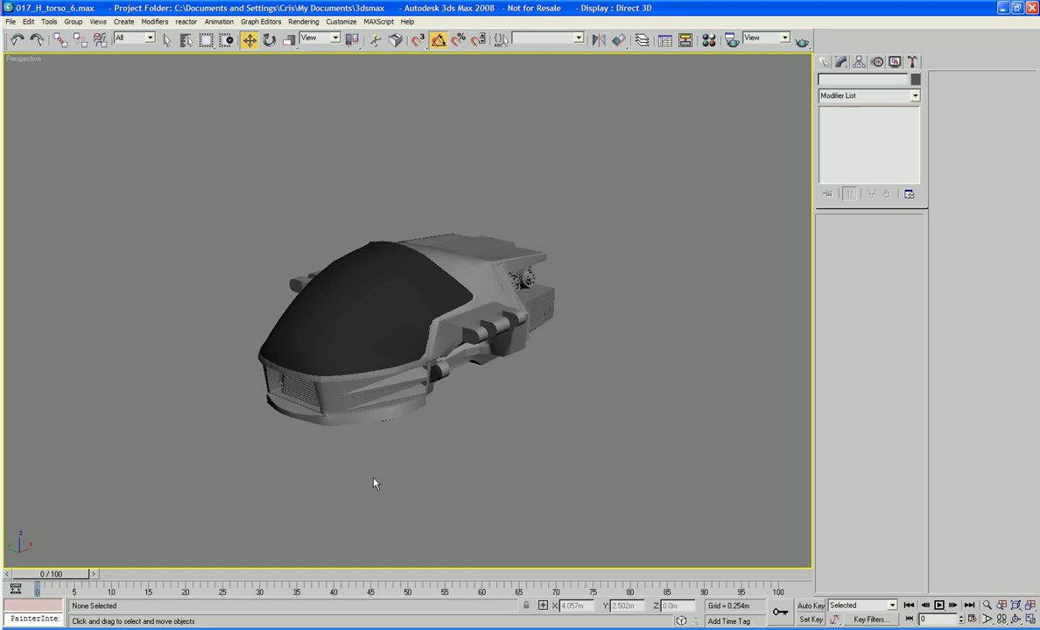